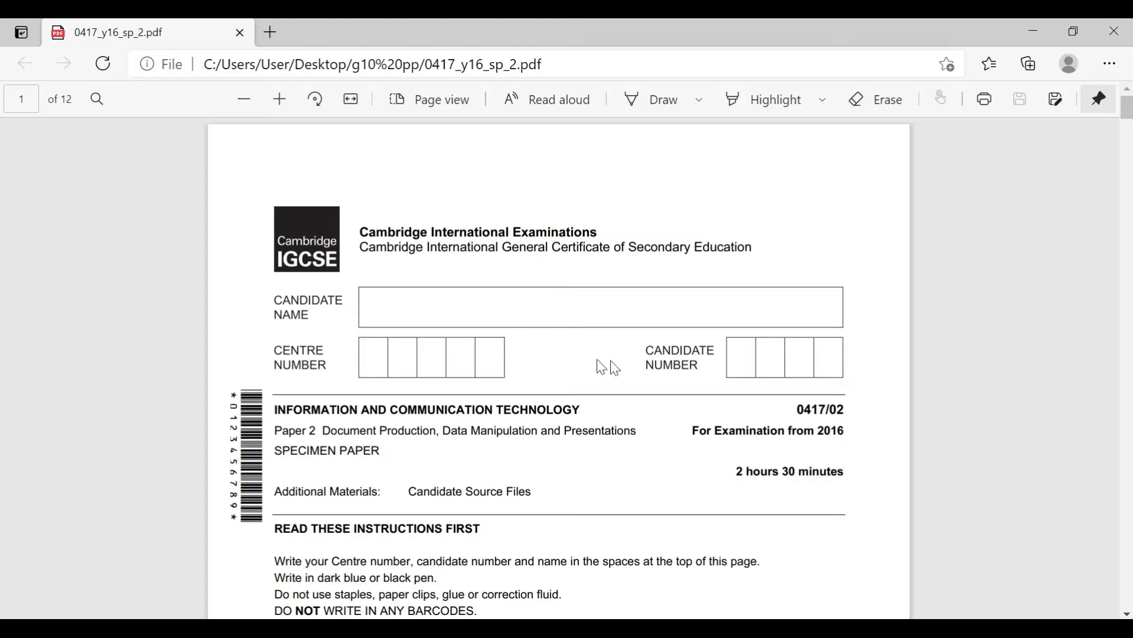
Highlight the INFORMATION AND COMMUNICATION TECHNOLOGY title, SPECIMEN PAPER and 2016 in the exam PDF
left_click(759, 95)
left_click_drag(276, 412, 607, 433)
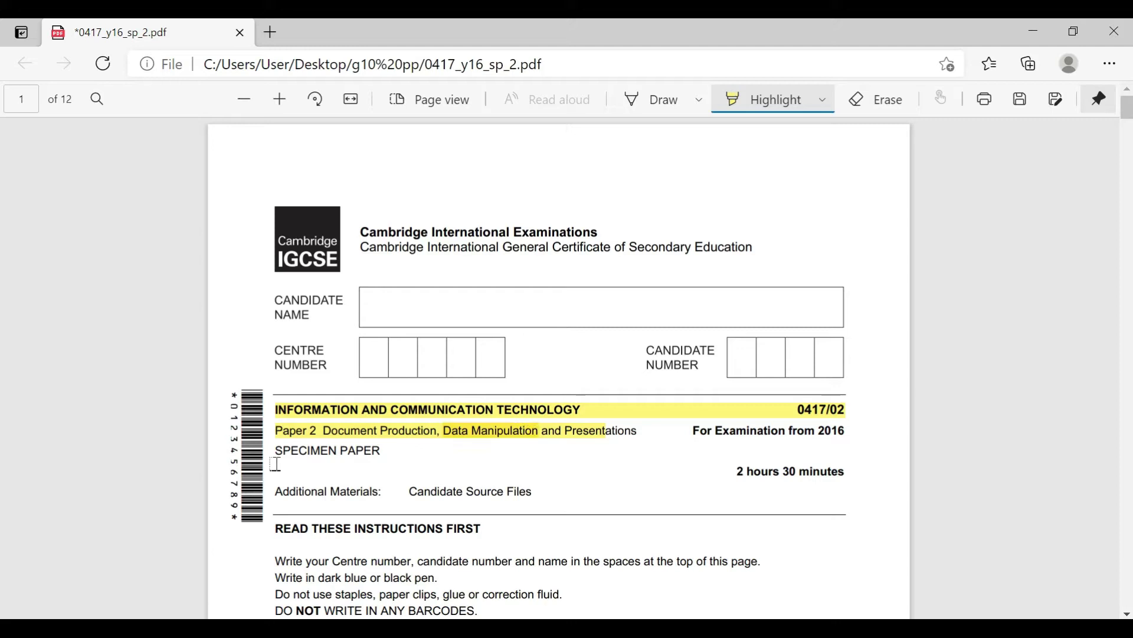
left_click_drag(280, 451, 385, 452)
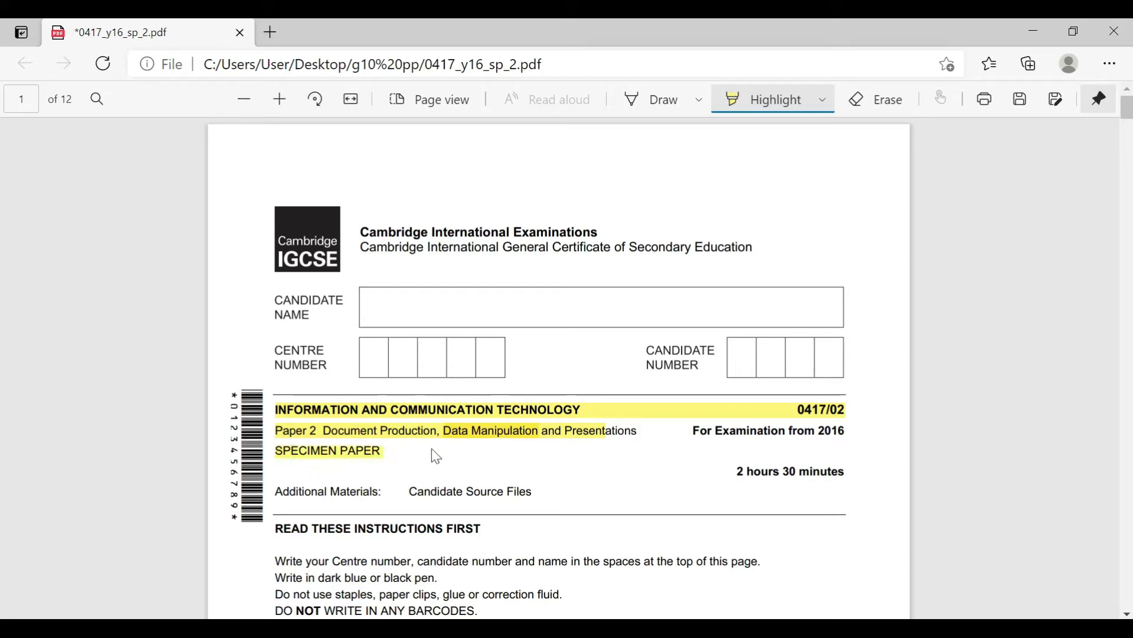
left_click_drag(821, 432, 852, 431)
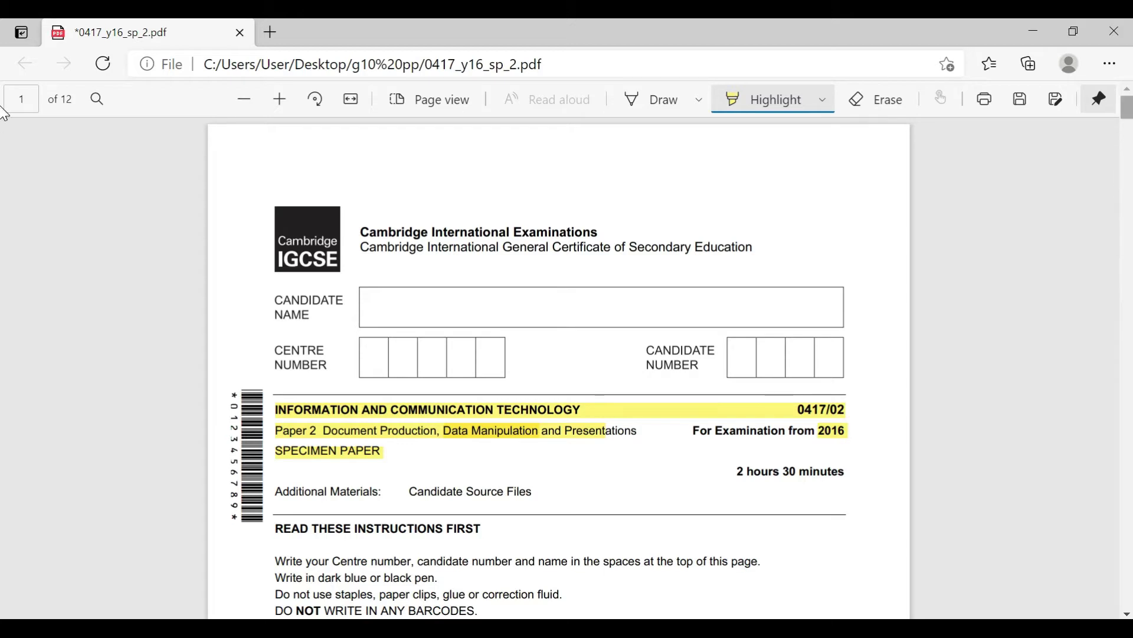
Highlight the Task 3 Database Report heading, the Euros two-decimal currency note and S16CARS.CSV
scroll(4, 177, "down", 15)
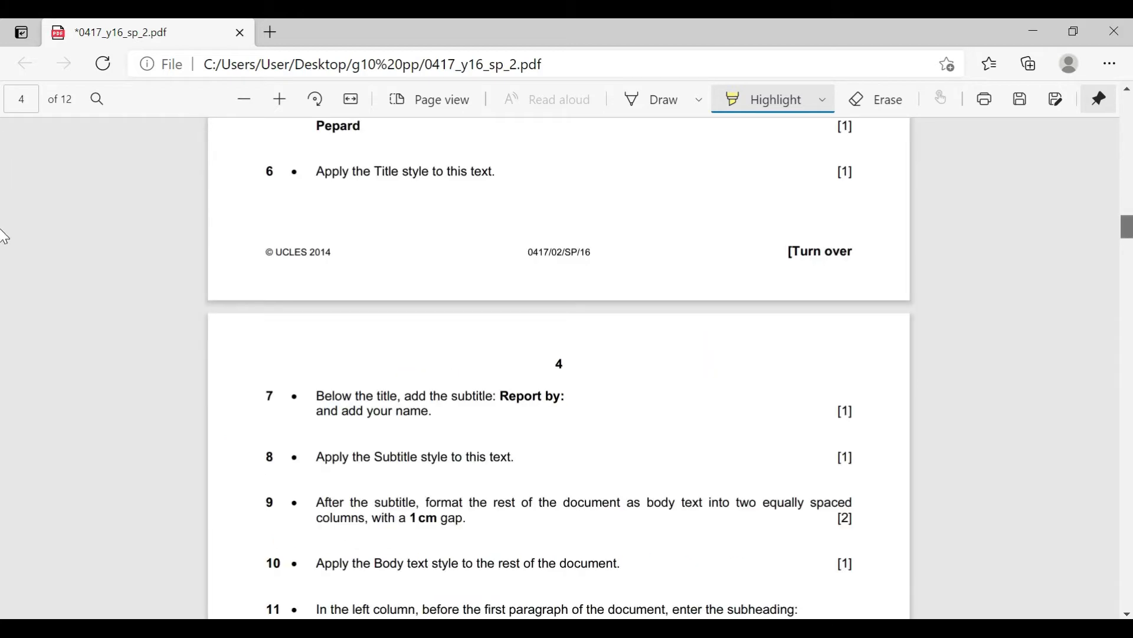
scroll(4, 248, "down", 6)
scroll(3, 278, "down", 7)
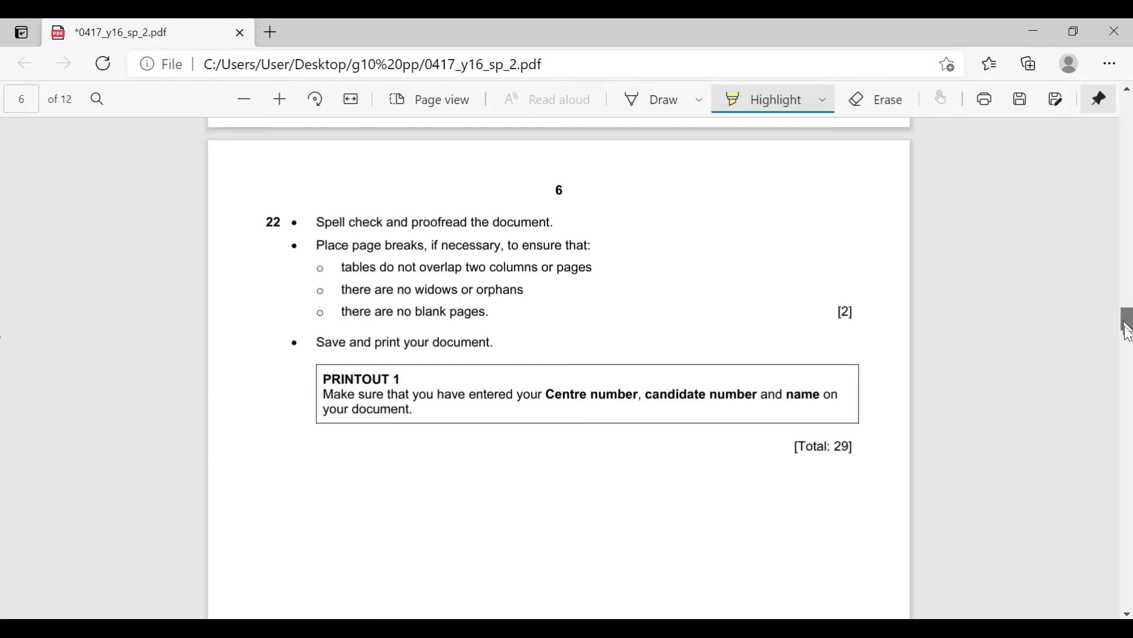
scroll(2, 351, "down", 8)
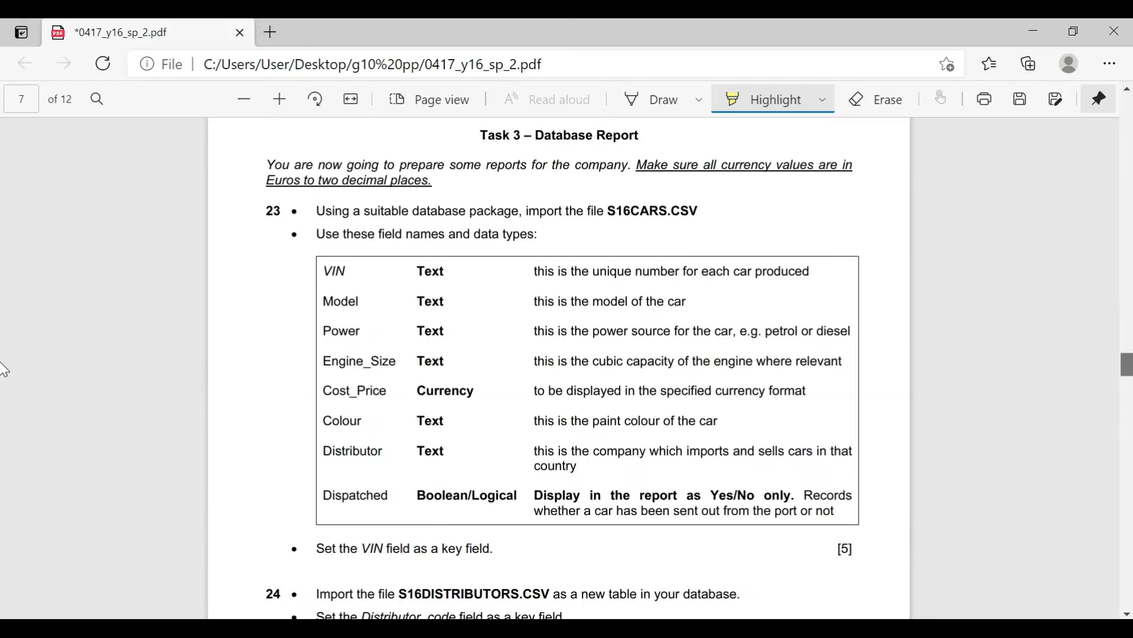
left_click_drag(480, 135, 648, 135)
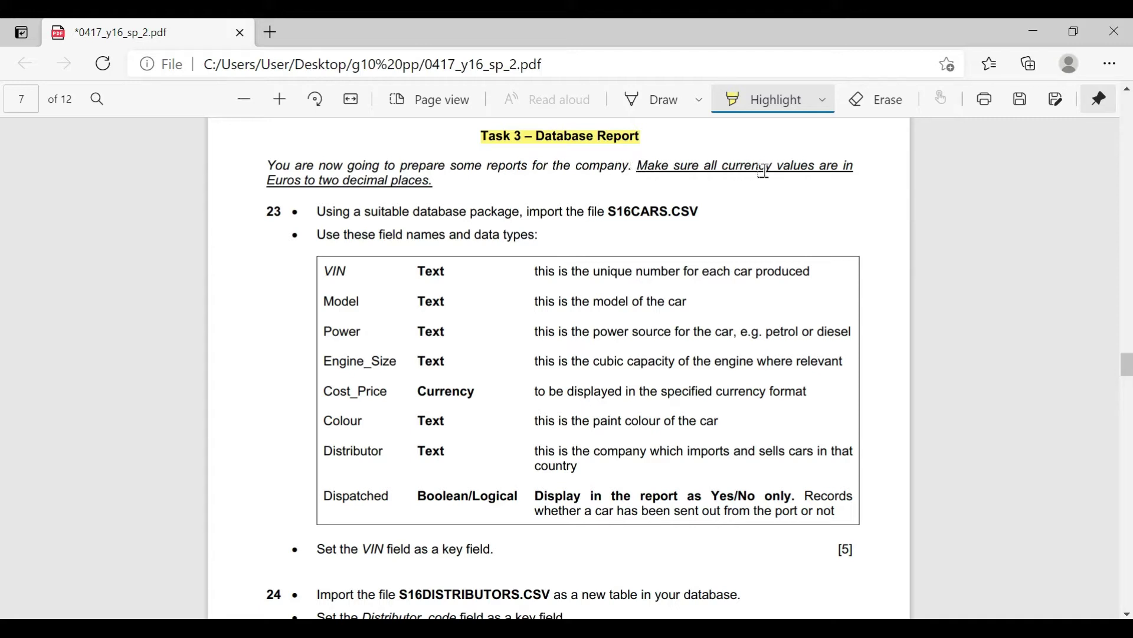
left_click_drag(723, 165, 857, 165)
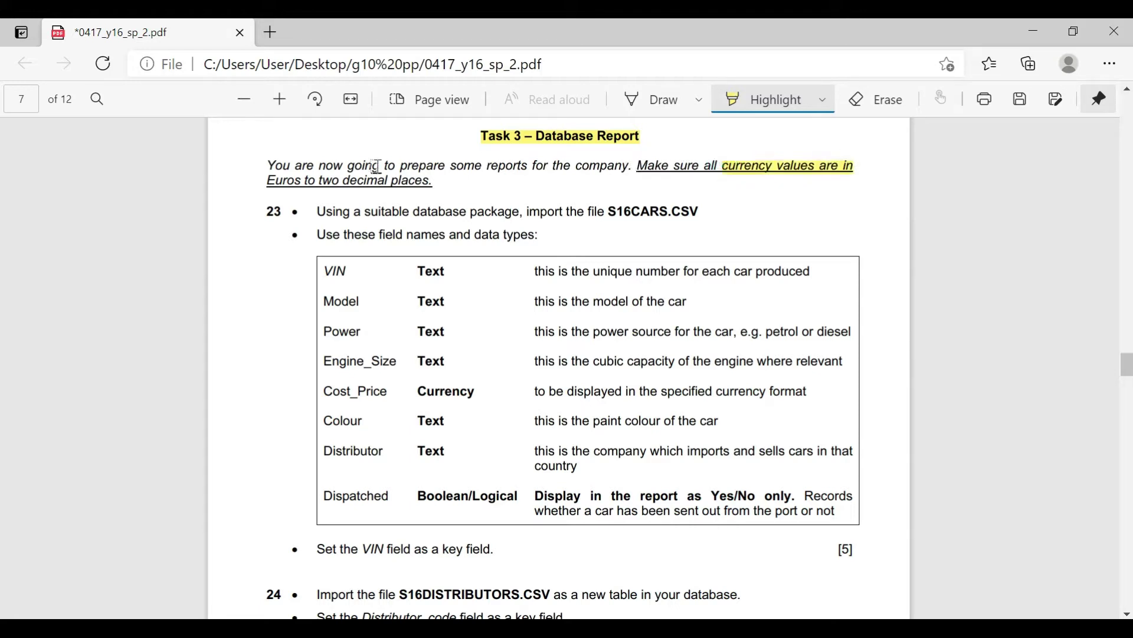
left_click_drag(264, 179, 439, 181)
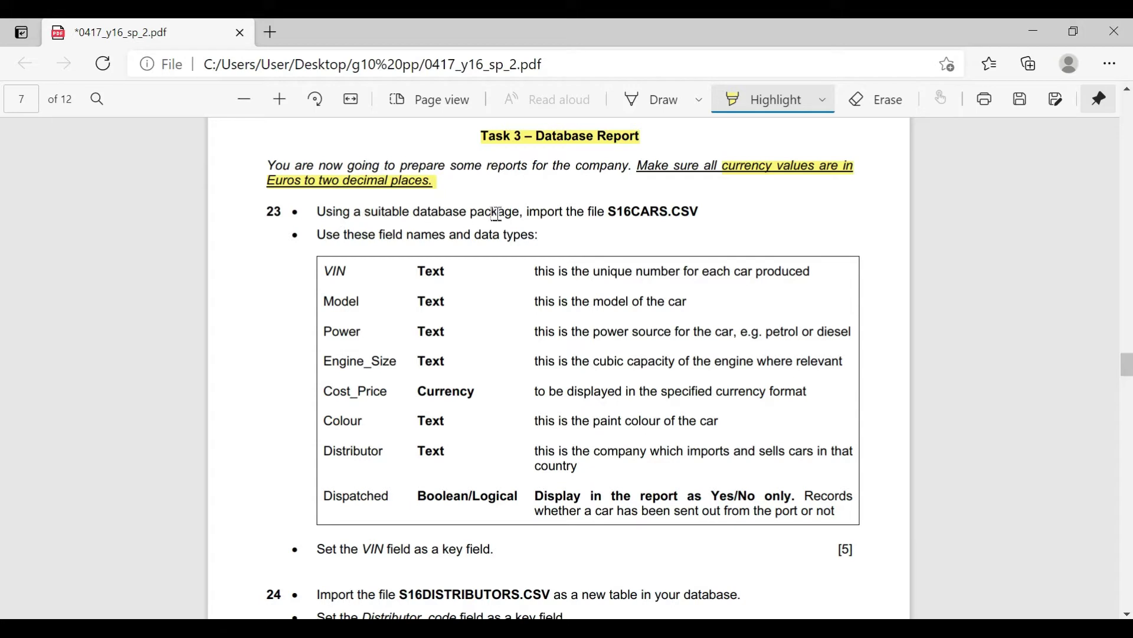
left_click_drag(608, 210, 704, 214)
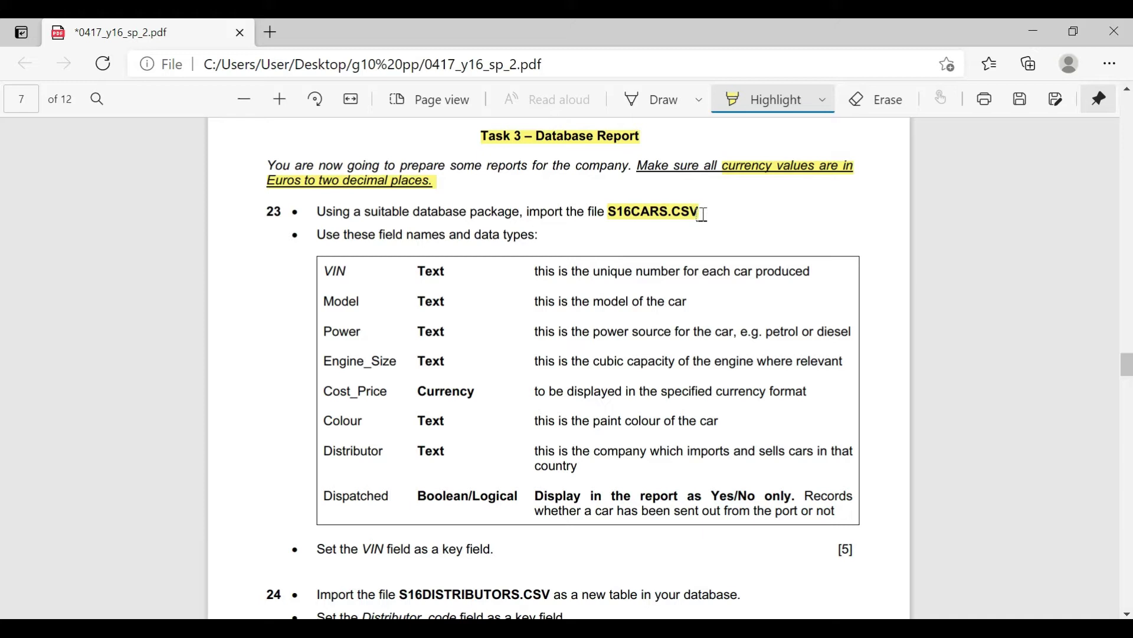
key("alt+Tab")
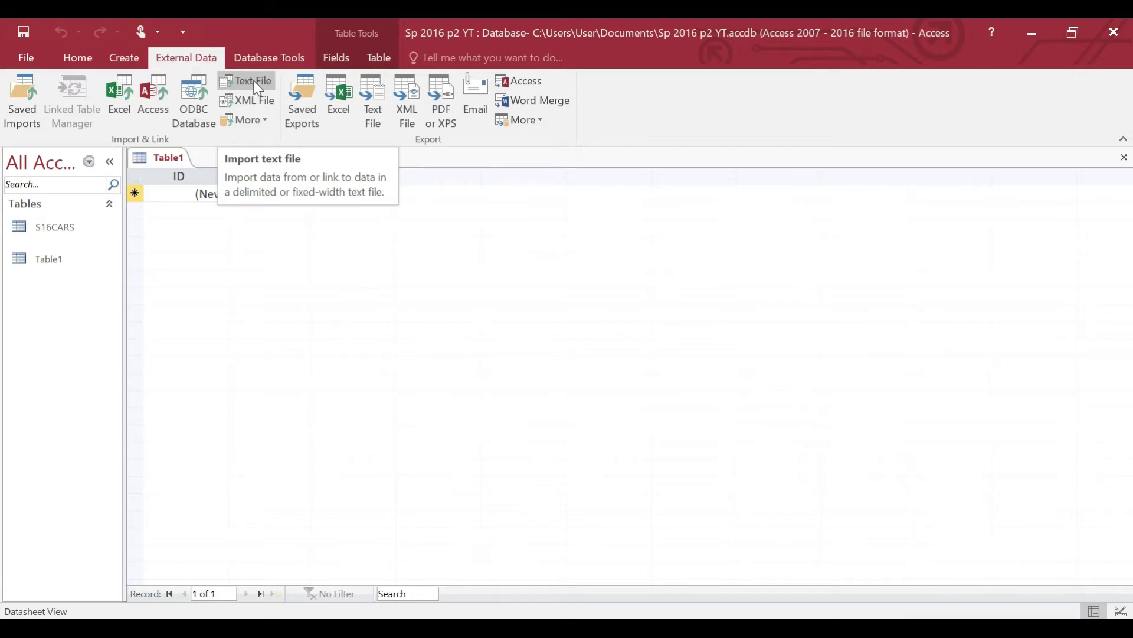
Import S16CARS.CSV as delimited text with First Row Contains Field Names, then open Advanced settings
left_click(255, 83)
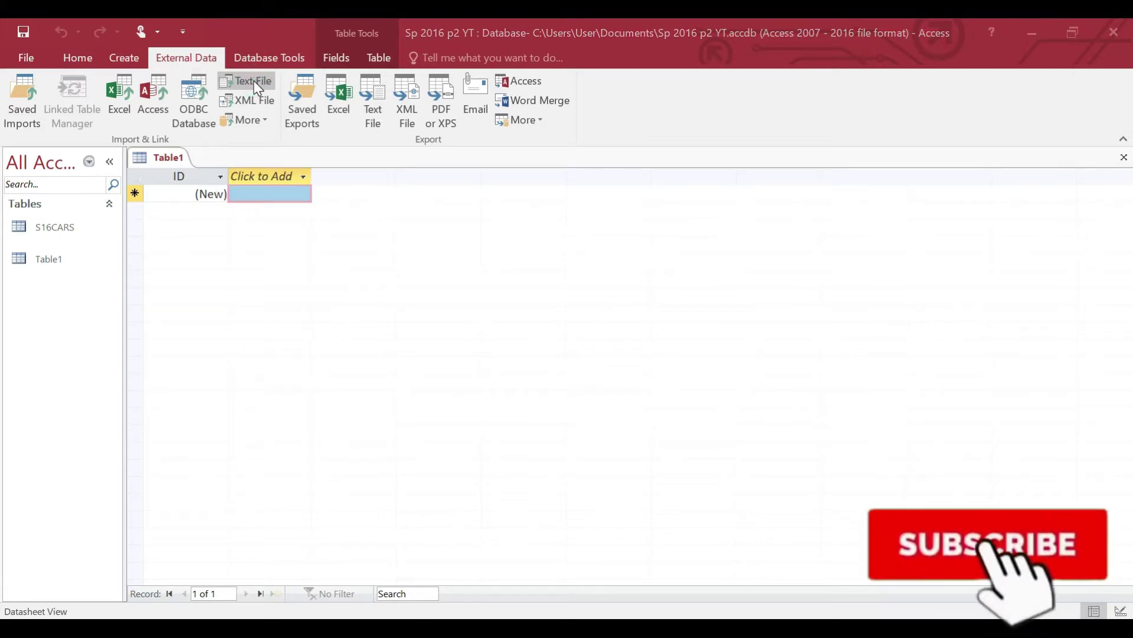
left_click(849, 206)
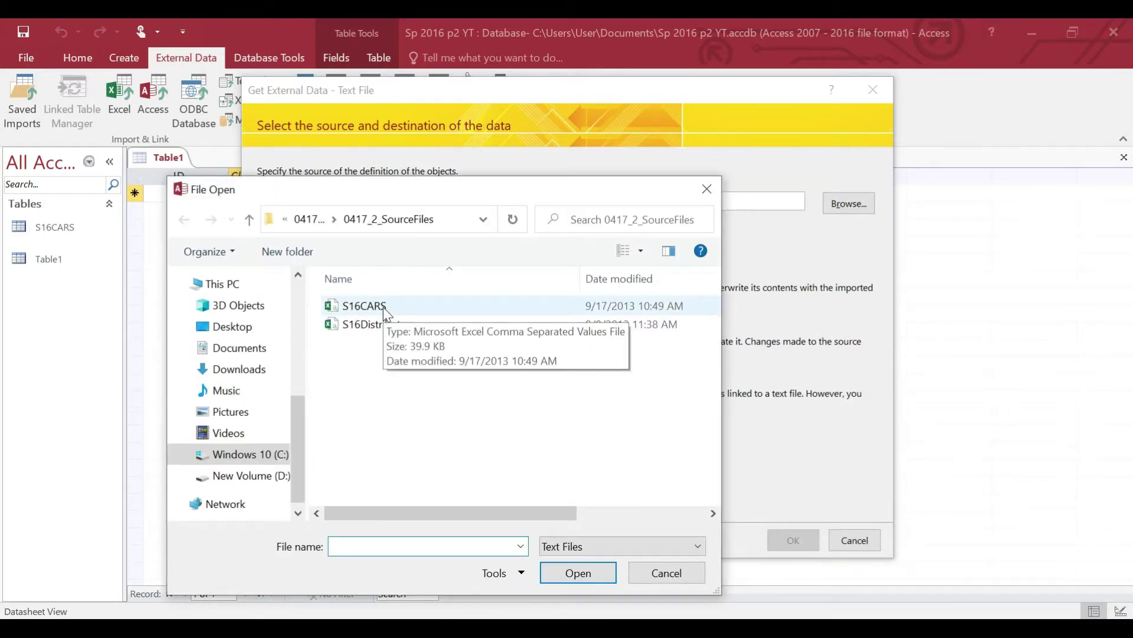
double_click(384, 307)
left_click(793, 539)
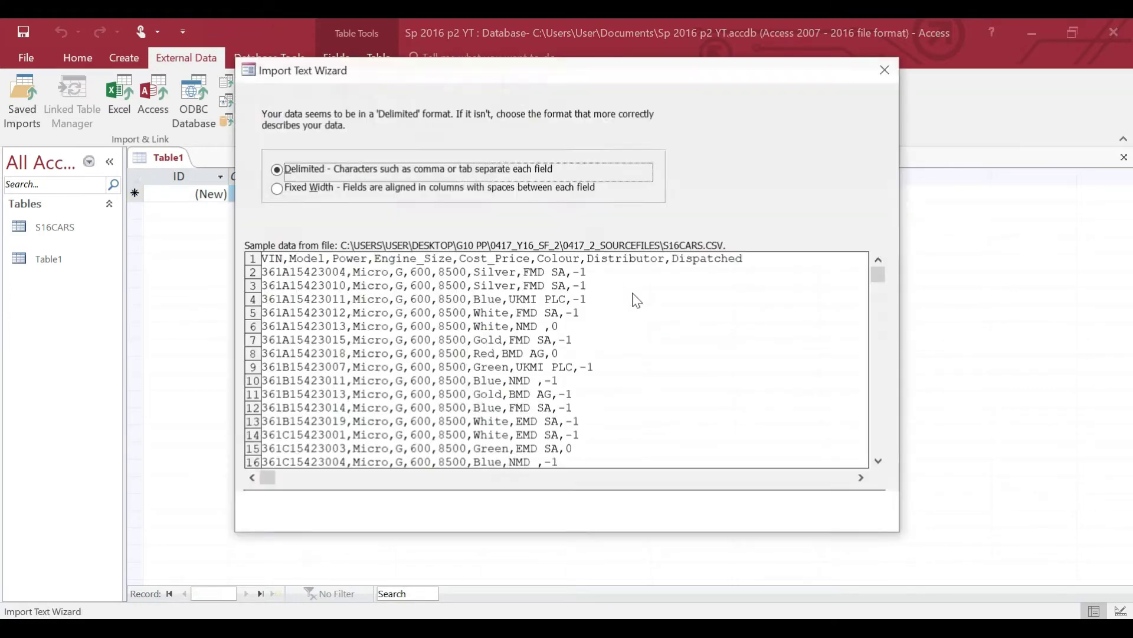
left_click(754, 517)
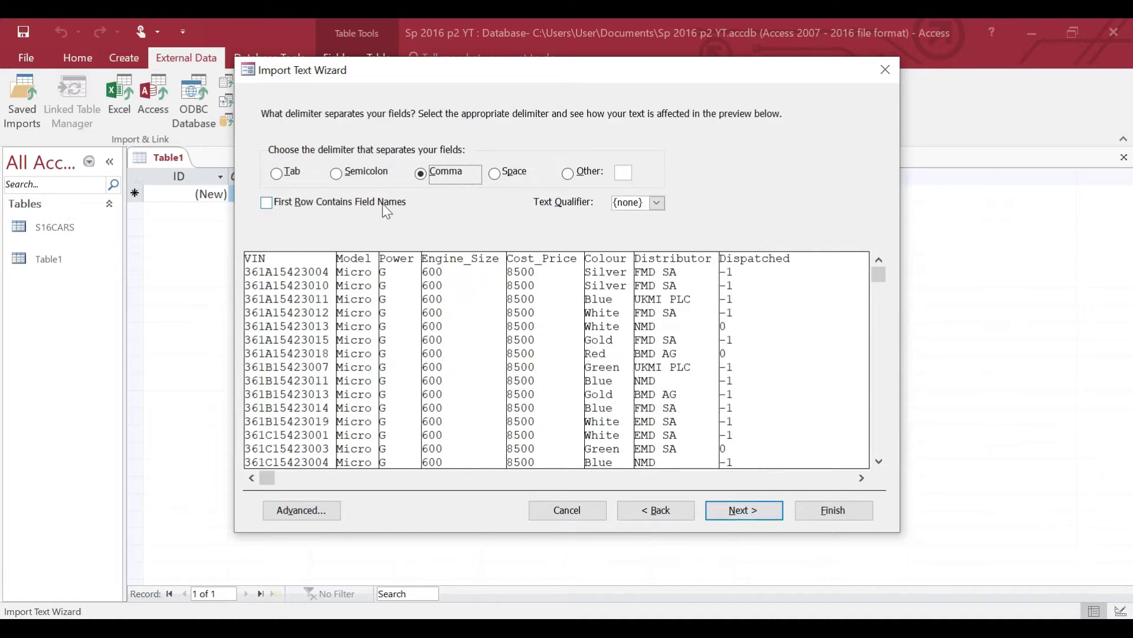
left_click(266, 203)
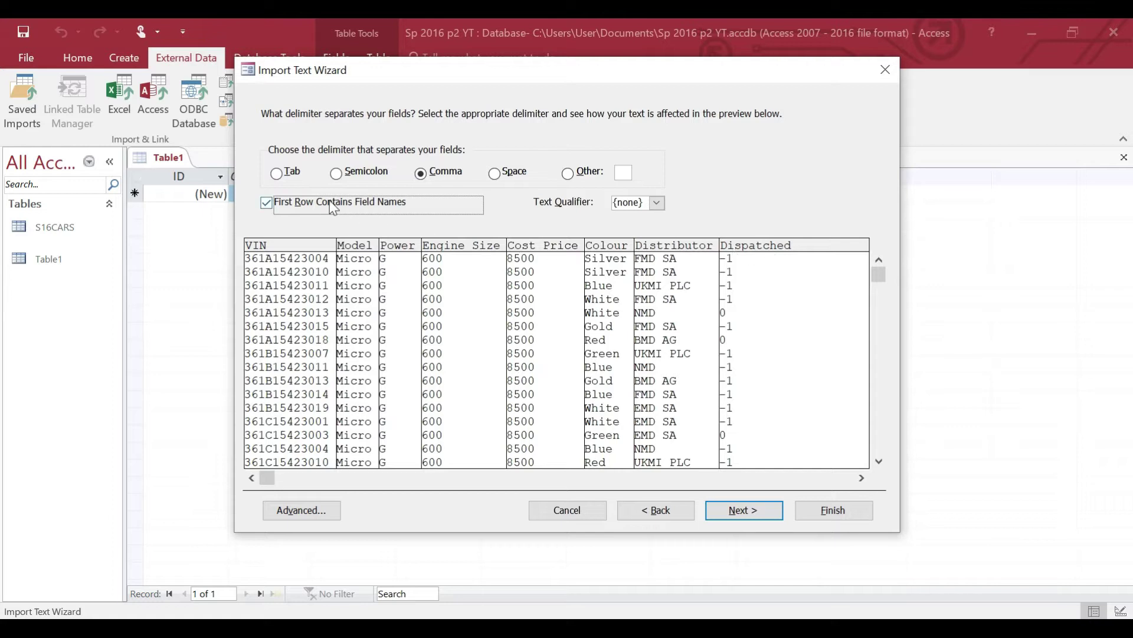
left_click(744, 510)
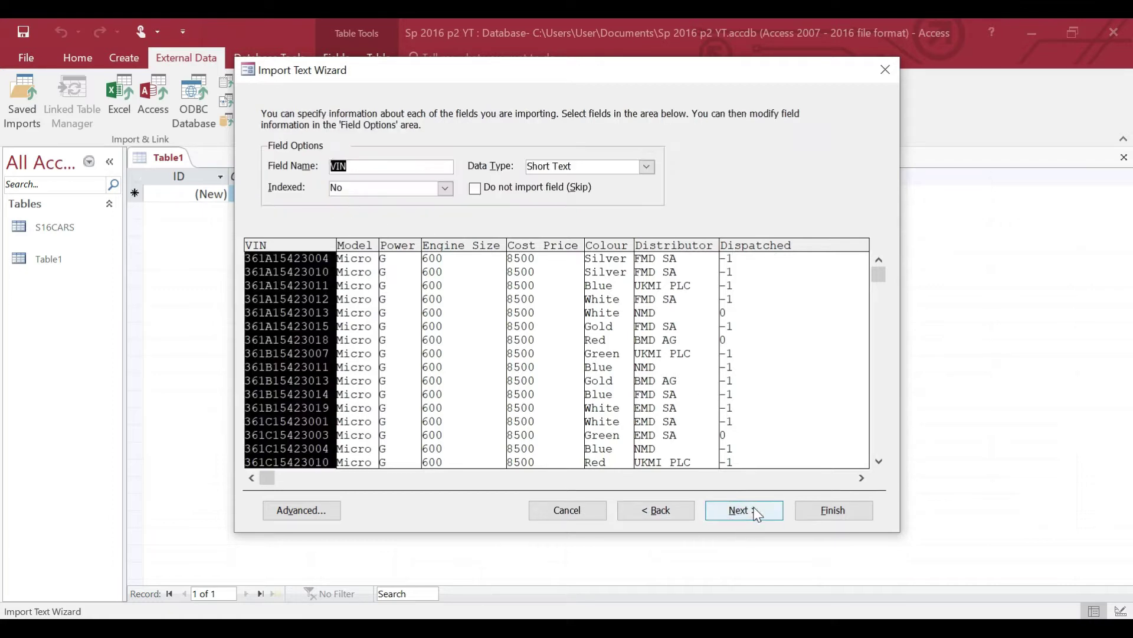
left_click(302, 510)
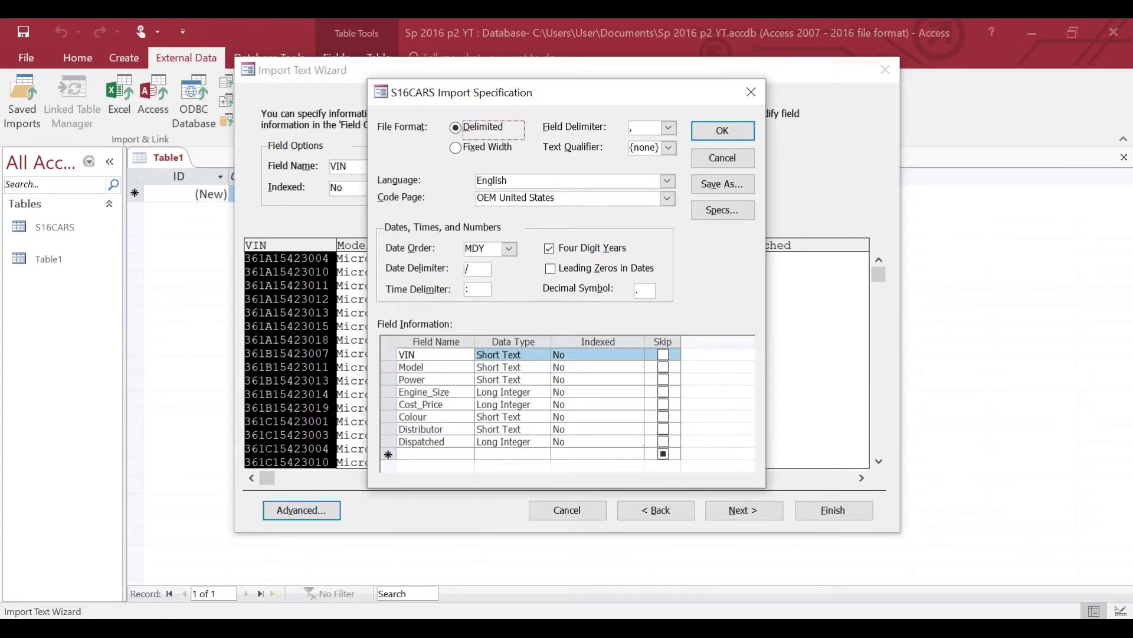
Check the required types in the PDF, then set Engine_Size to Short Text and Cost_Price to Currency
key("alt+Tab")
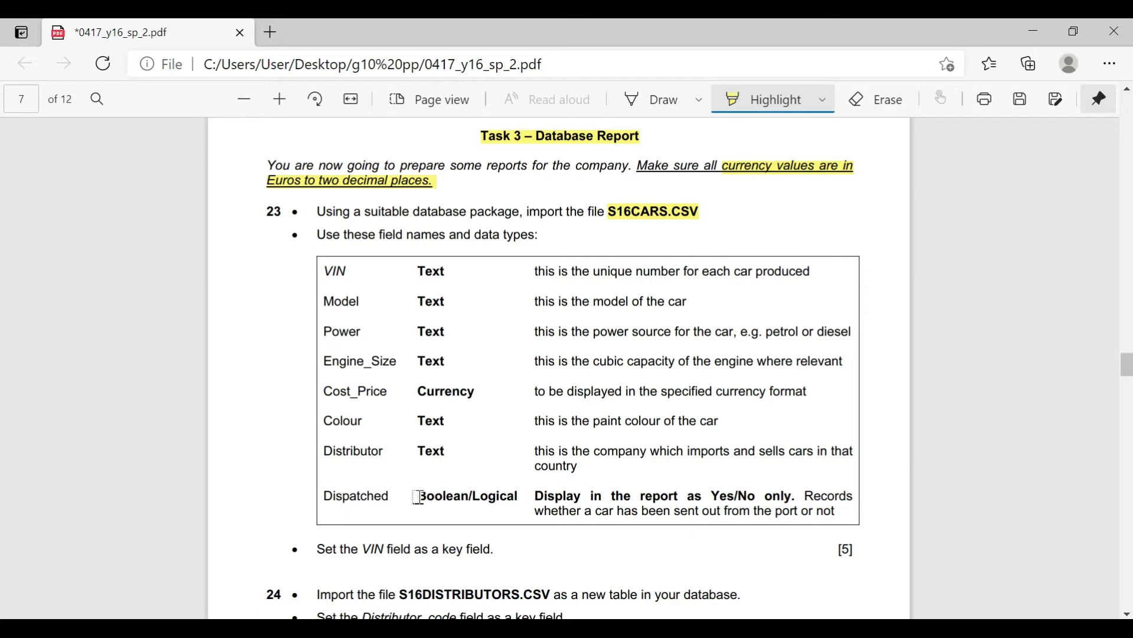
key("alt+Tab")
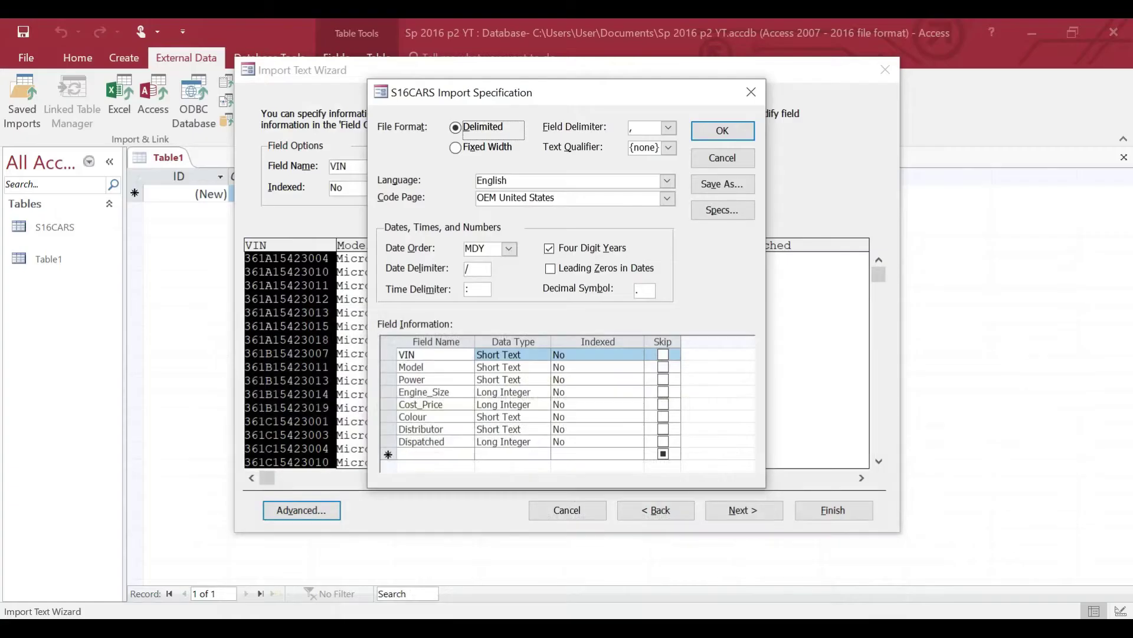
left_click(523, 355)
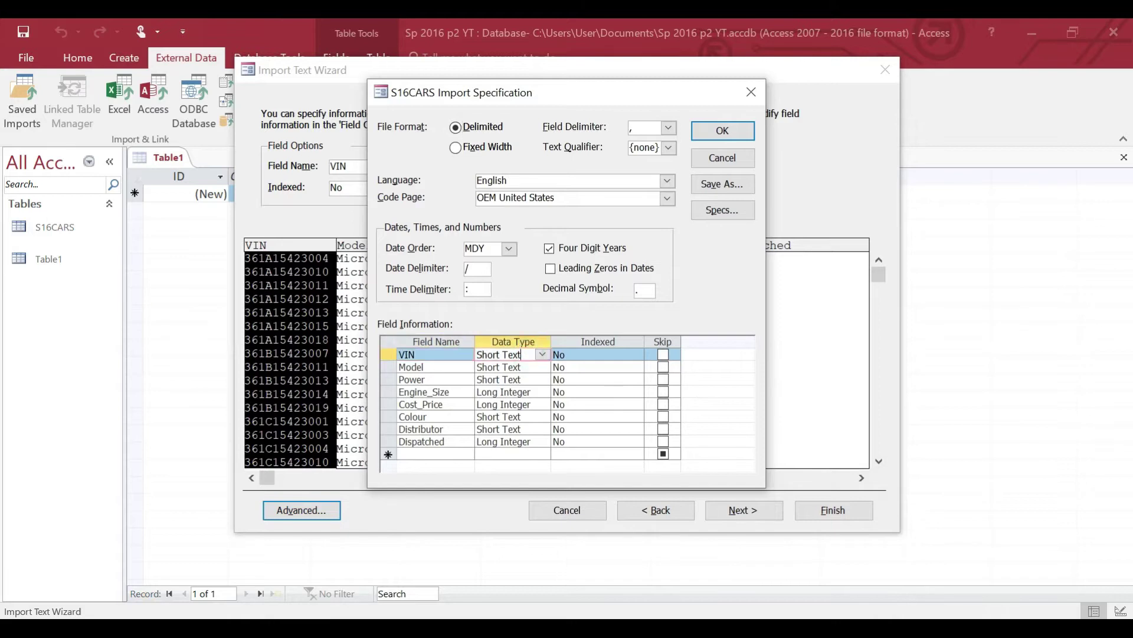
left_click(523, 367)
left_click(523, 380)
left_click(542, 392)
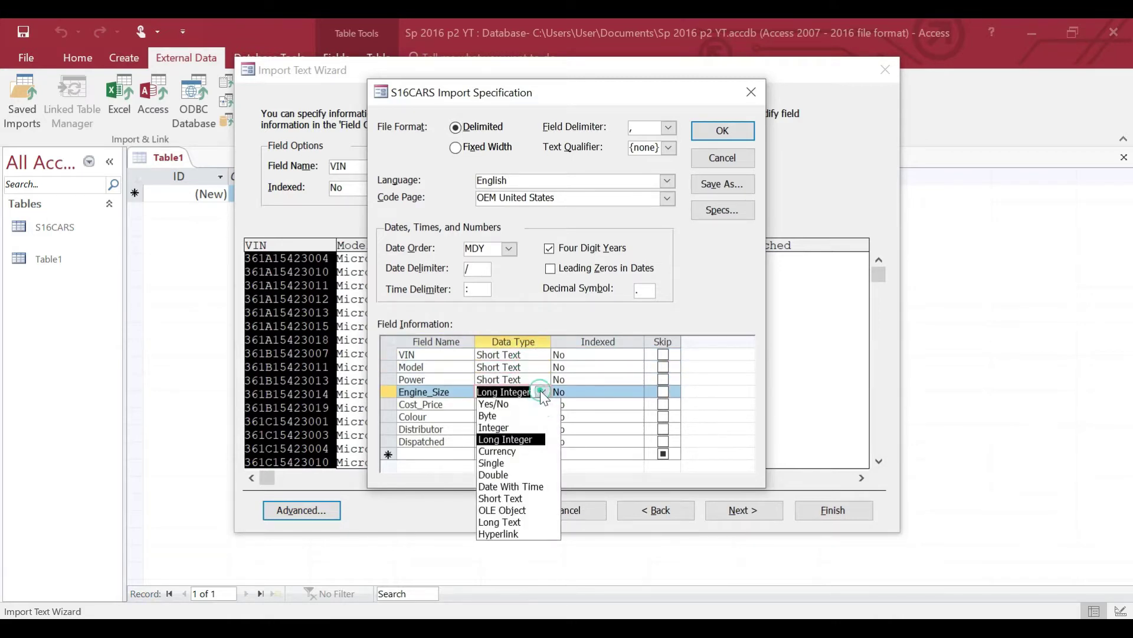
left_click(531, 499)
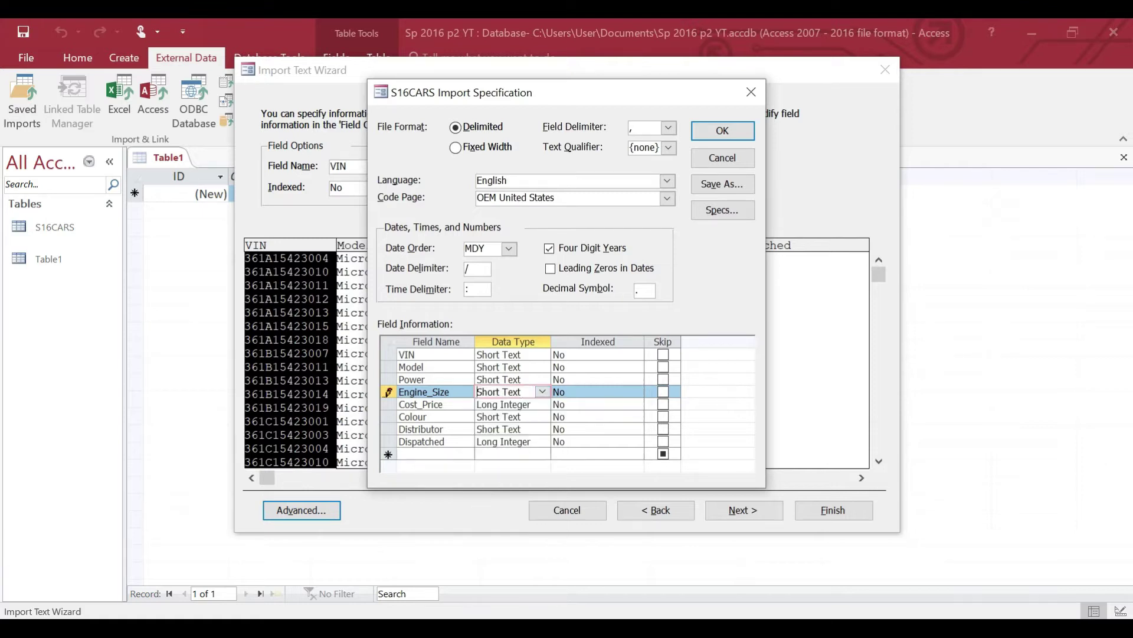
left_click(542, 404)
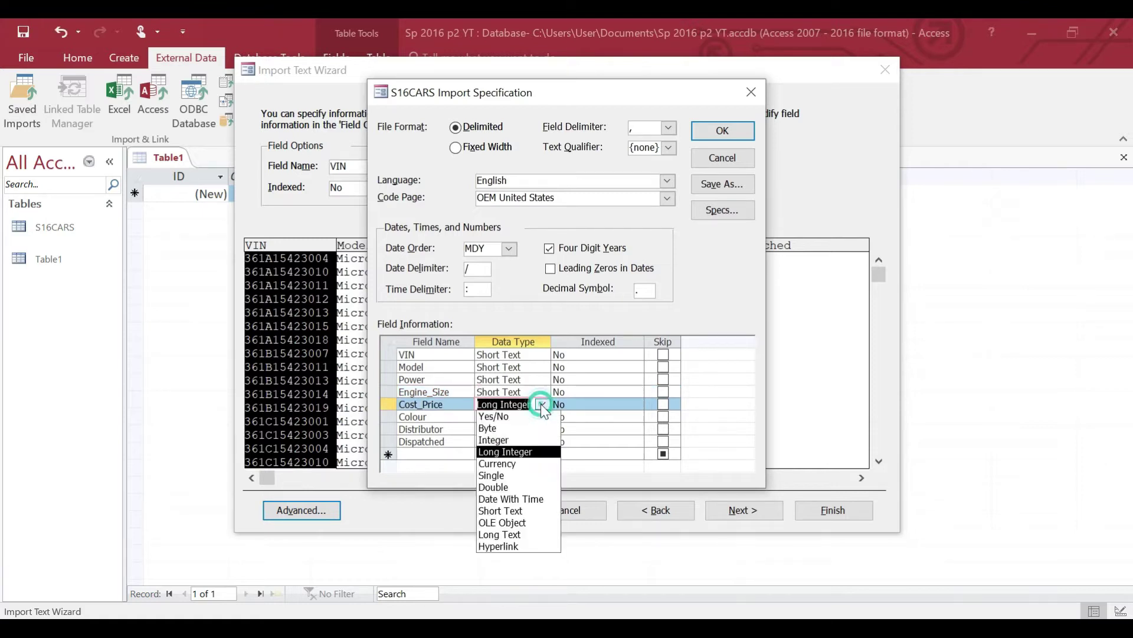
left_click(519, 464)
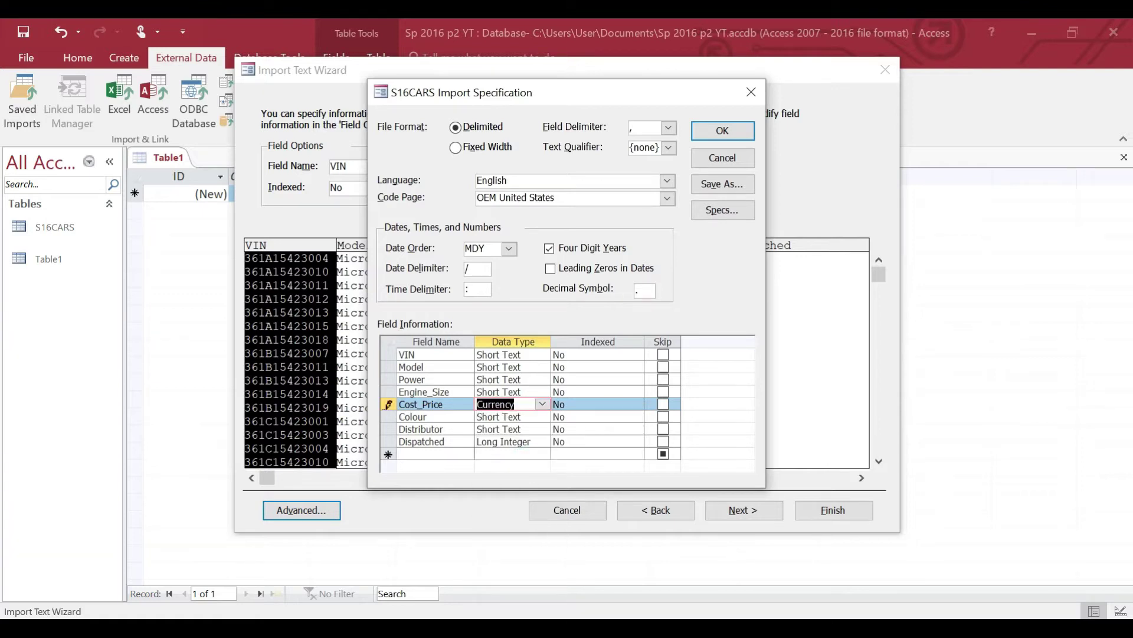
Set Dispatched to Yes/No and confirm the import specification
left_click(525, 417)
key("alt+Tab")
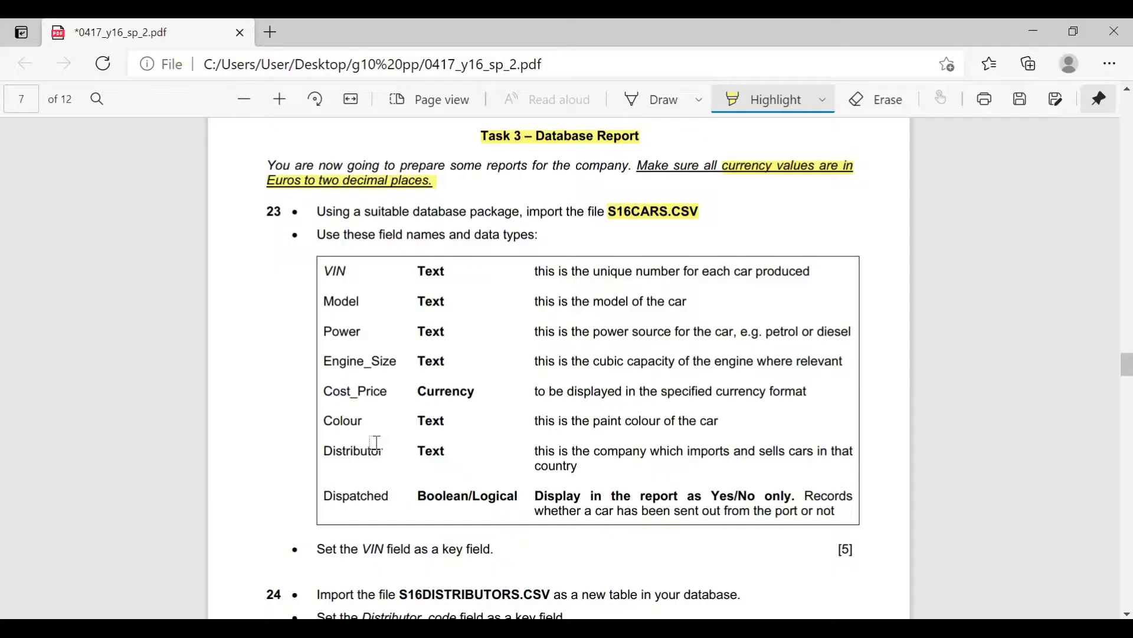
key("alt+Tab")
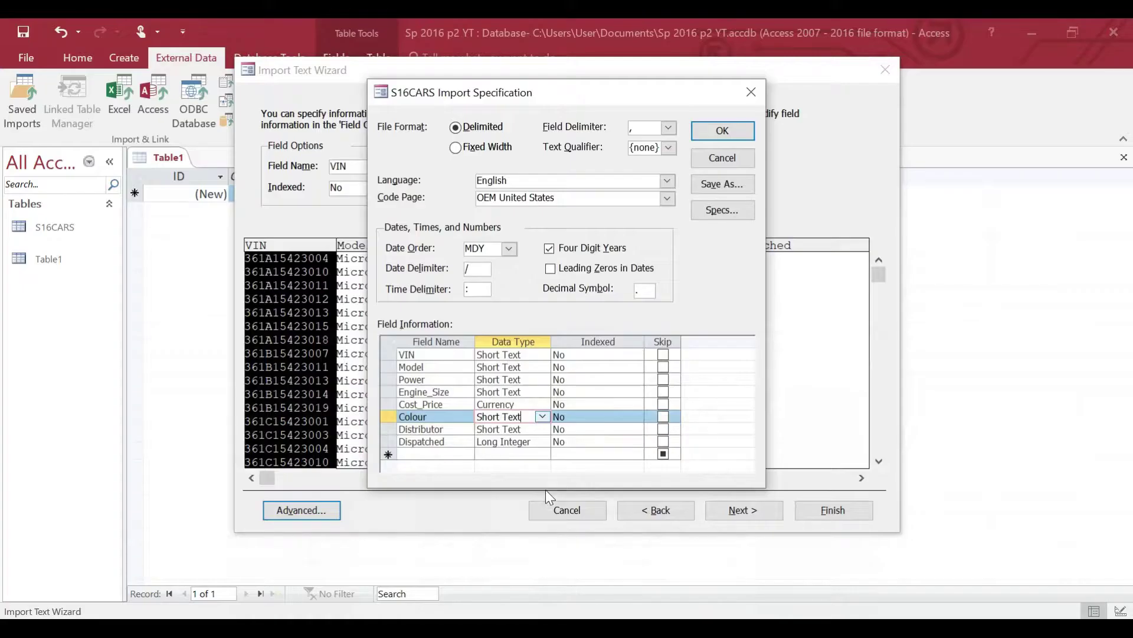
left_click(524, 429)
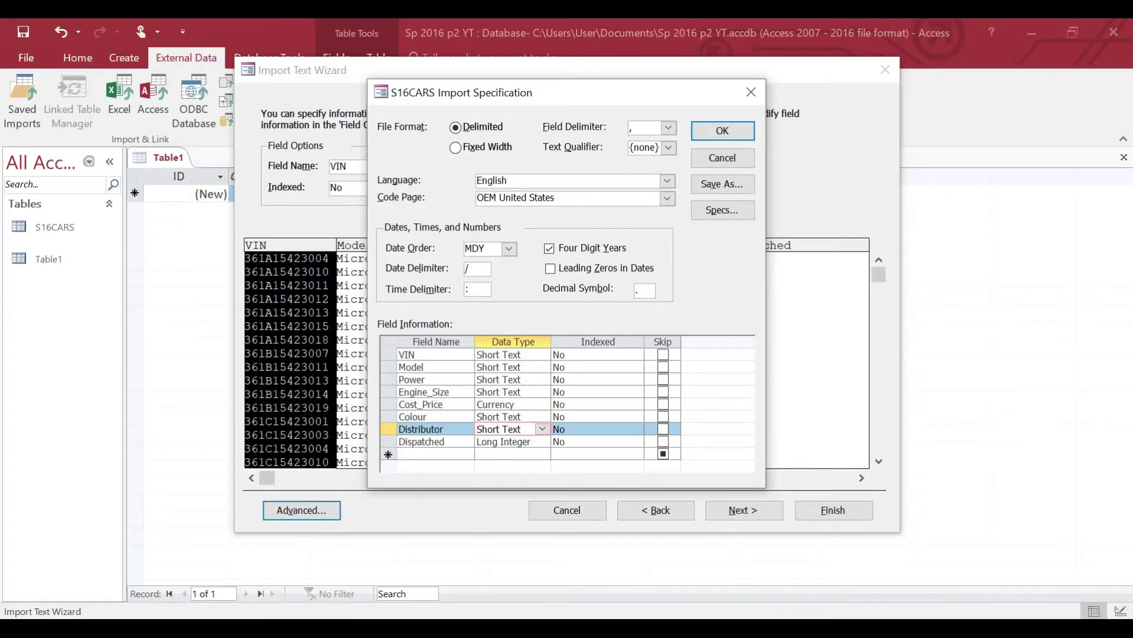
left_click(541, 441)
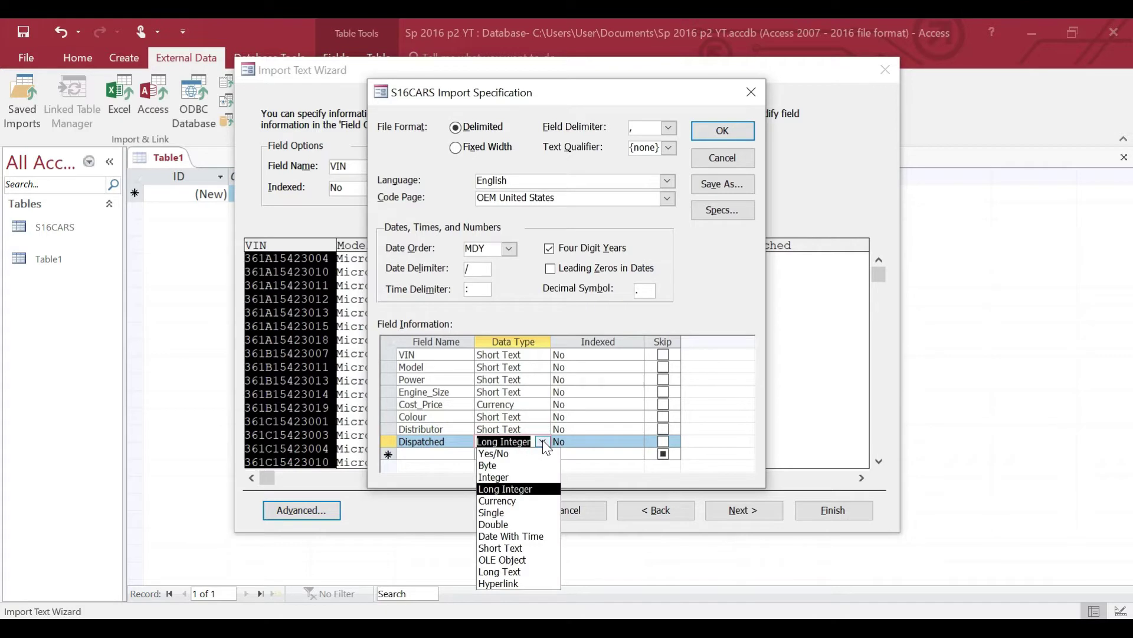
left_click(524, 455)
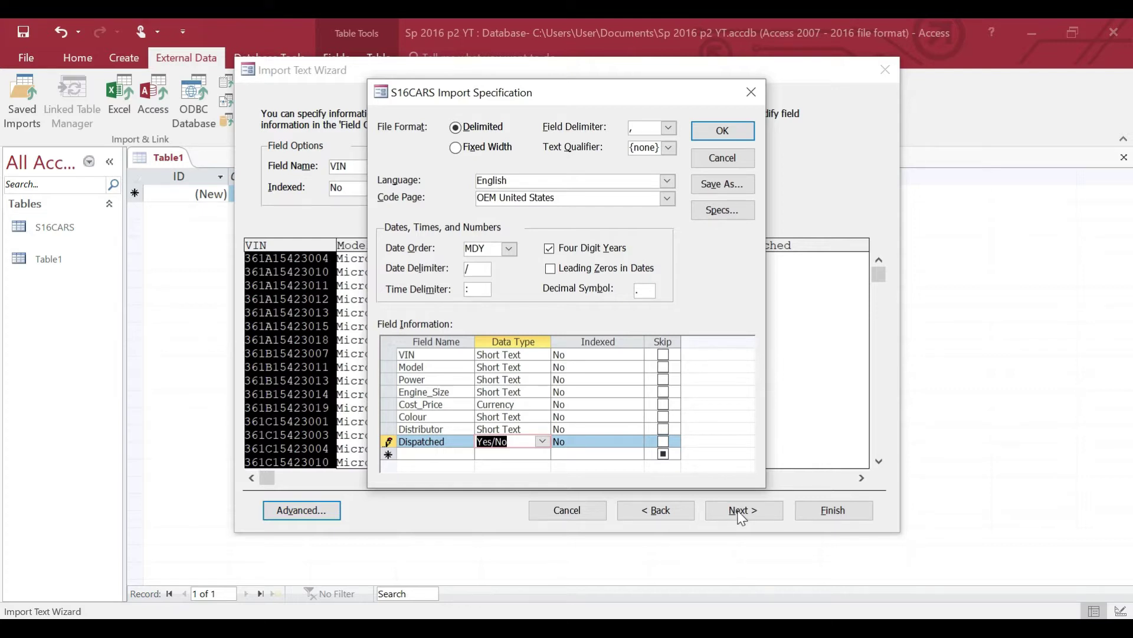
left_click(742, 131)
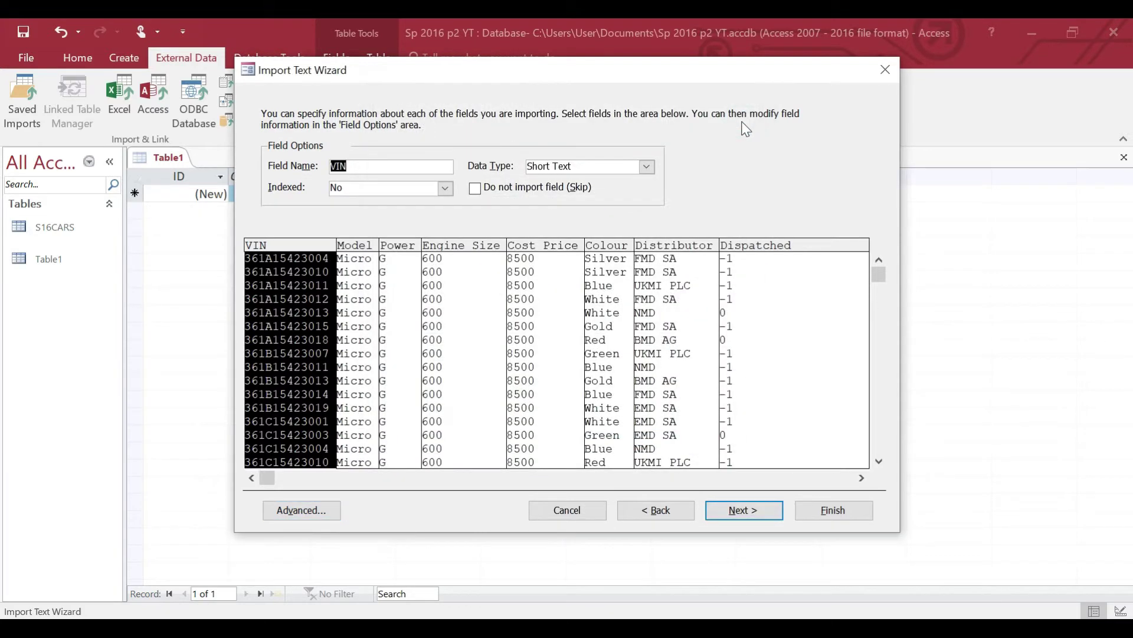
Advance to the primary key step and highlight the PDF instruction making VIN the key field
left_click(748, 519)
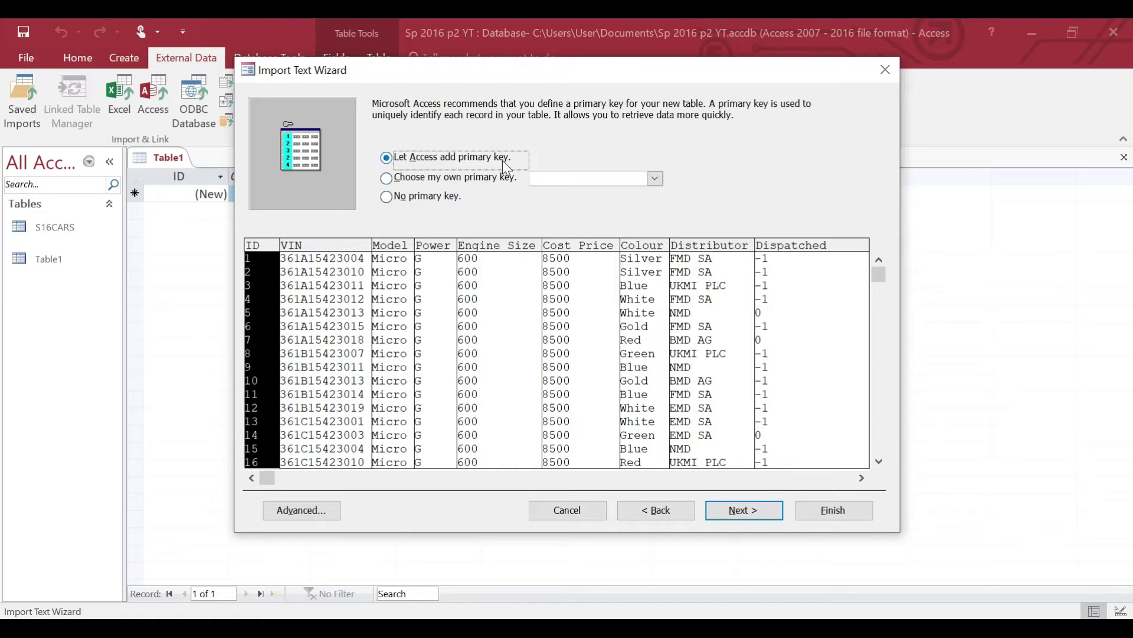
key("alt+Tab")
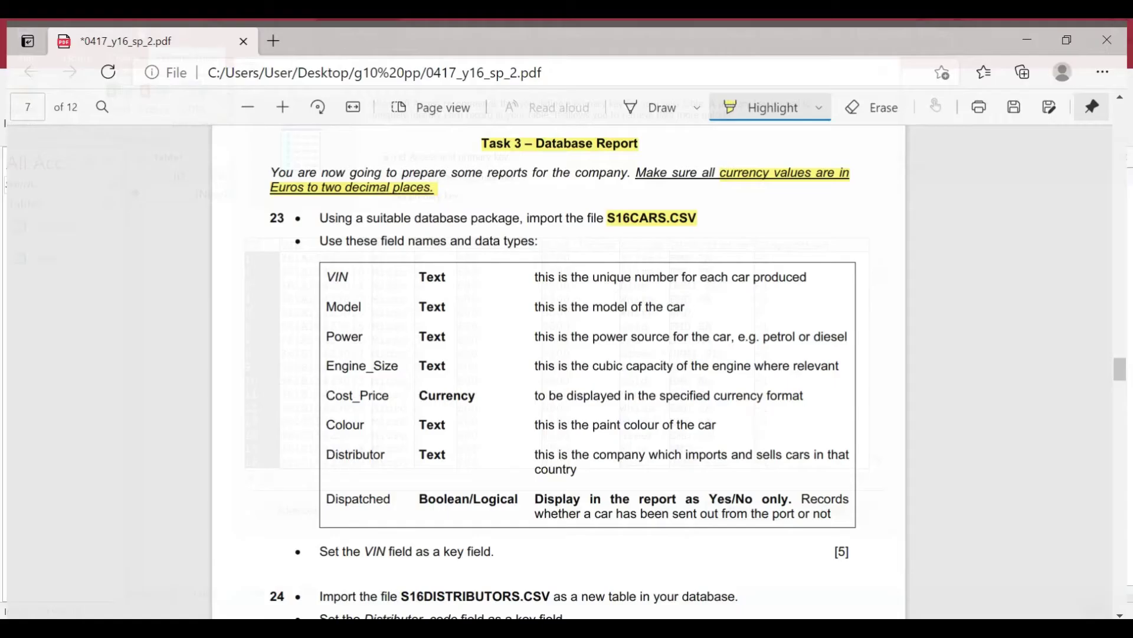
scroll(534, 446, "down", 3)
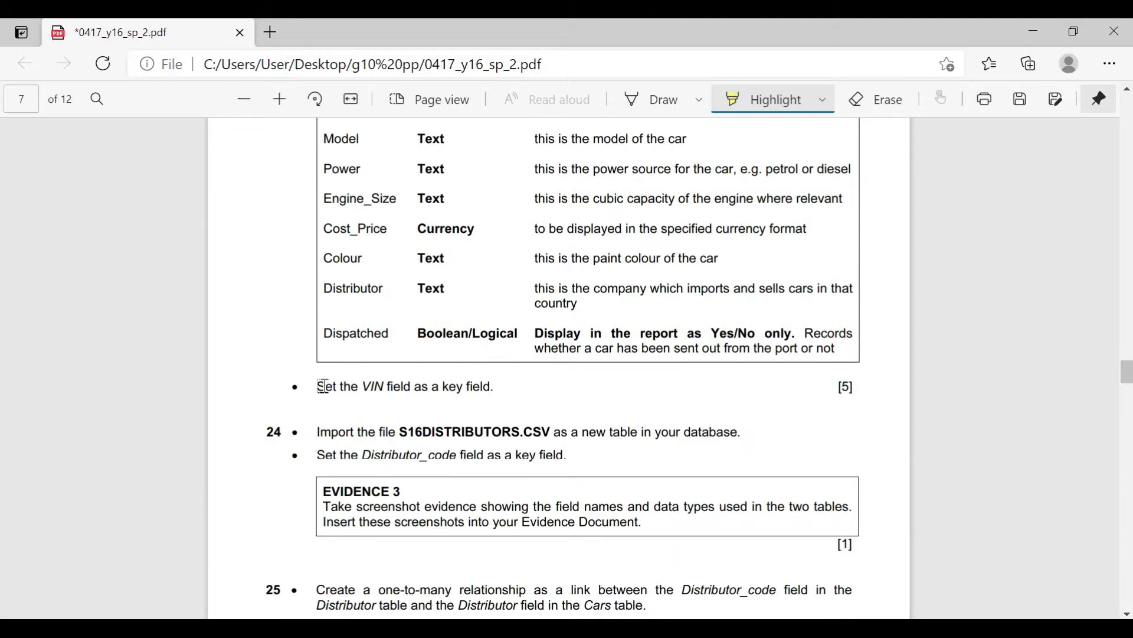
left_click_drag(315, 387, 508, 387)
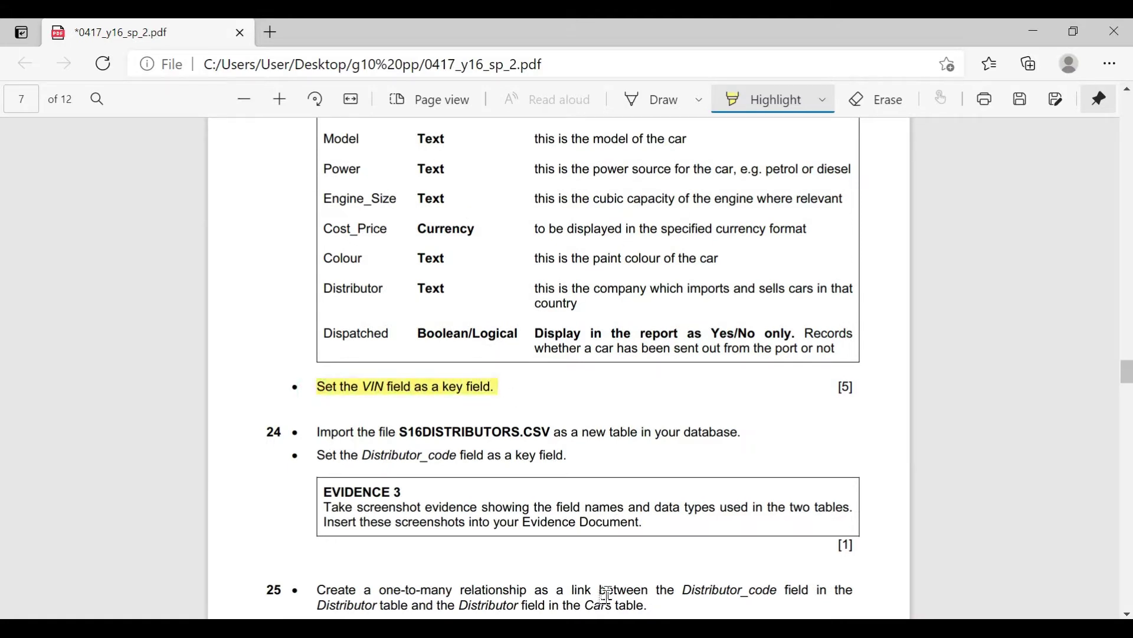
key("alt+Tab")
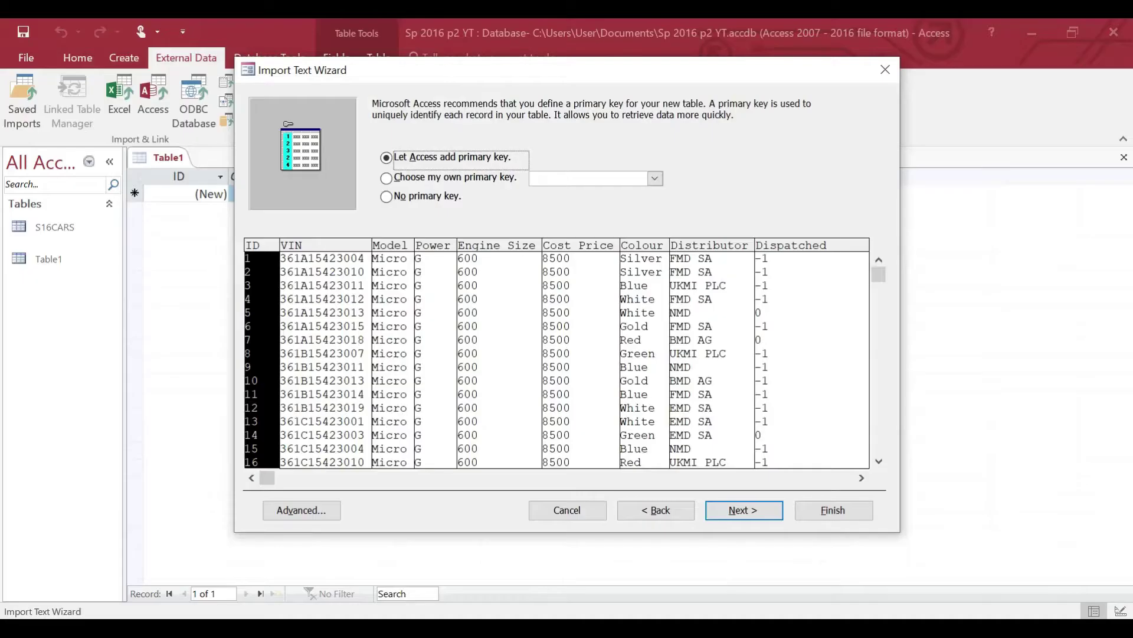
Choose VIN as the primary key, finish the import and overwrite the existing S16CARS table
left_click(407, 178)
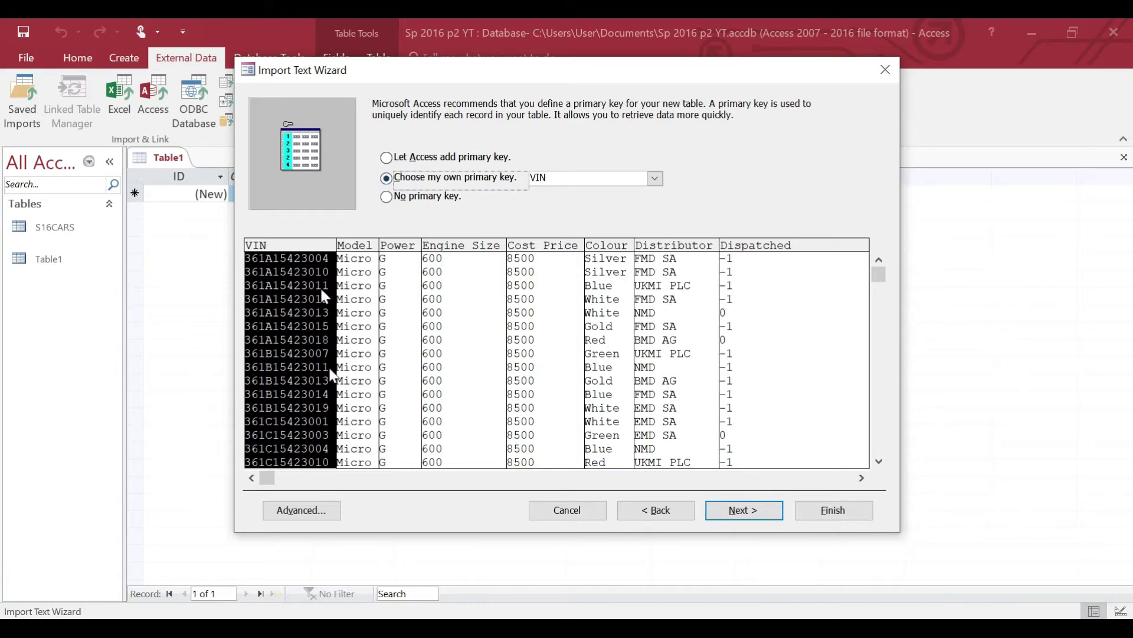
left_click(656, 178)
left_click(658, 182)
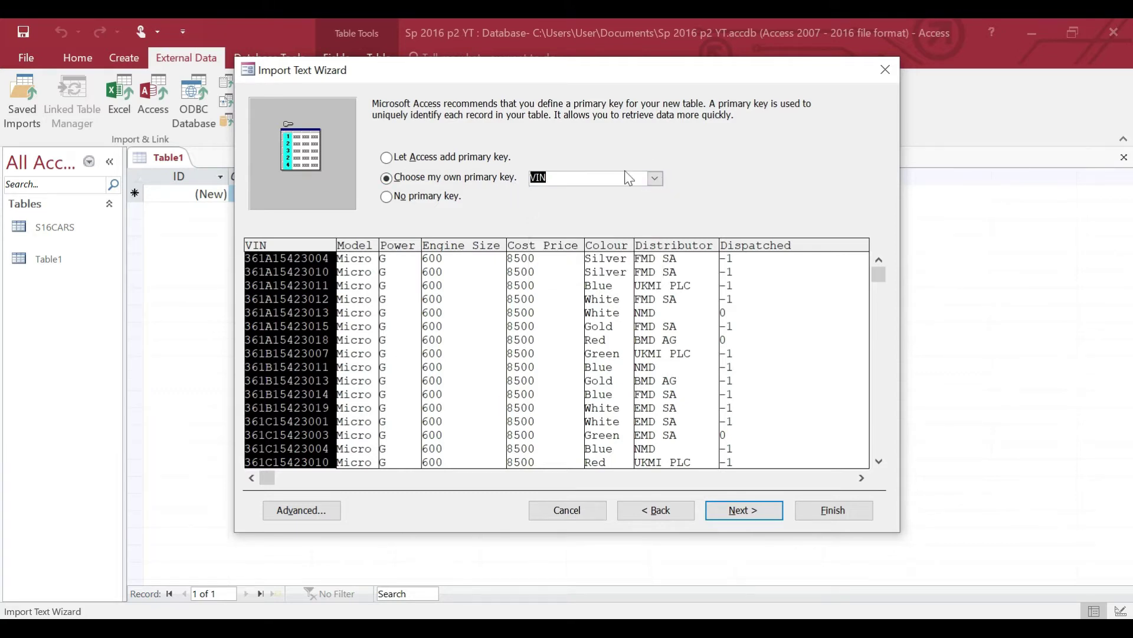
left_click(745, 511)
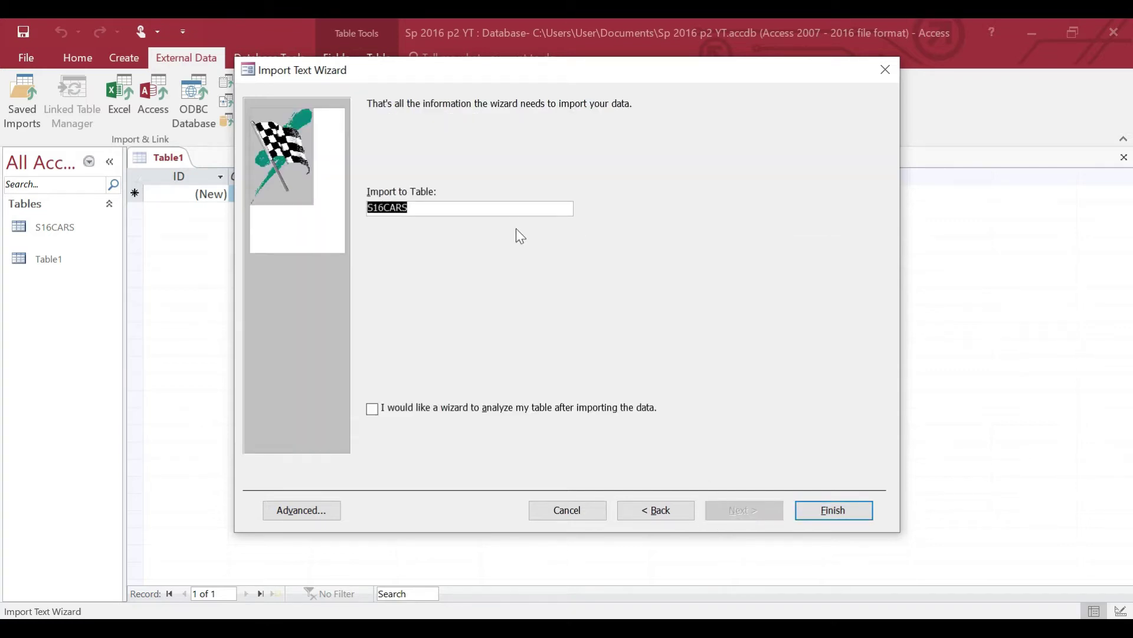
left_click(832, 511)
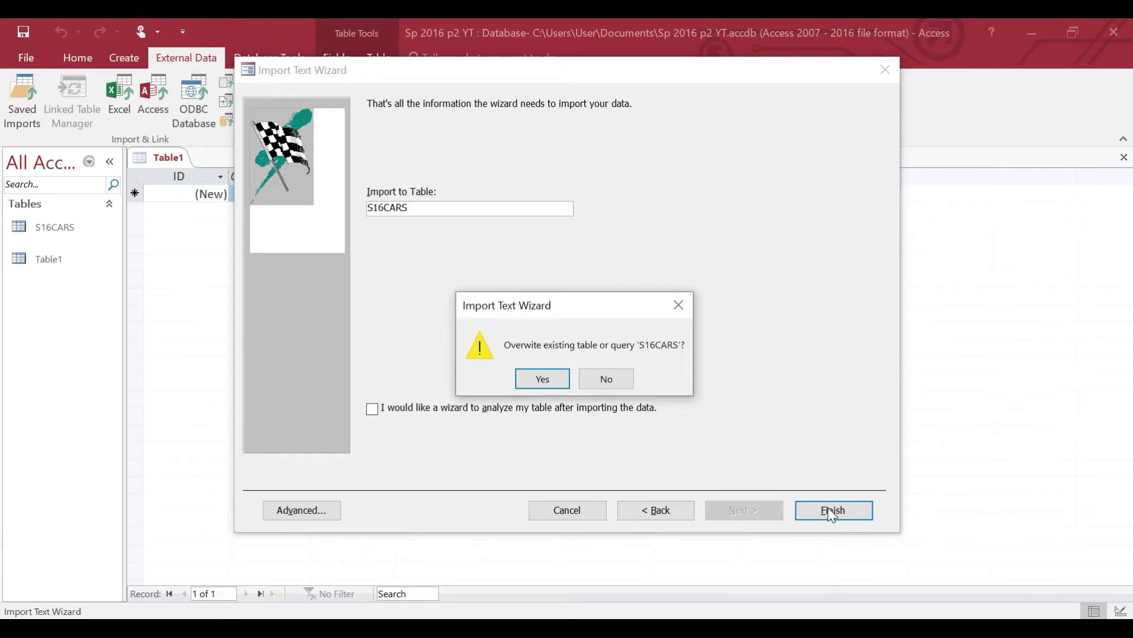
left_click(542, 379)
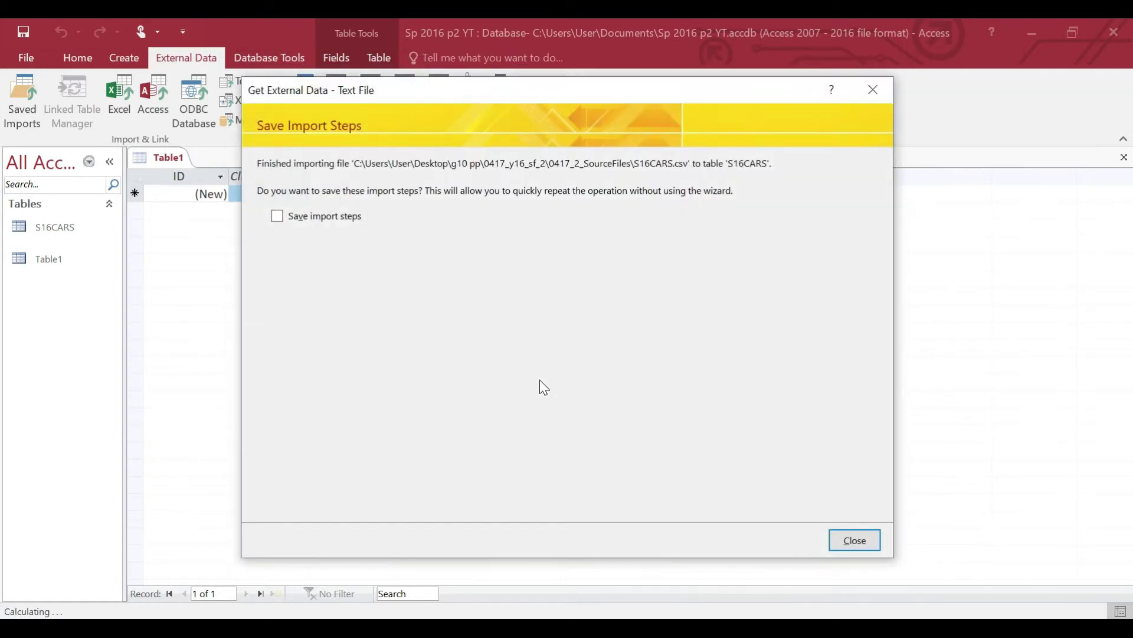
left_click(856, 541)
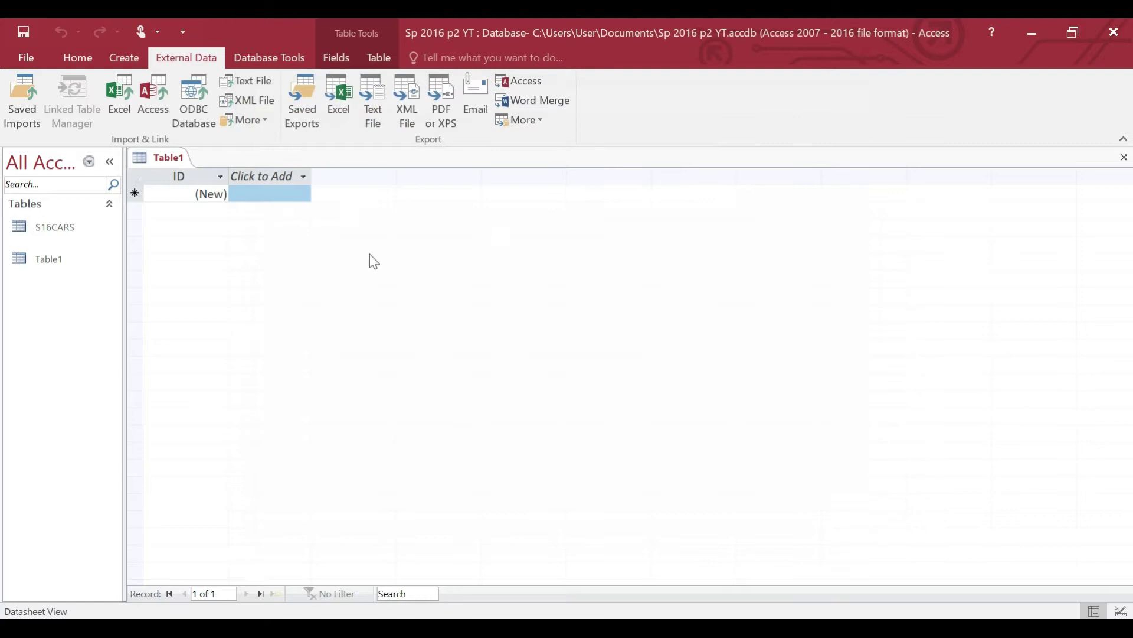
left_click(65, 231)
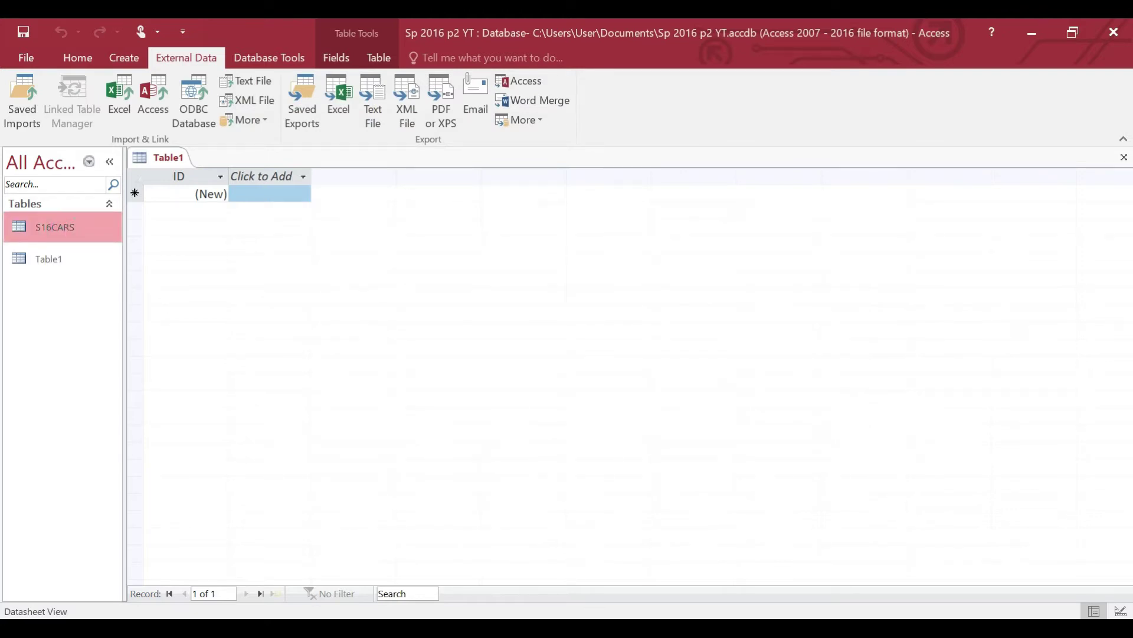
key("alt+Tab")
Highlight S16DISTRIBUTORS.CSV in the exam task PDF
scroll(572, 430, "down", 3)
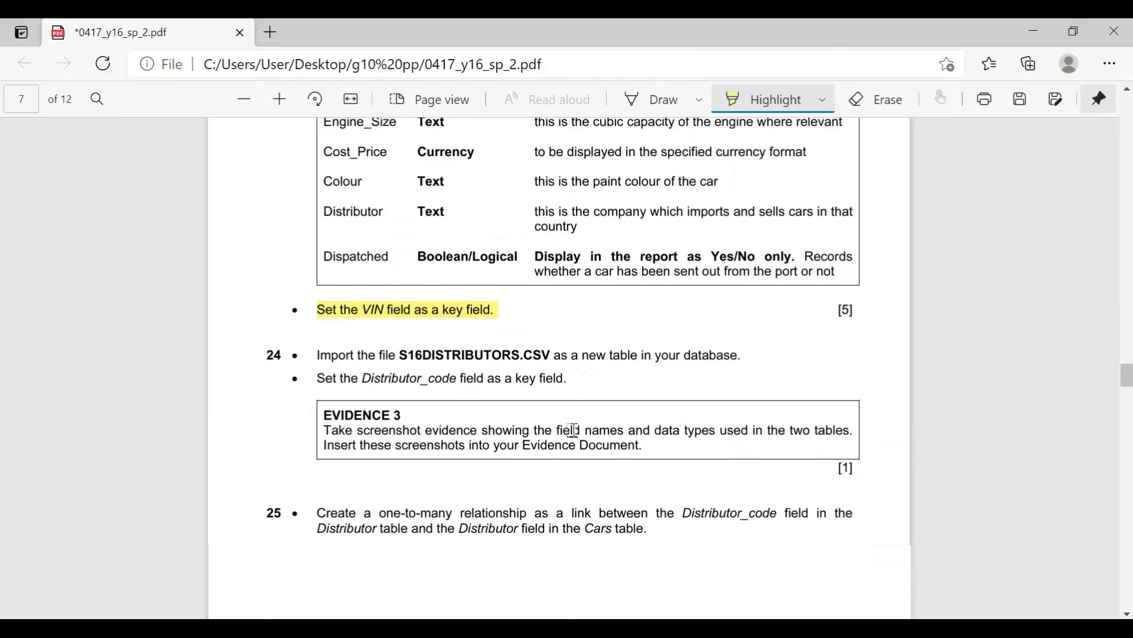
left_click_drag(404, 270, 560, 269)
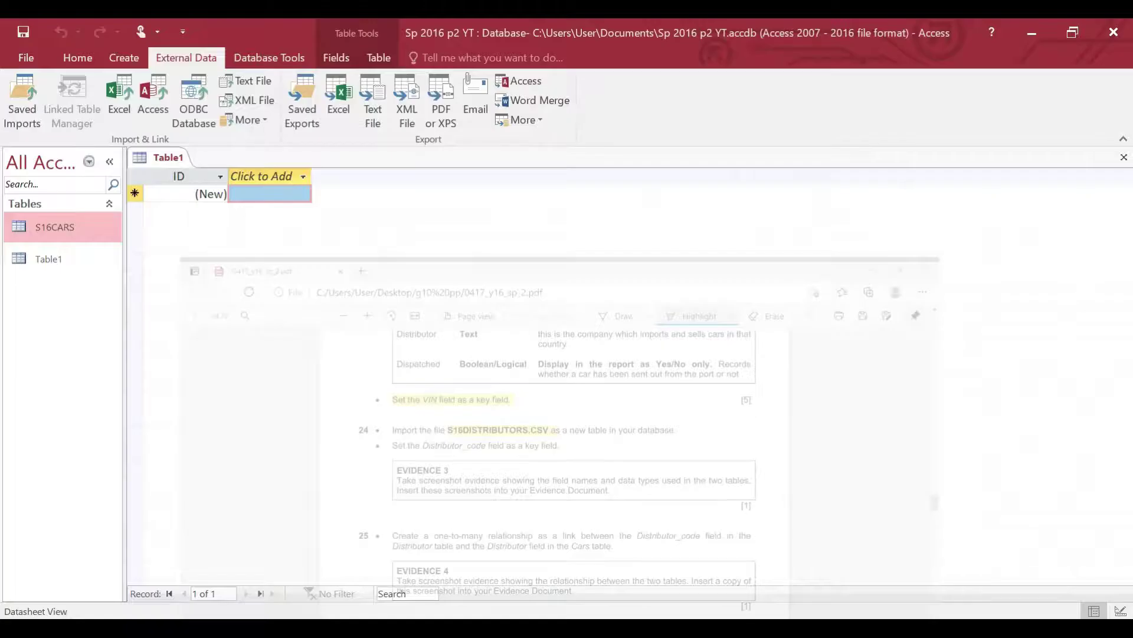
Import S16Distributors.csv with first-row field names and Distributor_Code as primary key, without saving import steps
left_click(261, 83)
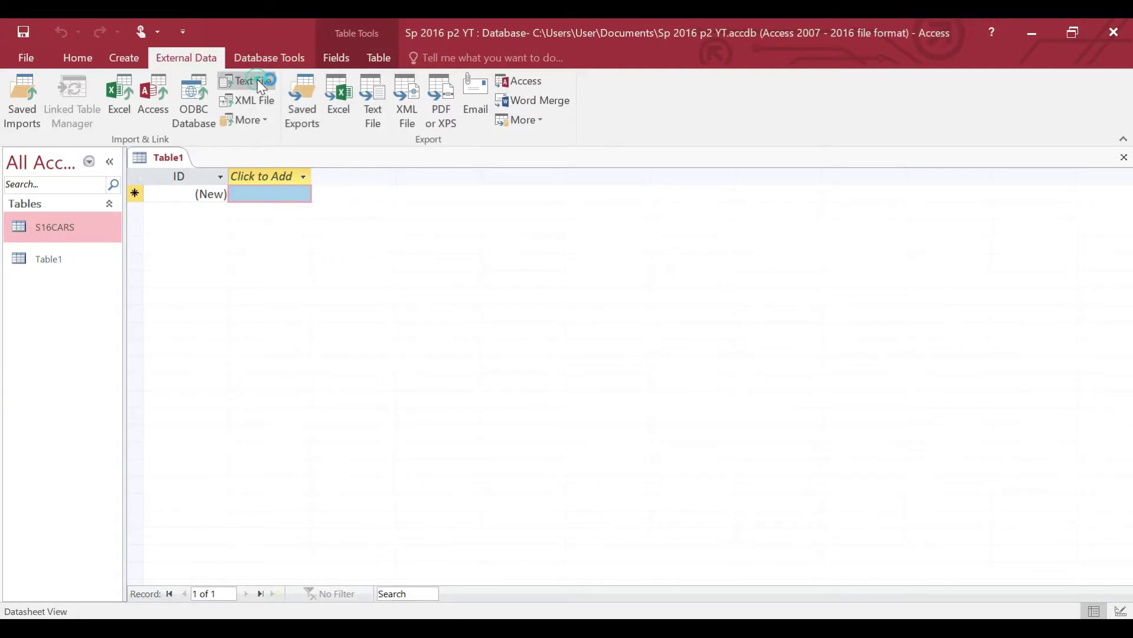
left_click(844, 208)
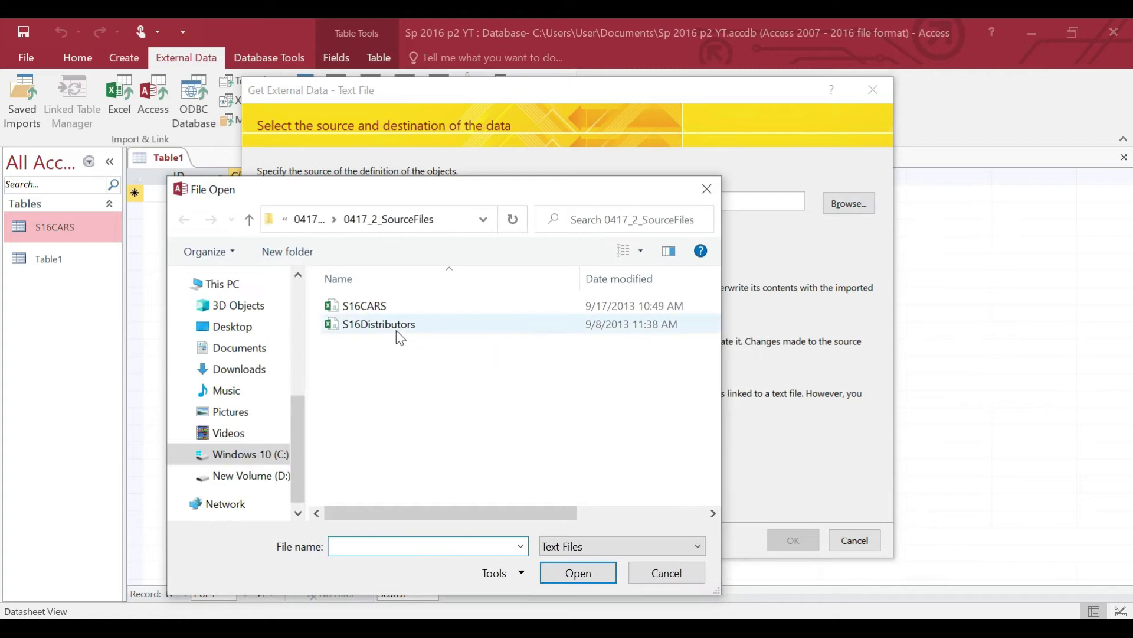
double_click(406, 326)
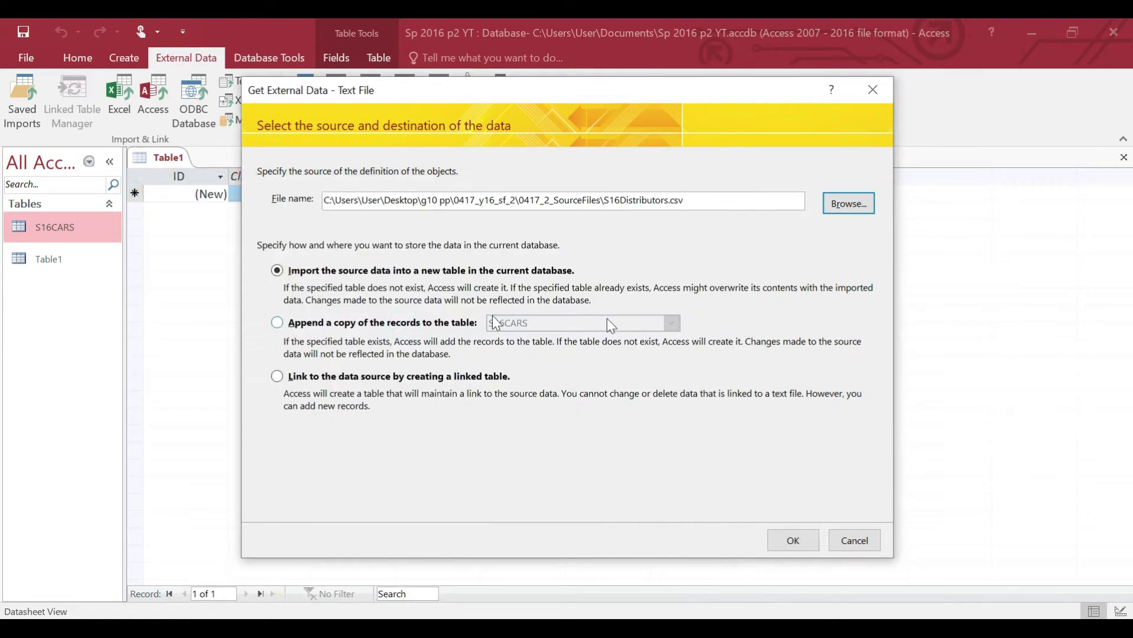
left_click(794, 540)
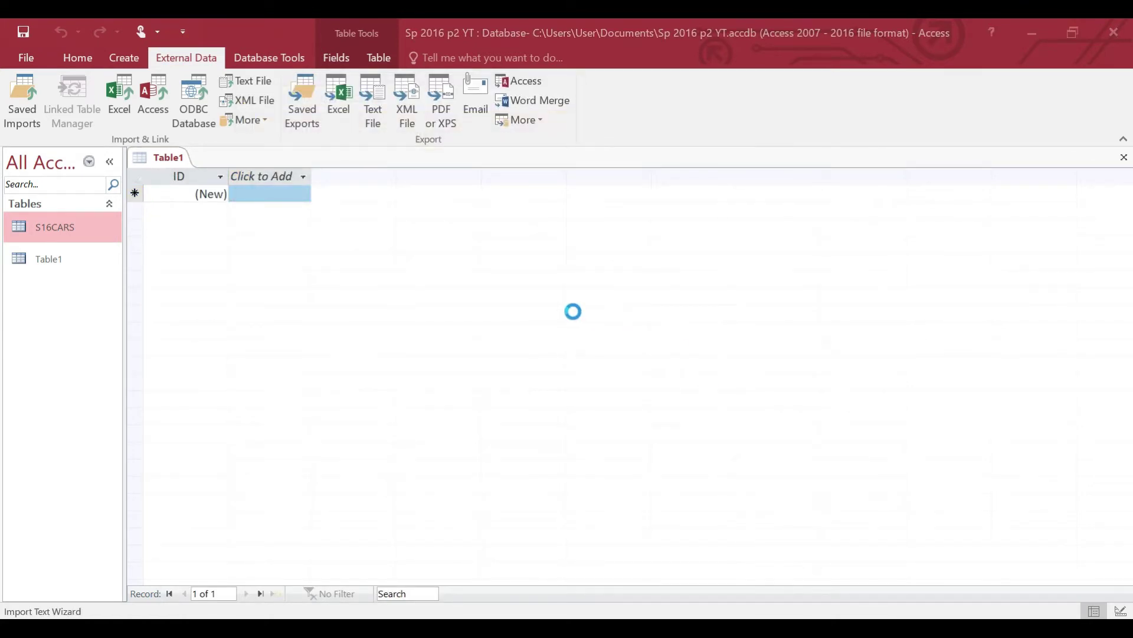
left_click(734, 508)
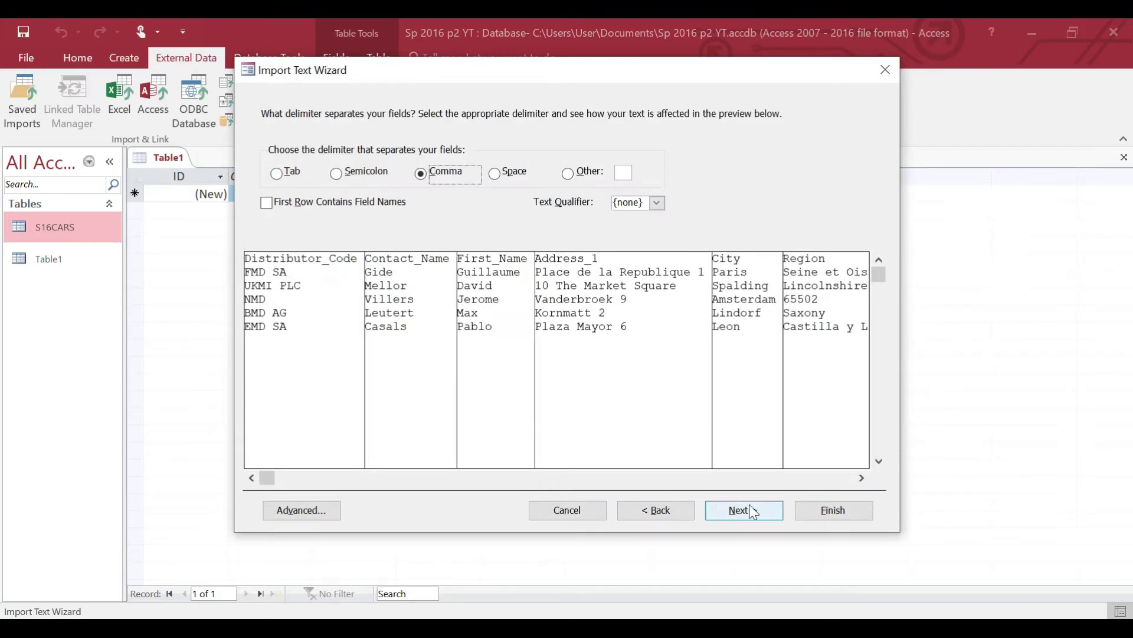
left_click(297, 201)
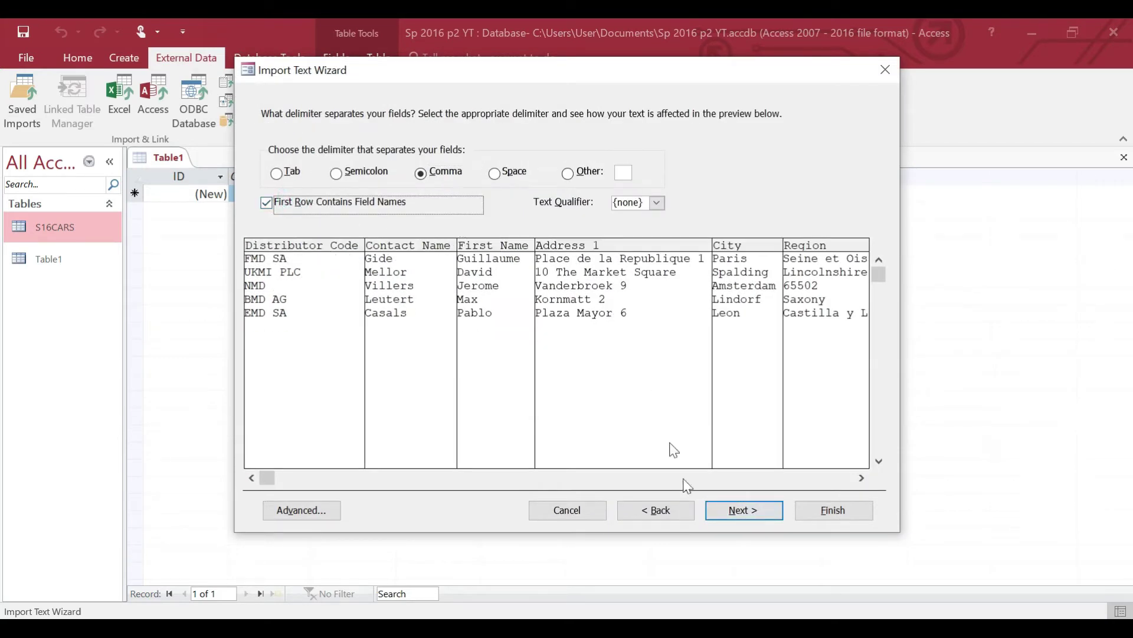
left_click(757, 511)
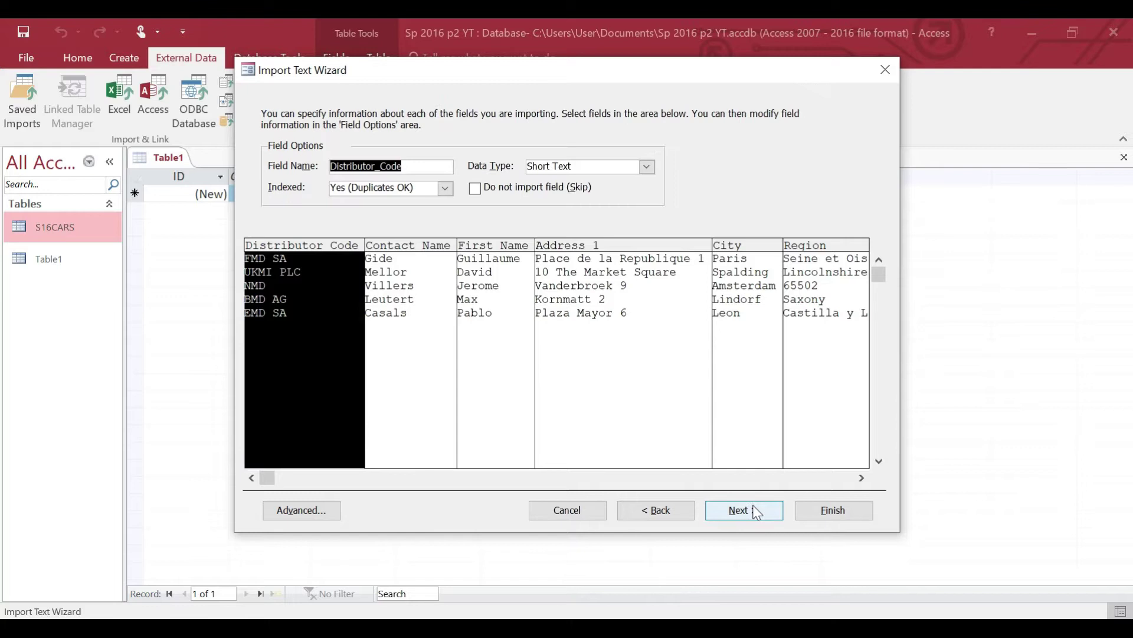
left_click(756, 511)
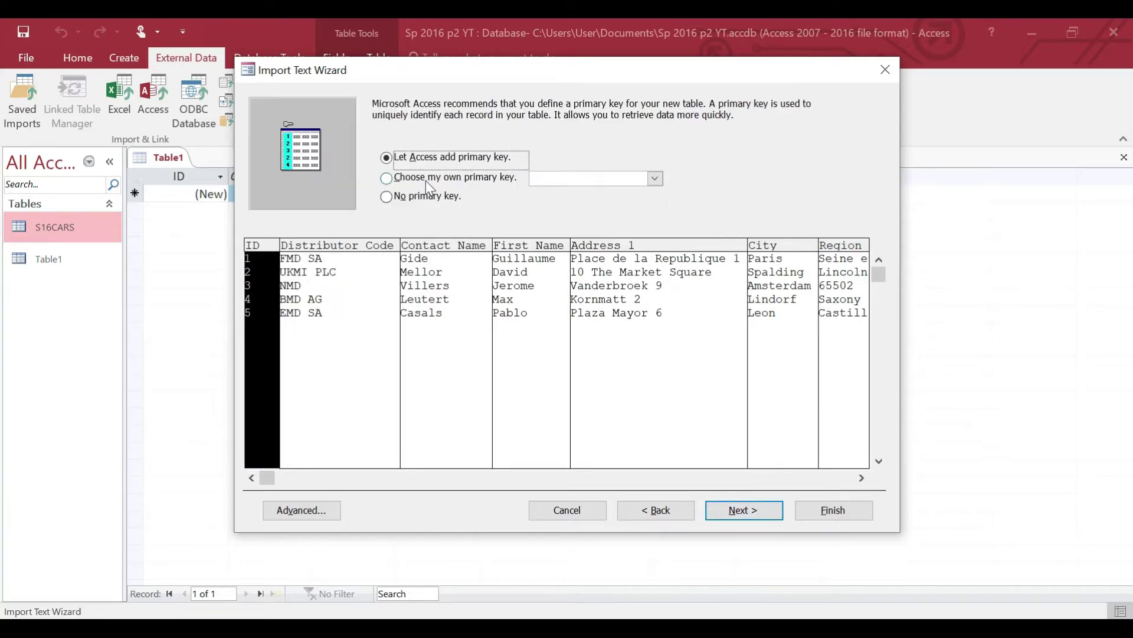
left_click(430, 180)
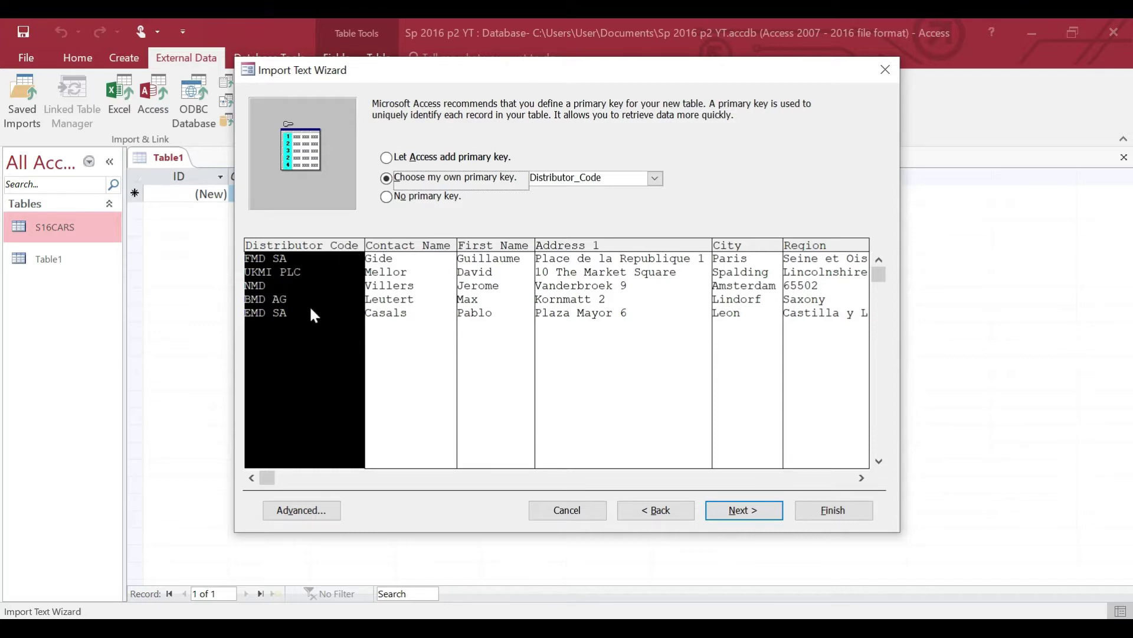
left_click(743, 513)
left_click(863, 511)
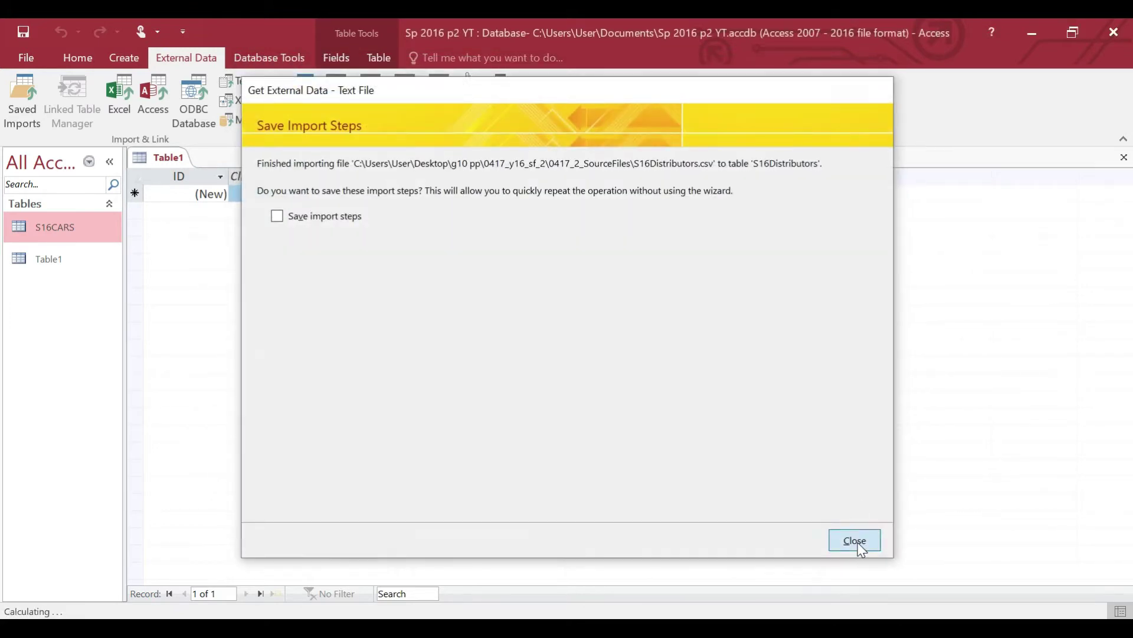
left_click(856, 541)
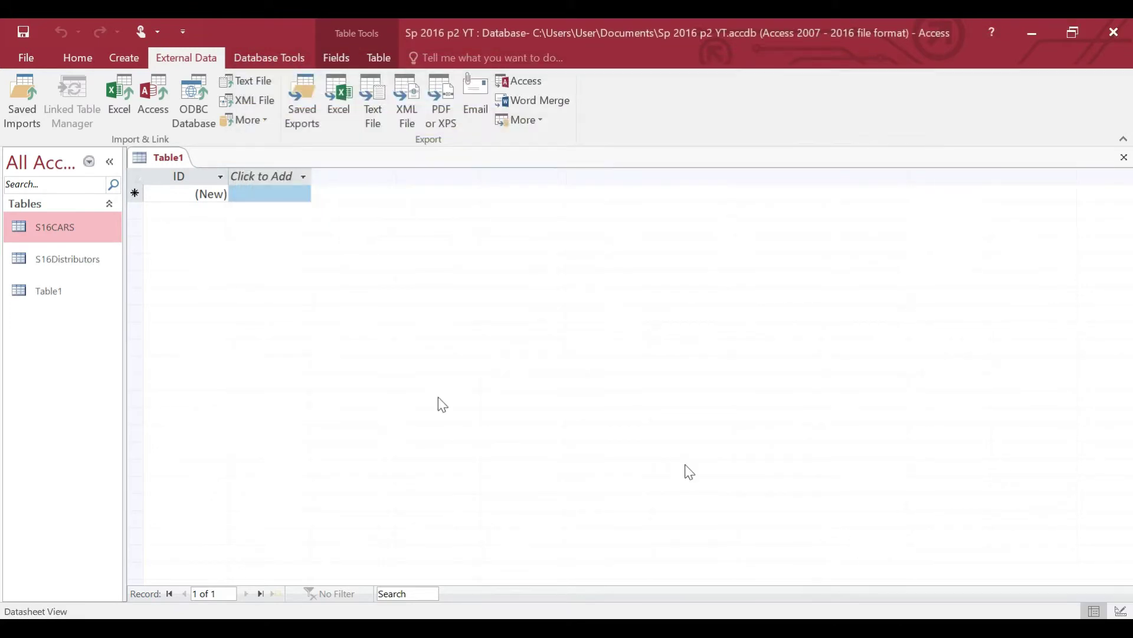
Close the empty Table1 without saving and open the S16CARS table
left_click(88, 259)
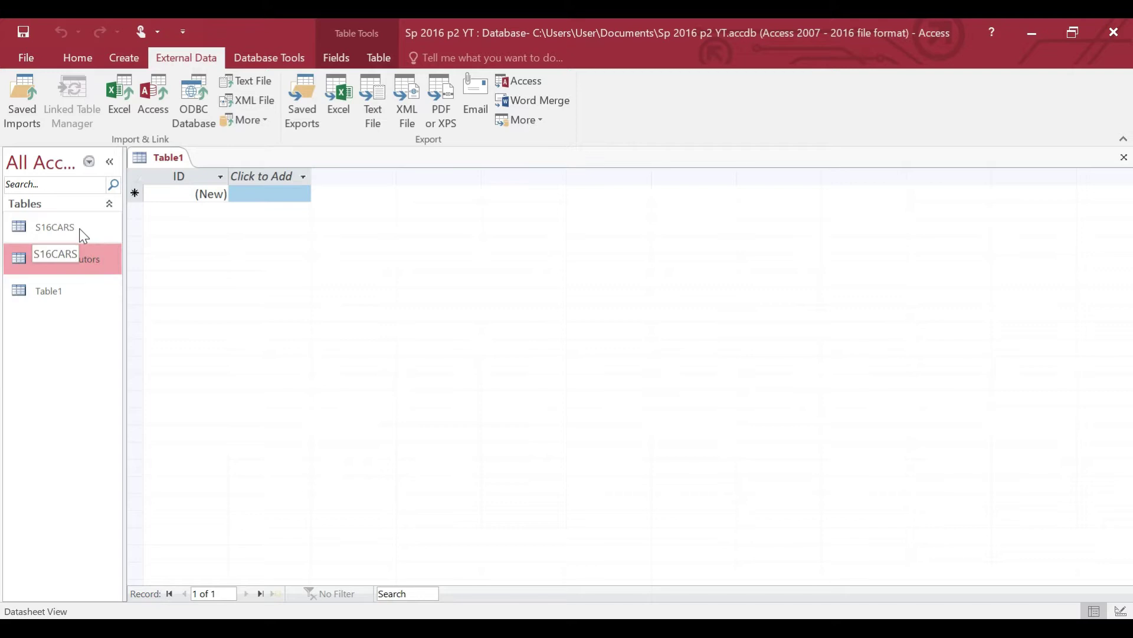
right_click(161, 163)
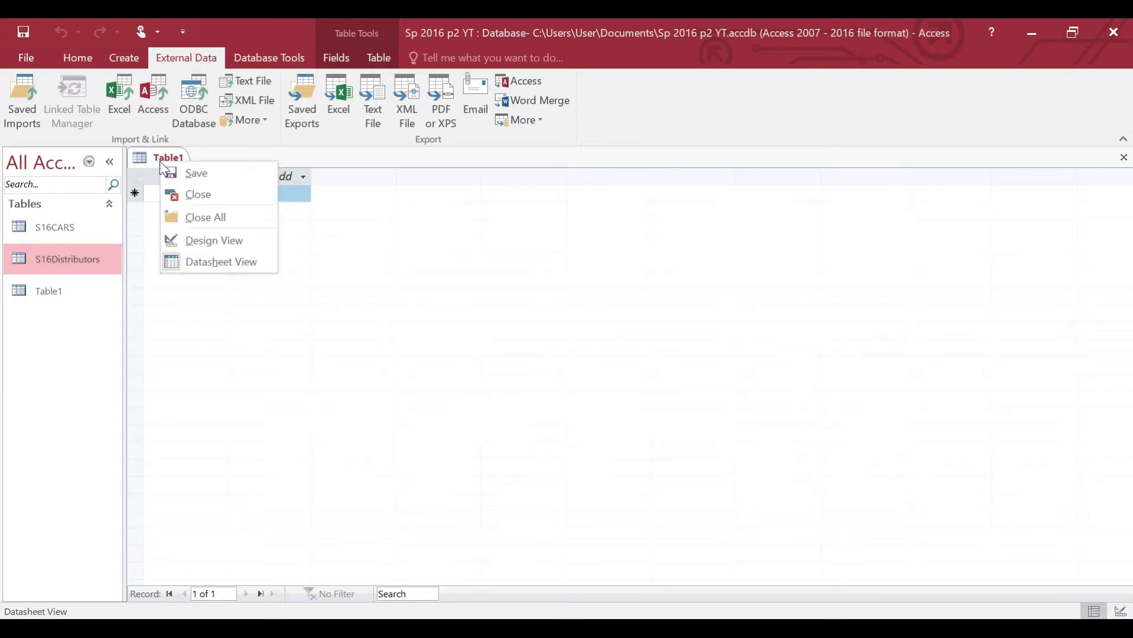
left_click(180, 194)
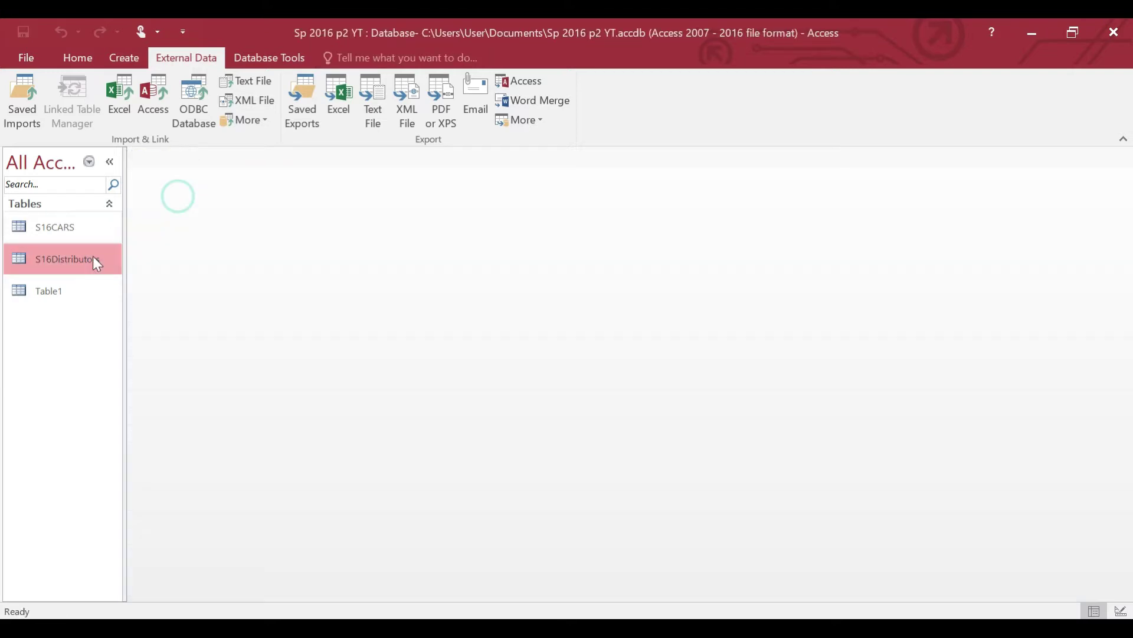
double_click(71, 225)
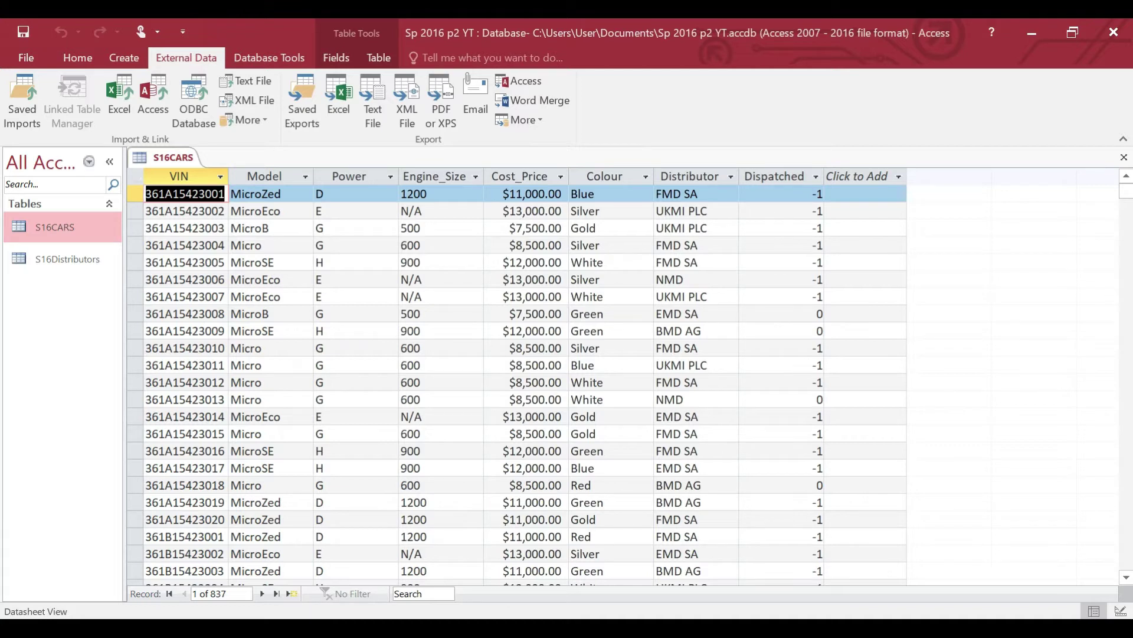
In S16CARS Design View, give the Dispatched field a Yes/No format and save the design
right_click(86, 226)
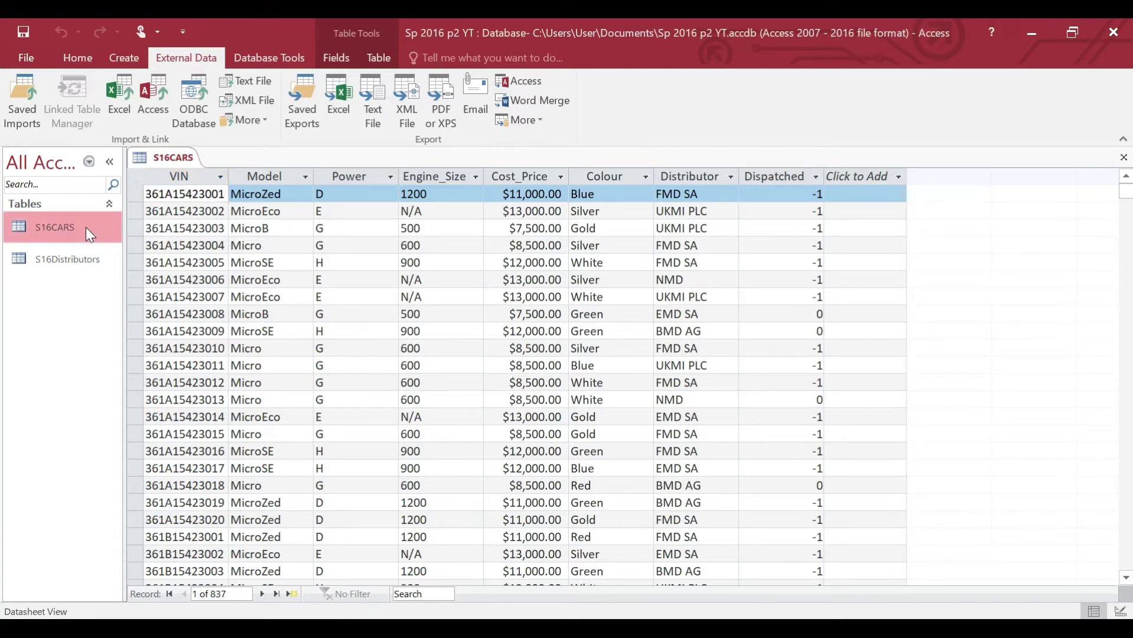
left_click(130, 264)
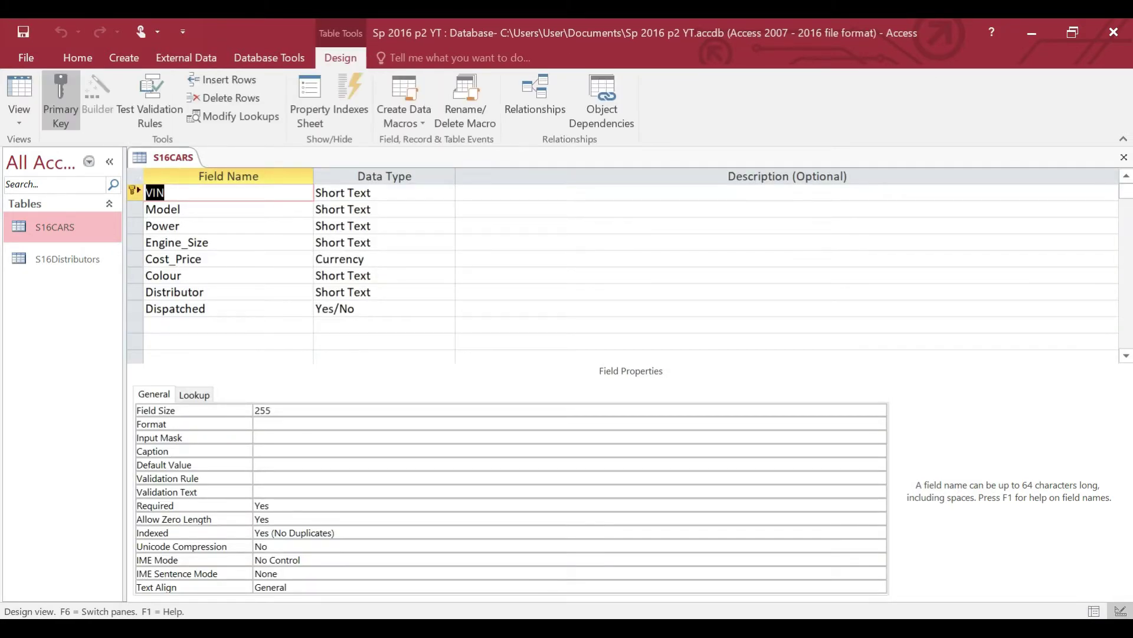
left_click(380, 307)
left_click(276, 409)
type("yes")
key("Return")
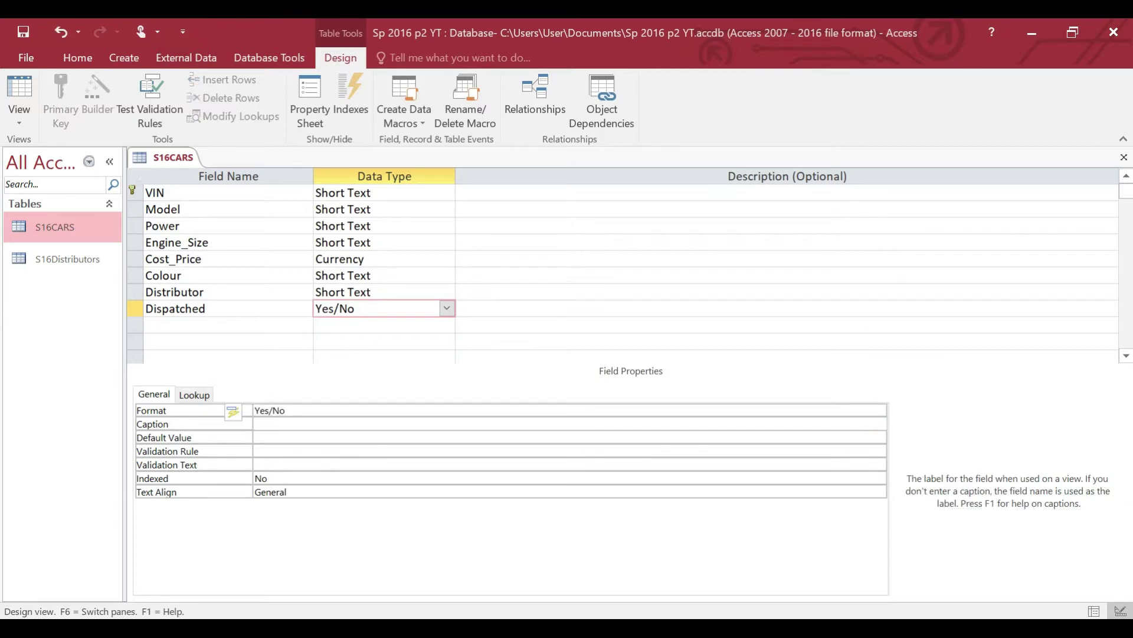
left_click(1124, 157)
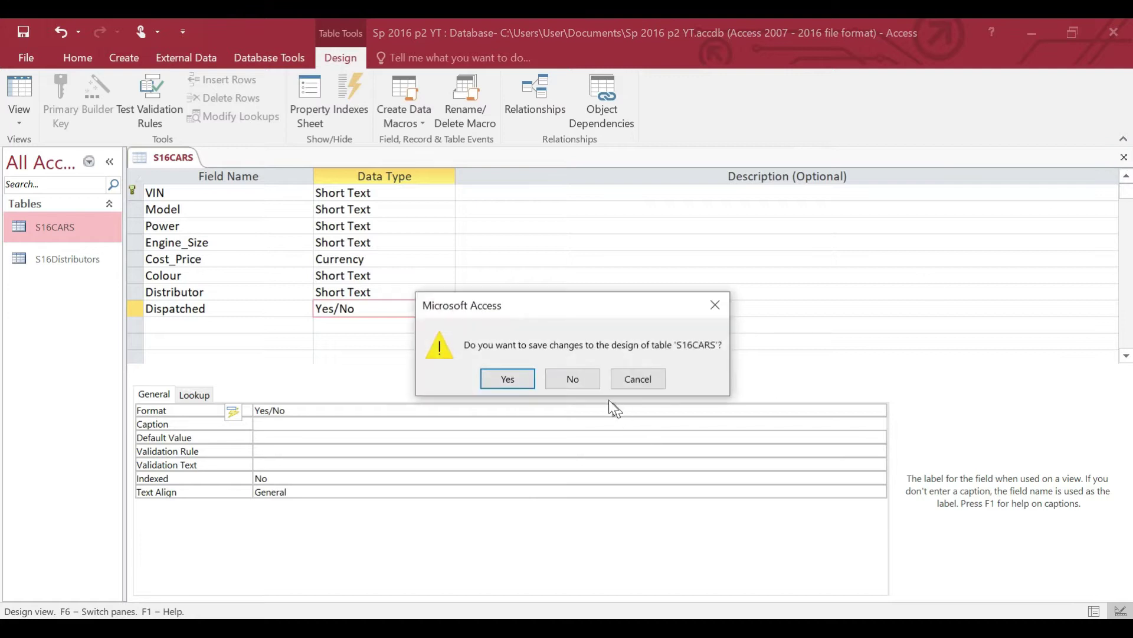
left_click(508, 378)
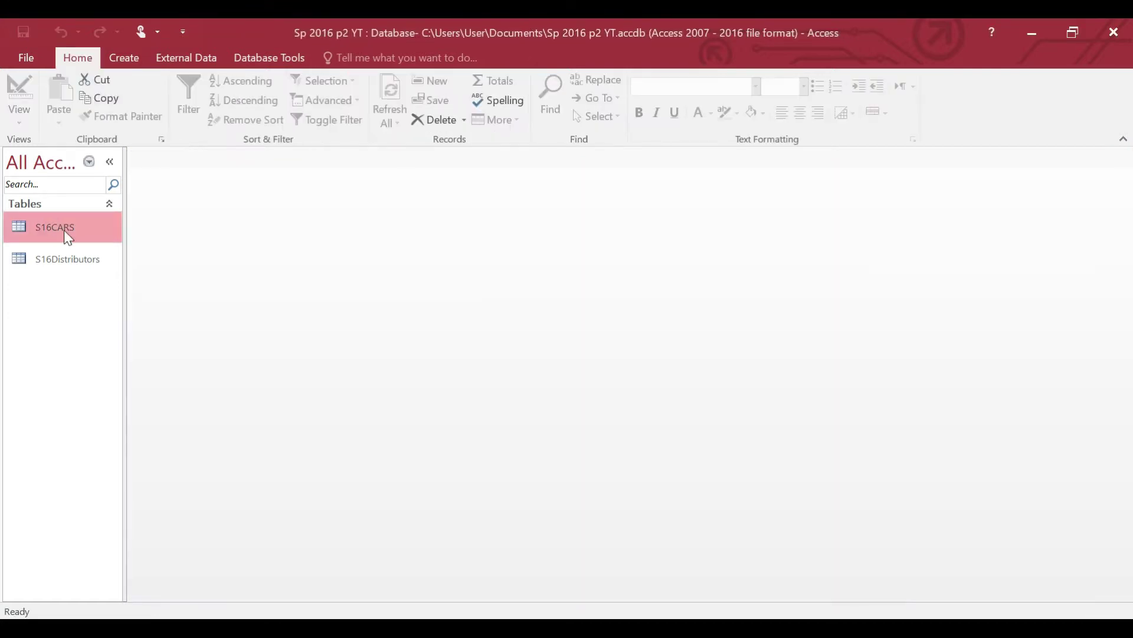
Open the S16CARS datasheet to check the Dispatched values, then close it
double_click(65, 232)
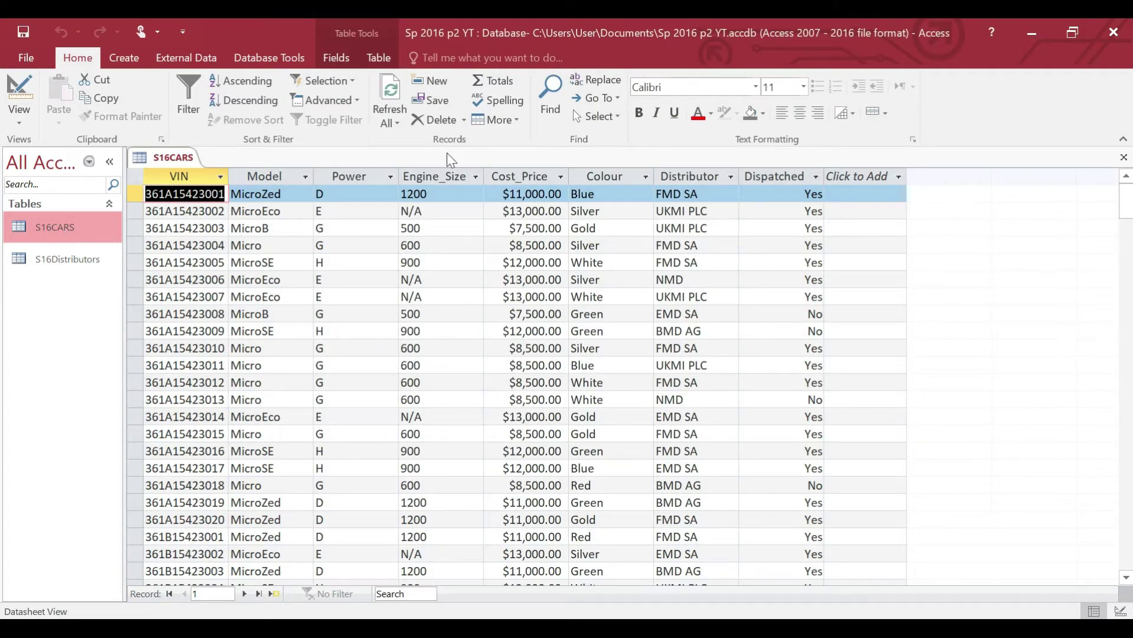
left_click(813, 194)
left_click(813, 245)
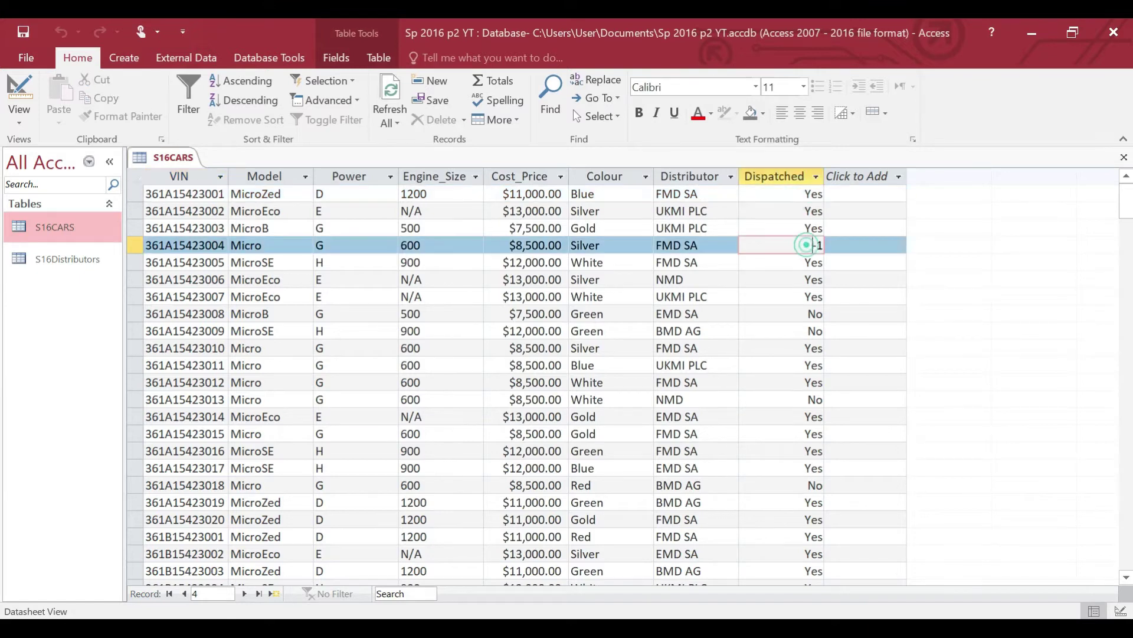
left_click(1124, 157)
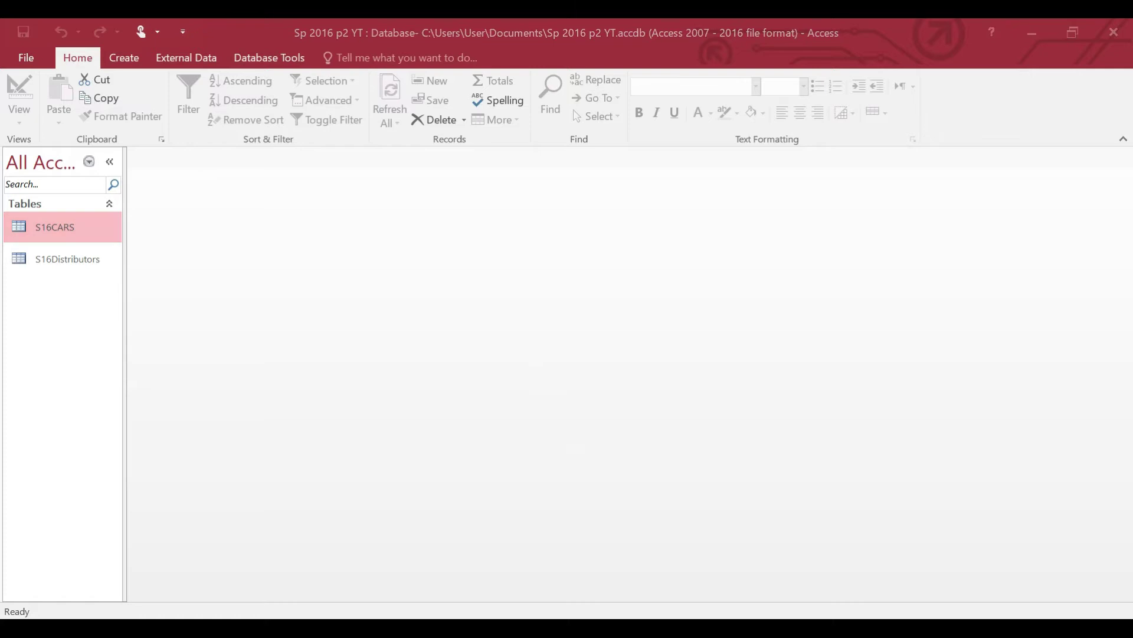
key("alt+Tab")
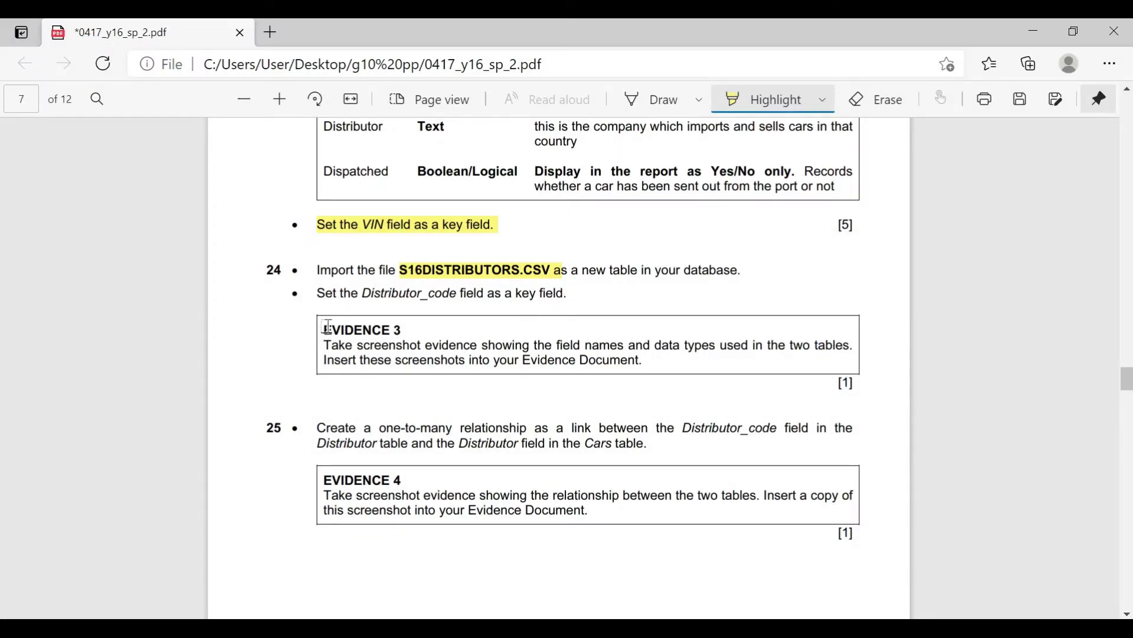
Highlight the EVIDENCE 3 heading and 'Insert these screenshots' line, then minimize the exam PDF
left_click_drag(322, 330, 405, 328)
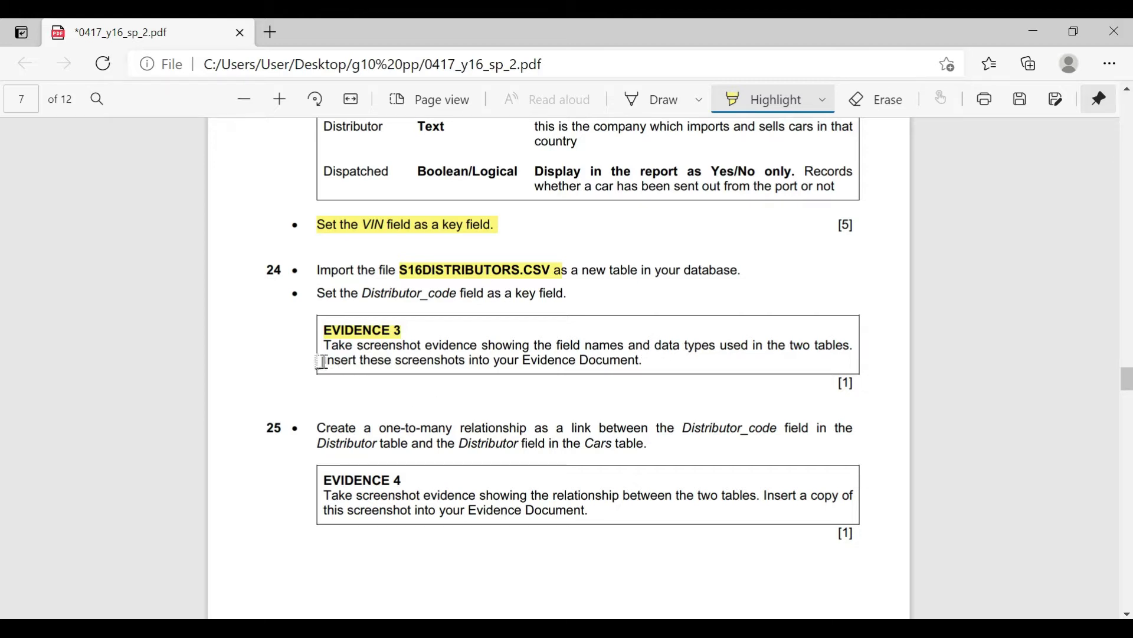
left_click_drag(326, 360, 647, 358)
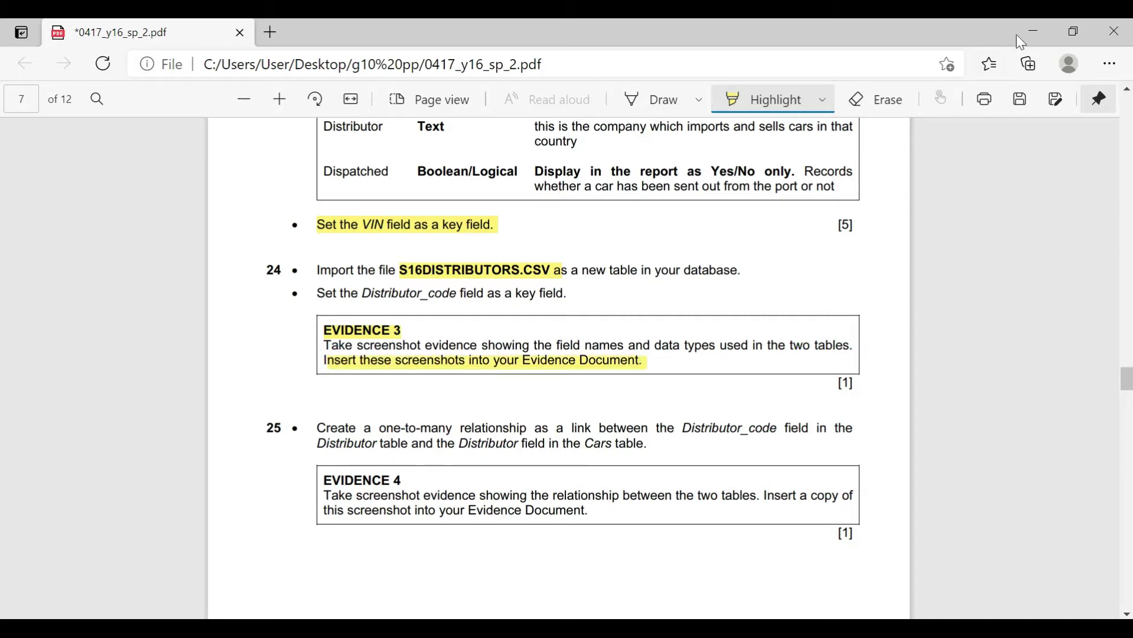
left_click(1033, 30)
Minimize Access and open S16EVIDENCE from g10 pp > 0417_y16_sf_2 > 0417_2_SourceFiles
left_click(1036, 33)
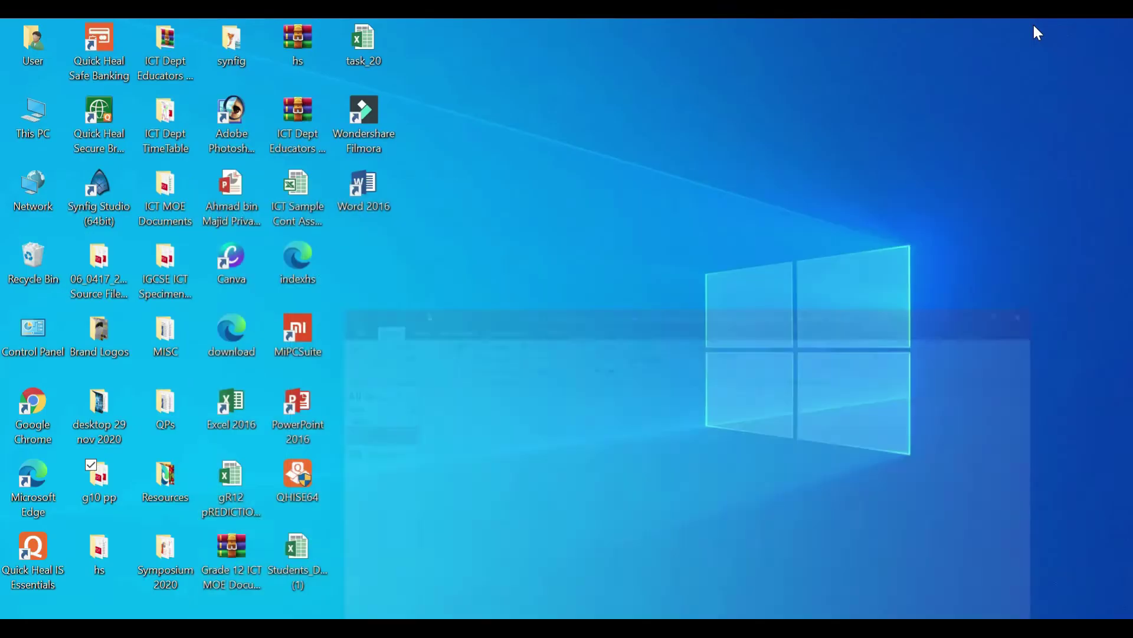
double_click(108, 478)
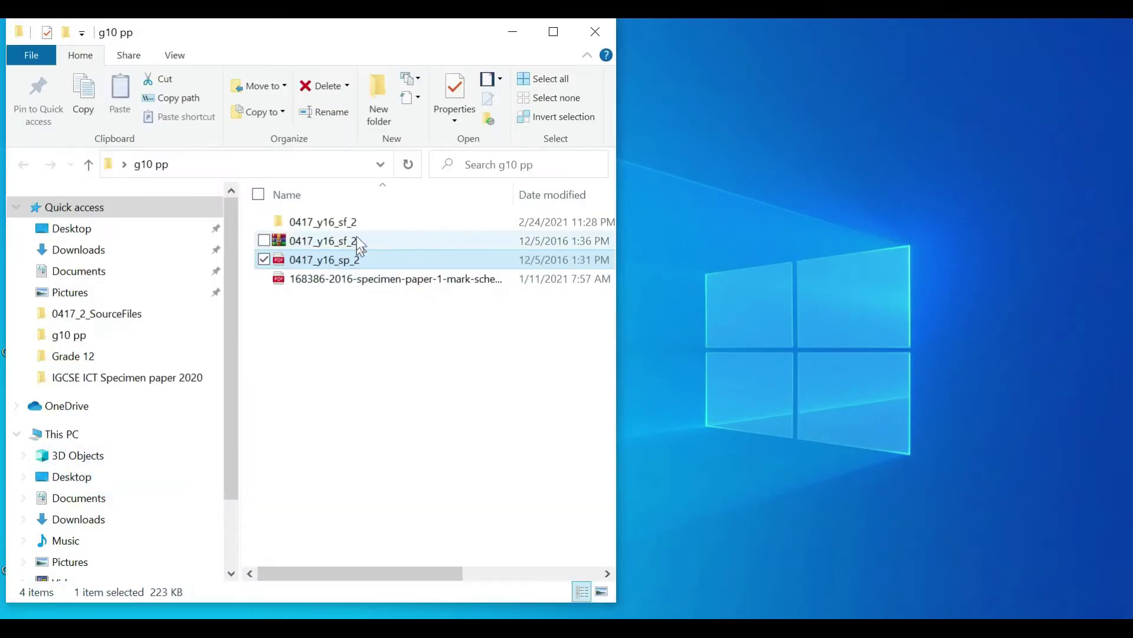
double_click(361, 220)
double_click(379, 221)
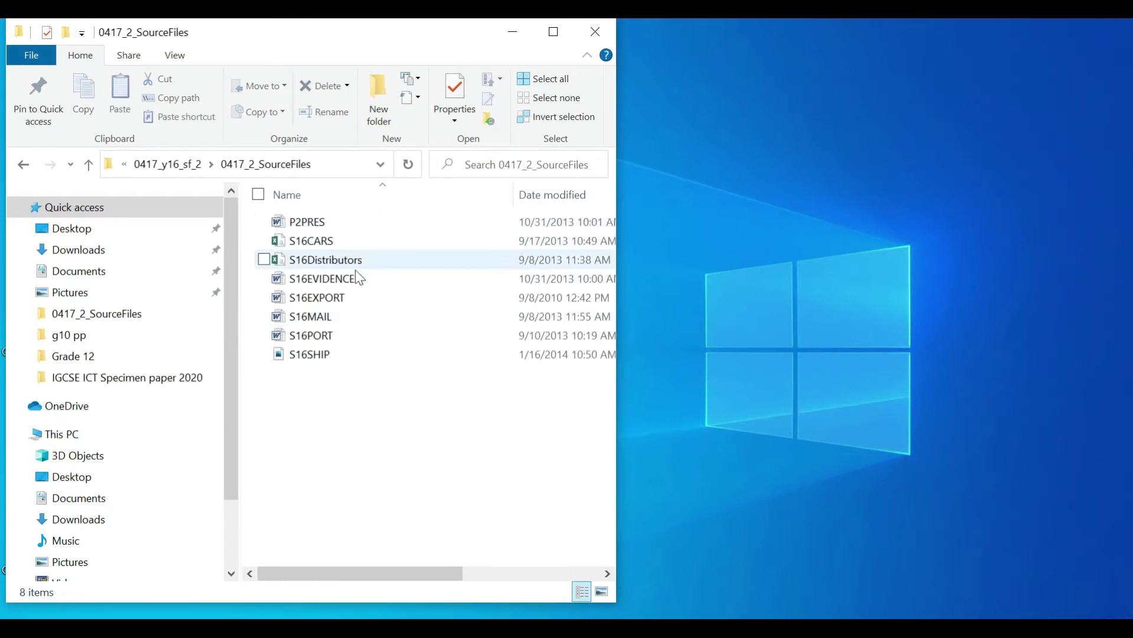
double_click(358, 278)
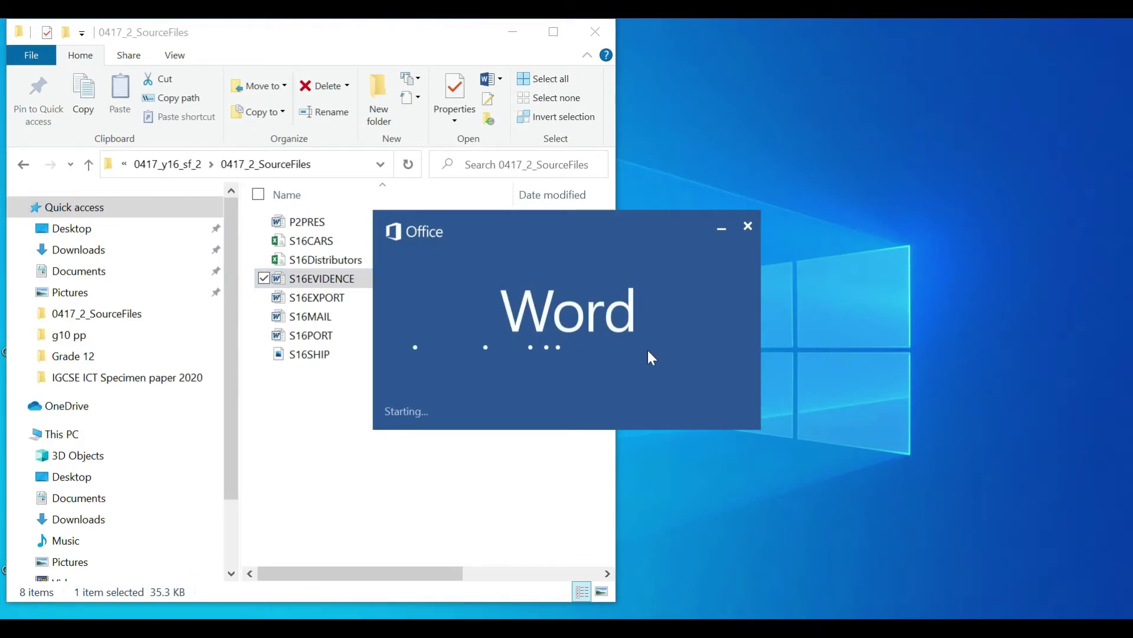
Locate the Cars table and Distributors table placeholders in S16EVIDENCE, then return to Access
scroll(518, 447, "down", 4)
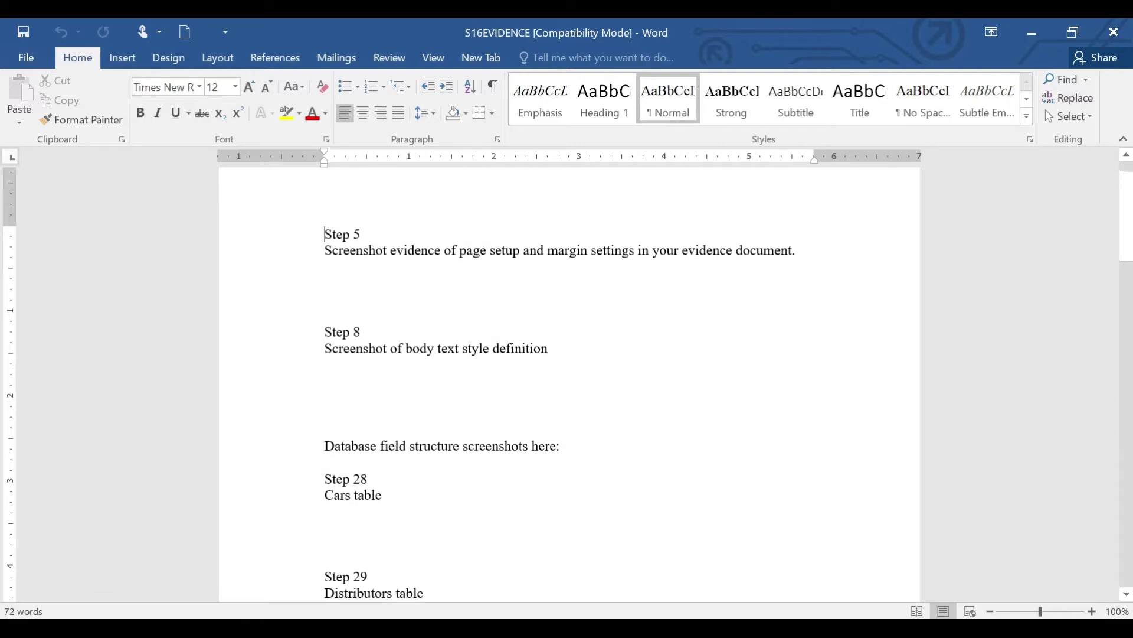
left_click(333, 384)
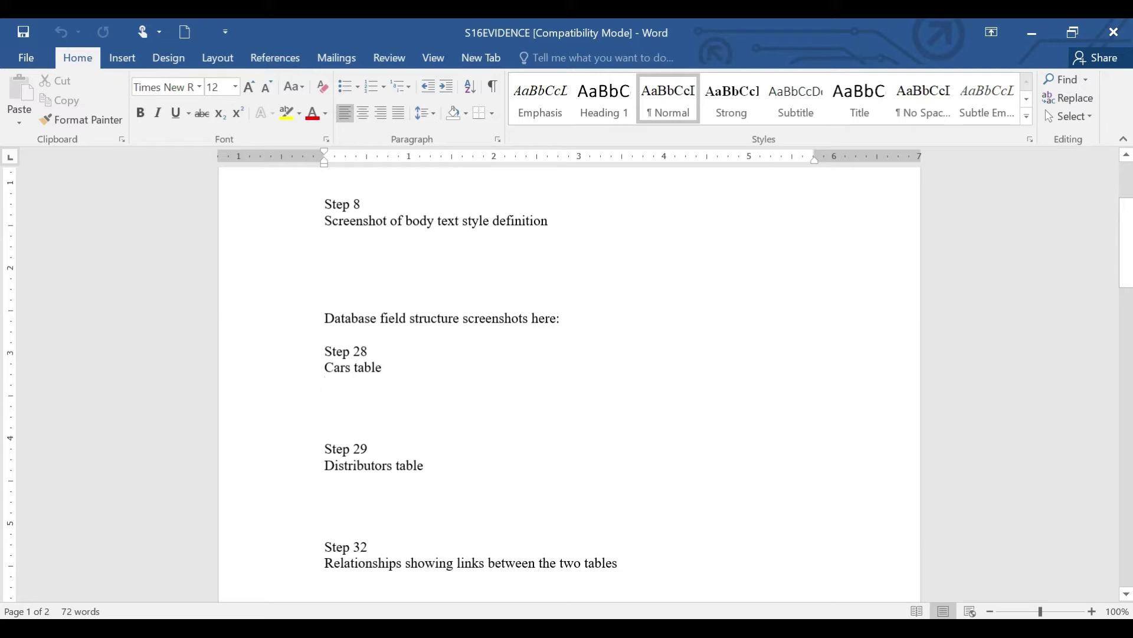
left_click(333, 481)
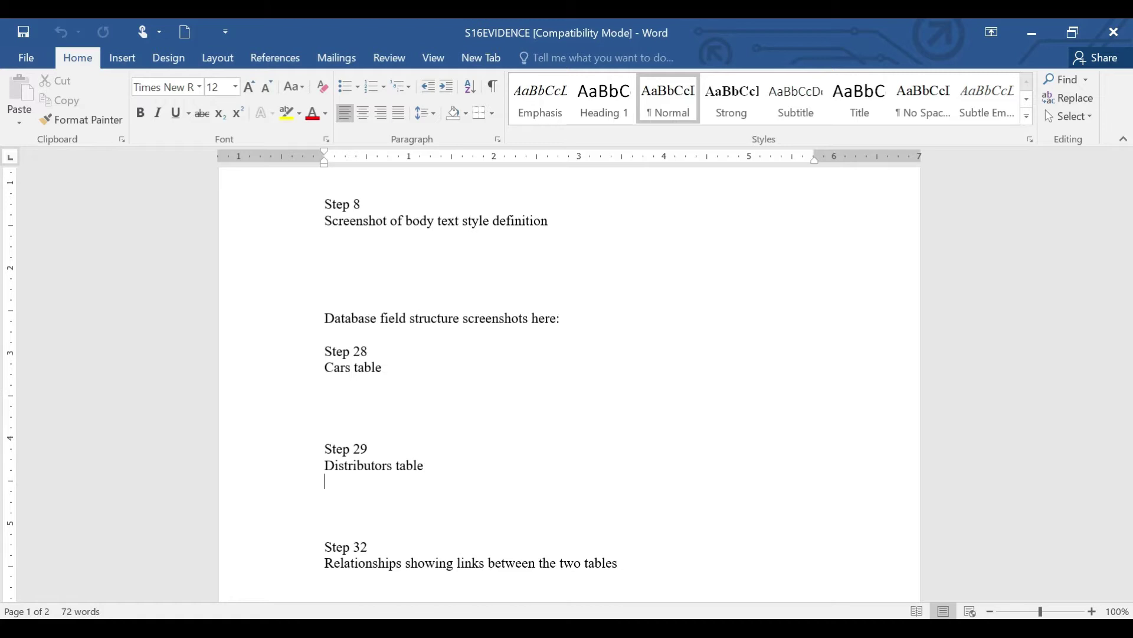
key("alt+Tab")
Screenshot S16CARS in Design View and paste it under 'Cars table' in S16EVIDENCE
right_click(98, 229)
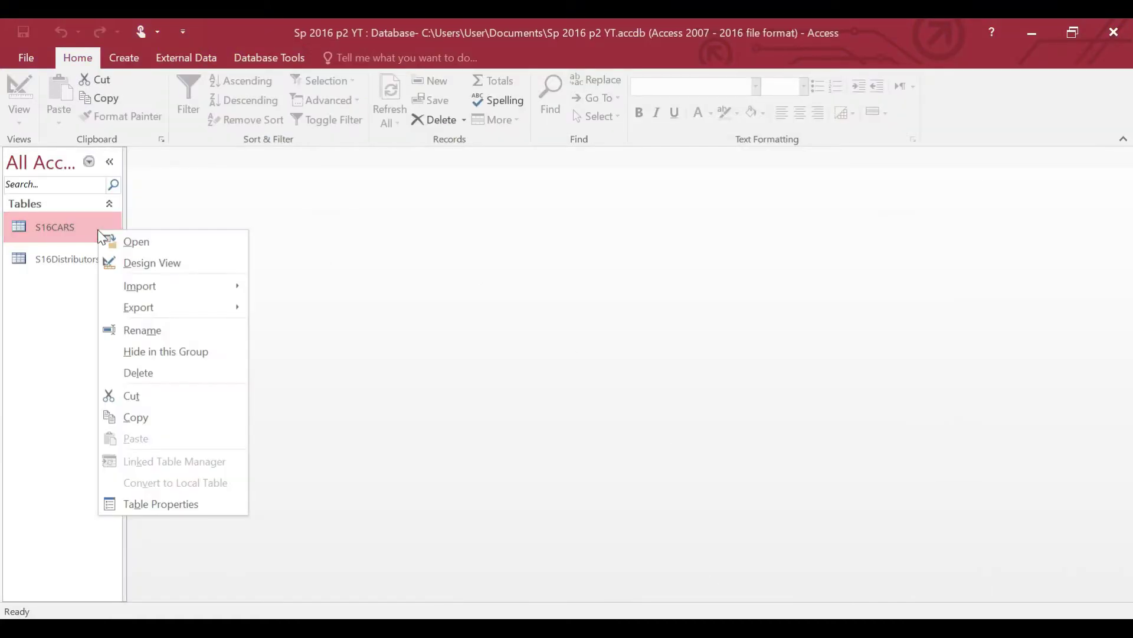
left_click(122, 260)
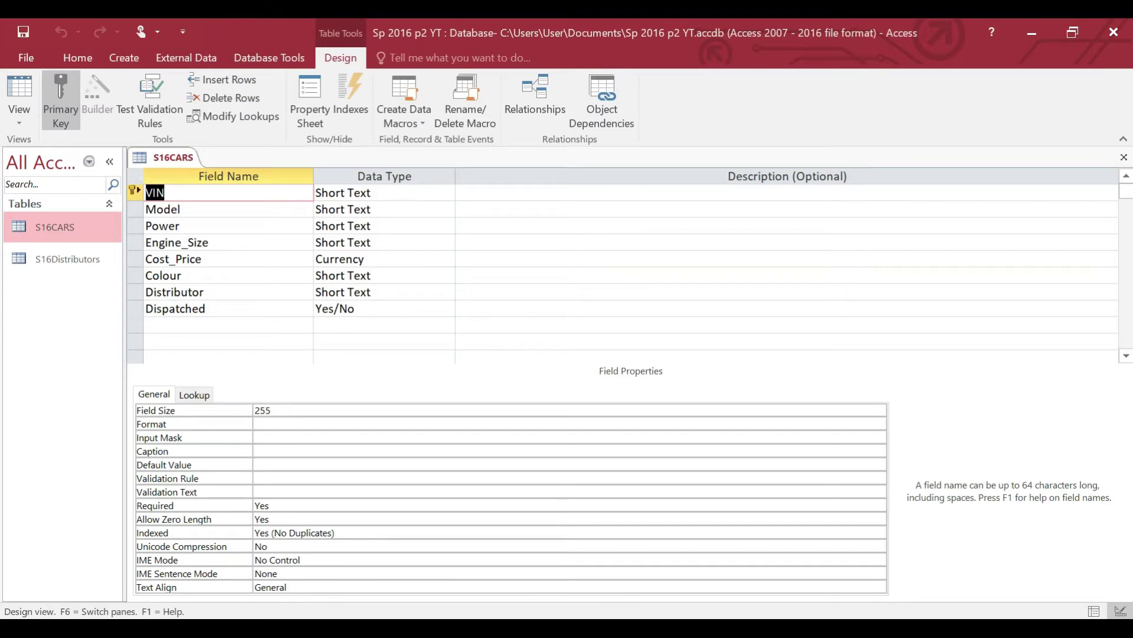
key("Print")
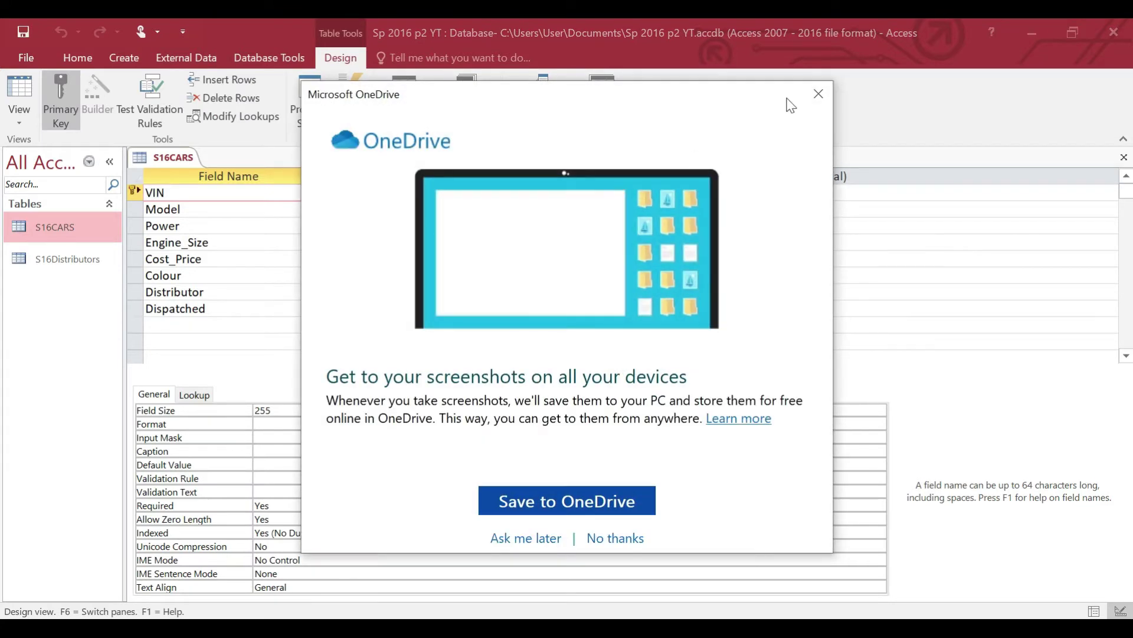
left_click(818, 94)
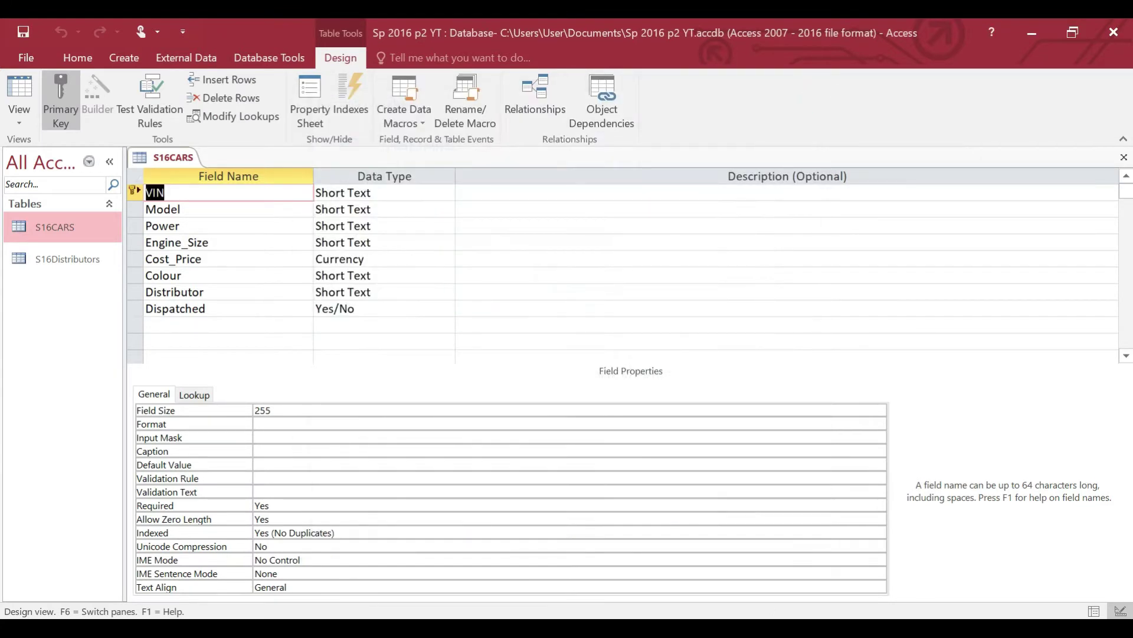
left_click(767, 617)
left_click(329, 382)
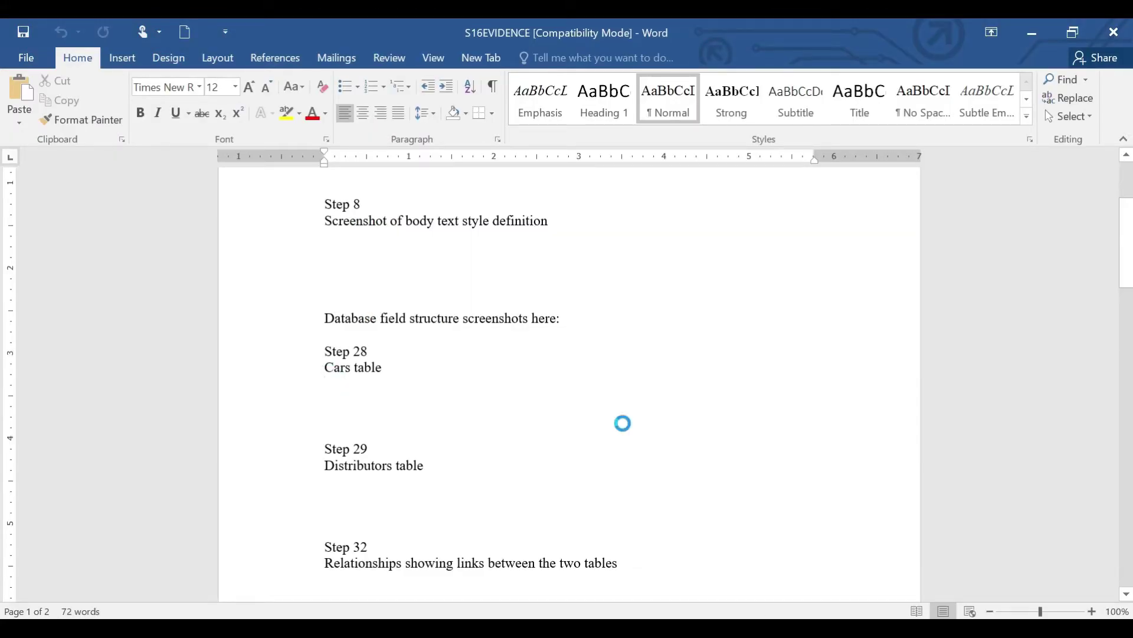
key("ctrl+v")
Crop the pasted S16CARS screenshot down to its field names and data types
scroll(597, 390, "down", 3)
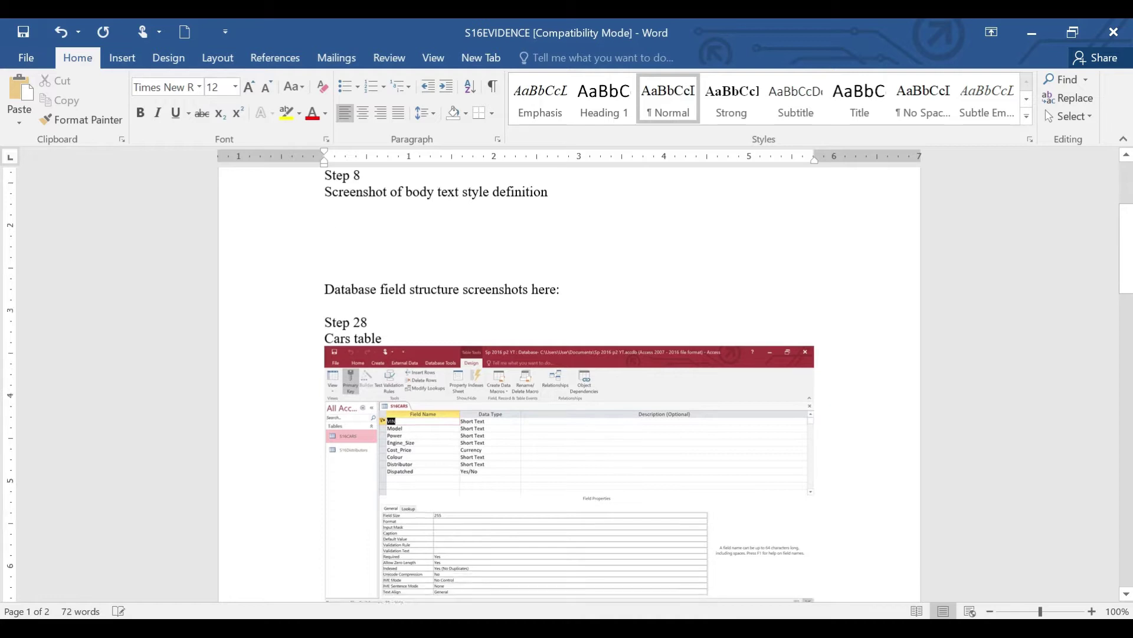
left_click(600, 397)
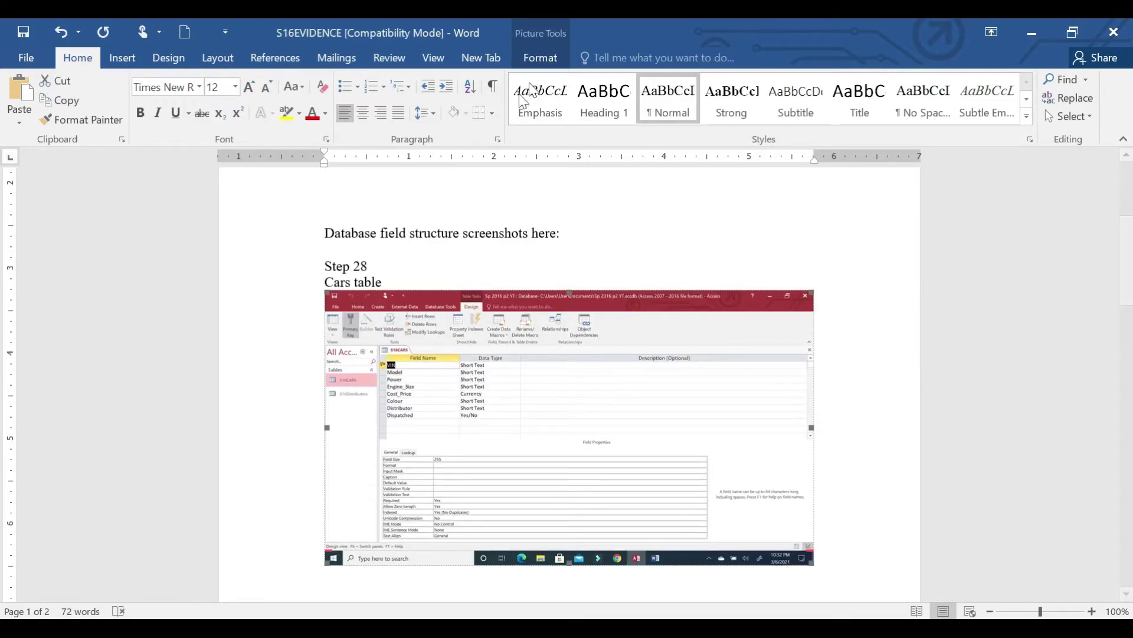
left_click(548, 59)
left_click(716, 83)
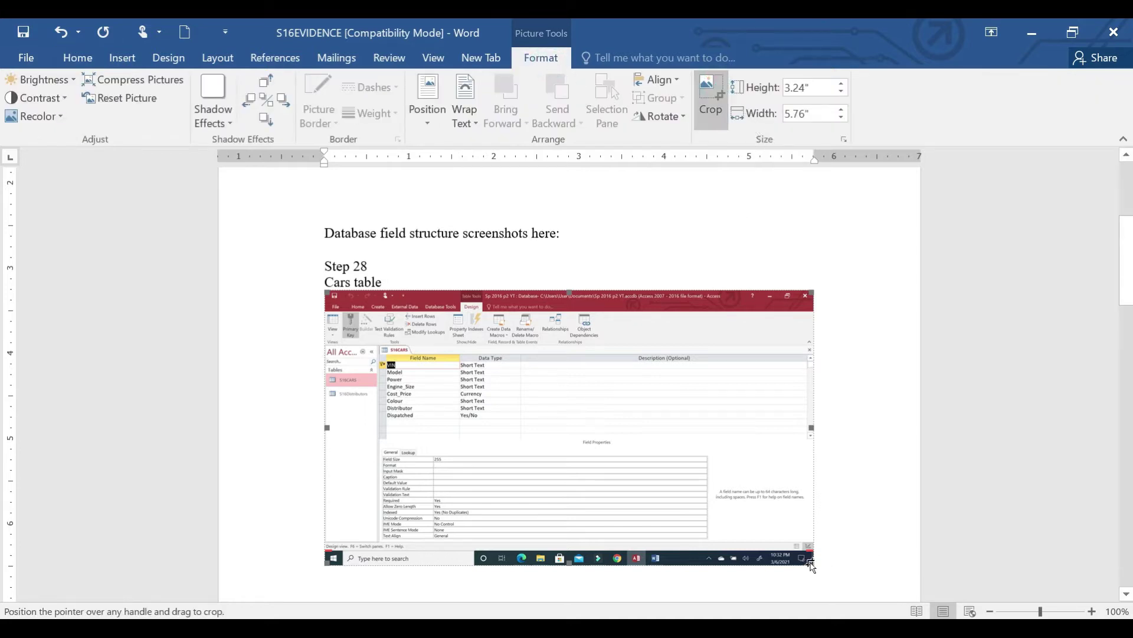
left_click_drag(583, 449, 516, 424)
left_click_drag(326, 295, 376, 343)
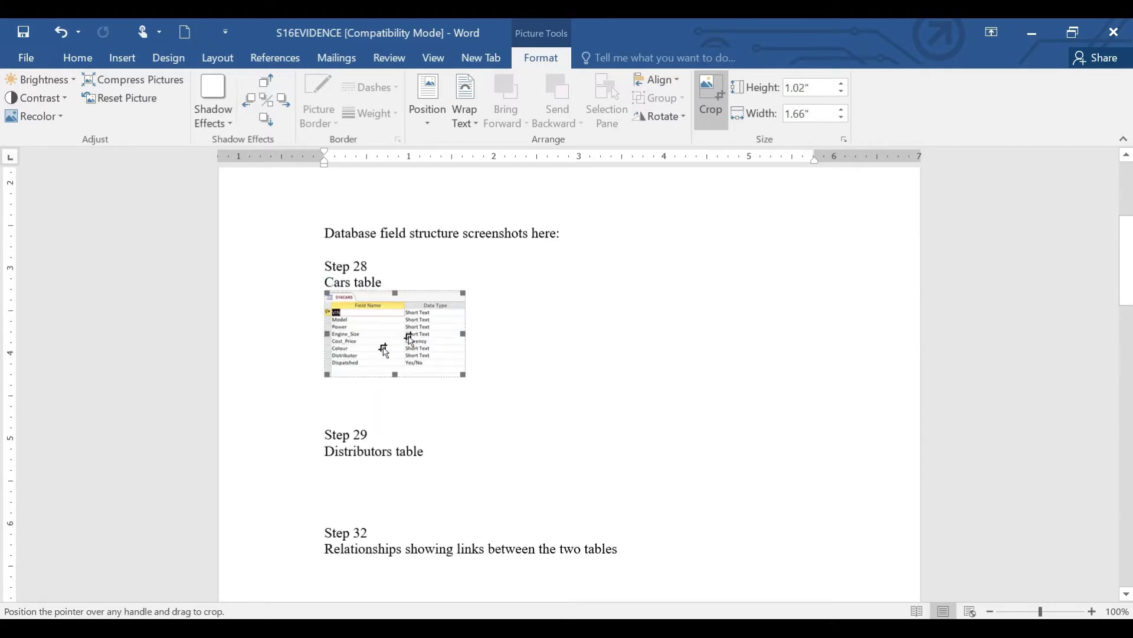
left_click(506, 307)
left_click(431, 332)
Enlarge the cropped screenshot to 4.5 inches wide by 2.77 inches high
left_click_drag(461, 374, 703, 488)
scroll(784, 455, "down", 1)
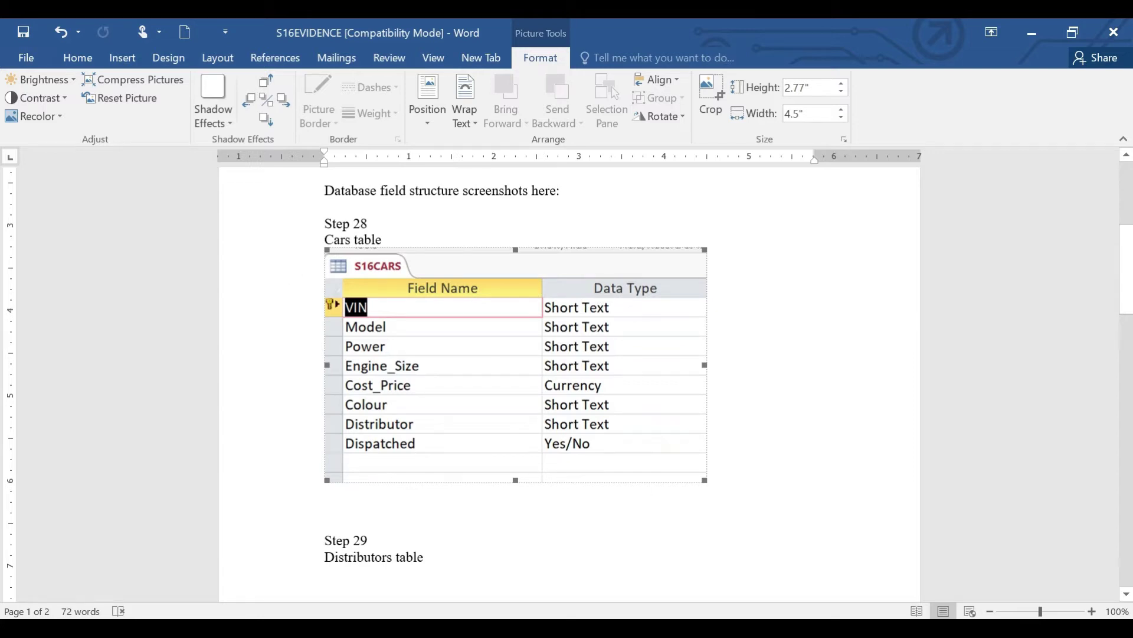
left_click_drag(1128, 294, 1128, 346)
left_click(332, 317)
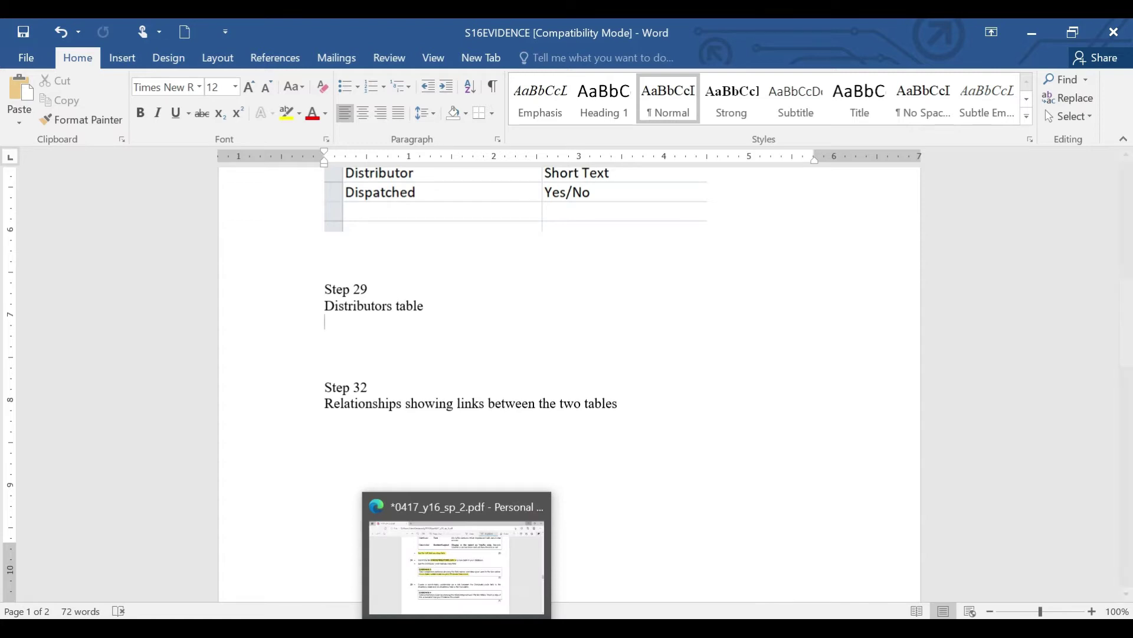
Open S16Distributors in Design View, showing Distributor_Code through Country, screenshot it, and return to Word
left_click(545, 627)
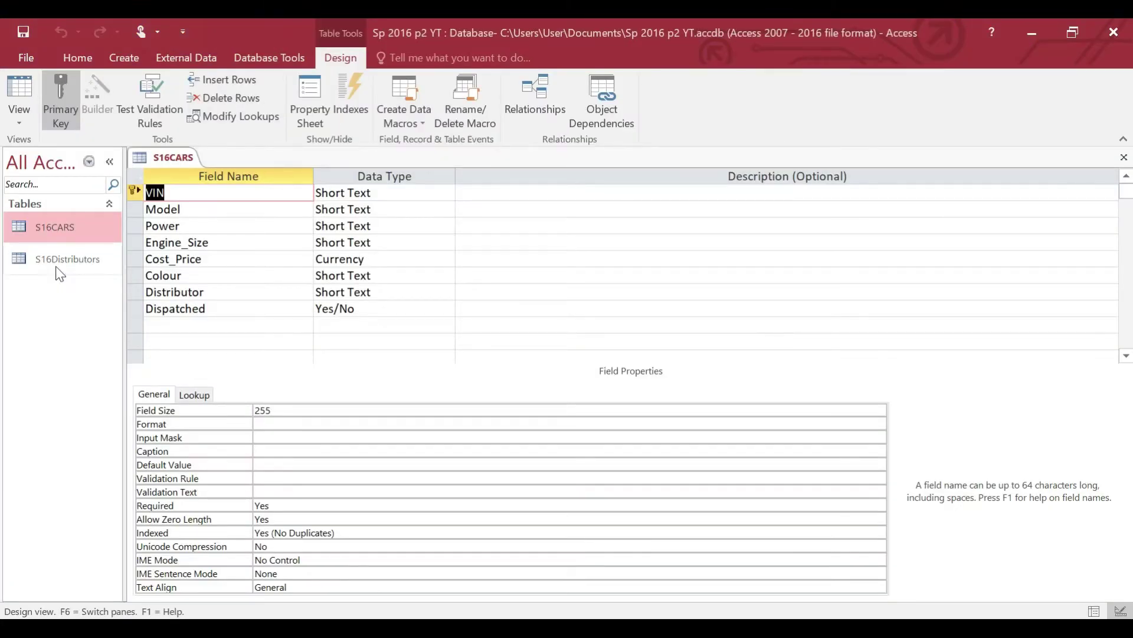
left_click(70, 261)
right_click(70, 261)
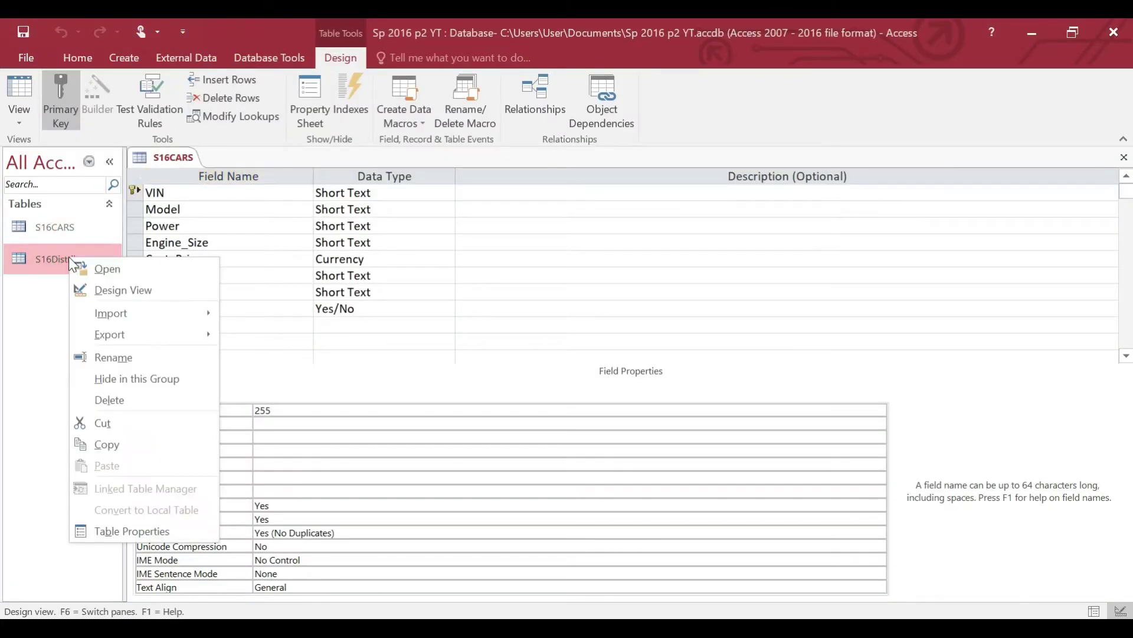
left_click(92, 289)
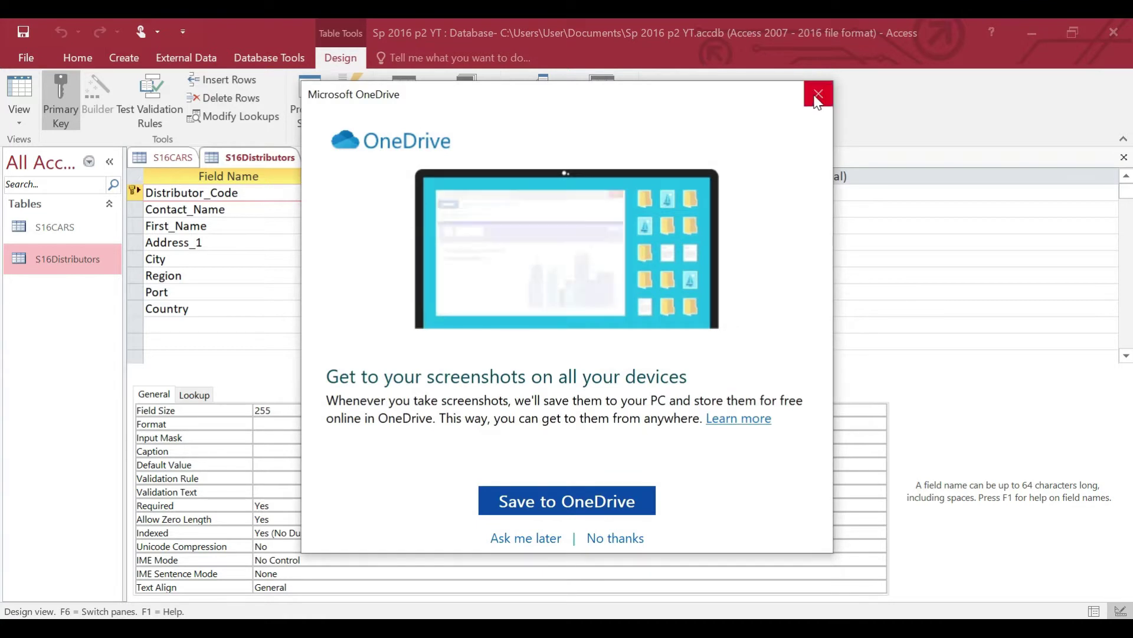
left_click(815, 95)
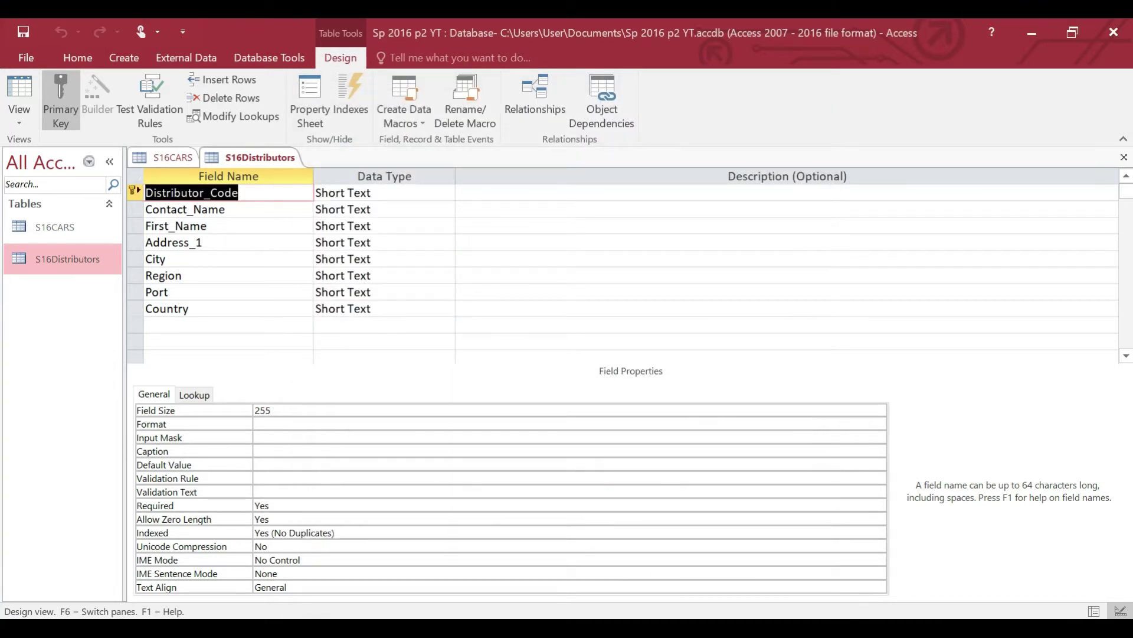
left_click(769, 628)
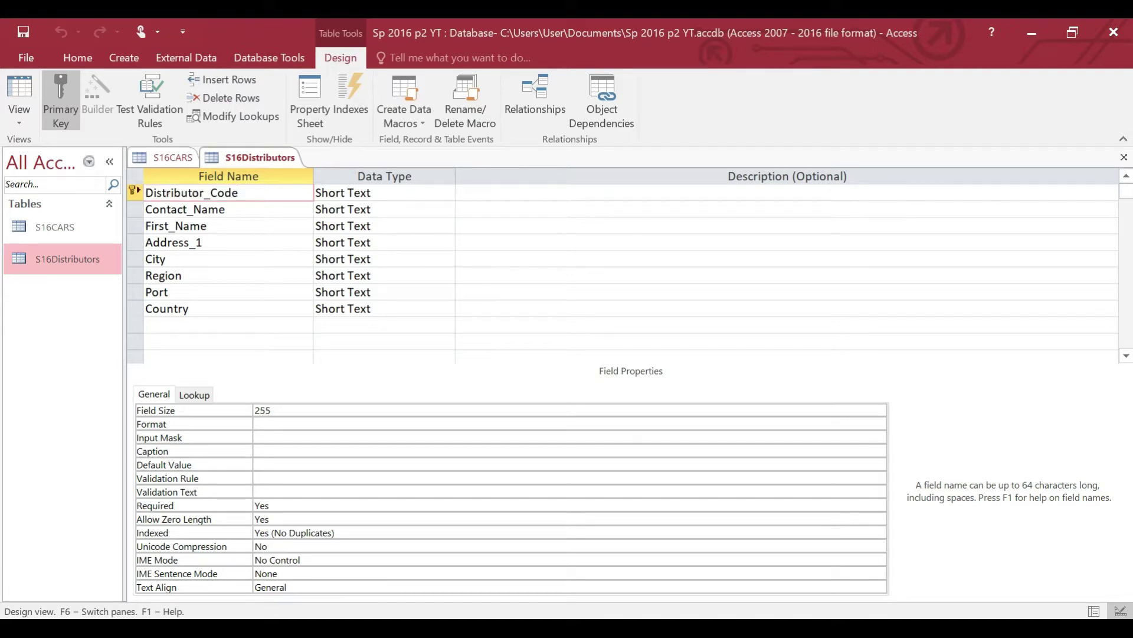
Paste the S16Distributors screenshot under 'Distributors table' and crop it to the field list
left_click(326, 323)
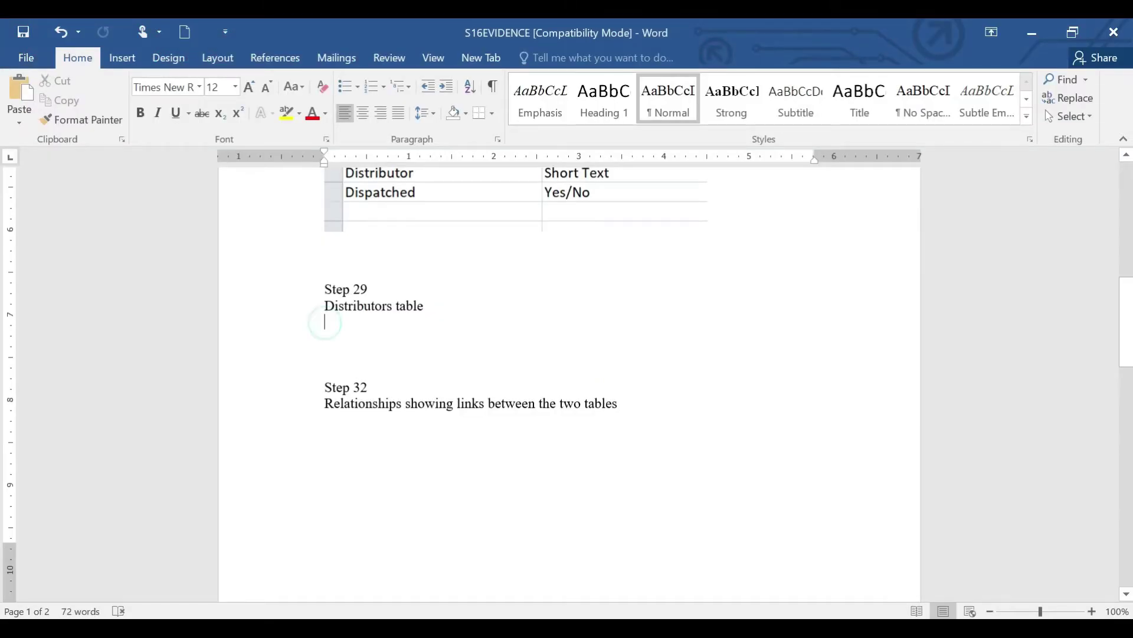
key("ctrl+v")
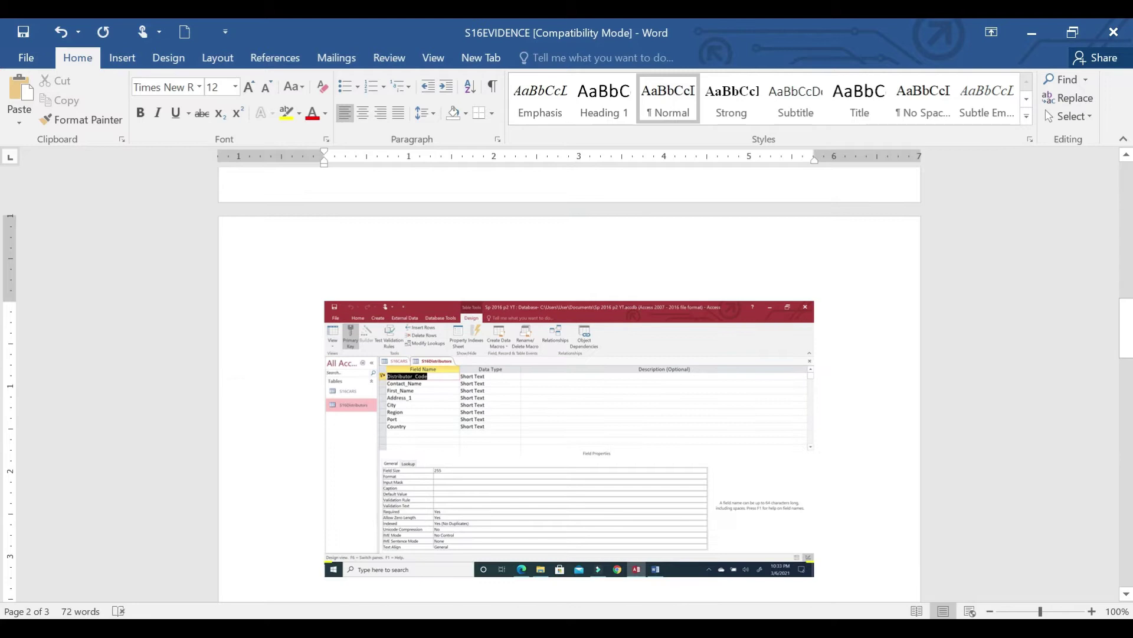
left_click(495, 435)
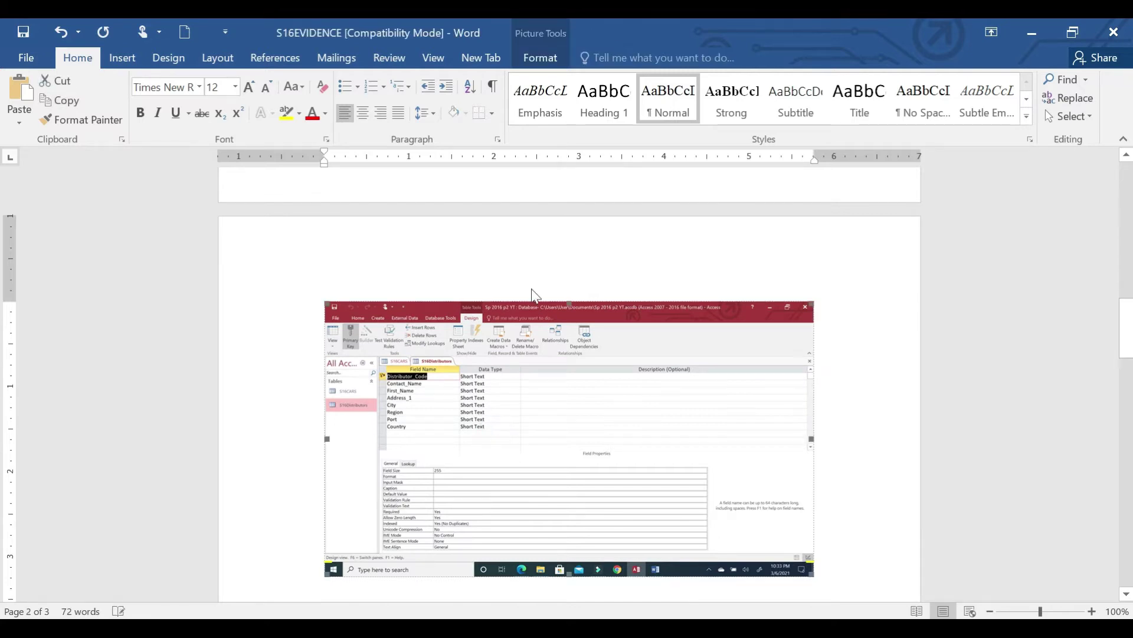
left_click(539, 59)
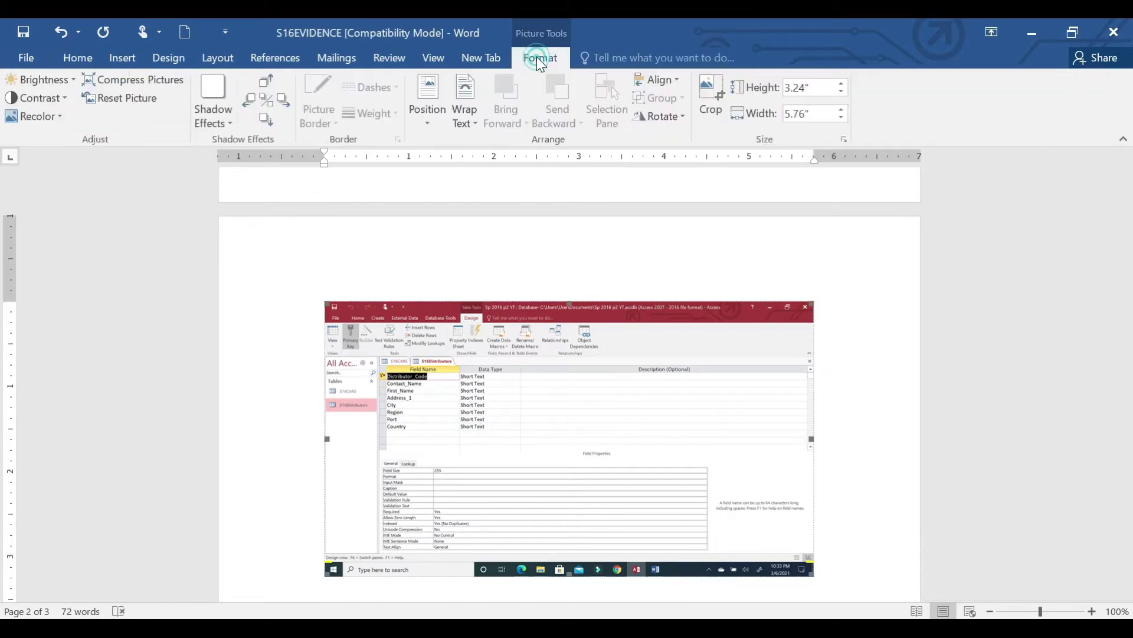
left_click(711, 87)
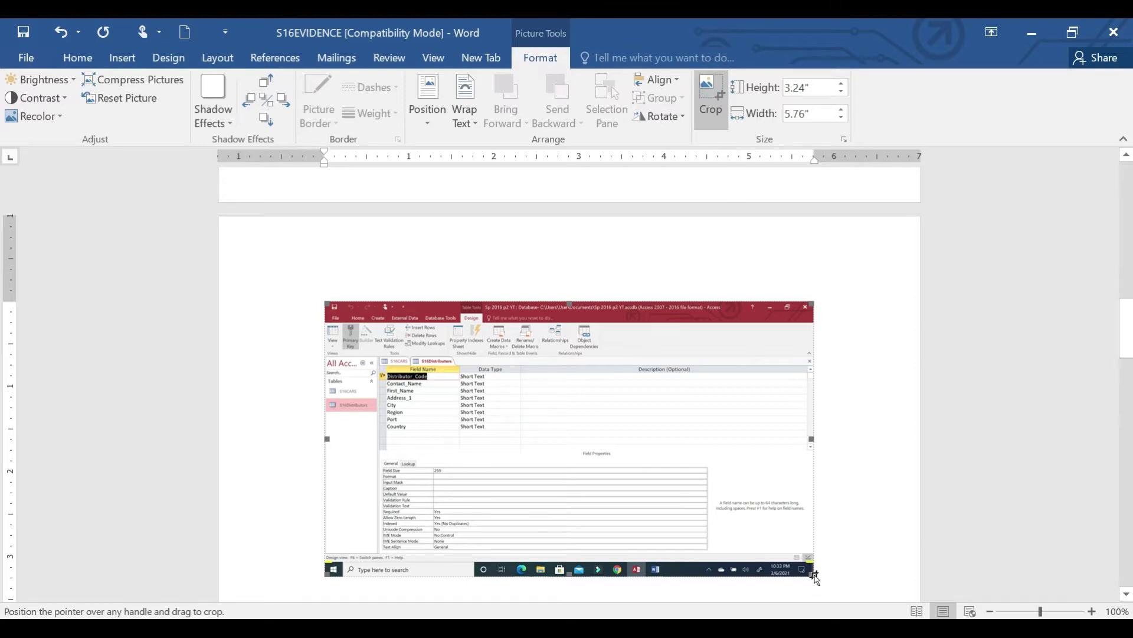
left_click_drag(683, 540, 522, 443)
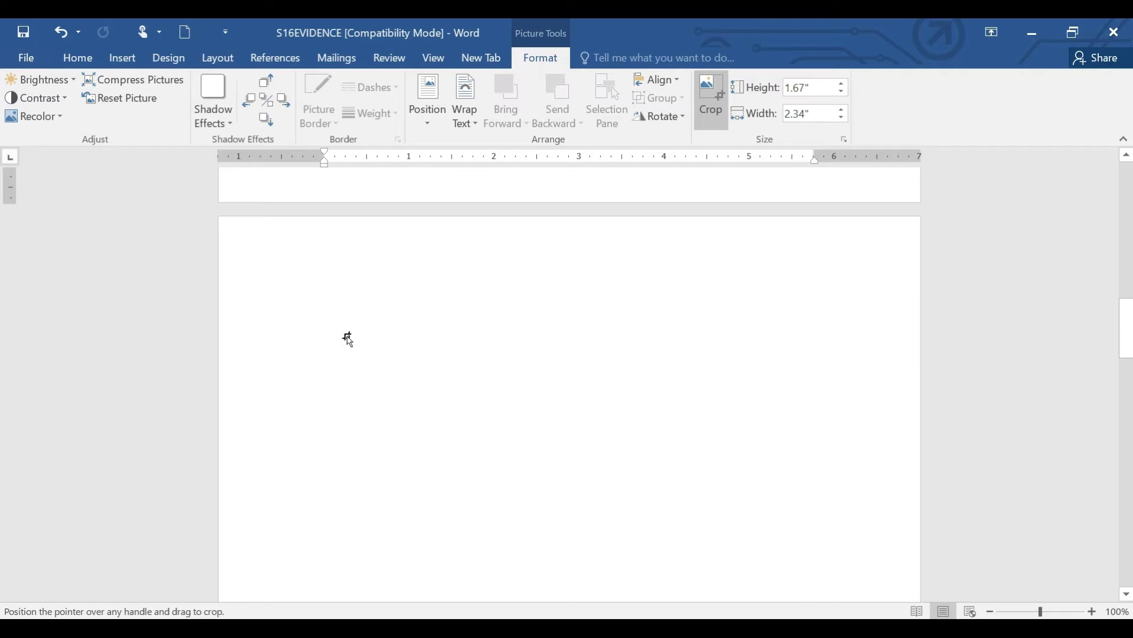
scroll(570, 390, "up", 10)
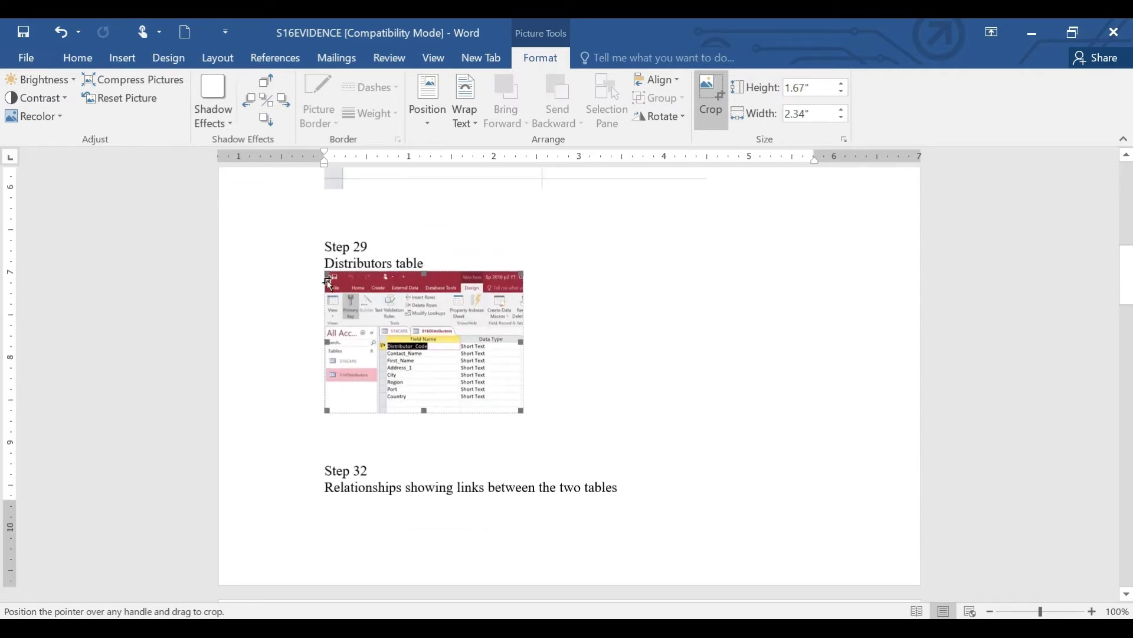
left_click_drag(328, 275, 381, 326)
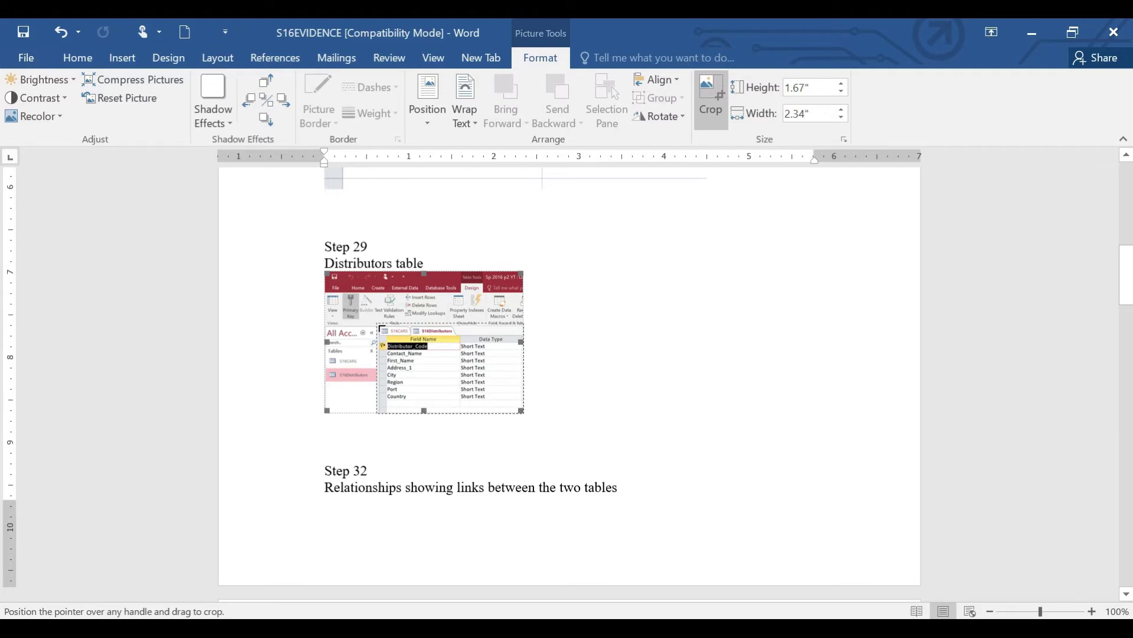
left_click_drag(381, 326, 375, 325)
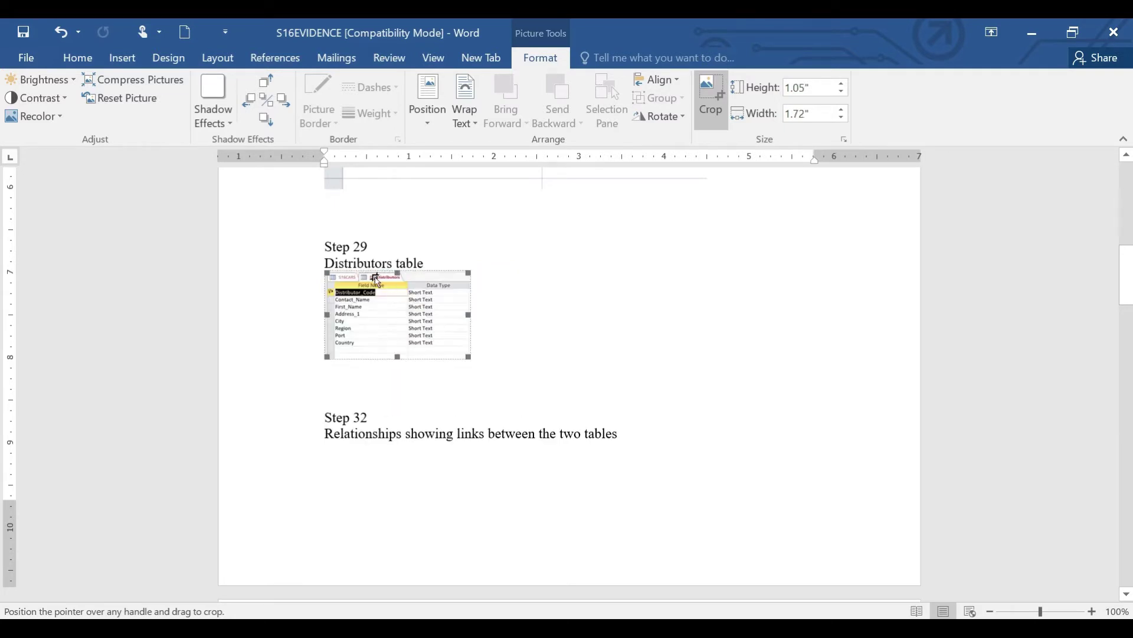
left_click(700, 360)
Enlarge the cropped field list picture to 4.02 inches wide
left_click(455, 329)
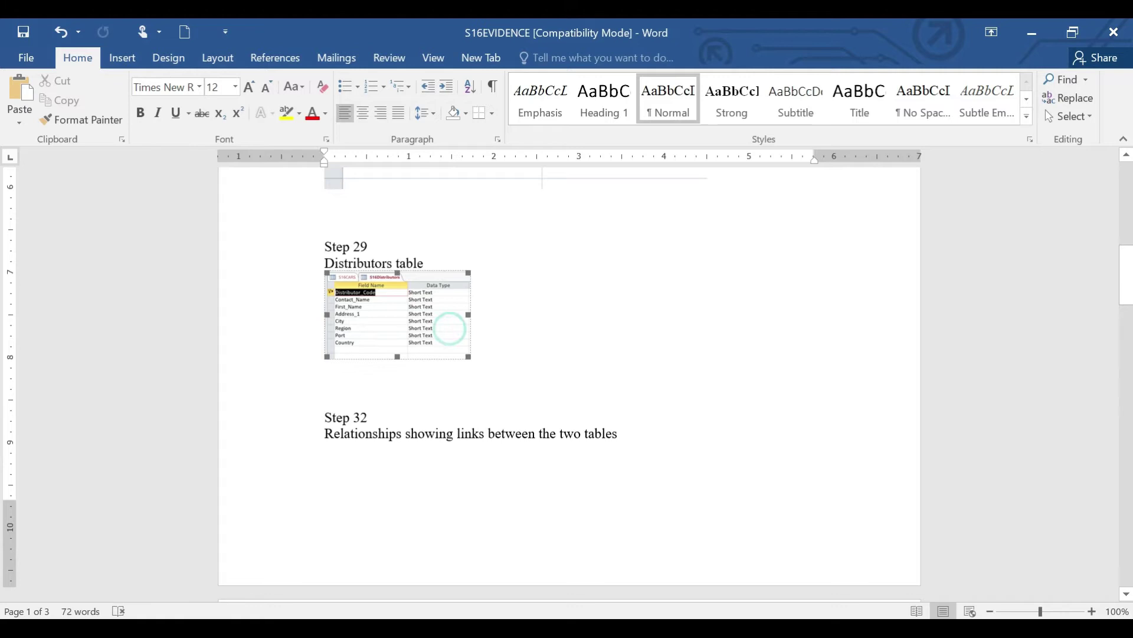
left_click_drag(471, 356, 666, 458)
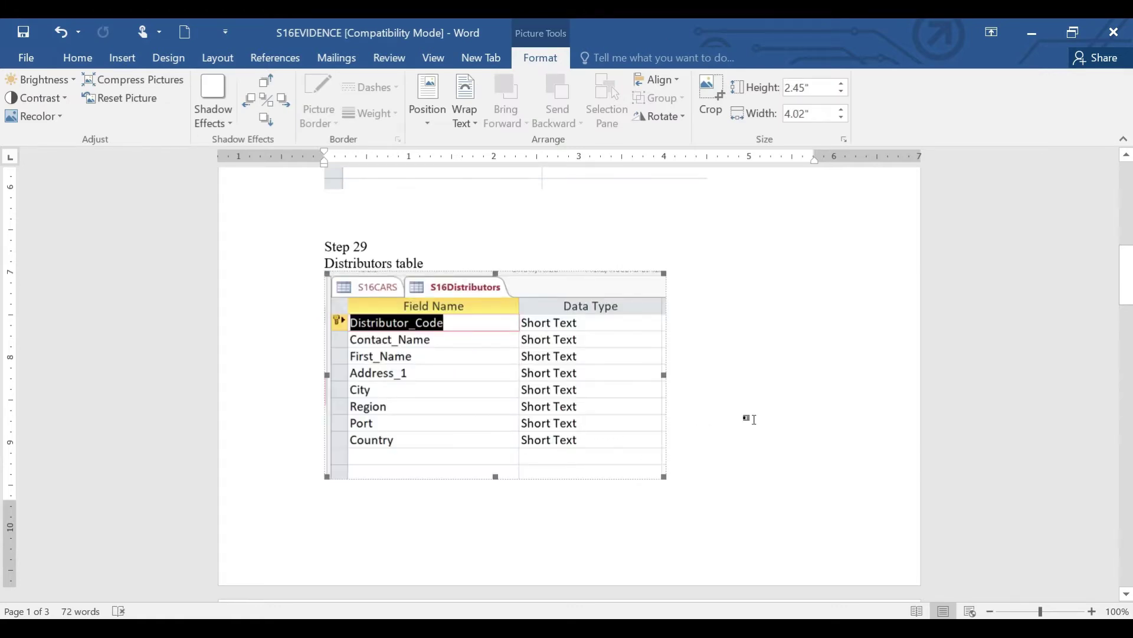
scroll(749, 420, "up", 5)
scroll(738, 422, "down", 4)
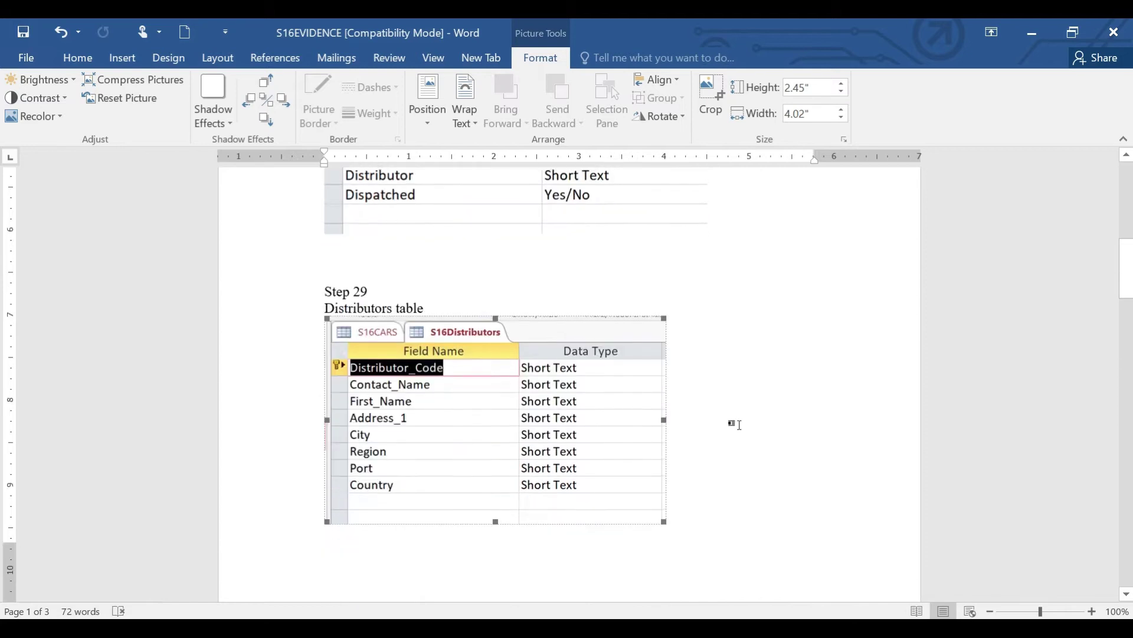
scroll(747, 481, "down", 4)
scroll(746, 481, "up", 3)
scroll(569, 384, "down", 5)
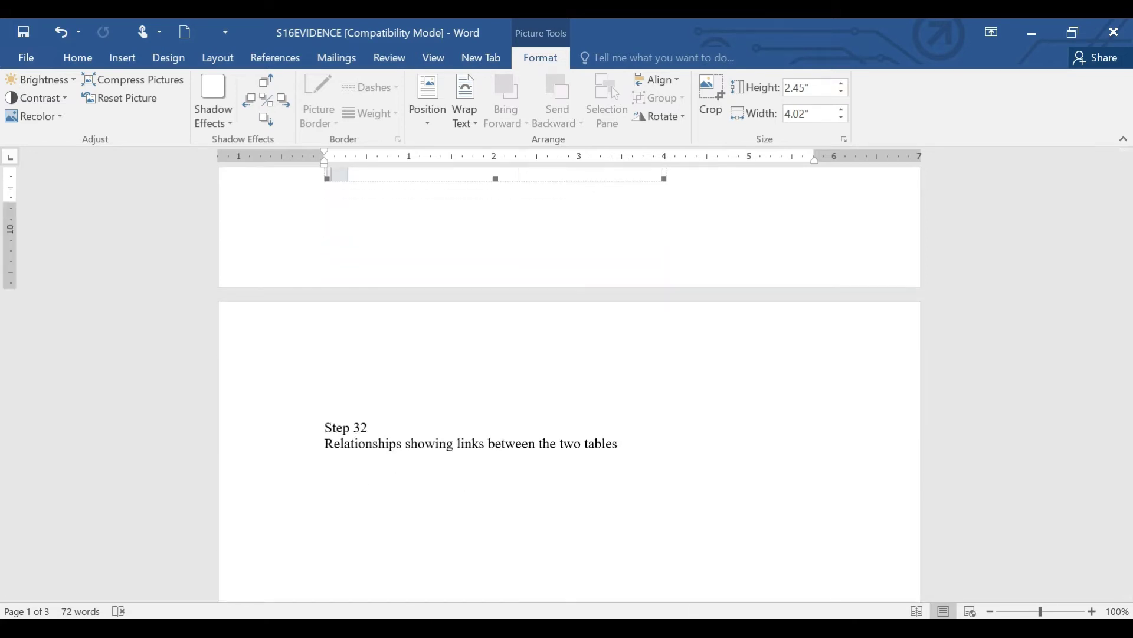
Highlight question 25's number, 'one-to-many', Distributor_code, the table names and the Evidence 4 note
key("alt+Tab")
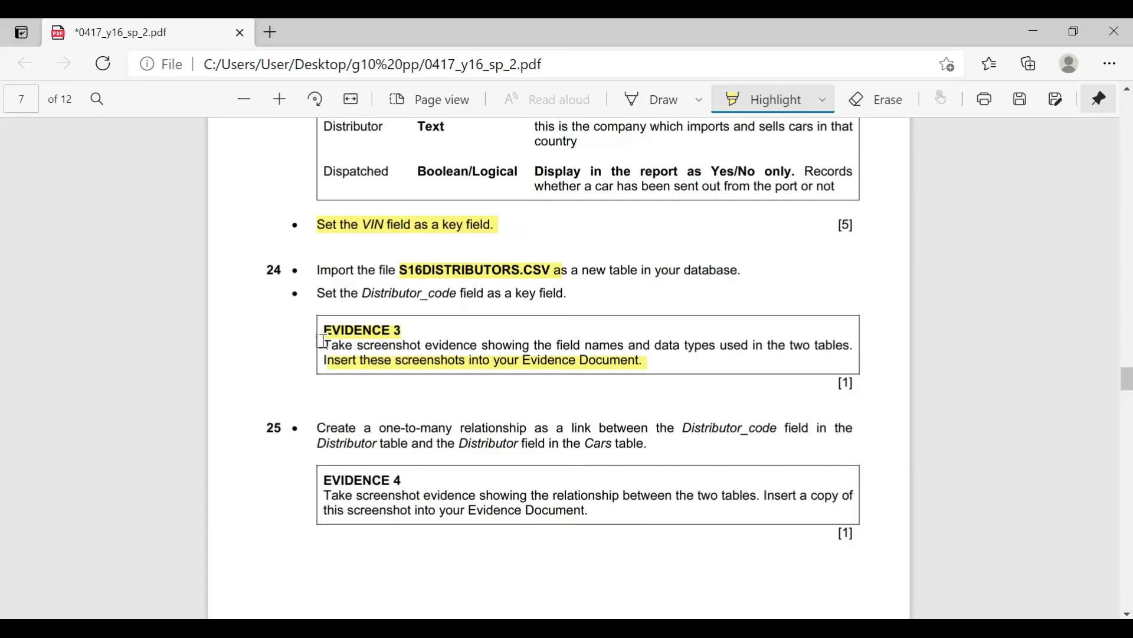
scroll(488, 418, "down", 4)
left_click_drag(264, 182, 283, 184)
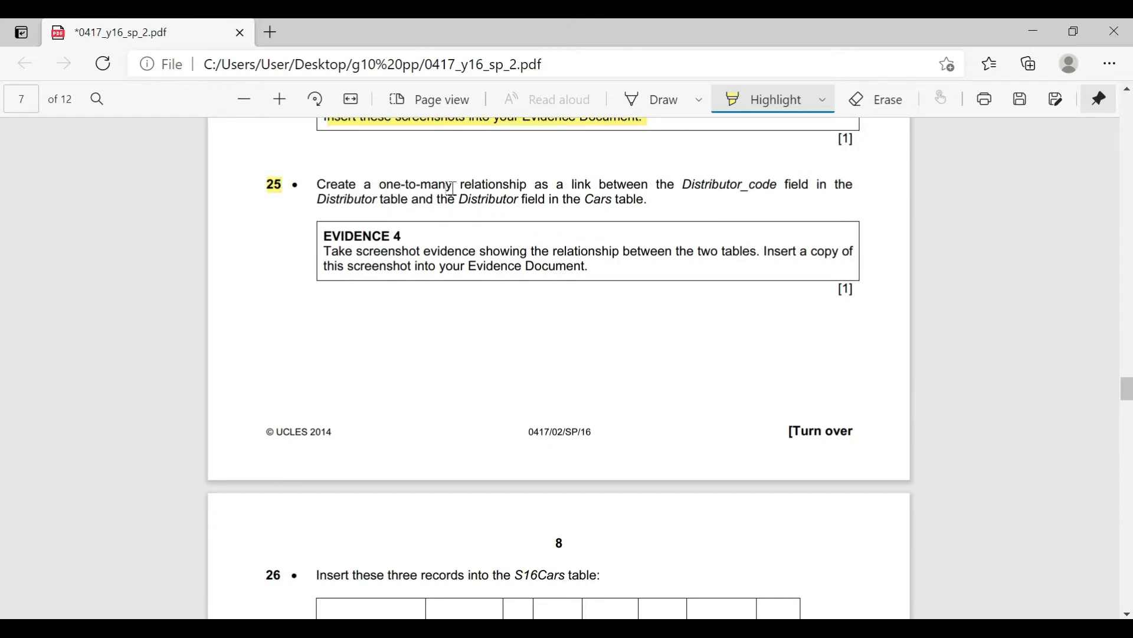
left_click(381, 180)
left_click_drag(381, 180, 449, 190)
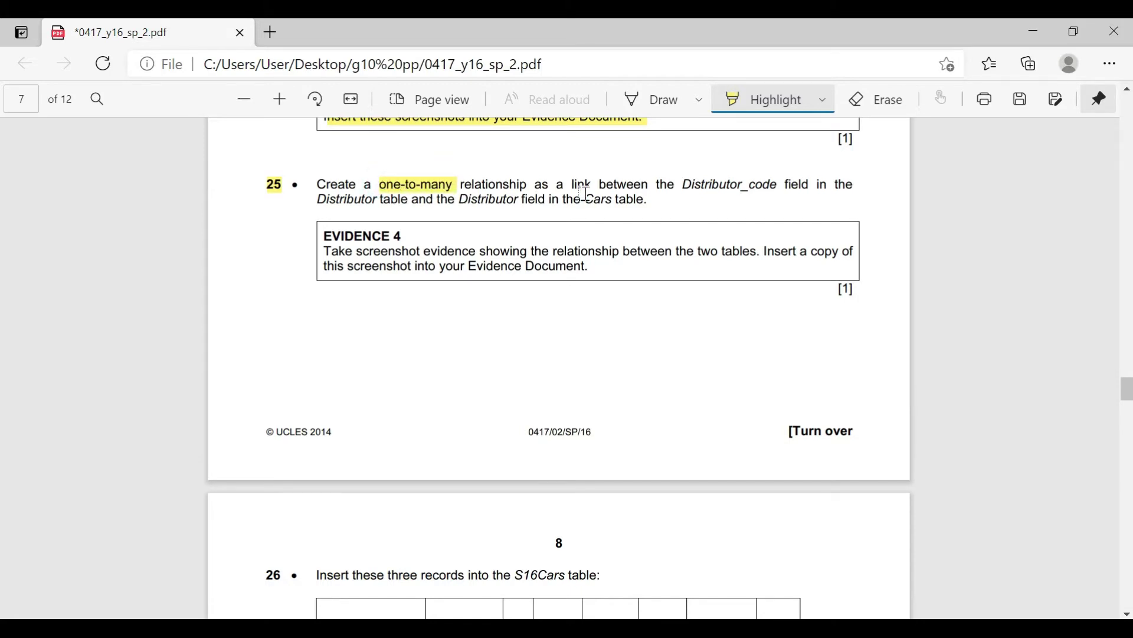
left_click_drag(689, 185, 809, 181)
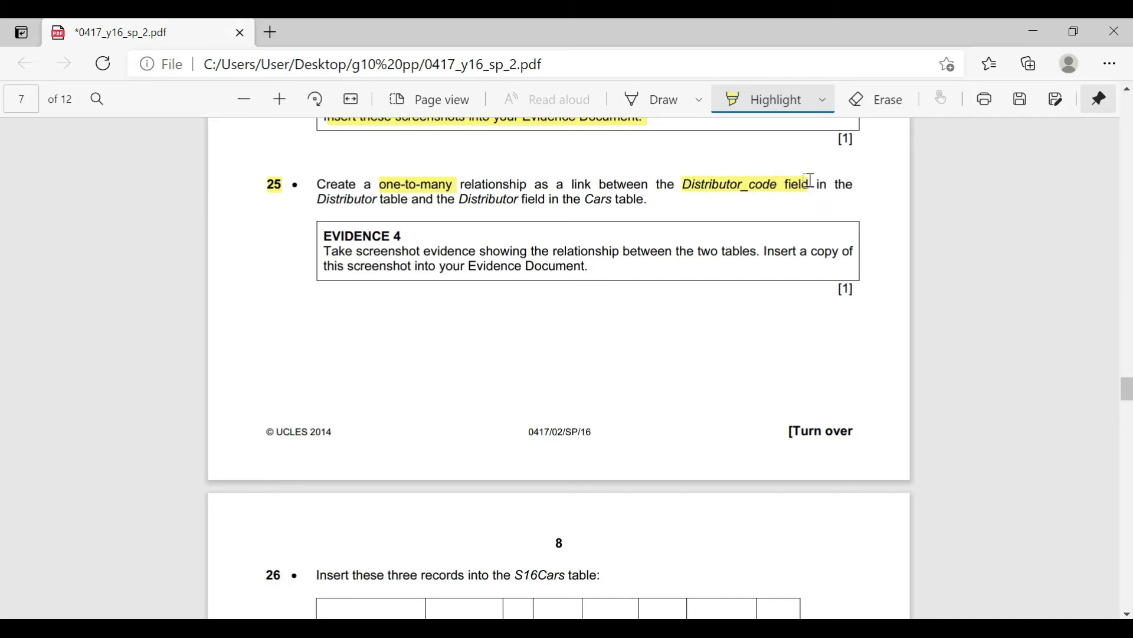
left_click_drag(332, 198, 647, 199)
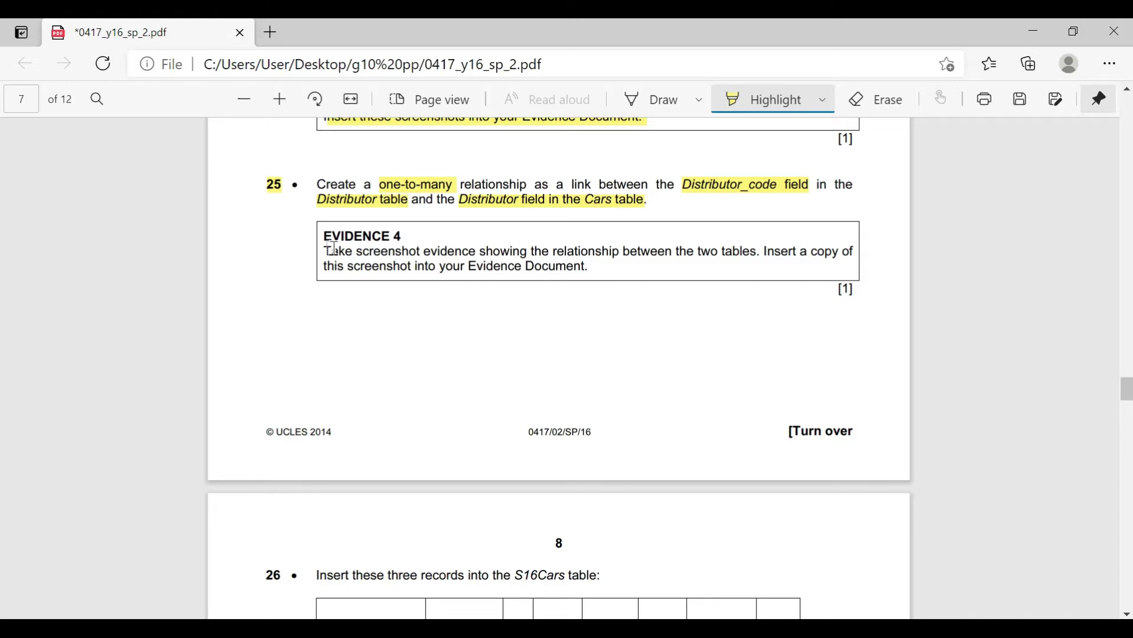
left_click_drag(326, 251, 352, 242)
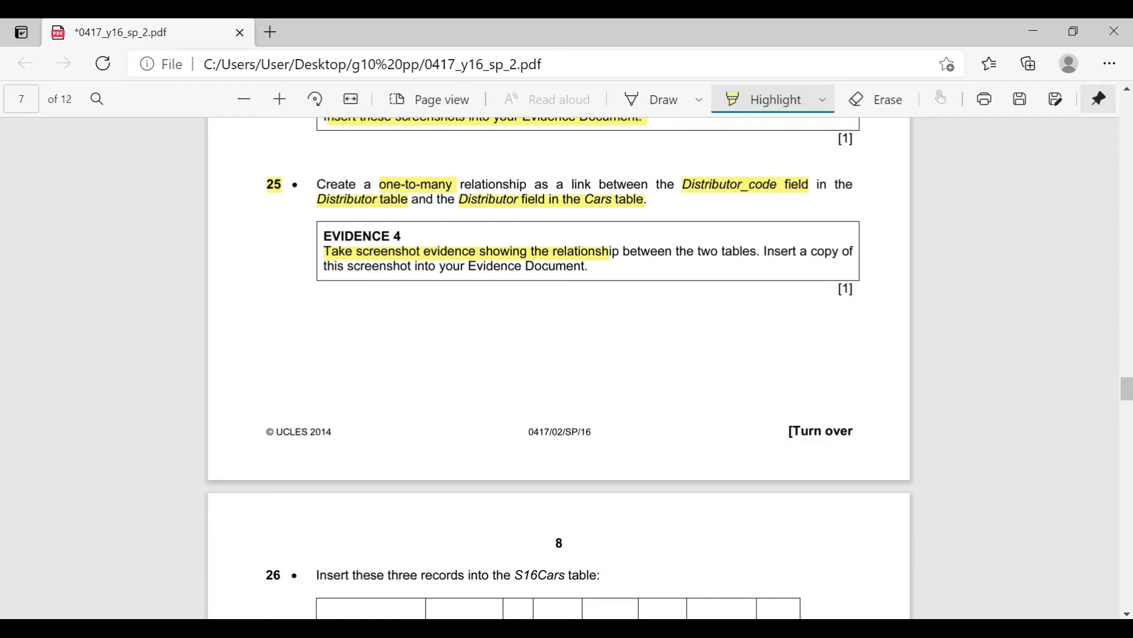
Close the S16Distributors and S16CARS design views in Access
left_click(759, 567)
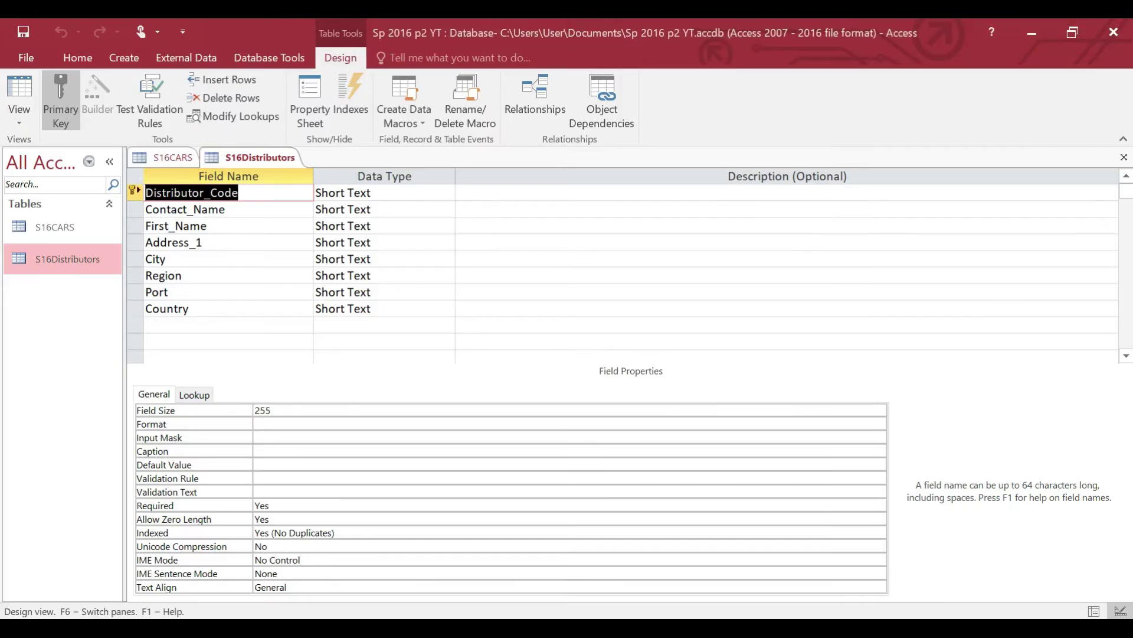
right_click(272, 158)
left_click(304, 185)
right_click(189, 165)
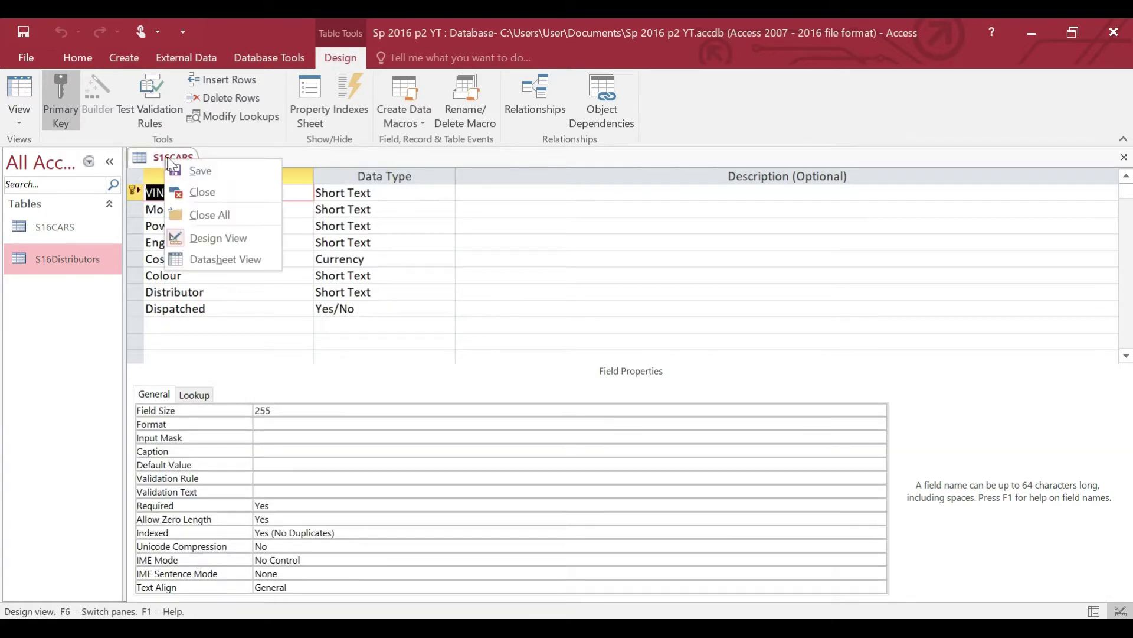
left_click(184, 183)
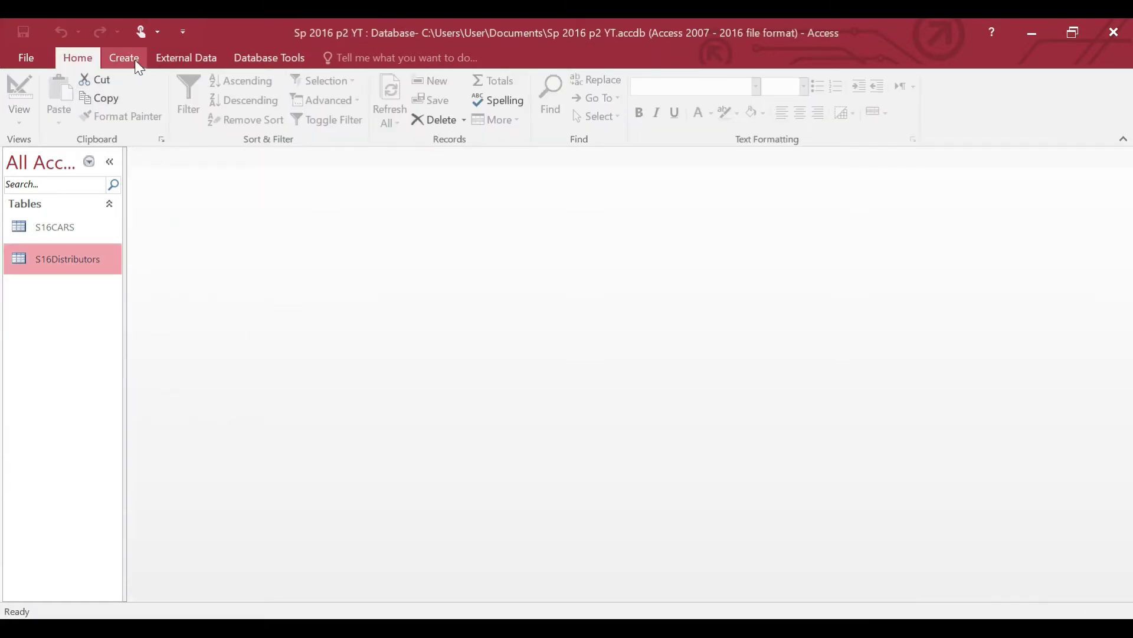
Open the Relationships window from Database Tools
left_click(187, 59)
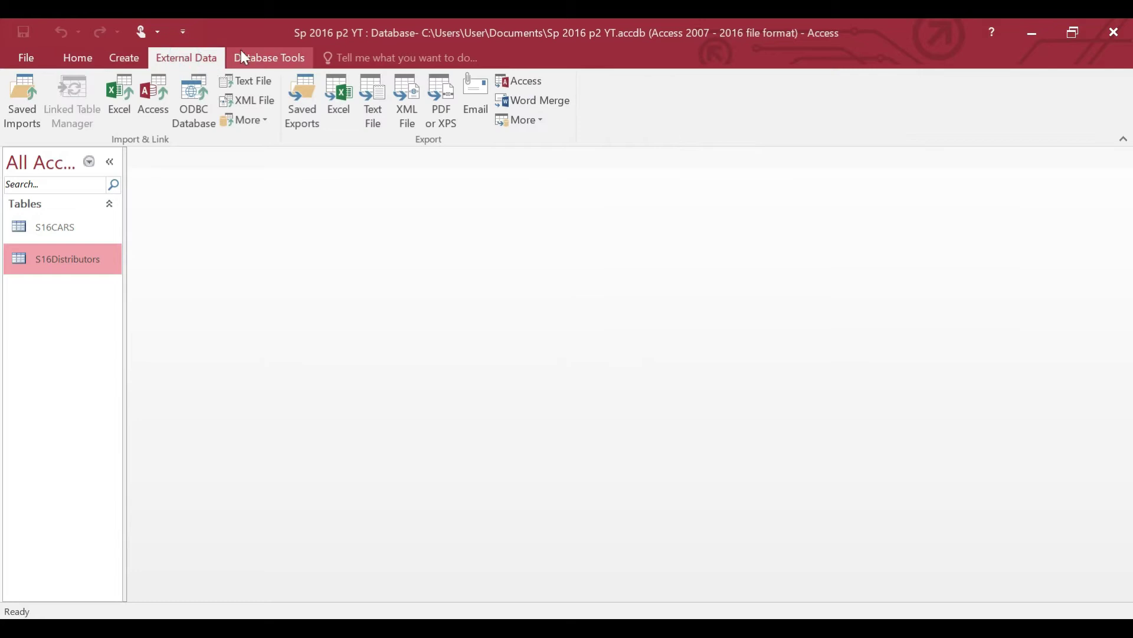
left_click(258, 59)
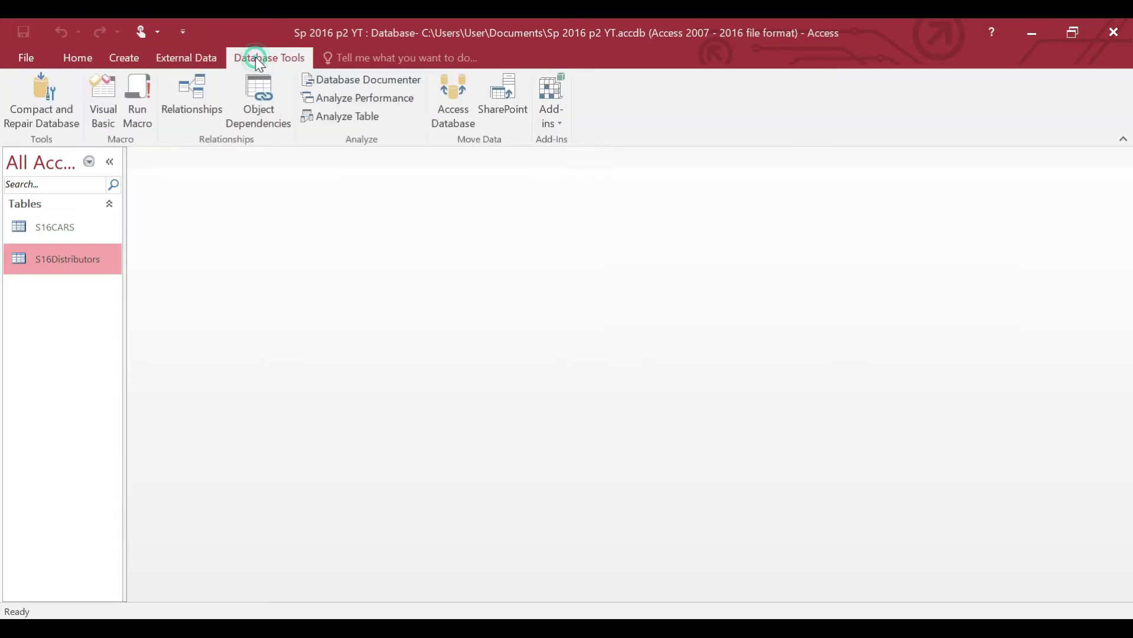
left_click(191, 95)
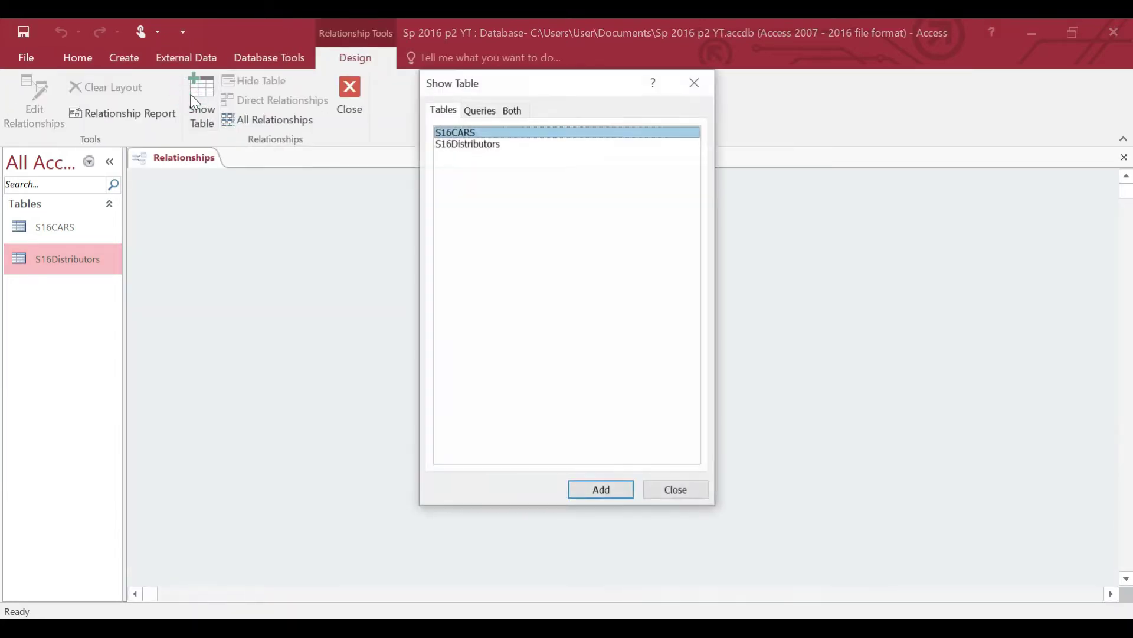
Add S16CARS and S16Distributors to the Relationships window and close Show Table
left_click(614, 491)
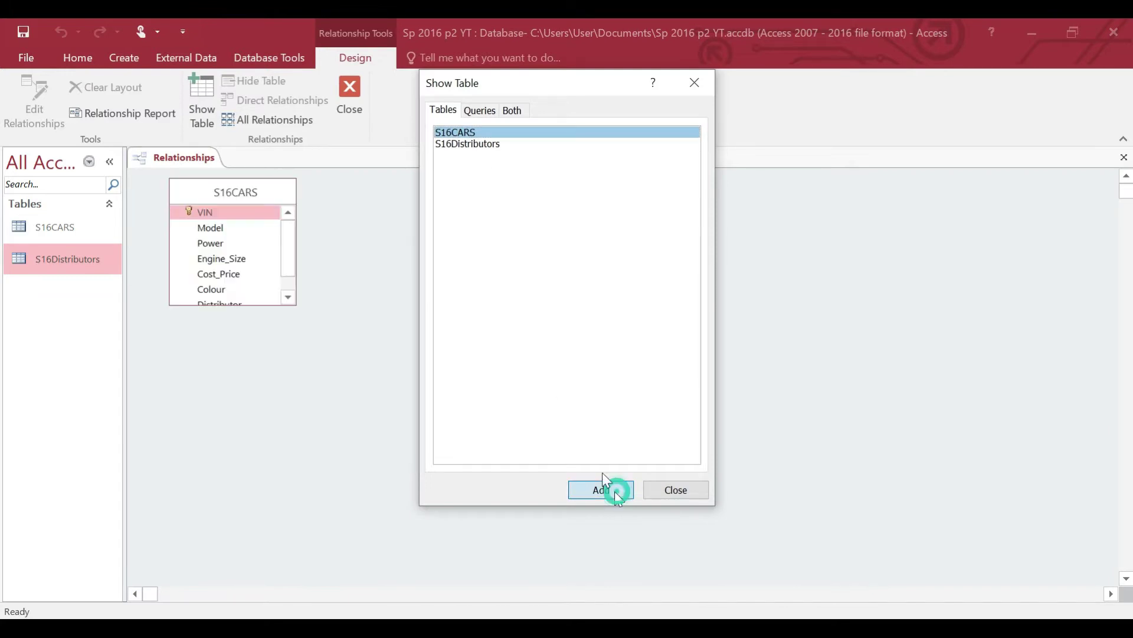
left_click(478, 144)
left_click(607, 491)
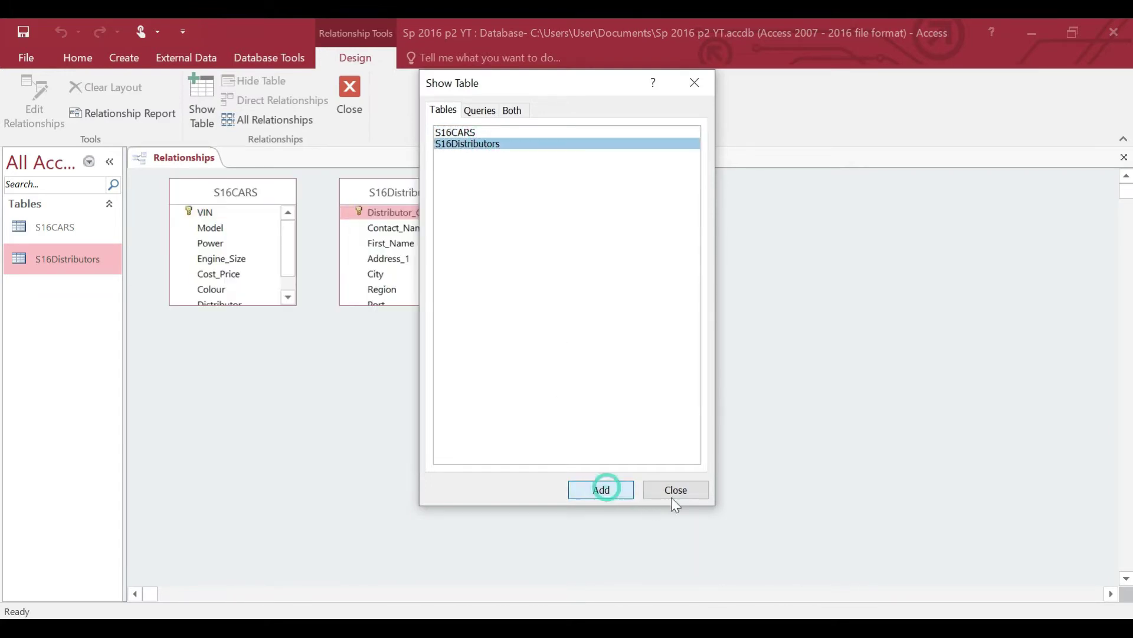
left_click(673, 489)
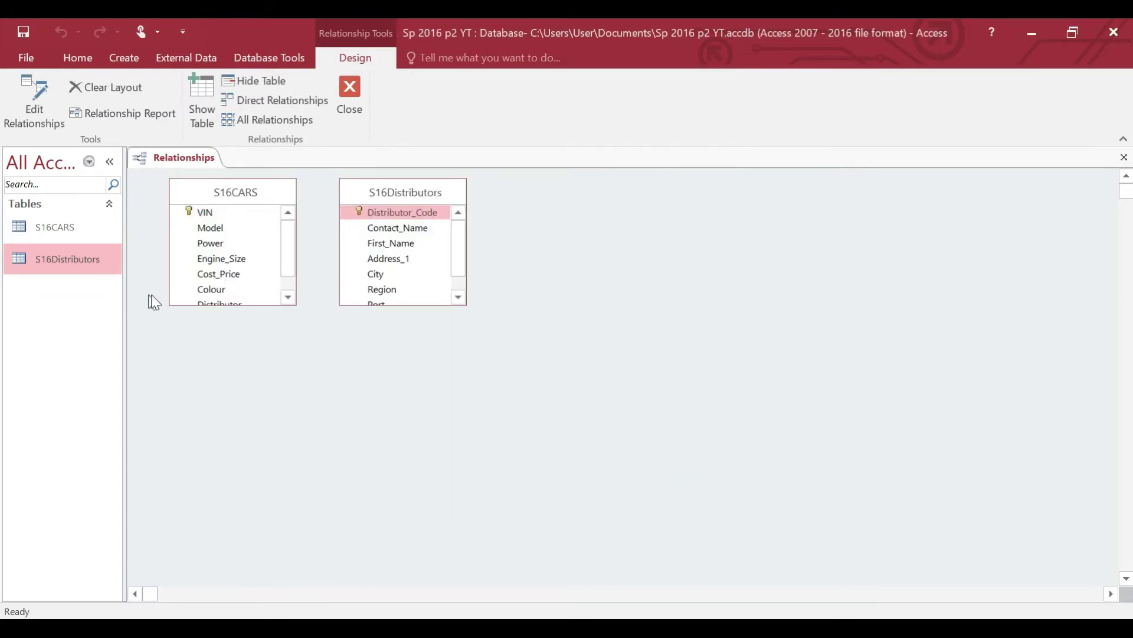
Drag Distributor_Code from S16Distributors onto the Distributor field in S16CARS
left_click(236, 303)
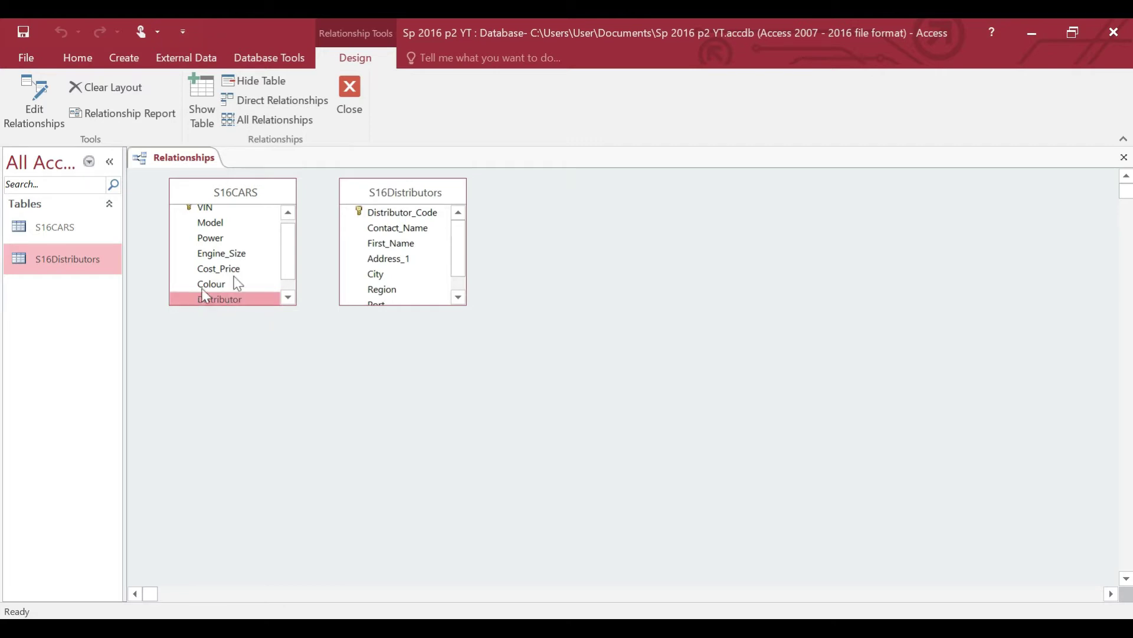
scroll(283, 246, "down", 1)
scroll(305, 232, "up", 2)
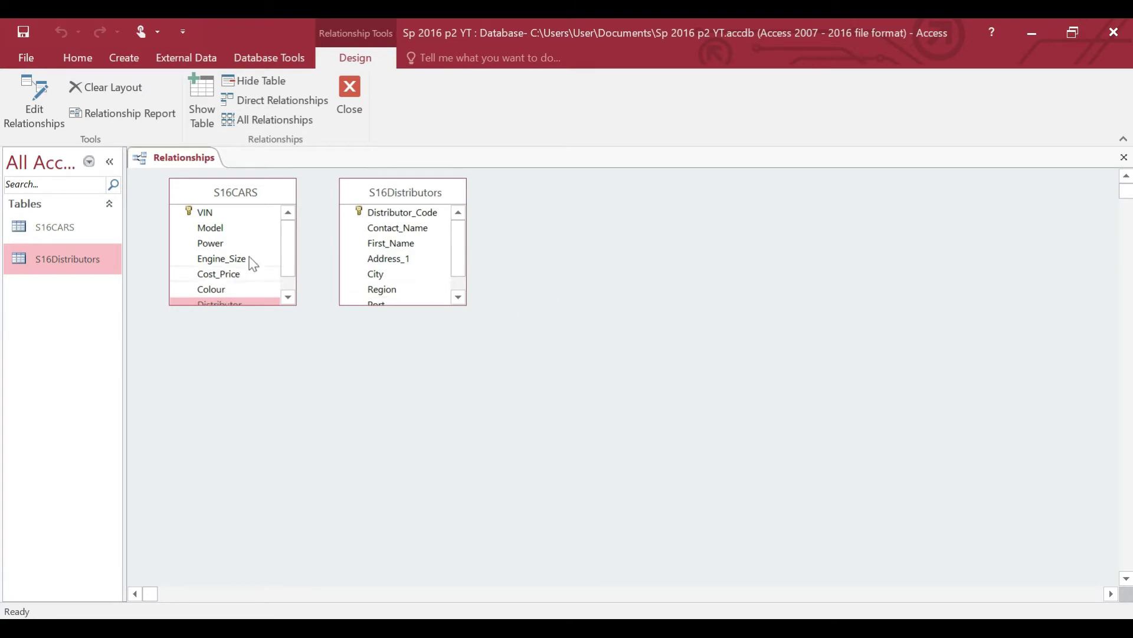
scroll(286, 248, "down", 1)
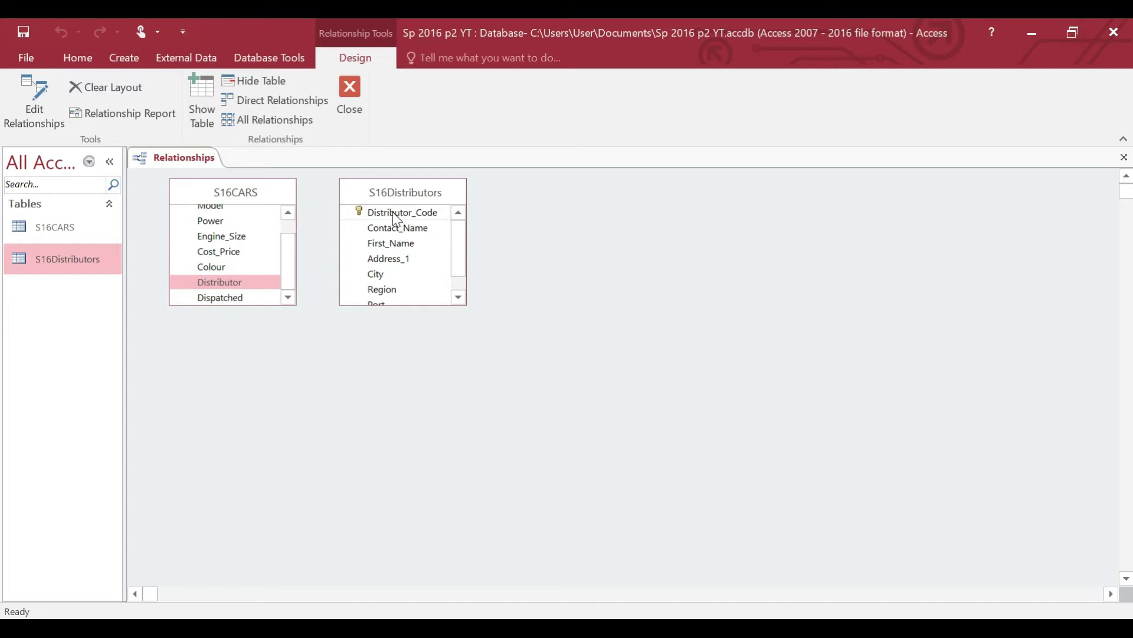
left_click_drag(393, 211, 290, 275)
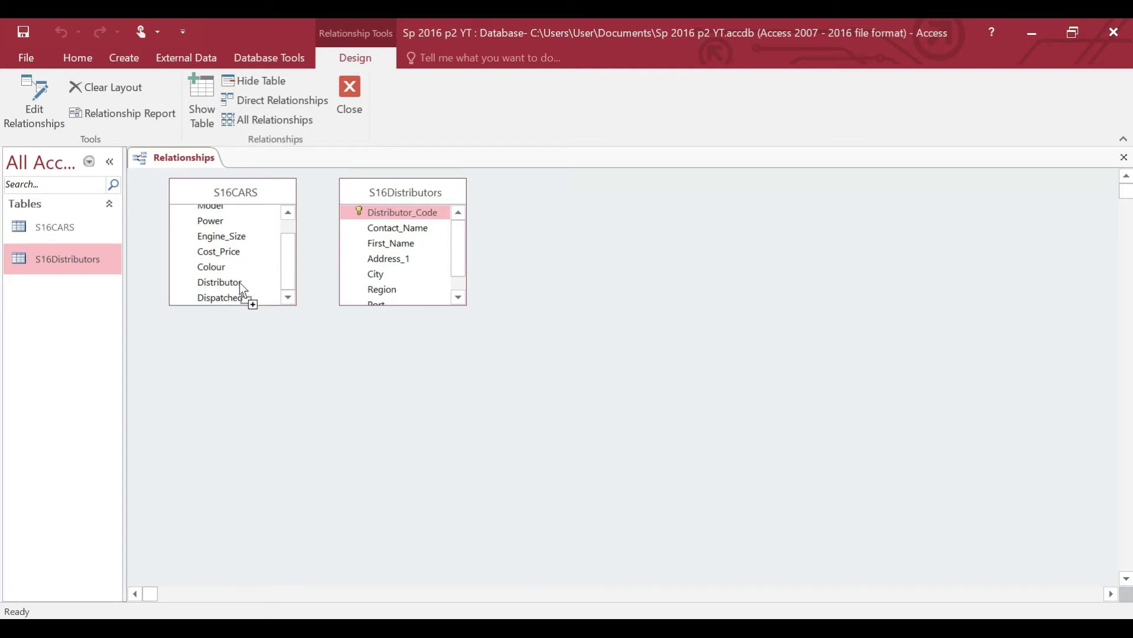
Create the one-to-many Distributor_Code–Distributor link and move its Edit Relationships dialog below the tables
left_click_drag(240, 284, 239, 284)
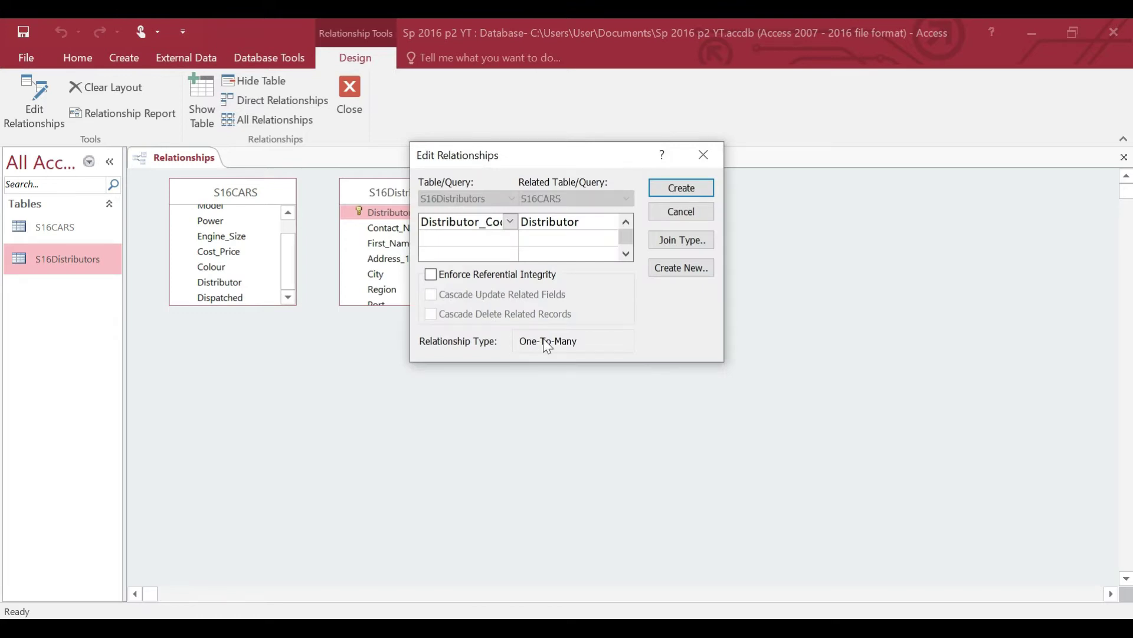
left_click(688, 189)
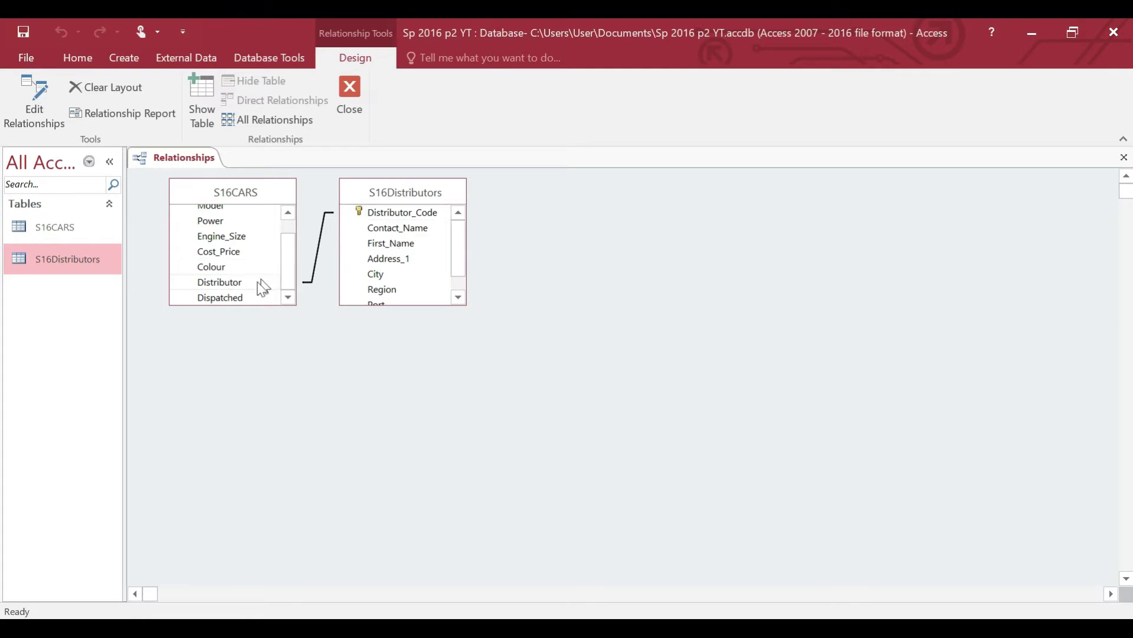
double_click(321, 255)
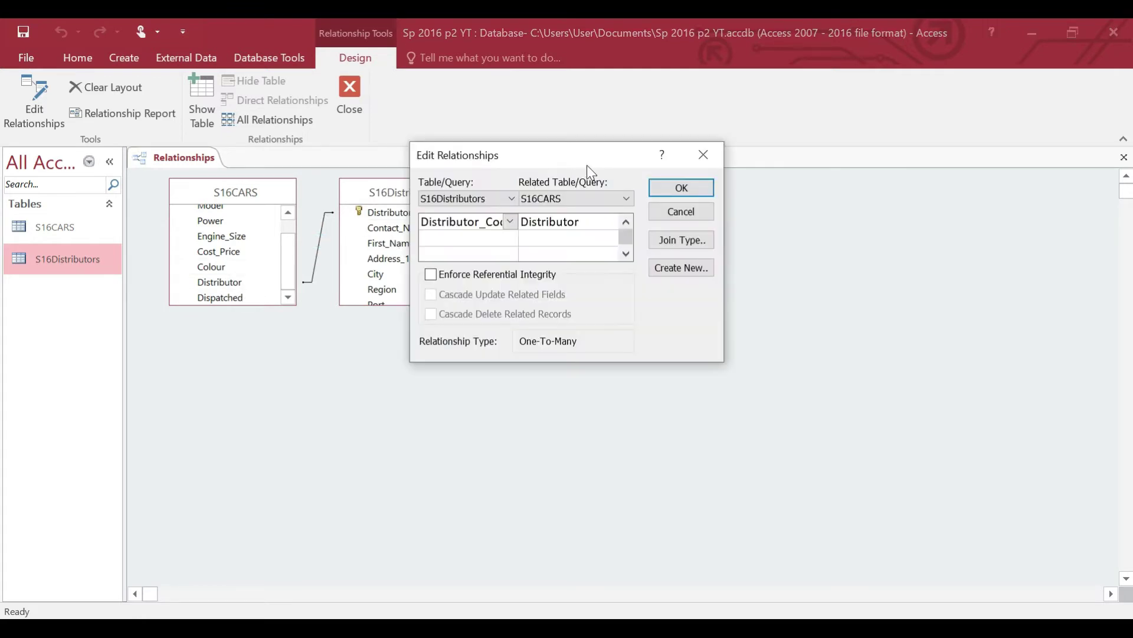
left_click_drag(578, 174, 355, 347)
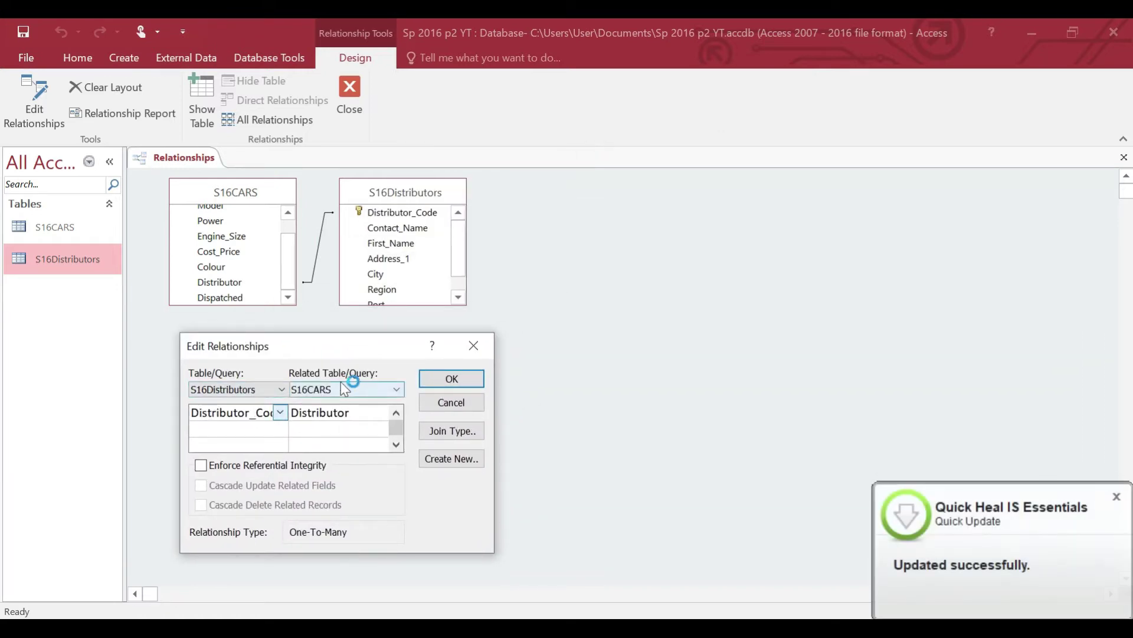
Screenshot the relationships layout and return to the Word evidence document
left_click(1117, 497)
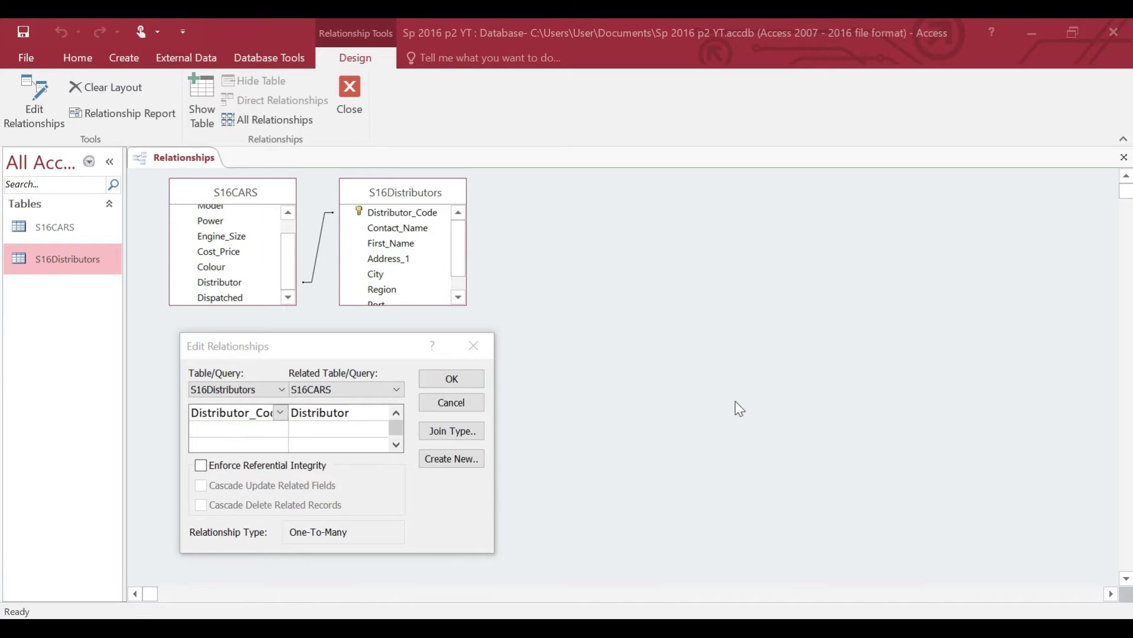
key("Print")
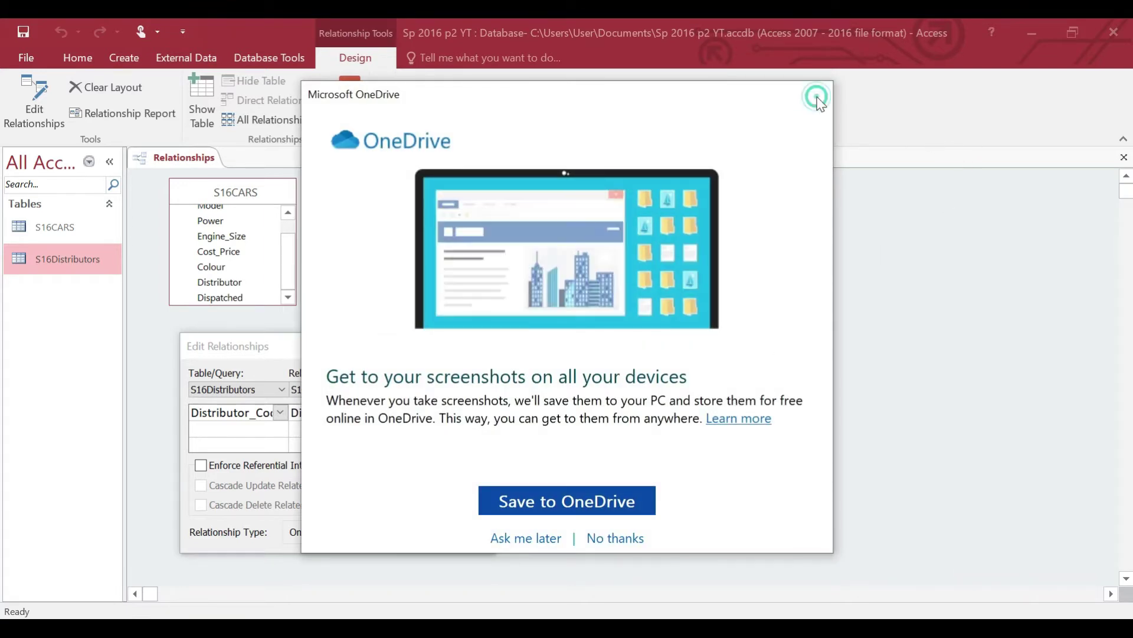
left_click(817, 97)
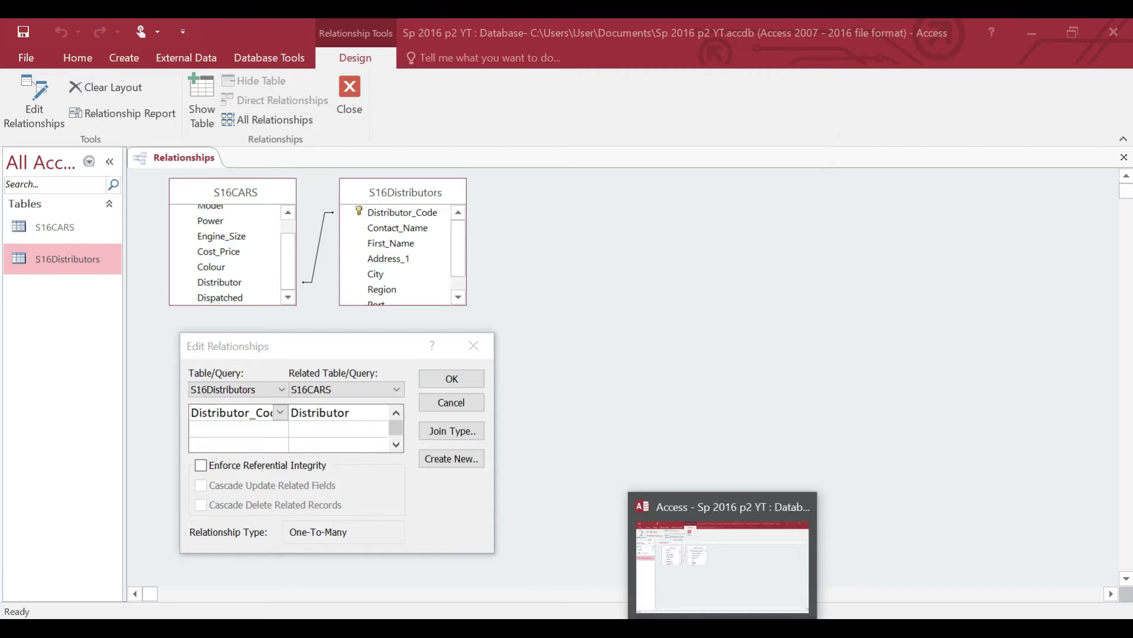
left_click(677, 629)
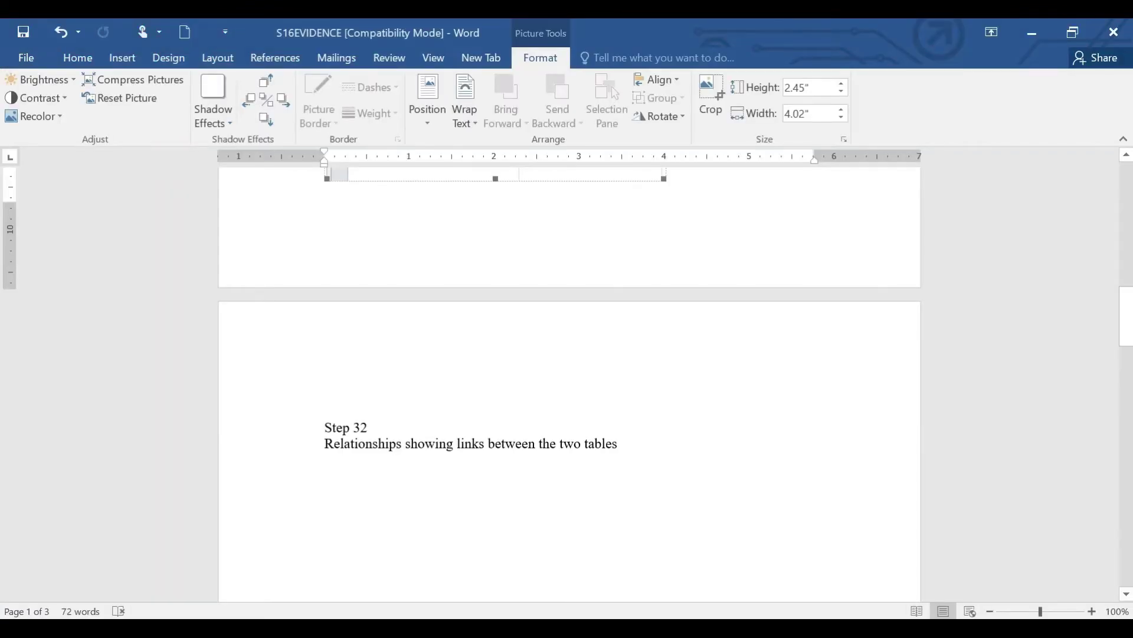
Paste the relationships screenshot under Step 32 and crop off the taskbar and right side
left_click(349, 483)
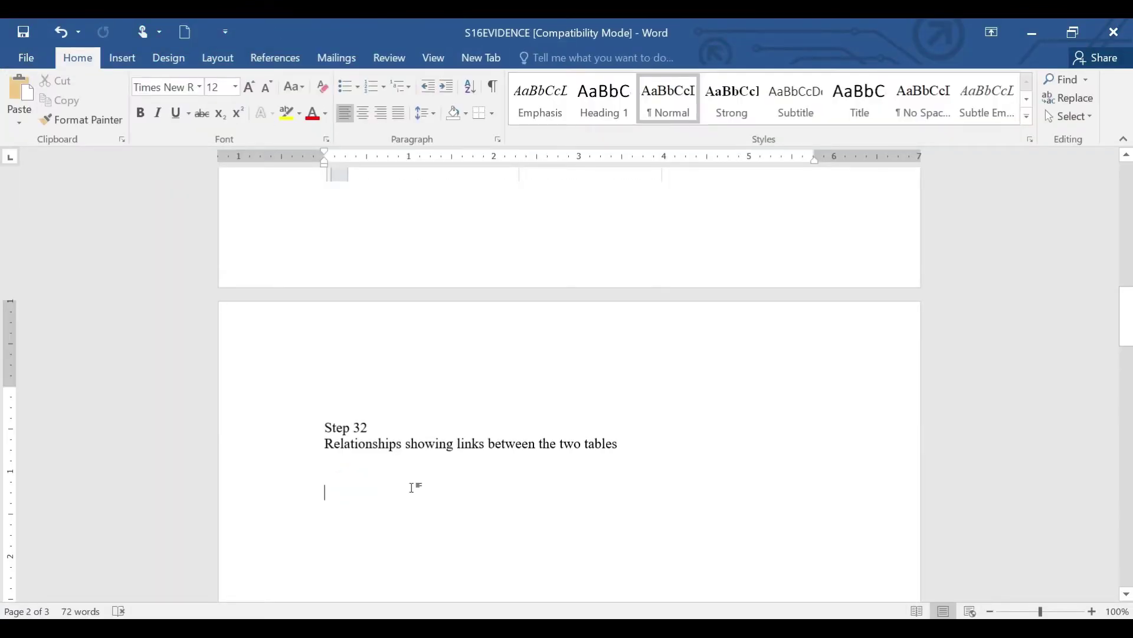
key("ctrl+v")
left_click_drag(1127, 357, 1127, 372)
left_click(787, 347)
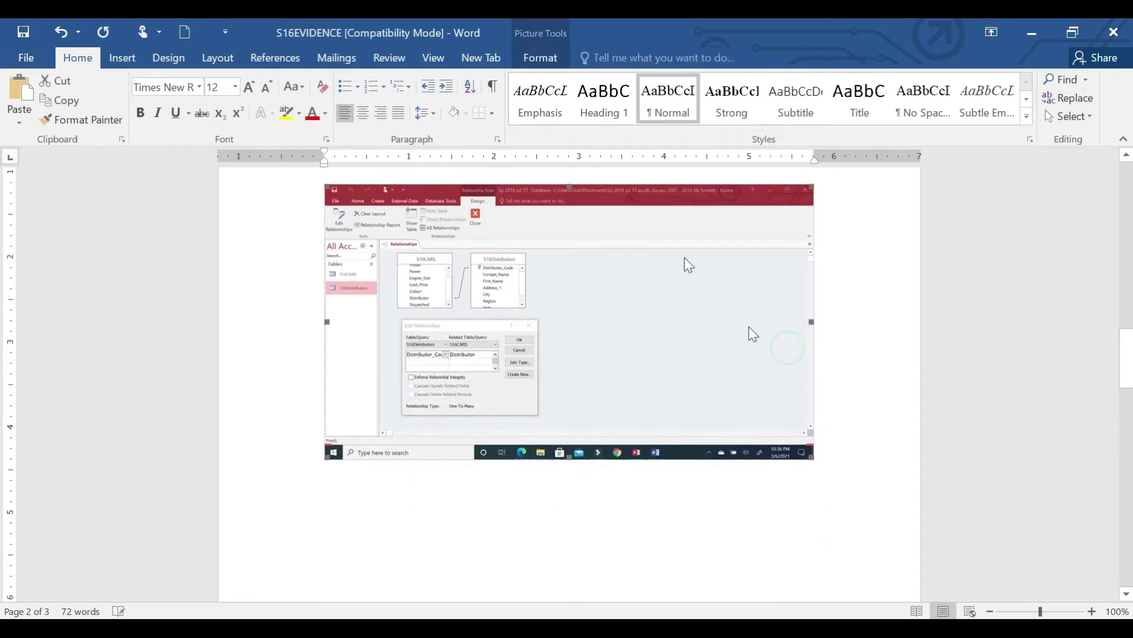
left_click(540, 58)
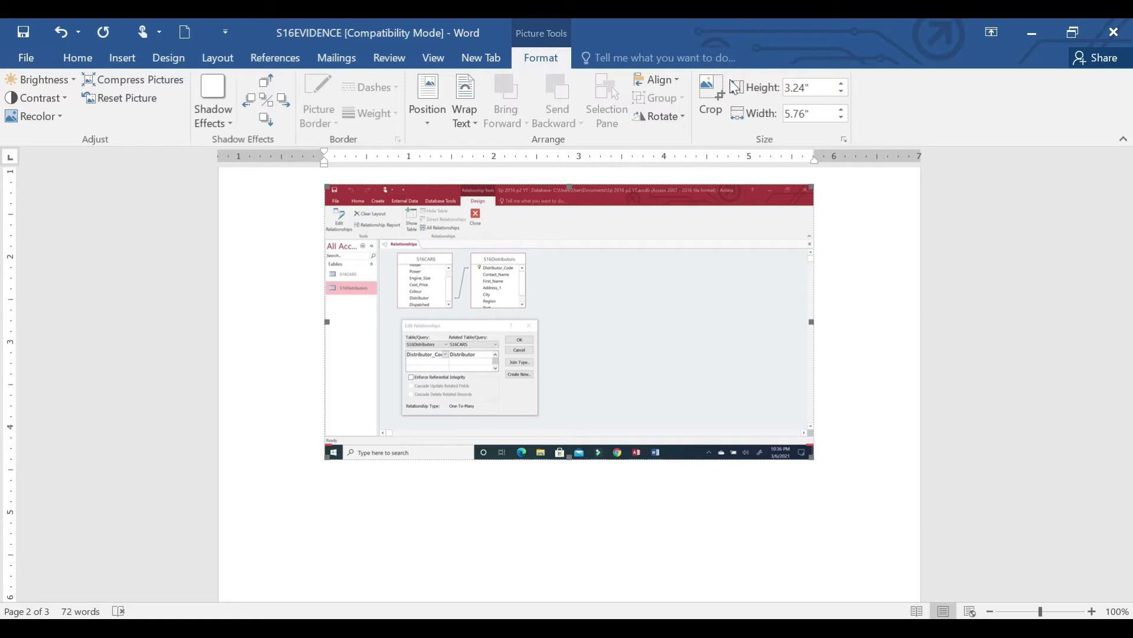
left_click(711, 94)
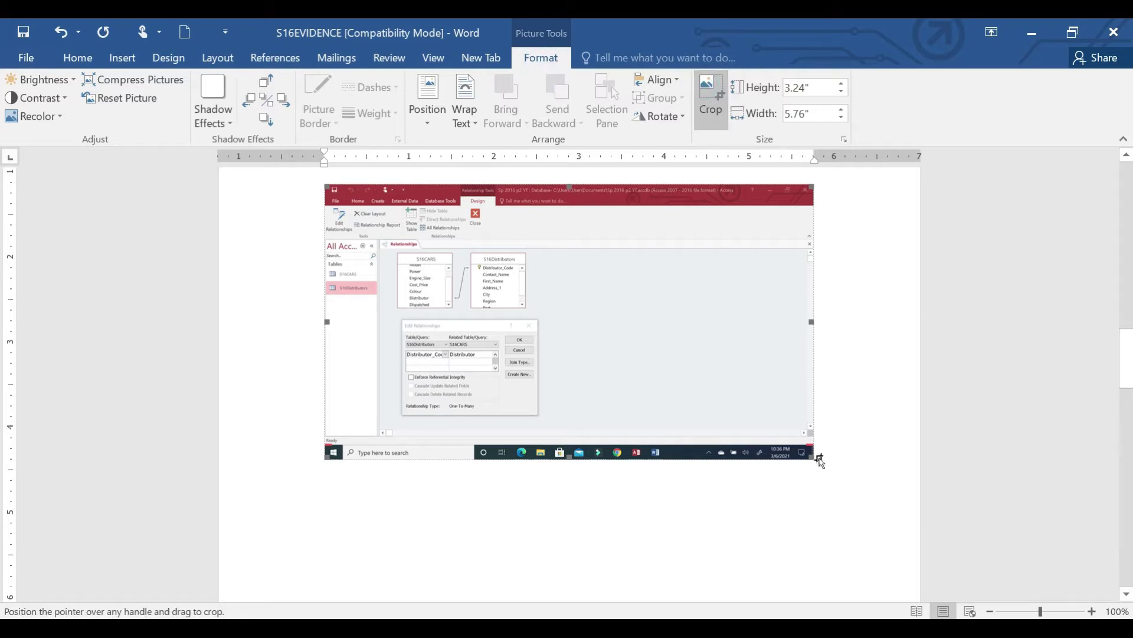
left_click_drag(815, 459, 548, 419)
left_click(324, 186)
left_click_drag(340, 202, 380, 247)
Crop the Access ribbon and side pane out of the screenshot
left_click(343, 241)
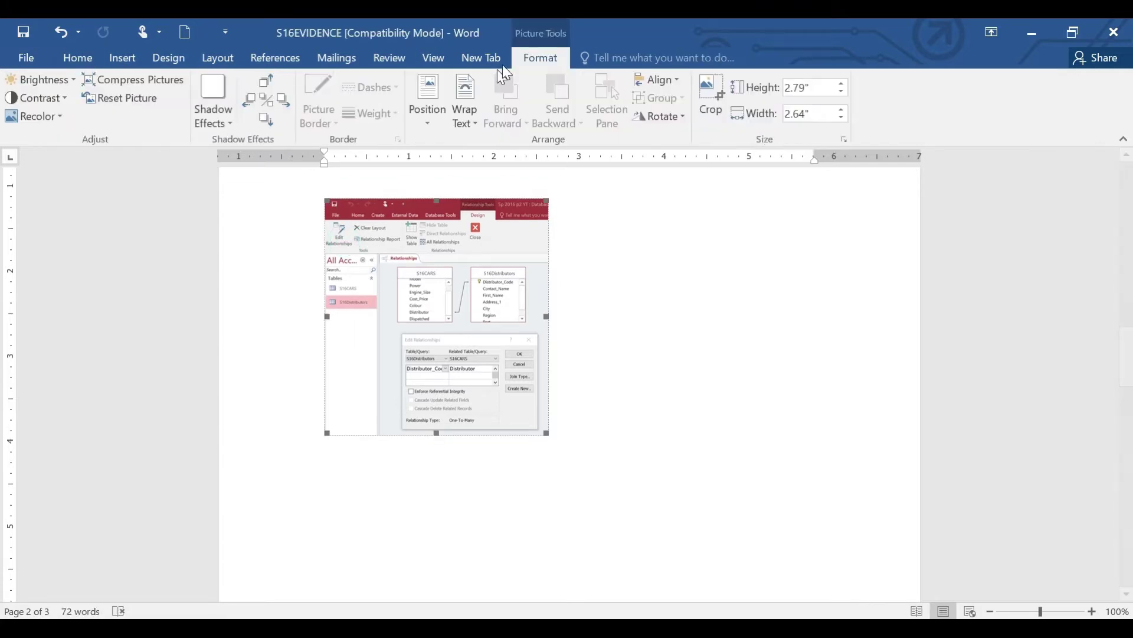
left_click(715, 90)
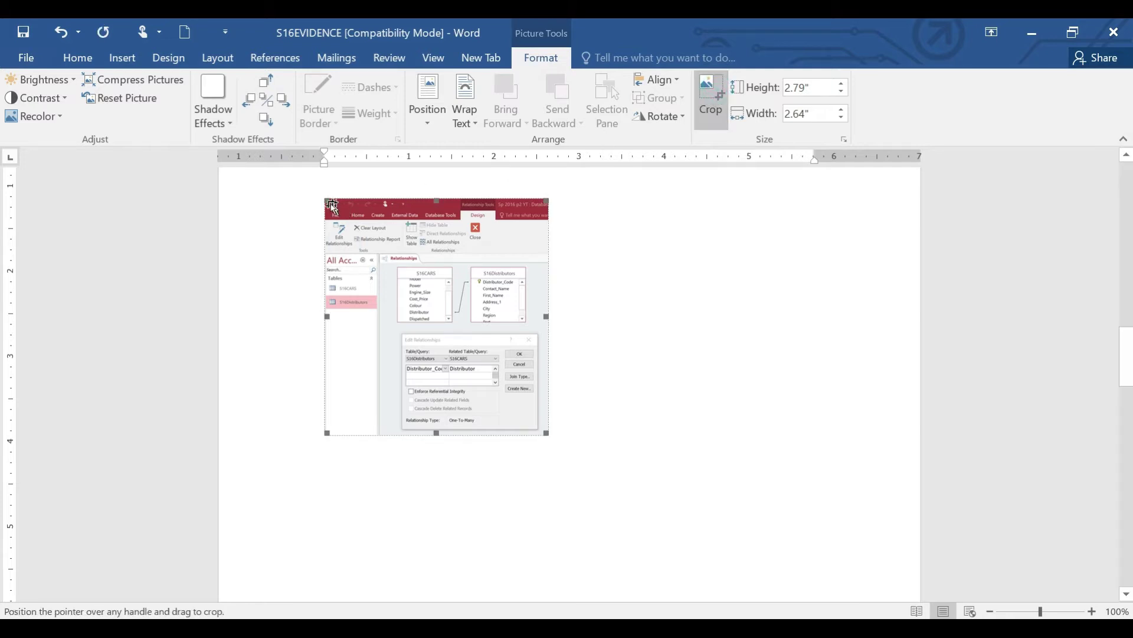
left_click_drag(326, 203, 375, 257)
left_click(600, 325)
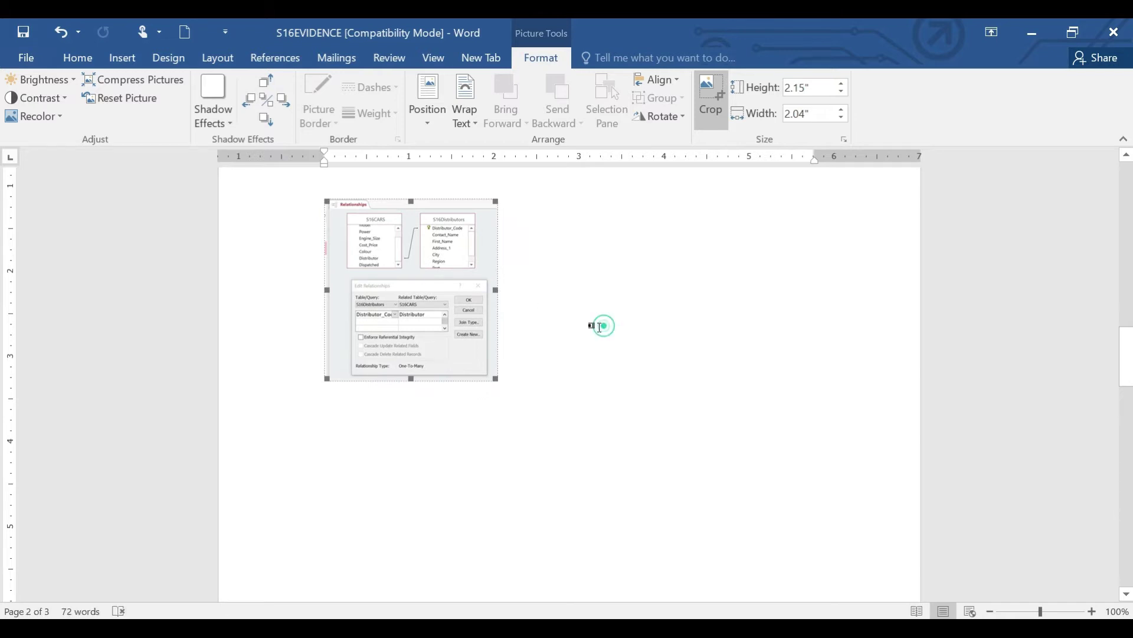
Enlarge the cropped relationships screenshot to 4.5 by 4.28 inches
left_click(465, 340)
left_click_drag(496, 377, 686, 501)
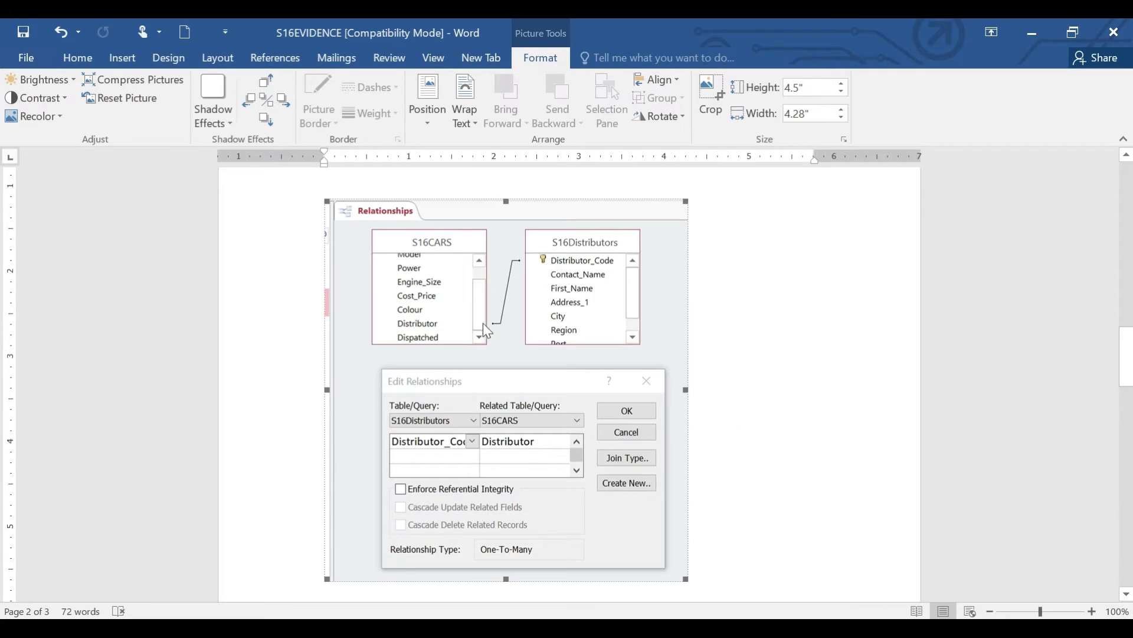
left_click_drag(1118, 345, 1118, 390)
left_click(458, 337)
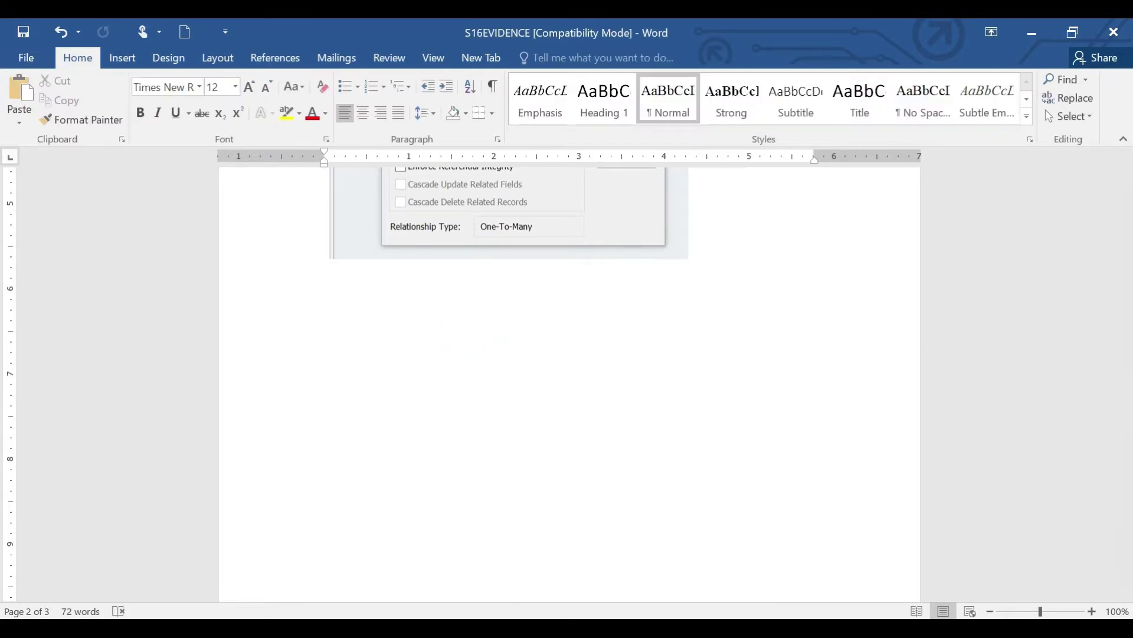
key("alt+Tab")
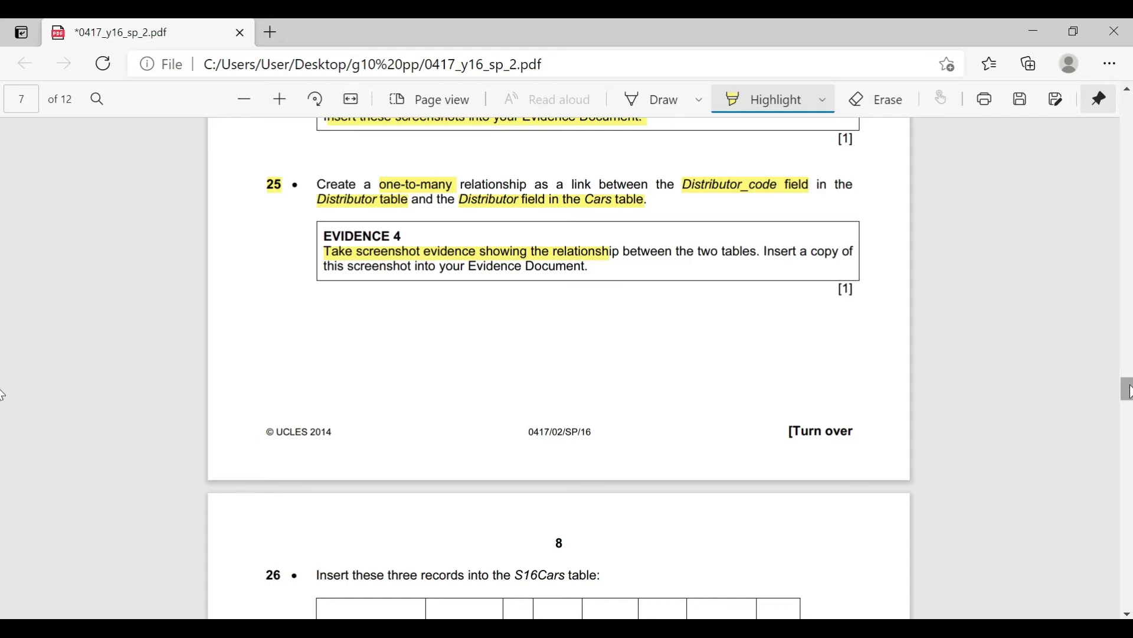
Highlight question 26's line about inserting three records into S16Cars, then return to Access
scroll(1127, 396, "down", 5)
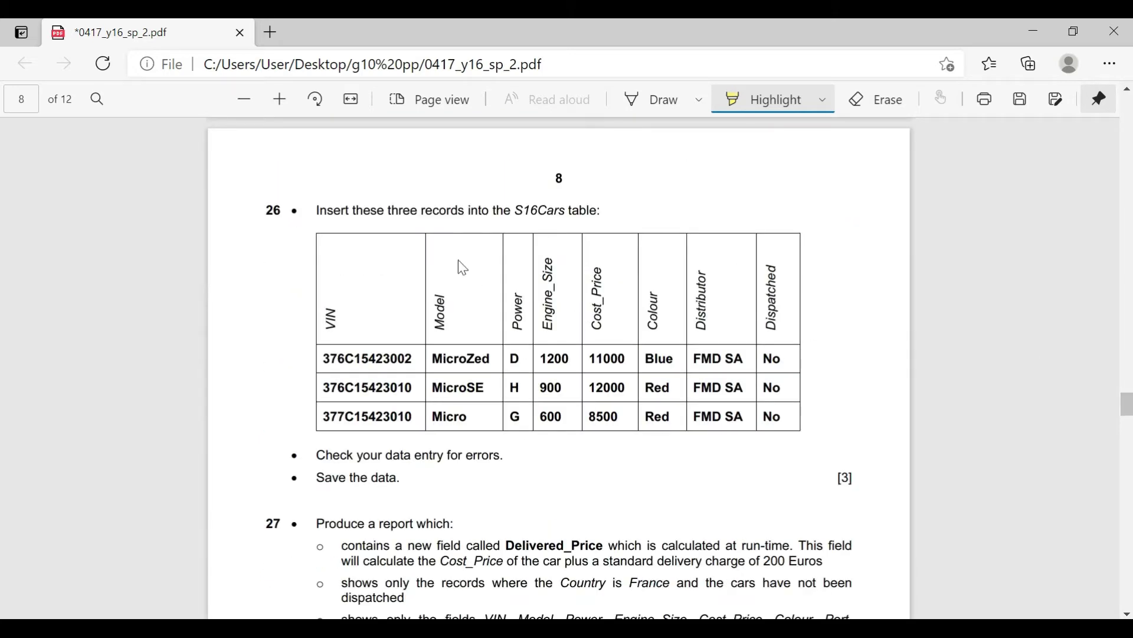
left_click_drag(319, 211, 412, 210)
left_click_drag(342, 211, 610, 203)
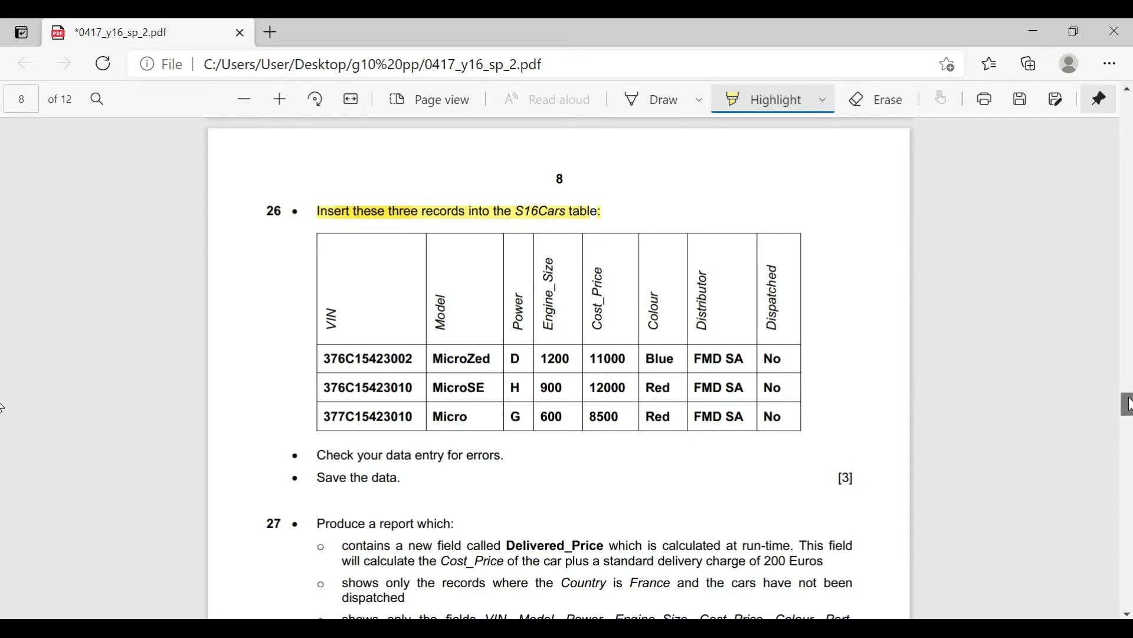
scroll(1128, 401, "down", 1)
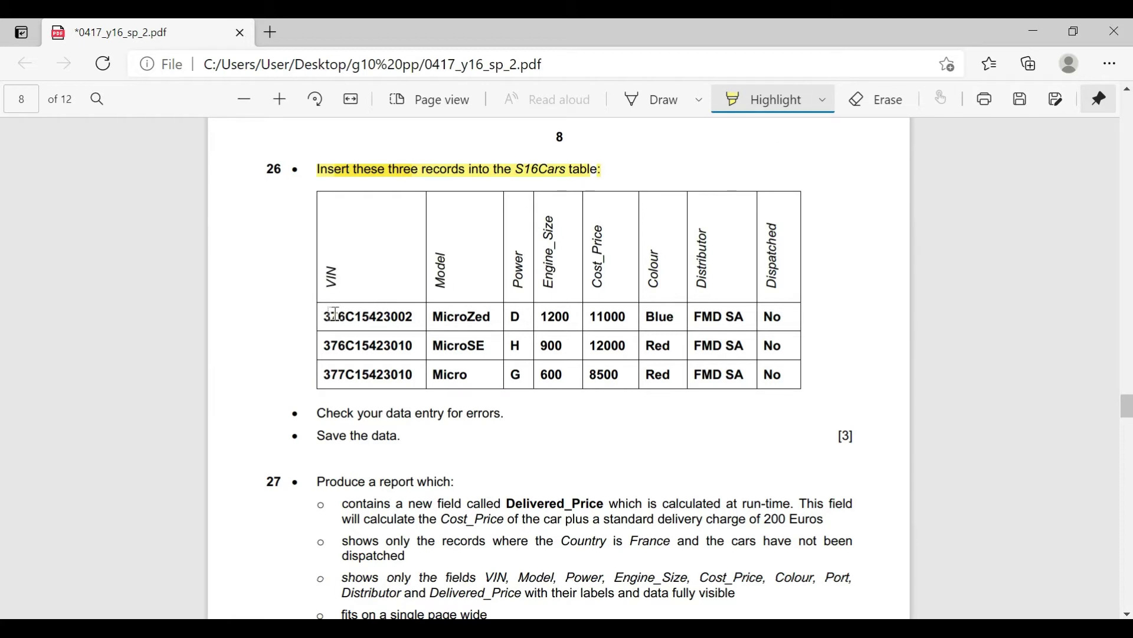
key("alt+Tab")
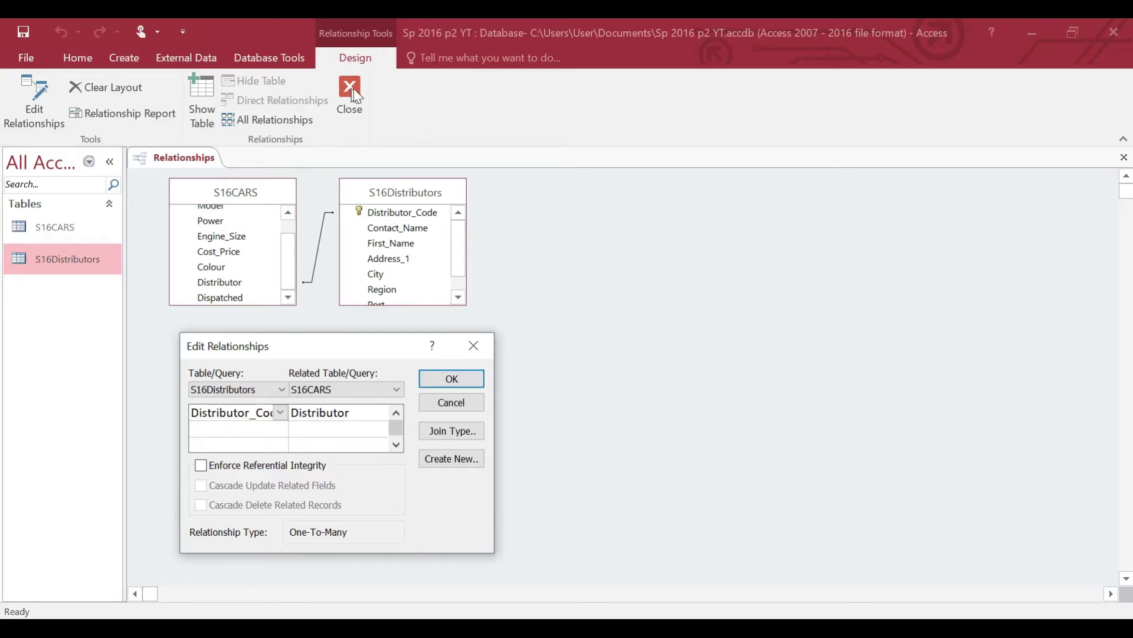
Confirm the relationship, then save and close the Relationships layout
left_click(462, 385)
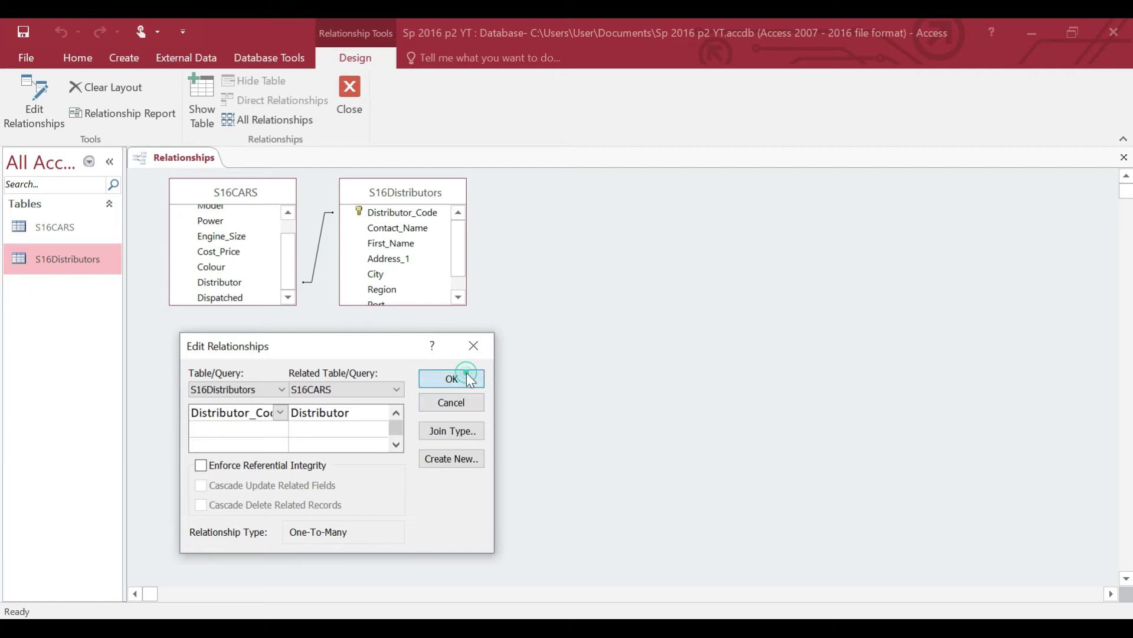
right_click(171, 160)
left_click(183, 169)
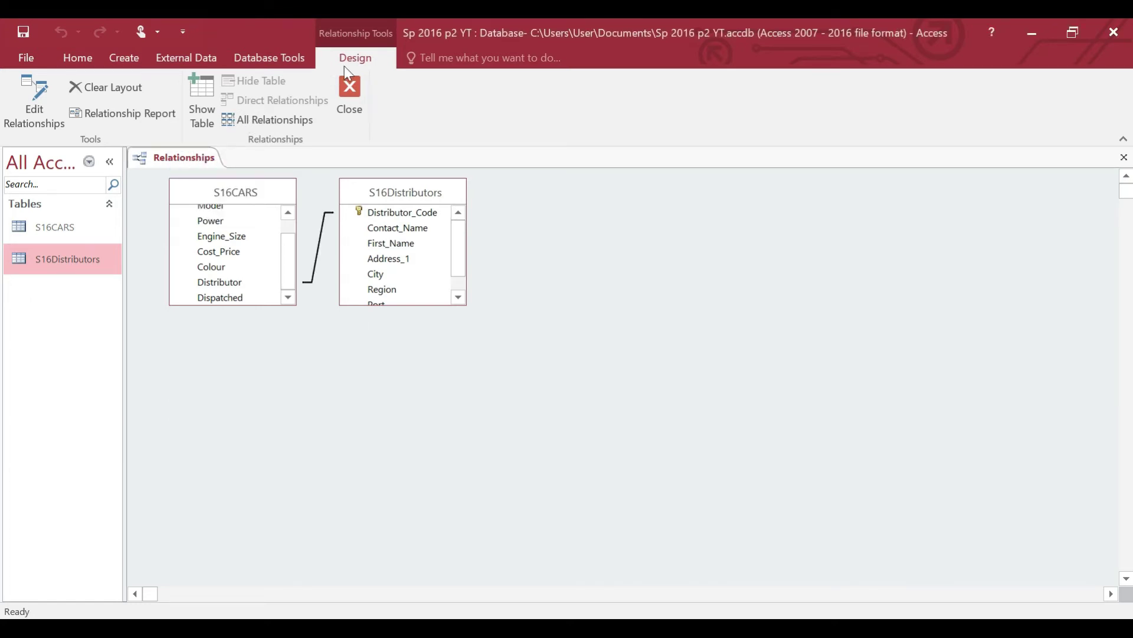
left_click(350, 94)
Open the S16CARS table's datasheet
left_click(77, 229)
left_click(77, 260)
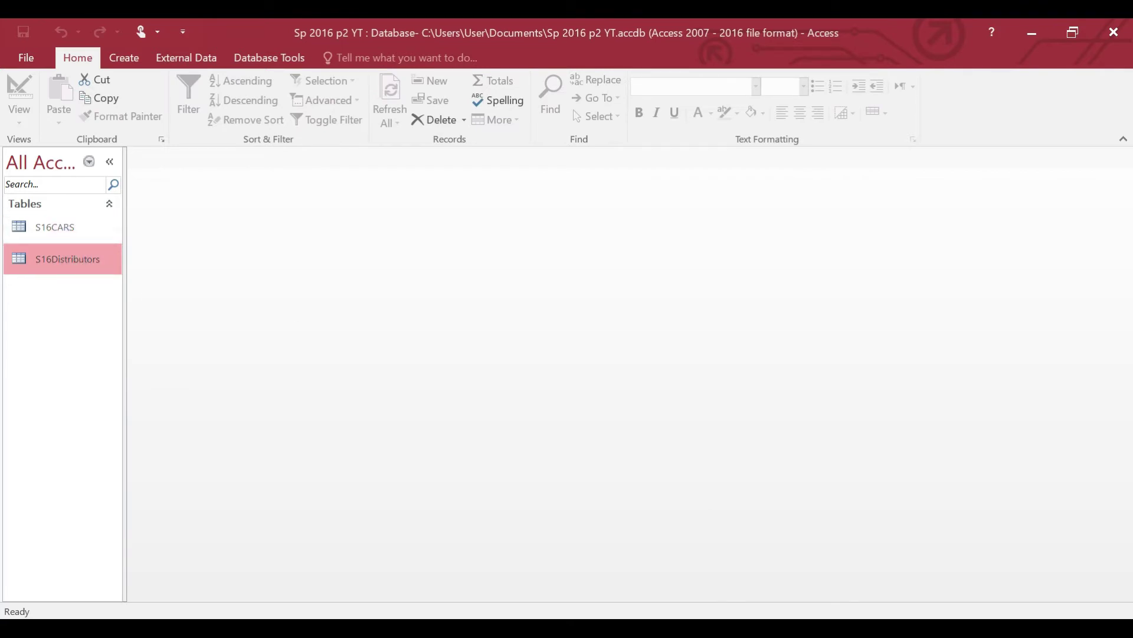
key("alt+Tab")
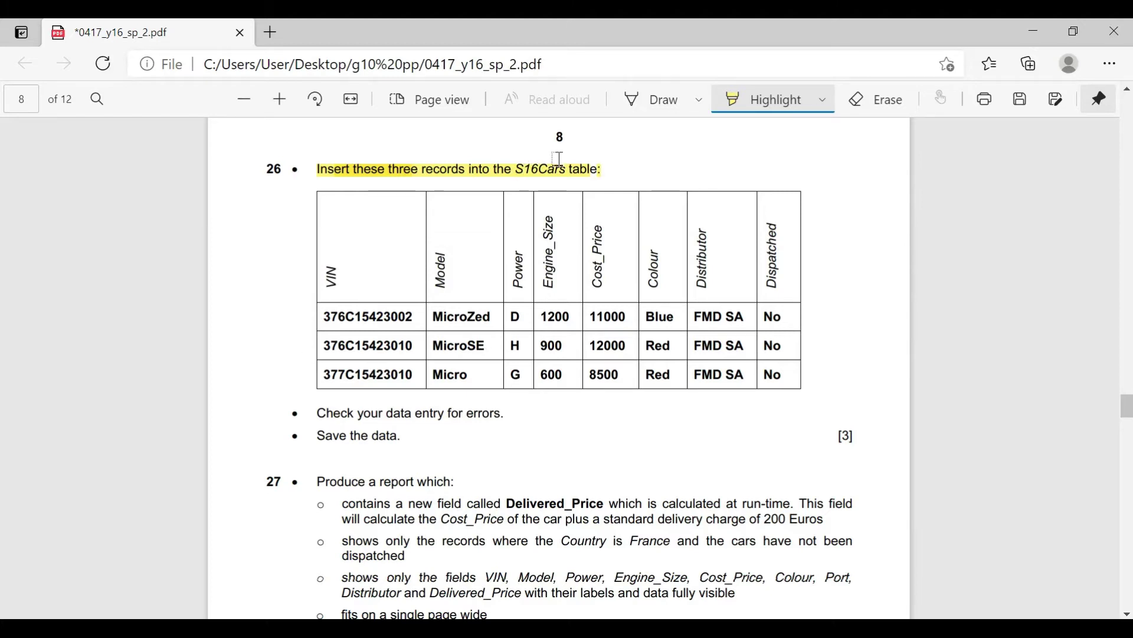
key("alt+Tab")
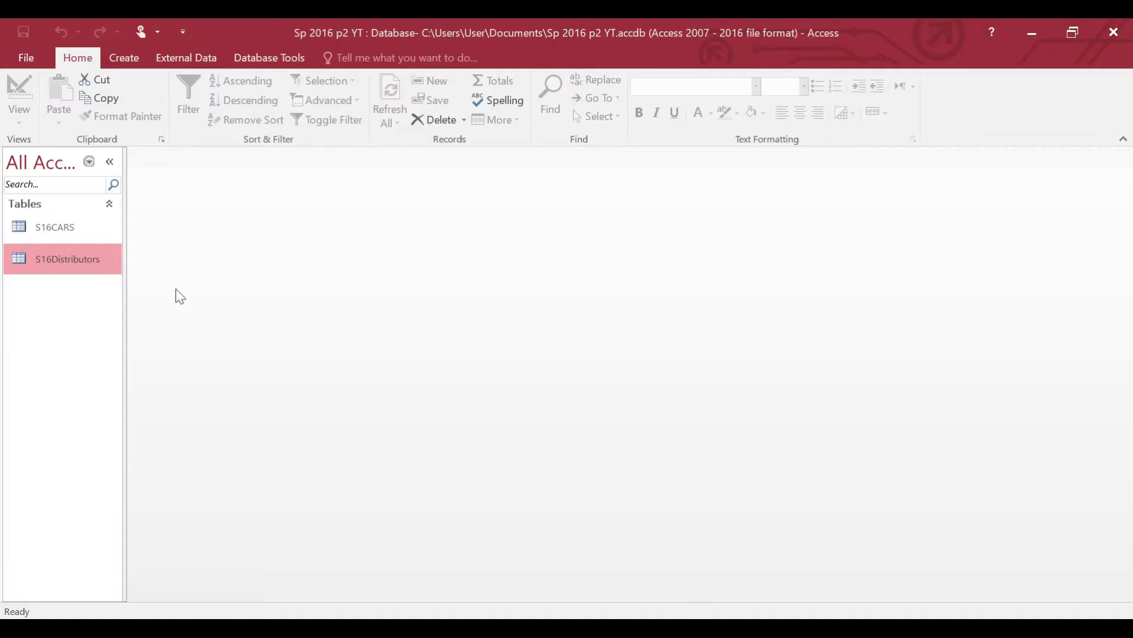
left_click(82, 221)
double_click(82, 221)
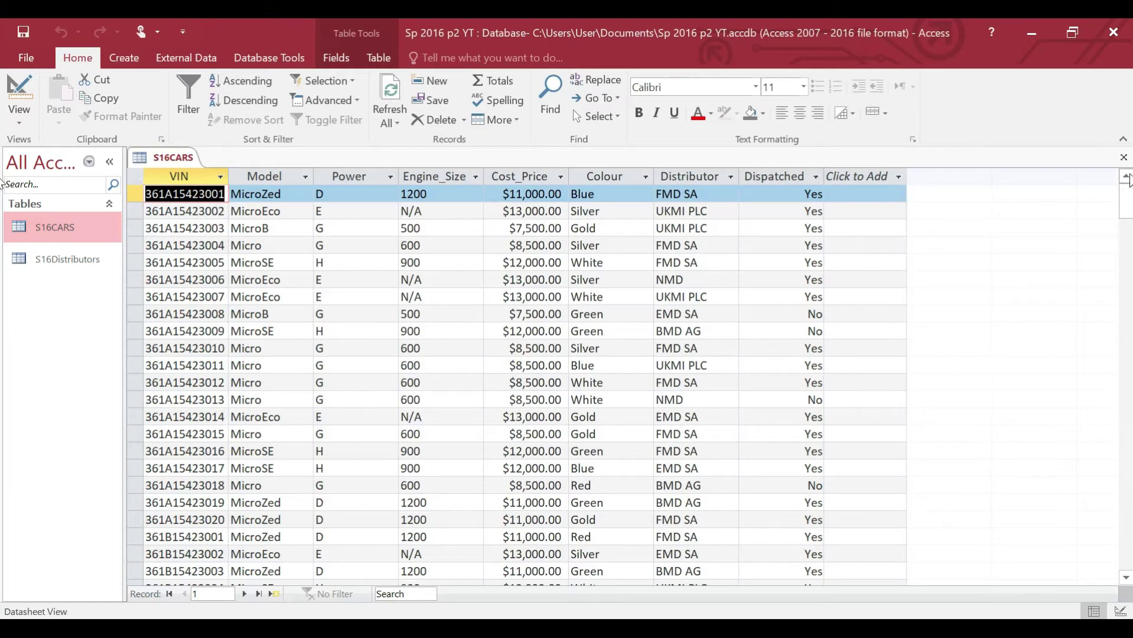
Scroll past the 837 car records and start a blank new record
left_click_drag(1128, 213, 1129, 469)
left_click_drag(1126, 360, 1119, 544)
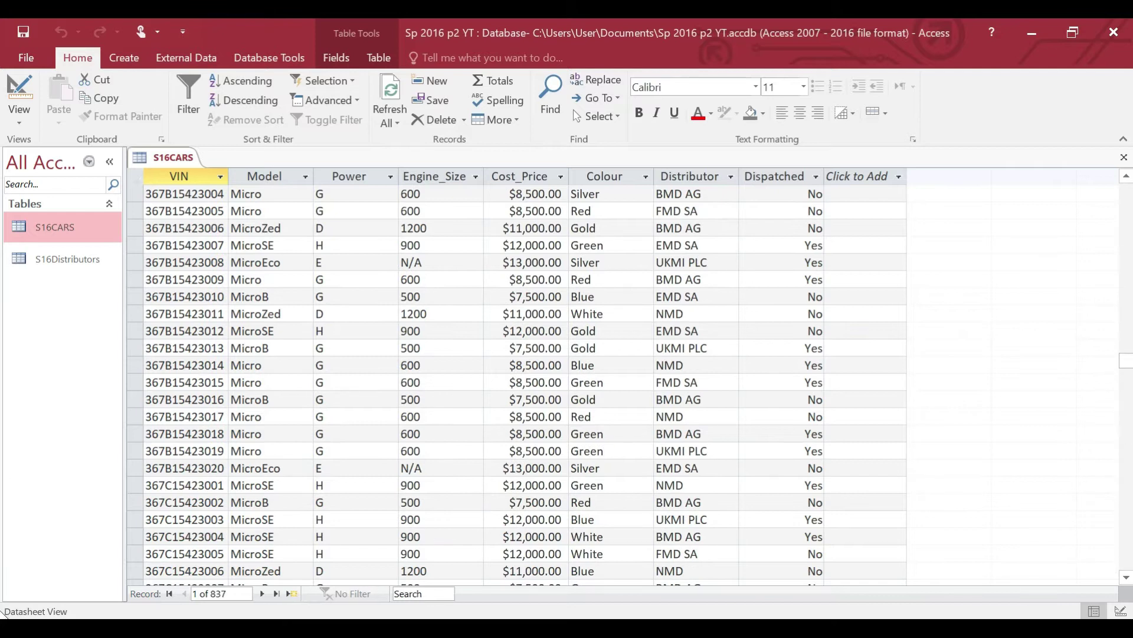
left_click(1128, 515)
left_click(1128, 514)
left_click(1128, 515)
left_click(1128, 515)
left_click(1128, 515)
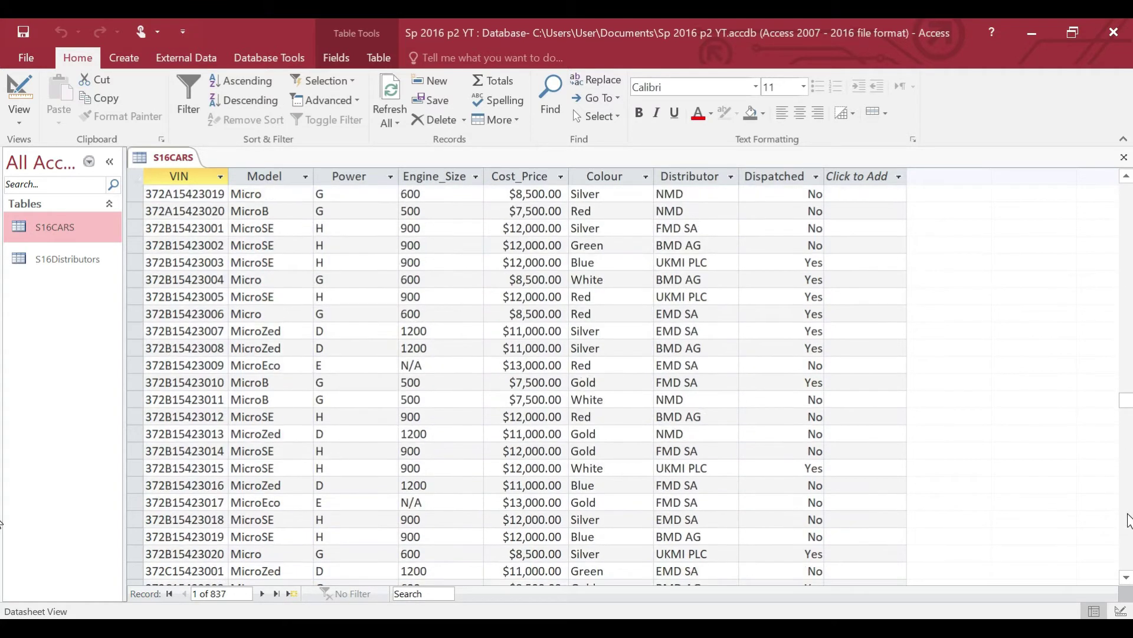
left_click(1128, 515)
left_click(1128, 514)
left_click_drag(1129, 463, 1130, 582)
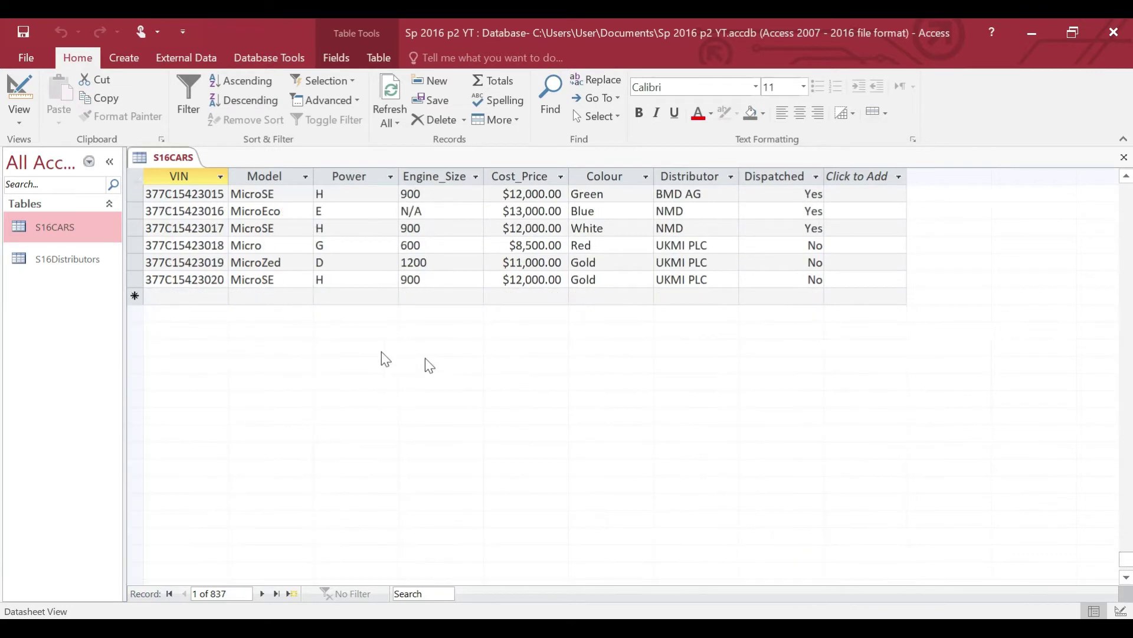
left_click(166, 297)
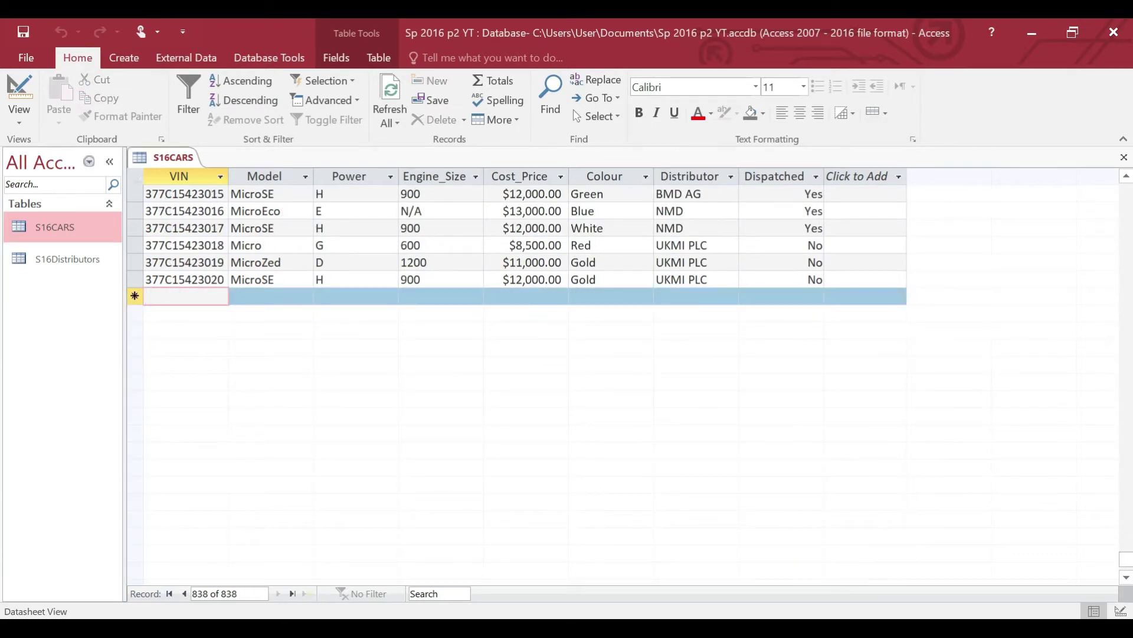
key("alt+Tab")
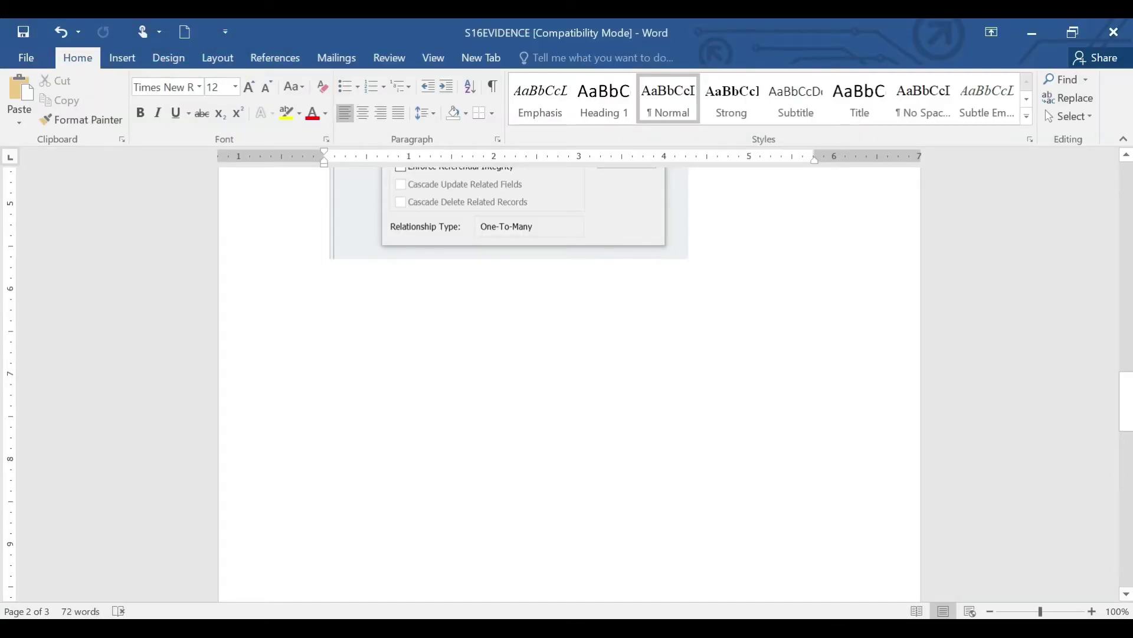
key("alt+Tab")
Copy the VIN 376C15423002 from the question paper into the new record
left_click(750, 105)
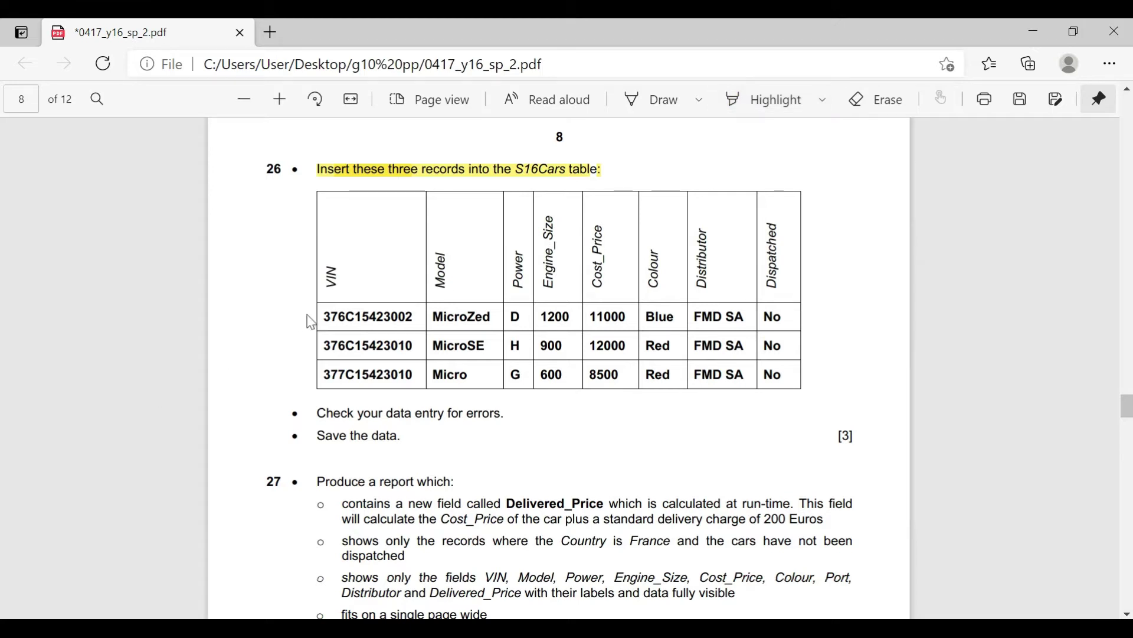
left_click_drag(319, 314, 416, 314)
left_click(438, 314)
left_click(420, 315)
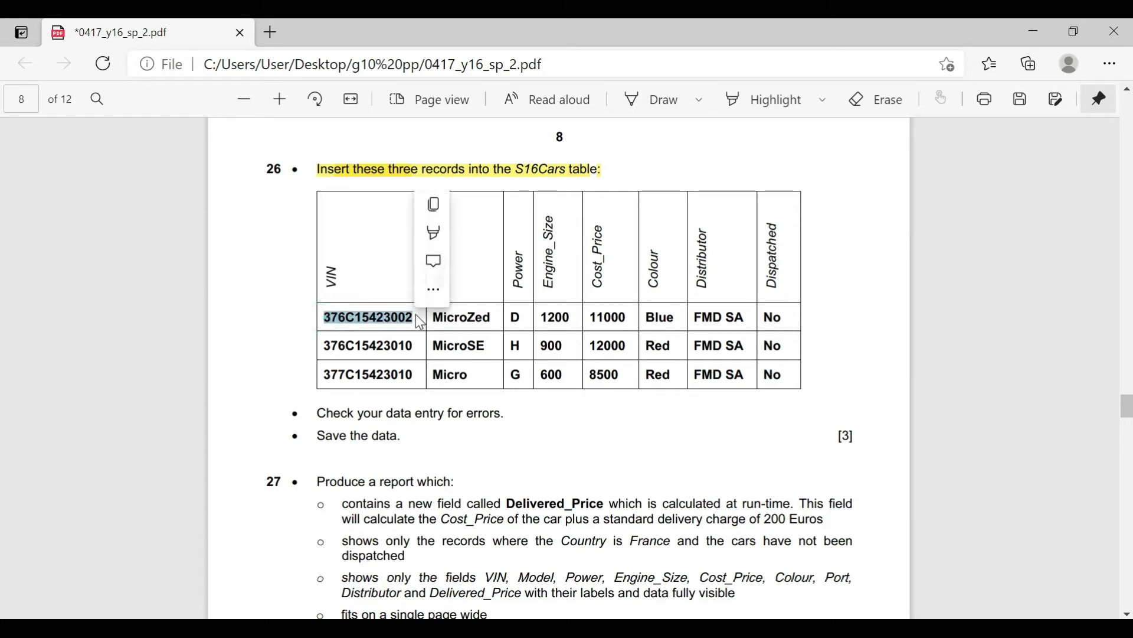
key("ctrl+c")
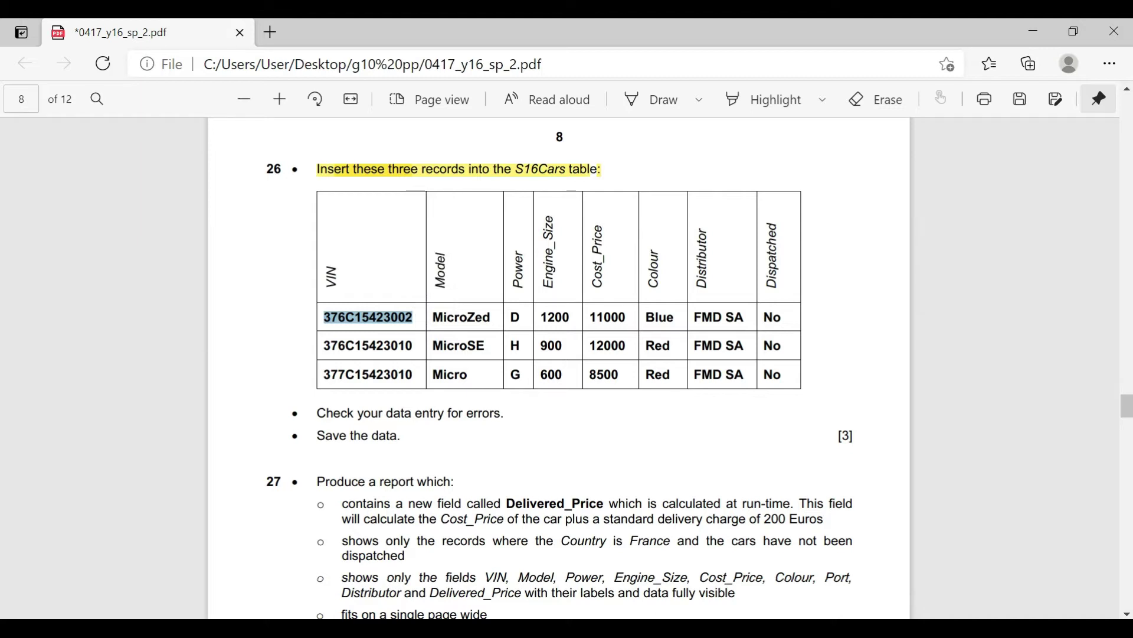
key("alt+Tab")
left_click(188, 292)
key("ctrl+v")
Copy the model name MicroZed into the new record's Model cell
left_click(249, 291)
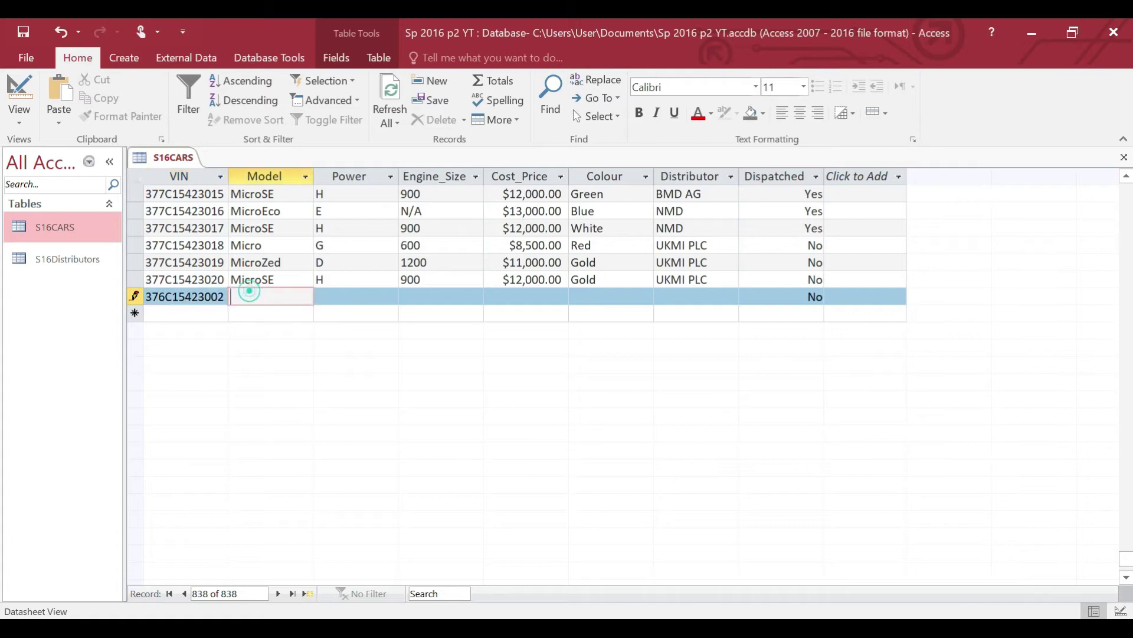
key("alt+Tab")
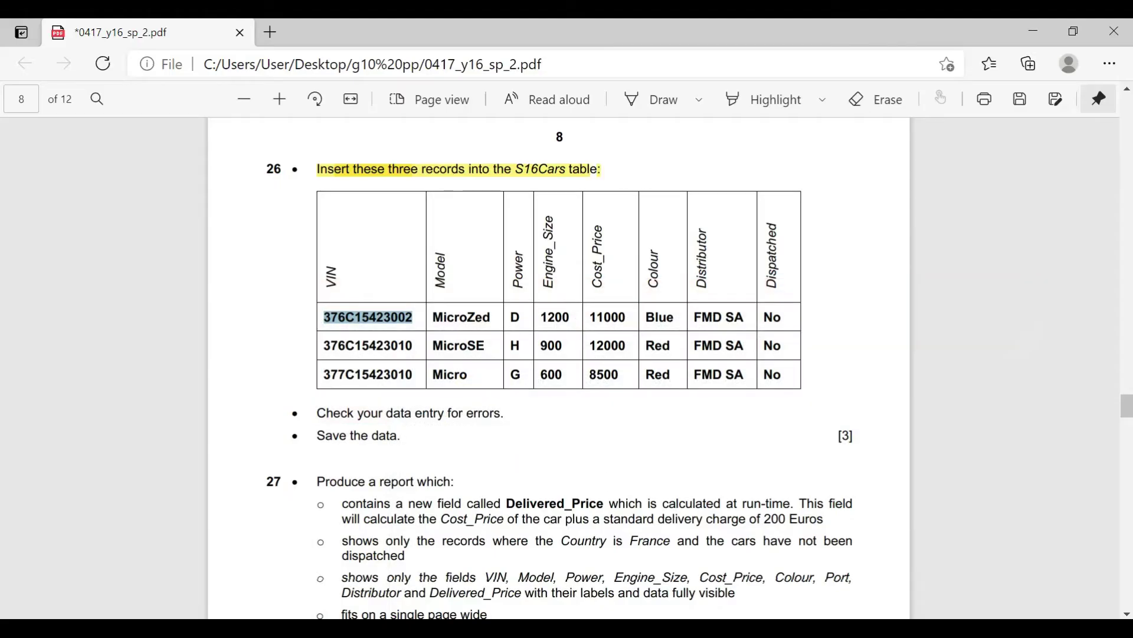
left_click_drag(431, 317, 490, 312)
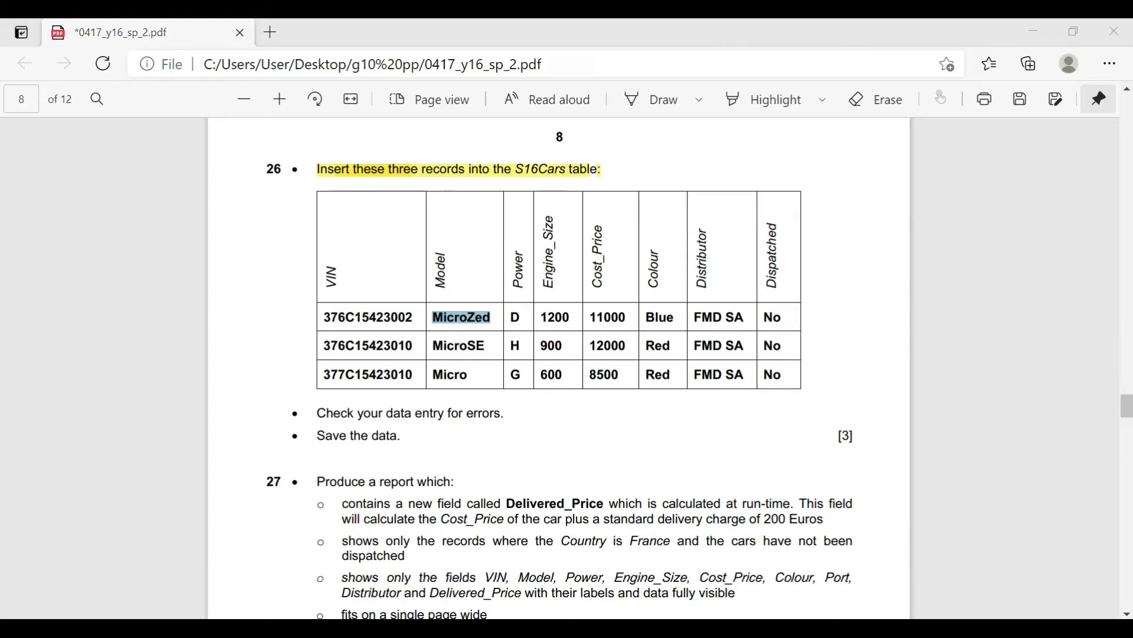
key("alt+Tab")
key("ctrl+v")
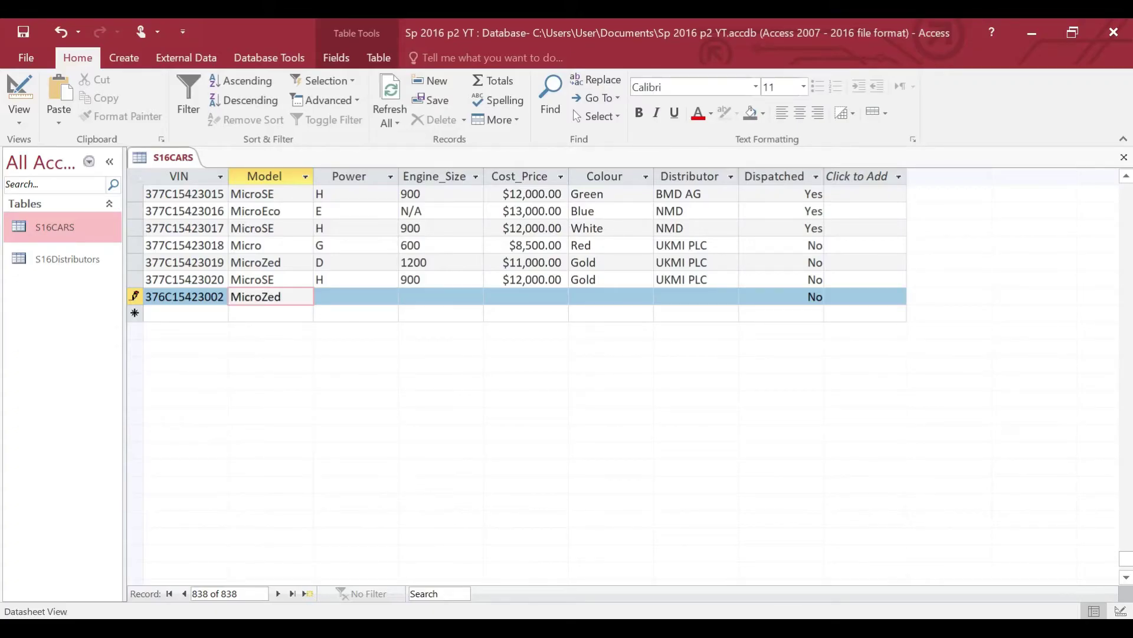
Enter Power D and Engine_Size 1200 for the new car record
left_click(354, 296)
key("alt+Tab")
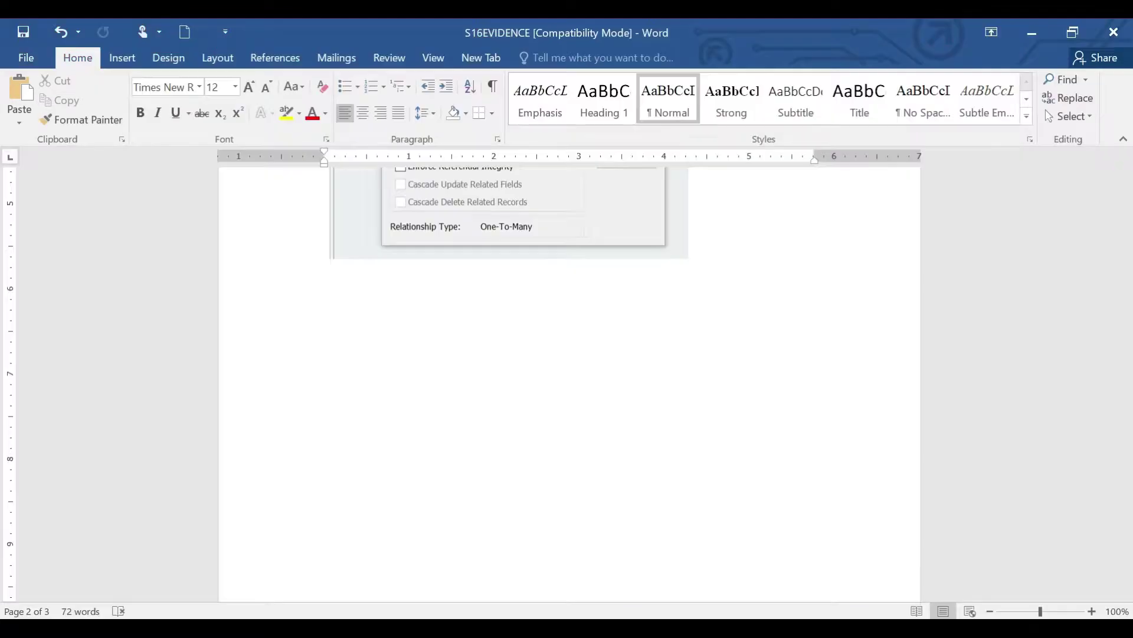
key("alt+Tab")
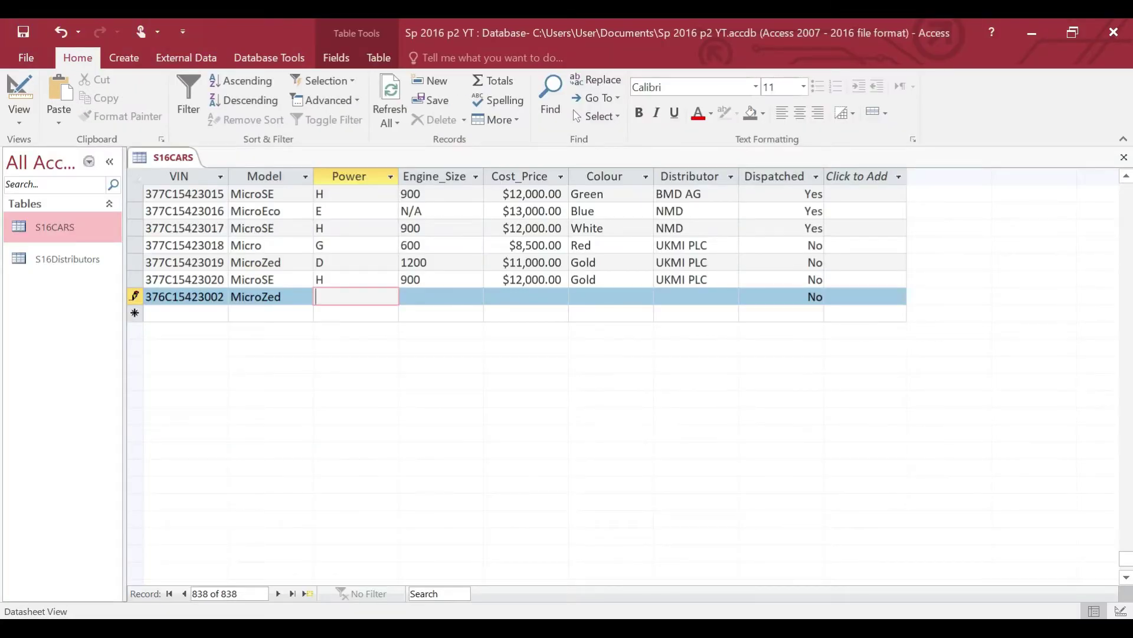
key("alt+Tab")
key("alt+Tab")
key("alt+Tab")
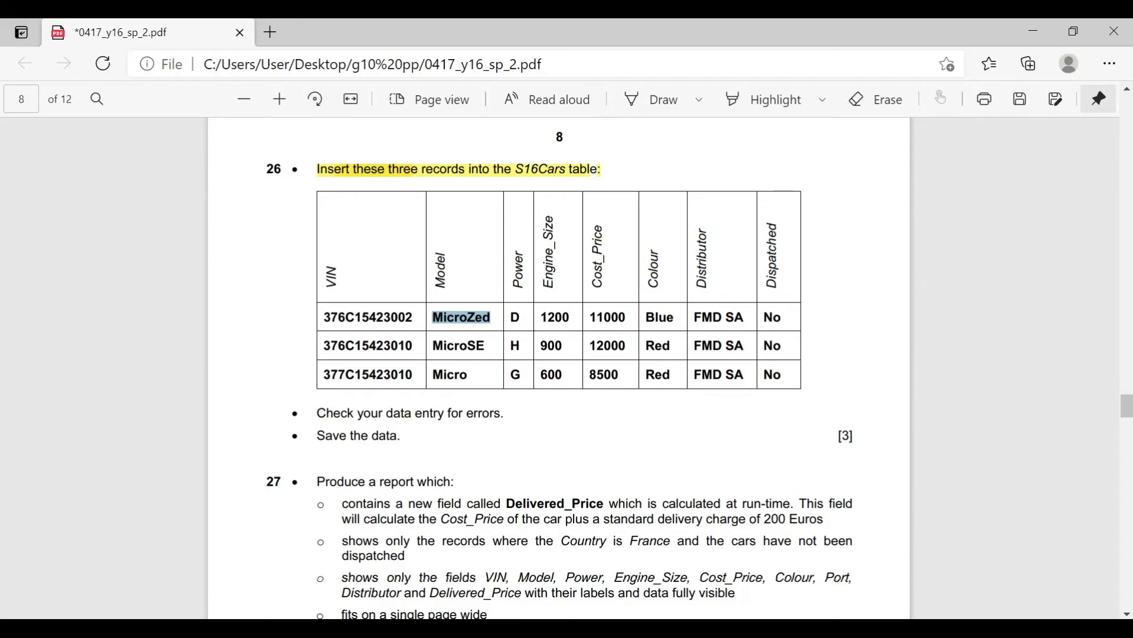
key("alt+Tab")
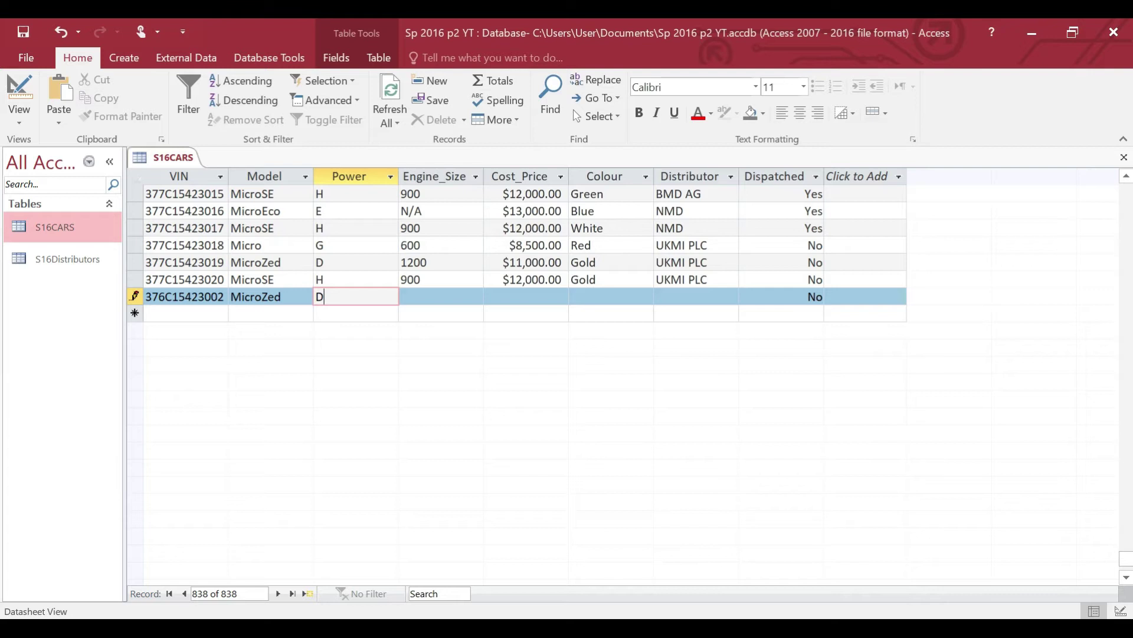
key("Tab")
key("alt+Tab")
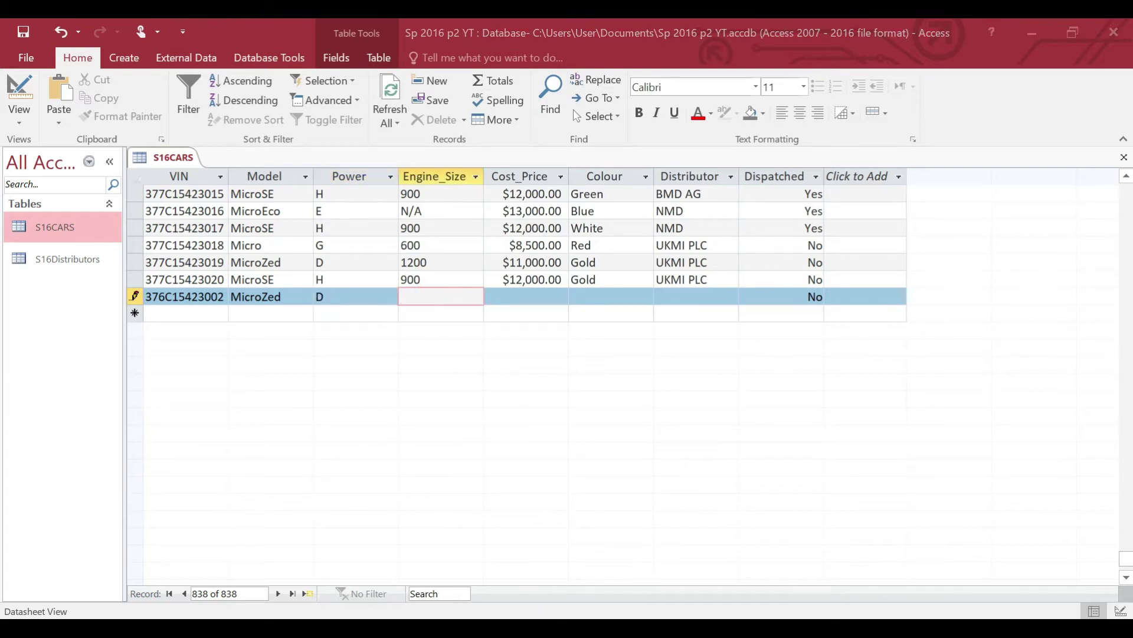
key("alt+Tab")
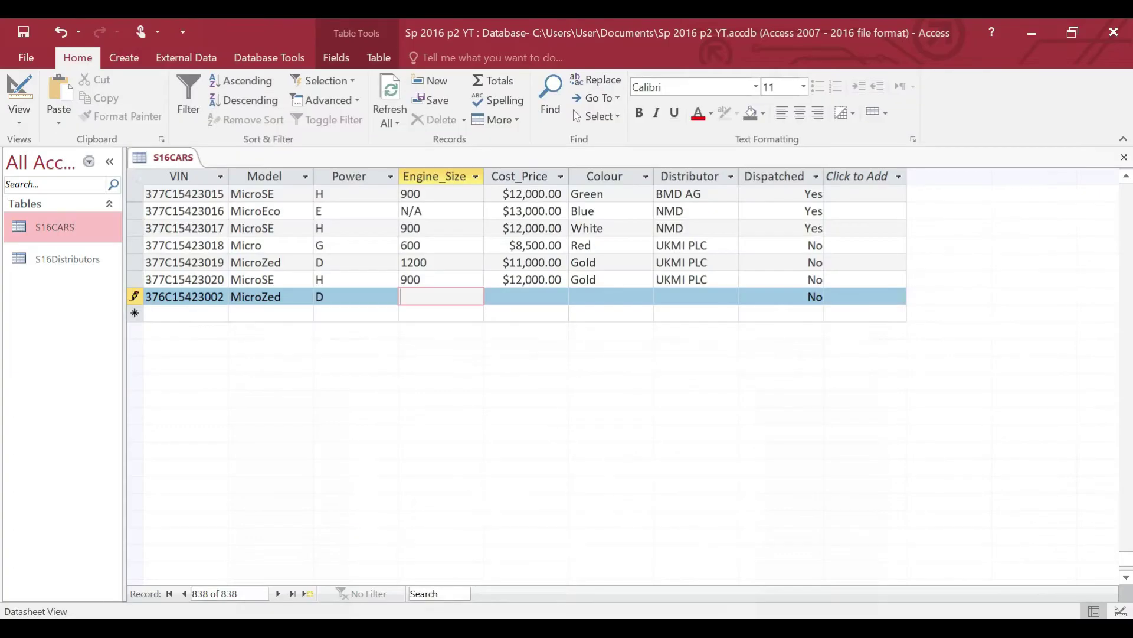
type("1200")
Enter Cost_Price $11,000 and Colour Blue for the new record
left_click(529, 294)
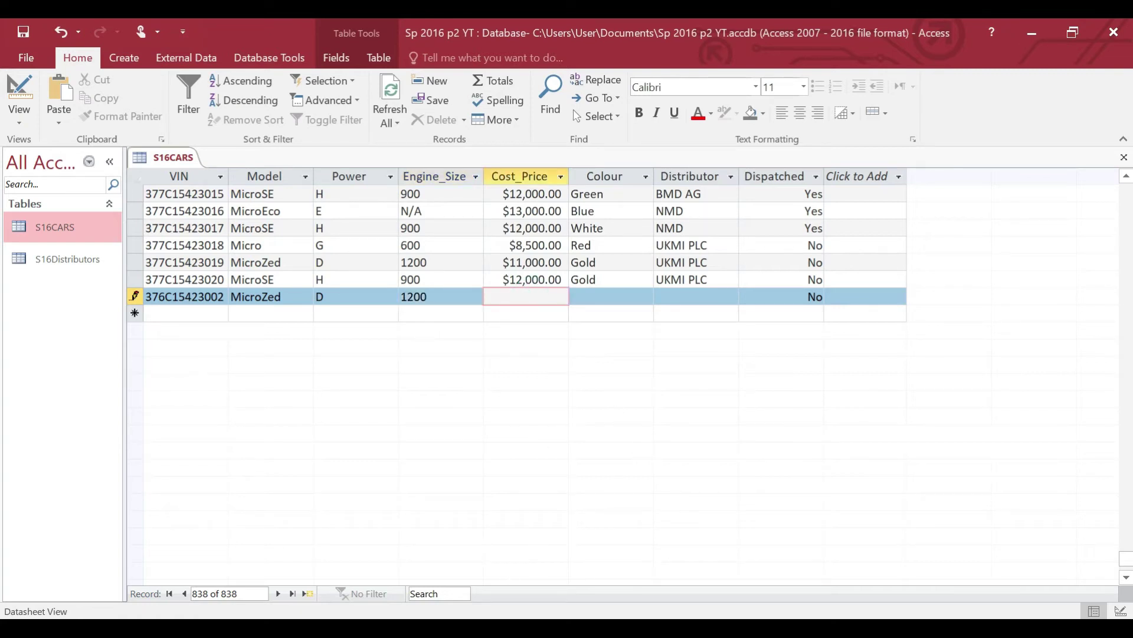
key("alt+Tab")
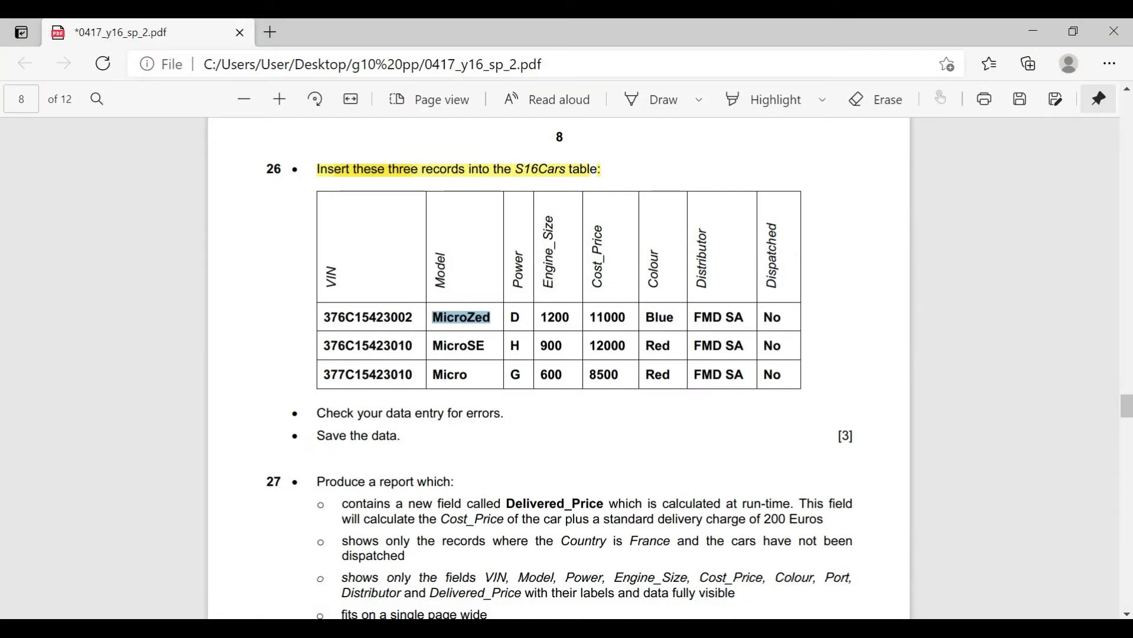
key("alt+Tab")
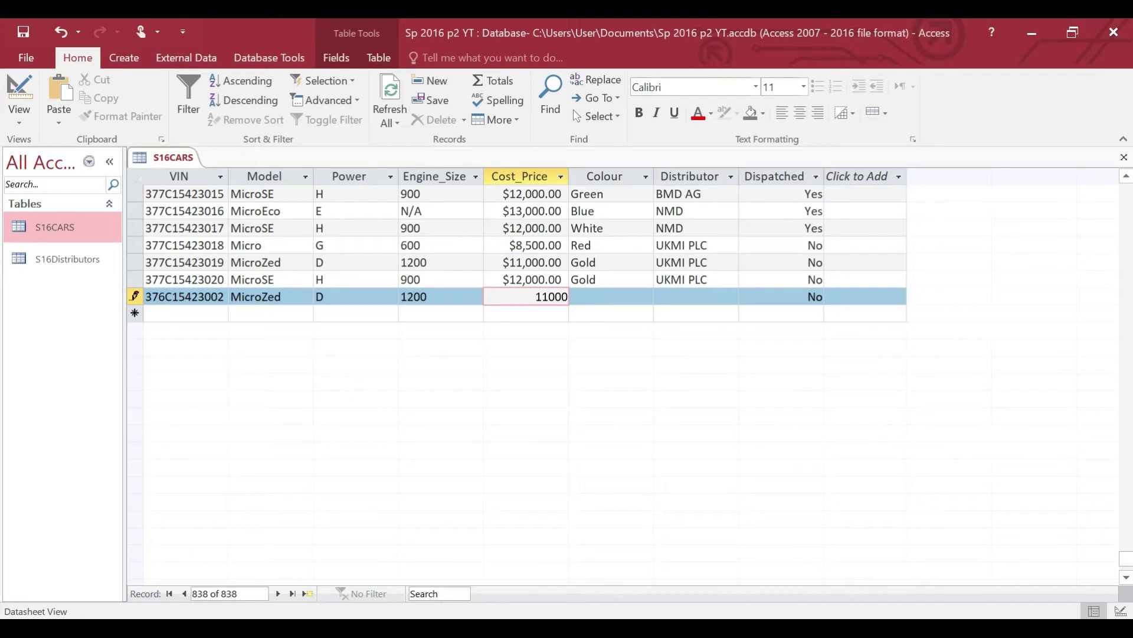
left_click(587, 297)
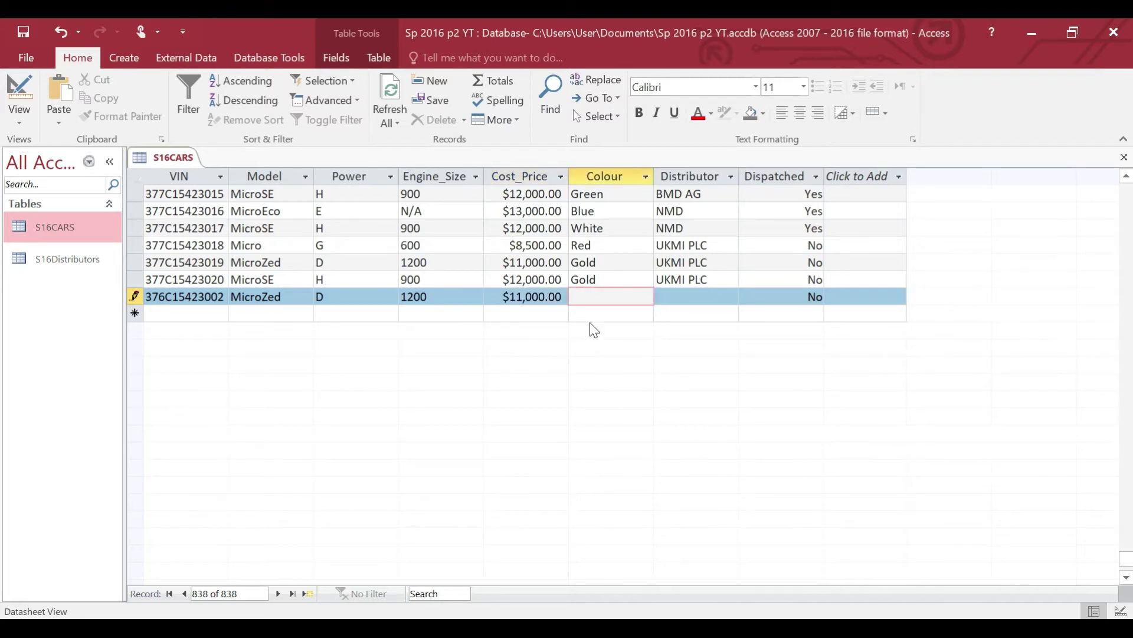
key("alt+Tab")
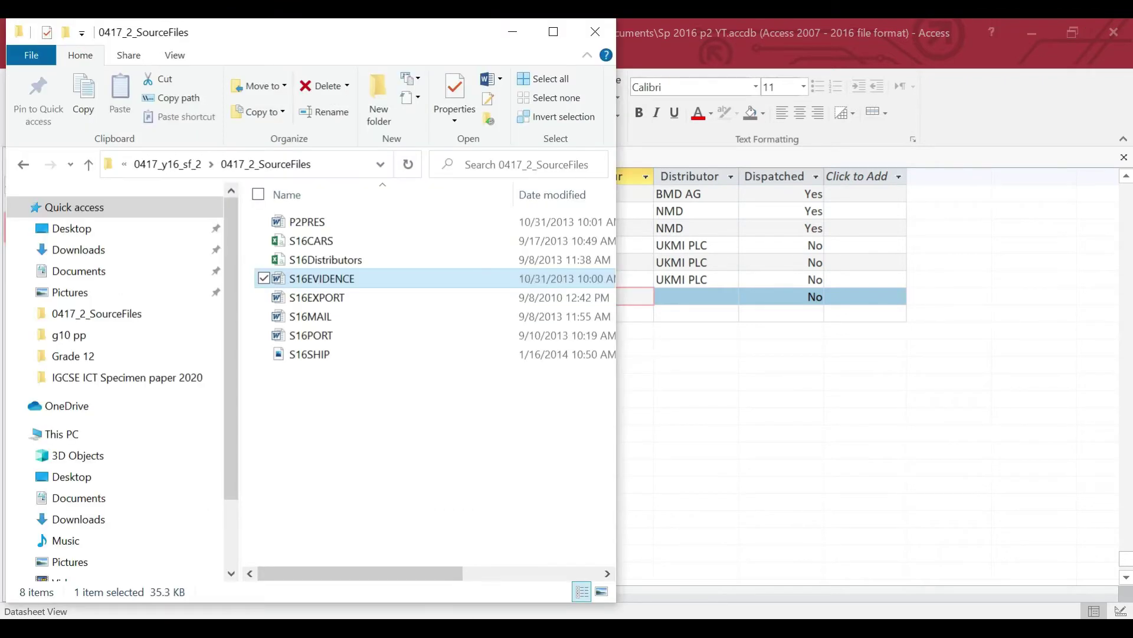
key("alt+Tab")
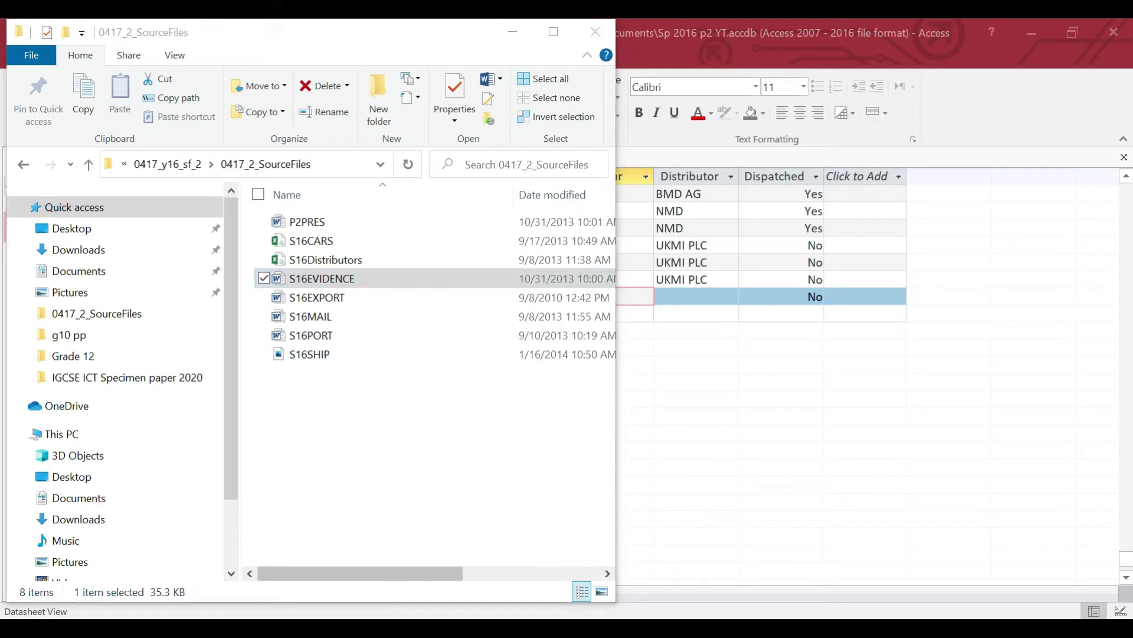
key("alt+Tab")
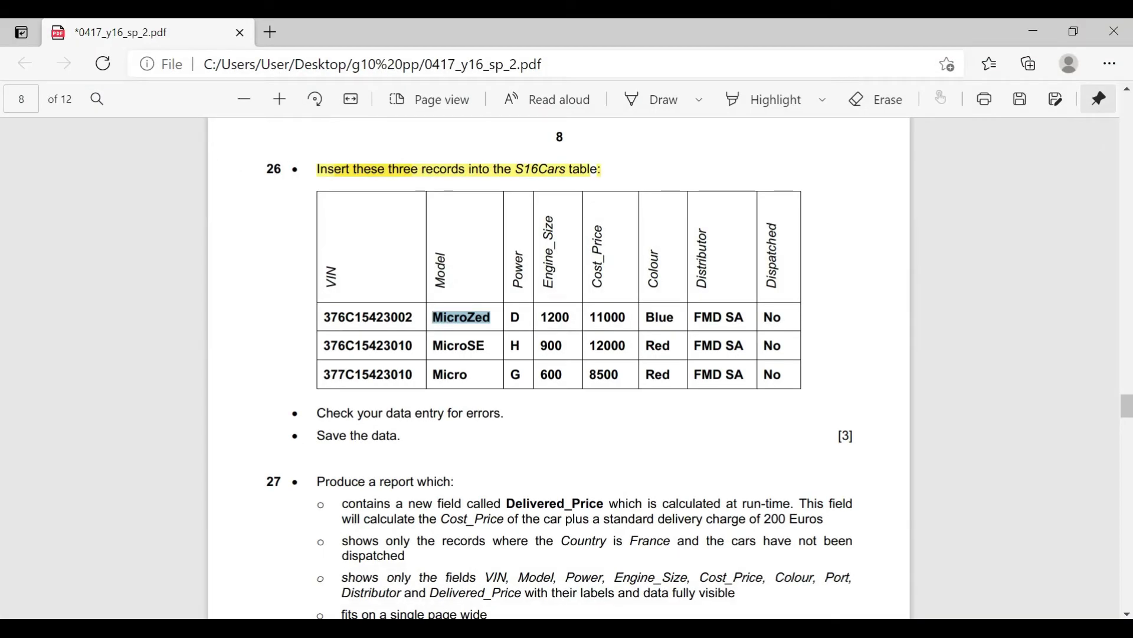
key("alt+Tab")
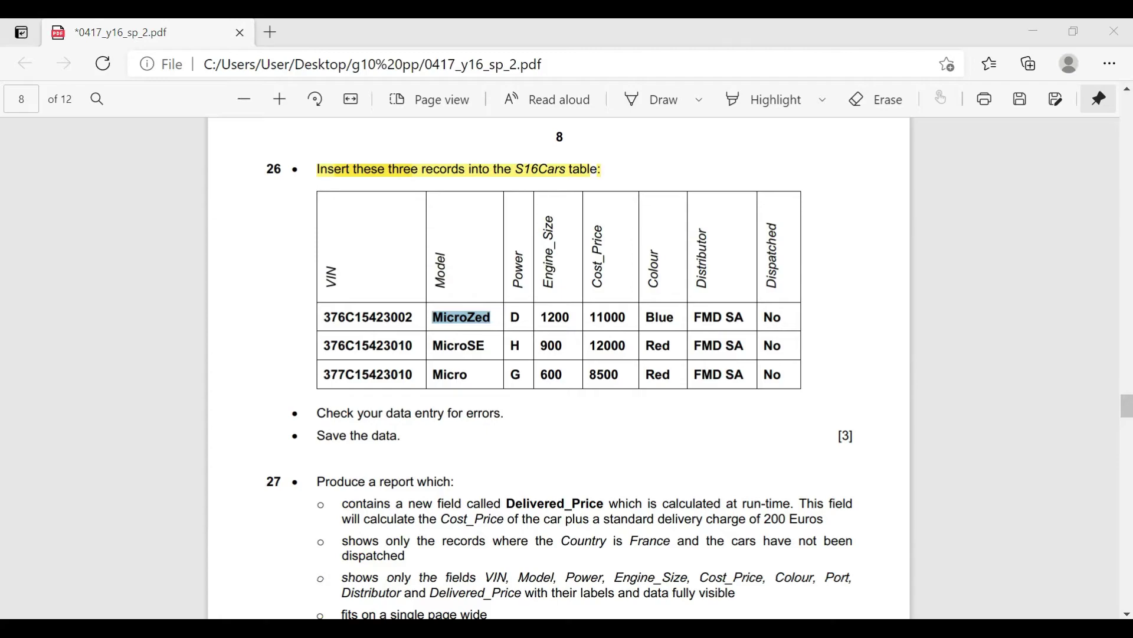
key("alt+Tab")
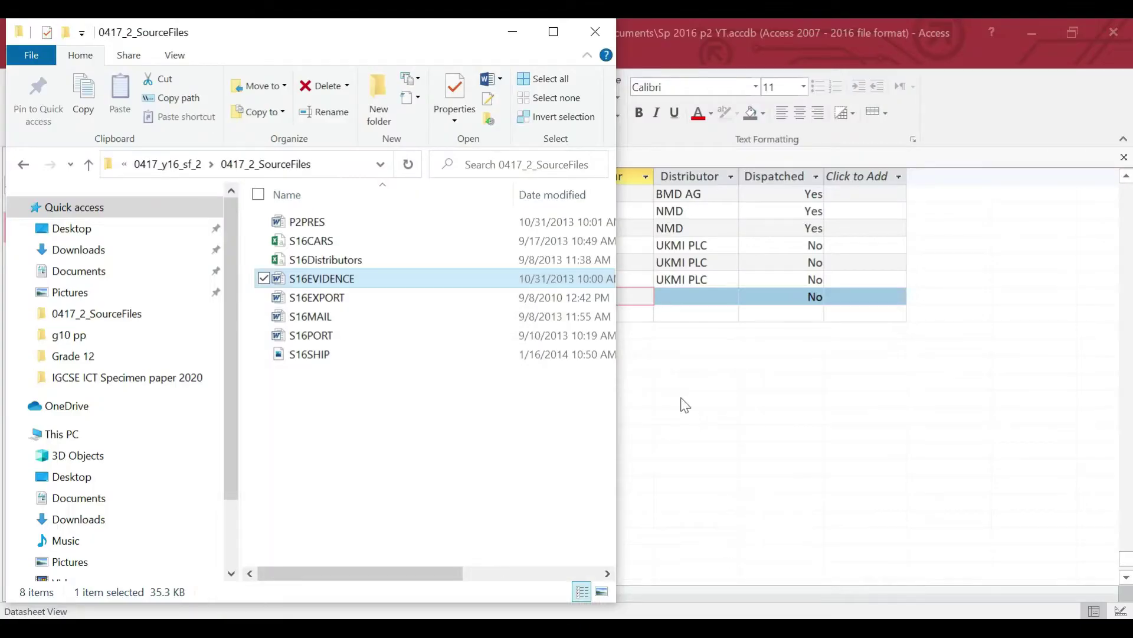
left_click(514, 33)
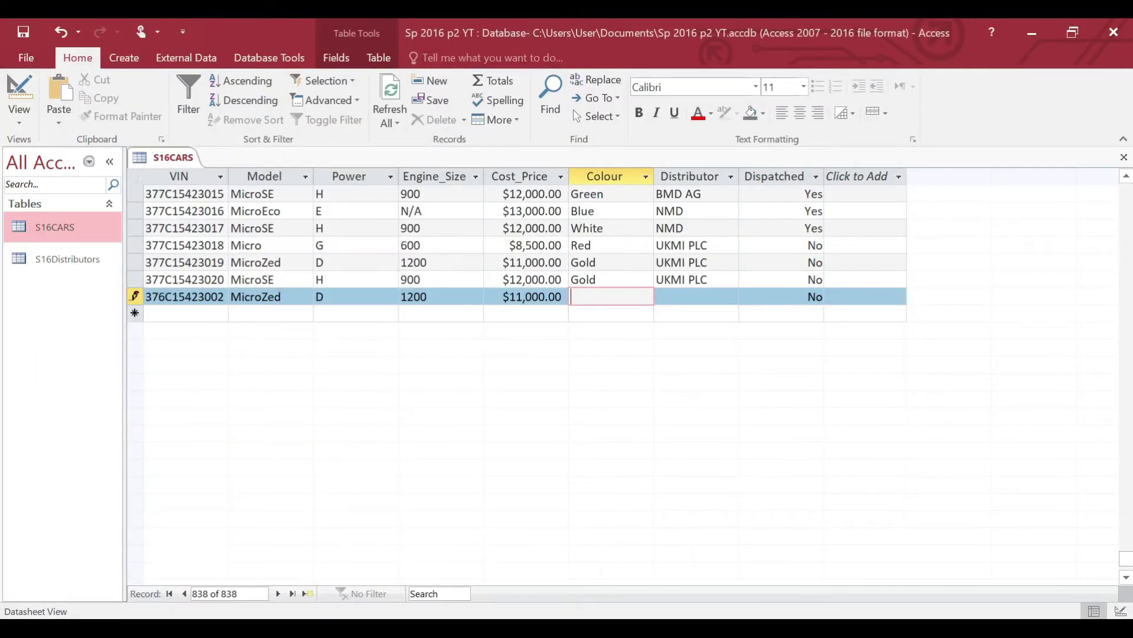
Set the distributor to FMD SA and leave Dispatched as No
left_click(680, 304)
type("FMD")
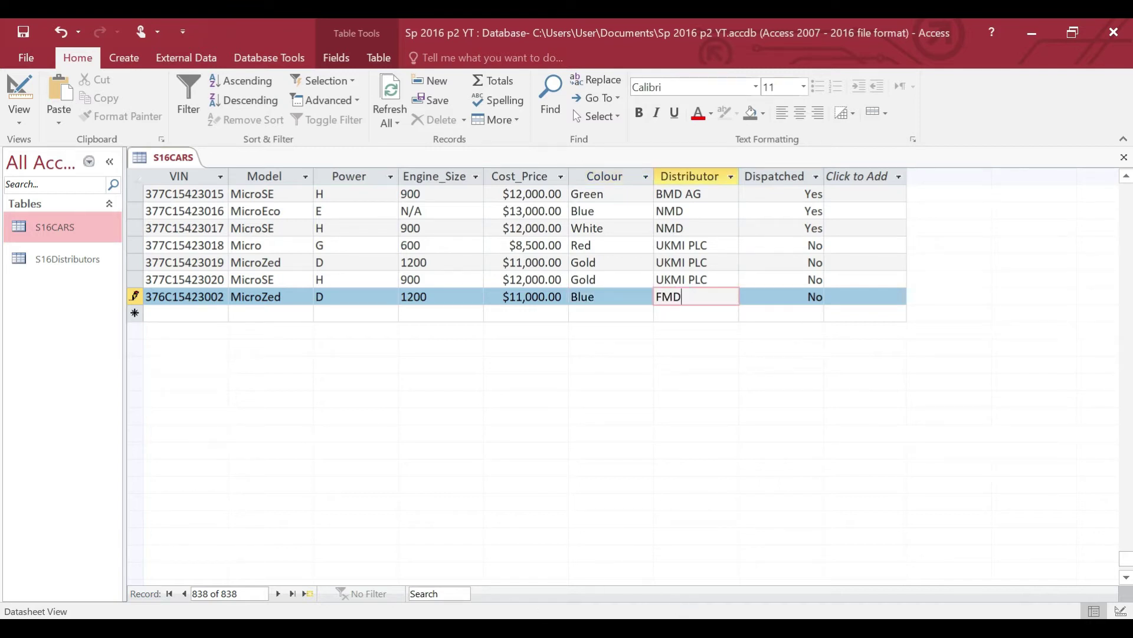
key("alt+Tab")
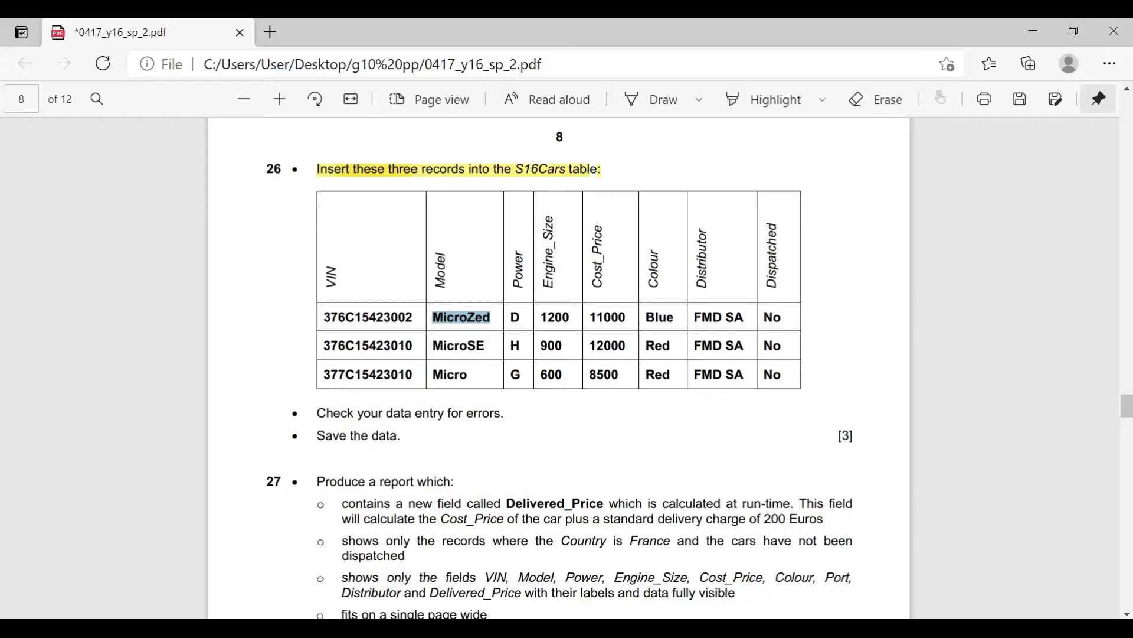
key("alt+Tab")
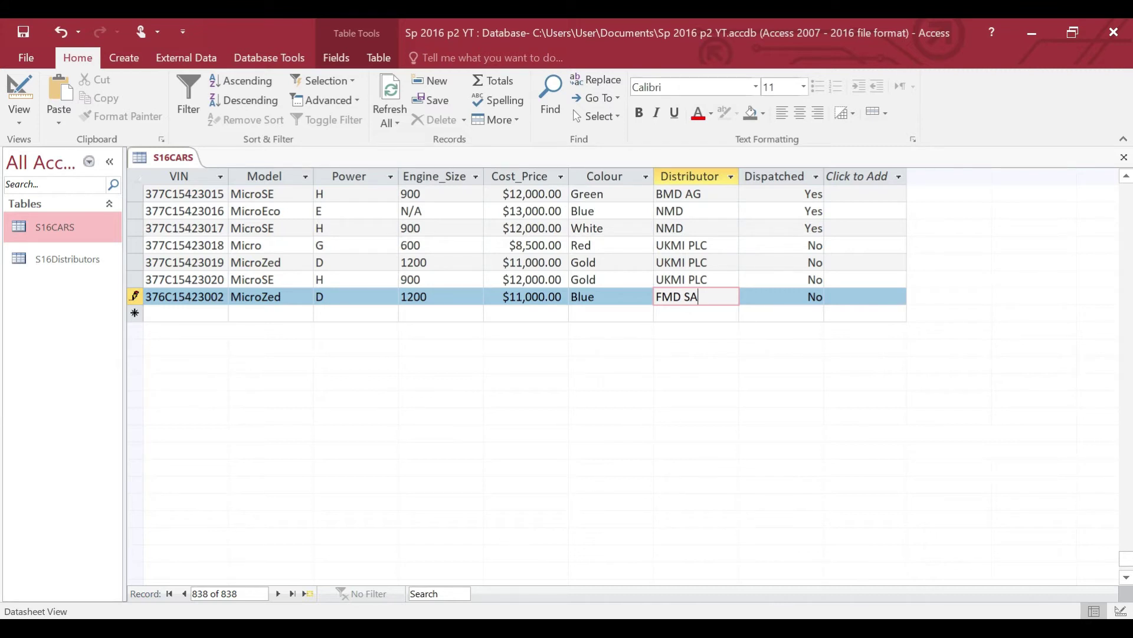
key("alt+Tab")
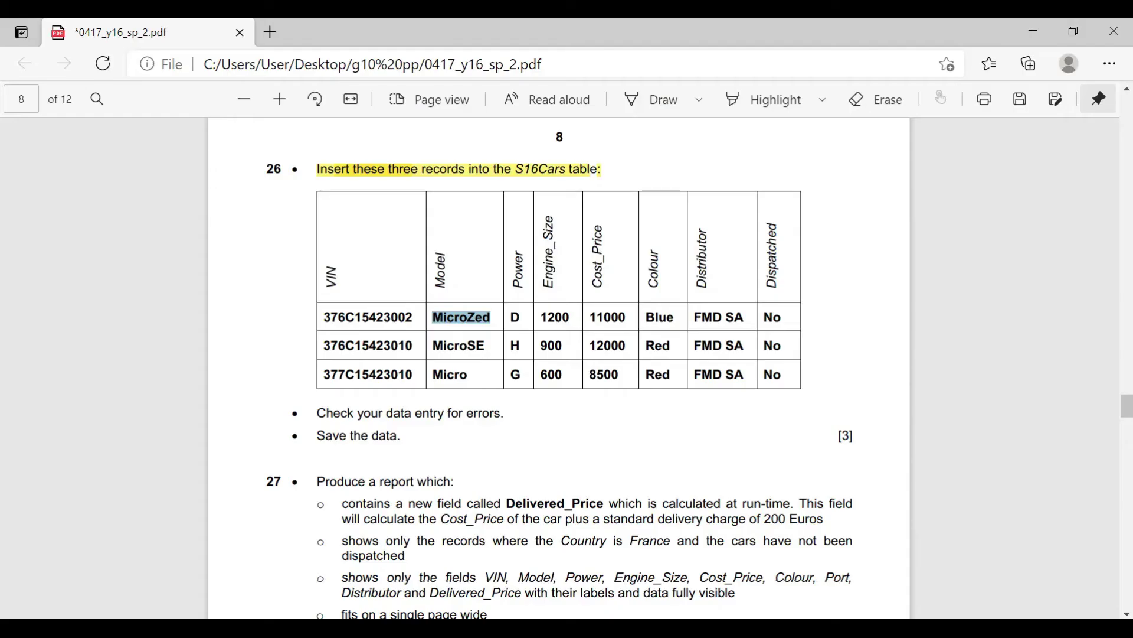
key("alt+Tab")
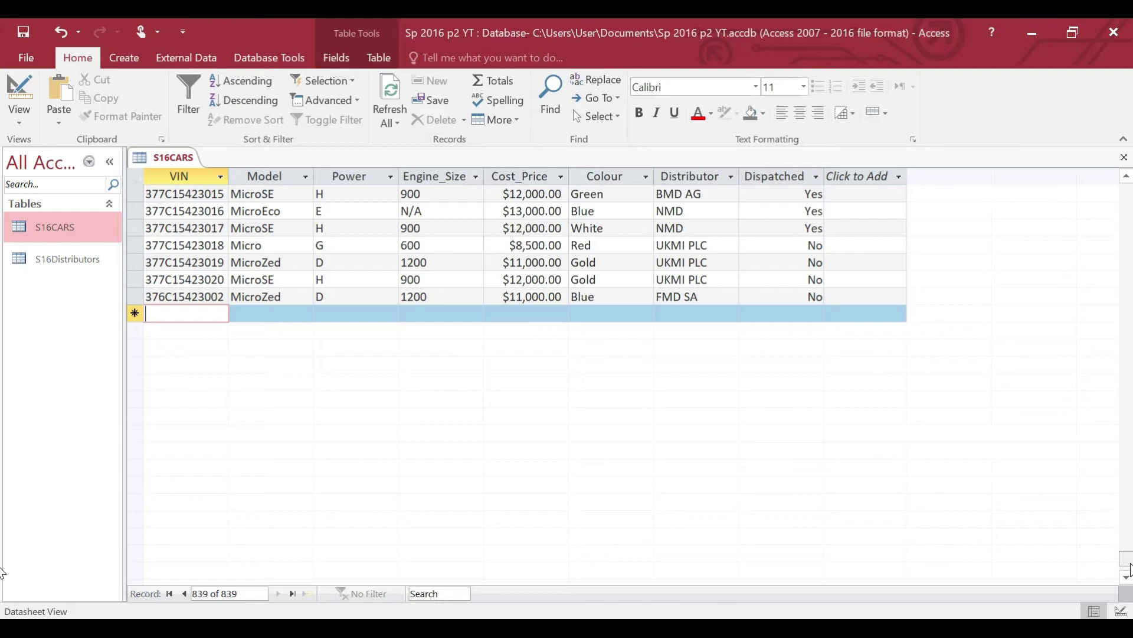
Save and close the S16CARS datasheet
left_click_drag(1127, 560, 1127, 183)
right_click(176, 158)
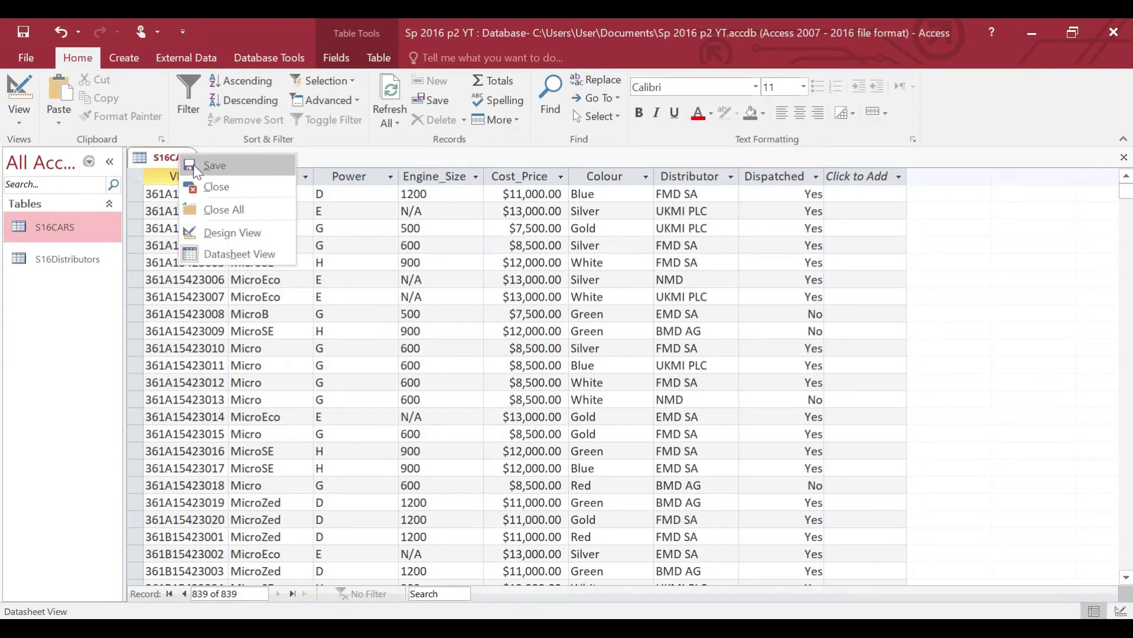
left_click(197, 163)
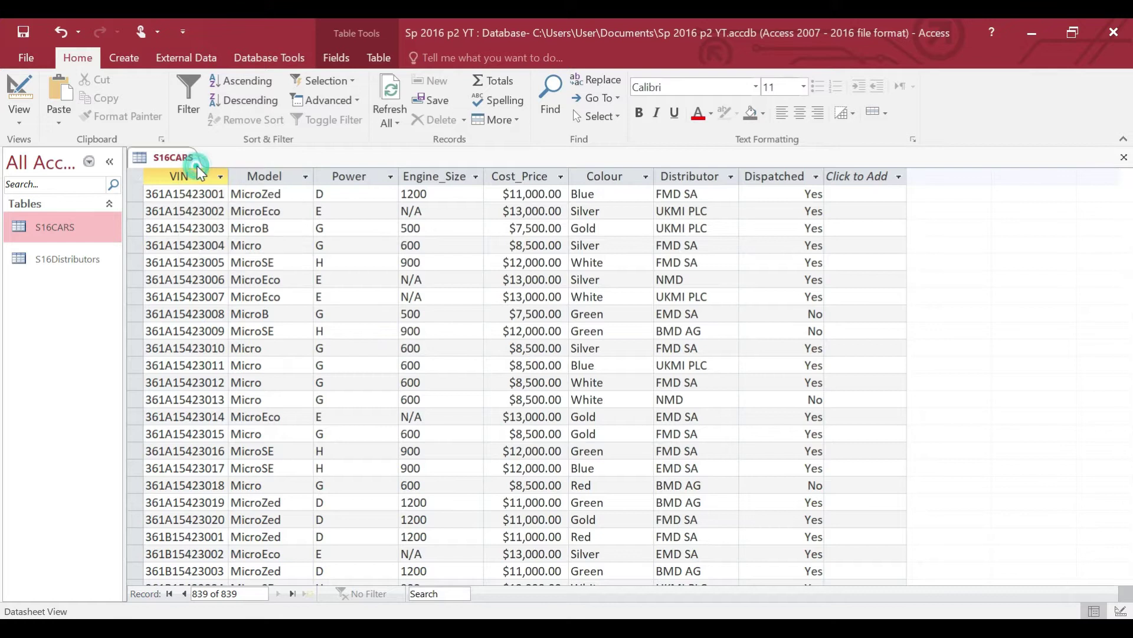
left_click(1124, 157)
Mark the MicroSE and Micro records and the 'Save the data' line in the question paper
key("alt+Tab")
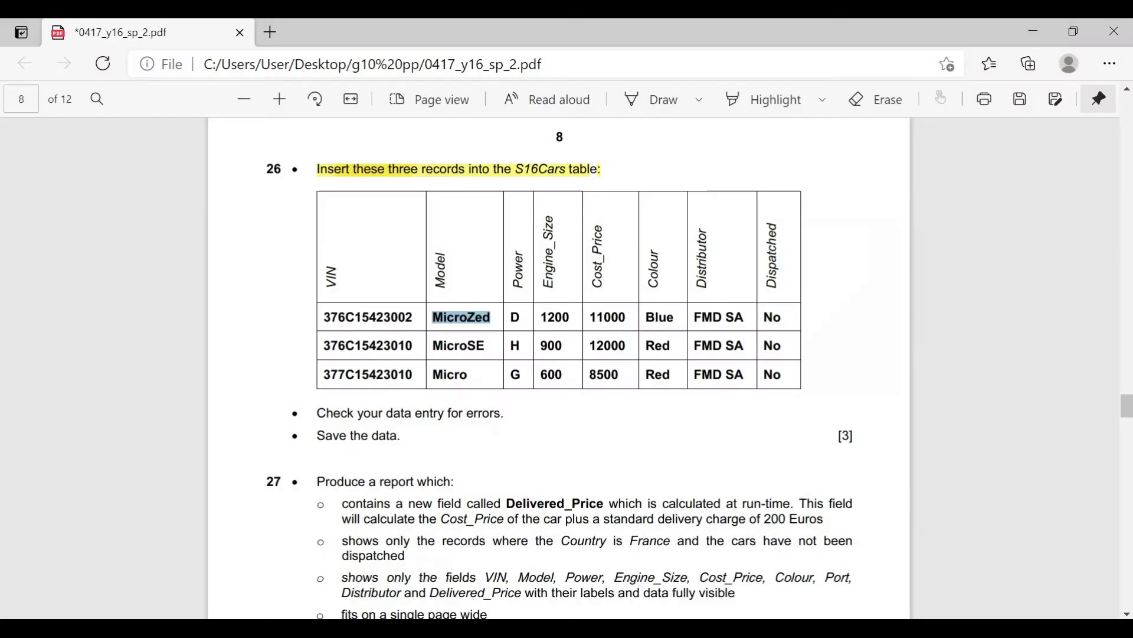
left_click(322, 344)
left_click_drag(322, 345, 786, 420)
left_click(743, 431)
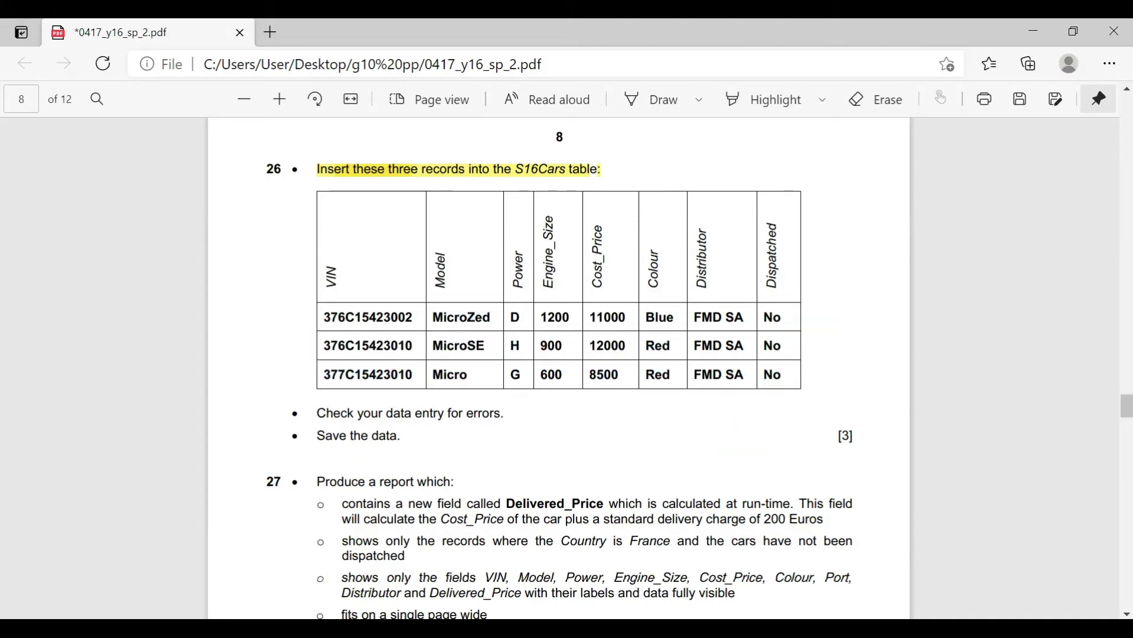
left_click_drag(313, 411, 501, 413)
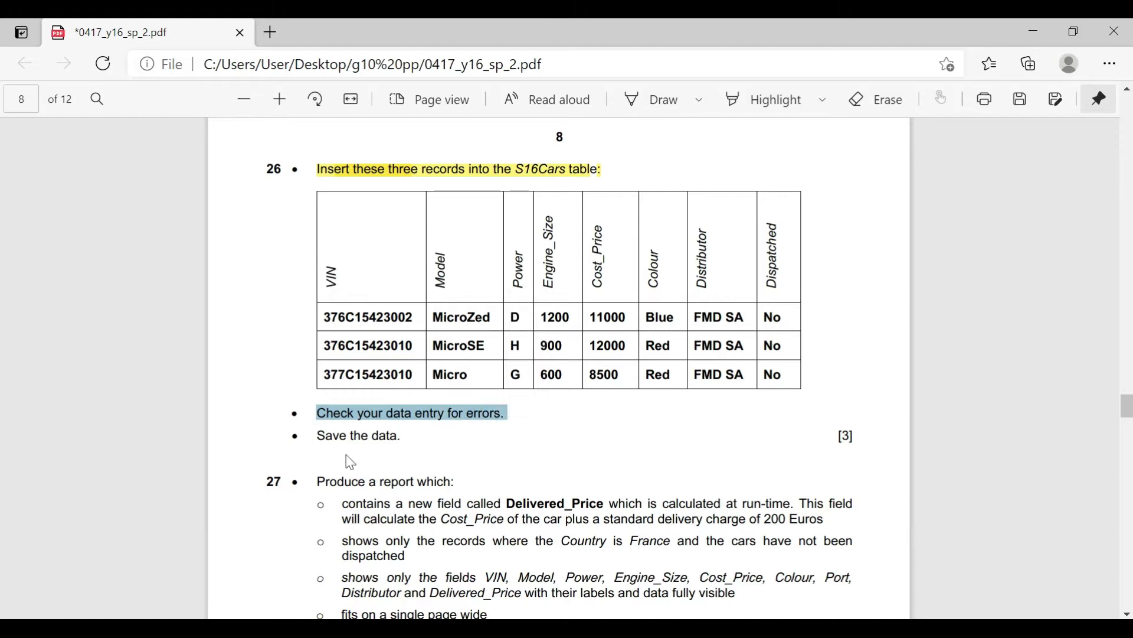
left_click_drag(313, 435, 403, 434)
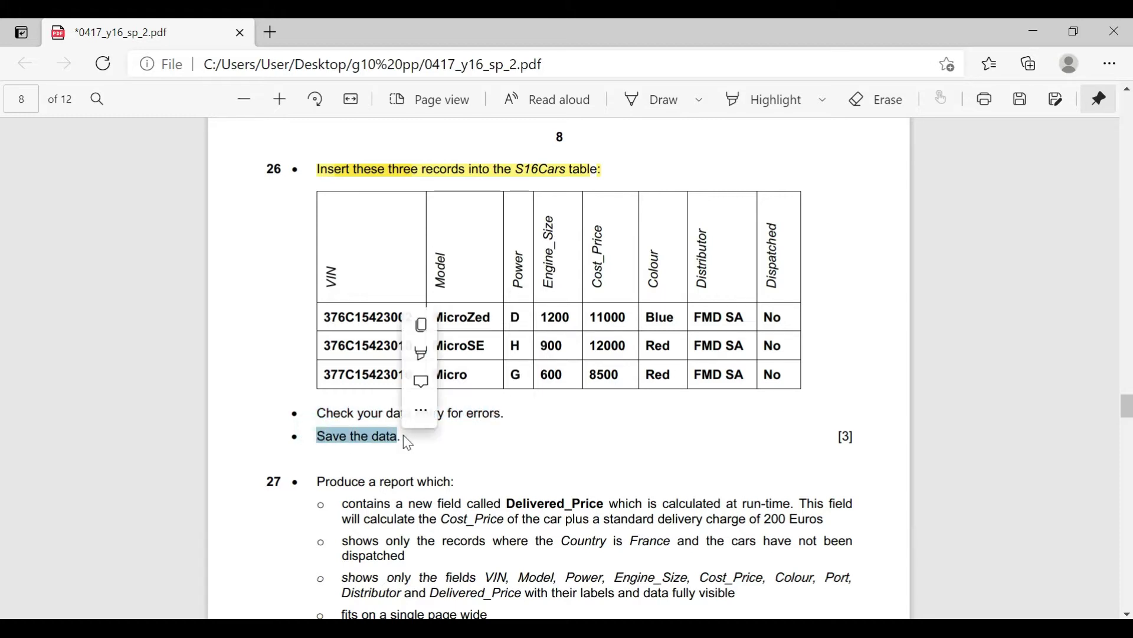
key("alt+Tab")
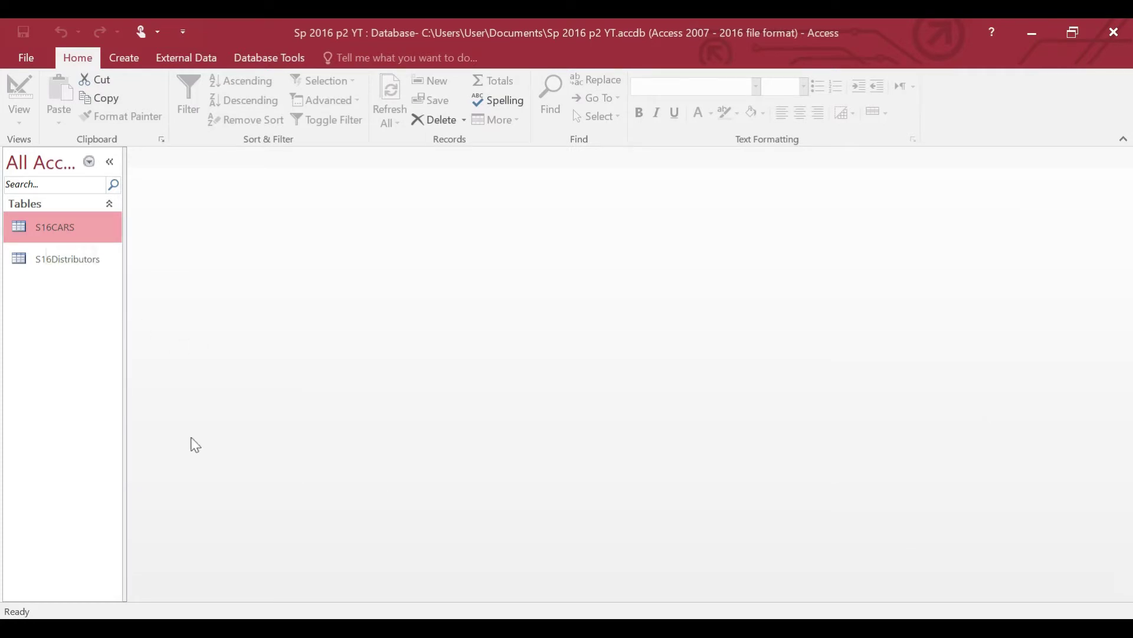
Scroll the PDF to question 27 and highlight 'Produce a report which'
left_click(439, 628)
scroll(486, 426, "down", 3)
scroll(560, 366, "down", 3)
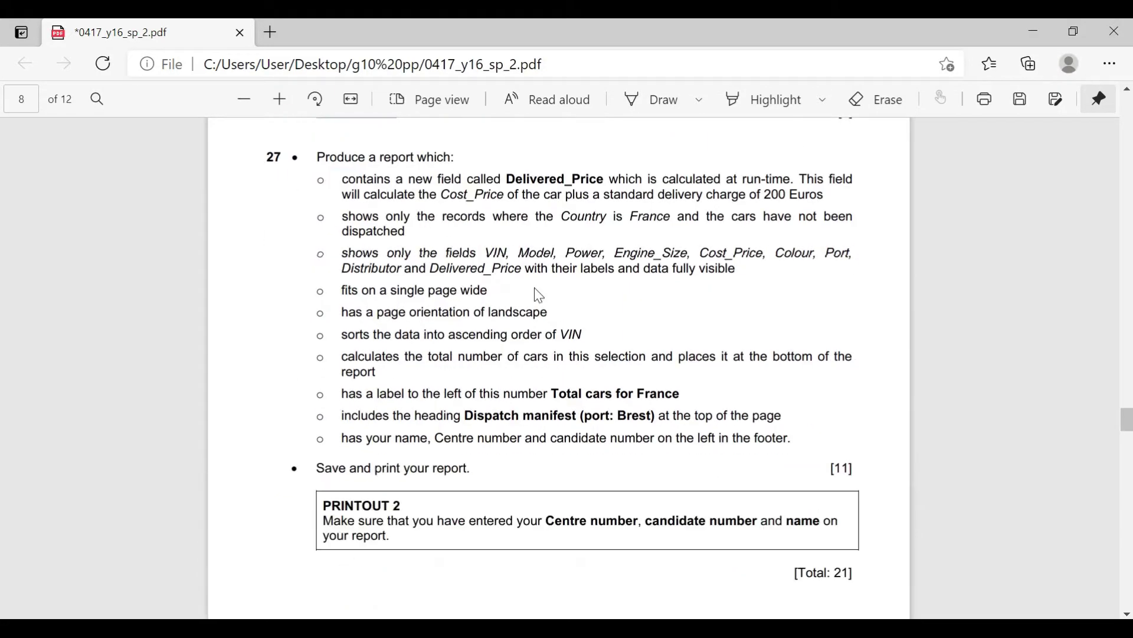
left_click(788, 101)
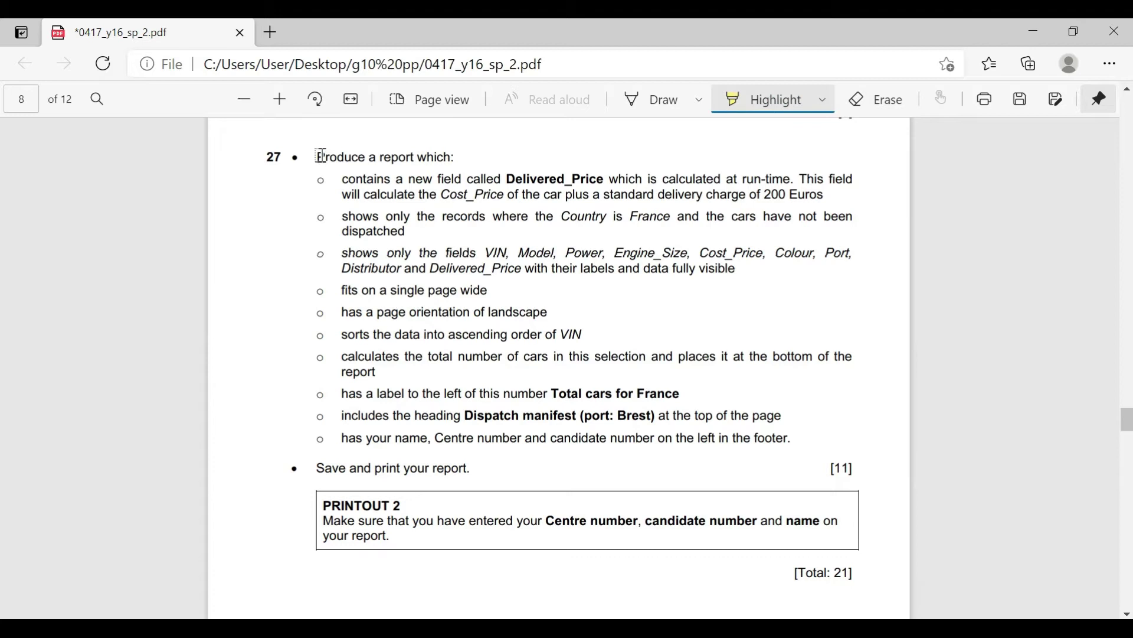
left_click_drag(316, 157, 459, 155)
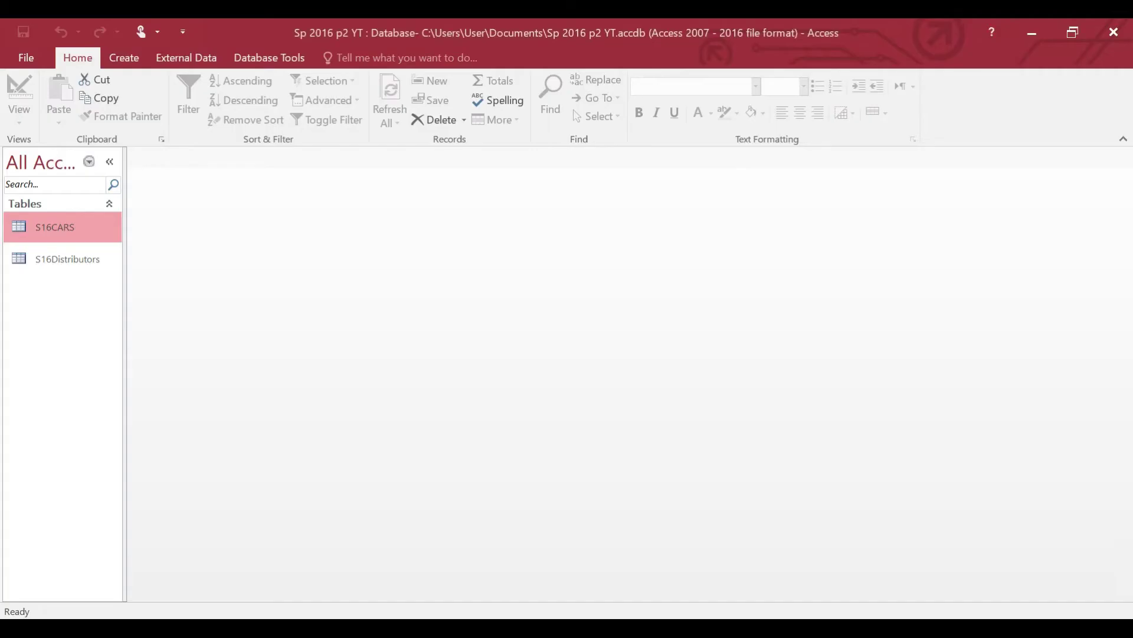
left_click(124, 56)
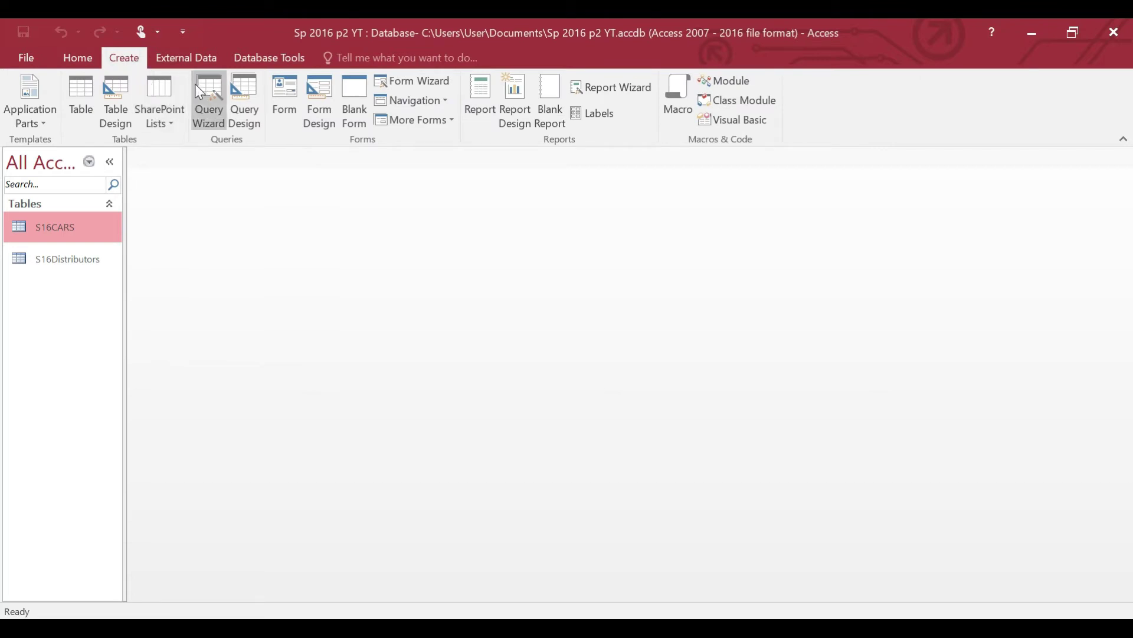
Create a query design with S16CARS and S16Distributors, enlarging the S16Distributors field list
left_click(250, 90)
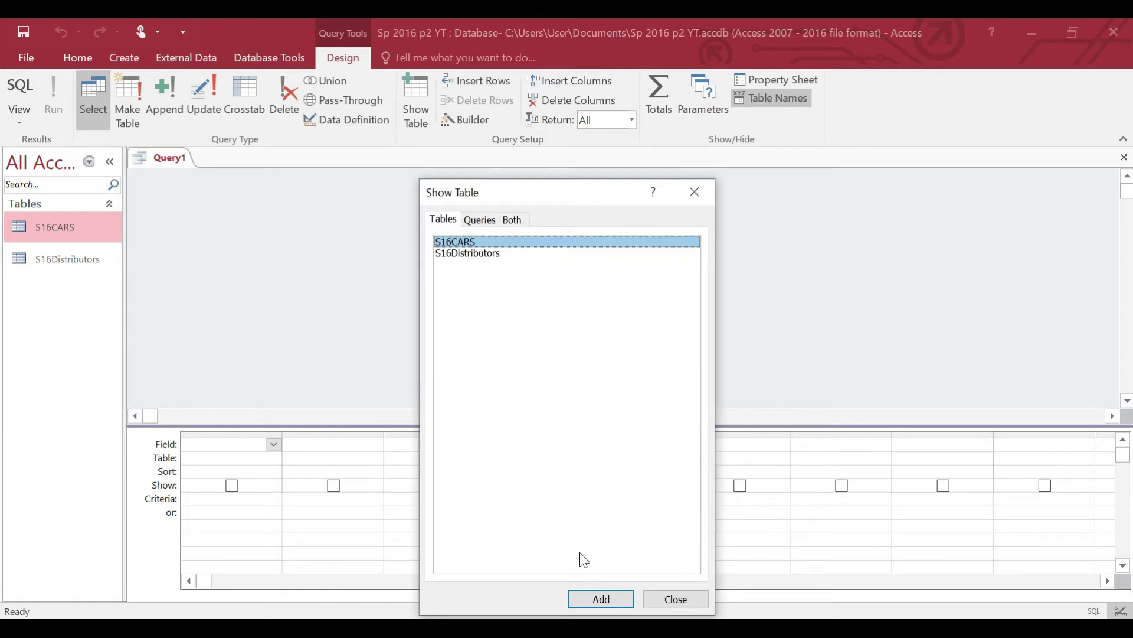
left_click(616, 601)
left_click(476, 254)
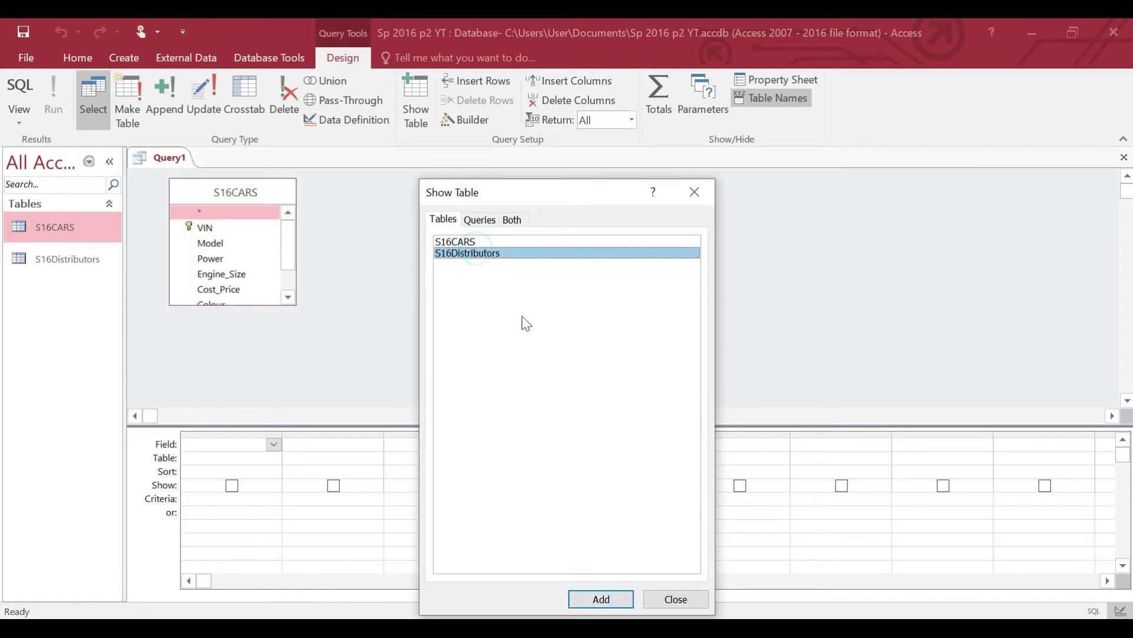
left_click(596, 599)
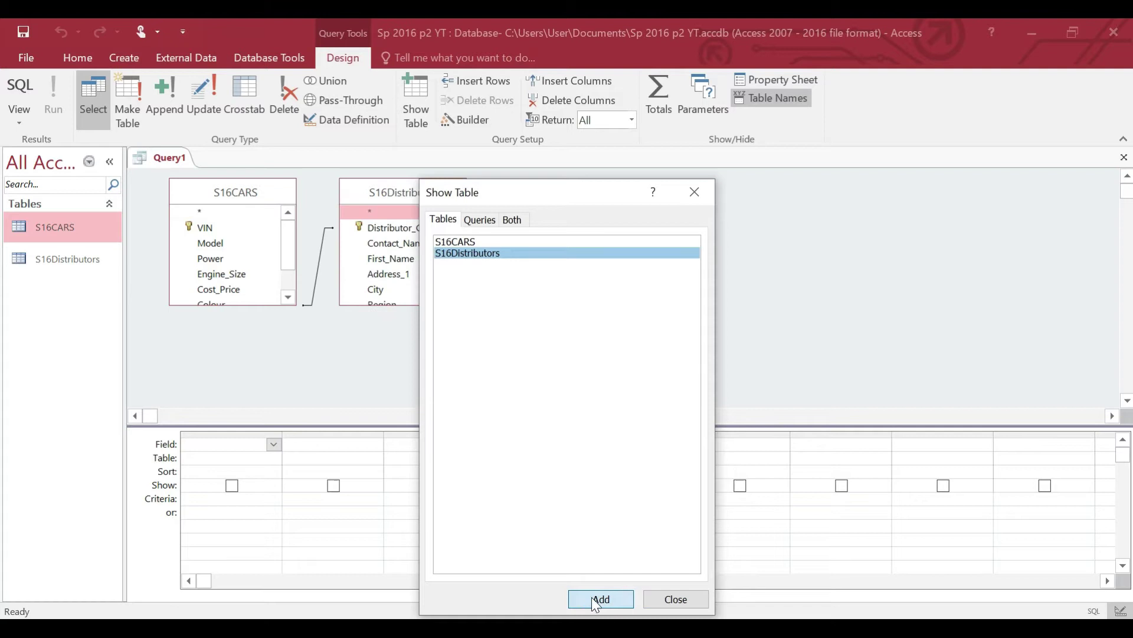
left_click(688, 599)
left_click_drag(413, 306, 415, 353)
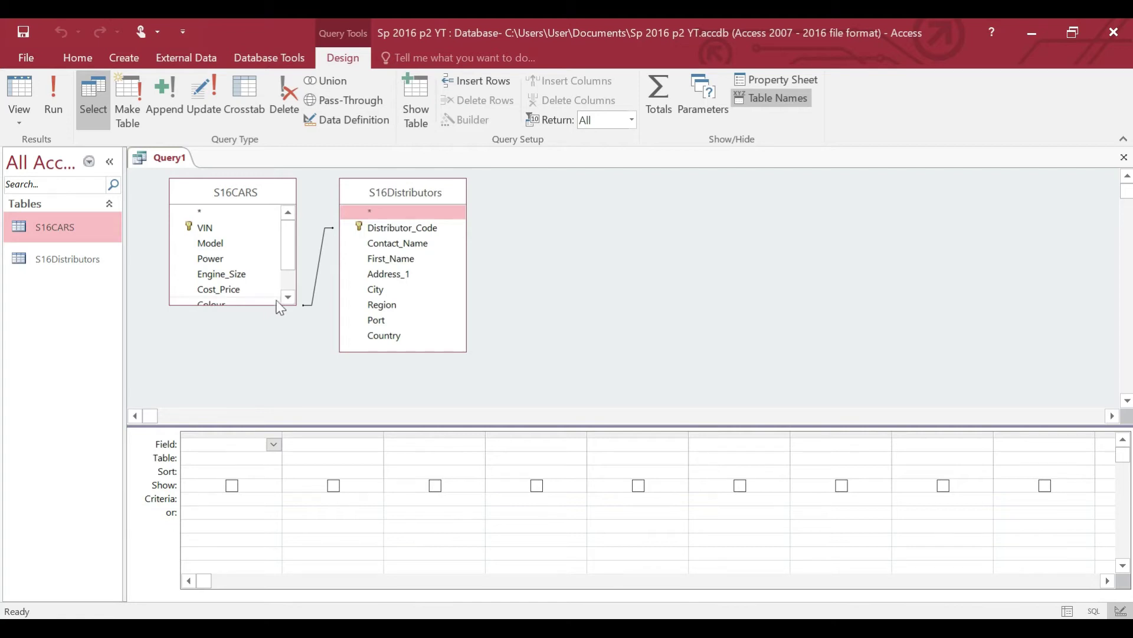
left_click_drag(286, 255, 287, 275)
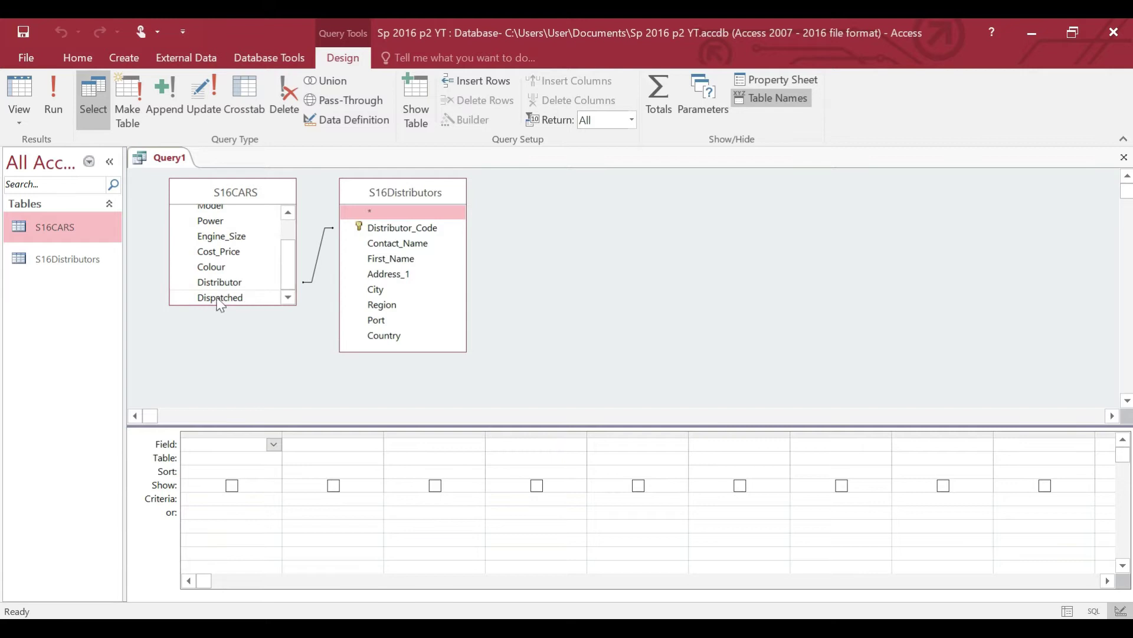
left_click_drag(285, 265, 295, 223)
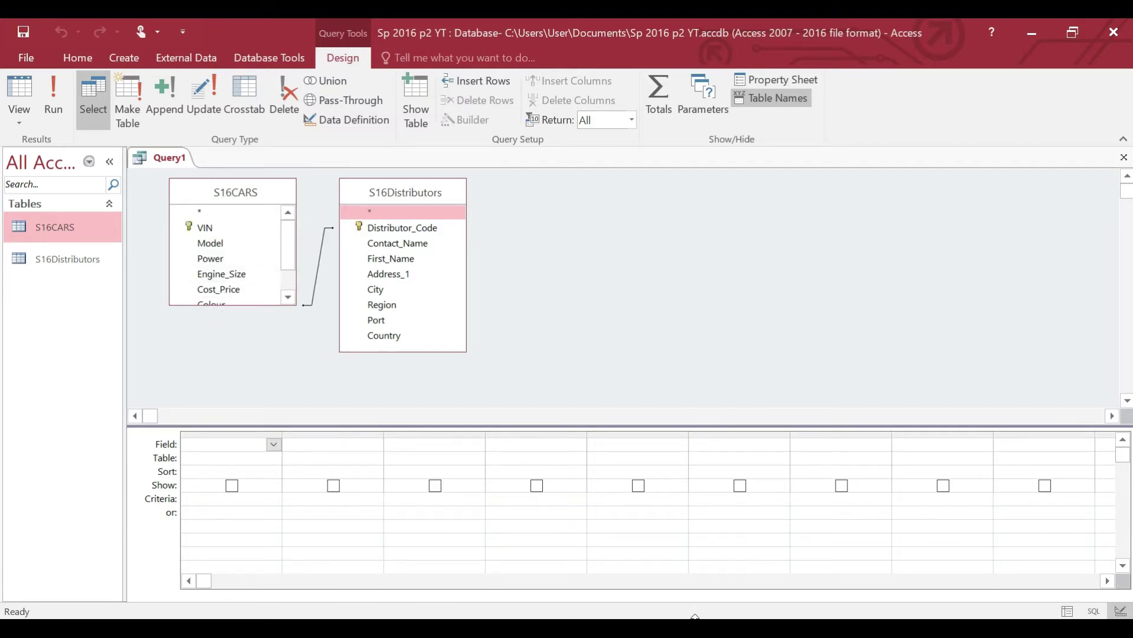
key("alt+Tab")
key("alt+Tab")
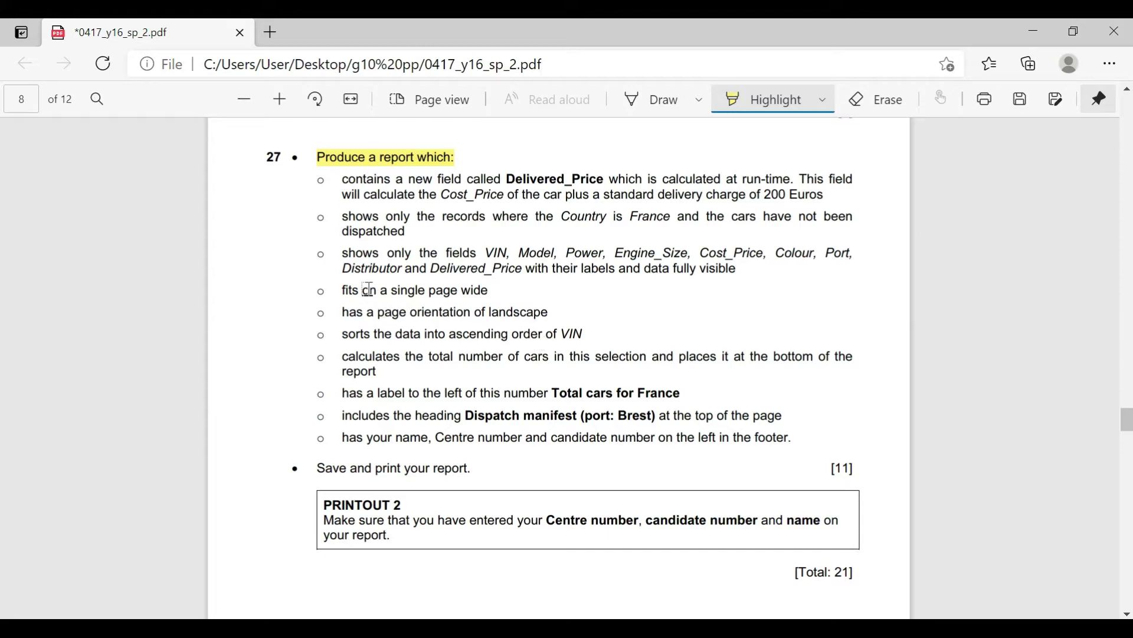
Highlight both lines of the required-fields bullet, VIN through Delivered_Price
left_click_drag(316, 253, 862, 254)
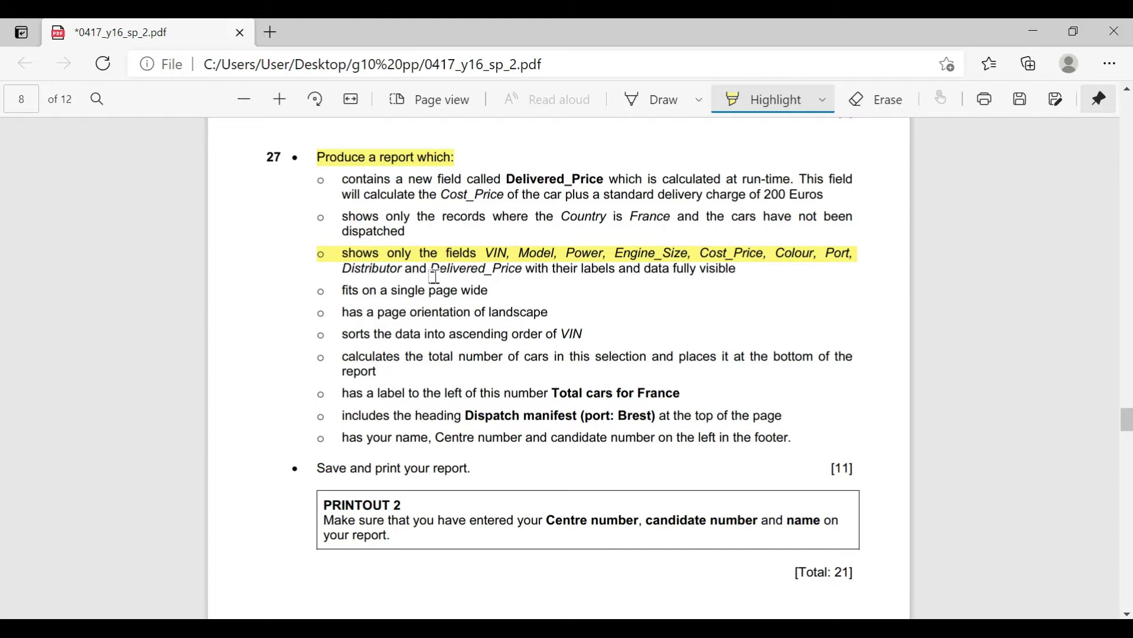
left_click_drag(340, 271, 742, 266)
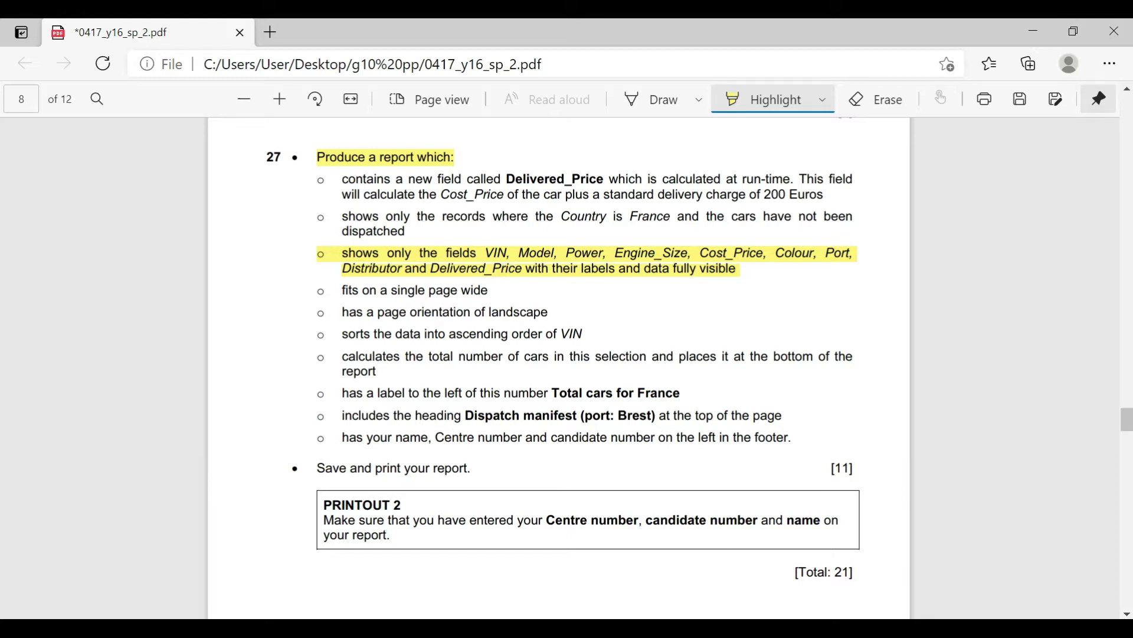
key("alt+Tab")
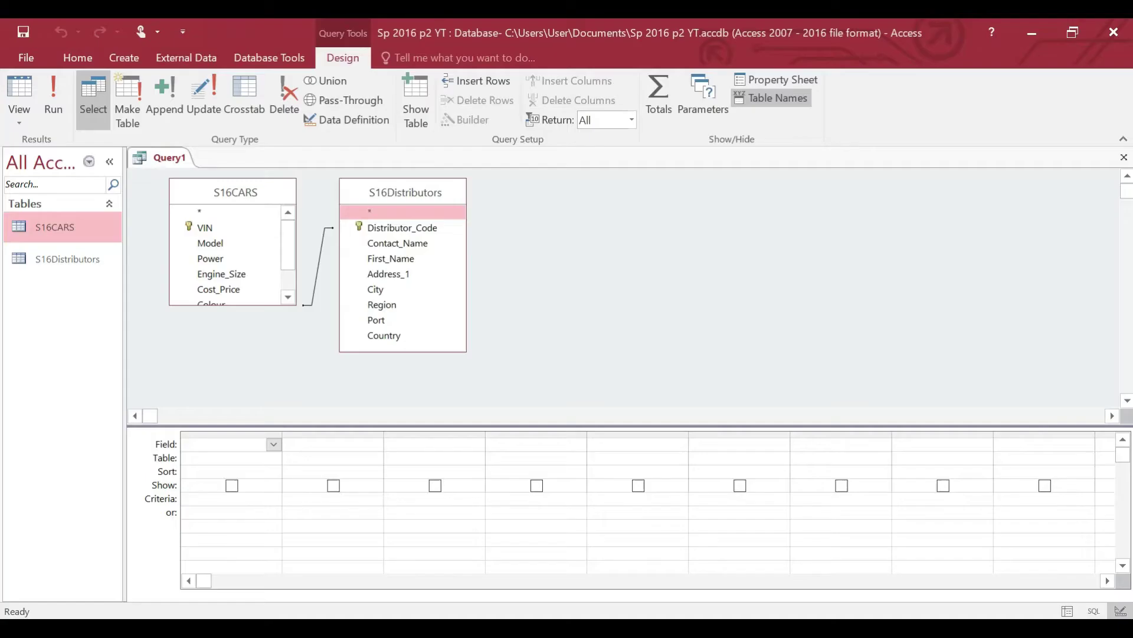
Add VIN, Model, Power and Engine_Size from S16CARS to the query grid
double_click(206, 228)
left_click(225, 247)
double_click(224, 245)
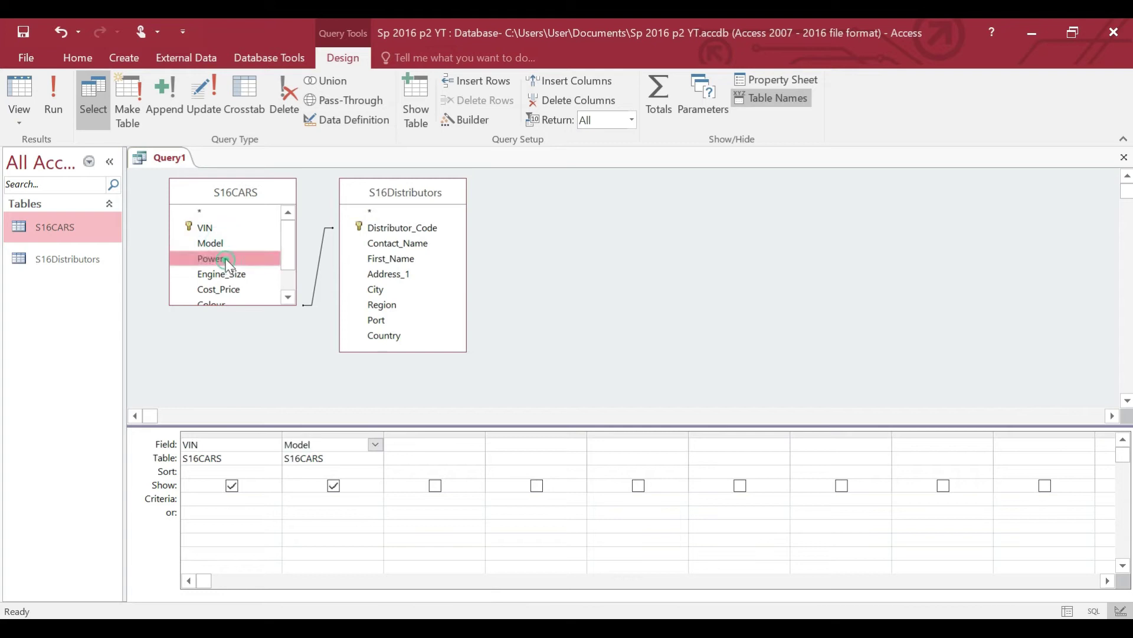
double_click(211, 259)
left_click(243, 277)
double_click(243, 276)
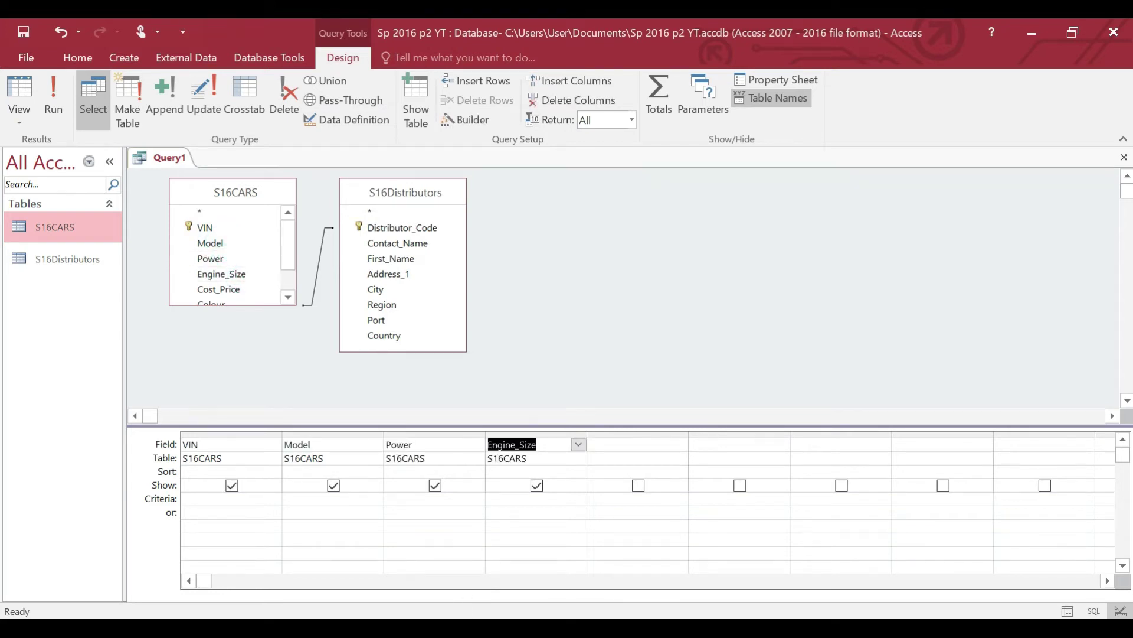
key("alt+Tab")
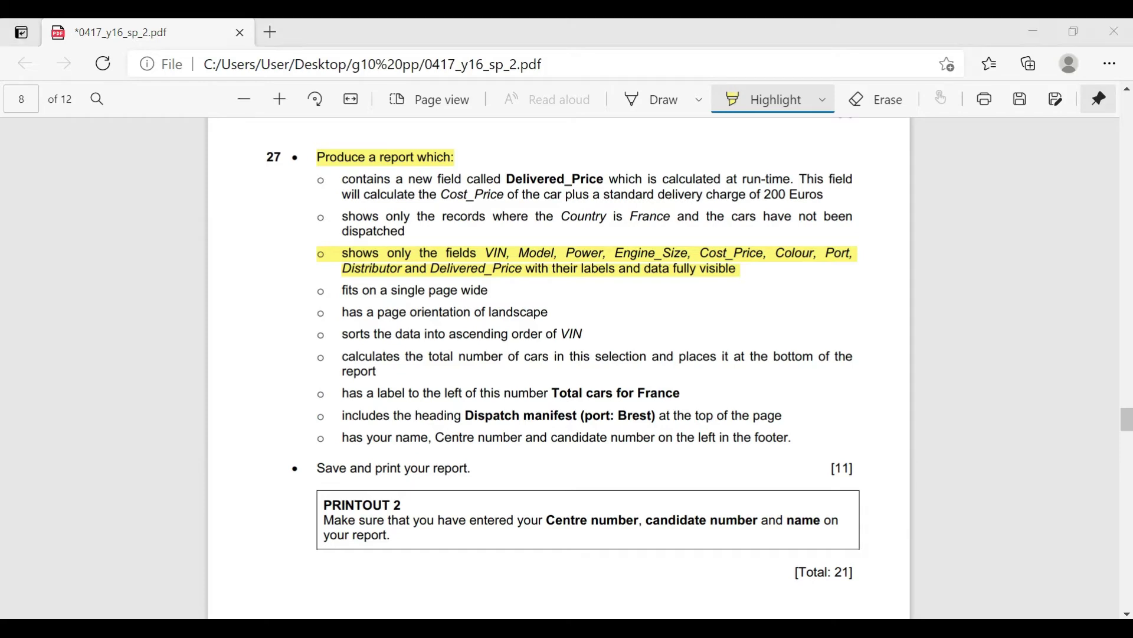
key("alt+Tab")
Add Cost_Price, Colour, Port from S16Distributors, and Distributor to the grid
left_click(289, 299)
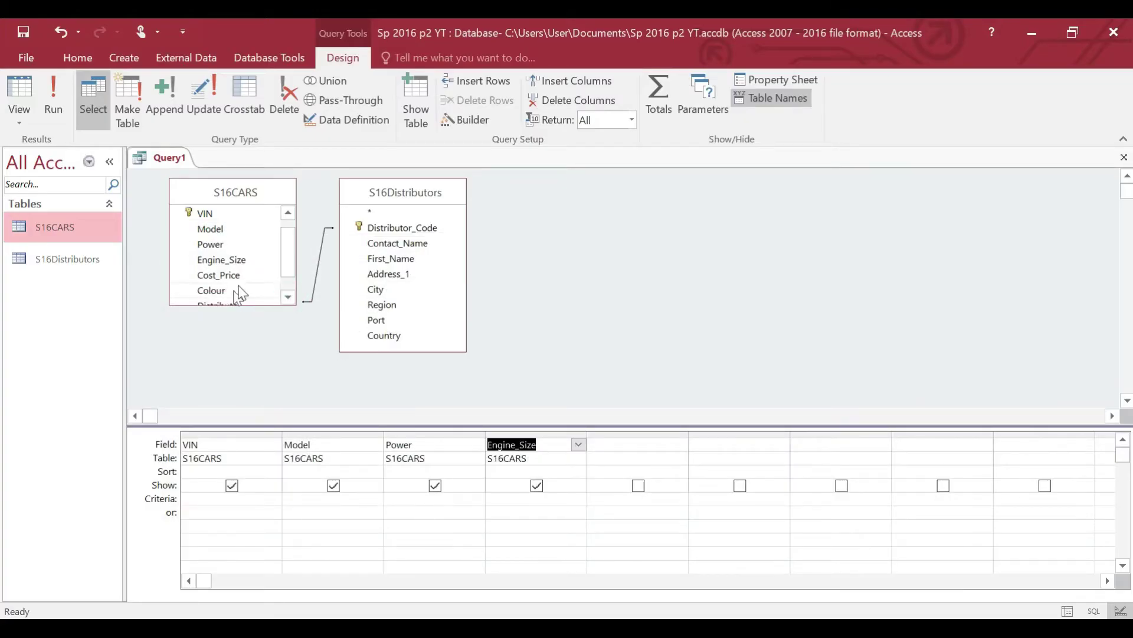
double_click(239, 275)
double_click(237, 292)
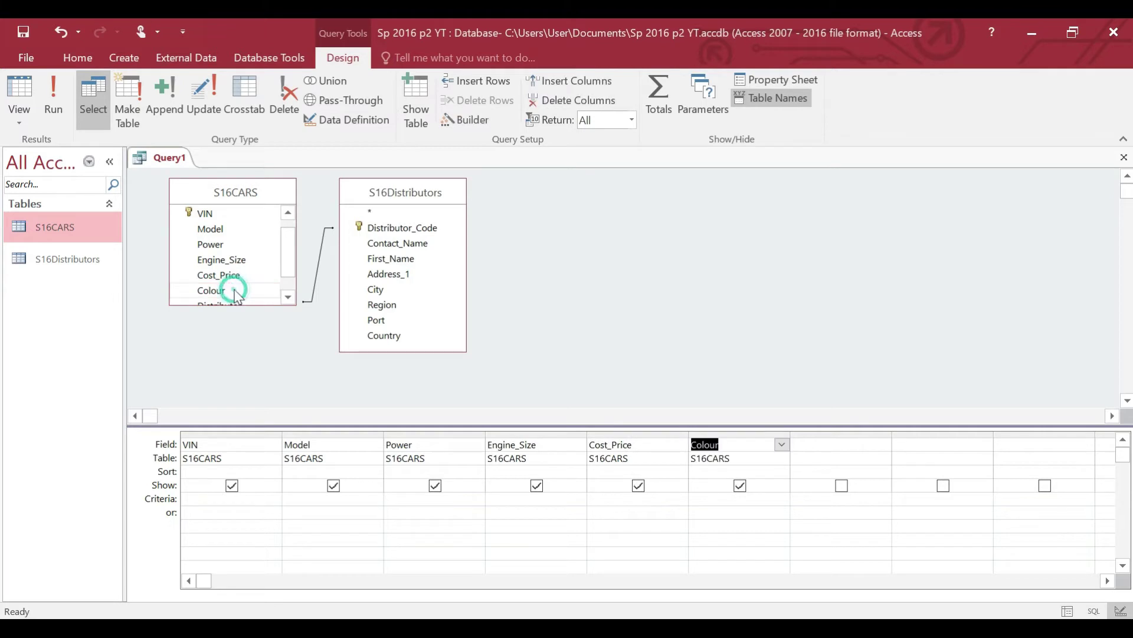
key("alt+Tab")
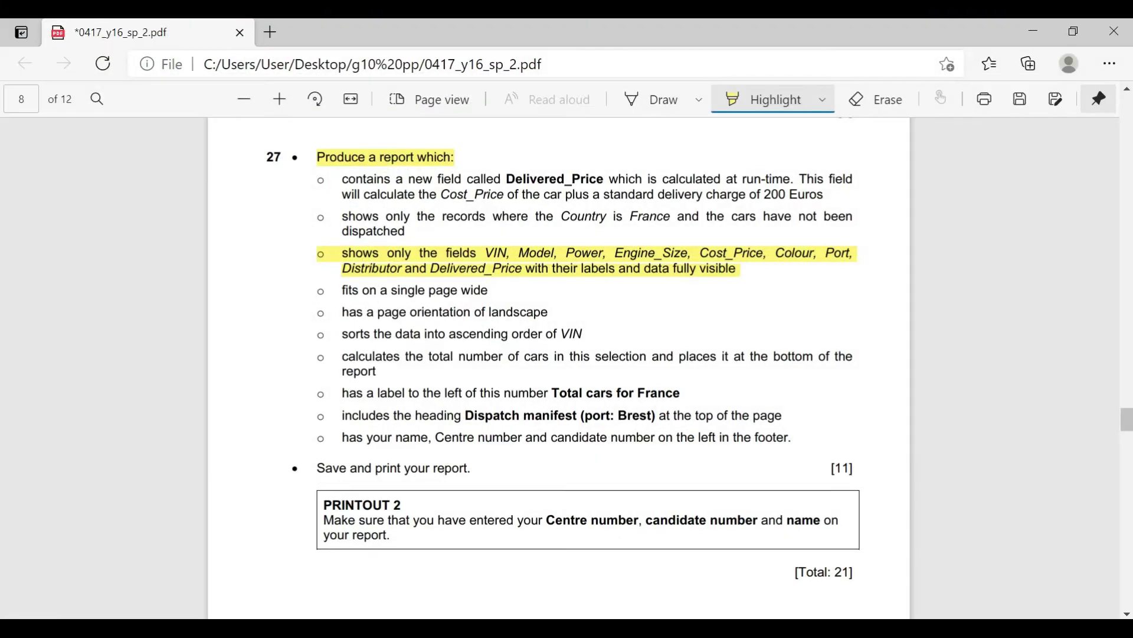
key("alt+Tab")
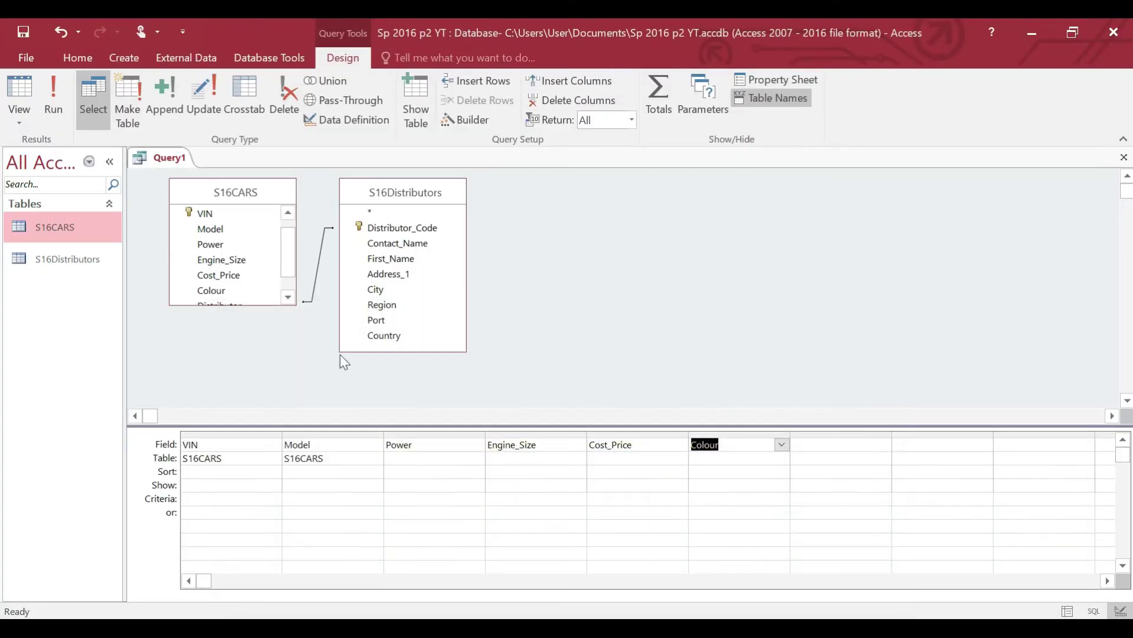
double_click(395, 318)
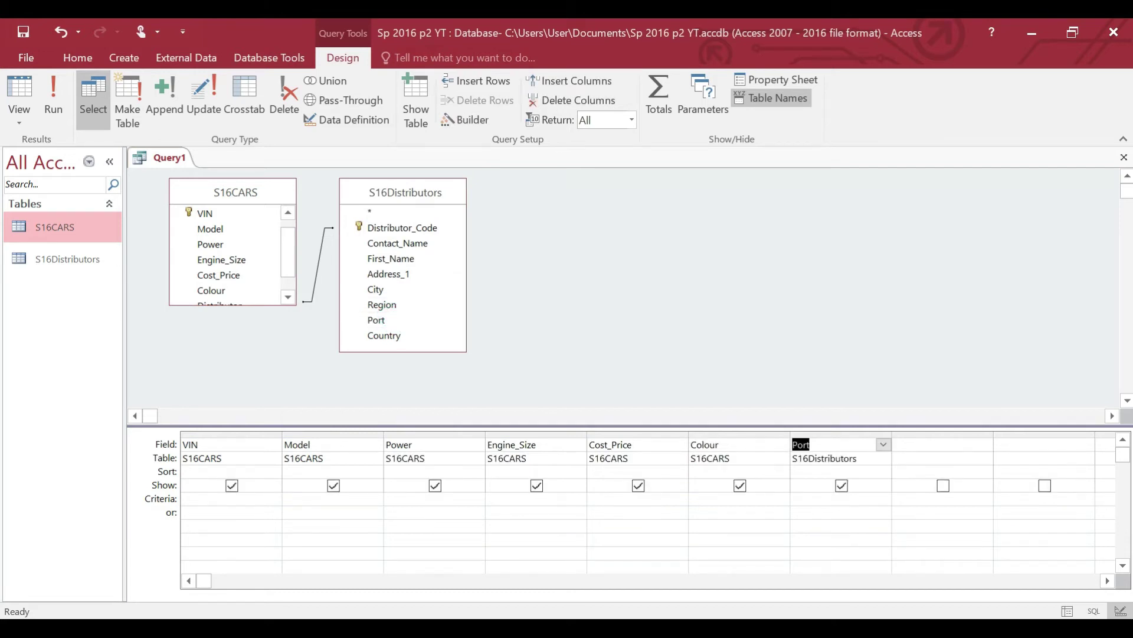
key("alt+Tab")
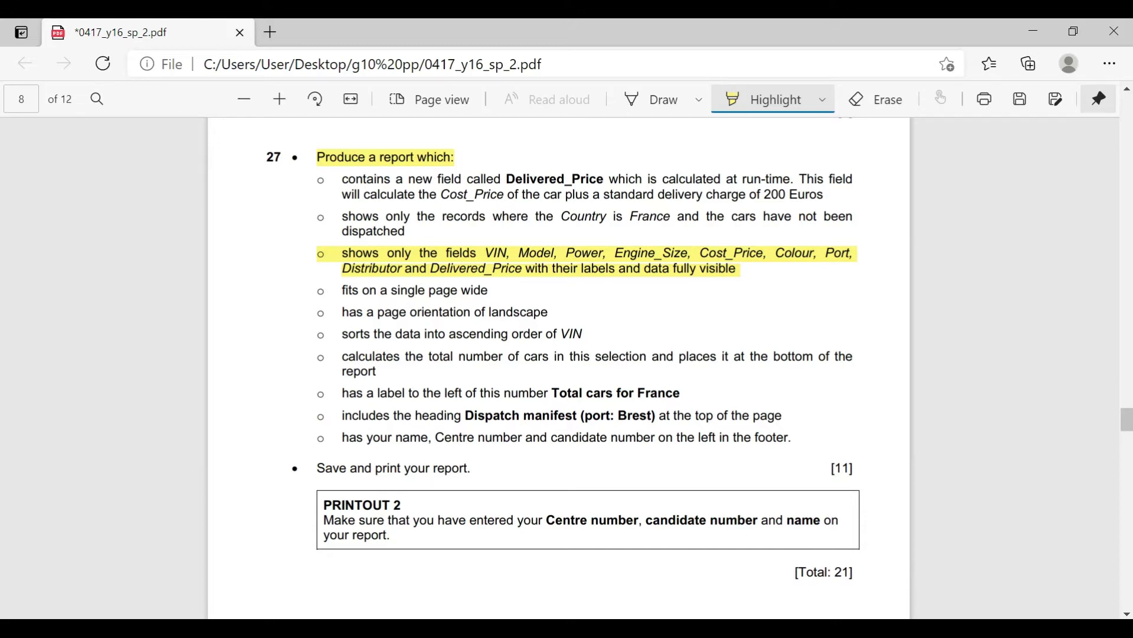
key("alt+Tab")
left_click_drag(290, 263, 300, 289)
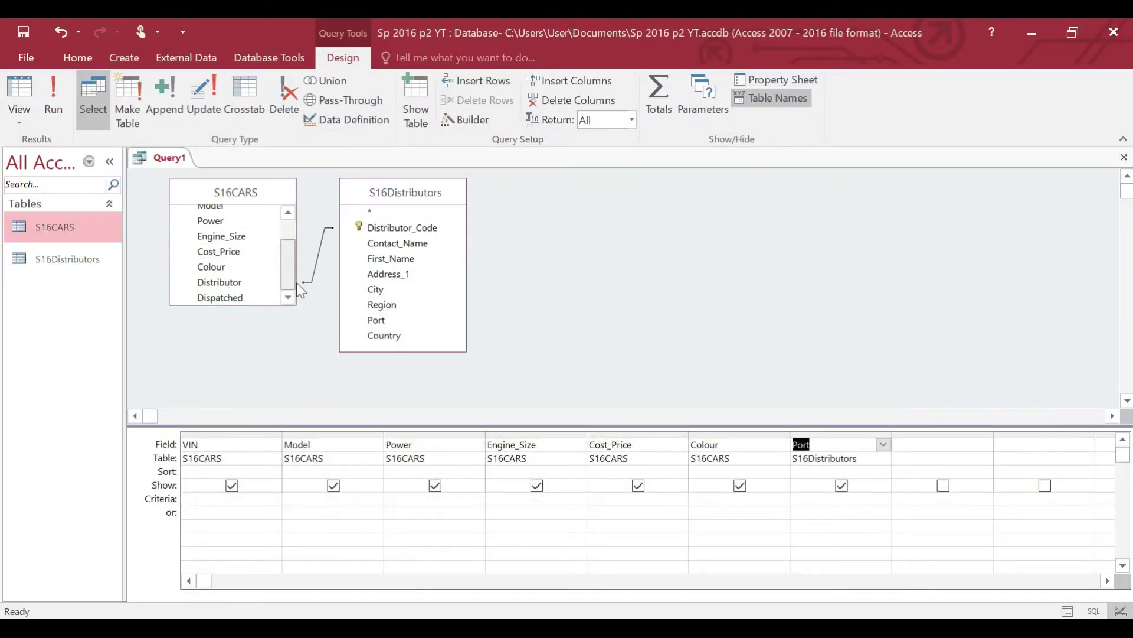
double_click(218, 283)
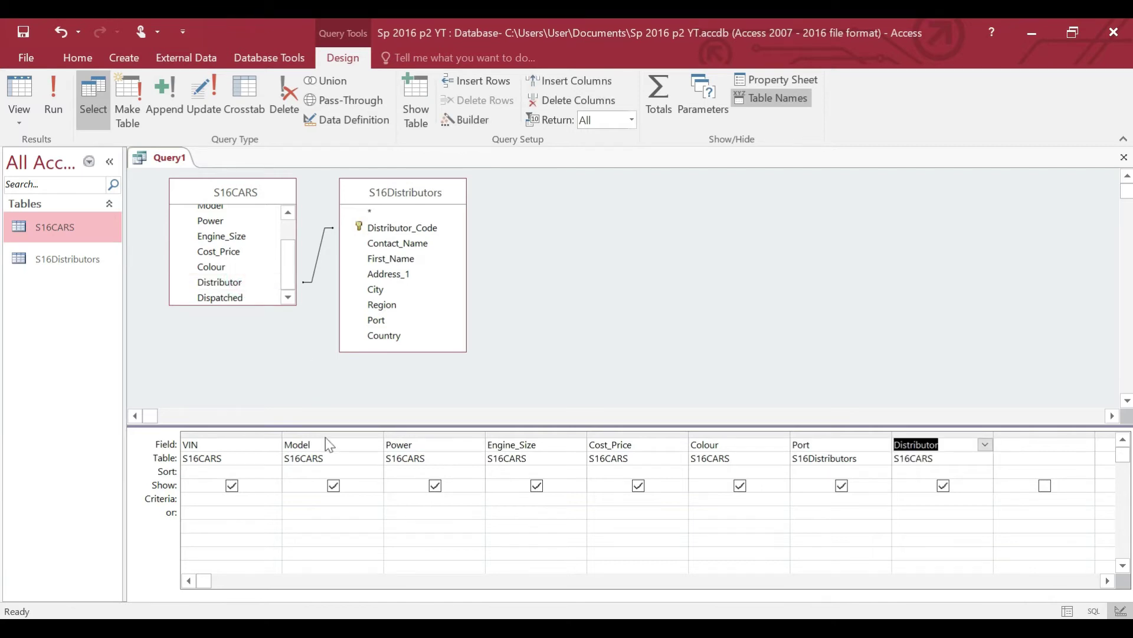
key("alt+Tab")
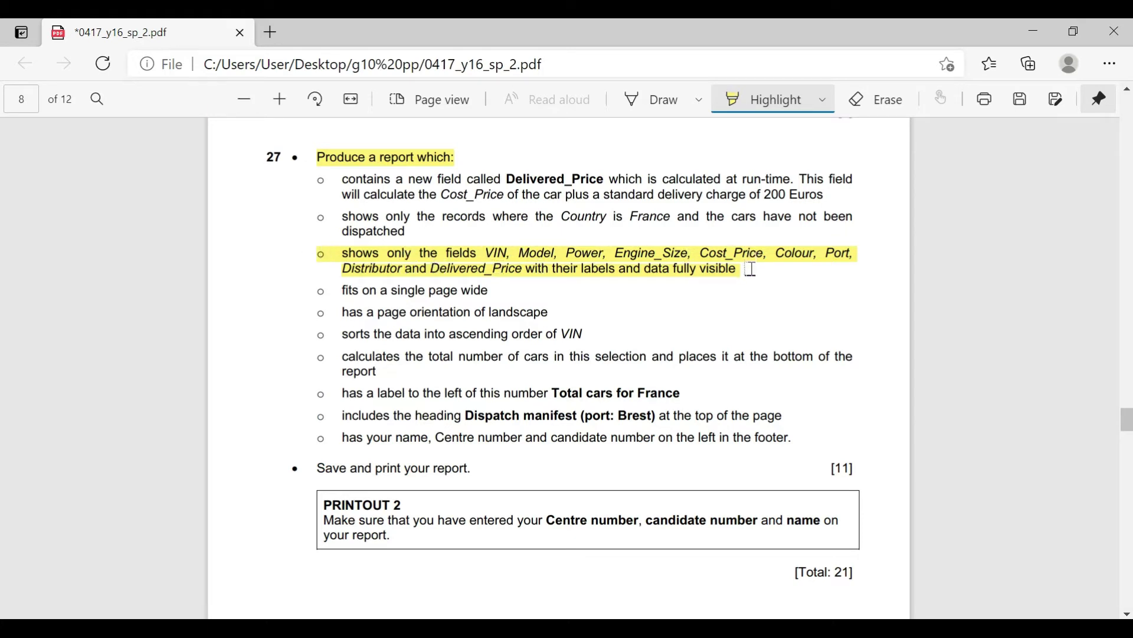
key("alt+Tab")
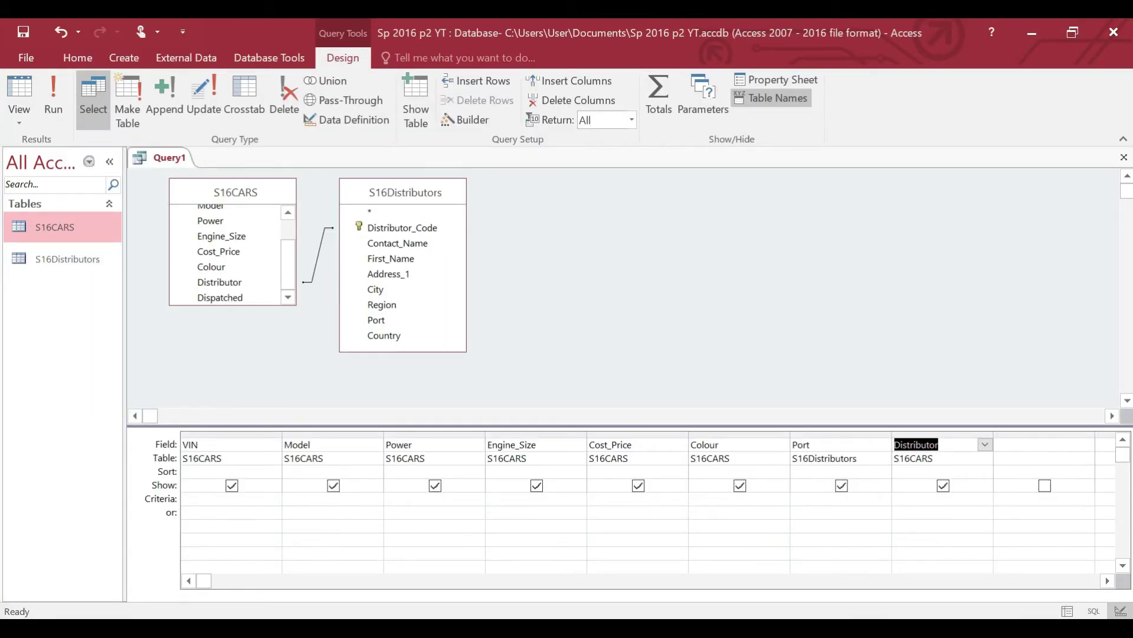
key("alt+Tab")
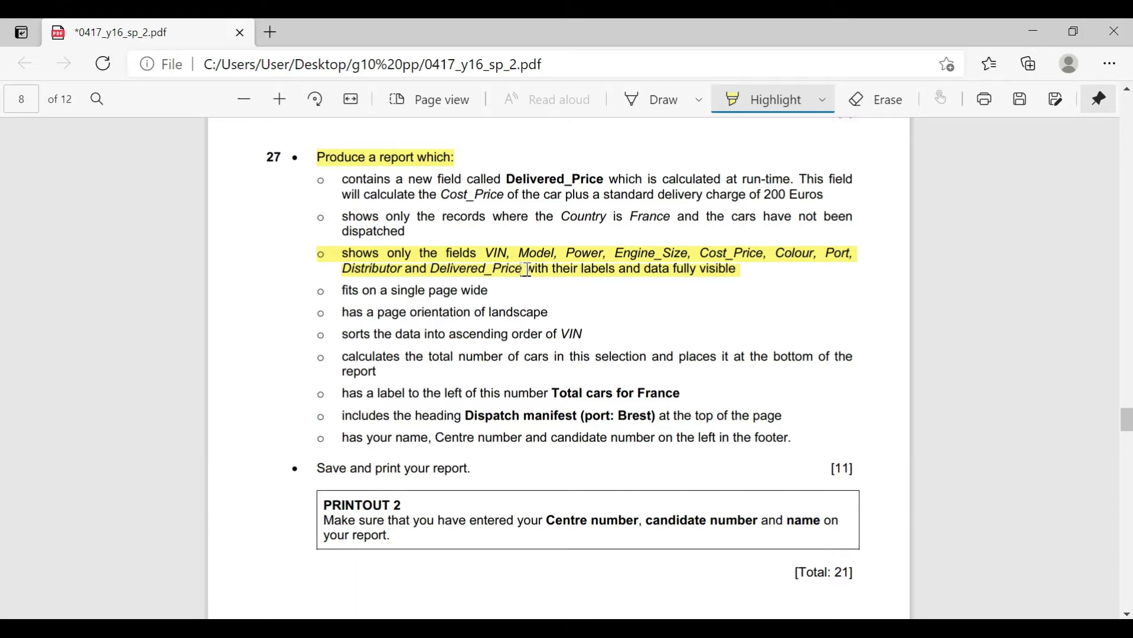
key("alt+Tab")
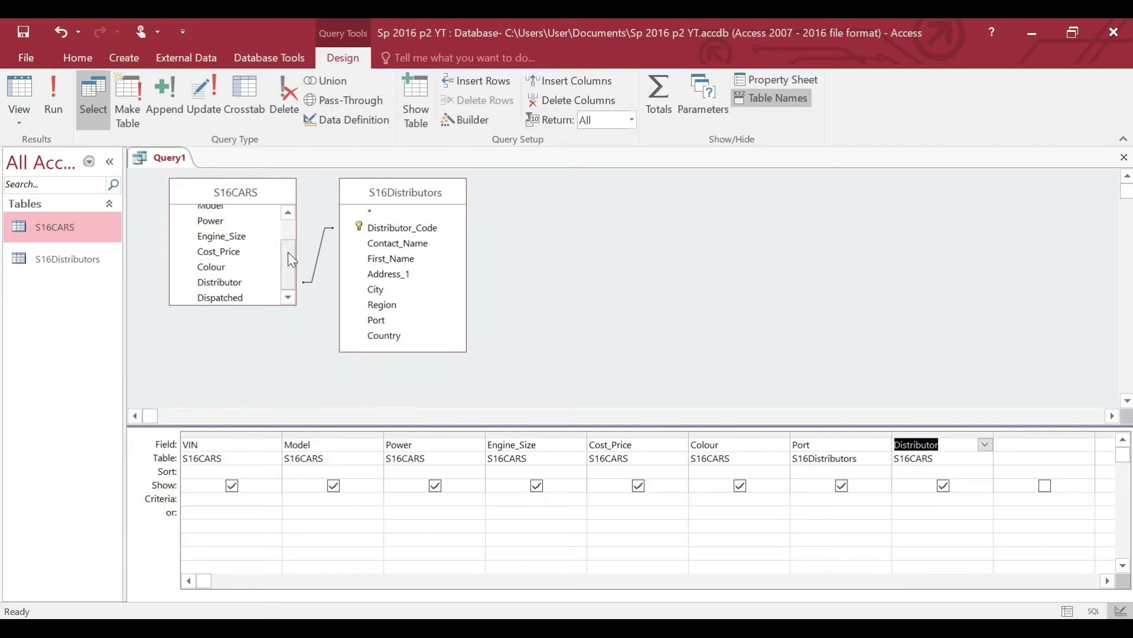
left_click_drag(291, 271, 289, 233)
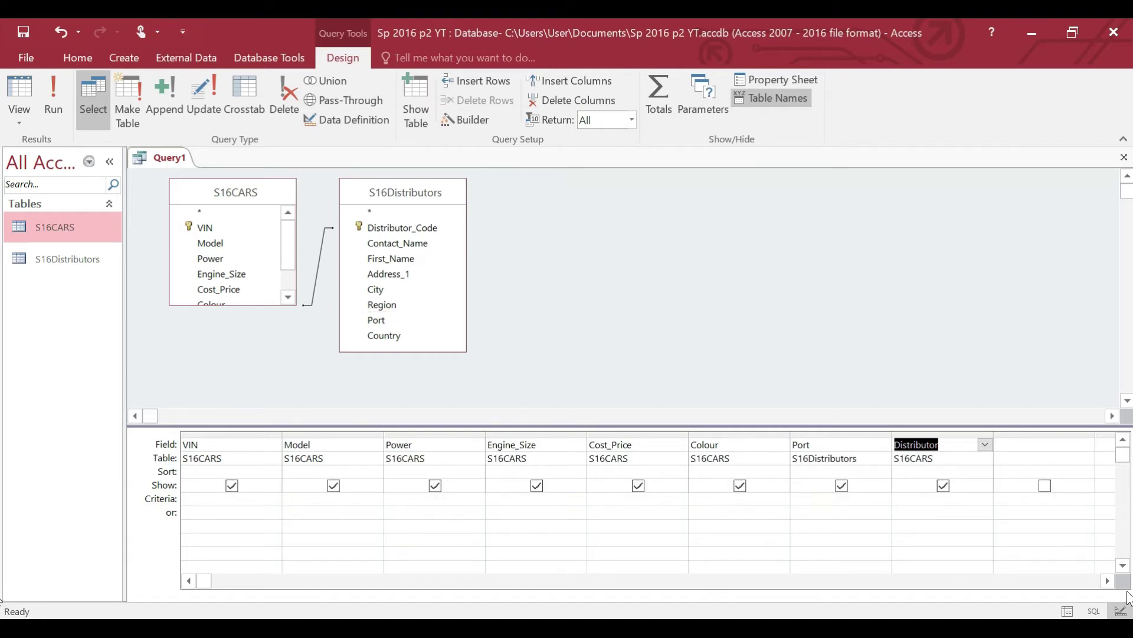
Paste the name Delivered_Price, copied from the task, into the empty column after Distributor
left_click(1107, 581)
left_click(1107, 582)
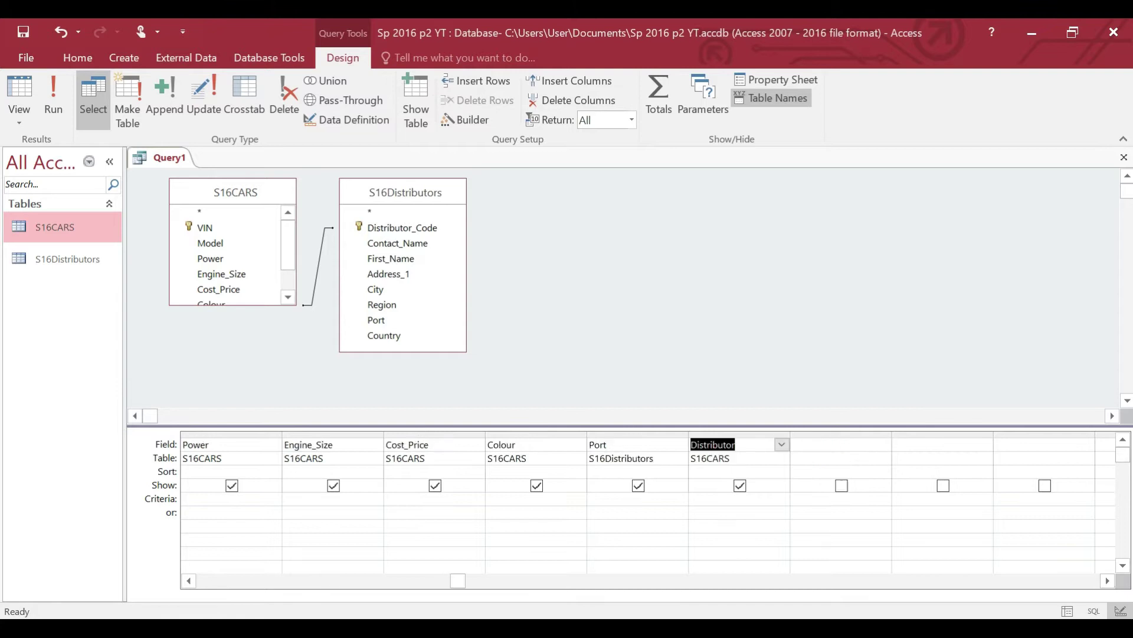
left_click(819, 443)
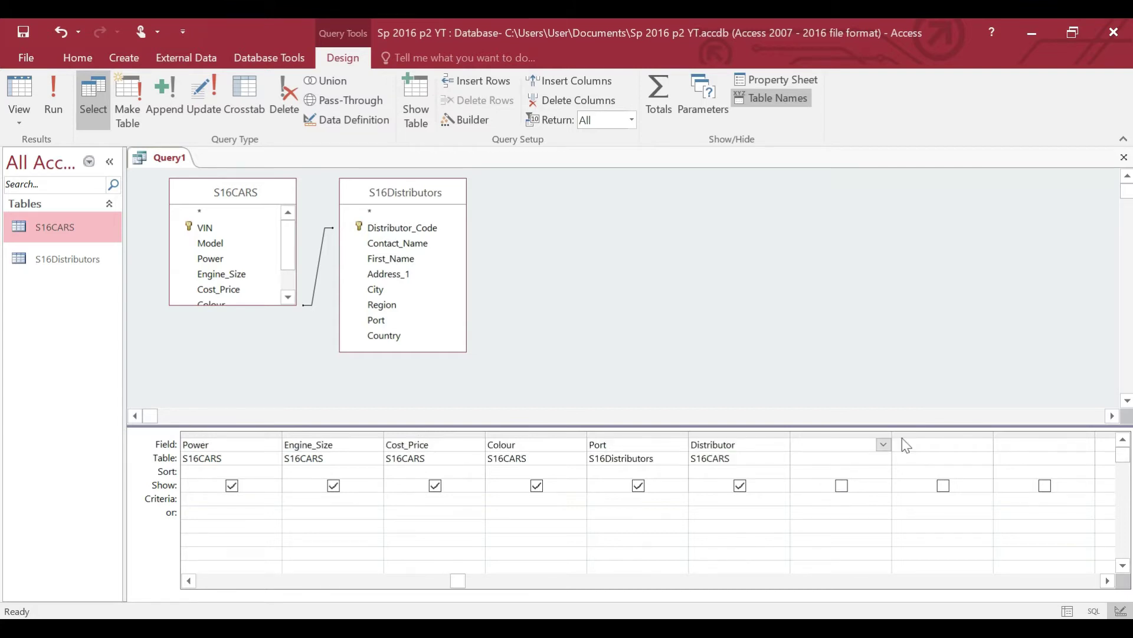
left_click_drag(891, 433, 975, 433)
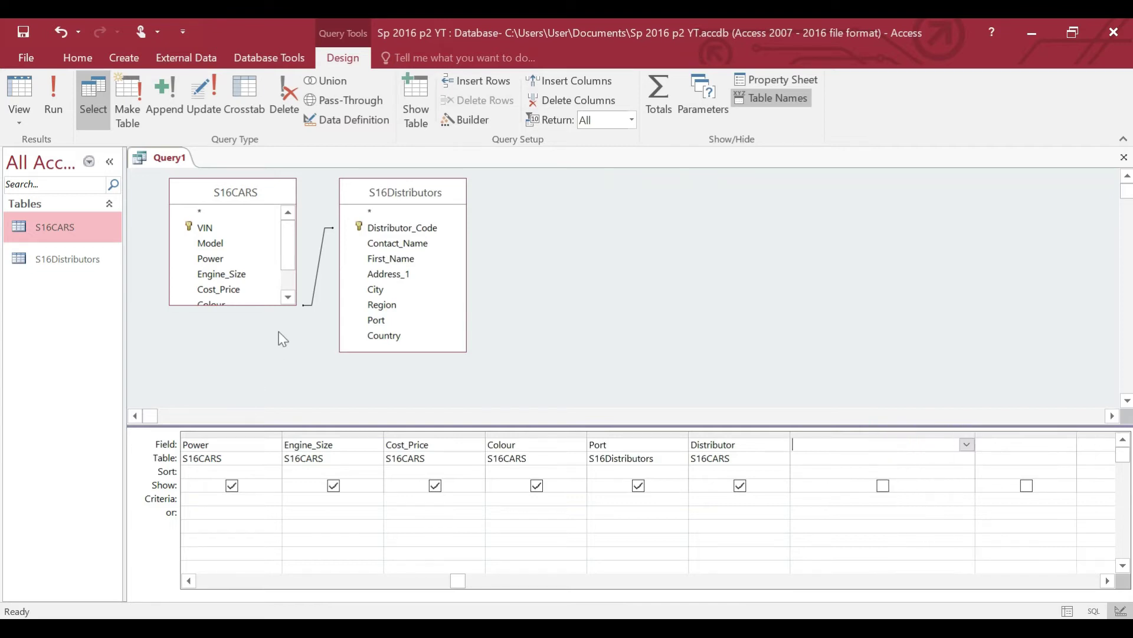
key("alt+Tab")
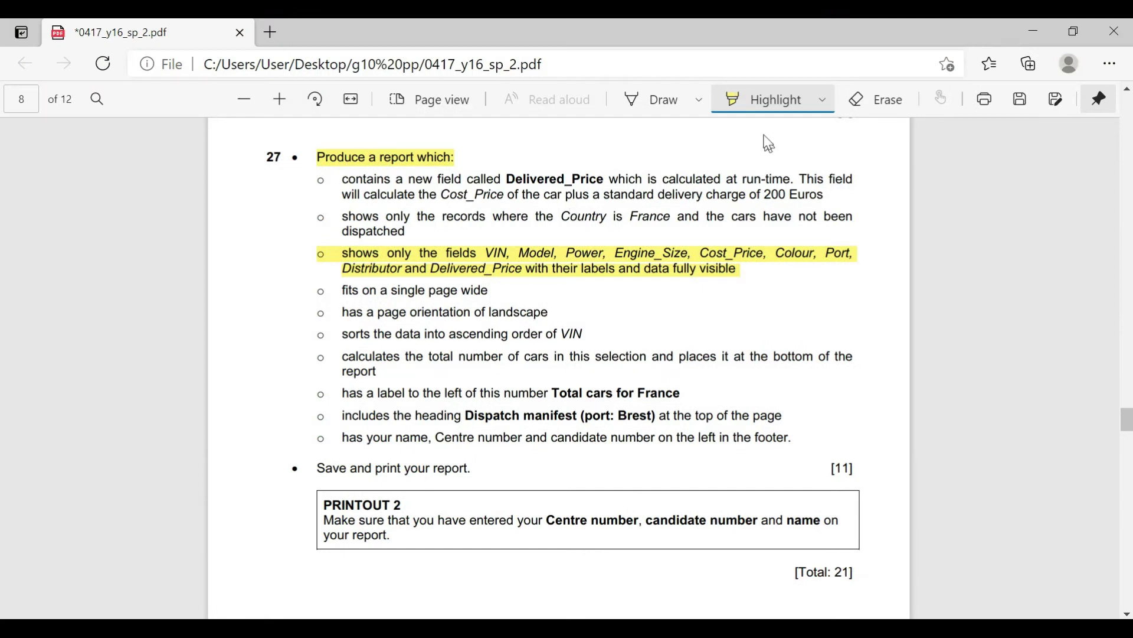
left_click(772, 103)
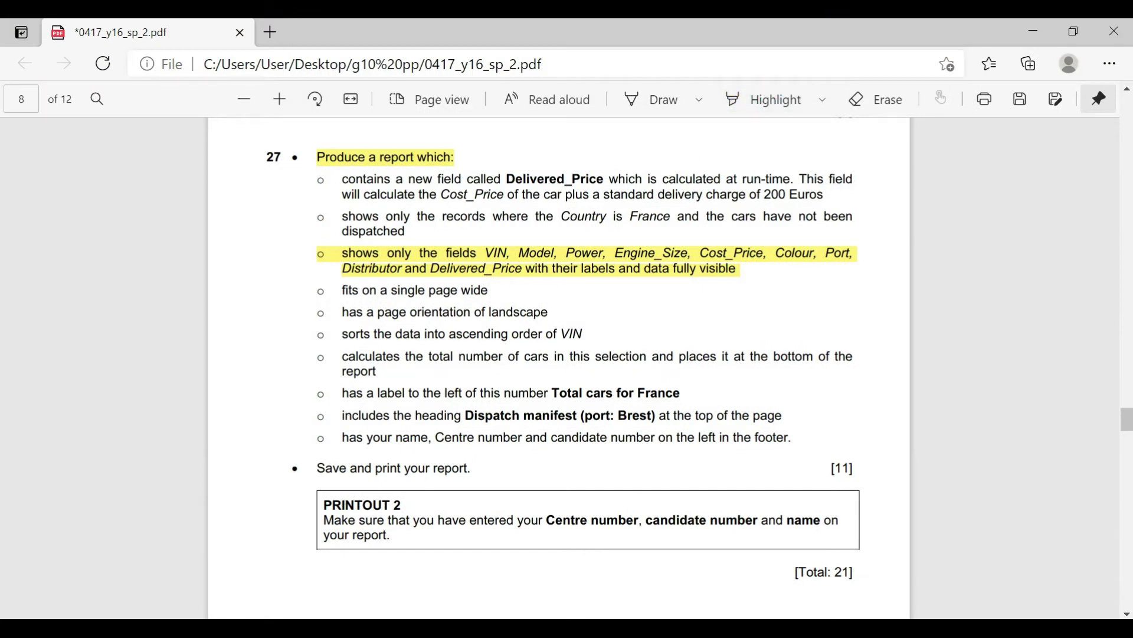
left_click_drag(503, 179, 607, 180)
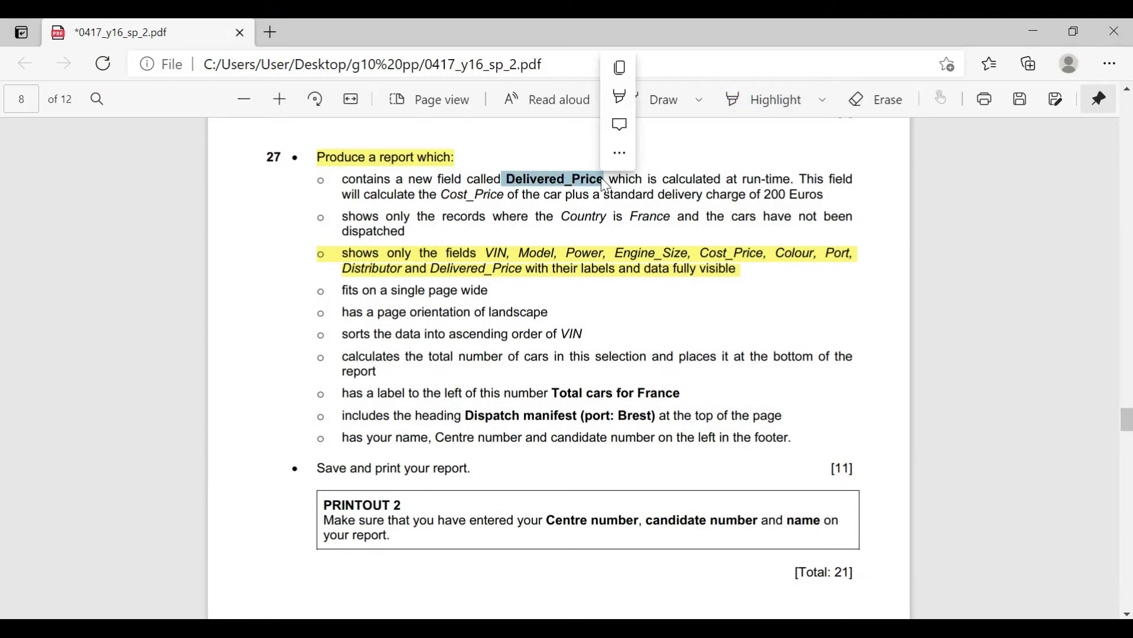
key("ctrl+c")
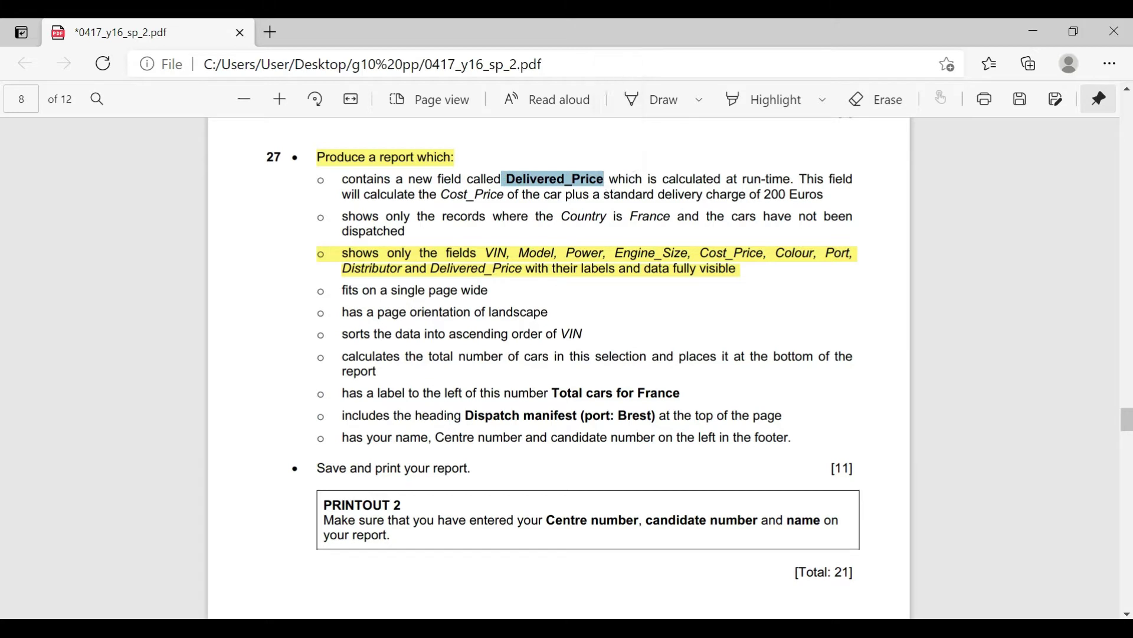
key("alt+Tab")
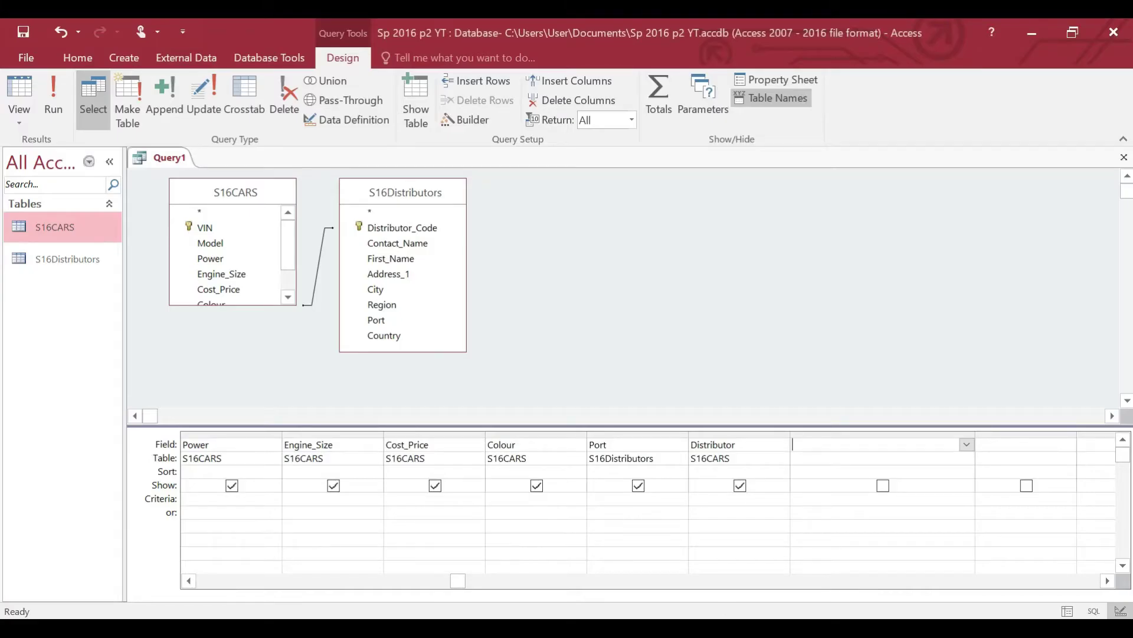
key("ctrl+v")
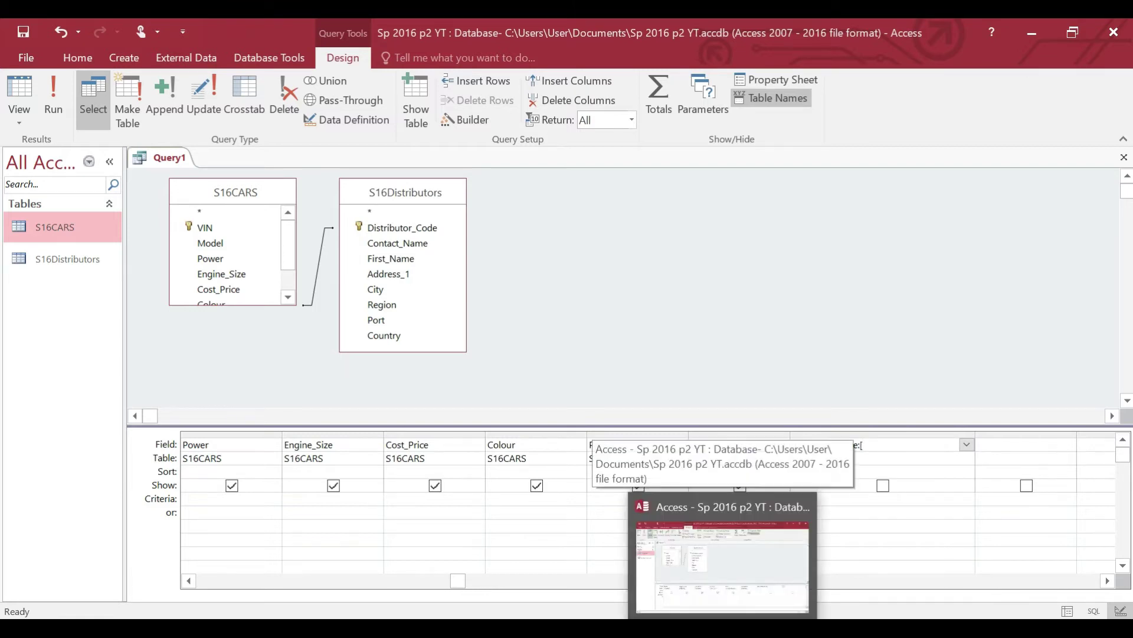
Highlight Delivered_Price, Cost_Price and the 200 Euros charge in the task PDF
left_click(724, 628)
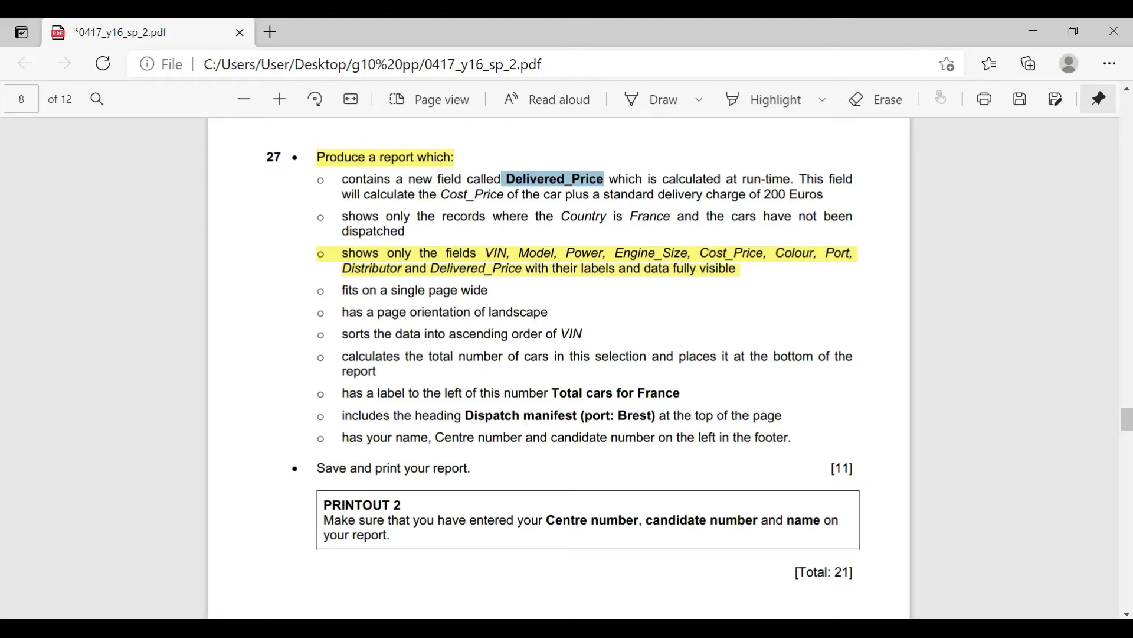
left_click(767, 100)
left_click_drag(511, 180, 570, 170)
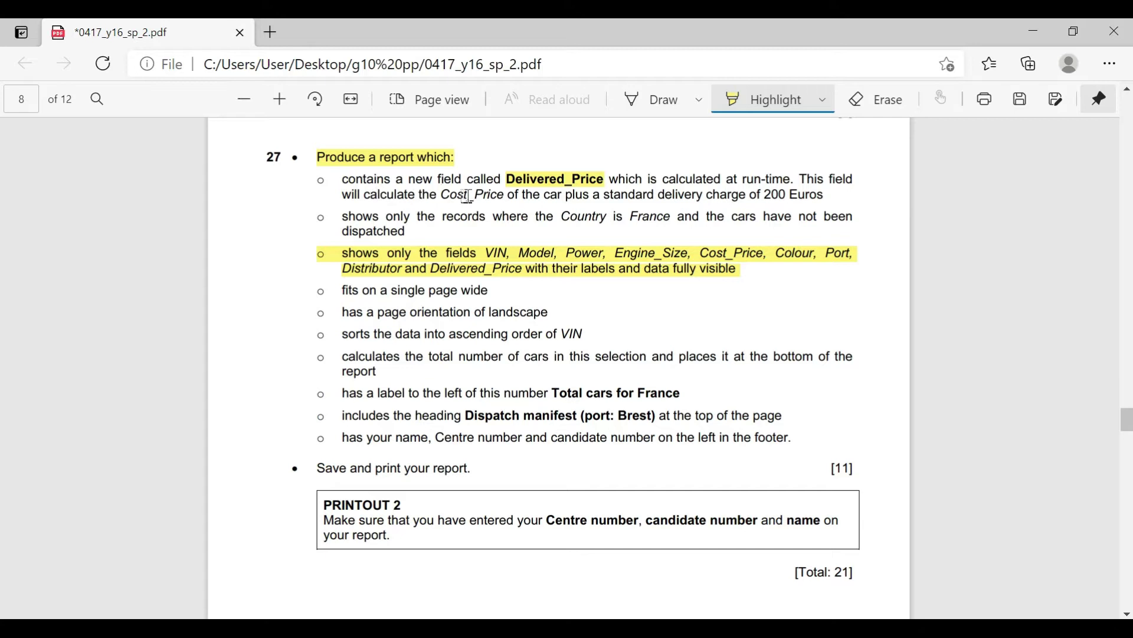
left_click_drag(443, 195, 509, 195)
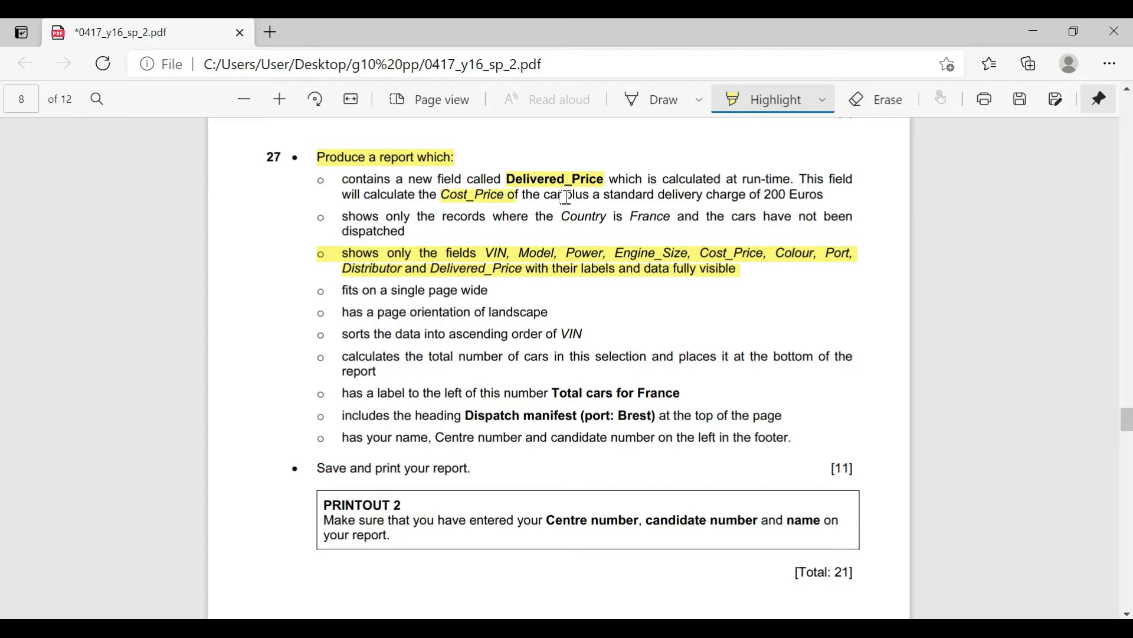
left_click_drag(763, 195, 796, 194)
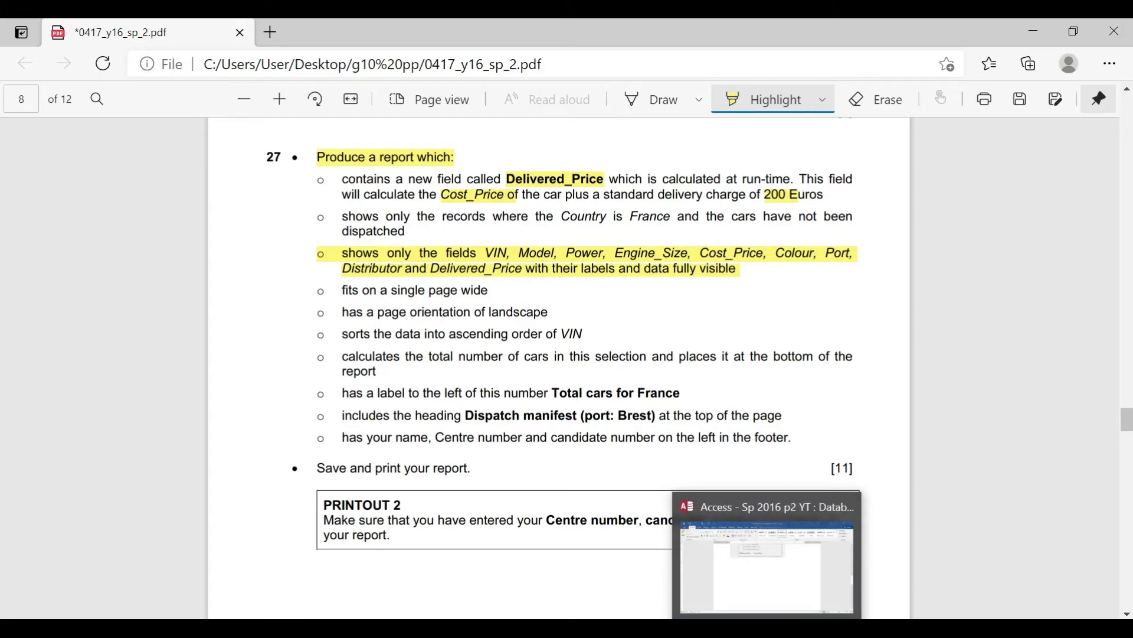
Complete the column as Delivered_Price: [Cost_Price]+200 and tick its Show box
left_click(724, 606)
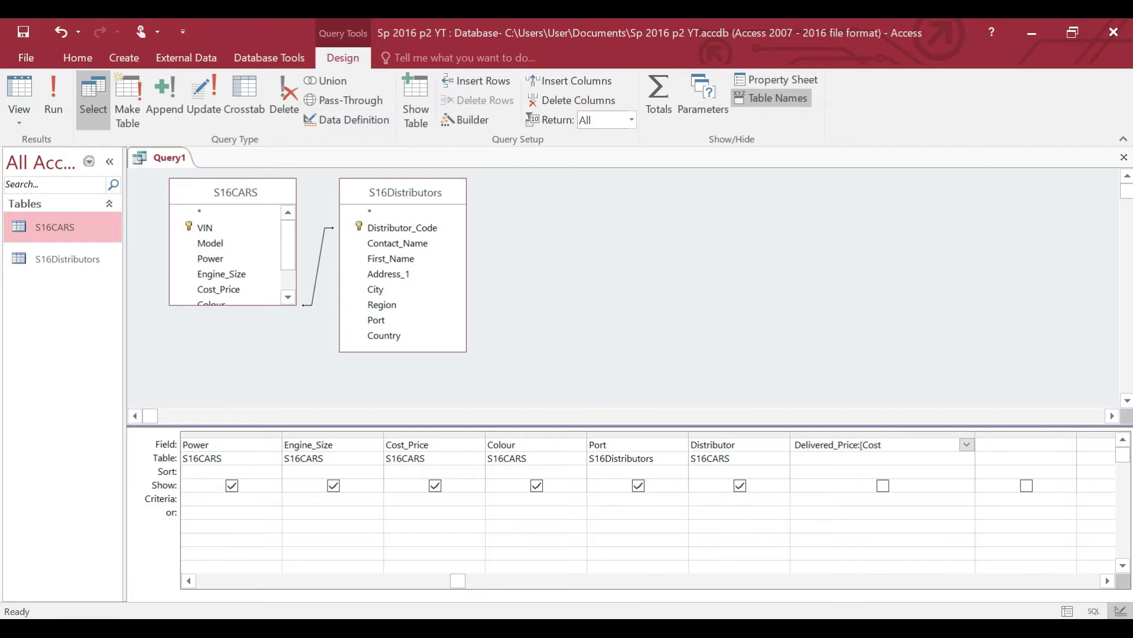
type("rice")
type("]+200")
left_click(886, 487)
left_click(942, 445)
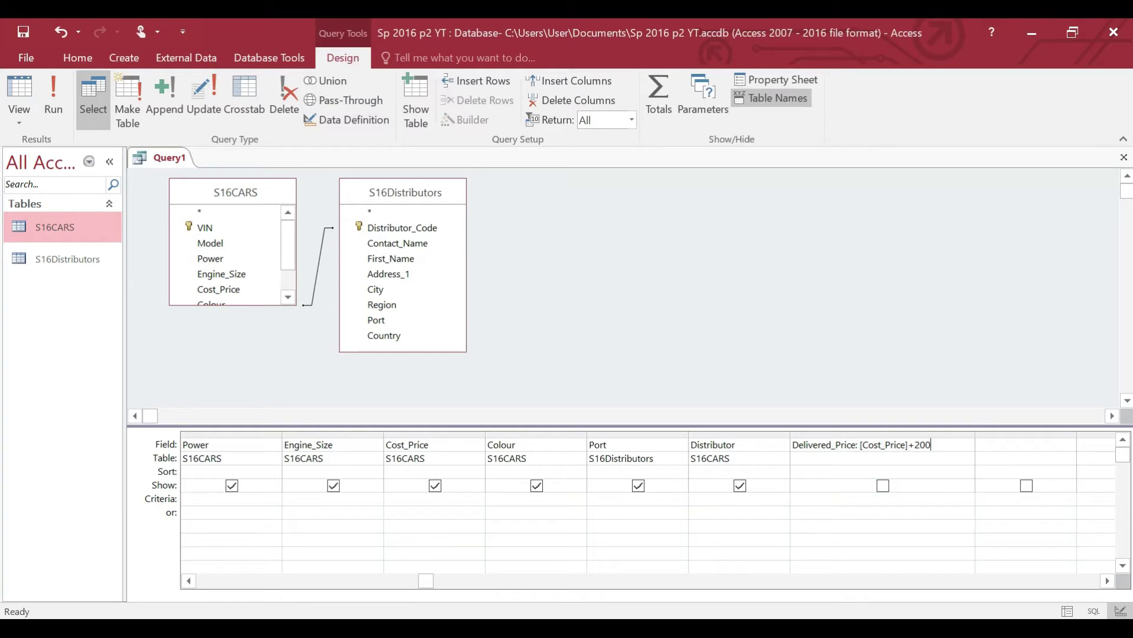
left_click(884, 487)
left_click_drag(920, 445, 931, 445)
In the task PDF, highlight the Delivered_Price bullet and the Country is France and not-dispatched requirements
key("alt+Tab")
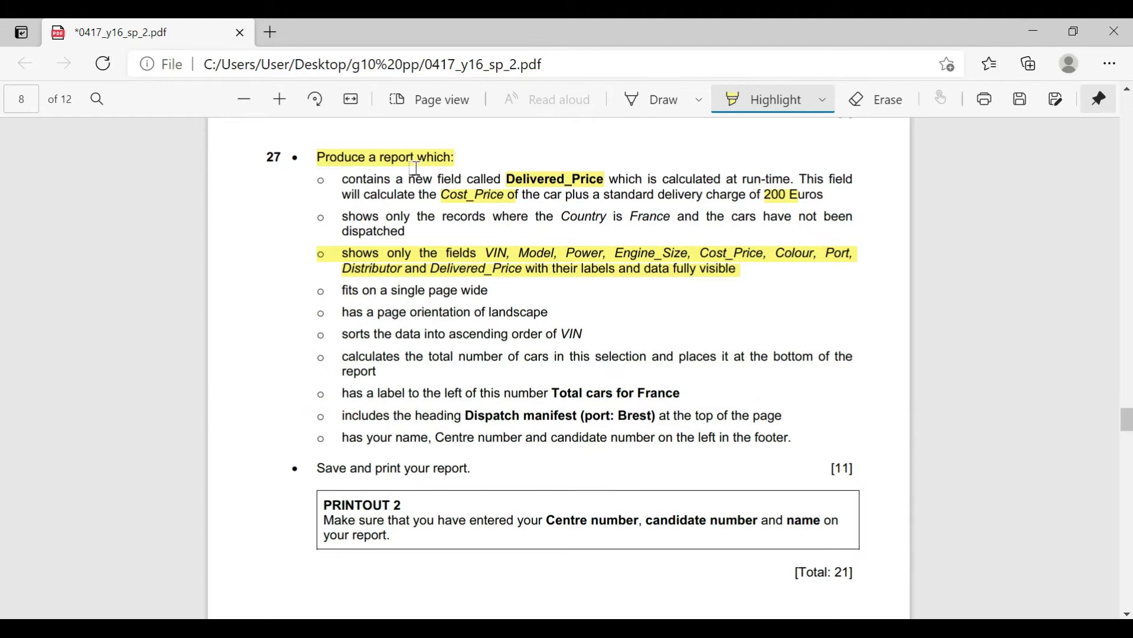
left_click_drag(311, 181, 329, 177)
left_click(564, 216)
left_click_drag(593, 210, 854, 217)
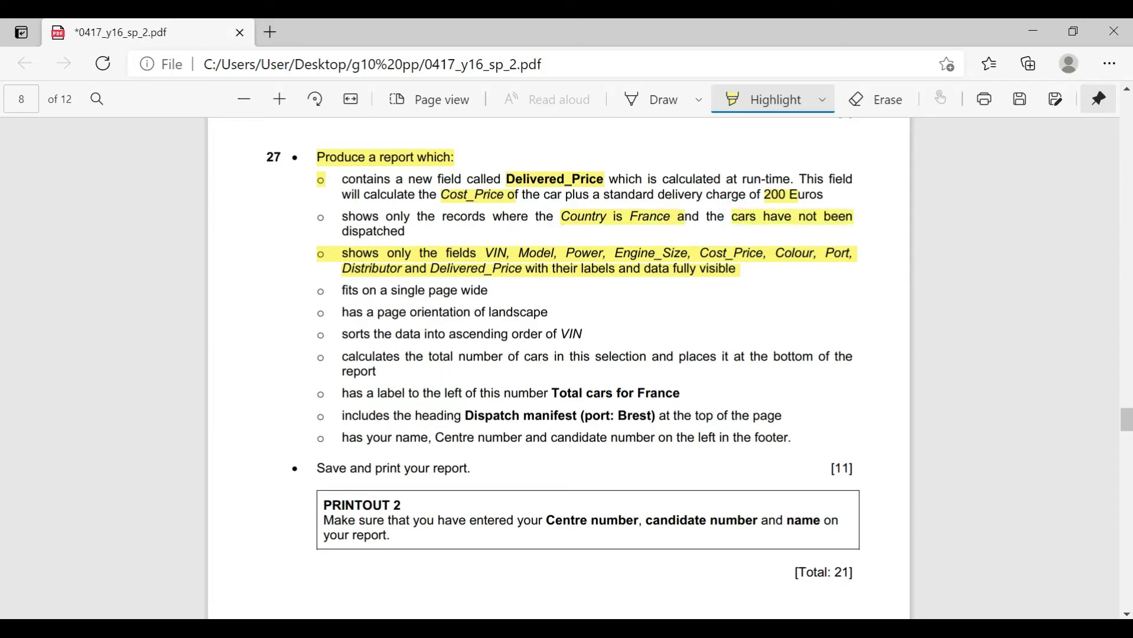
left_click_drag(343, 231, 410, 229)
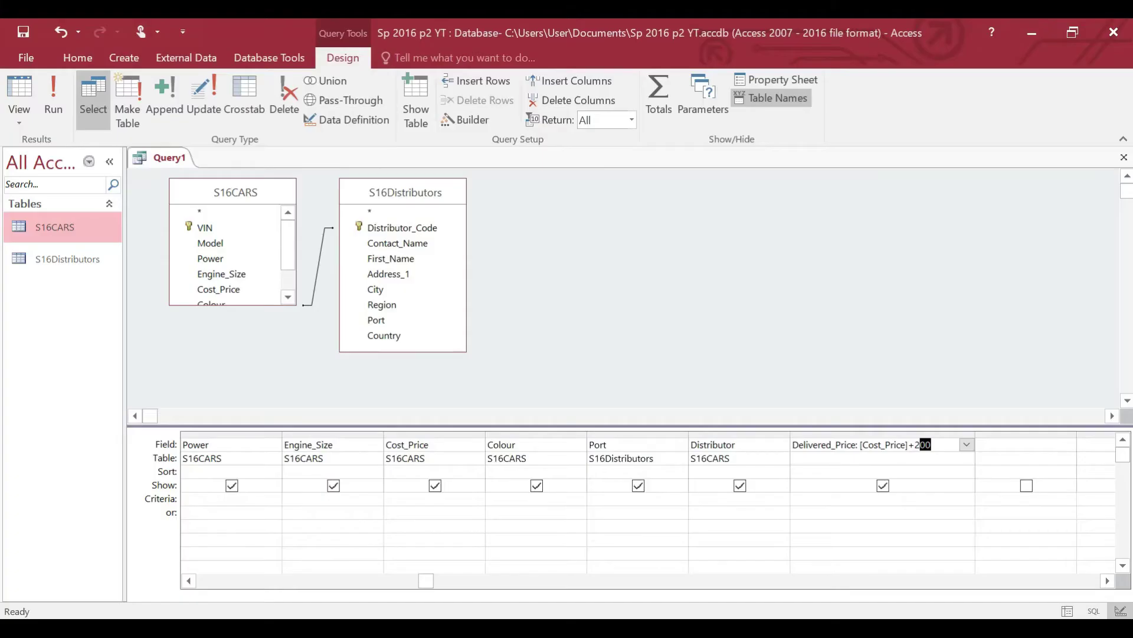
Back in the query design, scroll the grid past Delivered_Price to the next empty Field column
left_click_drag(426, 581, 319, 585)
left_click(189, 581)
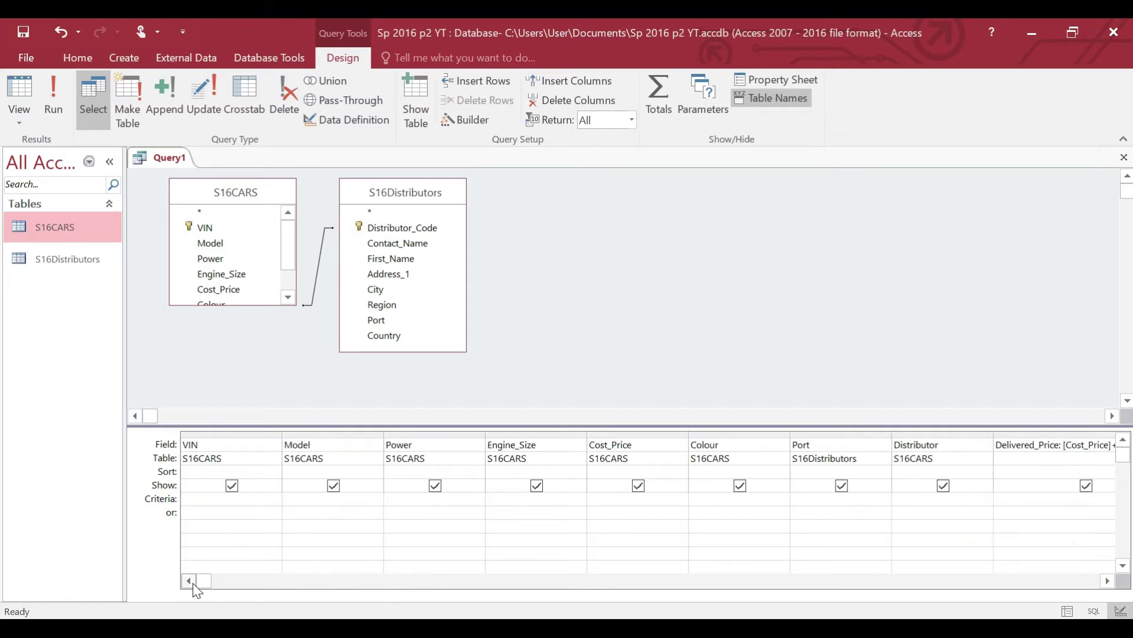
left_click(1107, 581)
left_click(1108, 581)
left_click(1108, 581)
left_click(1108, 581)
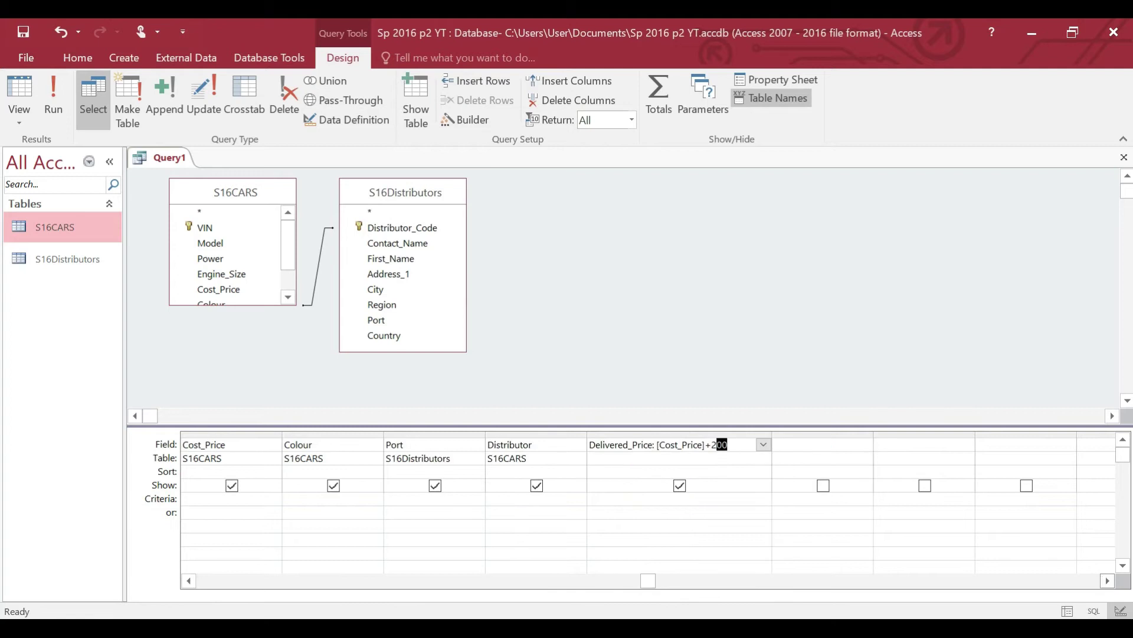
left_click(813, 445)
left_click_drag(285, 243, 286, 271)
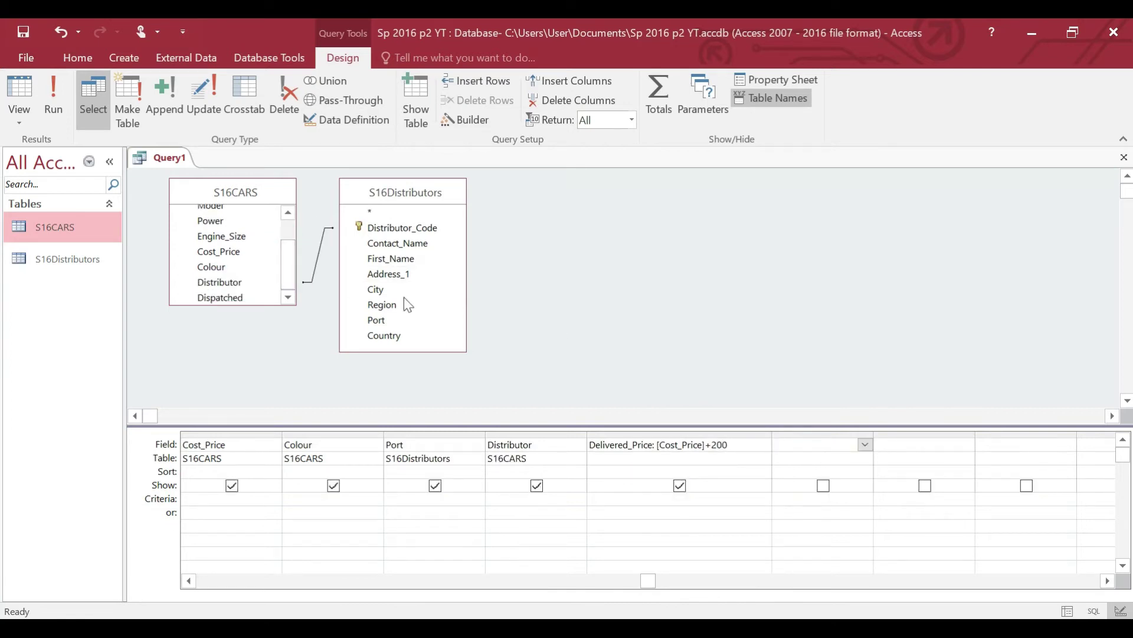
Add S16Distributors' Country field with Show unticked and the criterion 'France'
double_click(388, 336)
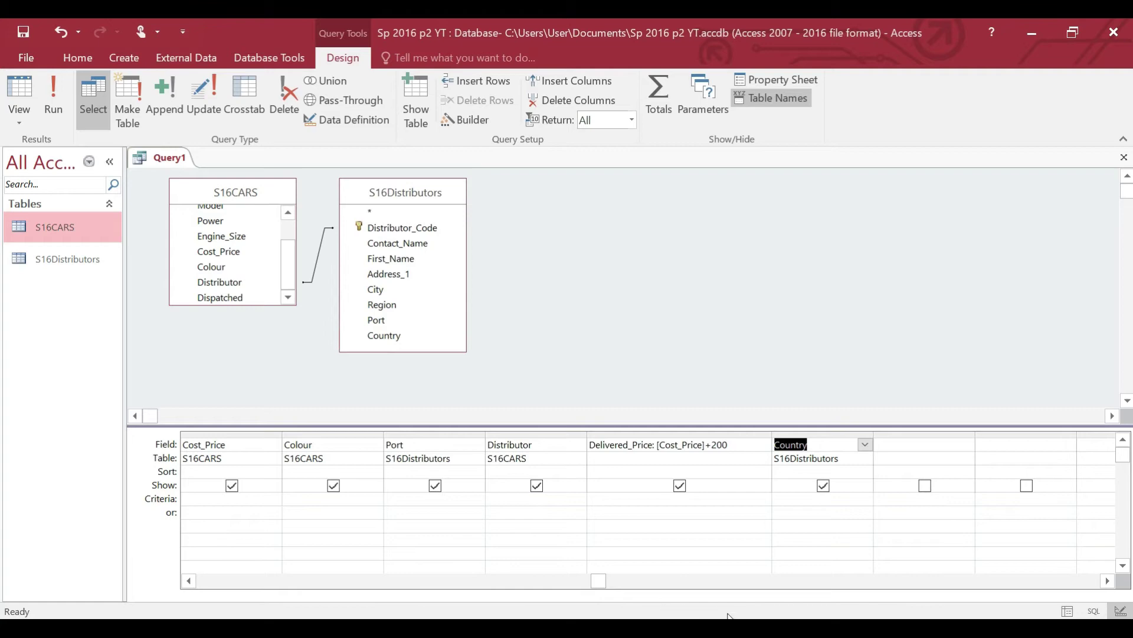
key("alt+Tab")
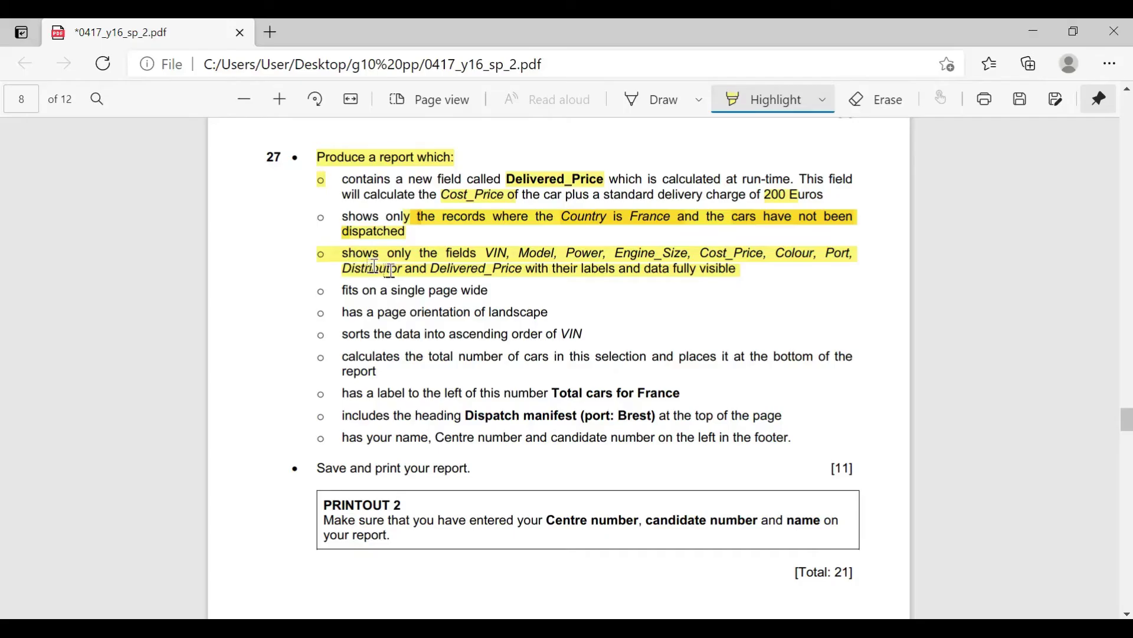
key("alt+Tab")
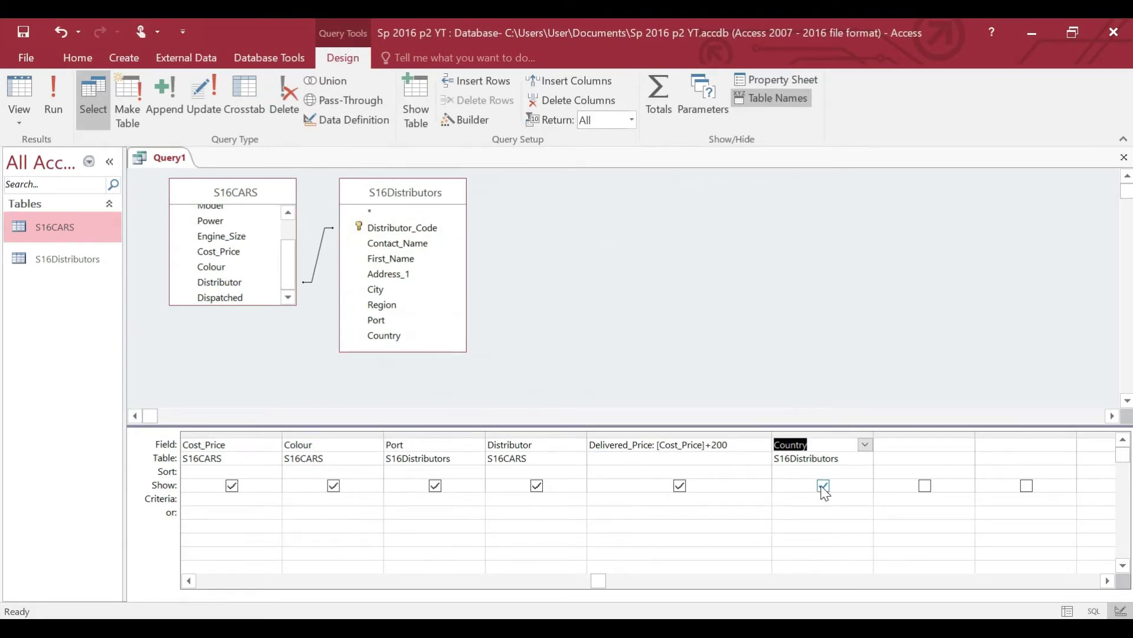
left_click(824, 487)
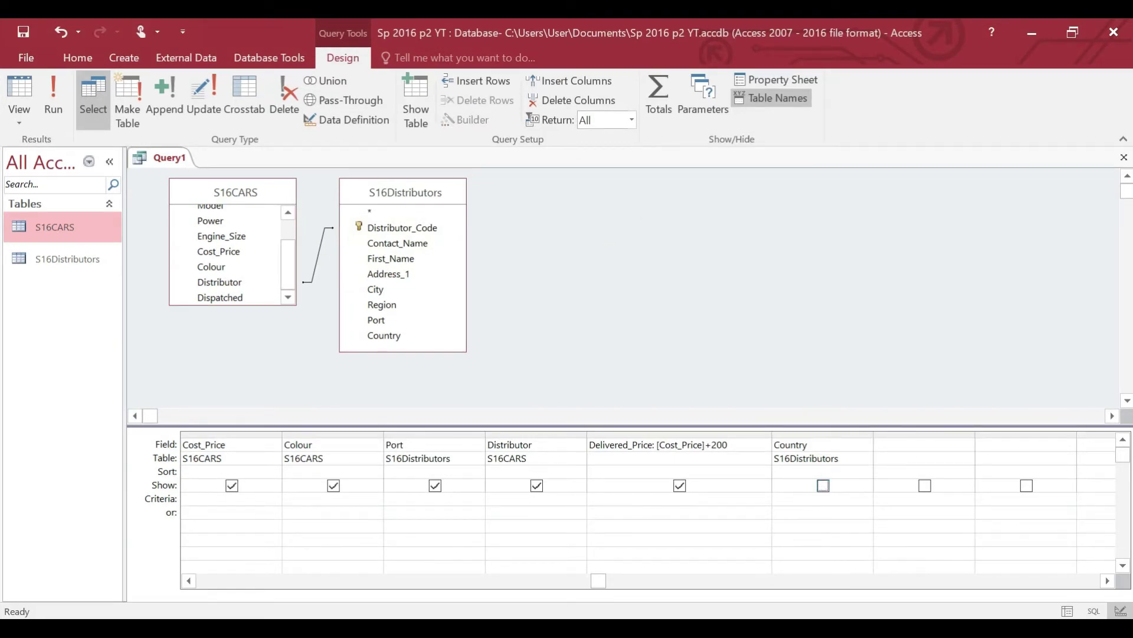
key("alt+Tab")
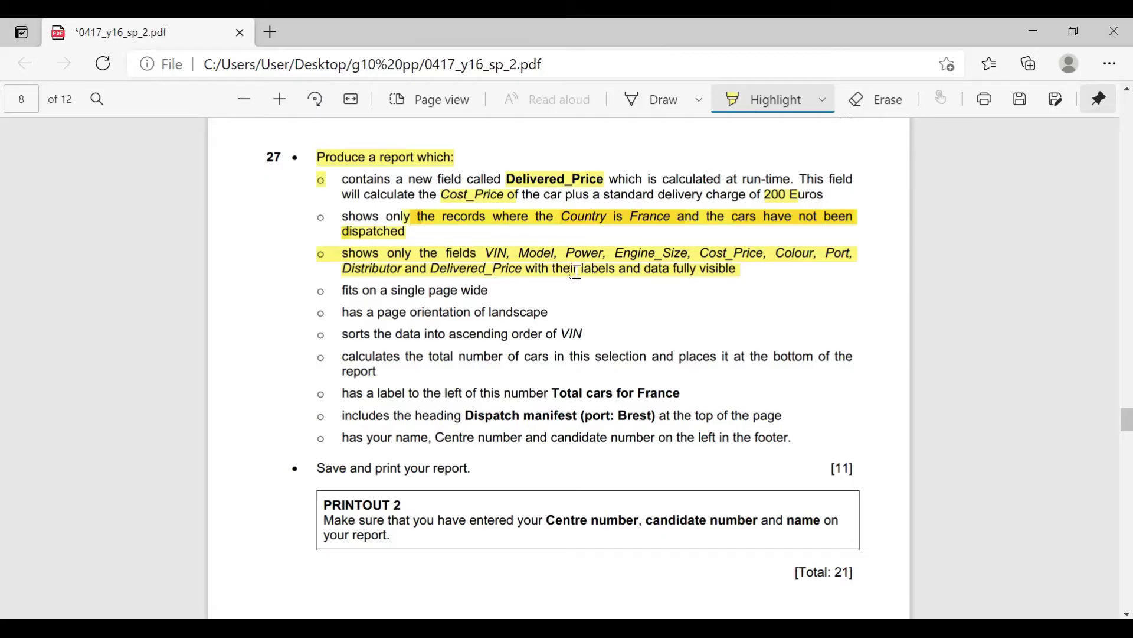
key("alt+Tab")
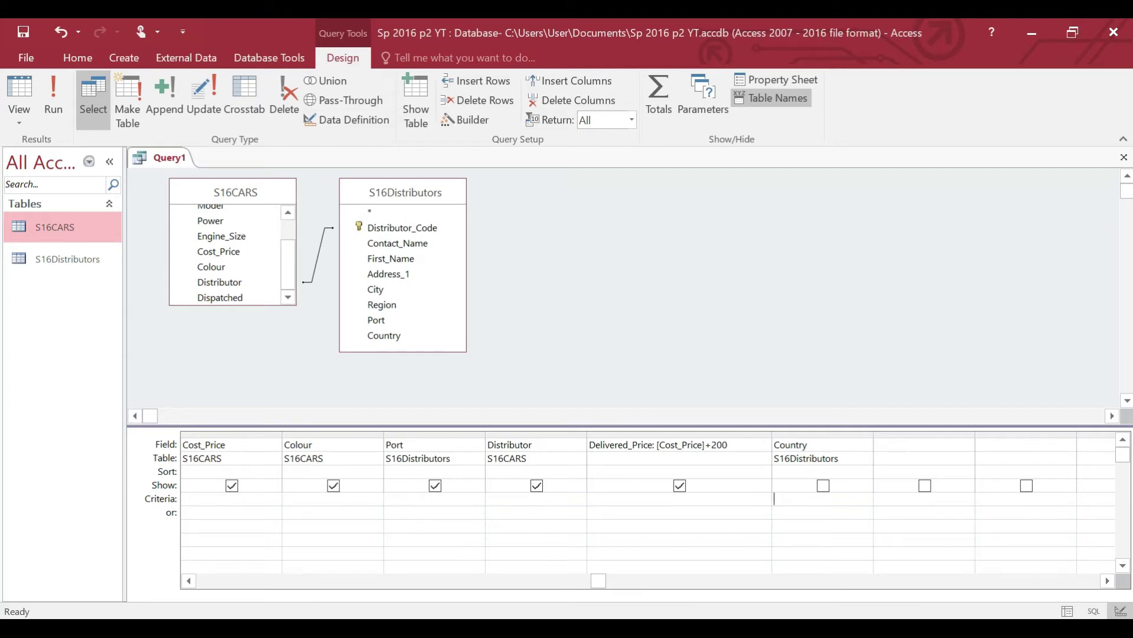
type("France")
key("Tab")
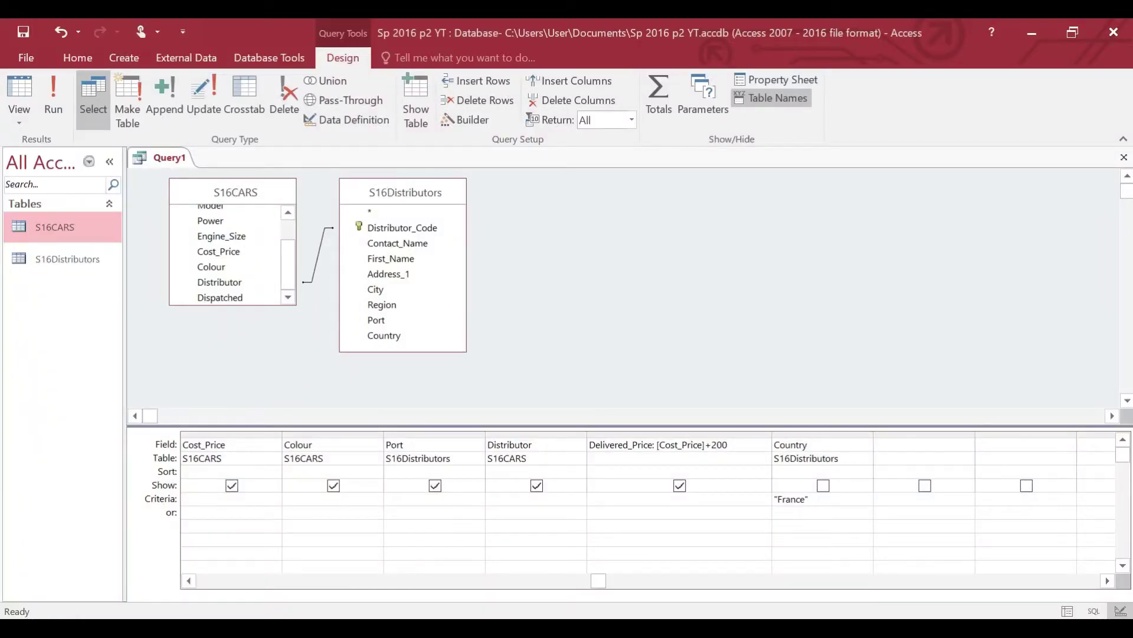
Check the not-dispatched requirement in the task PDF
mouse_move(723, 628)
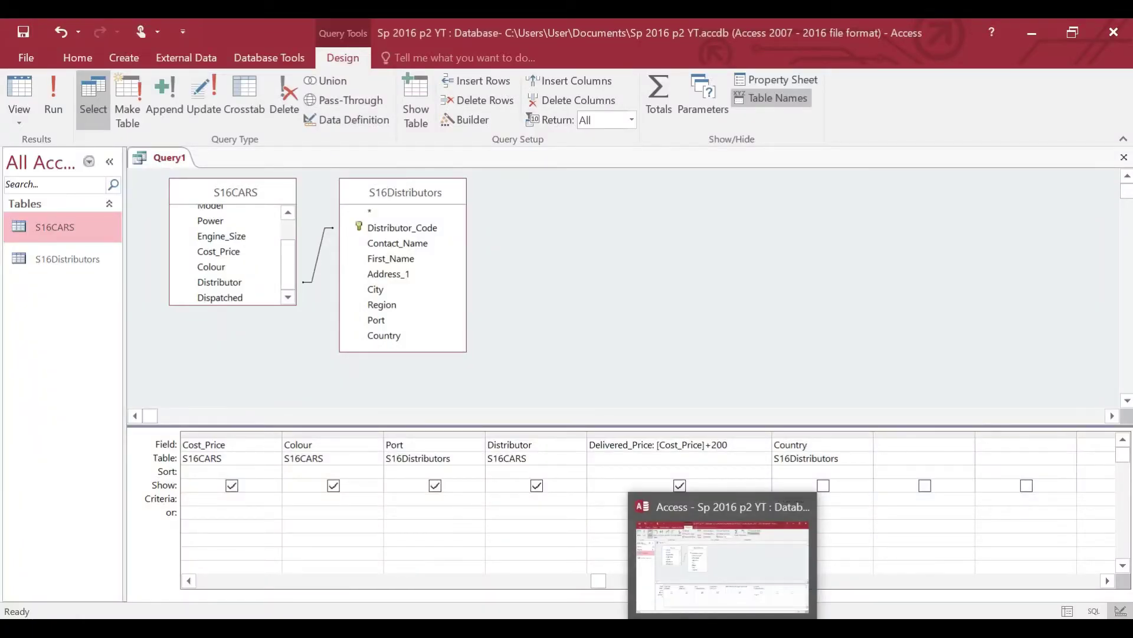
left_click(722, 628)
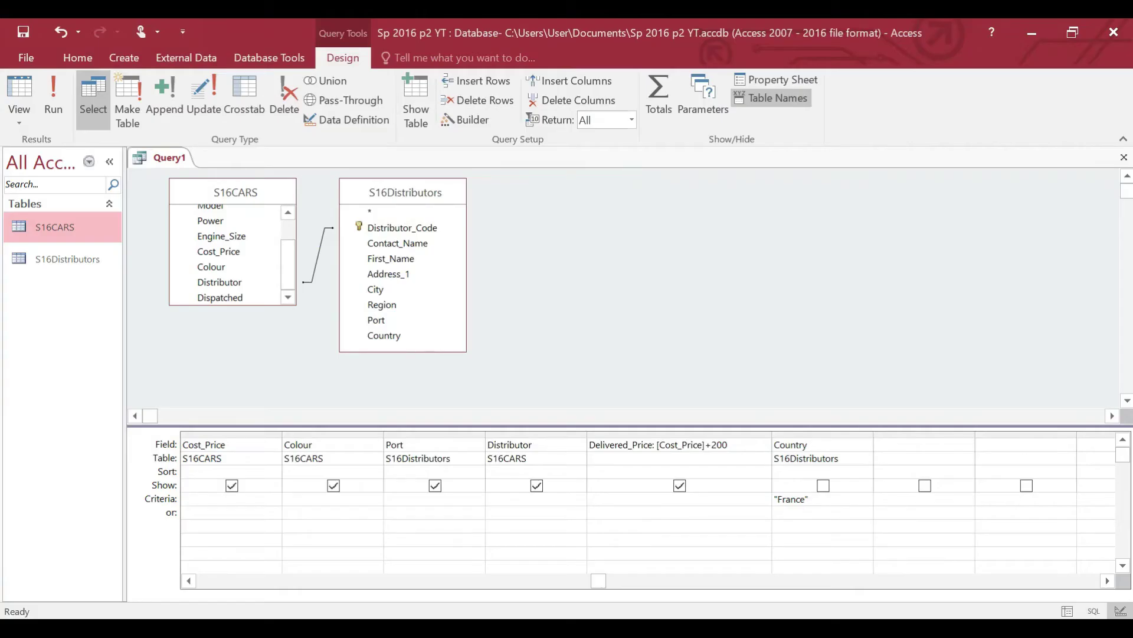
key("alt+Tab")
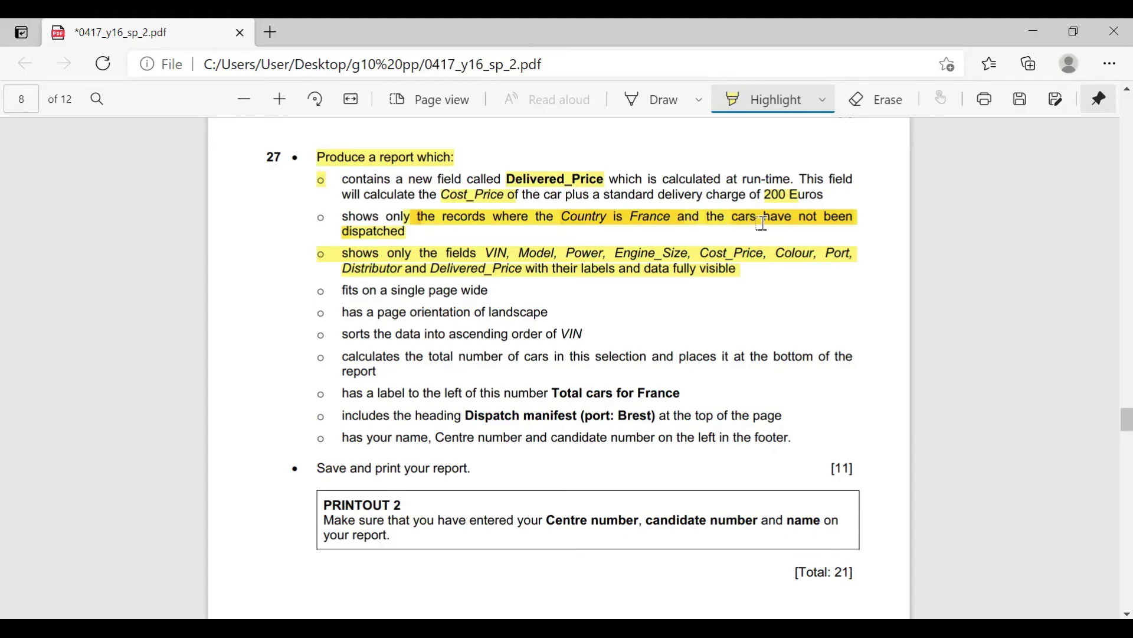
key("alt+Tab")
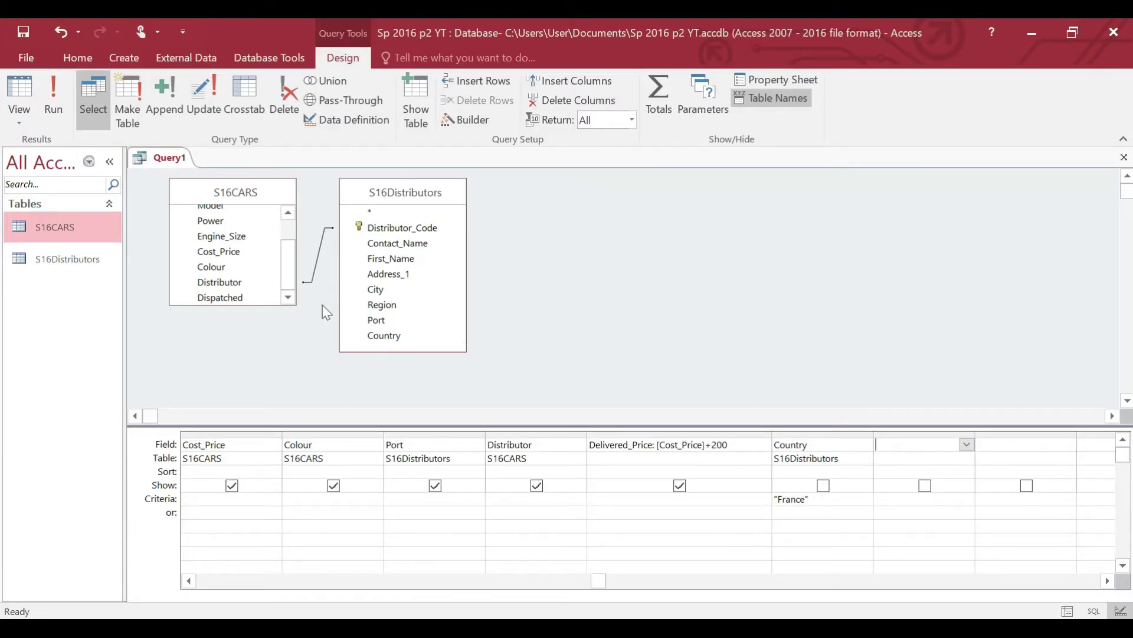
Add S16CARS' Dispatched field, hidden with criterion No, and run the query for 41 records
double_click(219, 298)
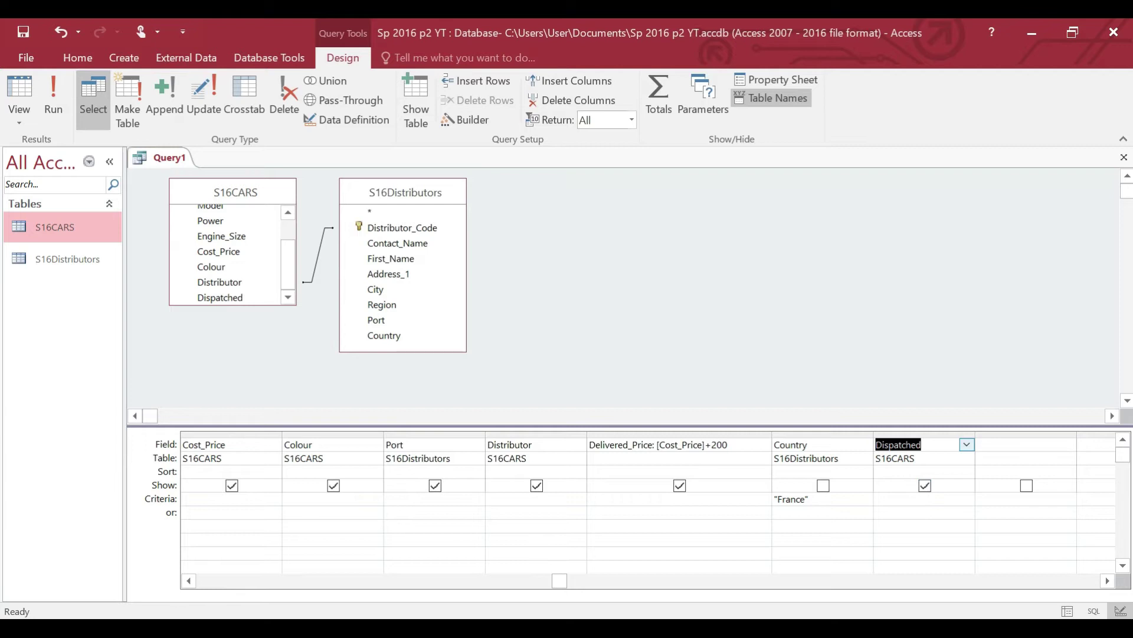
left_click(856, 627)
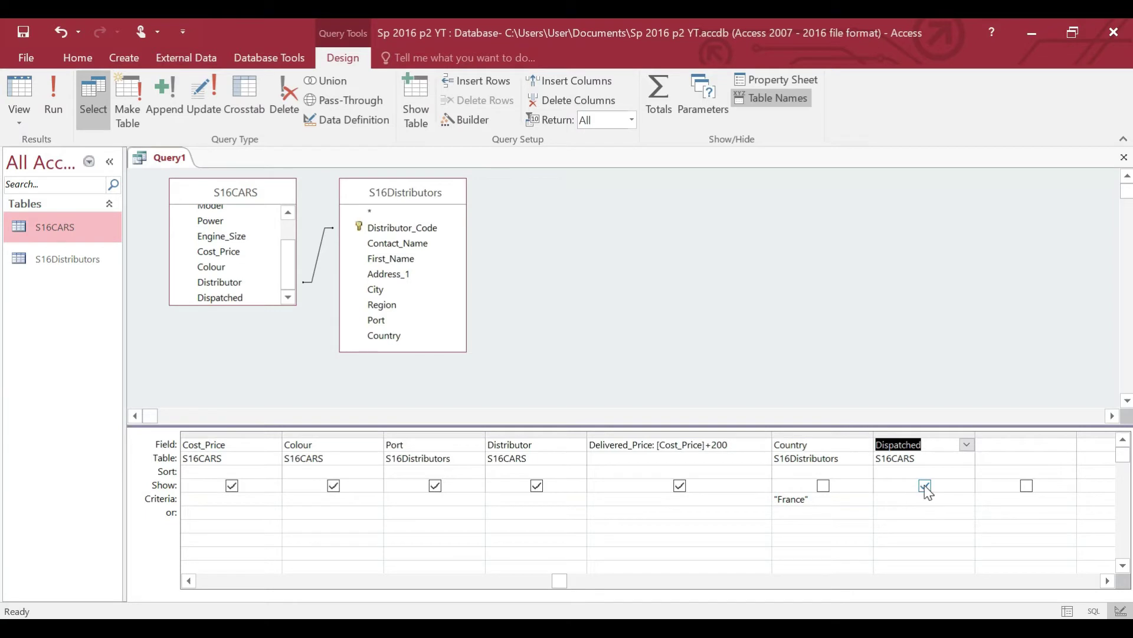
left_click(924, 486)
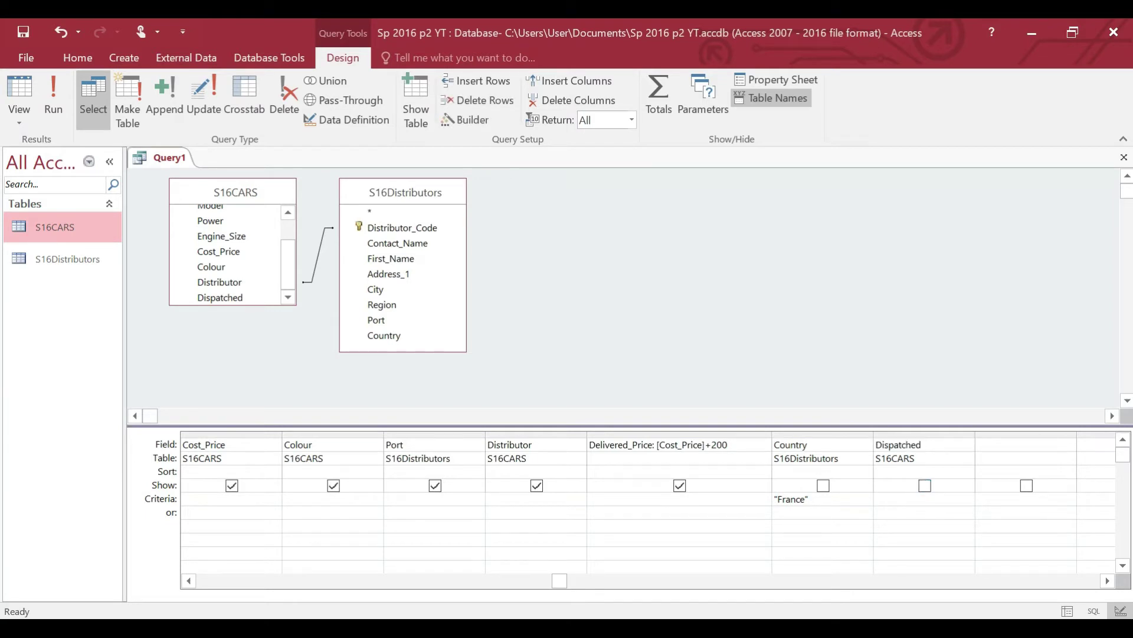
type("No")
key("Escape")
key("Return")
left_click(52, 89)
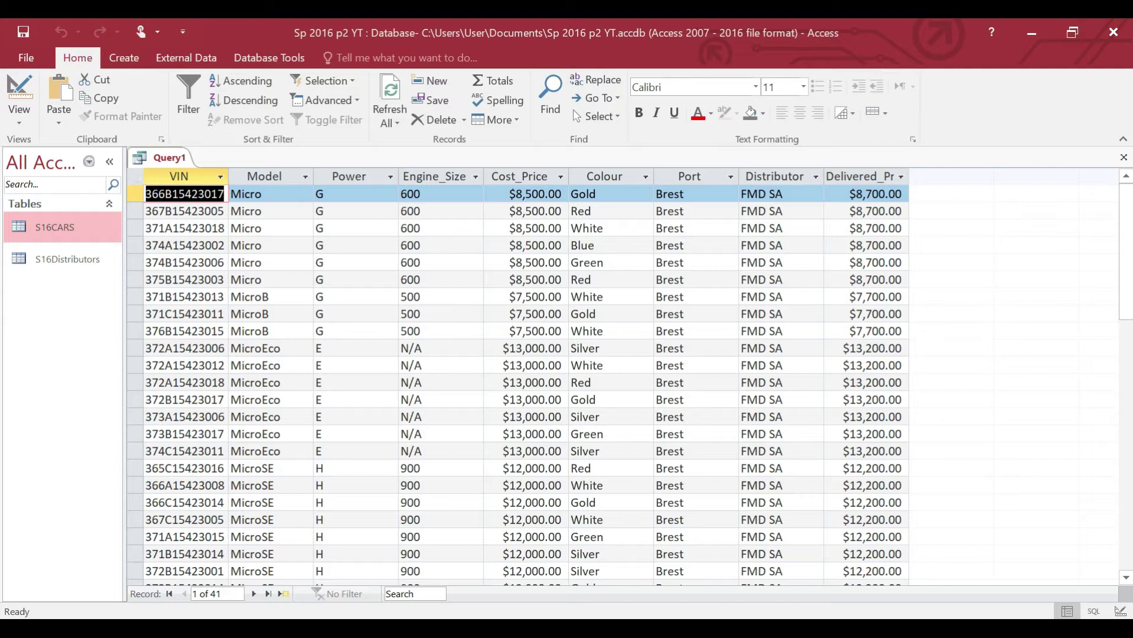
left_click(18, 94)
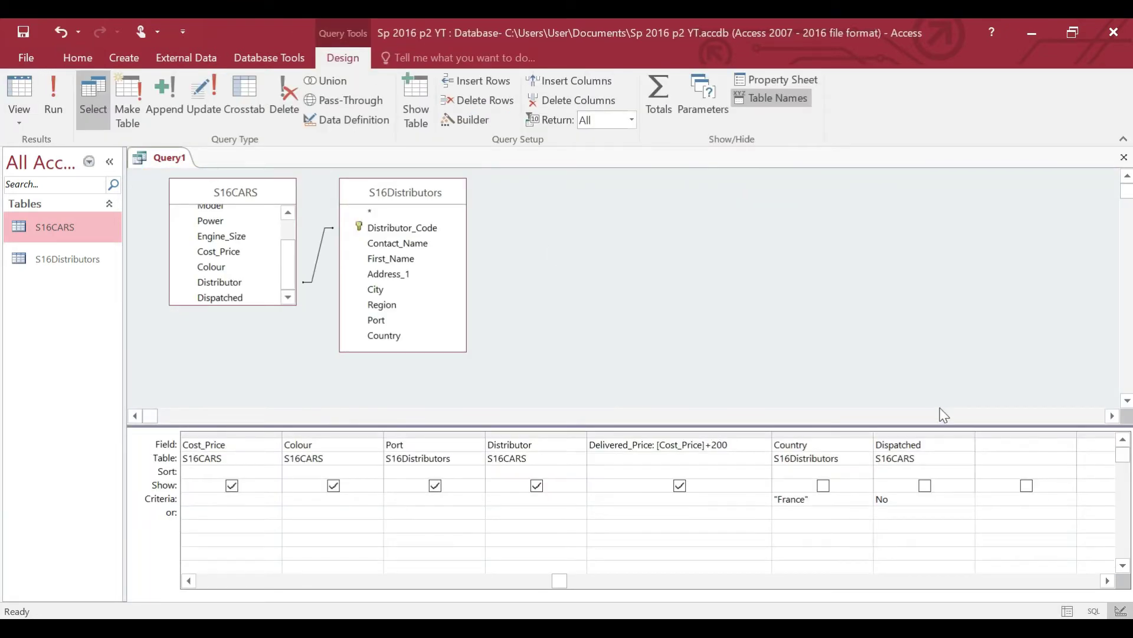
Close the query saving it as Query1, and glance at task 27 in the PDF
left_click(1123, 157)
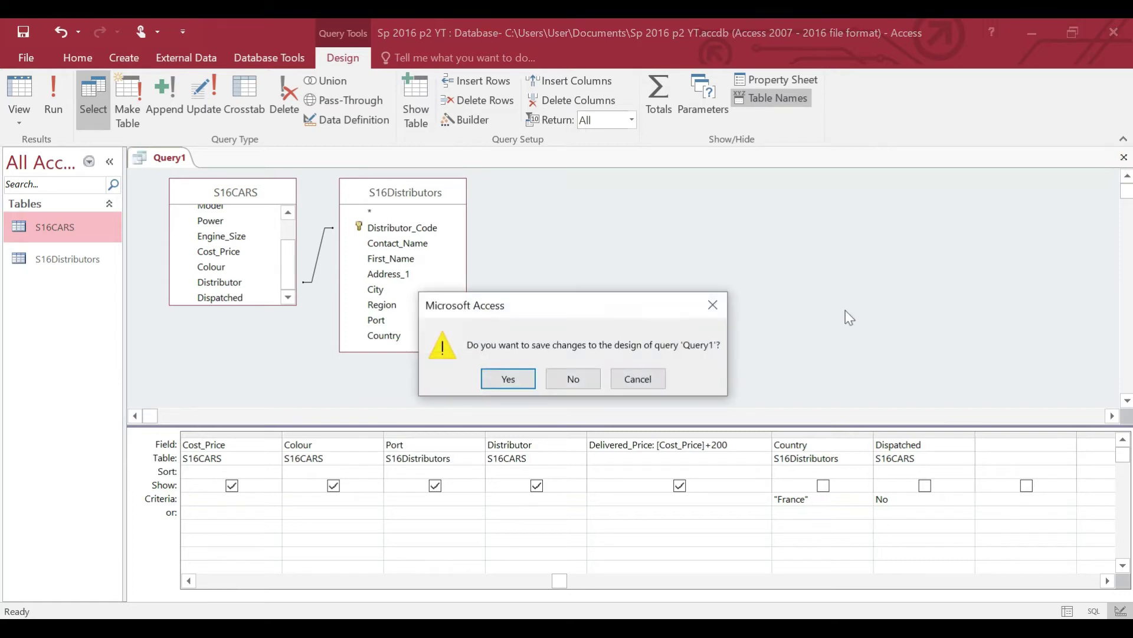
left_click(519, 376)
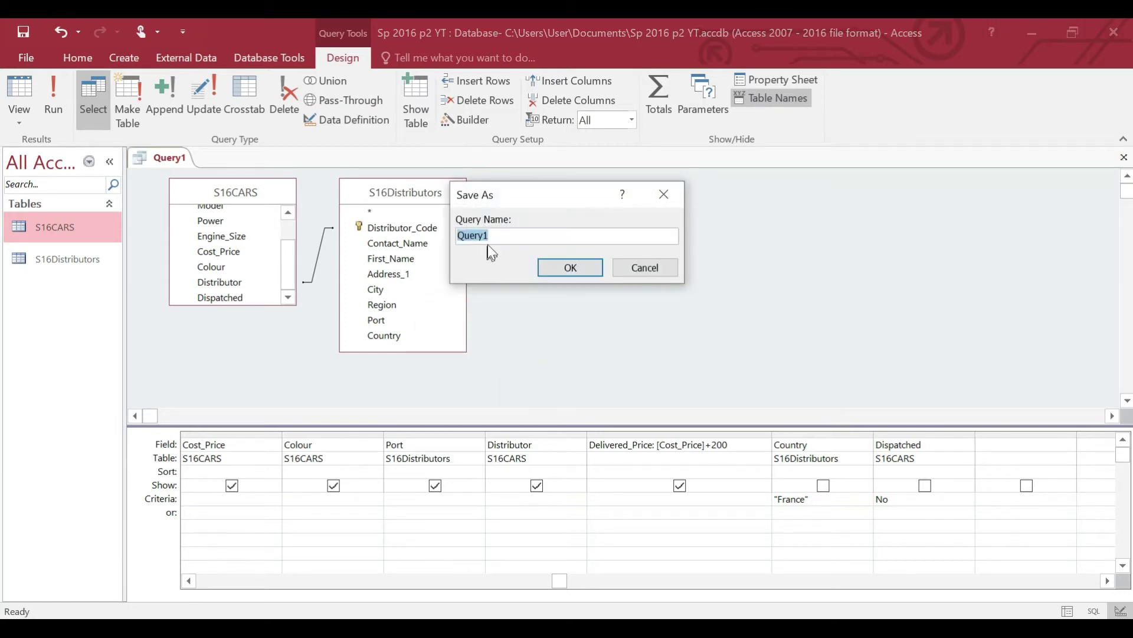
left_click(571, 267)
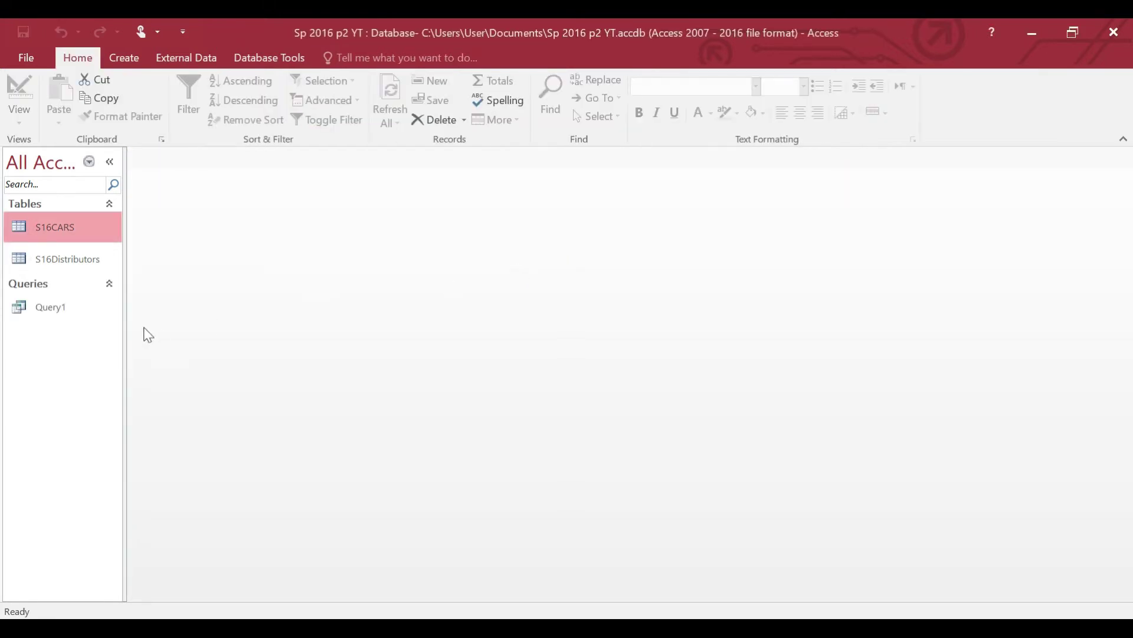
left_click(711, 629)
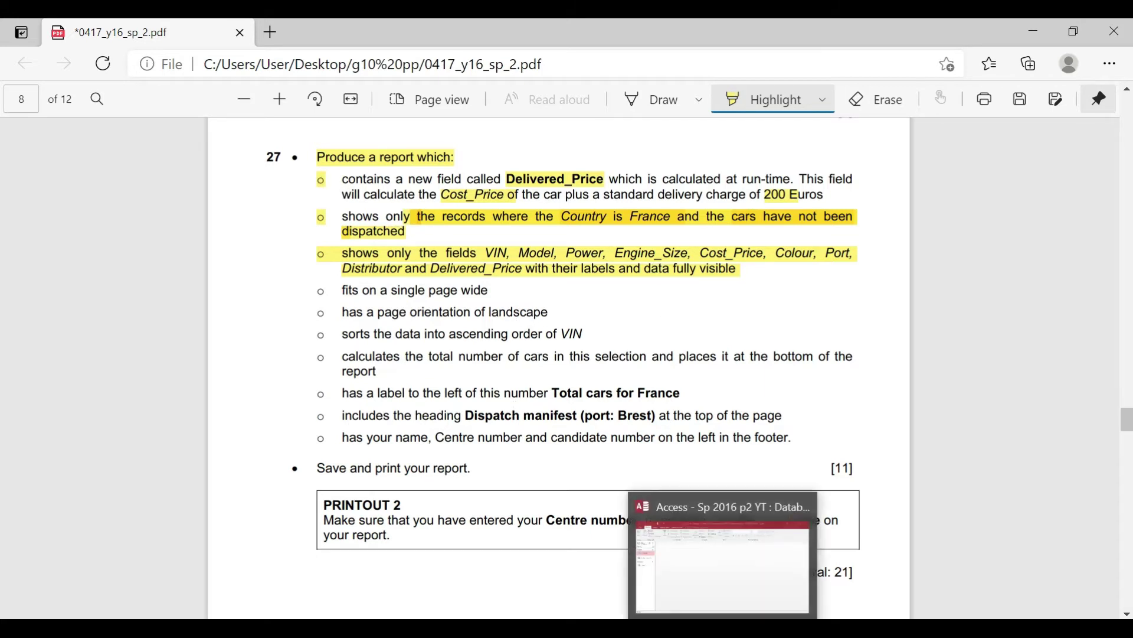
left_click(724, 555)
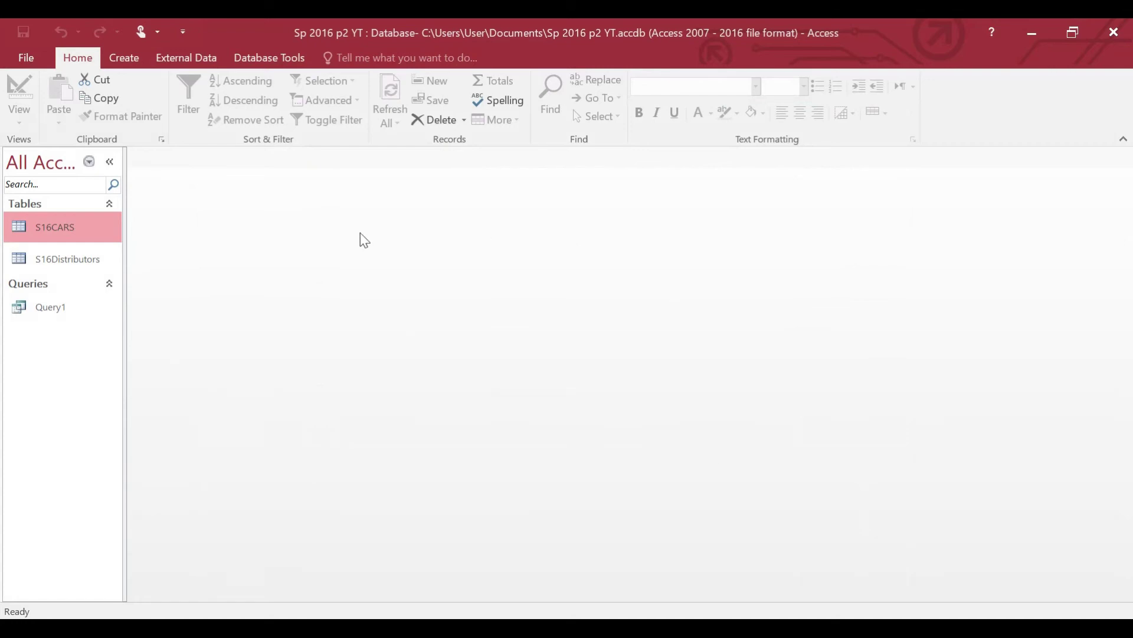
Launch the Report Wizard and choose Query1 as its source
left_click(134, 65)
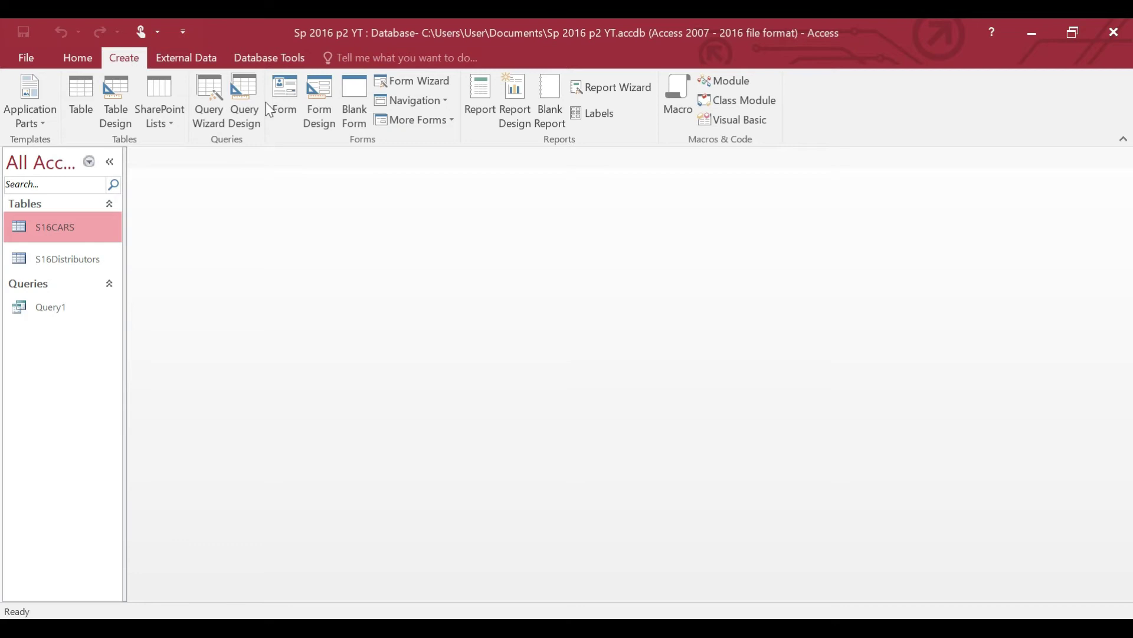
left_click(618, 85)
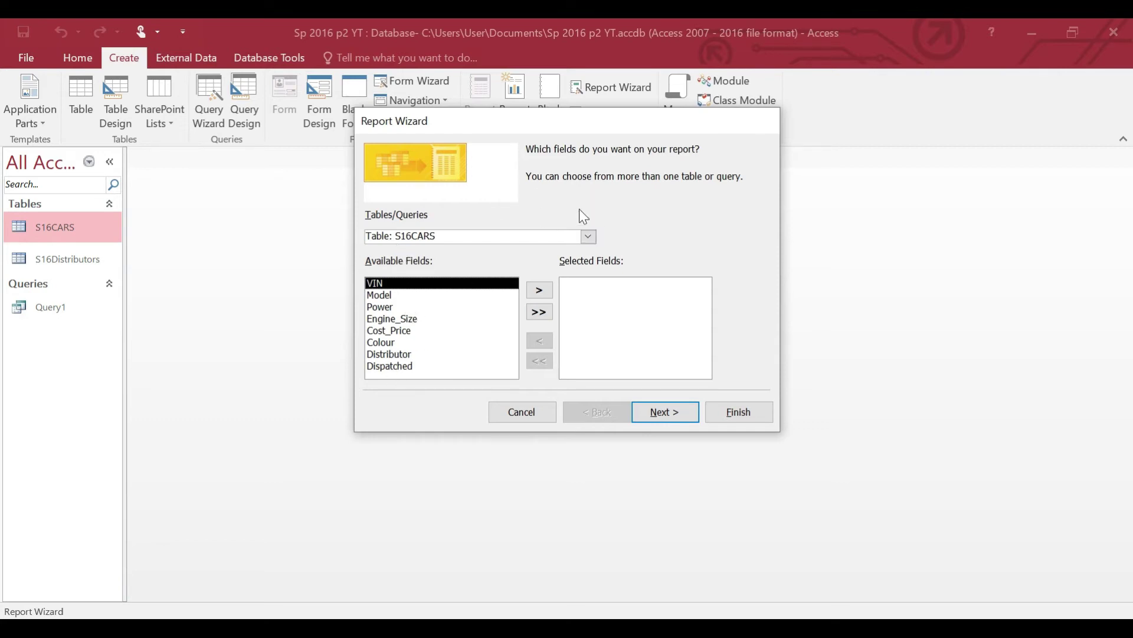
left_click(588, 237)
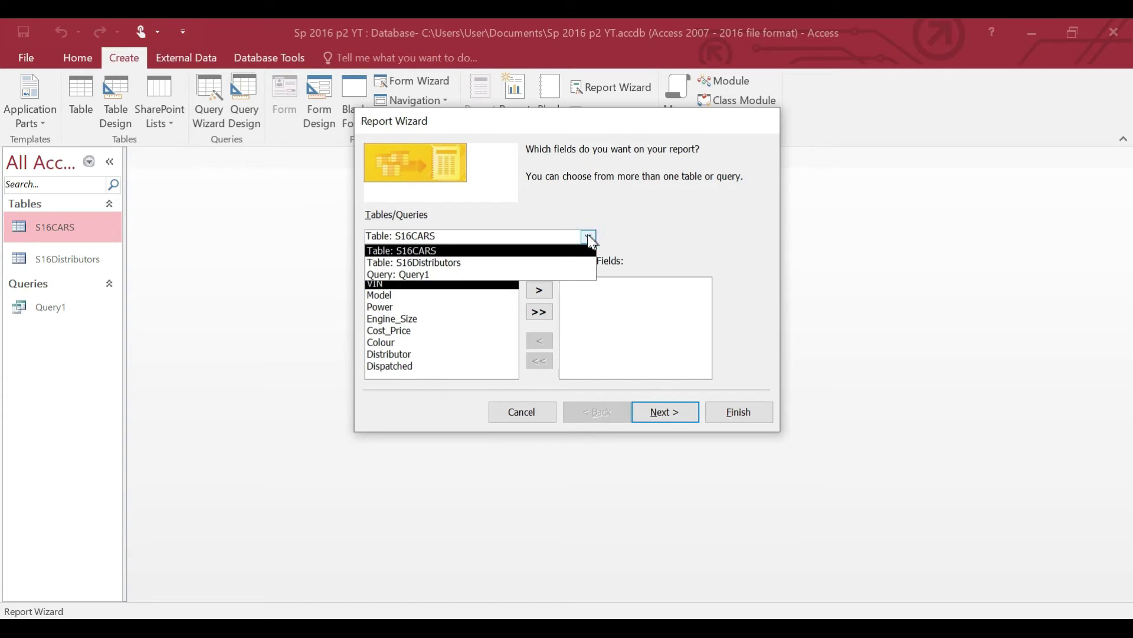
left_click(428, 275)
left_click_drag(509, 302, 510, 353)
left_click(512, 284)
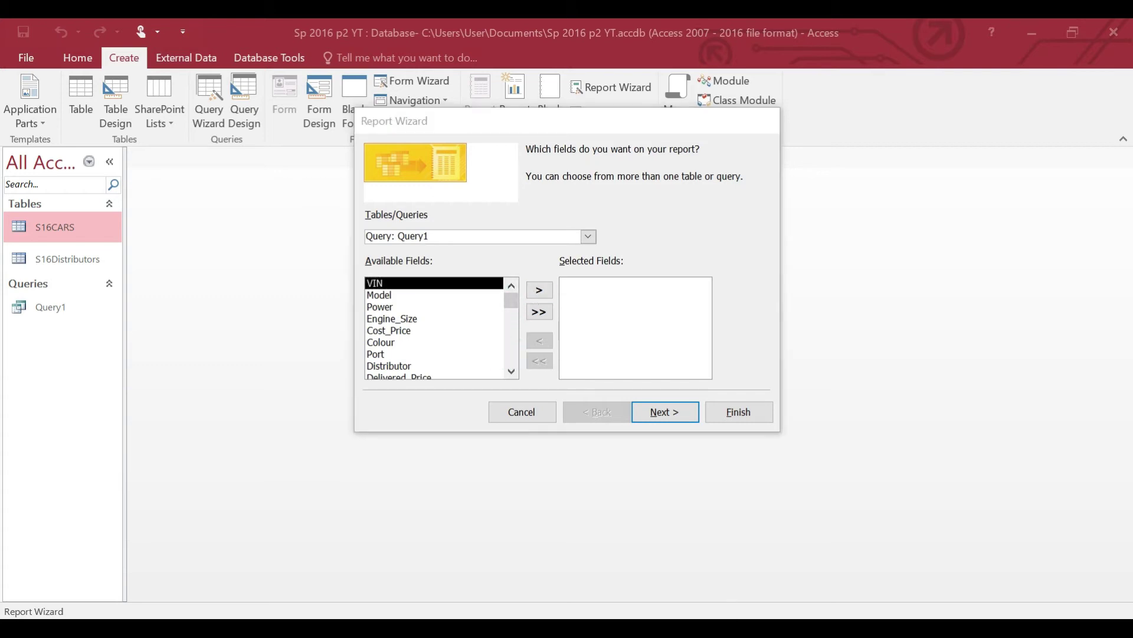
key("alt+Tab")
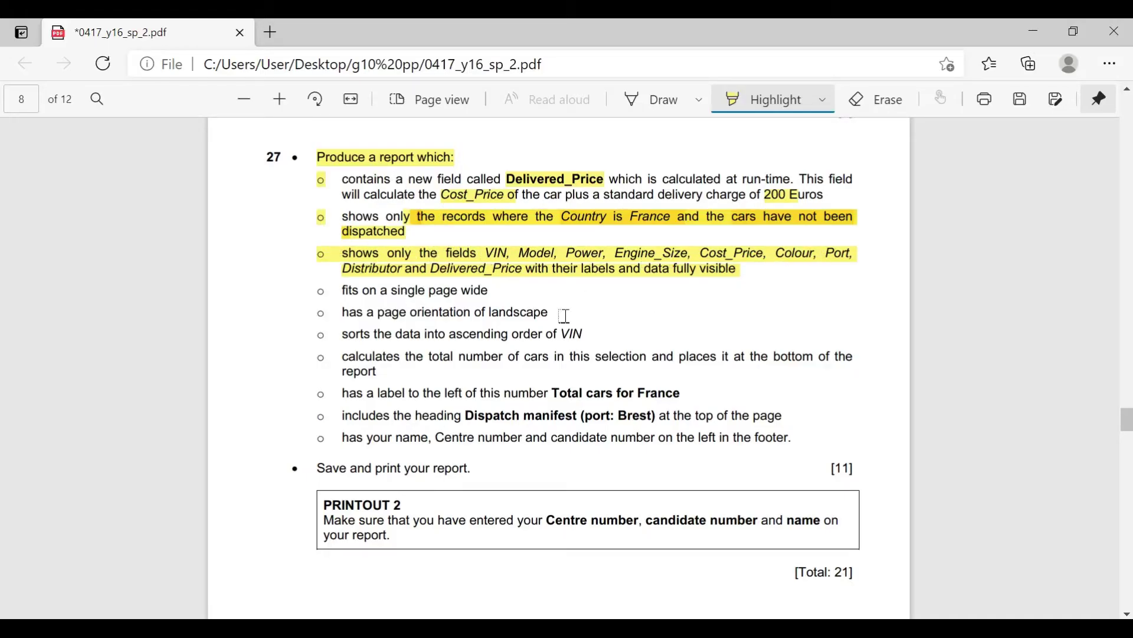
key("alt+Tab")
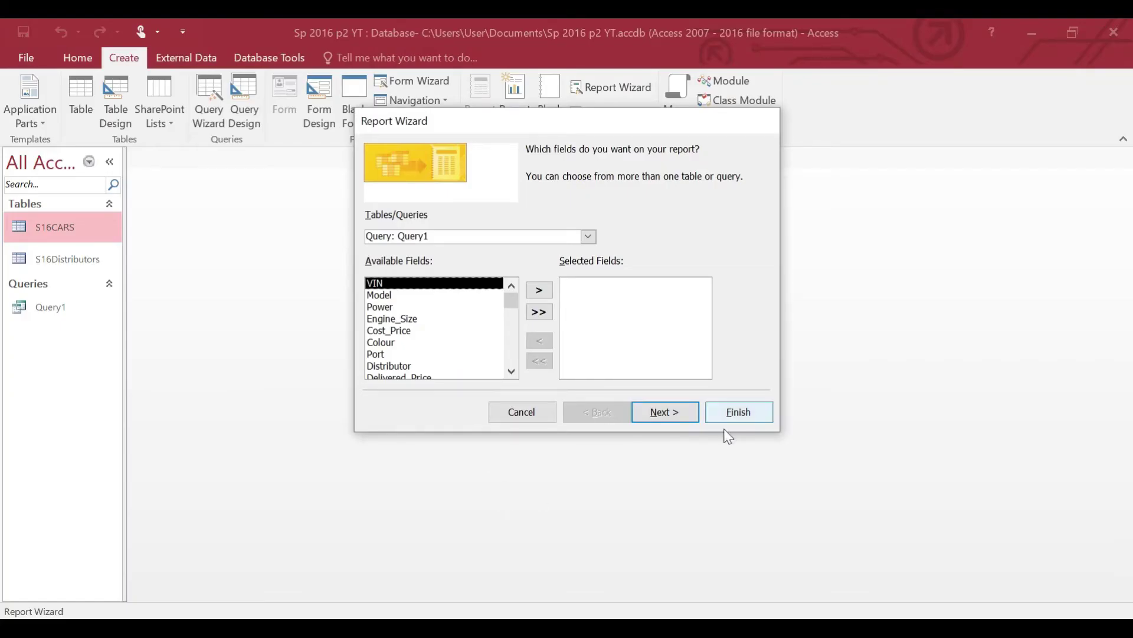
Cancel and restart the Report Wizard with Query1 selected as the source
left_click(527, 412)
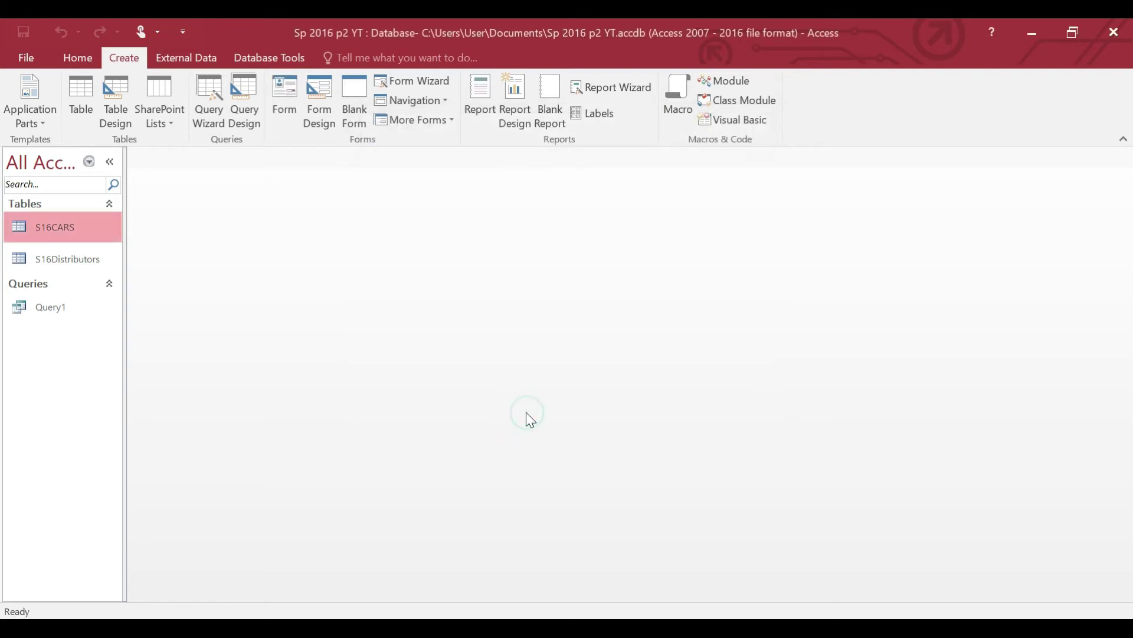
left_click(48, 307)
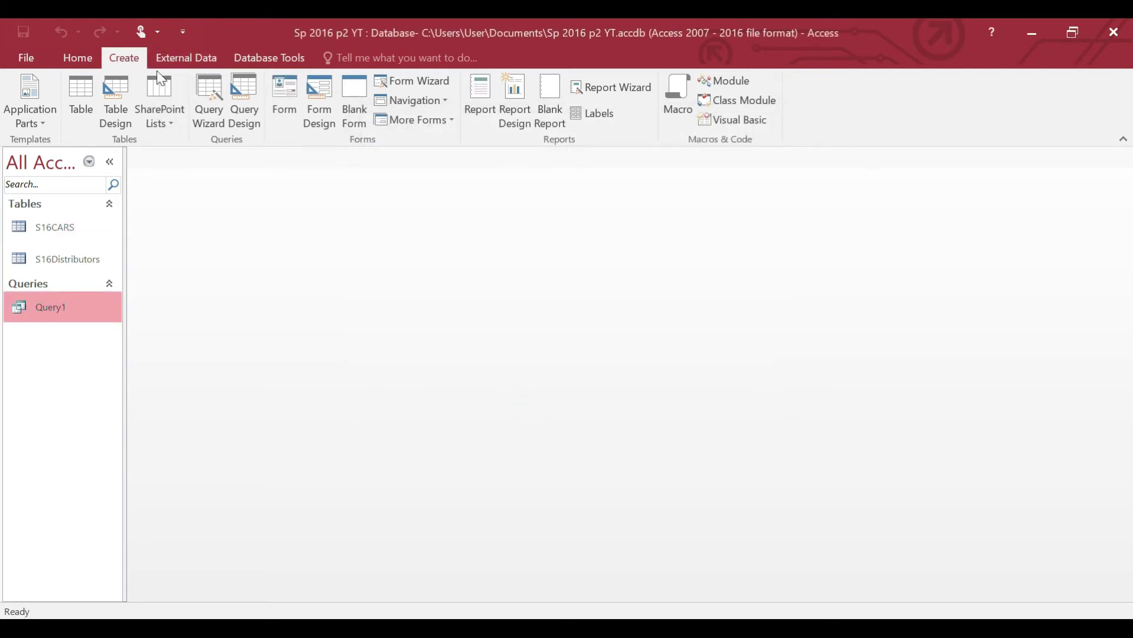
left_click(637, 93)
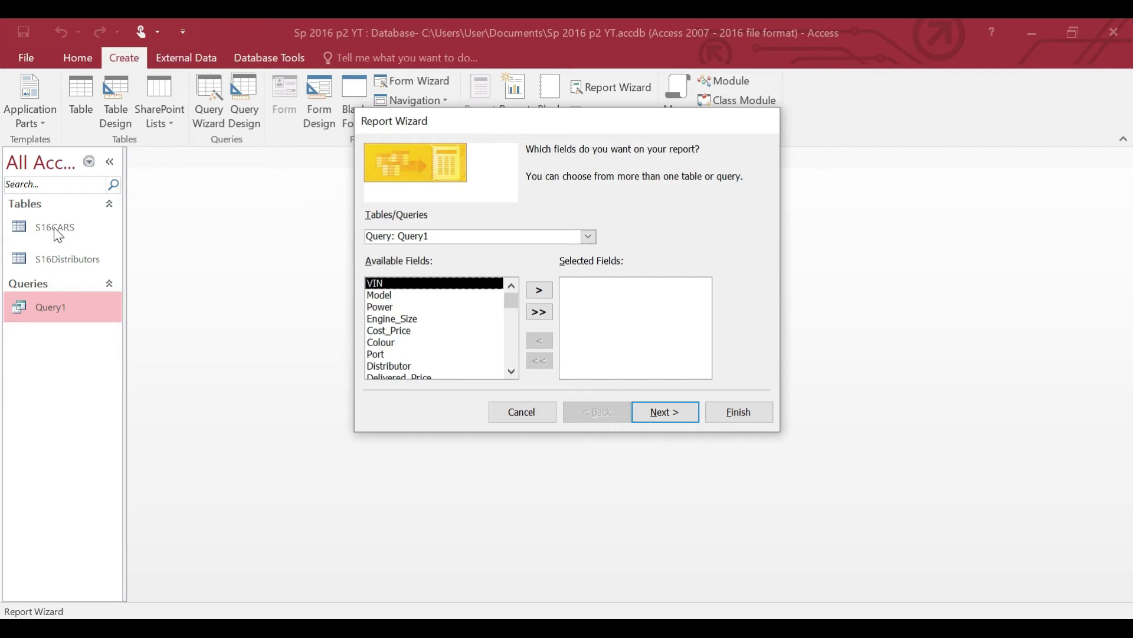
left_click(588, 236)
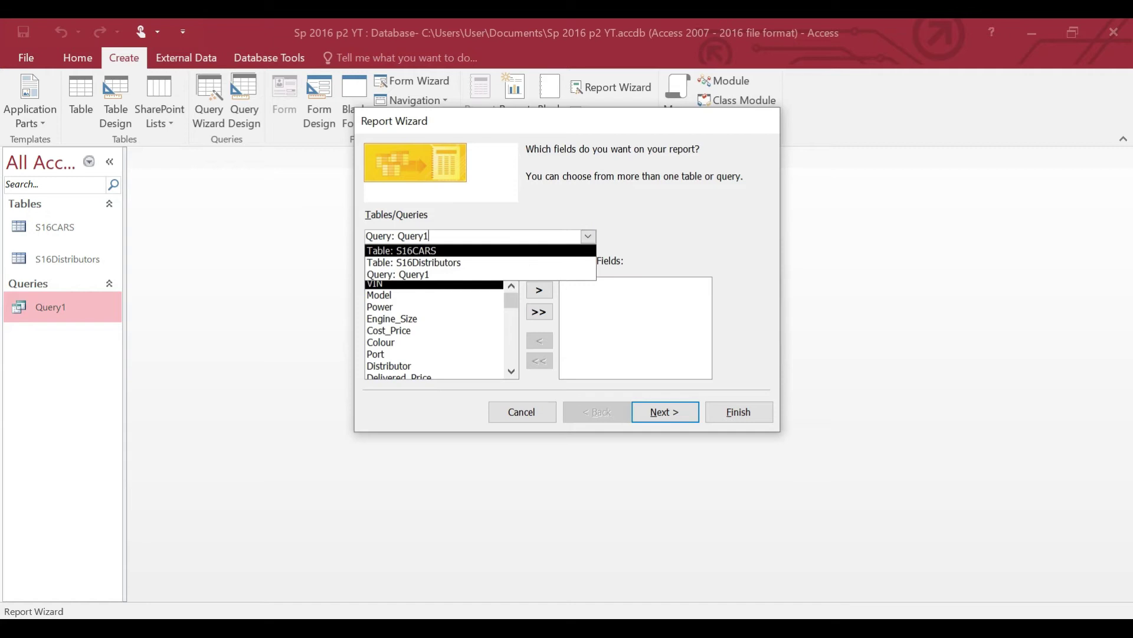
left_click(588, 236)
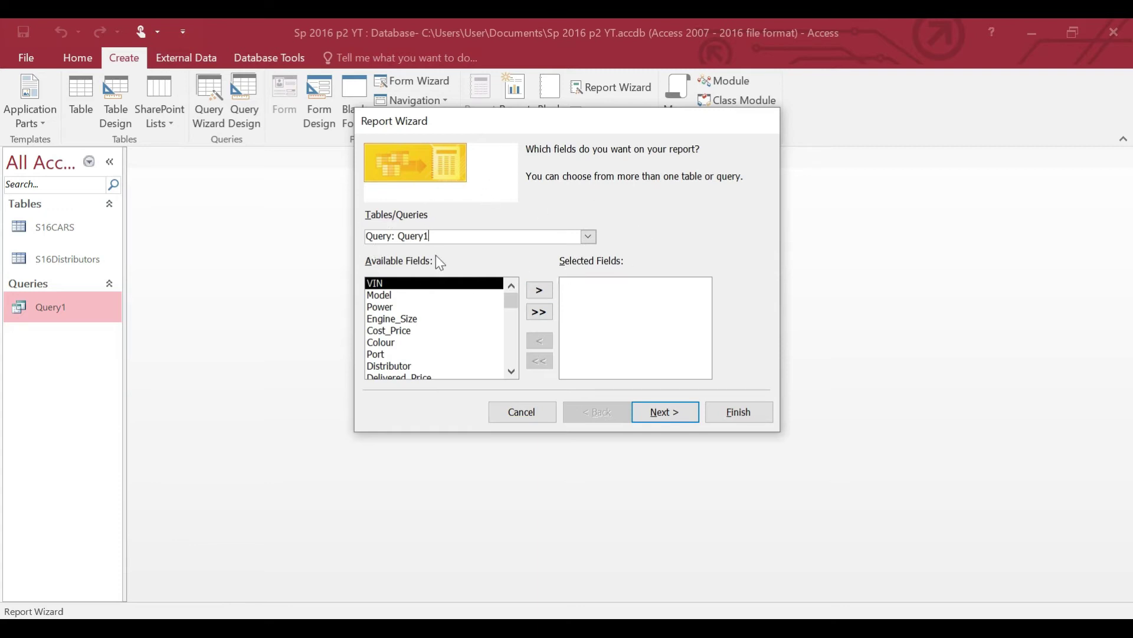
Add all of Query1's fields to the report and skip grouping
left_click(544, 312)
left_click(665, 414)
left_click(665, 413)
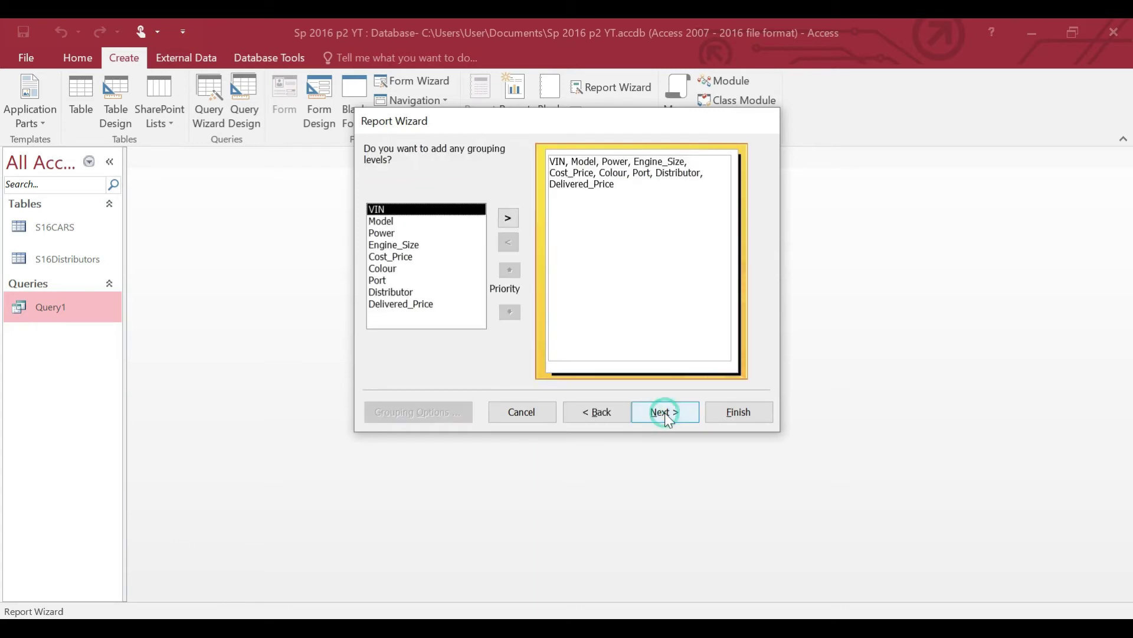
left_click(665, 413)
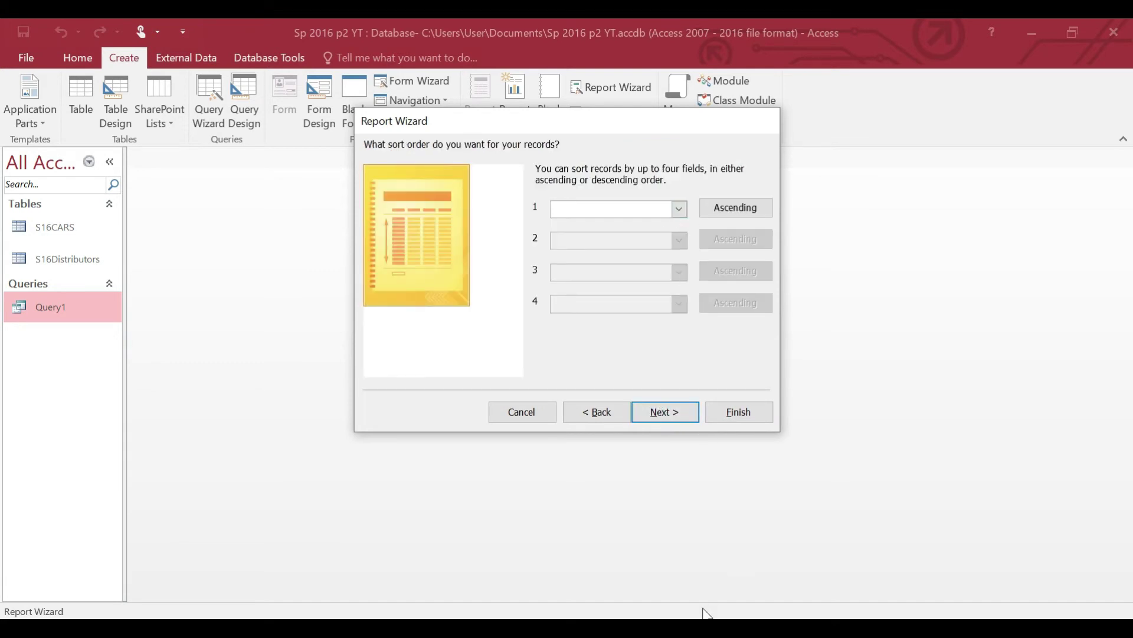
Sort the report records by VIN in ascending order
key("alt+Tab")
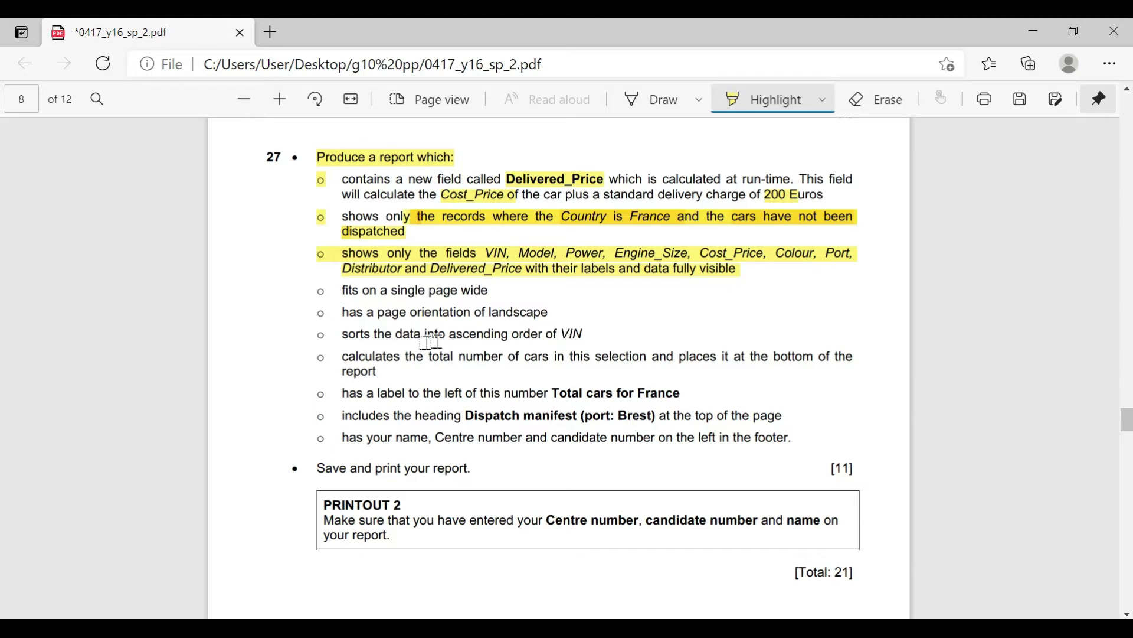
left_click_drag(561, 335, 588, 334)
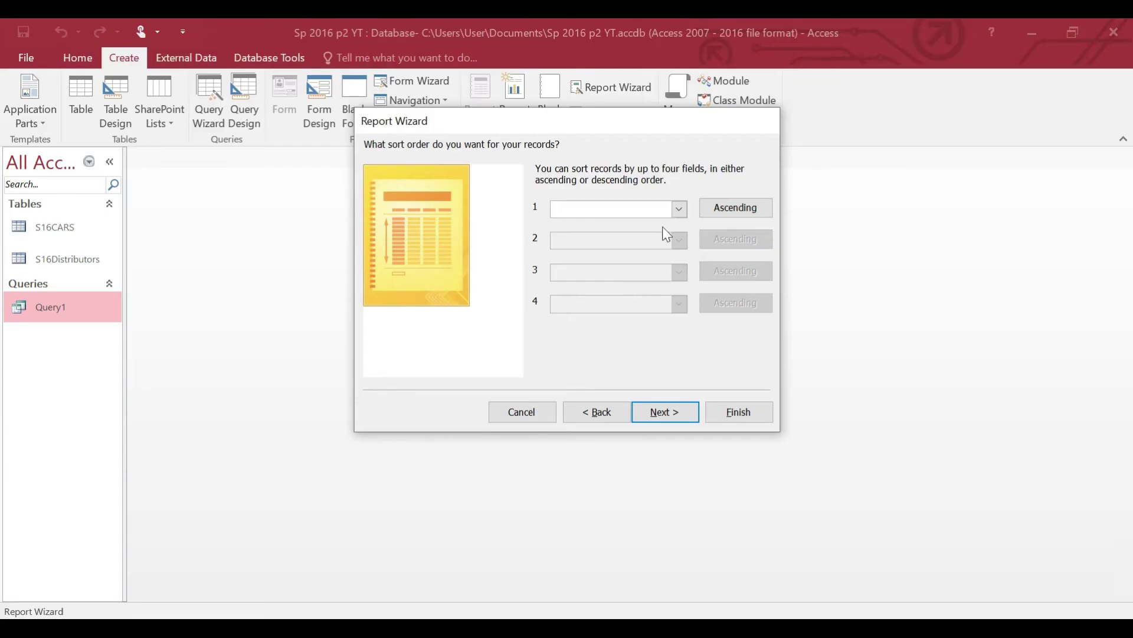
left_click(678, 208)
left_click(587, 236)
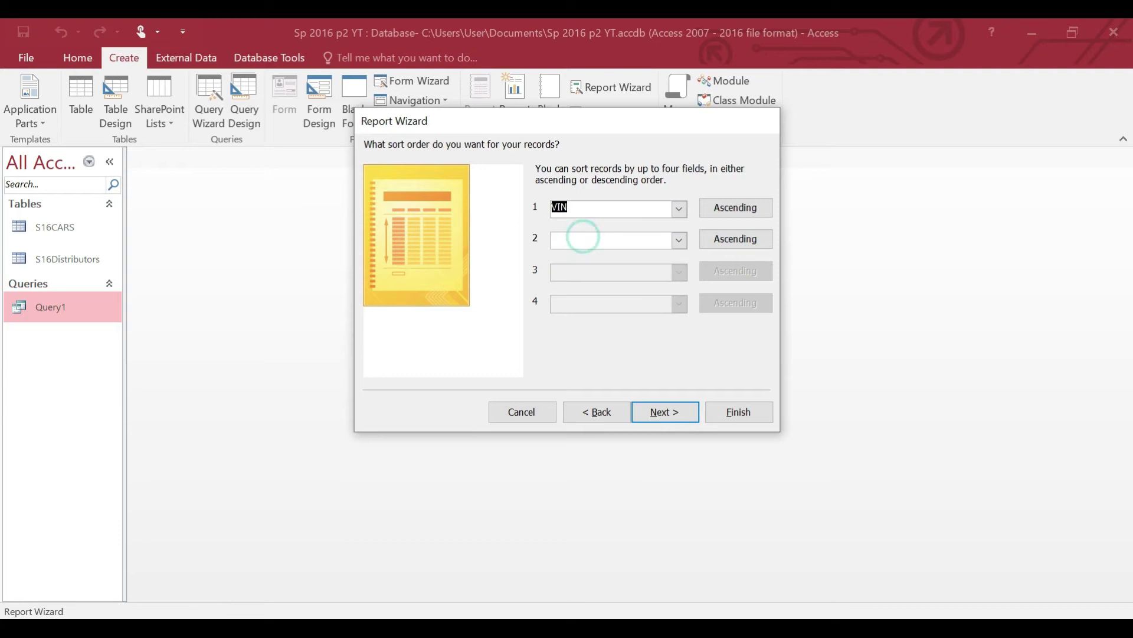
left_click(737, 212)
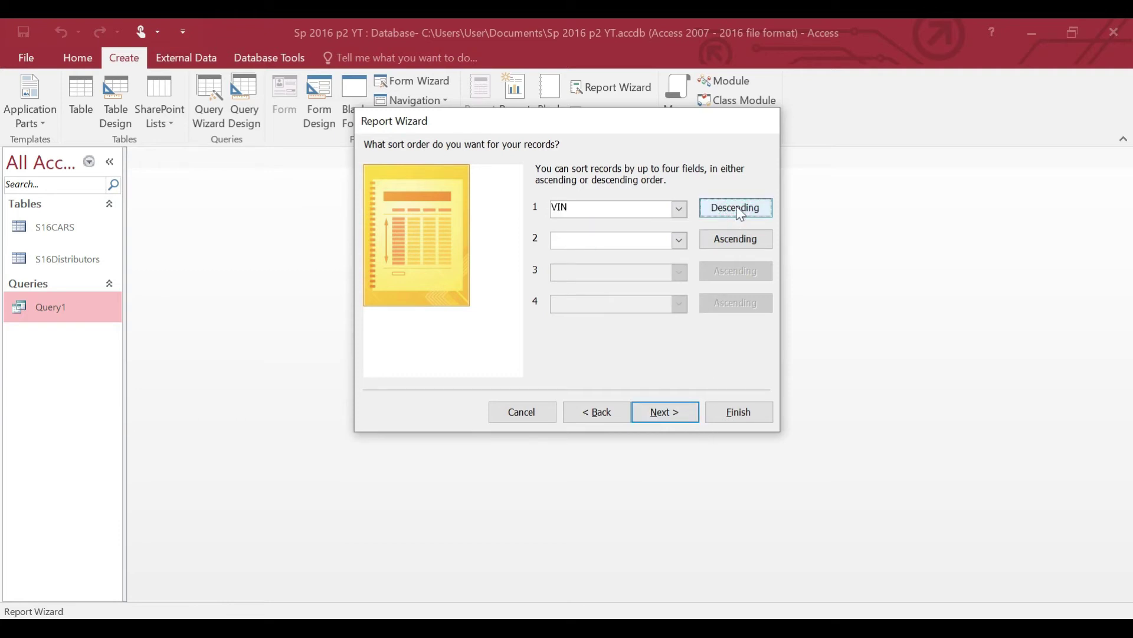
left_click(756, 216)
left_click(669, 412)
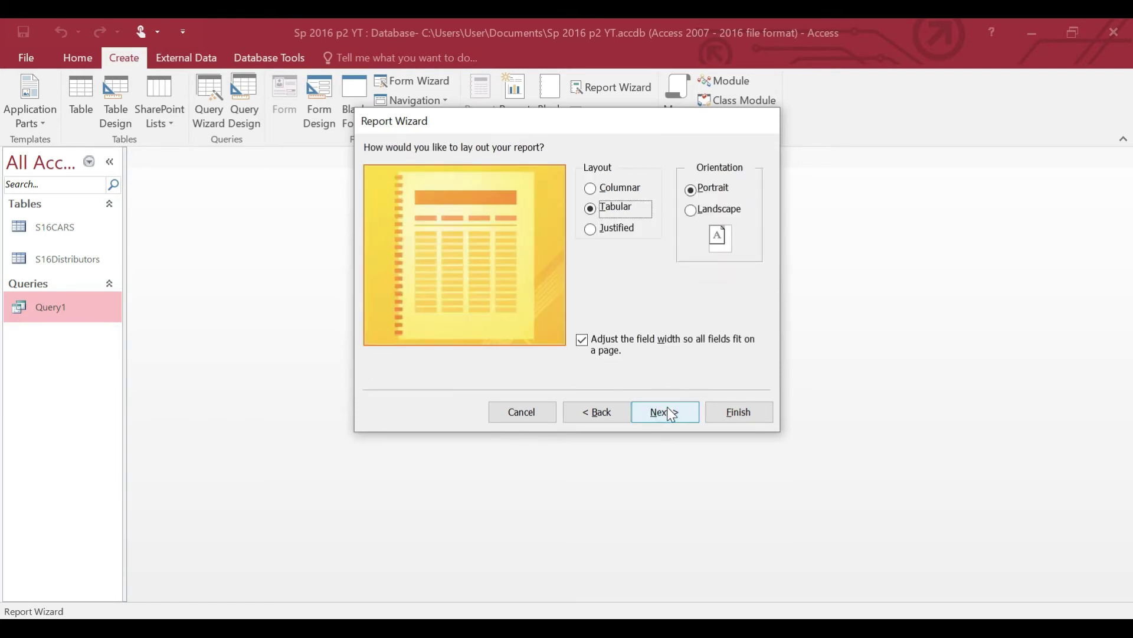
Set the report layout to landscape orientation
key("alt+Tab")
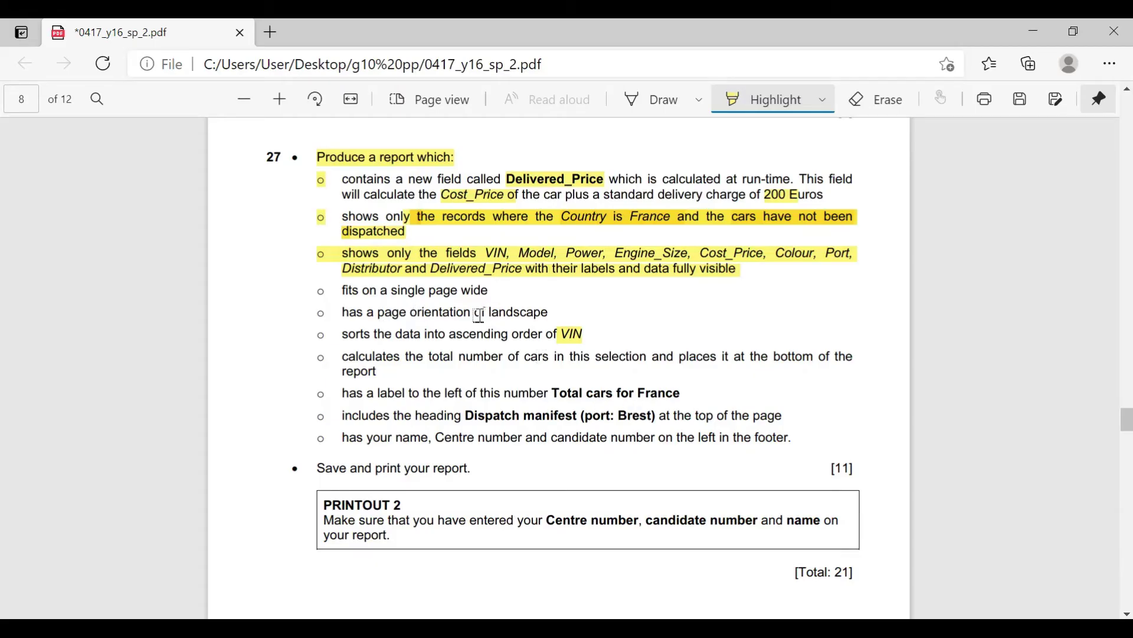
left_click_drag(488, 316, 555, 313)
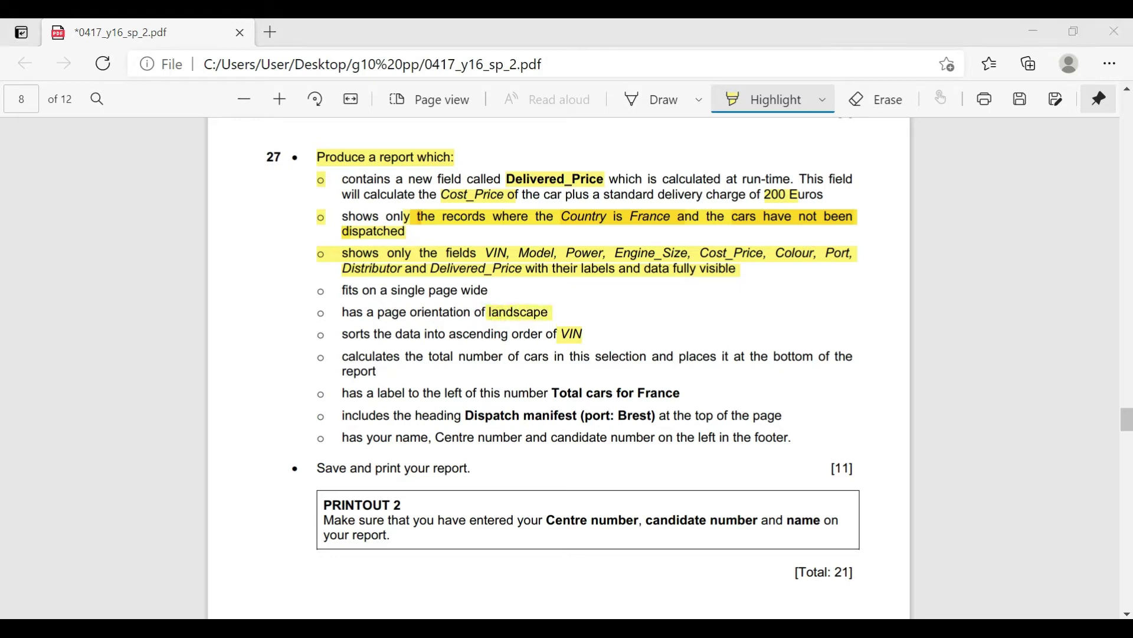
key("alt+Tab")
left_click(711, 217)
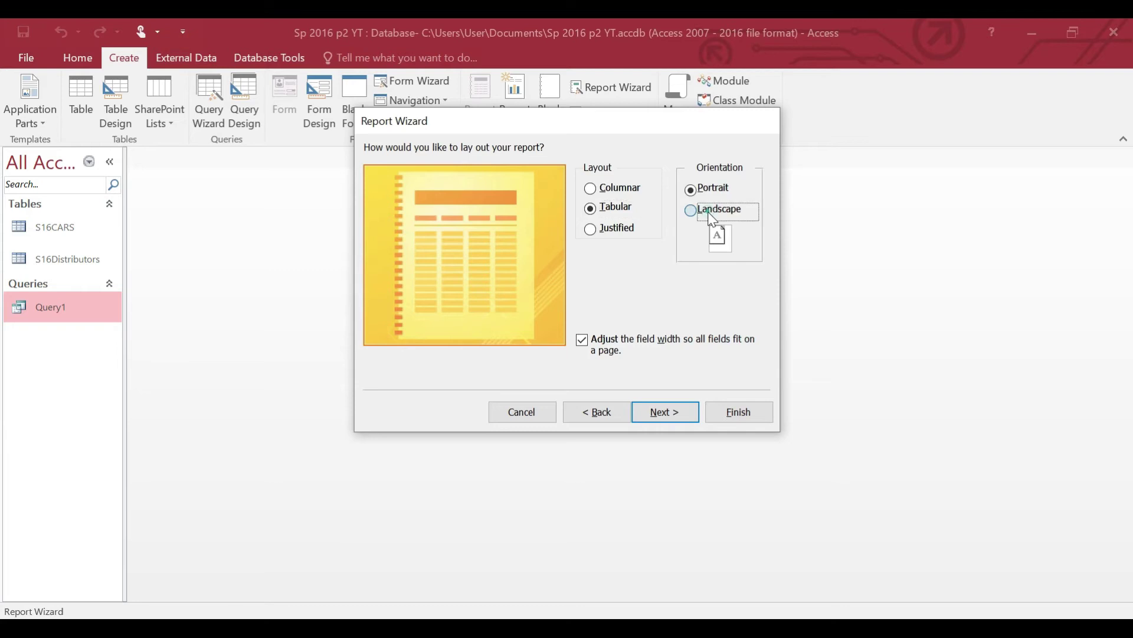
left_click(662, 416)
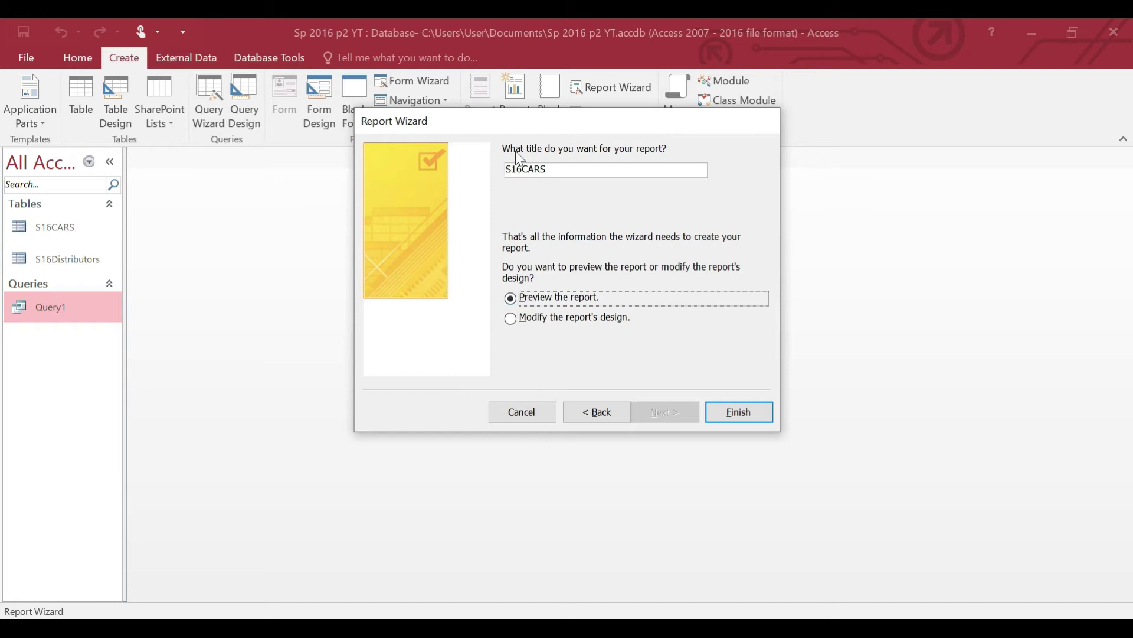
Keep the title S16CARS and finish the wizard into the report's Design View
left_click_drag(555, 170, 494, 178)
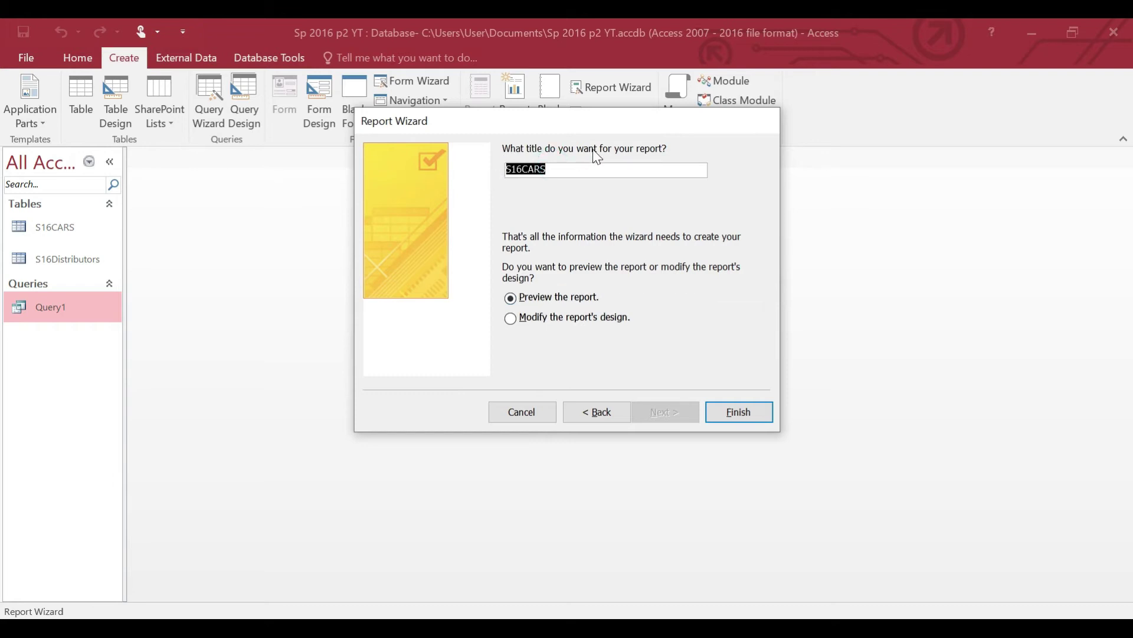
left_click(535, 318)
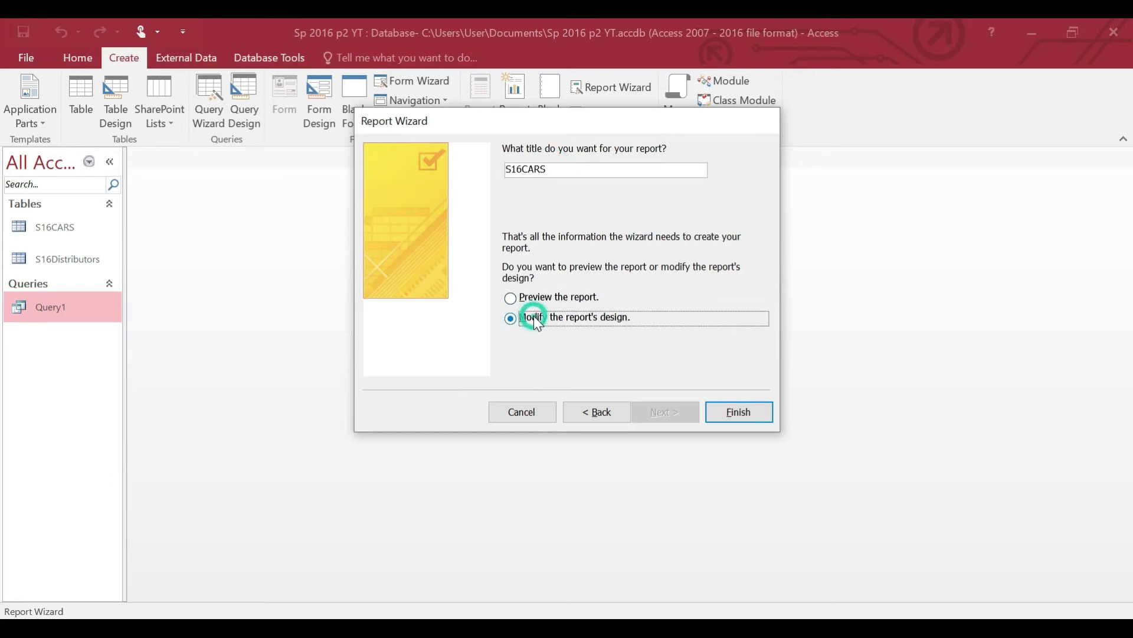
left_click(738, 413)
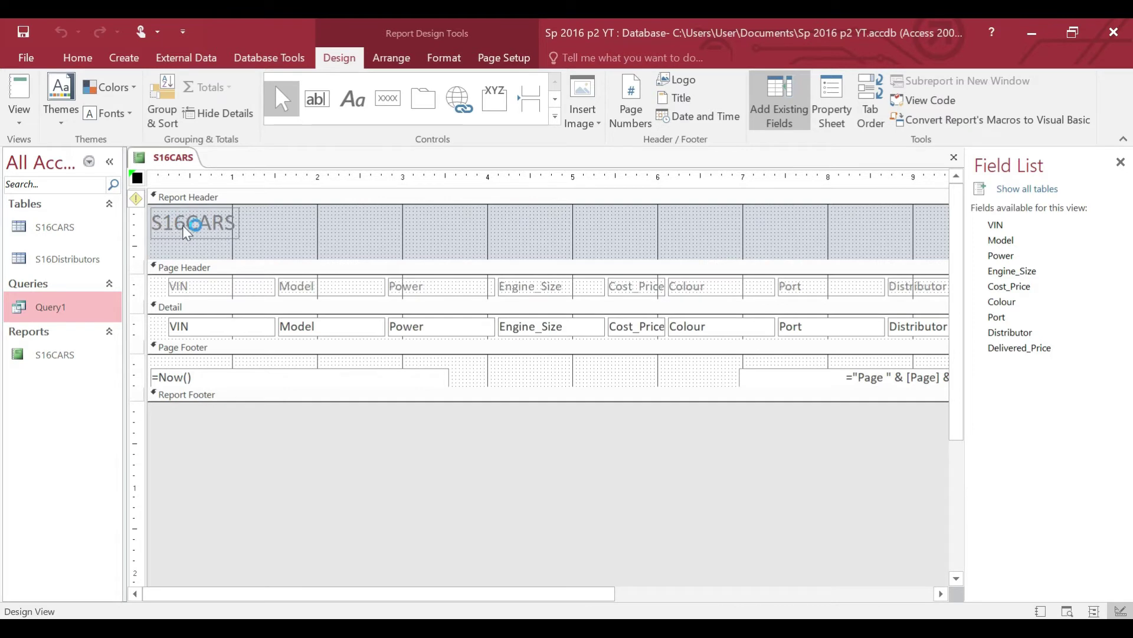
Put the S16CARS title label into edit mode and select 'Dispatch manifest (port: Brest)' in the PDF
left_click(155, 223)
double_click(154, 222)
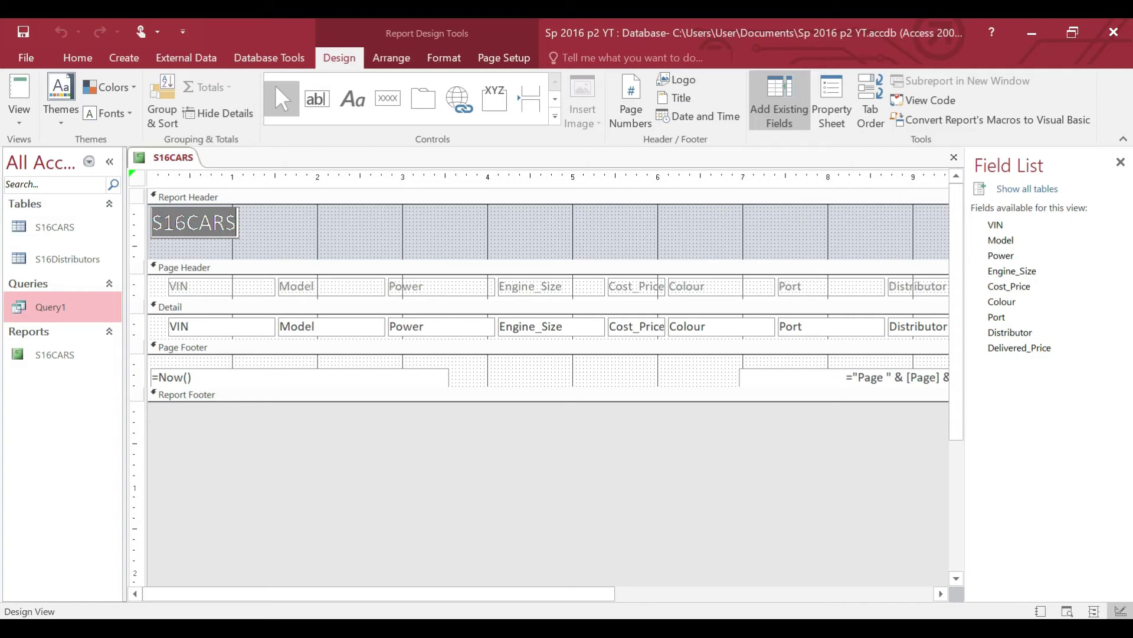
key("alt+Tab")
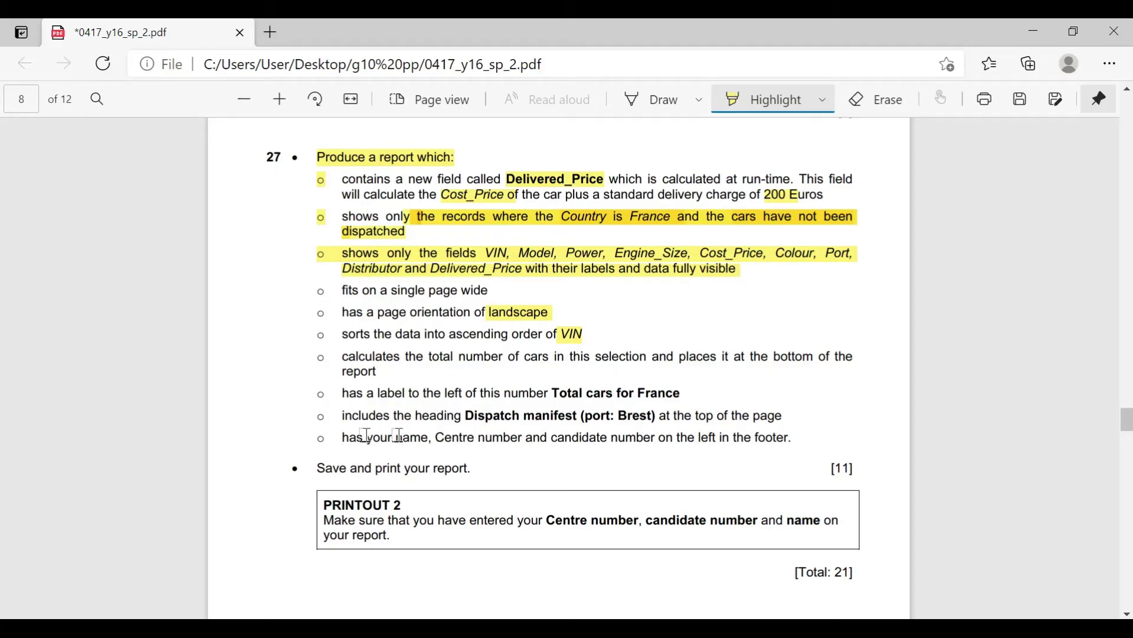
left_click_drag(468, 417, 658, 418)
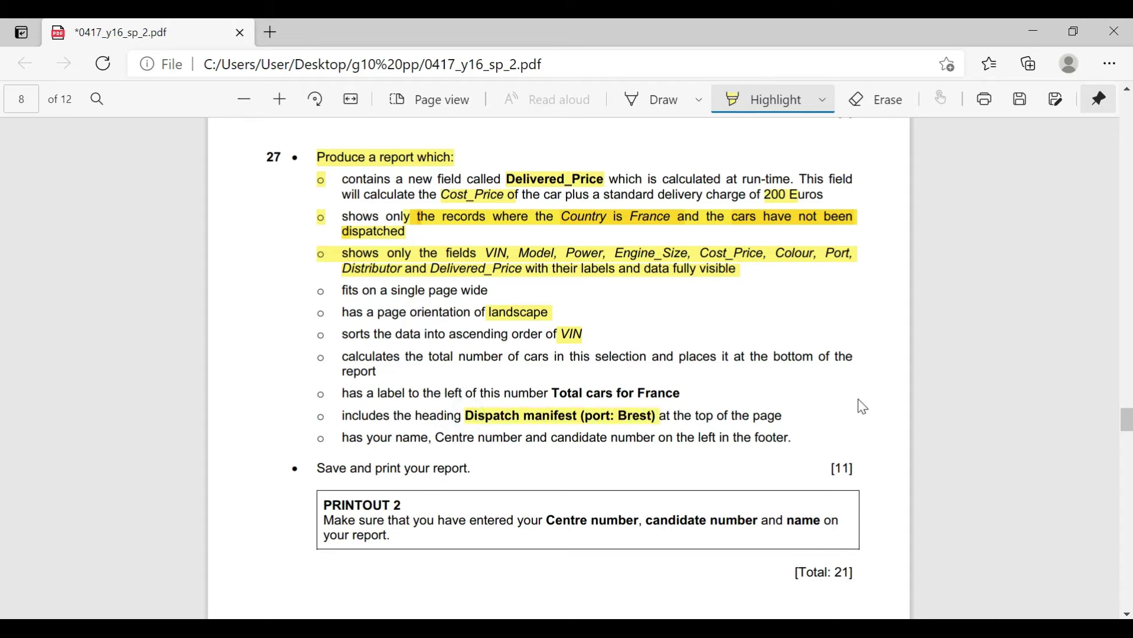
left_click(780, 100)
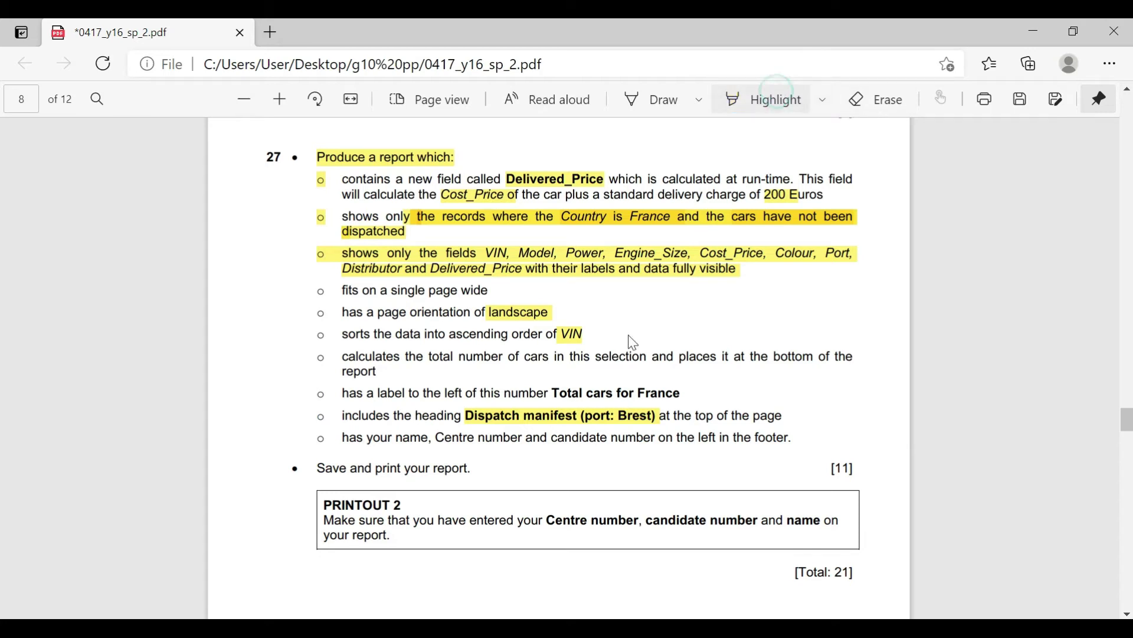
left_click_drag(464, 417, 648, 417)
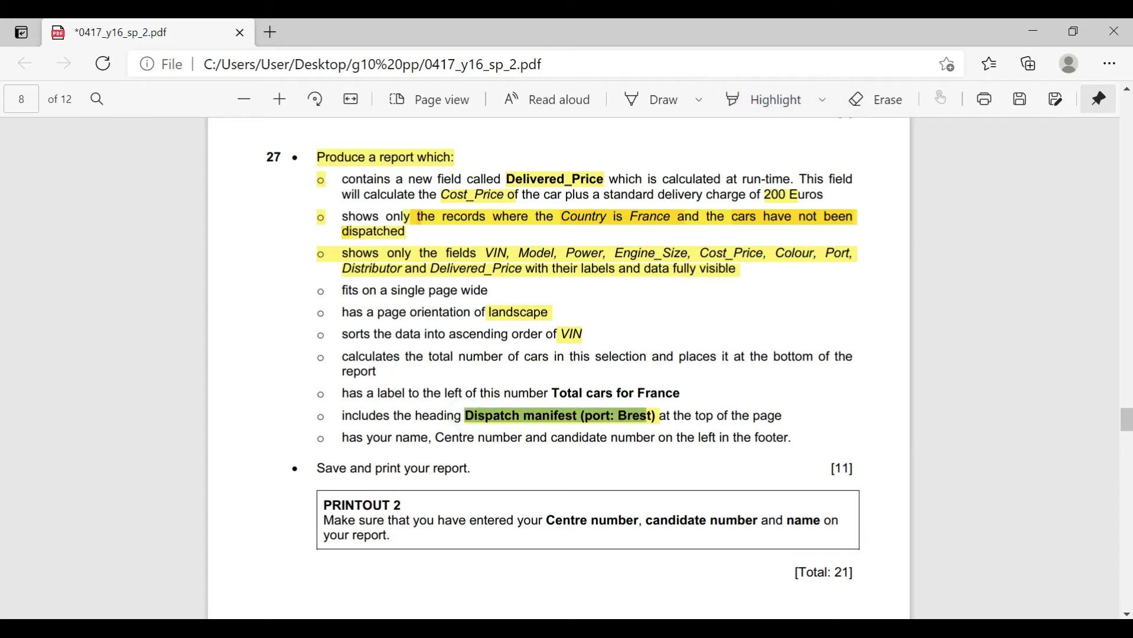
Paste 'Dispatch manifest (port: Brest)' over the S16CARS title and close the Field List
key("ctrl+c")
key("alt+Tab")
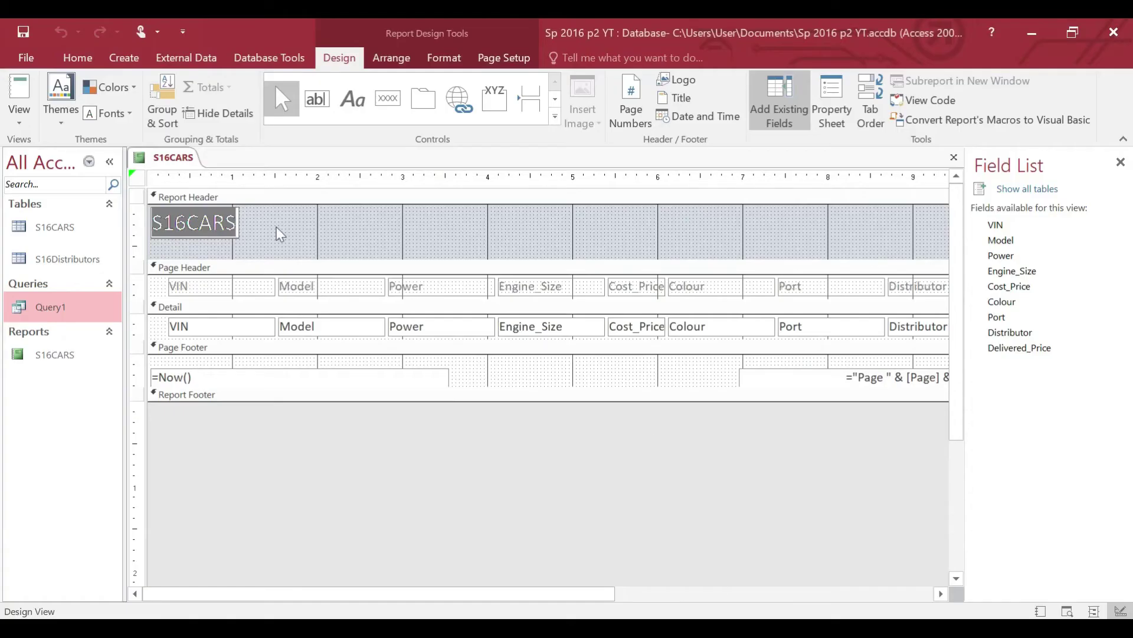
key("ctrl+v")
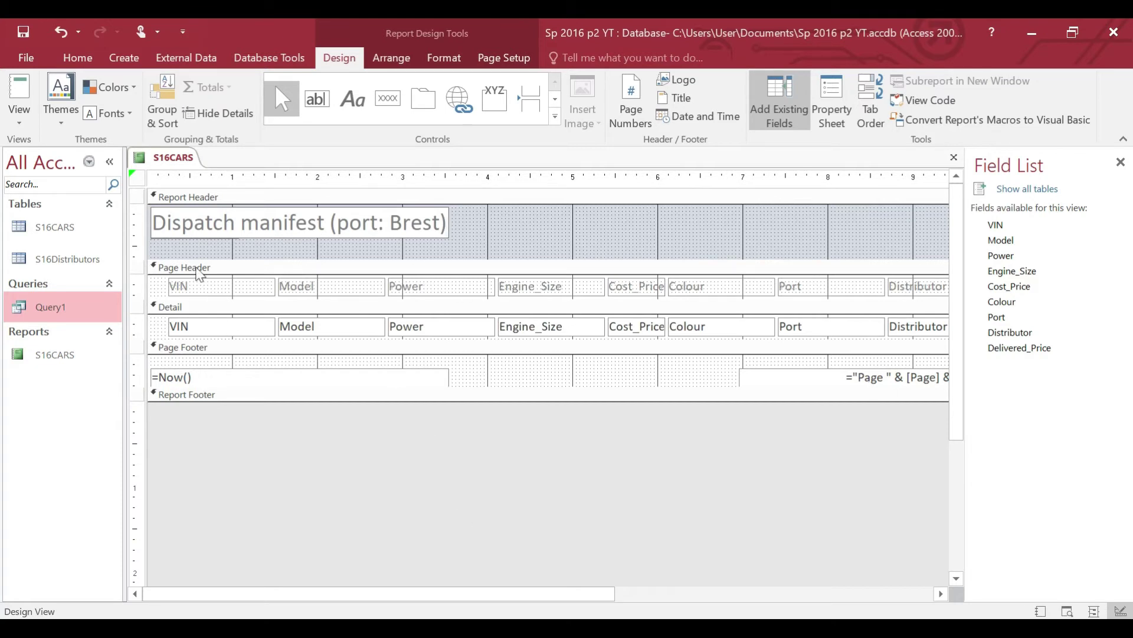
left_click(1120, 162)
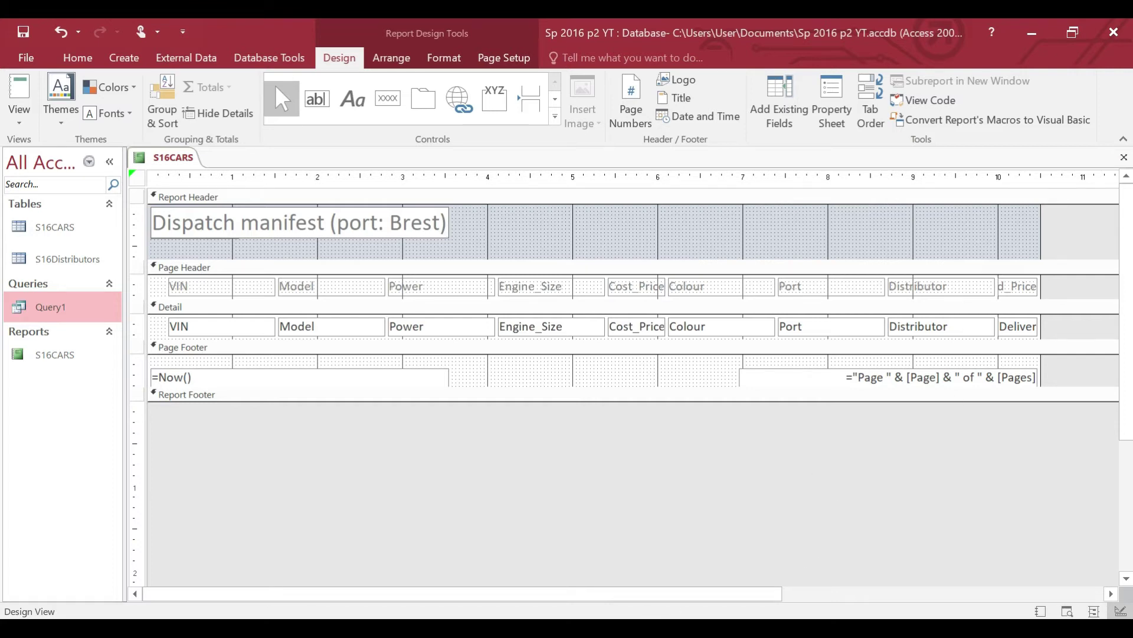
key("alt+Tab")
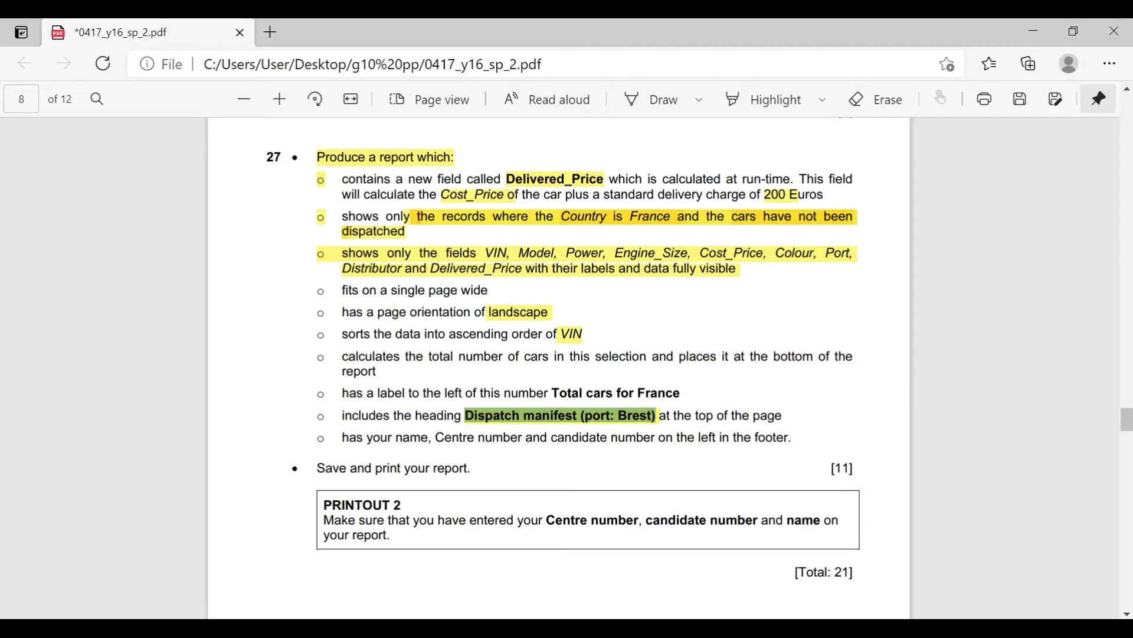
Highlight the 'single page wide' and 'total number of cars at the bottom of the report' requirements
key("alt+Tab")
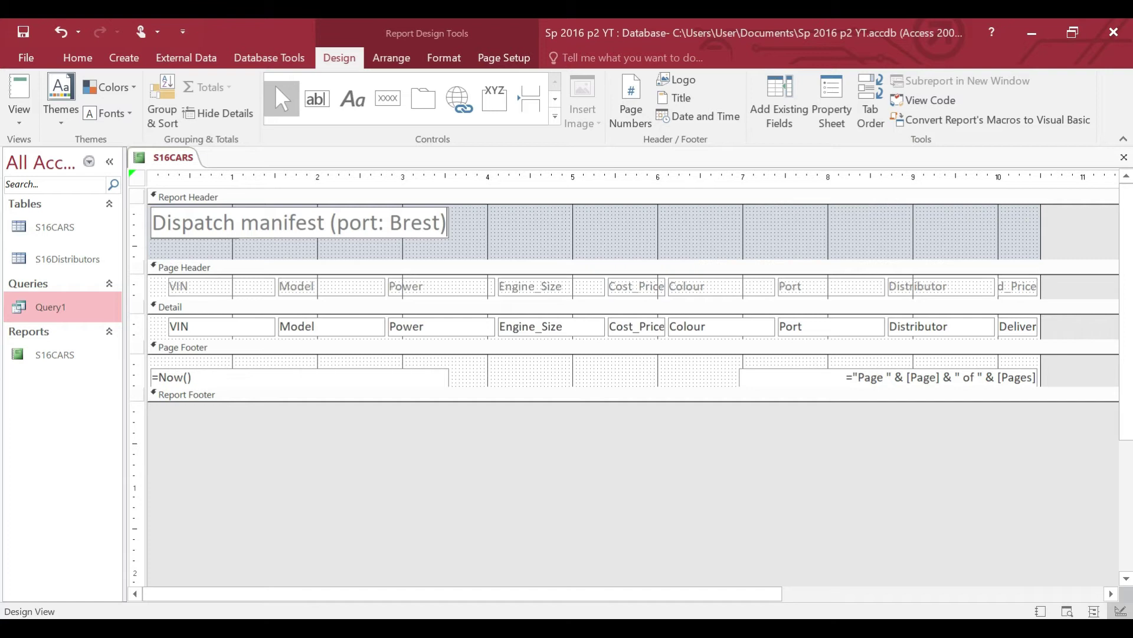
mouse_move(456, 629)
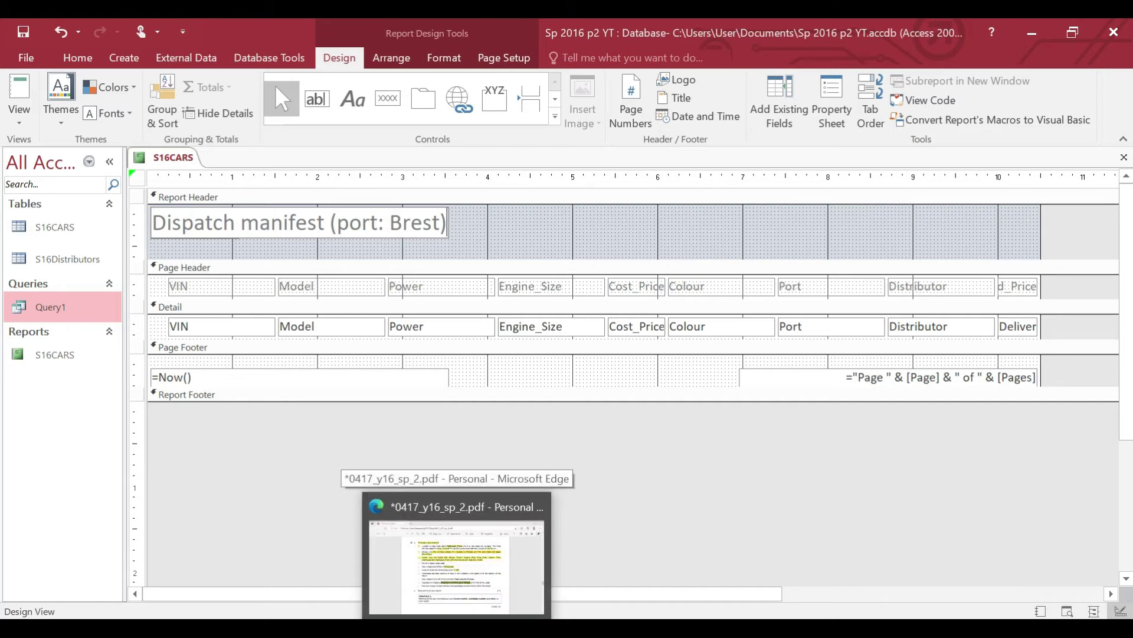
left_click(457, 567)
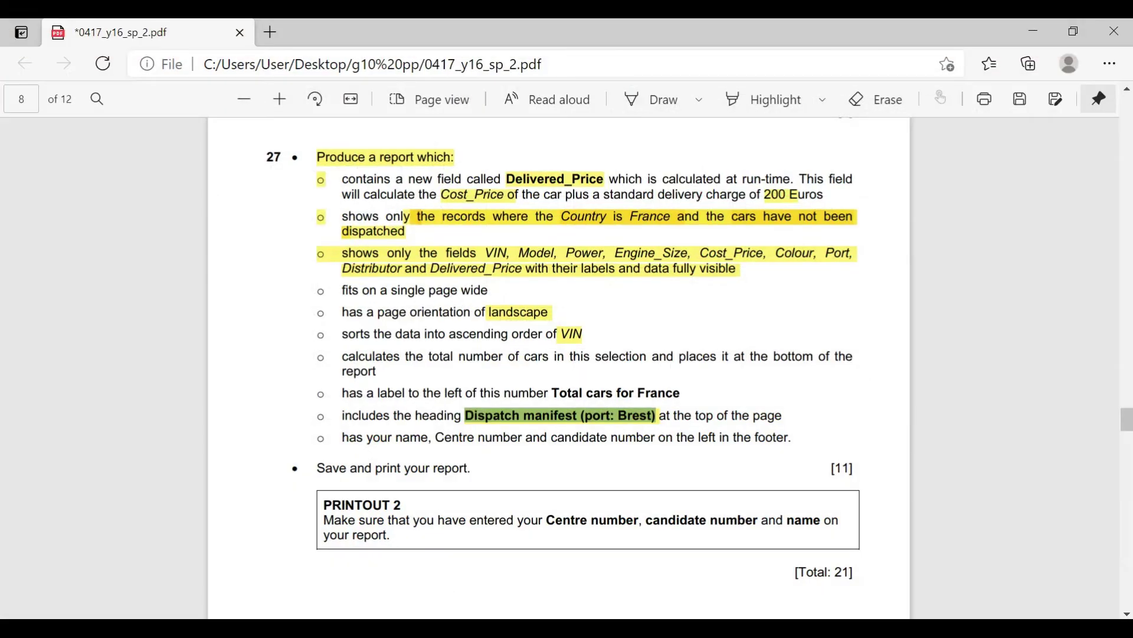
left_click_drag(342, 290, 487, 289)
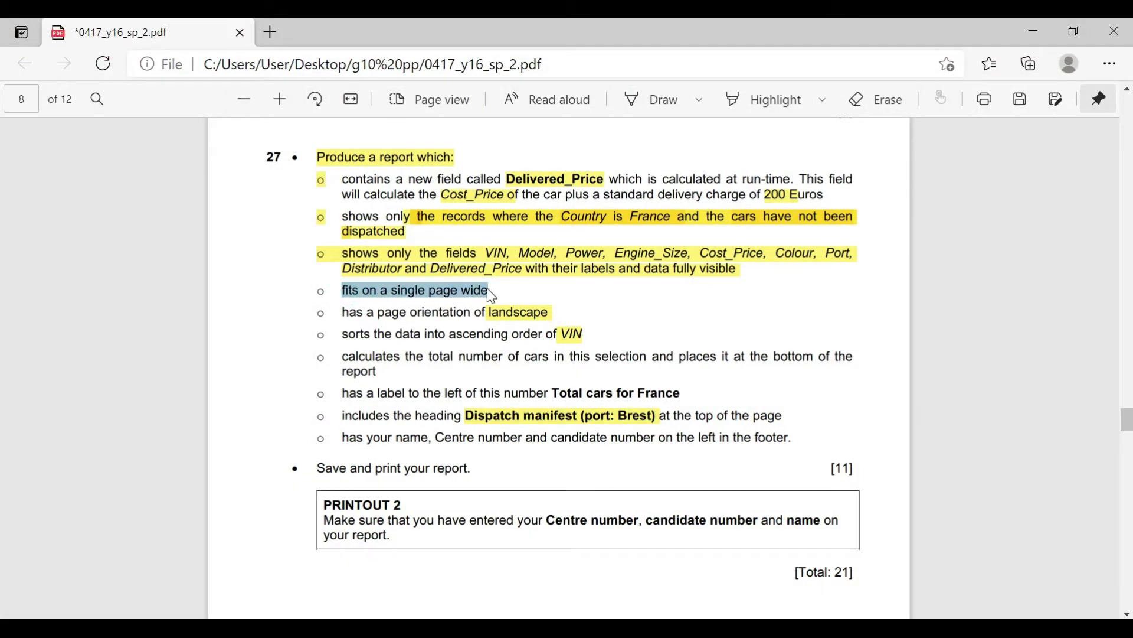
left_click(773, 97)
left_click_drag(385, 292, 319, 292)
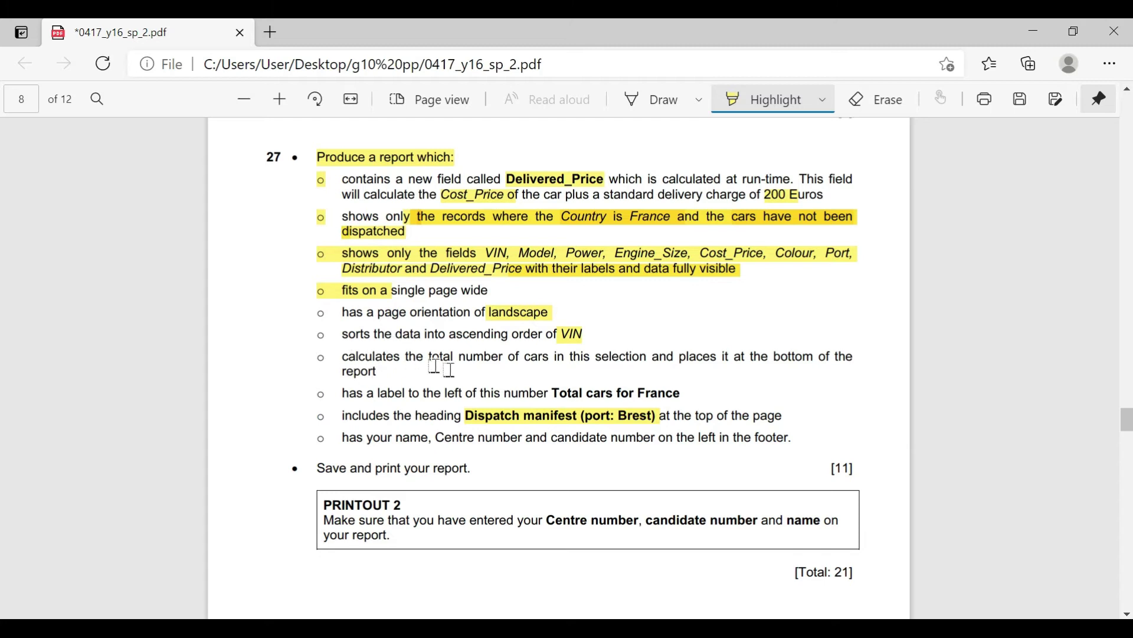
left_click_drag(416, 358, 559, 355)
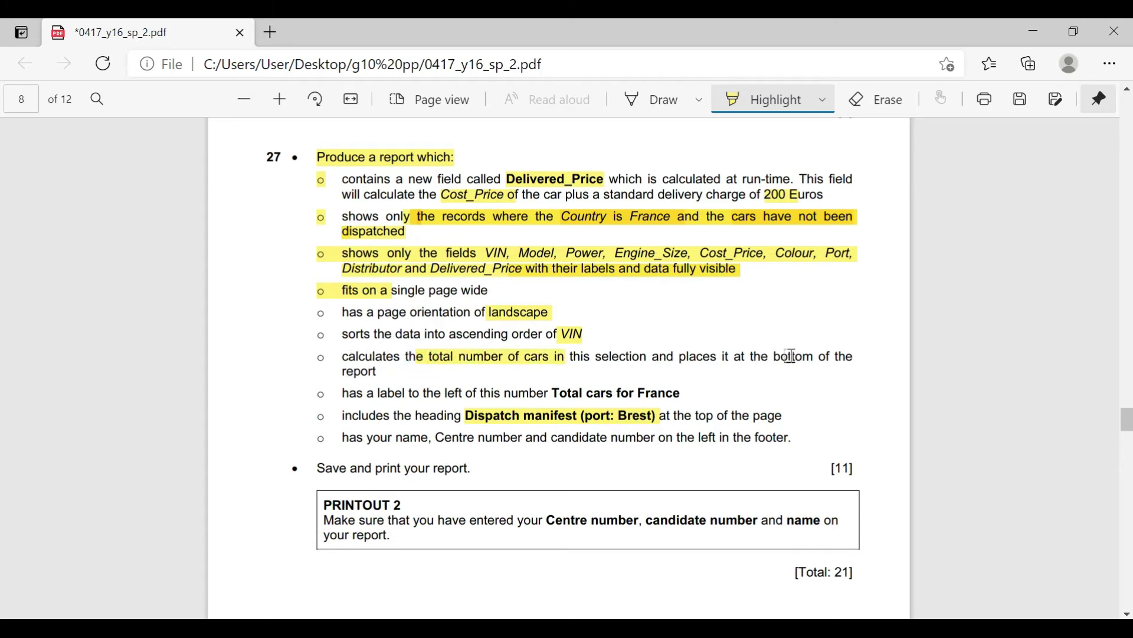
left_click_drag(346, 378, 381, 373)
left_click_drag(777, 357, 859, 356)
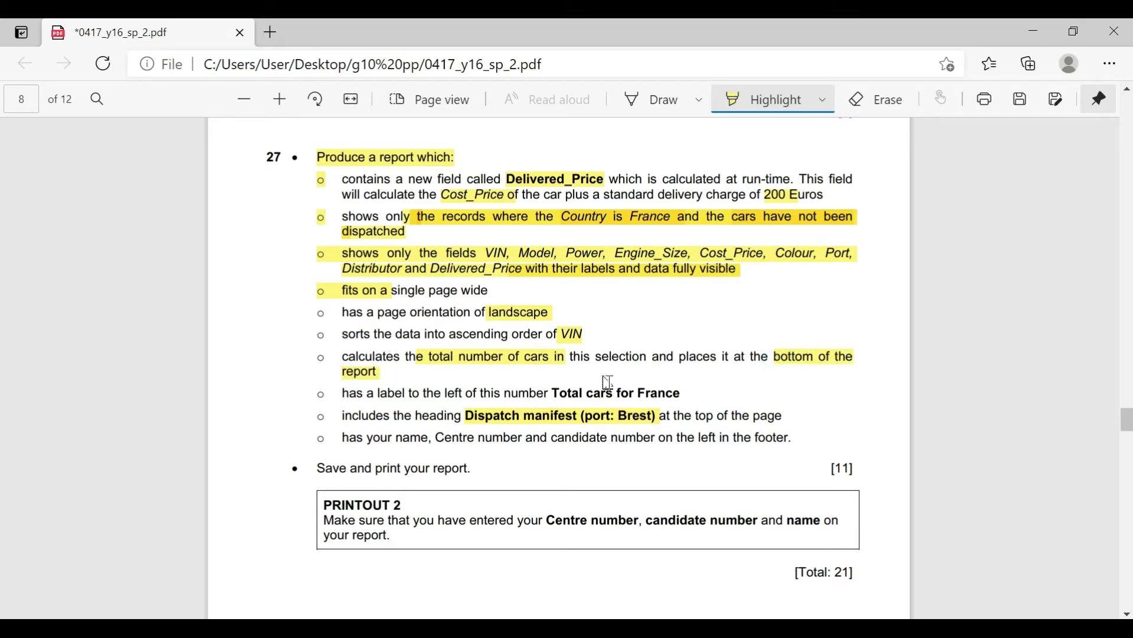
key("alt+Tab")
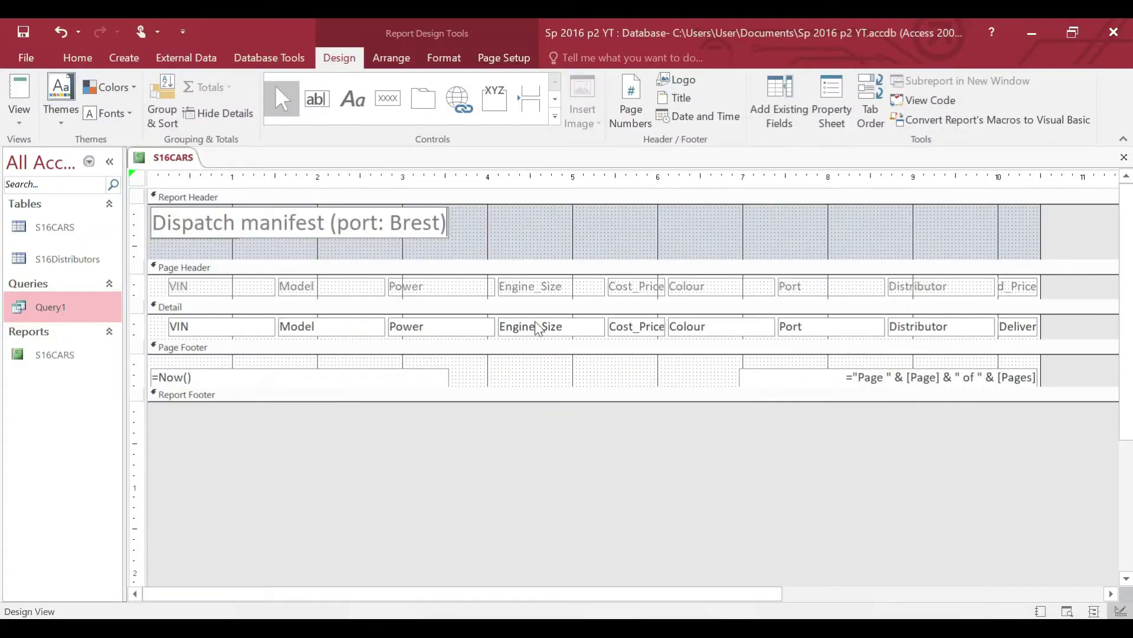
Preview the report, switch to Layout View, and widen the Cost_Price column
left_click(21, 89)
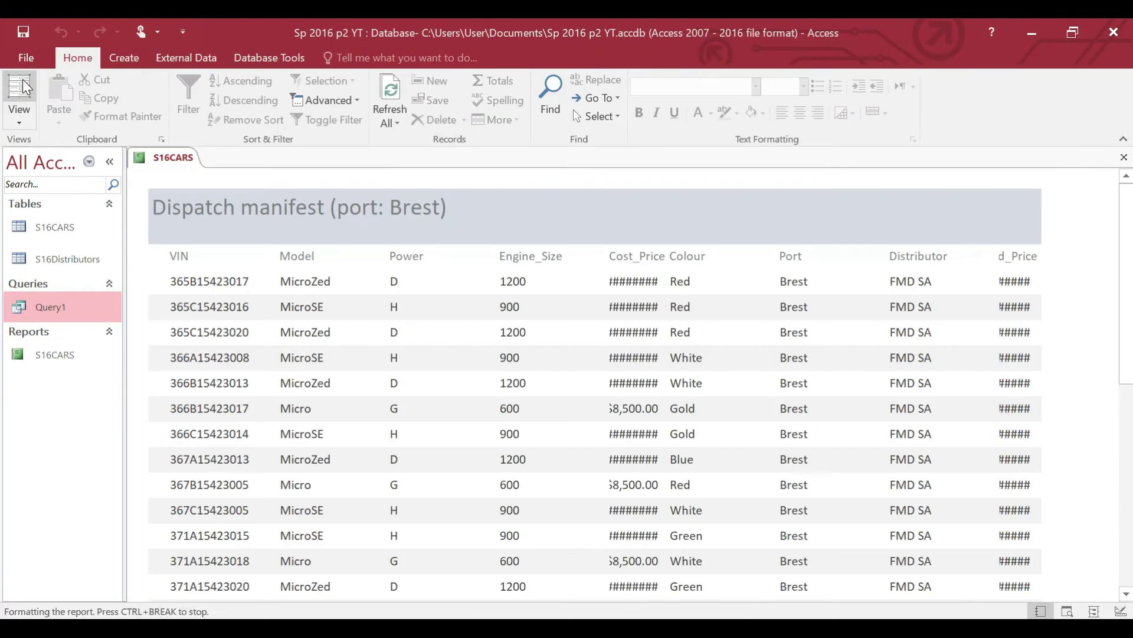
scroll(5, 354, "down", 10)
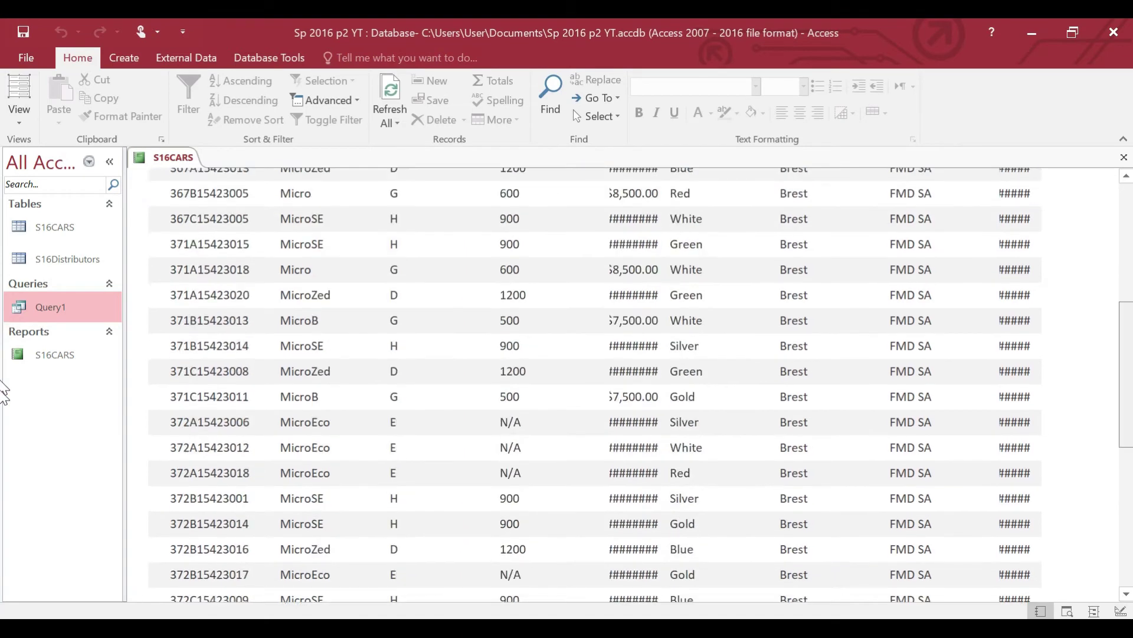
scroll(1114, 197, "up", 10)
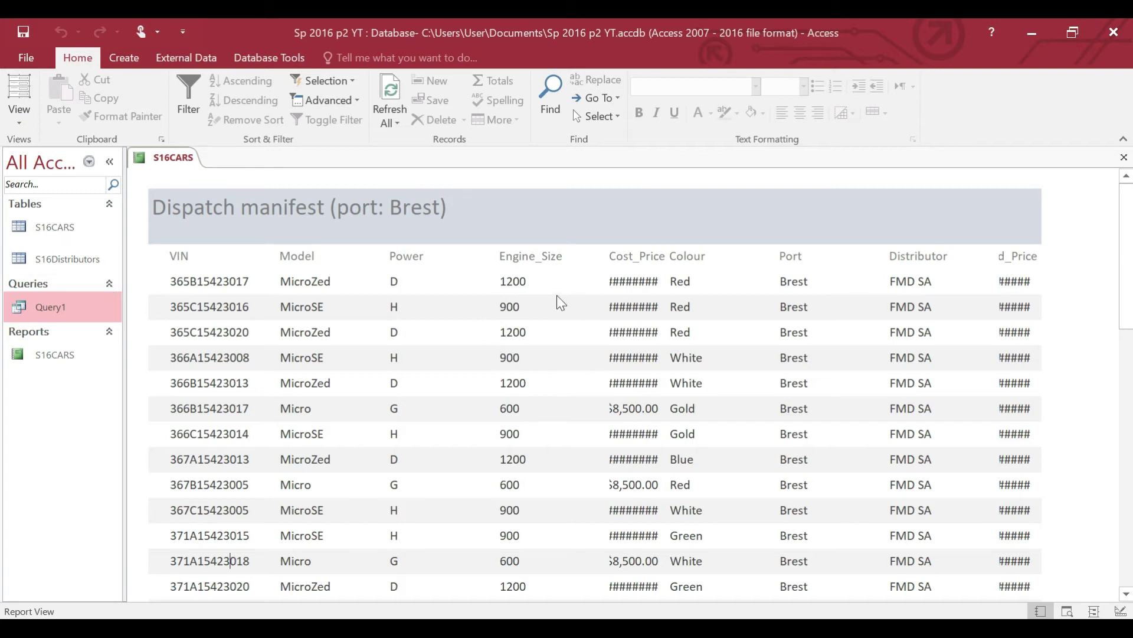
right_click(614, 274)
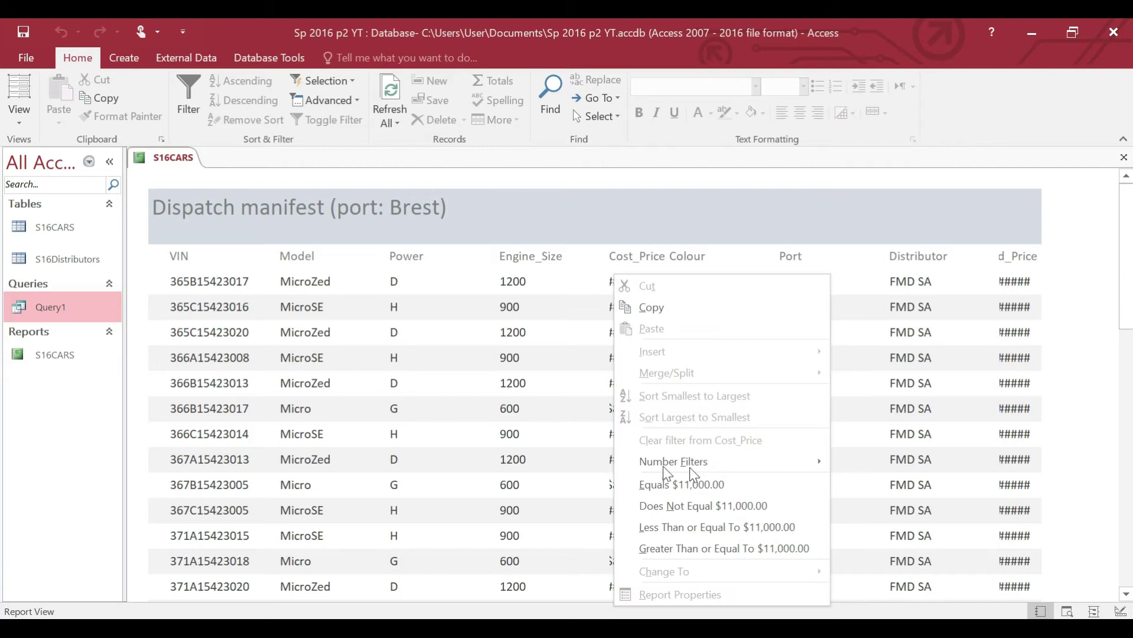
left_click(555, 287)
right_click(555, 287)
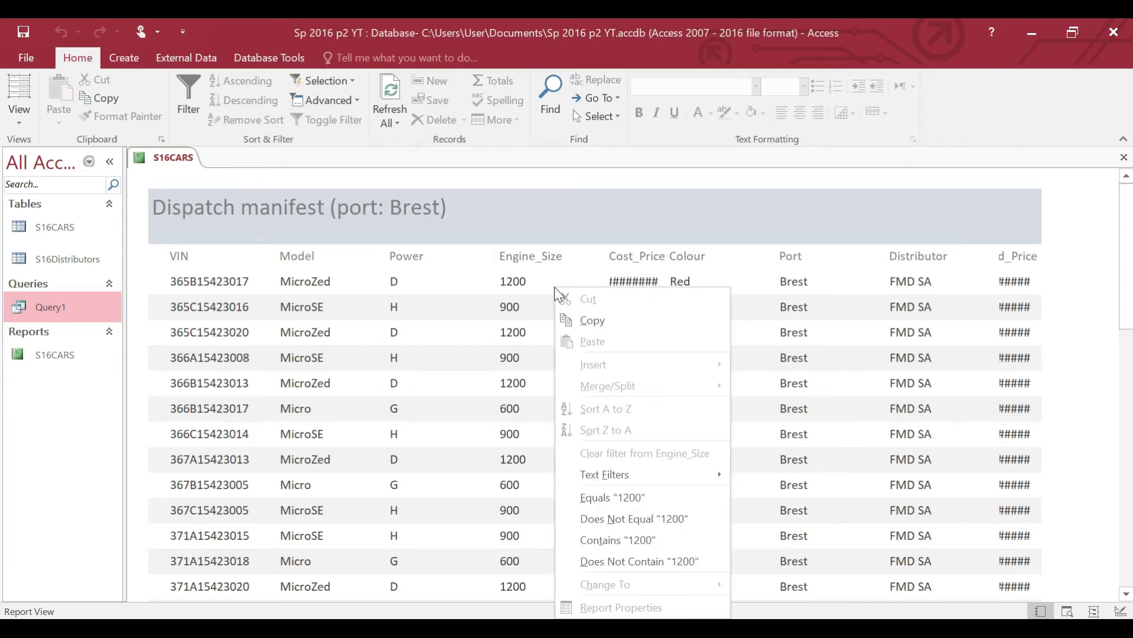
right_click(575, 206)
left_click(599, 240)
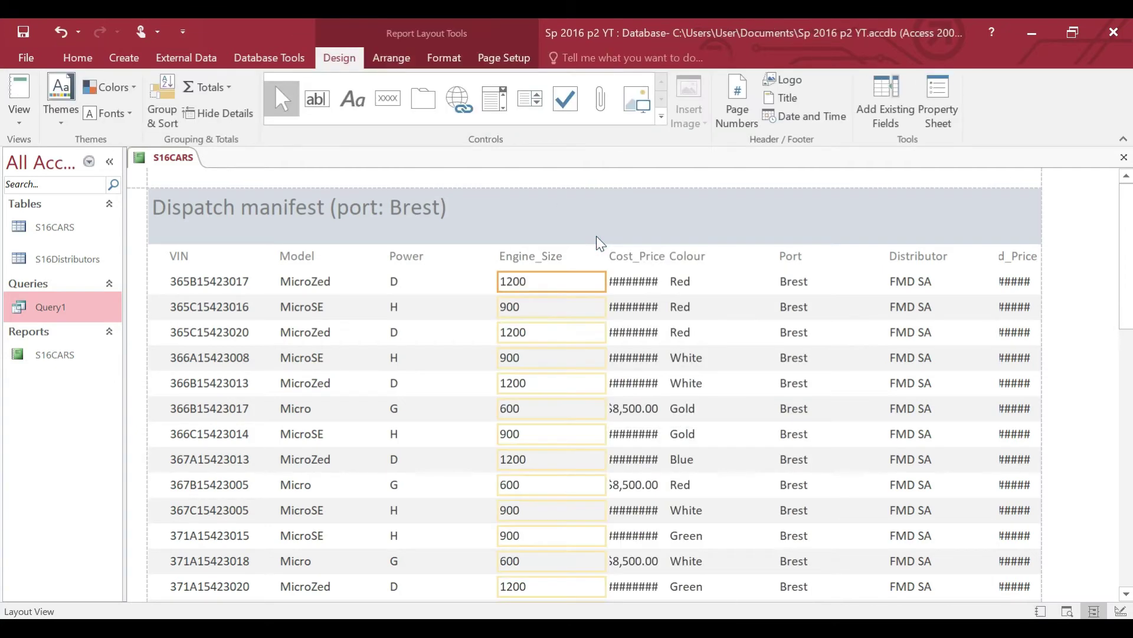
left_click(627, 278)
left_click_drag(608, 281, 589, 282)
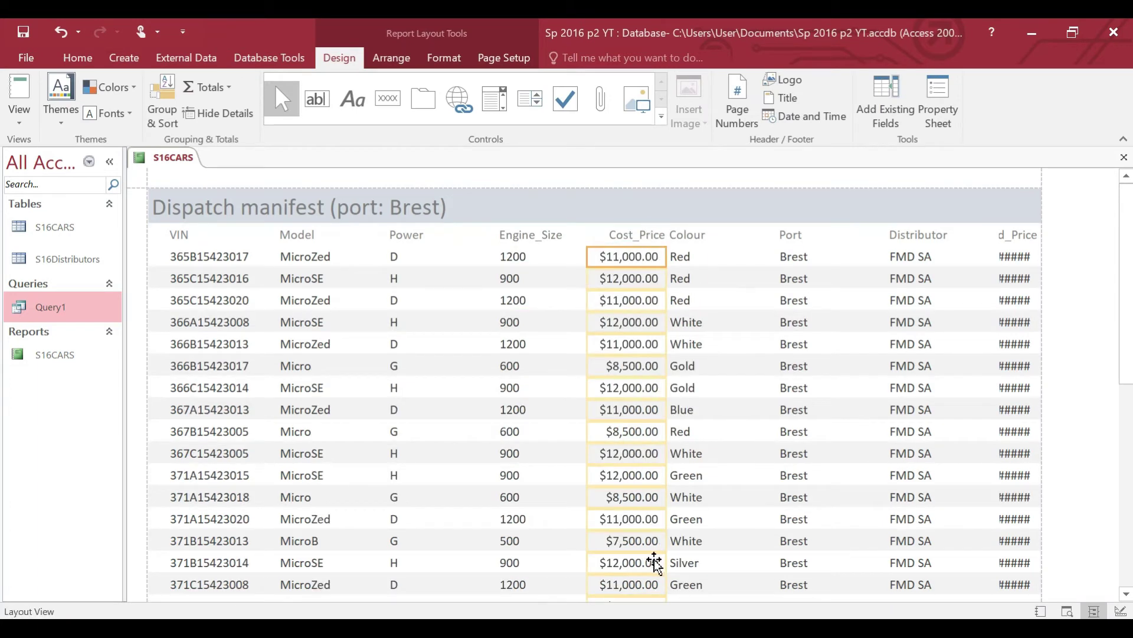
Widen the last price column so its heading reads Delivered_Price in full
left_click(1010, 263)
left_click_drag(997, 264, 969, 267)
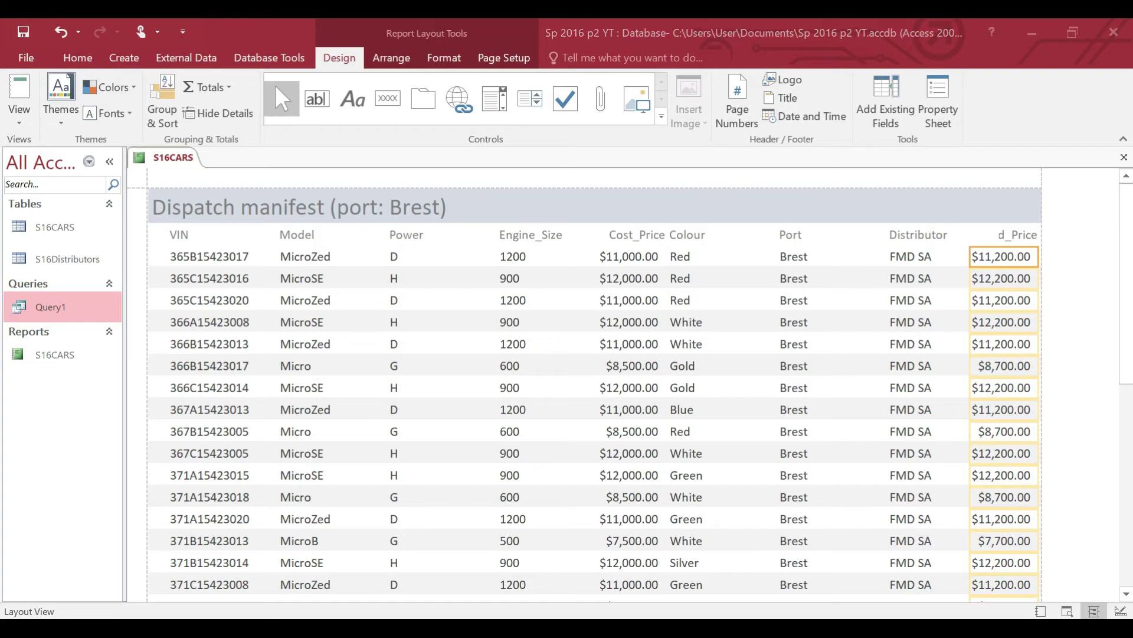
left_click(716, 619)
left_click(716, 619)
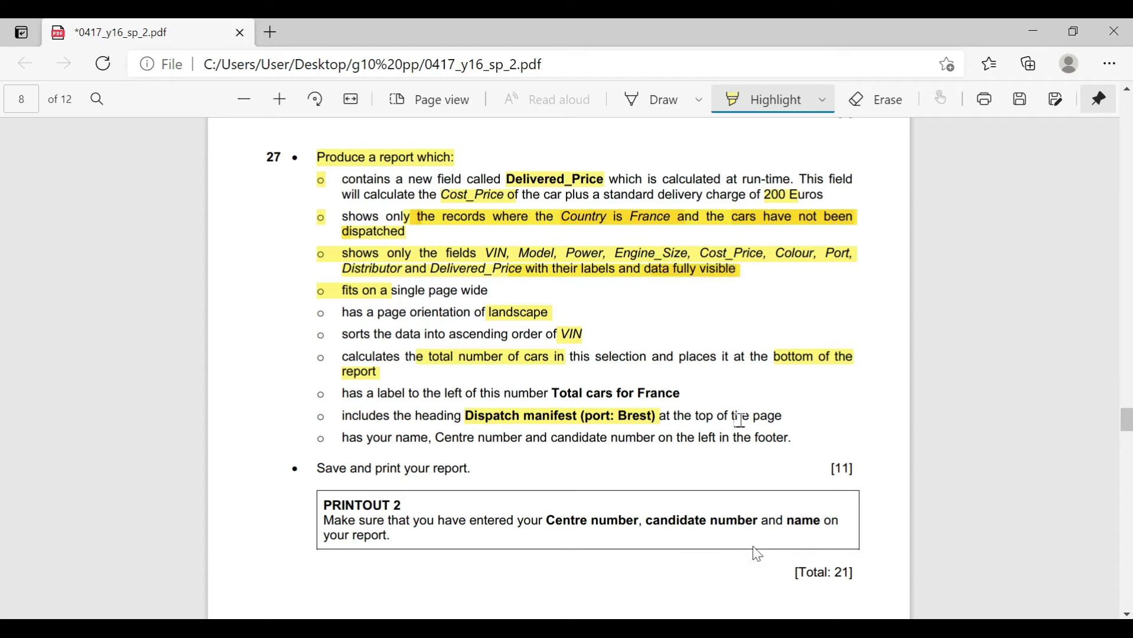
key("alt+Tab")
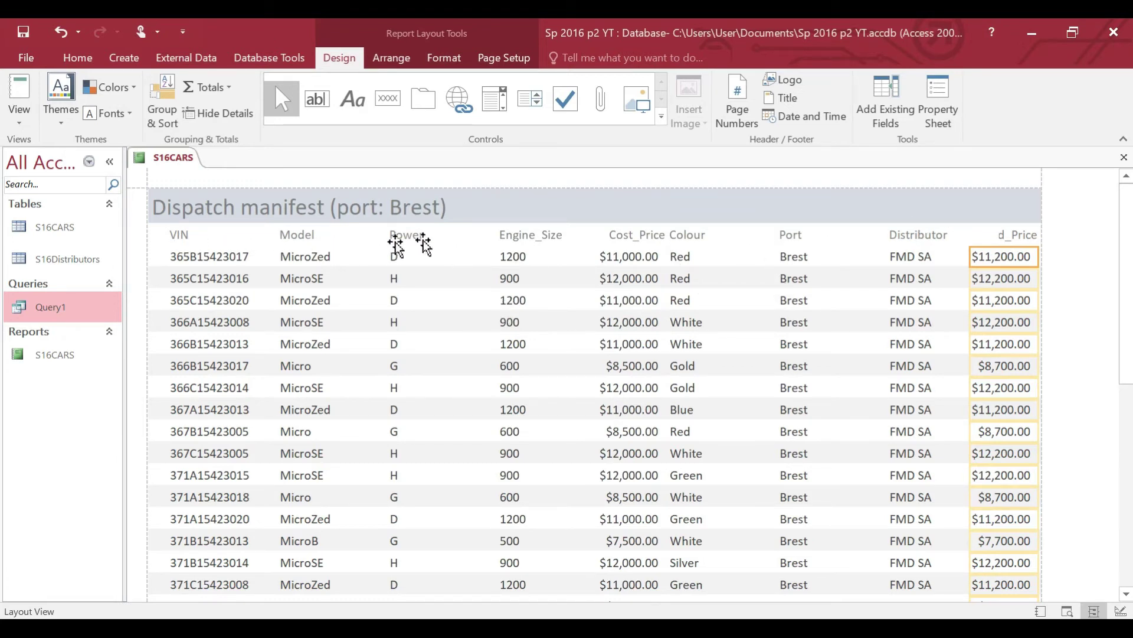
left_click(1006, 236)
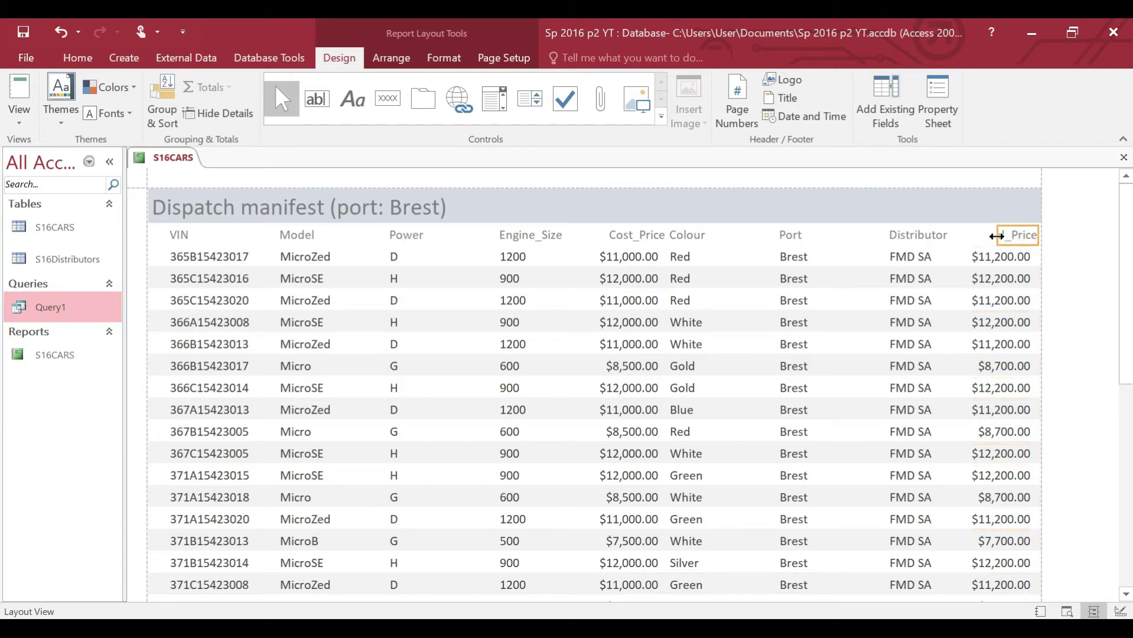
left_click_drag(997, 236, 949, 245)
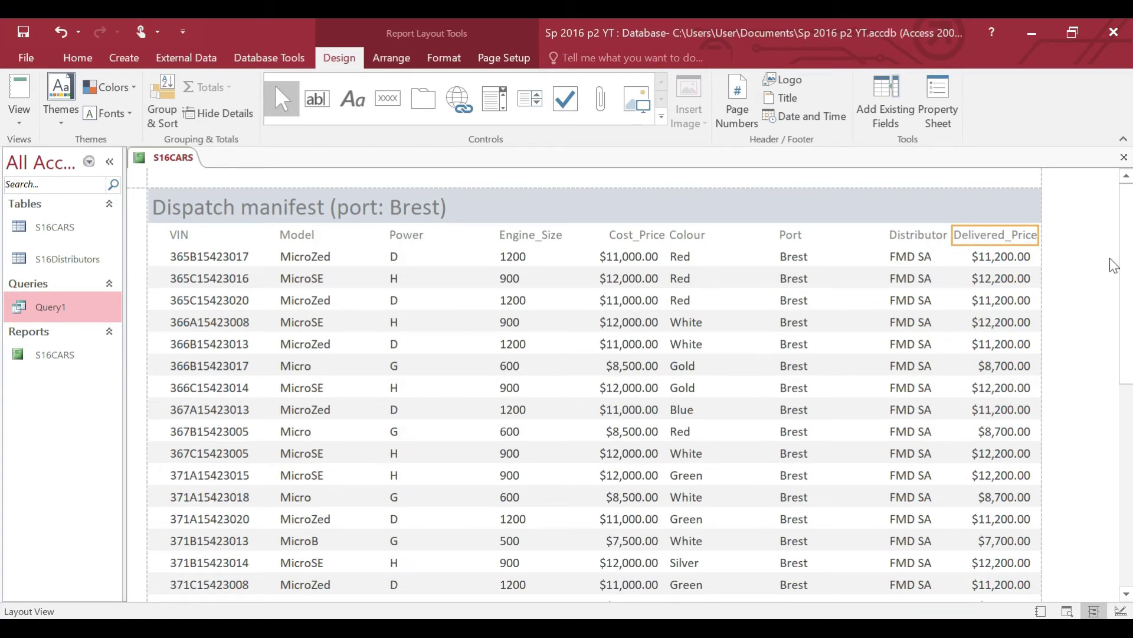
scroll(1127, 269, "down", 5)
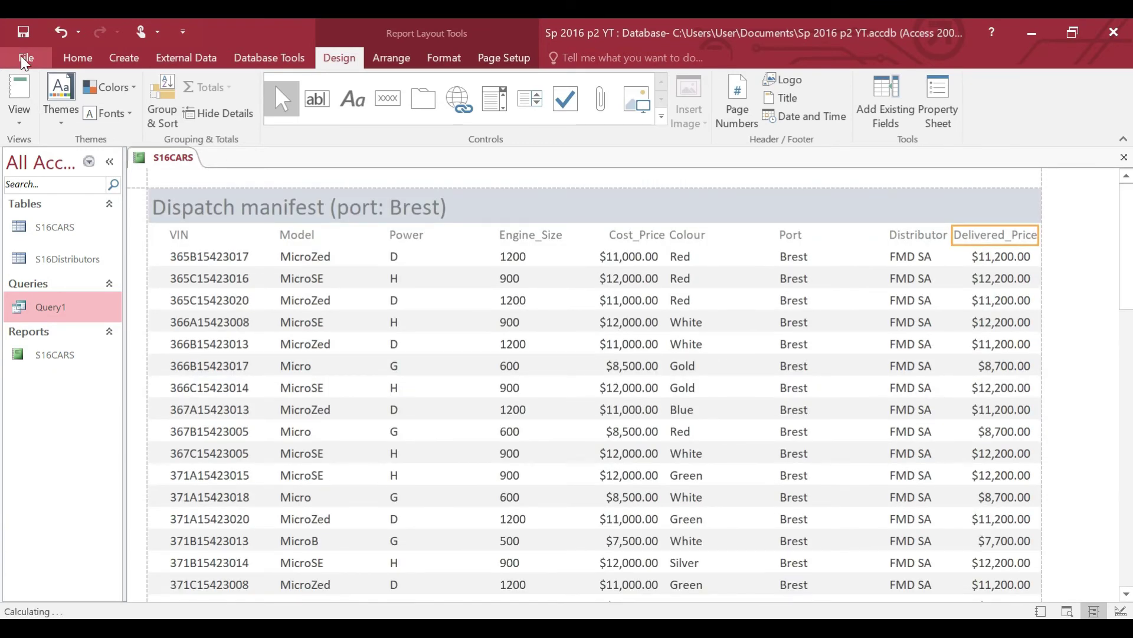
left_click(22, 57)
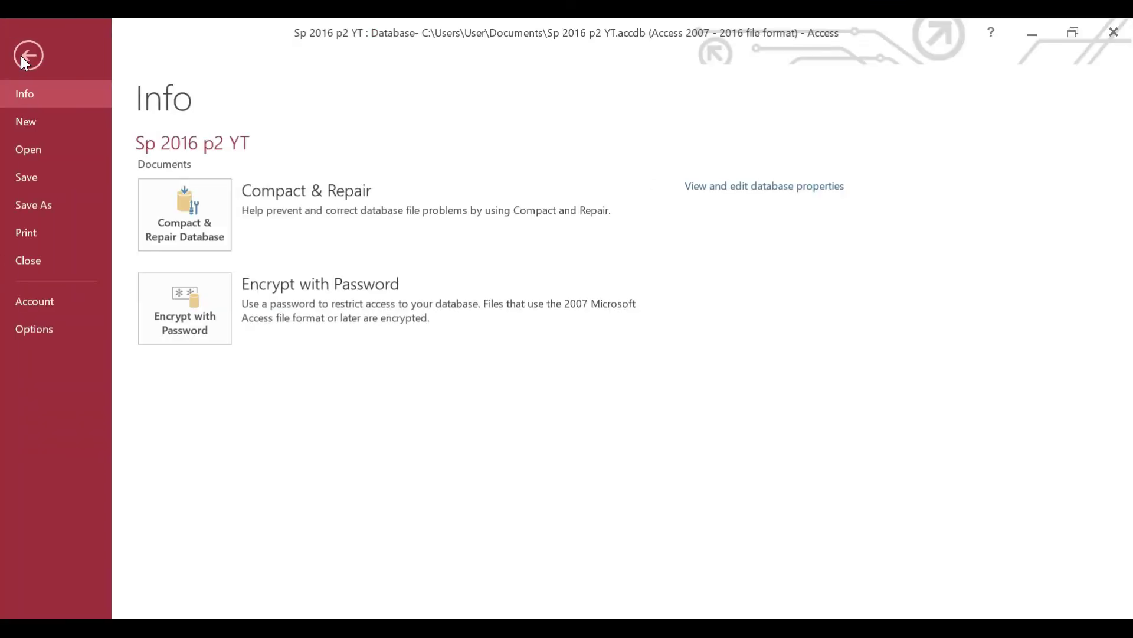
left_click(47, 235)
left_click(239, 302)
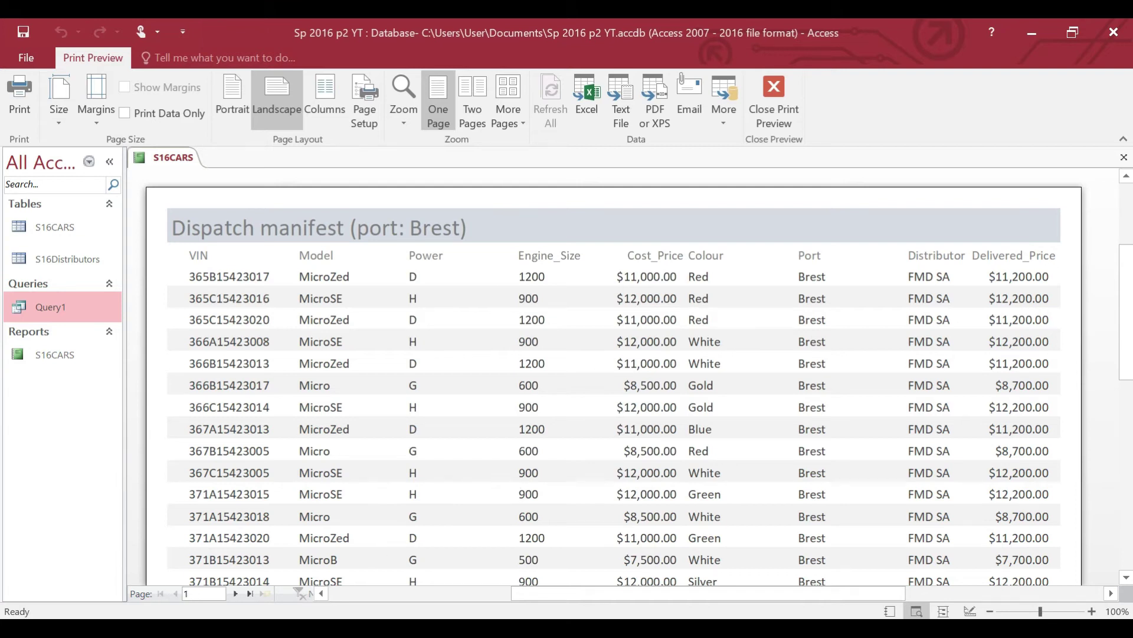
left_click(236, 593)
scroll(473, 471, "down", 5)
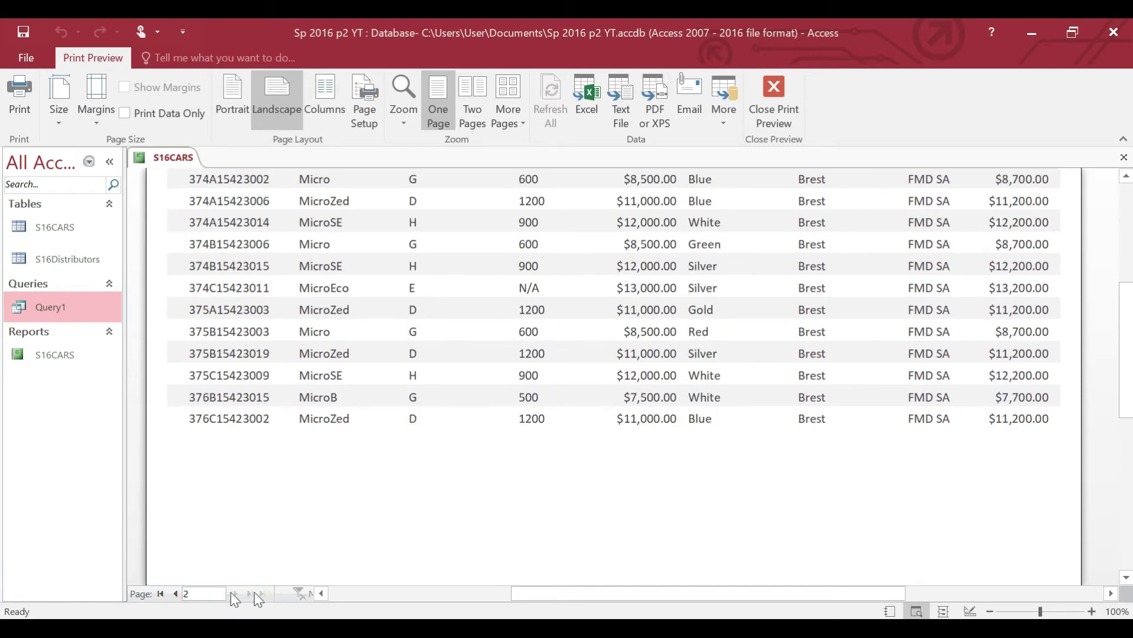
left_click(176, 593)
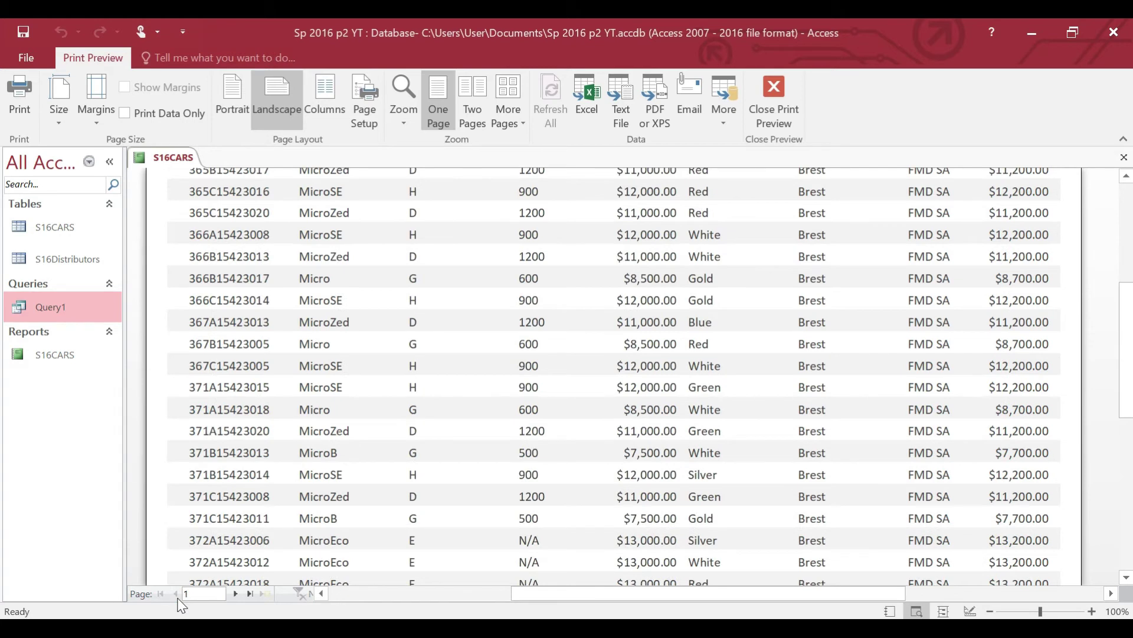
left_click(234, 594)
mouse_move(1127, 370)
left_mouse_down()
mouse_move(1127, 309)
mouse_move(1128, 354)
left_mouse_up()
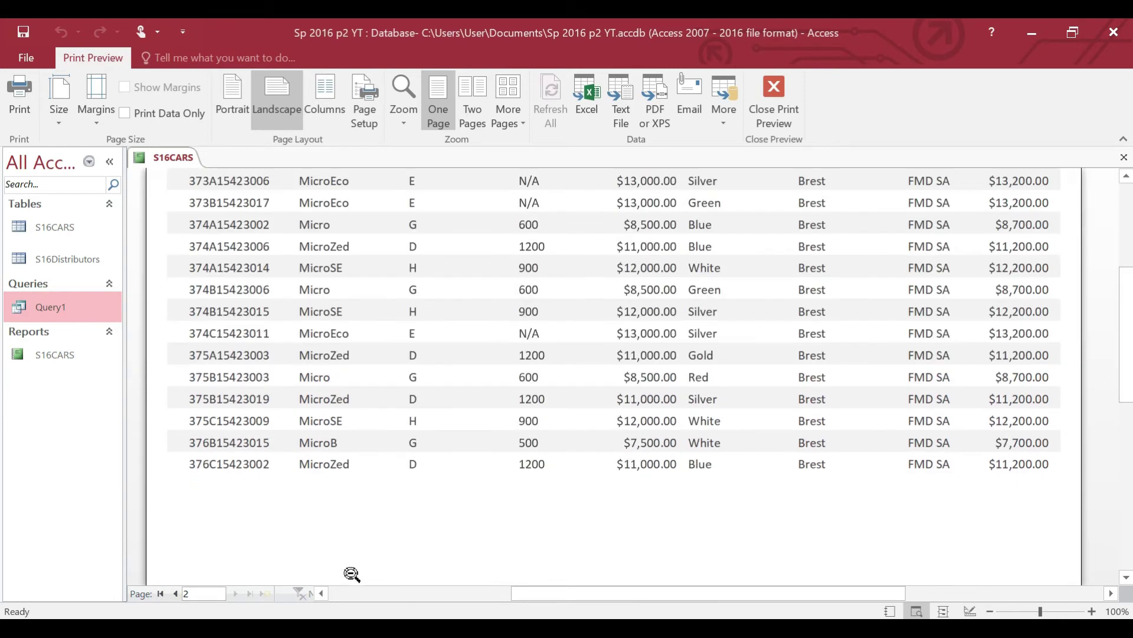
left_click(160, 594)
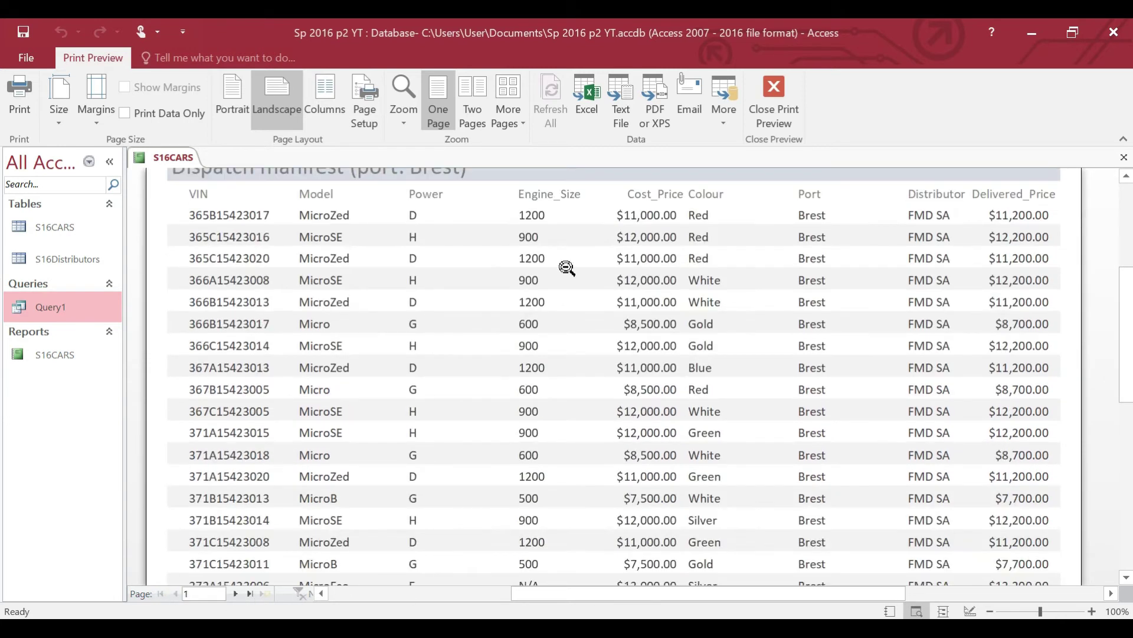
left_click(775, 88)
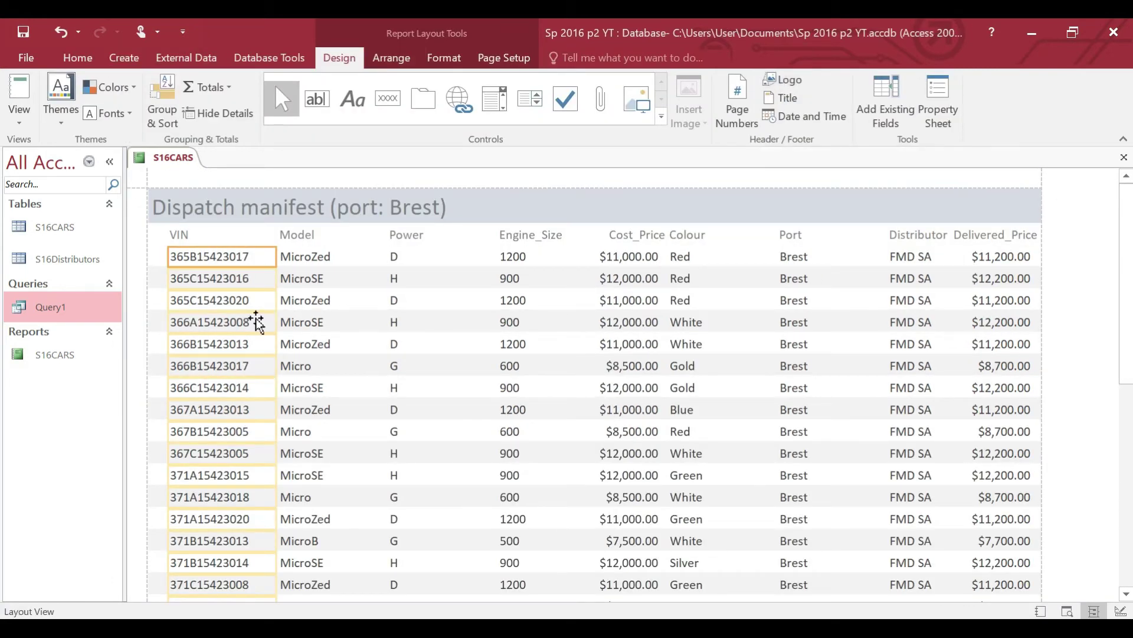
Recheck the question and scroll to the bottom of the S16CARS report
left_click_drag(1126, 237, 1125, 330)
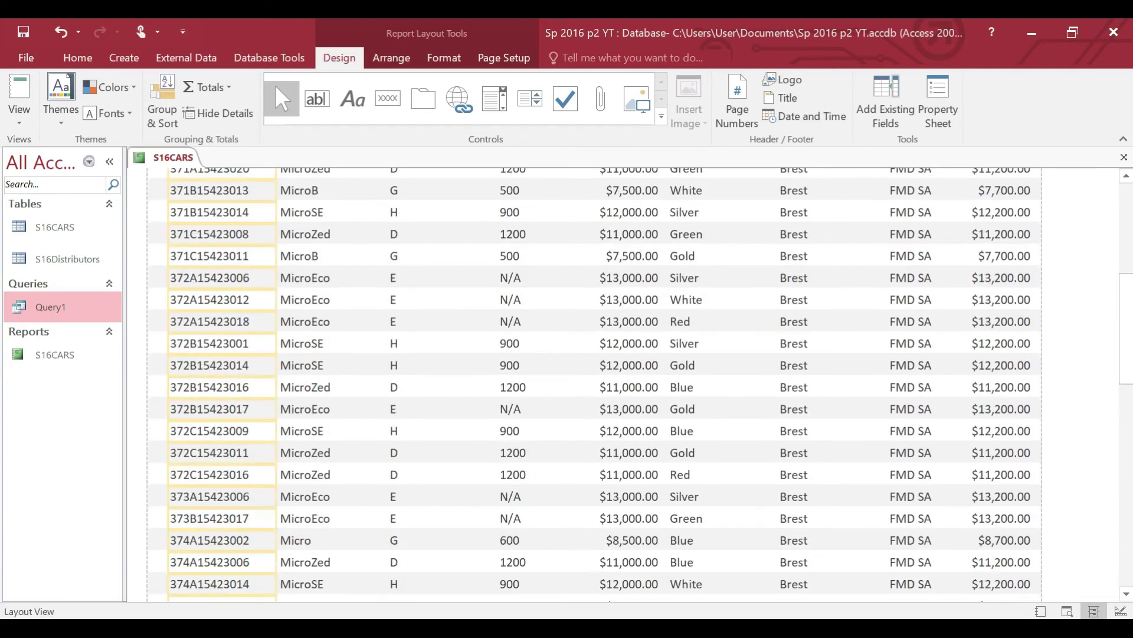
key("alt+Tab")
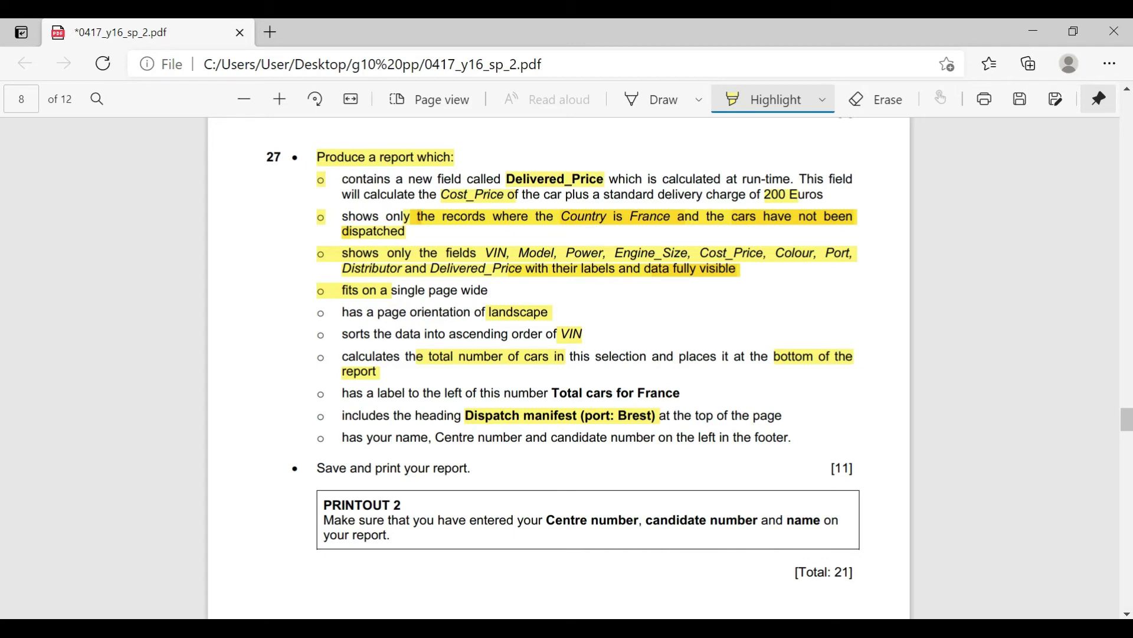
key("alt+Tab")
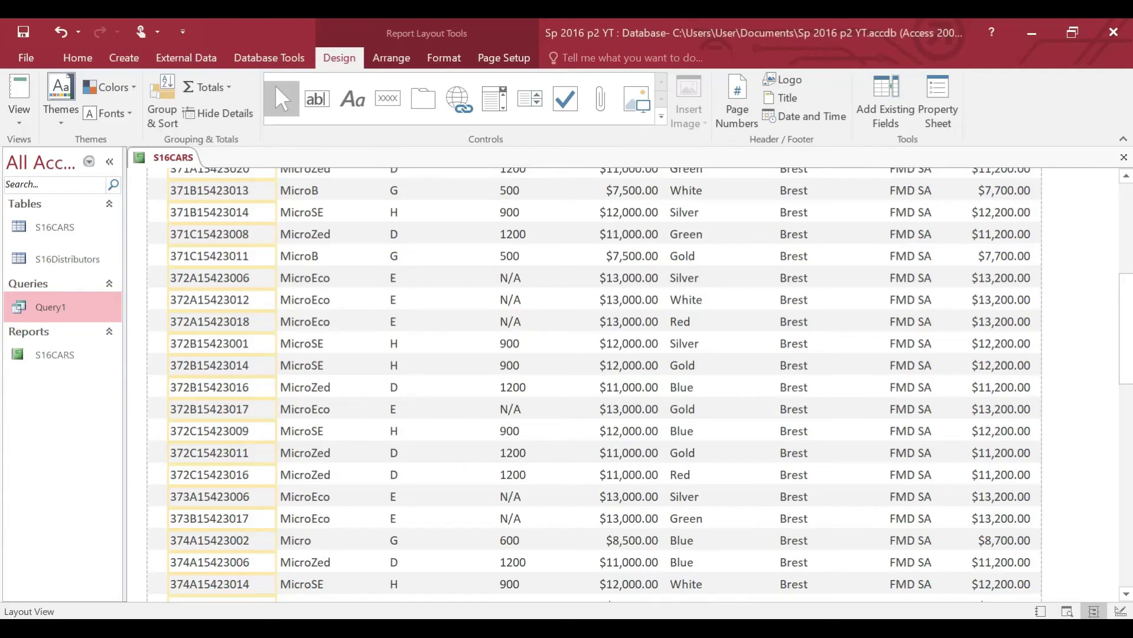
scroll(861, 487, "down", 5)
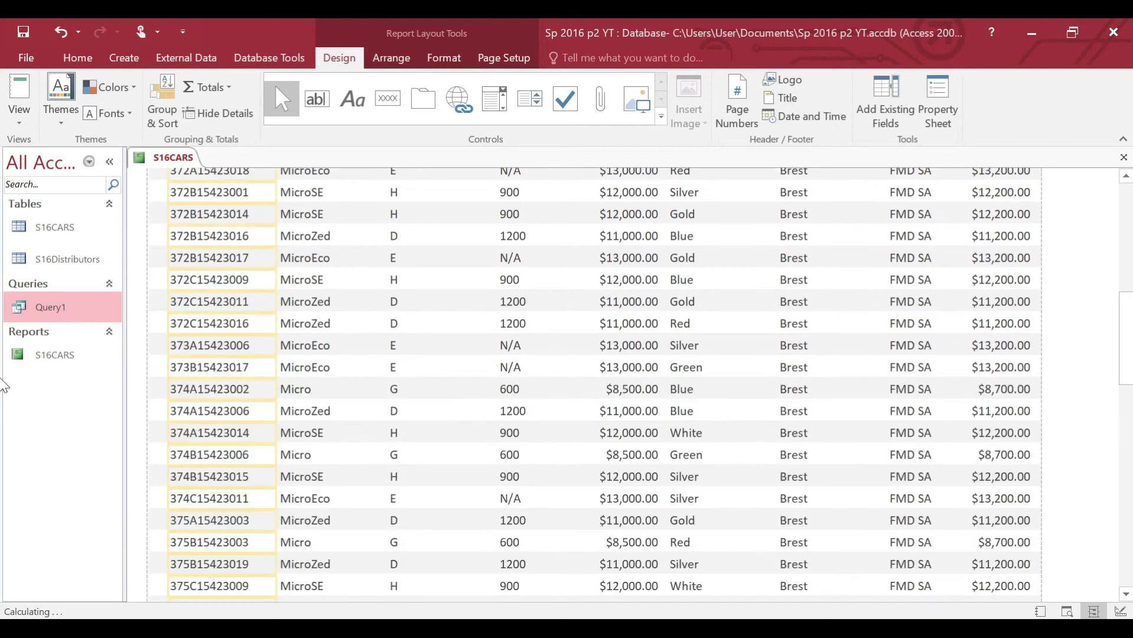
scroll(1128, 371, "down", 5)
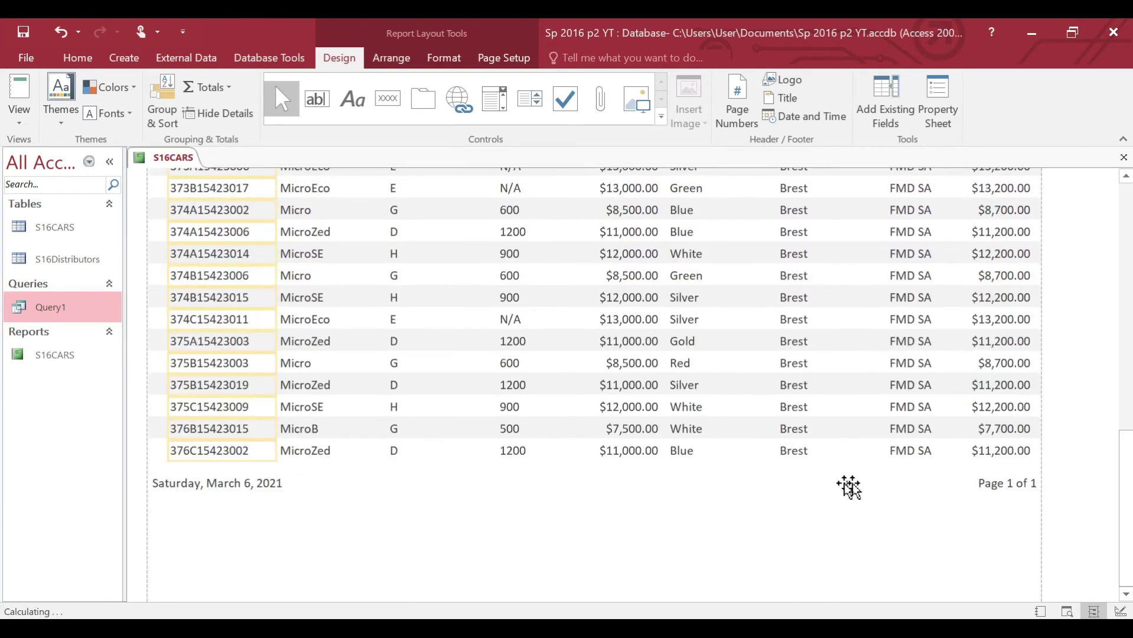
Add a Count Records total under the Delivered_Price column, showing 41 cars
left_click(927, 482)
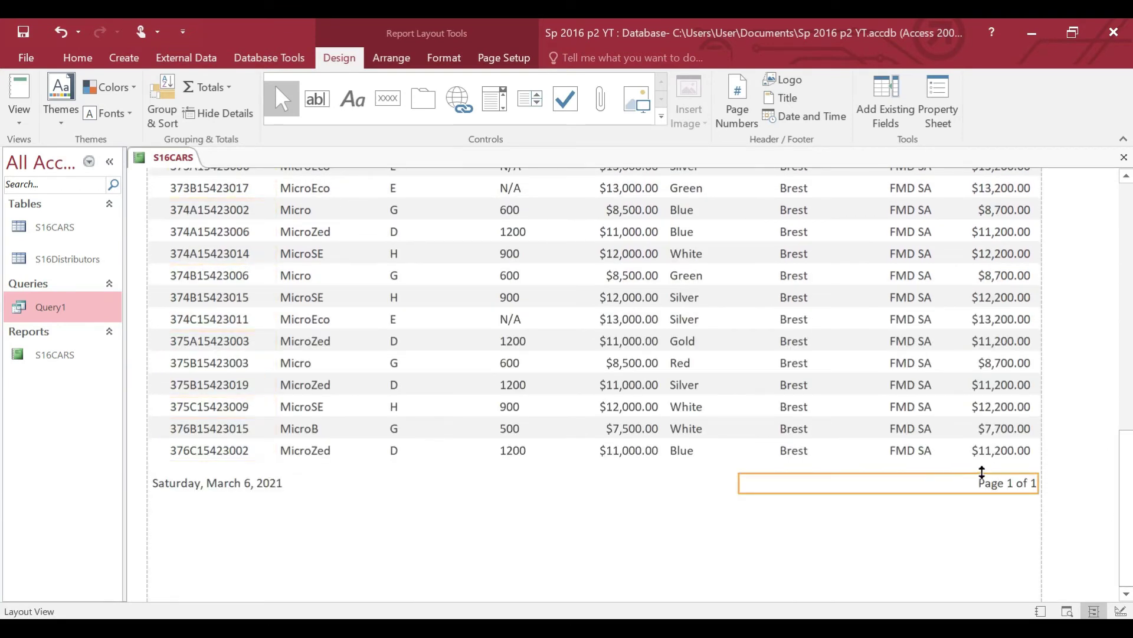
left_click(914, 451)
left_click(1008, 450)
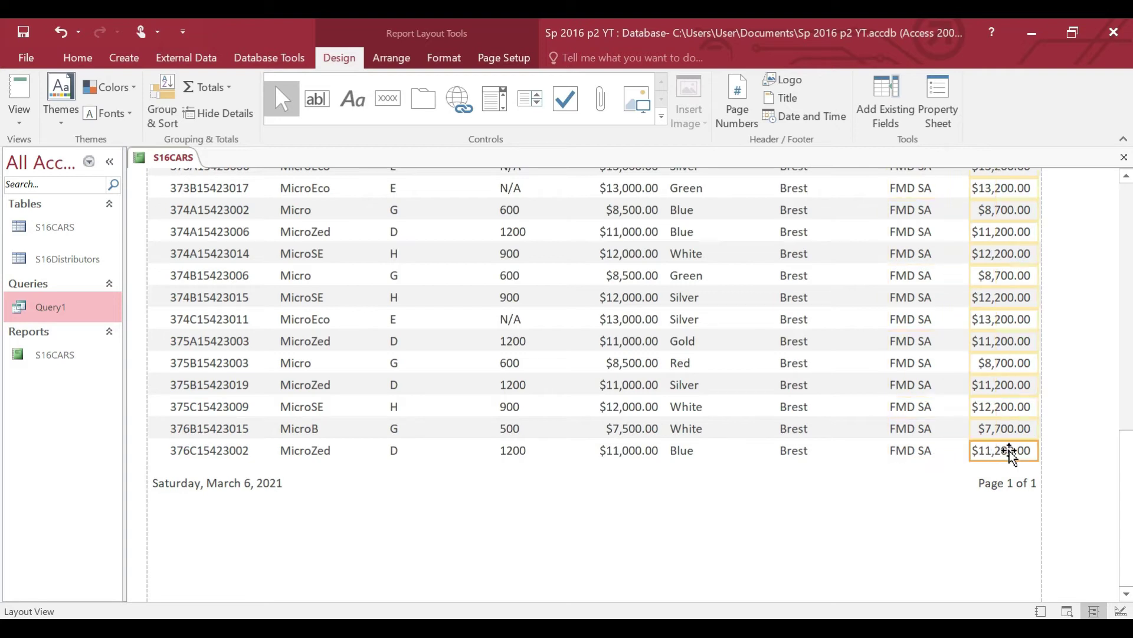
left_click(951, 430)
left_click(1011, 429)
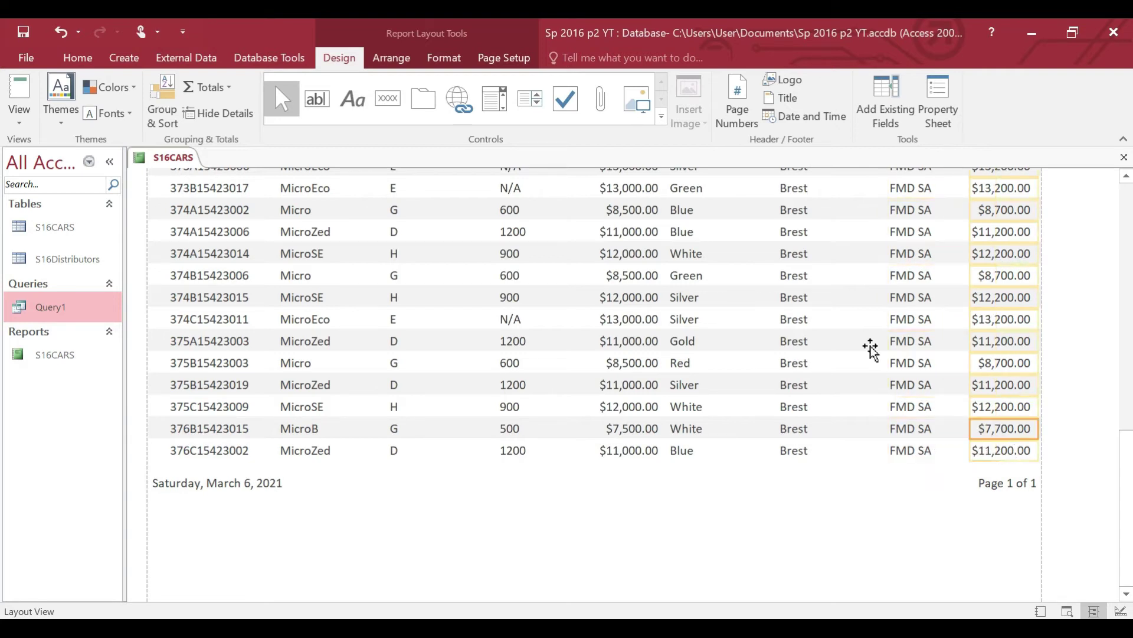
left_click(228, 87)
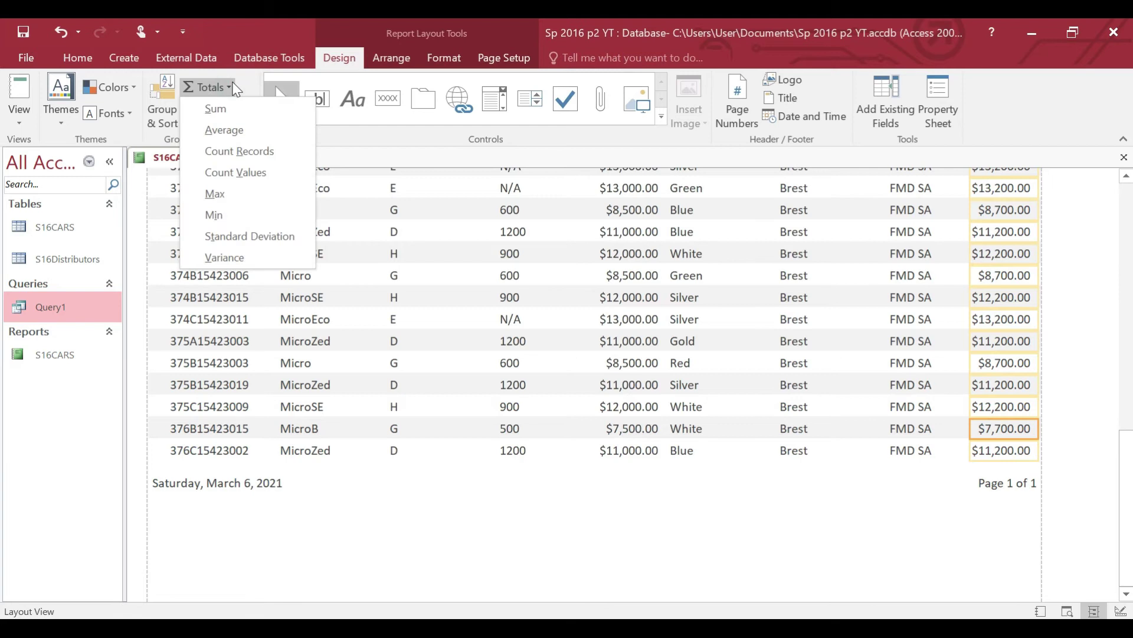
left_click(239, 151)
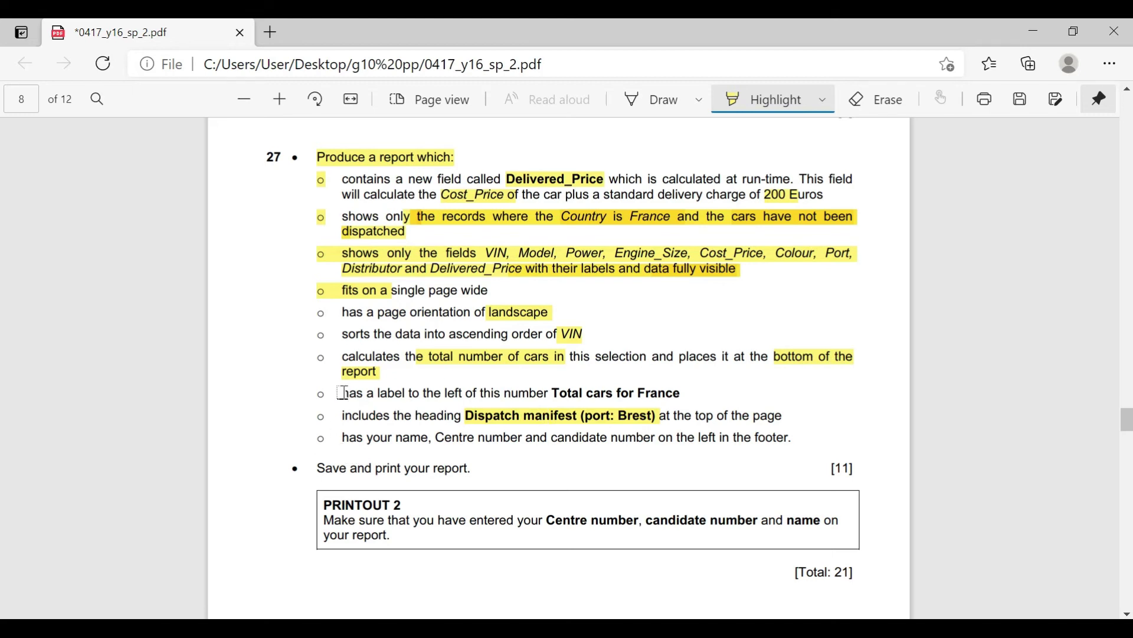
Highlight the 'has a label to the left of this number' requirement in the PDF
left_click_drag(340, 394, 690, 392)
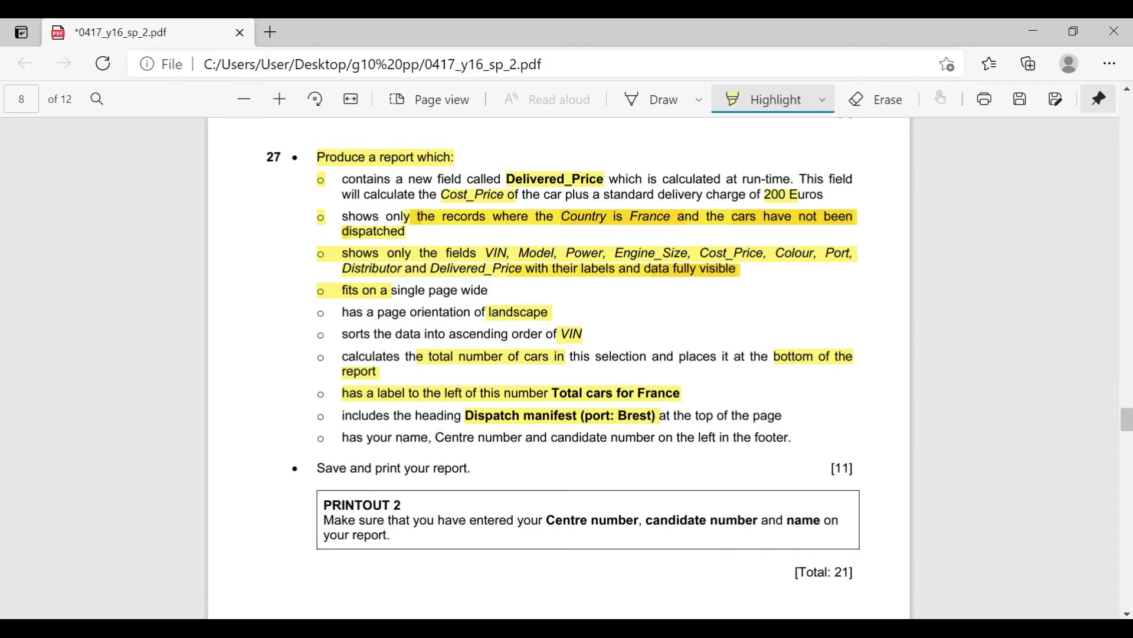
key("alt+Tab")
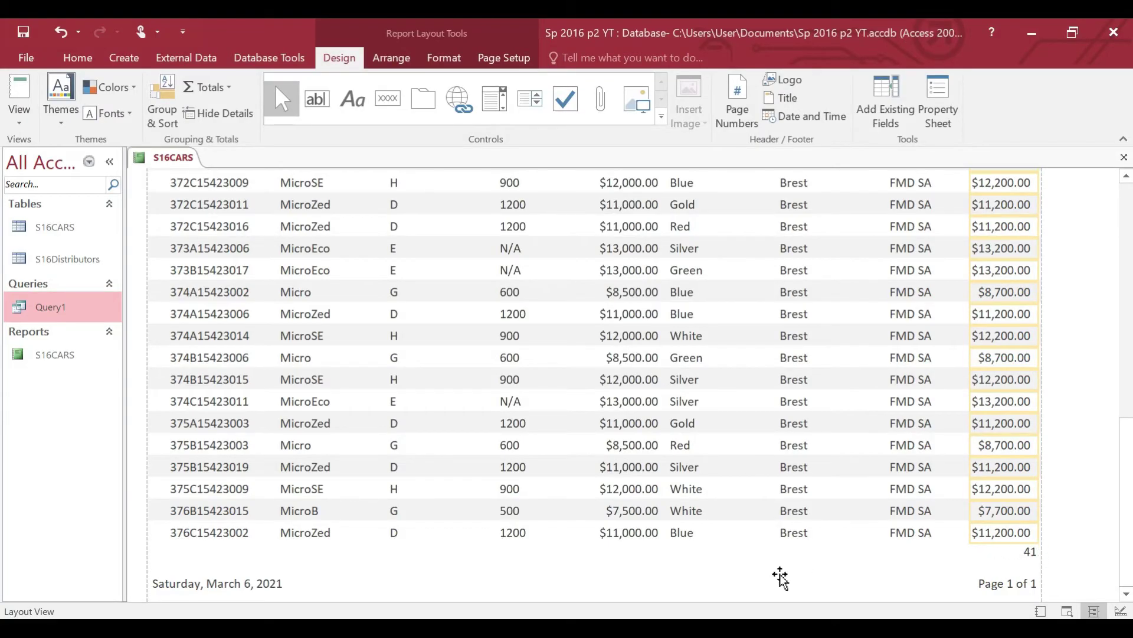
Open S16CARS in Design View and draw an empty label left of =Count(*) in the Report Footer
right_click(672, 563)
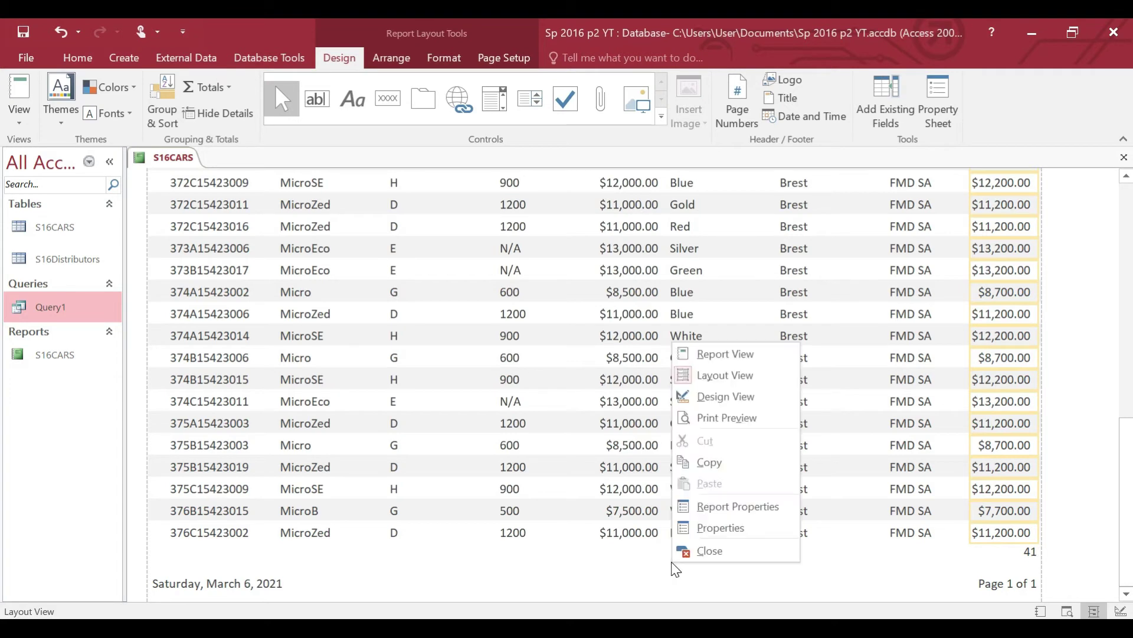
left_click(726, 399)
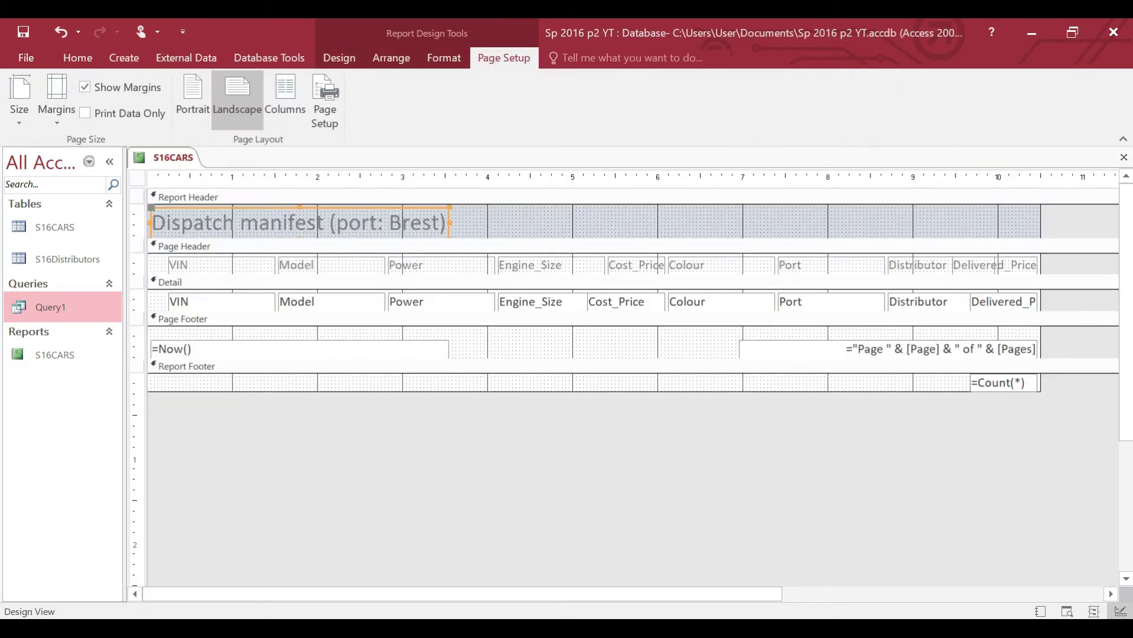
left_click(347, 59)
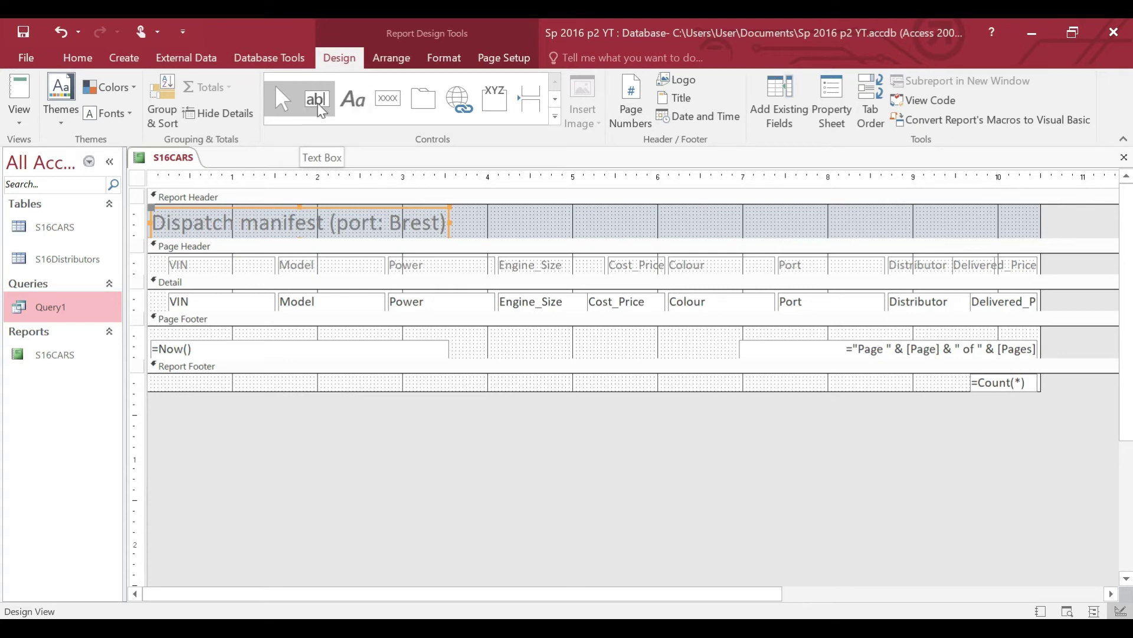
left_click(348, 98)
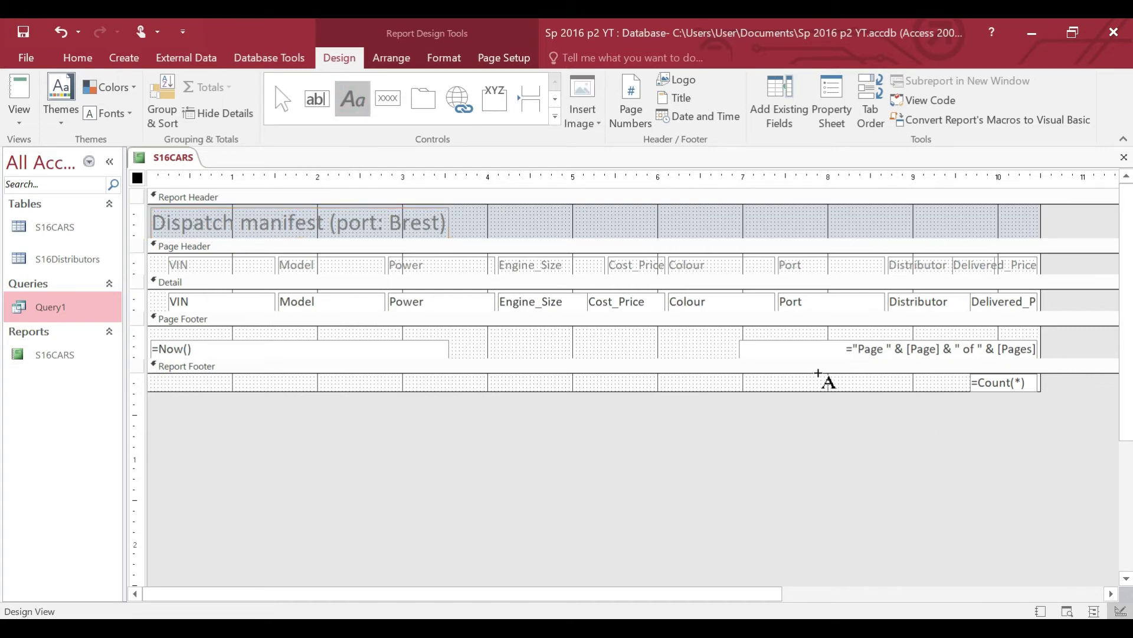
left_click_drag(818, 377, 961, 386)
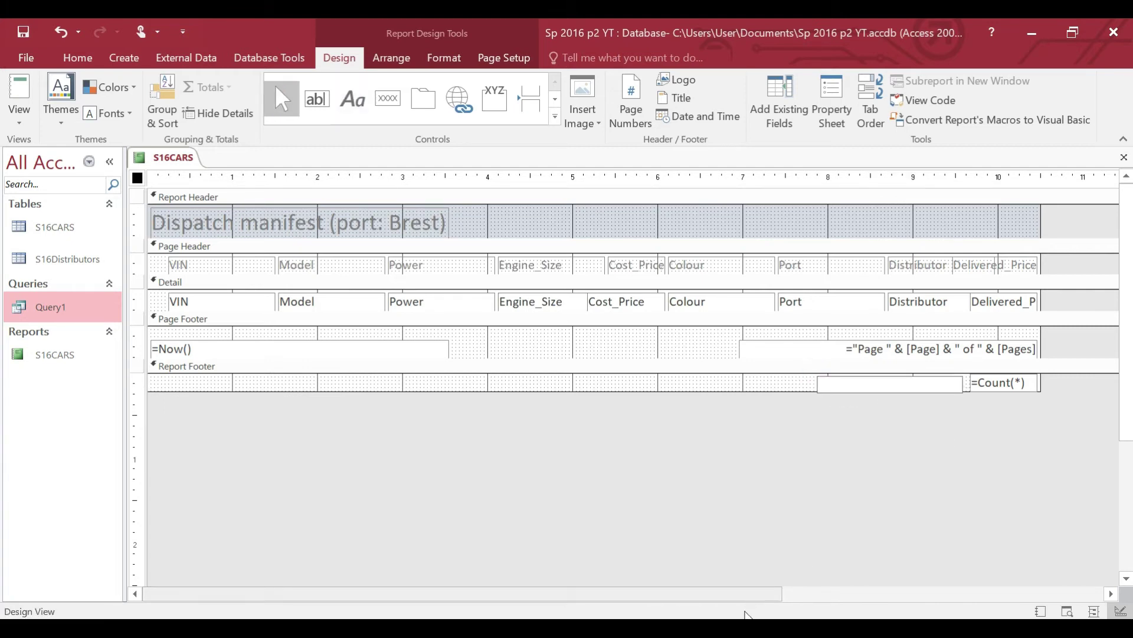
mouse_move(767, 628)
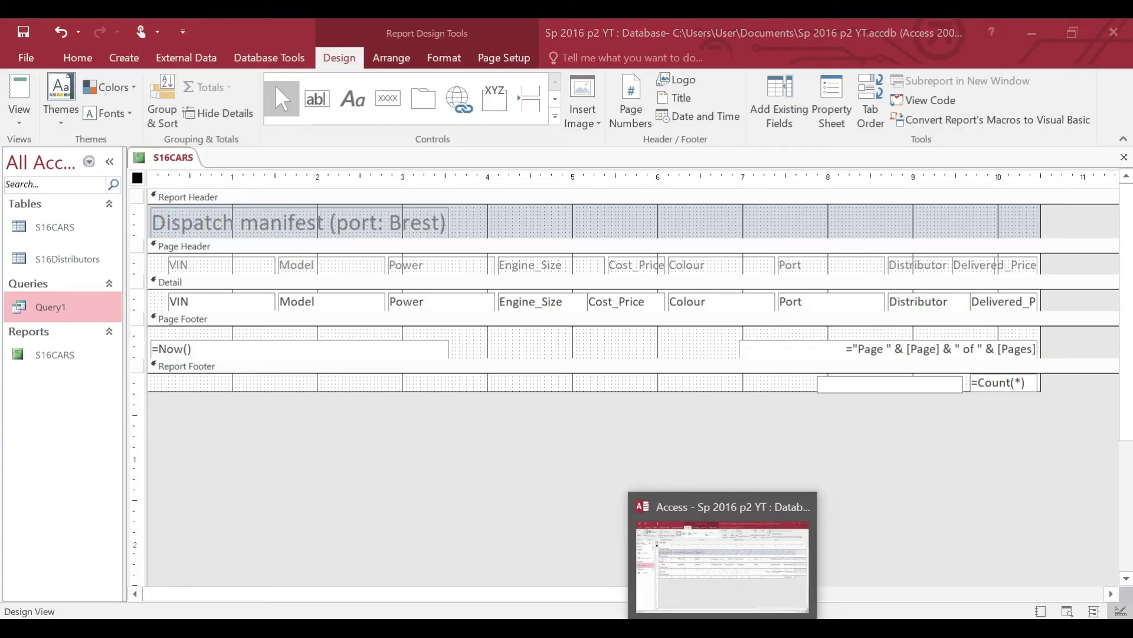
left_click(687, 532)
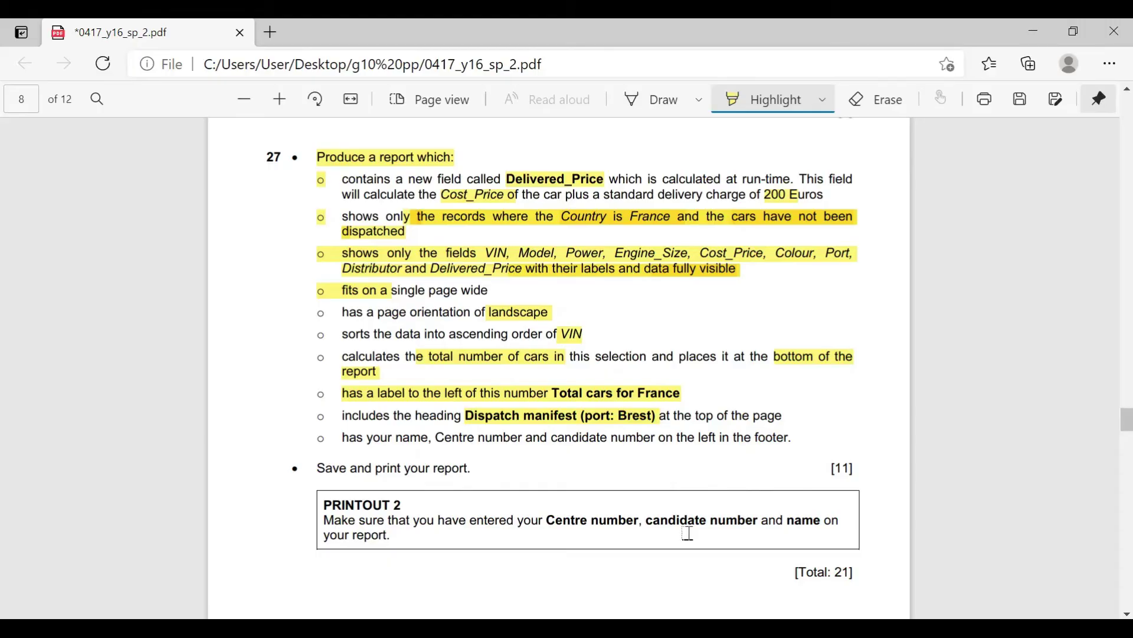
Copy 'Total cars for France' from the exam paper and paste it into the empty footer label
left_click(774, 101)
left_click_drag(551, 393, 685, 394)
key("ctrl+c")
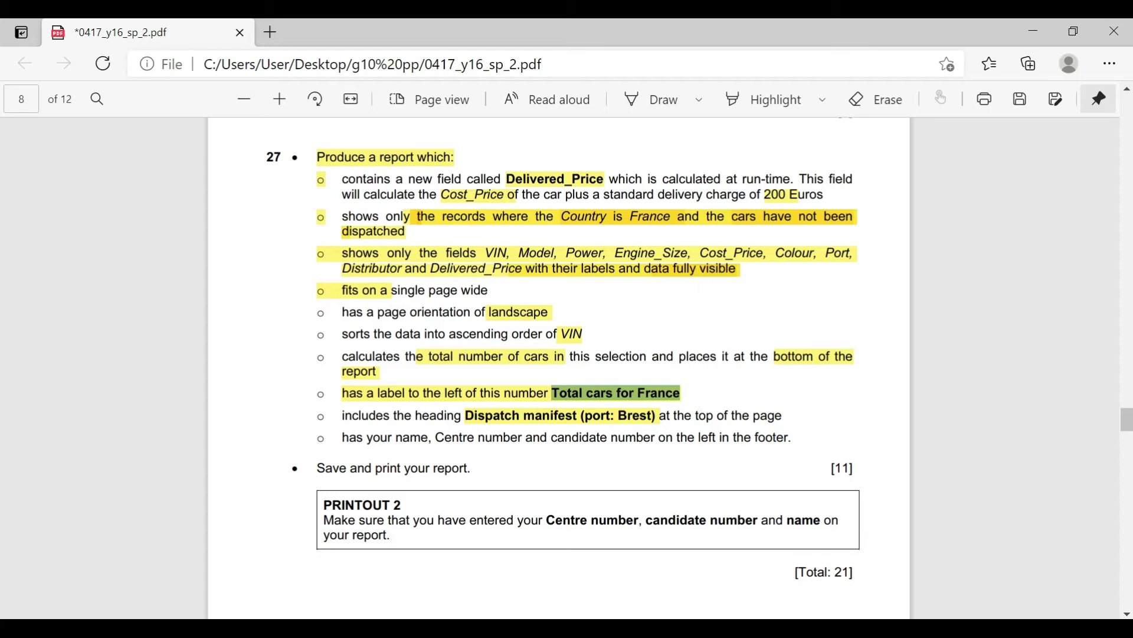
key("alt+Tab")
left_click(840, 382)
key("ctrl+v")
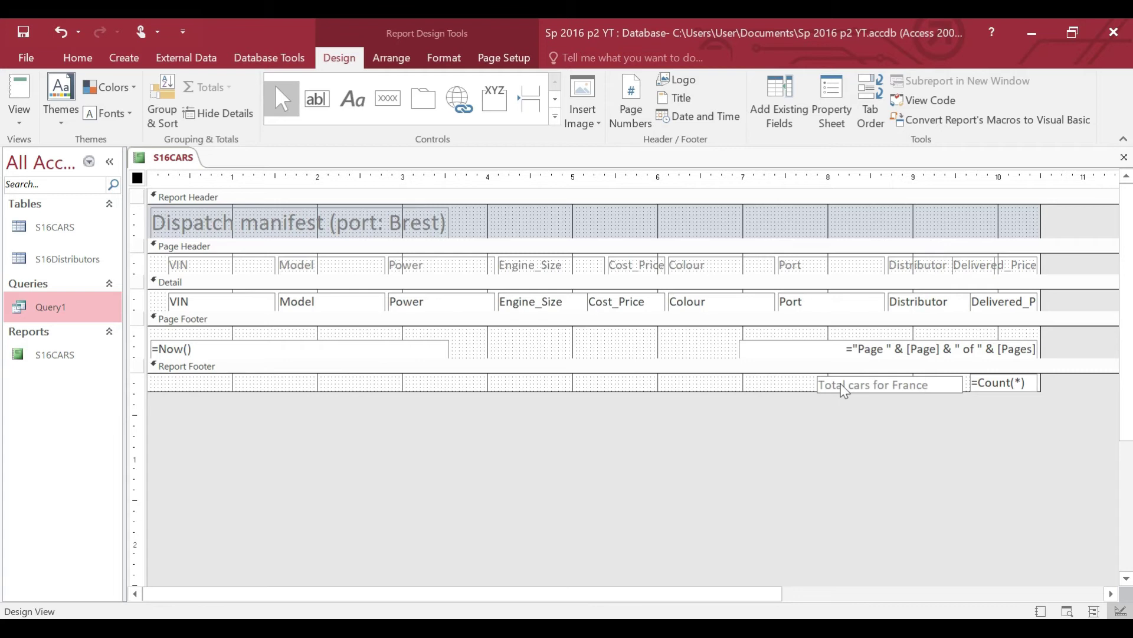
Enlarge the footer and label, place it beside =Count(*), and view the report with its 41 total
left_click(903, 383)
left_click_drag(435, 391, 444, 405)
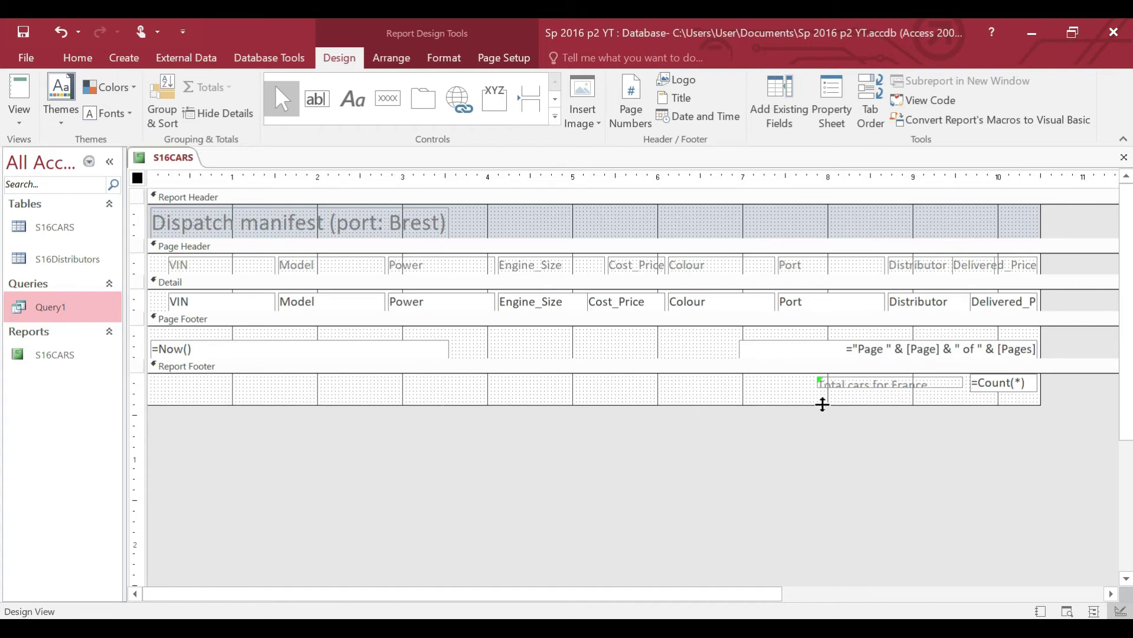
left_click(889, 388)
left_click_drag(890, 389, 890, 396)
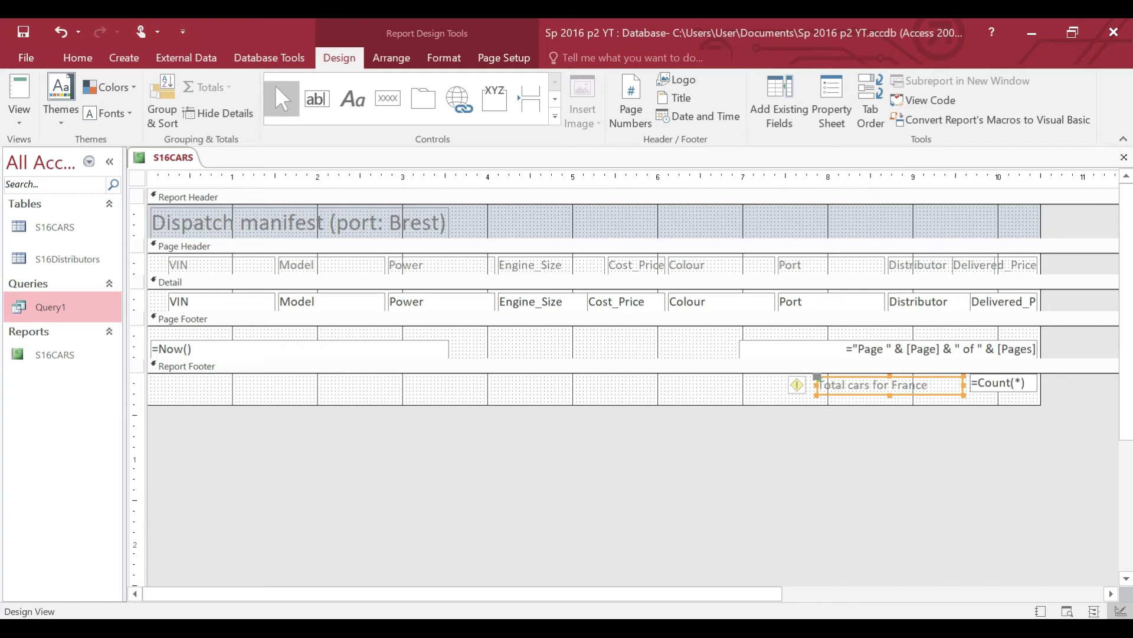
mouse_move(958, 388)
left_mouse_down()
mouse_move(914, 375)
mouse_move(946, 376)
left_mouse_up()
left_click(906, 444)
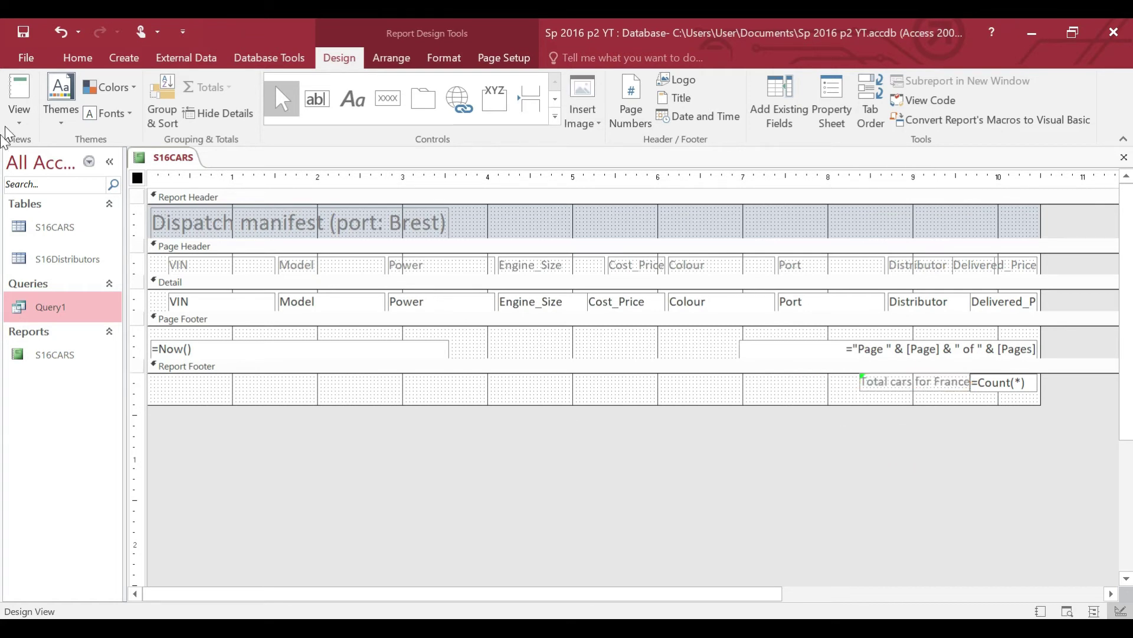
left_click(23, 78)
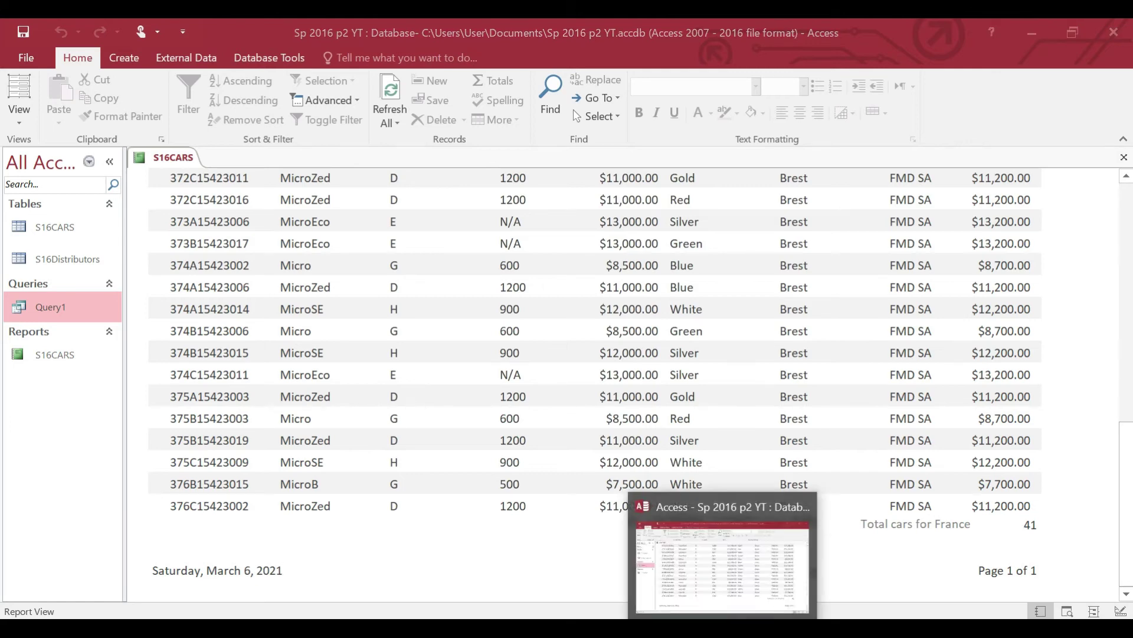
Highlight the name-in-footer requirement in the exam PDF as done, then return to the S16CARS report
left_click(681, 628)
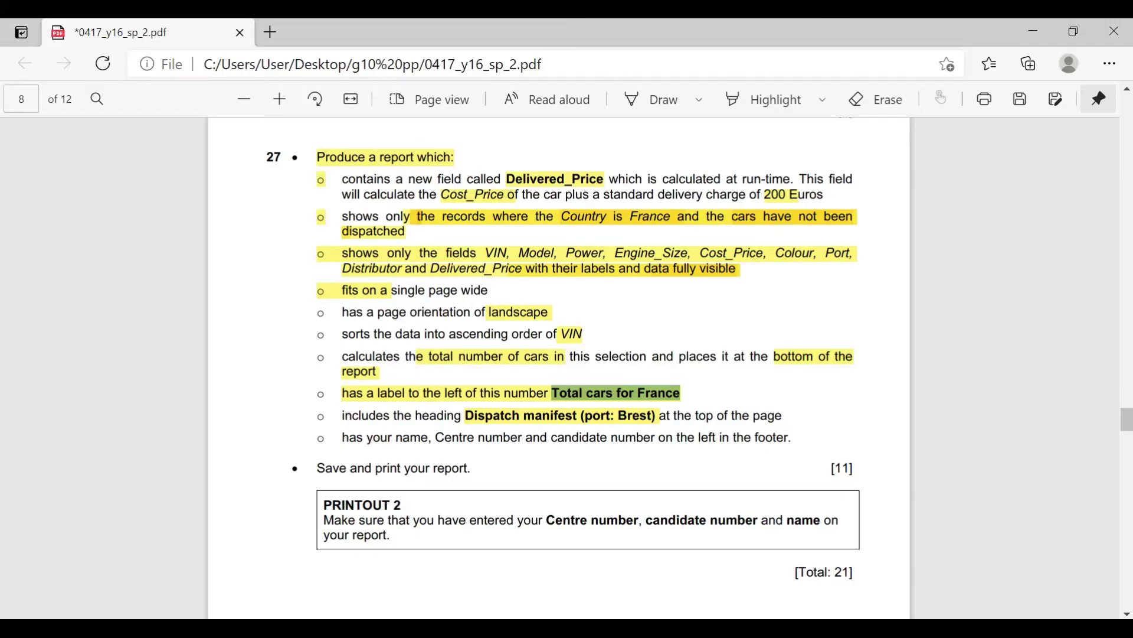
left_click(761, 99)
left_click_drag(317, 439, 803, 438)
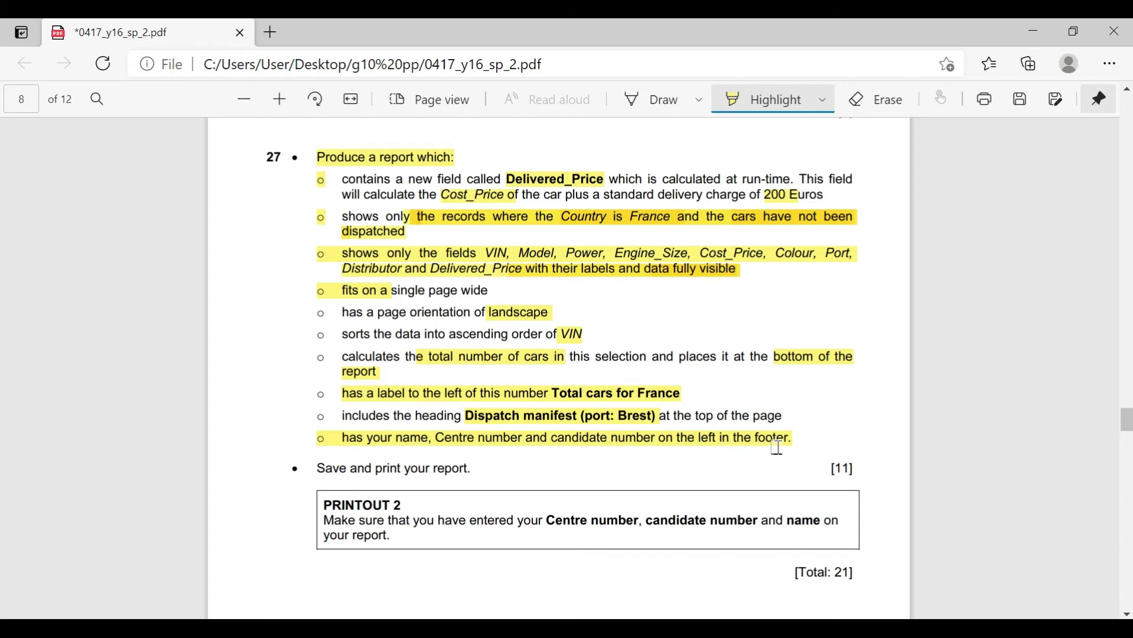
key("alt+Tab")
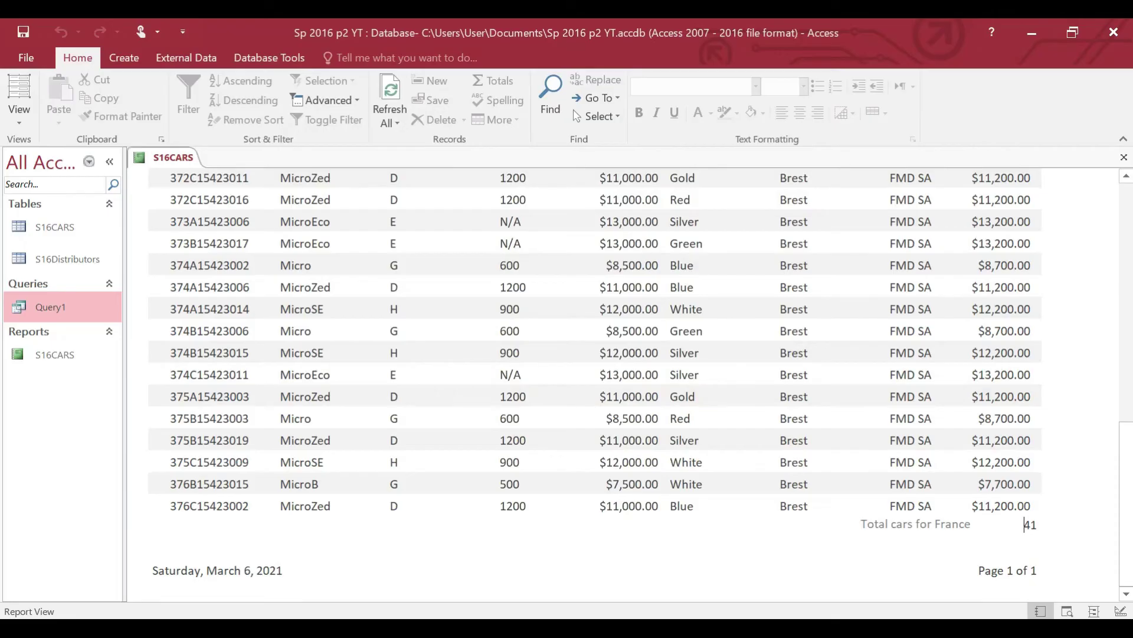
right_click(569, 566)
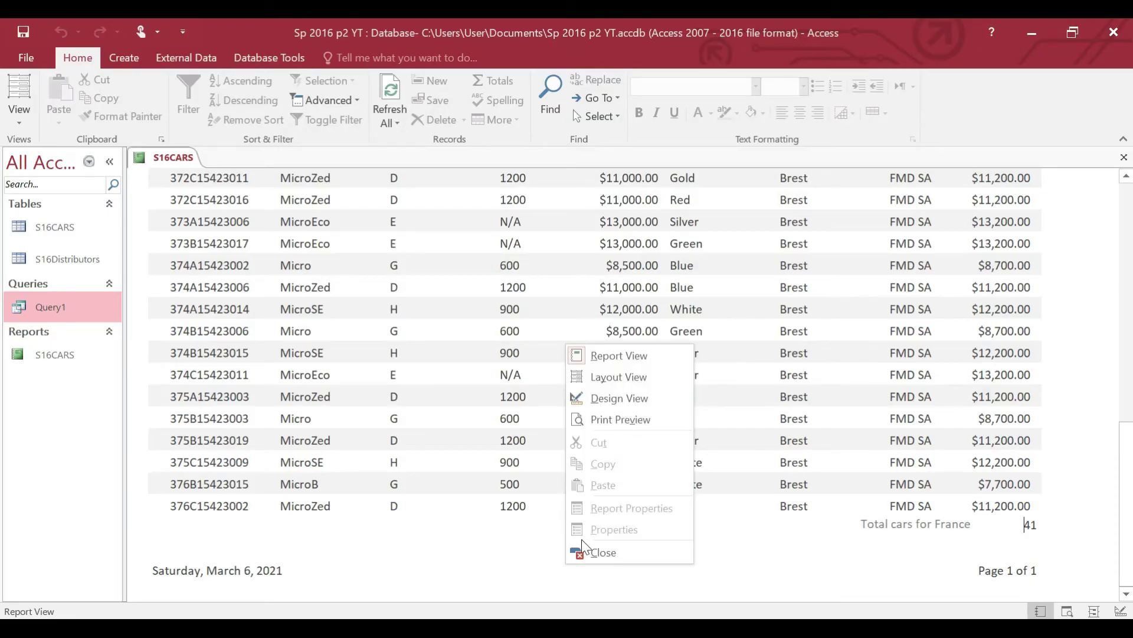
In Design View, draw a Page Footer label holding the candidate's name, centre number and candidate number
left_click(640, 397)
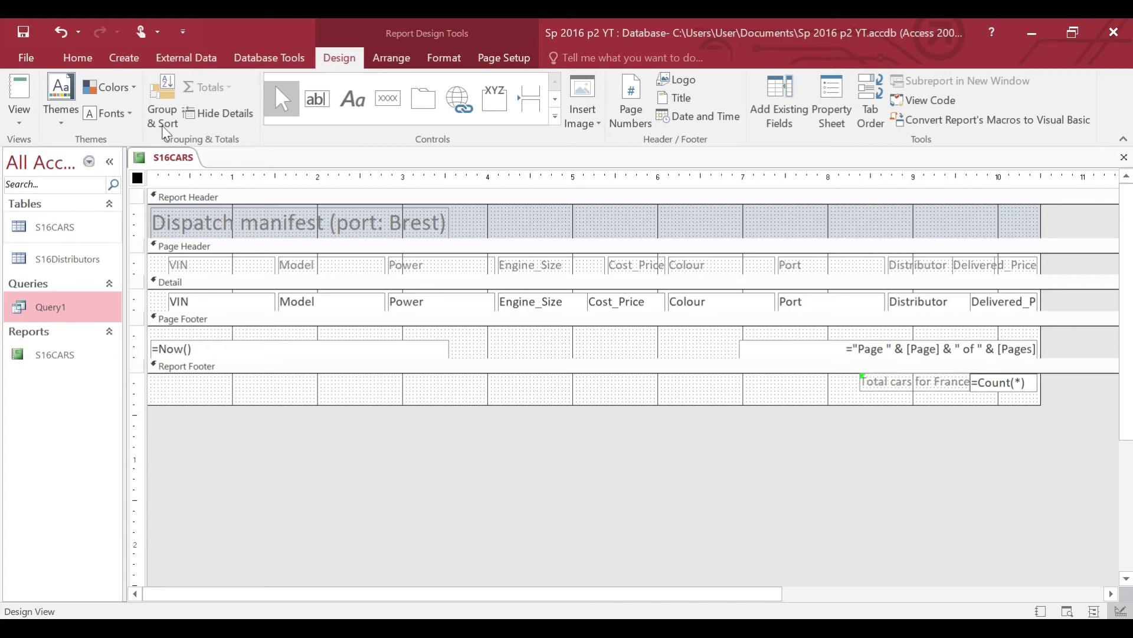
left_click(353, 98)
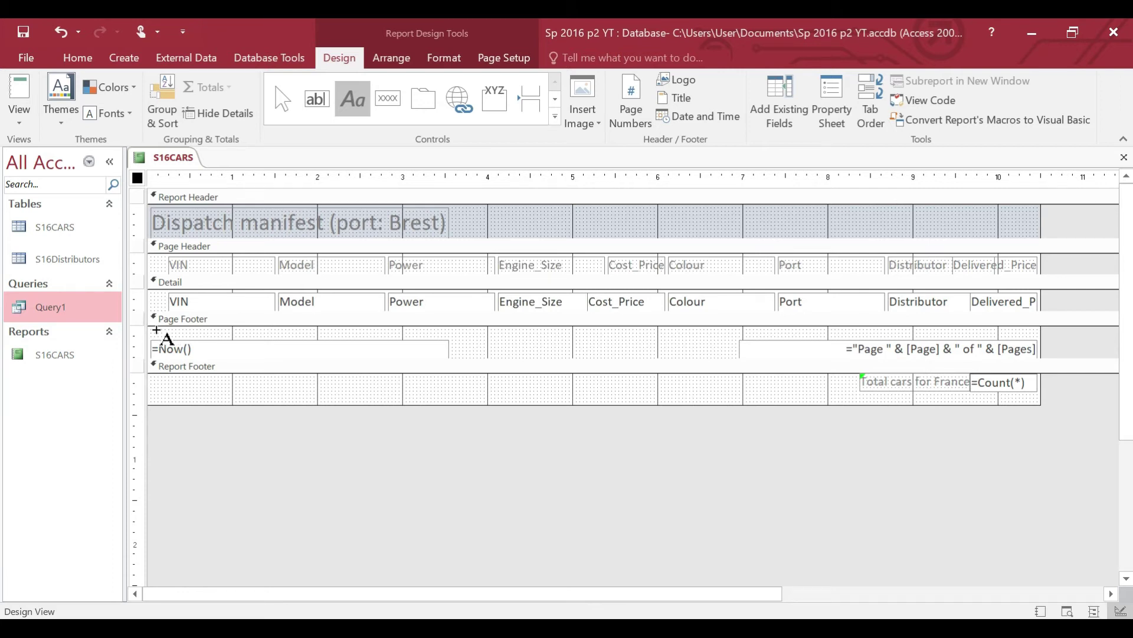
left_click_drag(152, 326, 385, 343)
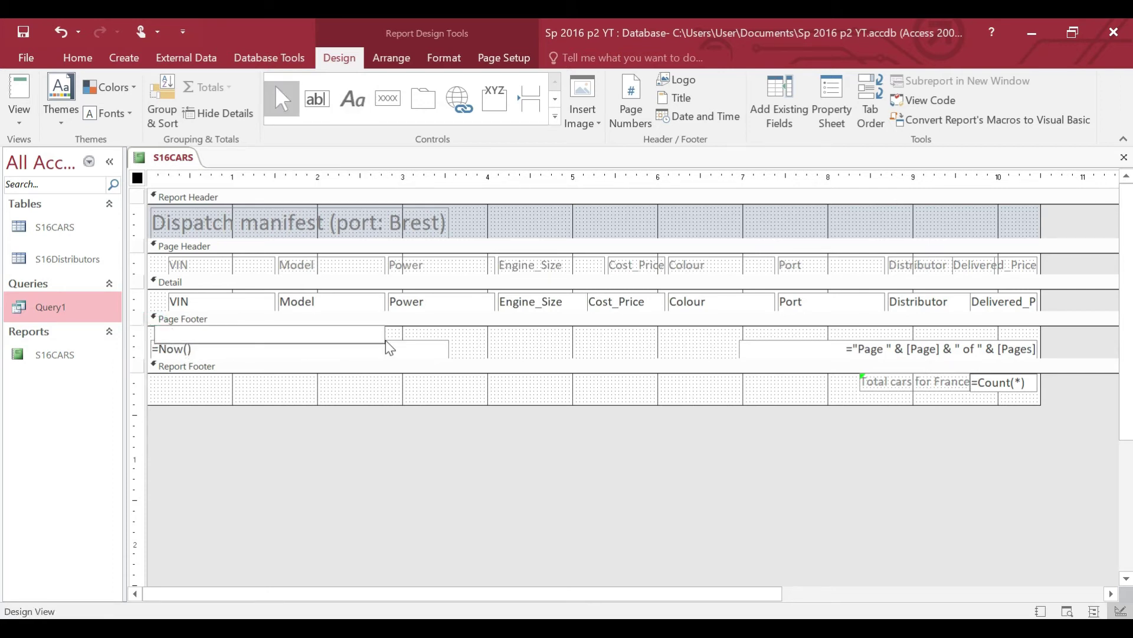
type("Name")
key("BackSpace")
key("BackSpace")
key("BackSpace")
key("BackSpace")
key("BackSpace")
type("Waseem, OM123, 1234")
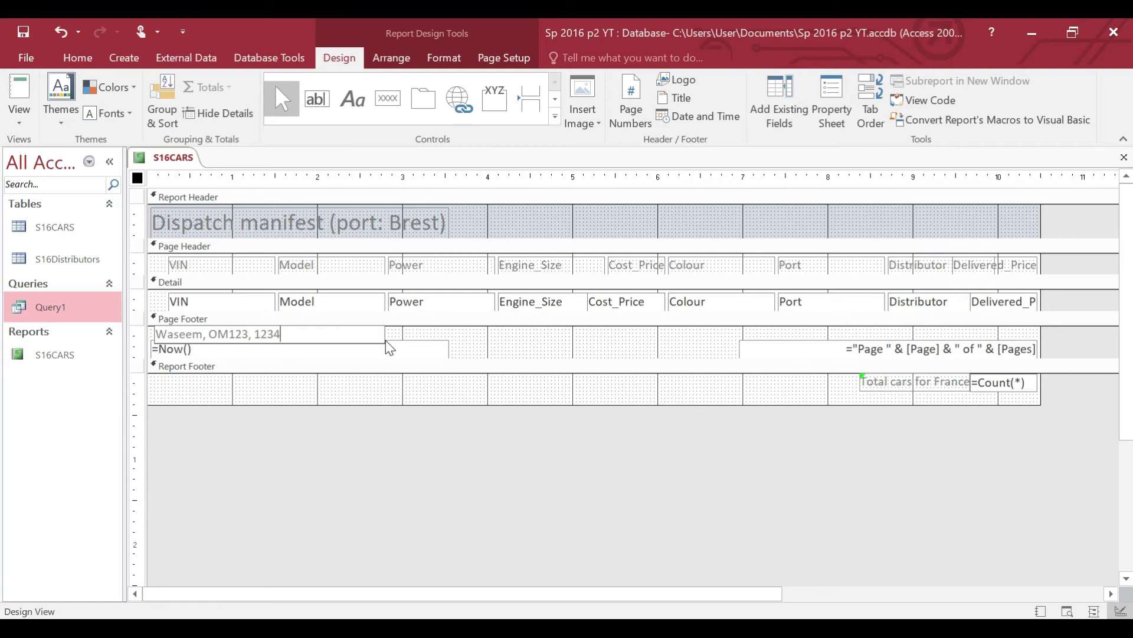
Finish editing the footer label and scroll through the report in Report View
left_click(402, 468)
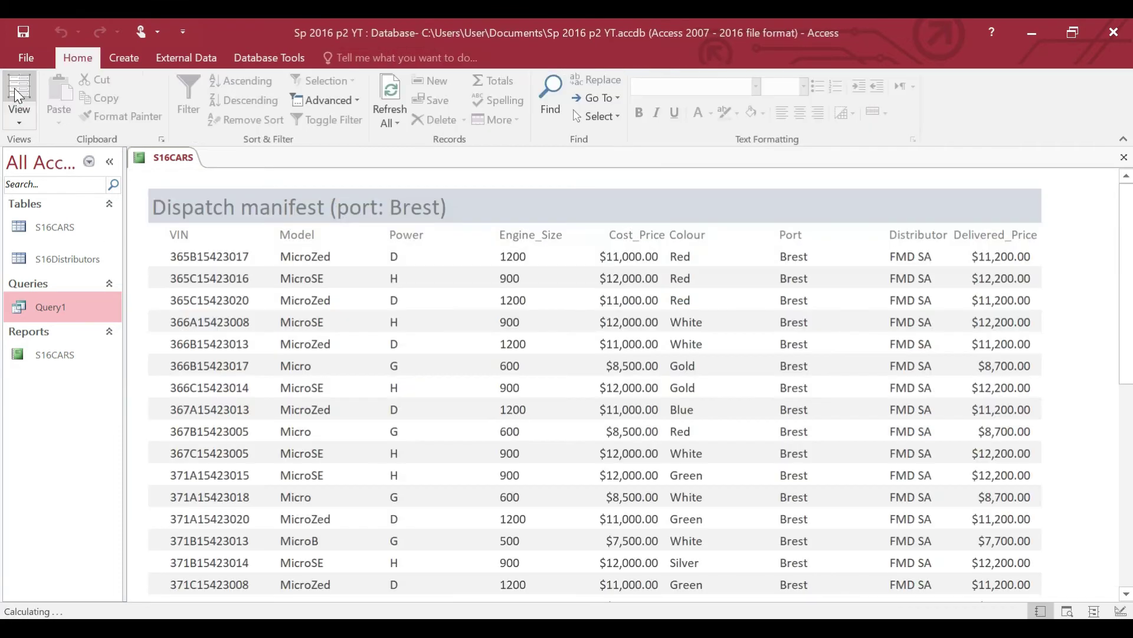
left_click_drag(1125, 234, 1132, 324)
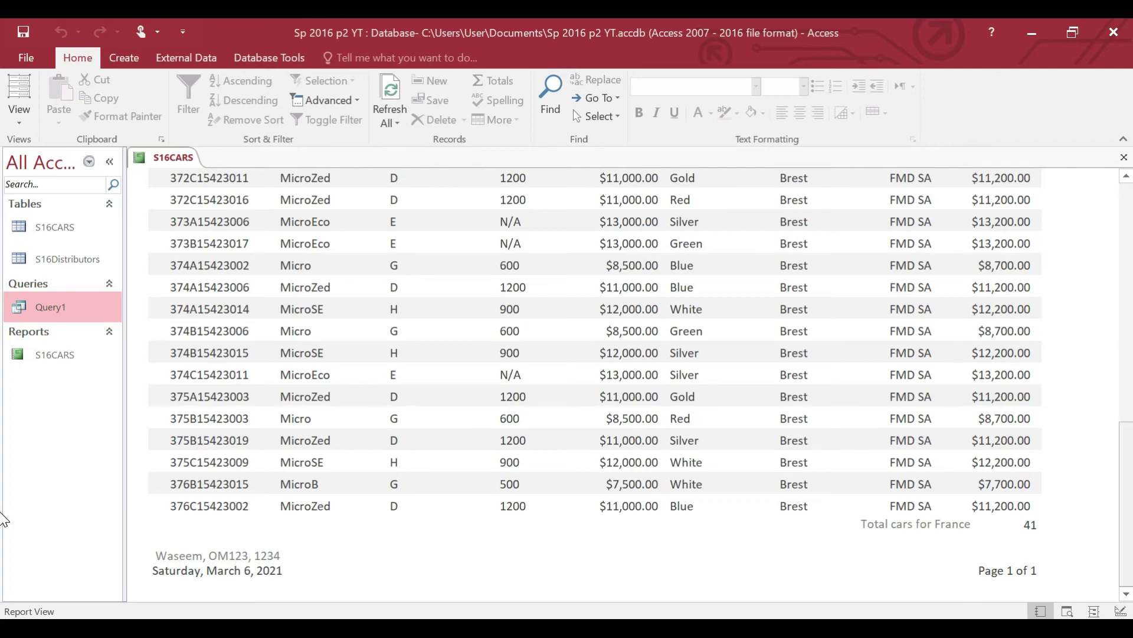
scroll(1125, 517, "up", 10)
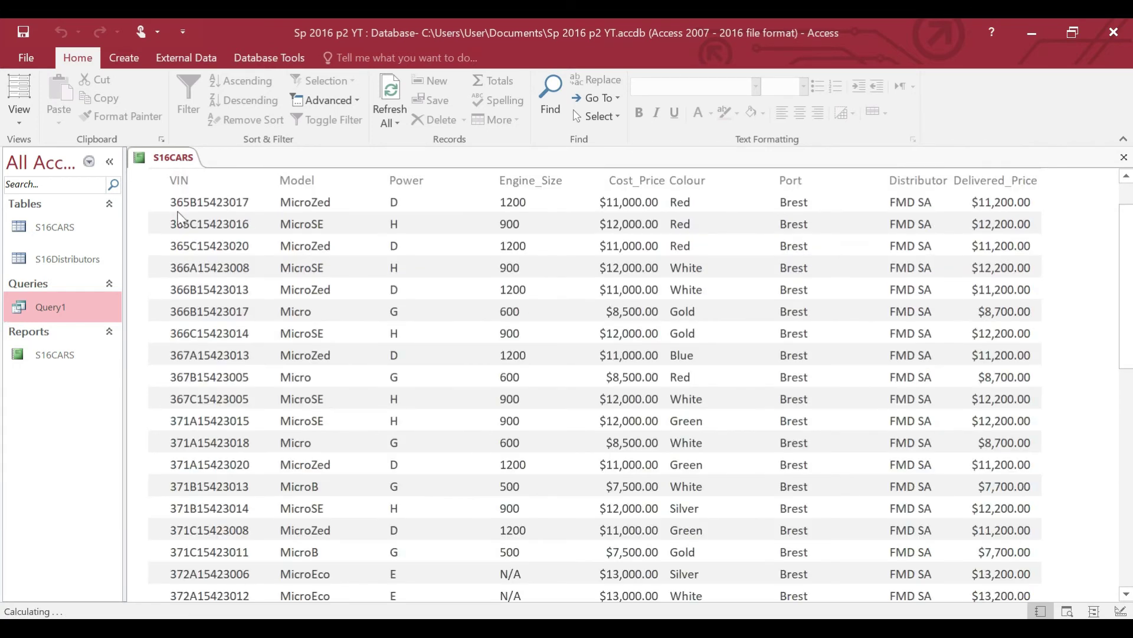
Print-preview the report, check pages 1 and 2 for the candidate-details footer, then close the preview
left_click(24, 50)
left_click(62, 228)
left_click(264, 314)
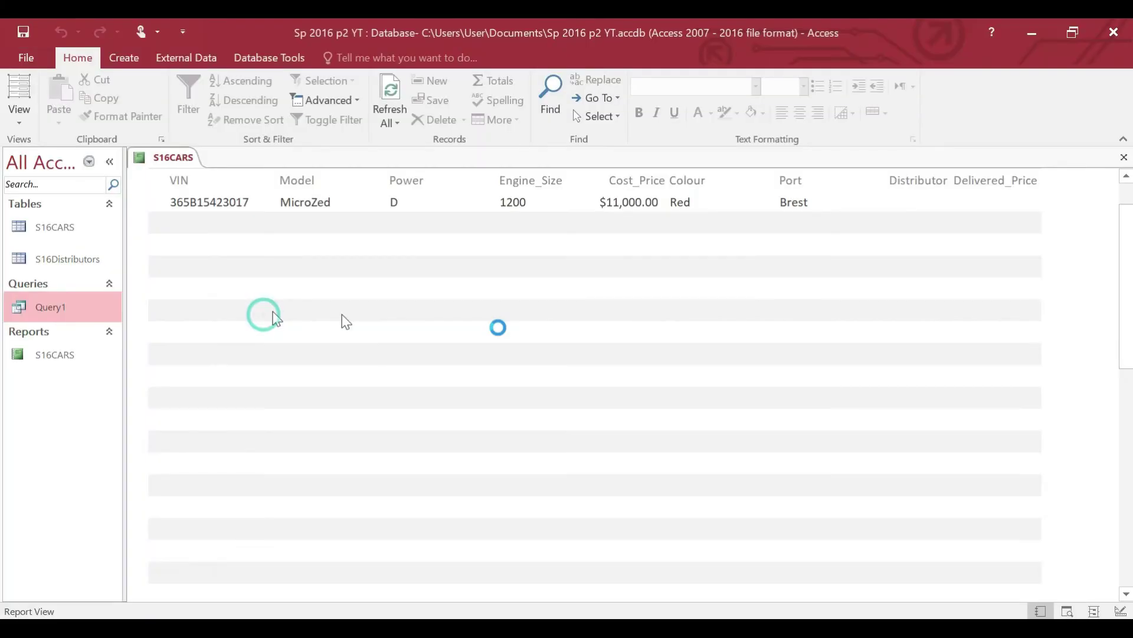
scroll(2, 457, "down", 10)
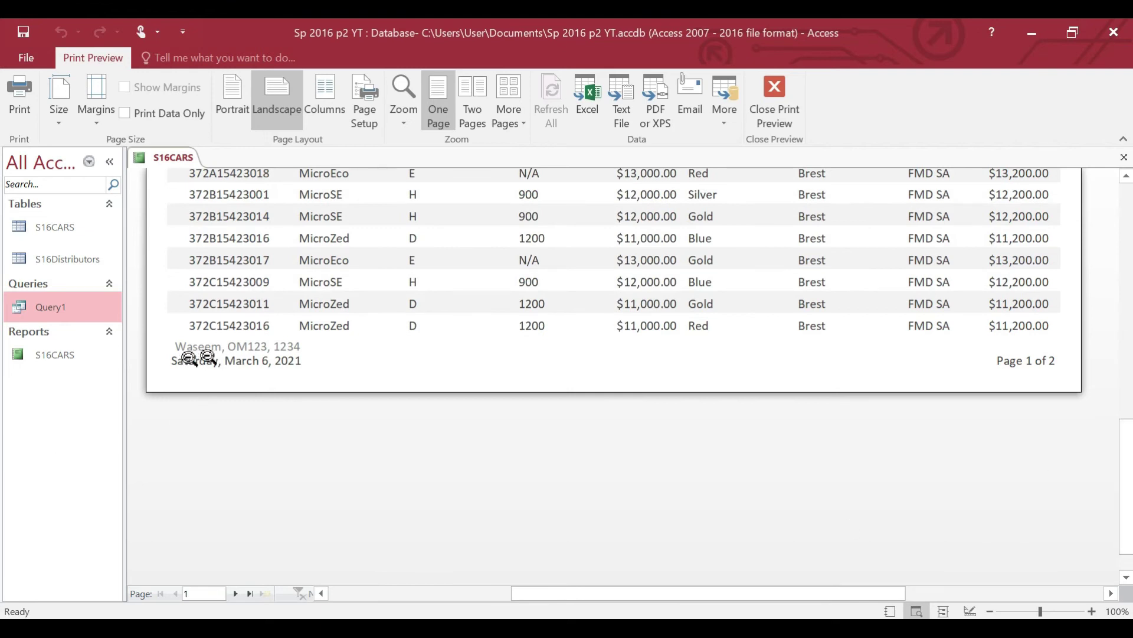
left_click(236, 593)
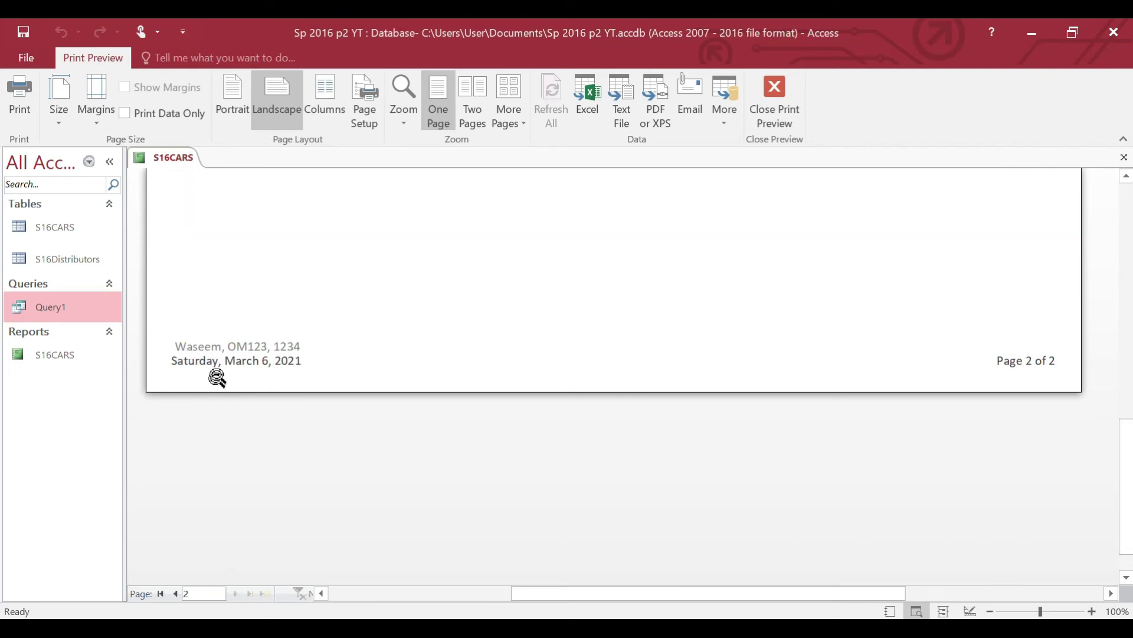
scroll(1129, 455, "up", 1)
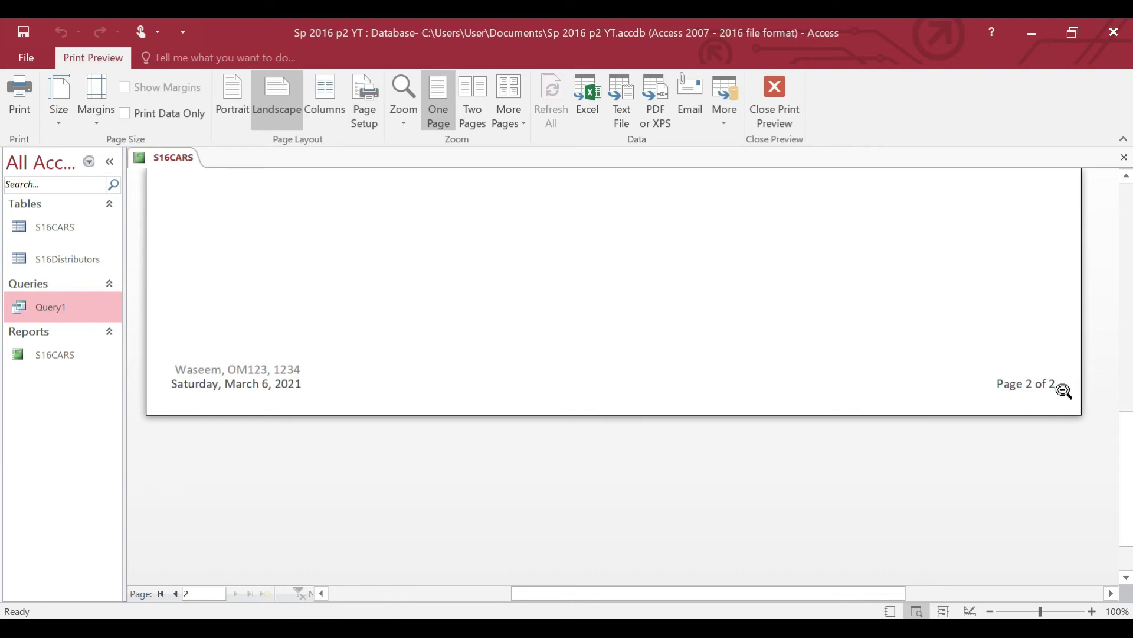
left_click_drag(1126, 476, 463, 218)
left_click(767, 102)
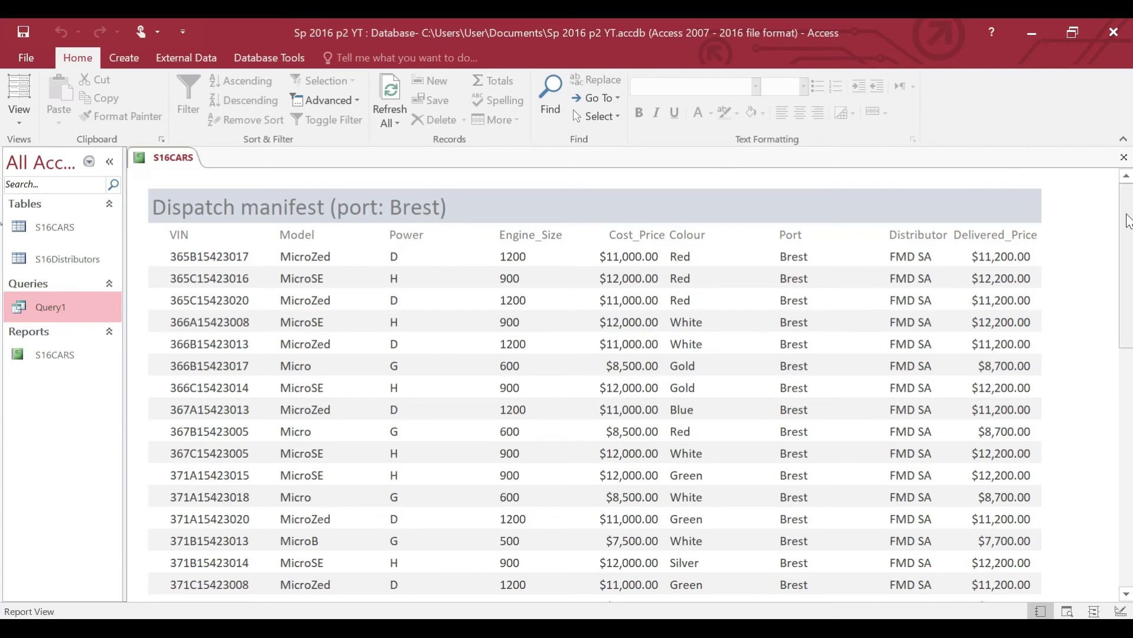
Move the candidate-details label from the Page Footer into the Report Footer and view the report
right_click(1061, 239)
left_click(1006, 293)
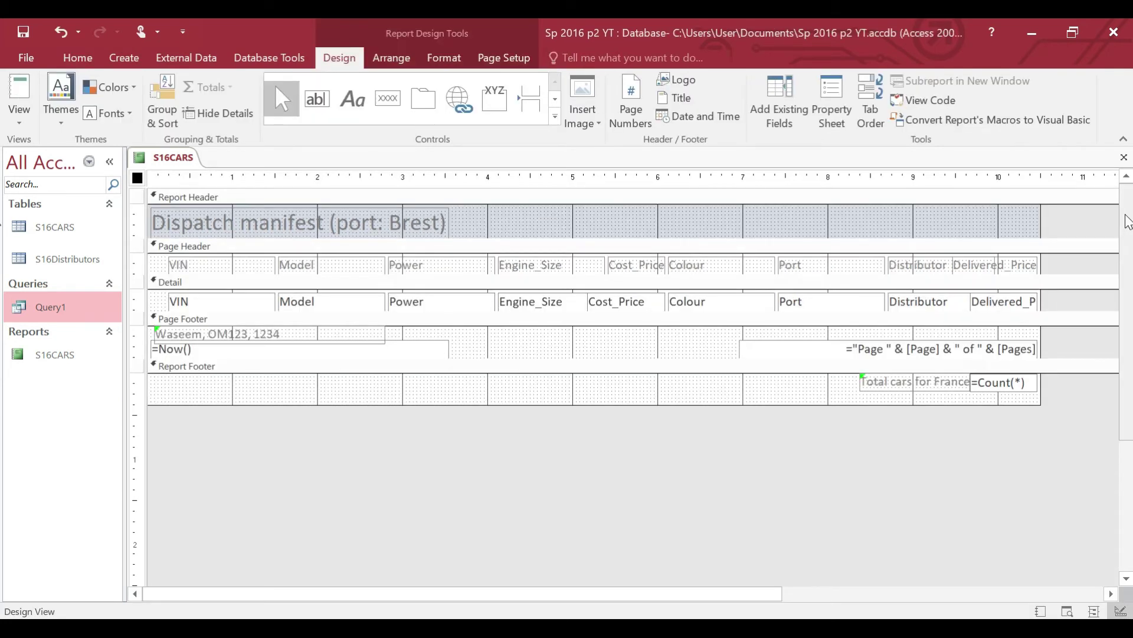
left_click_drag(299, 347, 289, 392)
left_click(20, 87)
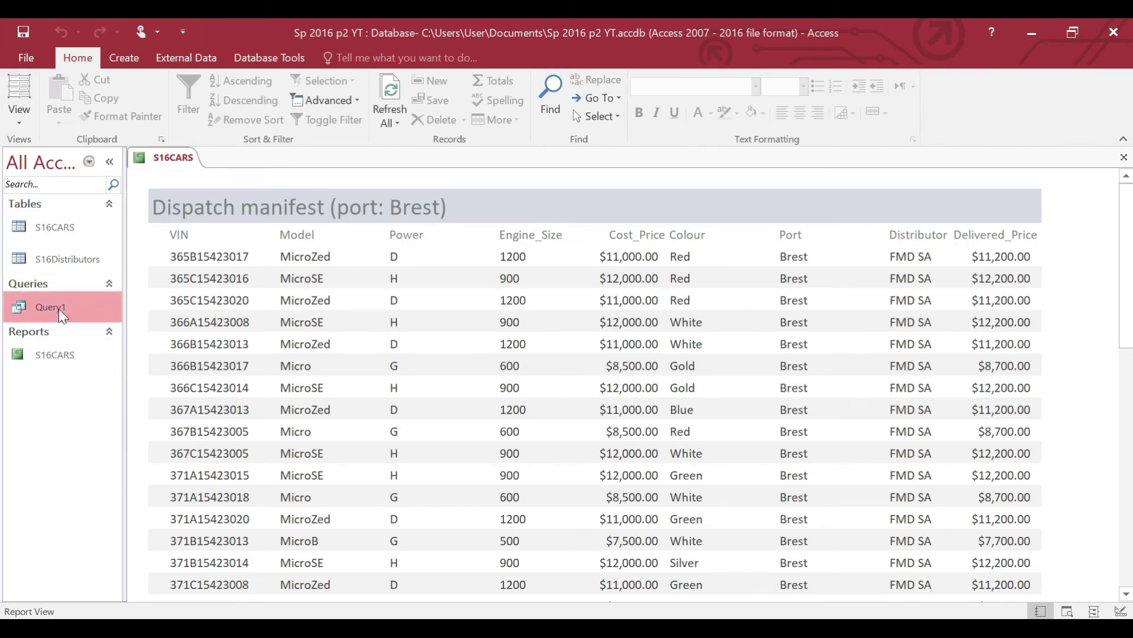
Print-preview both pages to confirm the details appear once beside the 41-car total
left_click(24, 57)
left_click(51, 235)
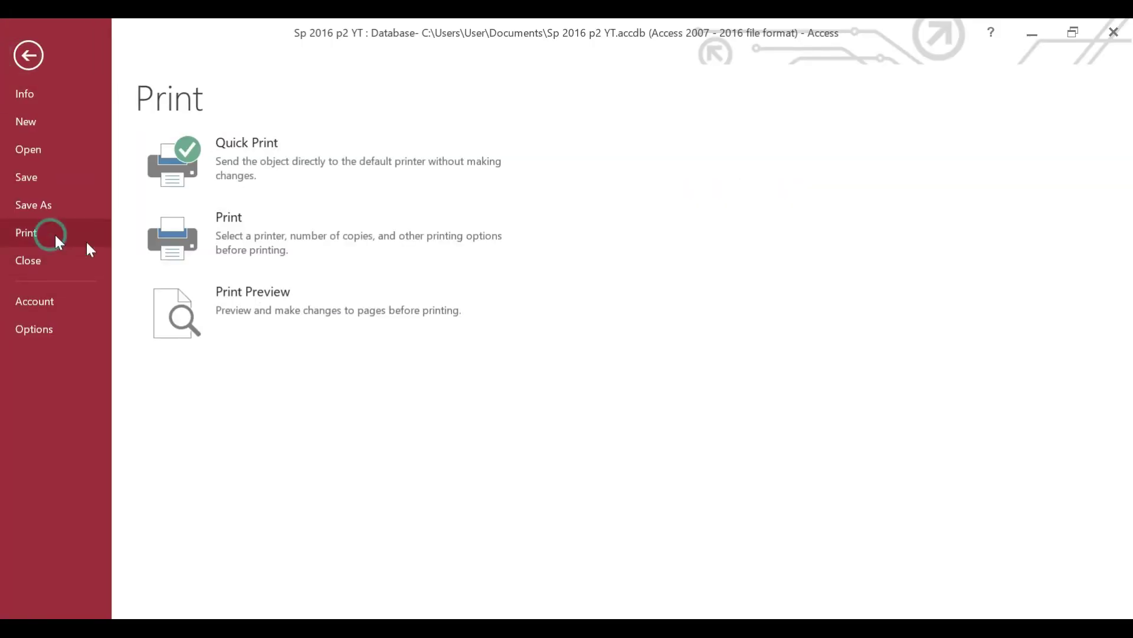
left_click(293, 317)
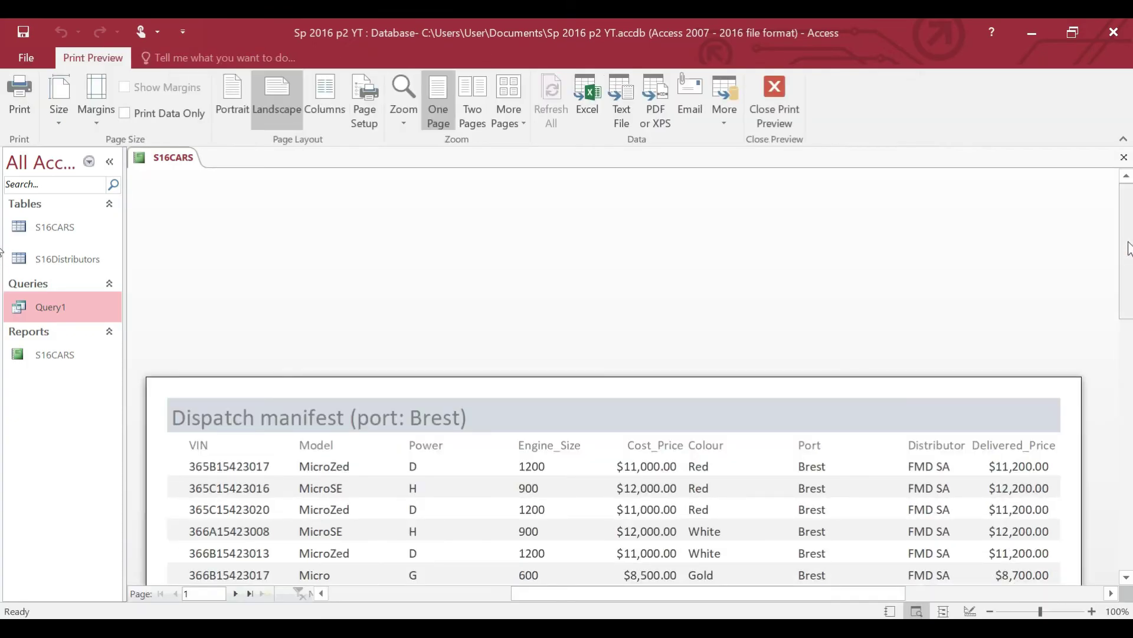
scroll(2, 414, "down", 10)
scroll(1131, 458, "down", 1)
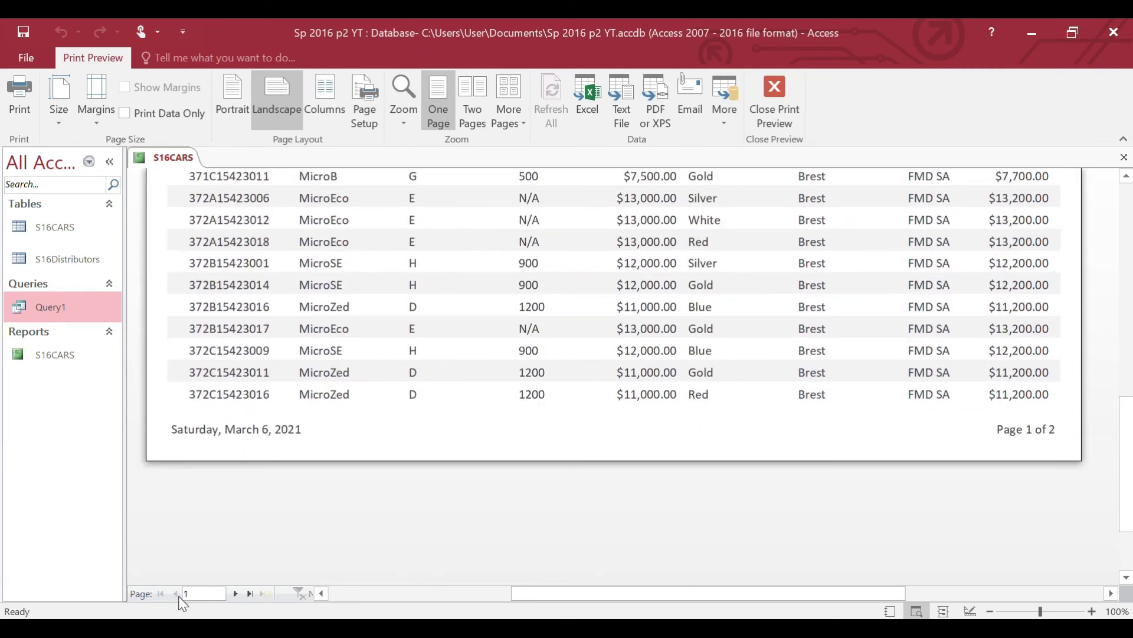
left_click(237, 594)
left_click_drag(1130, 490, 1104, 387)
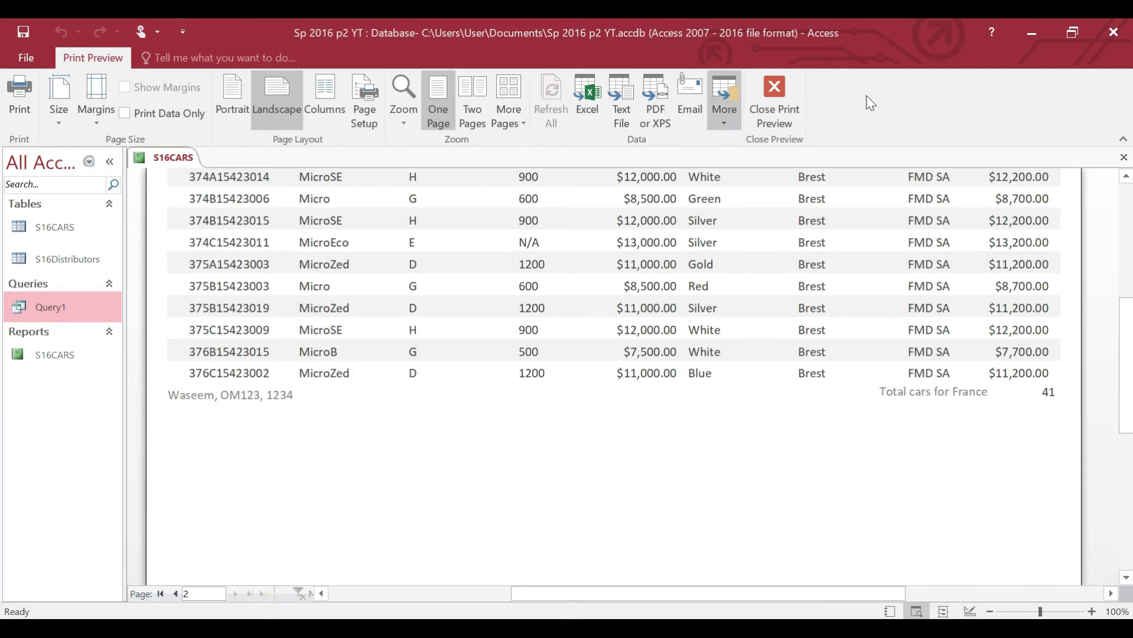
left_click(779, 88)
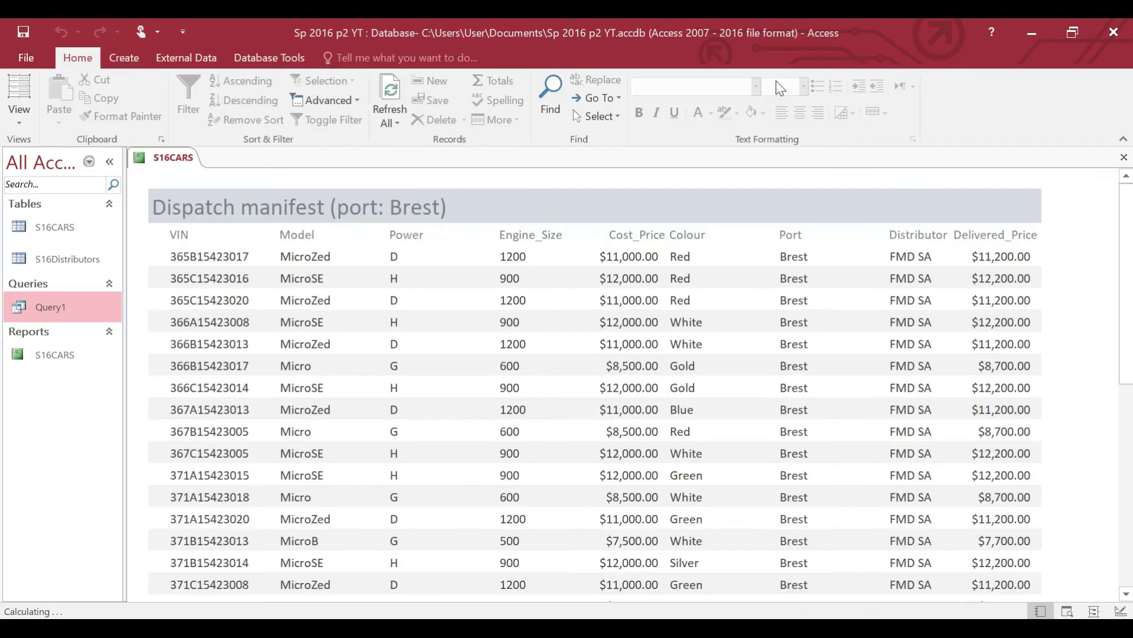
left_click_drag(1127, 202, 1128, 265)
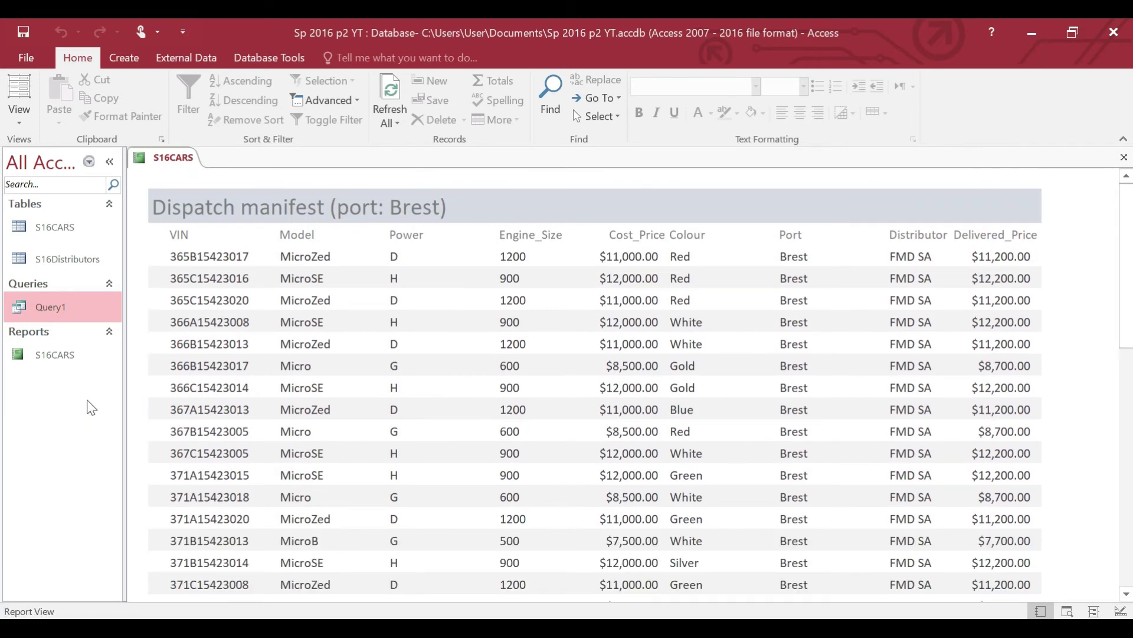
Scroll the exam PDF from page 9 back to page 7 to review the S16CARS fields, then return to Access
key("alt+Tab")
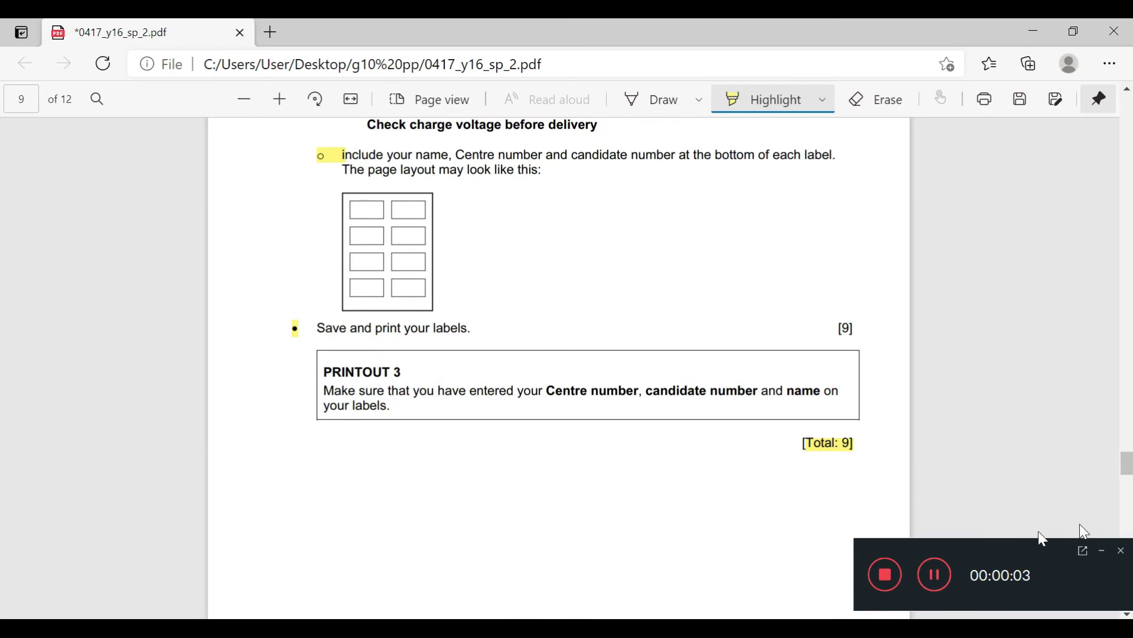
left_click(1106, 551)
left_click_drag(1127, 461, 1129, 366)
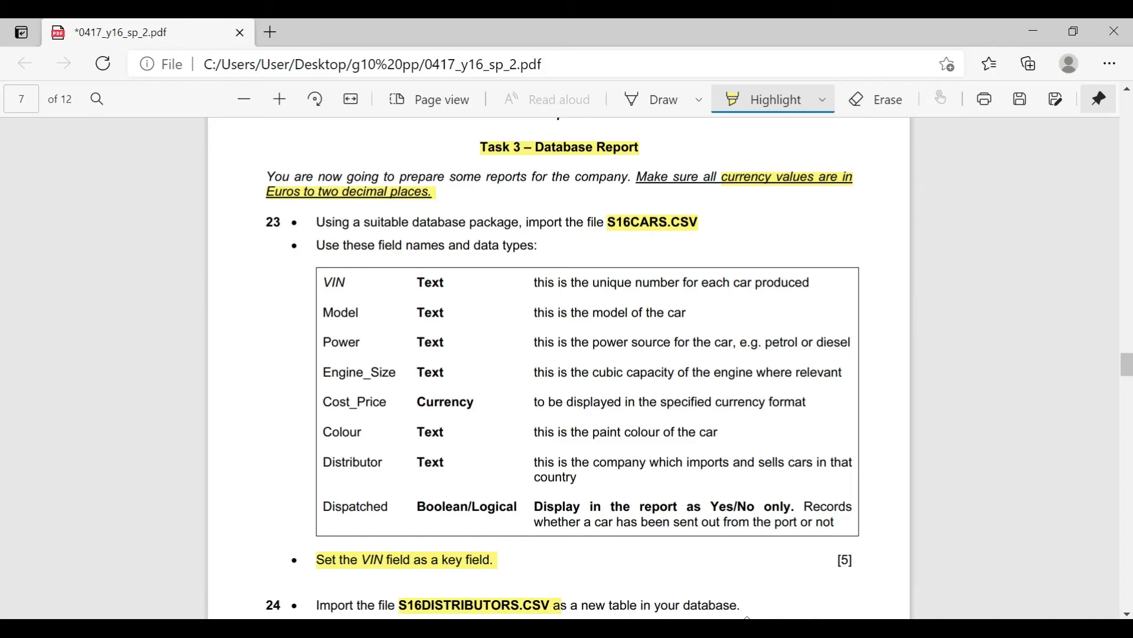
key("alt+Tab")
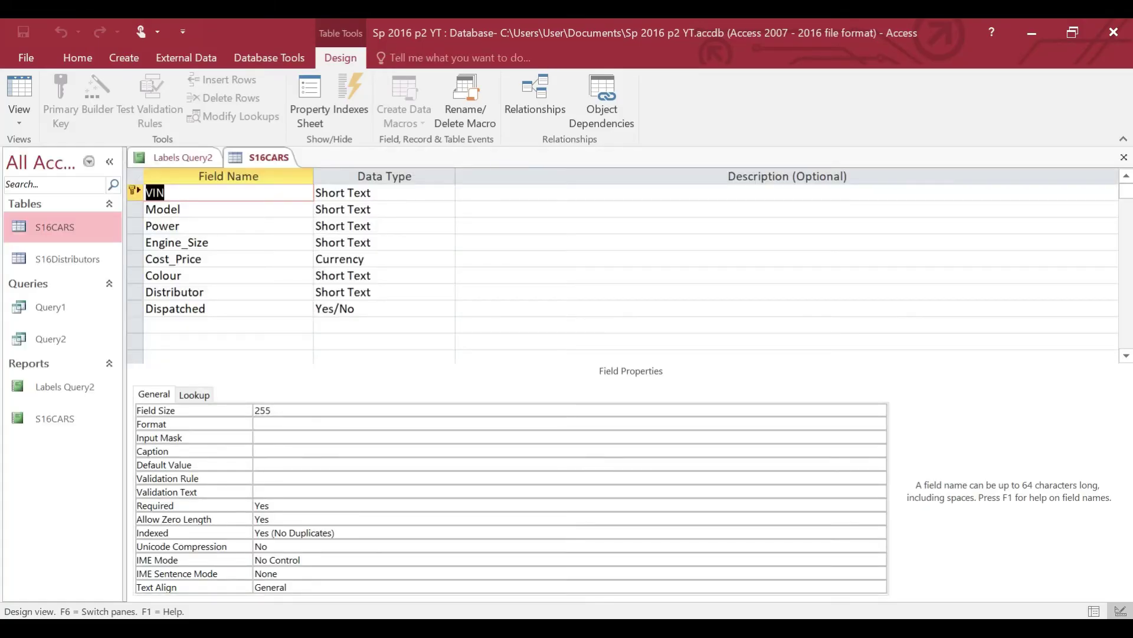
Give the Cost_Price field Euro format with 2 decimal places
left_click(376, 258)
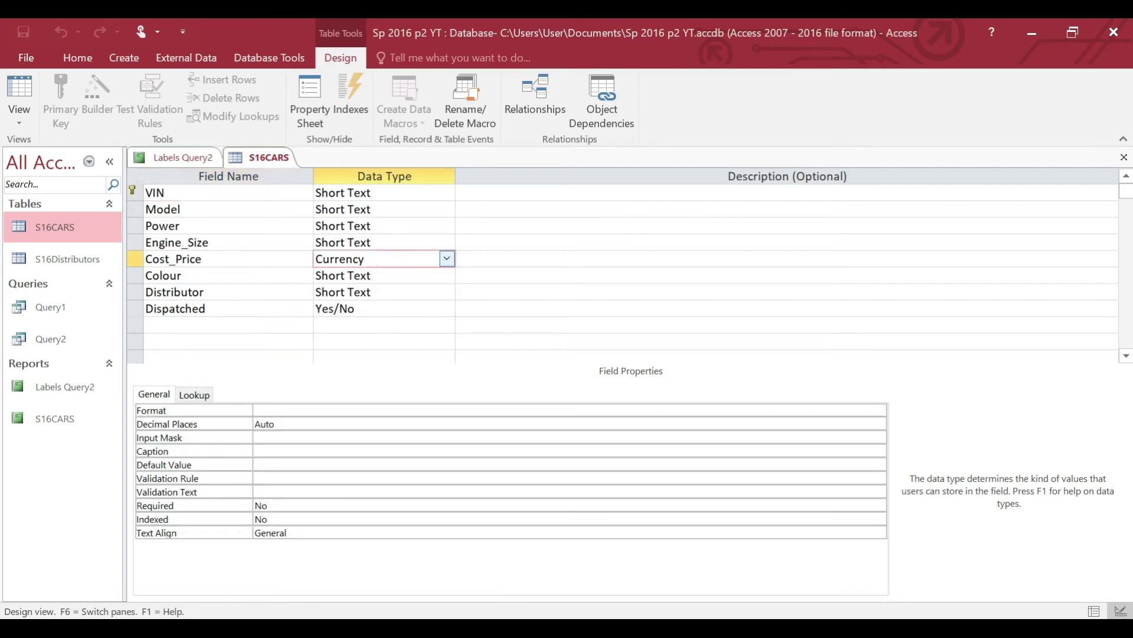
left_click(299, 410)
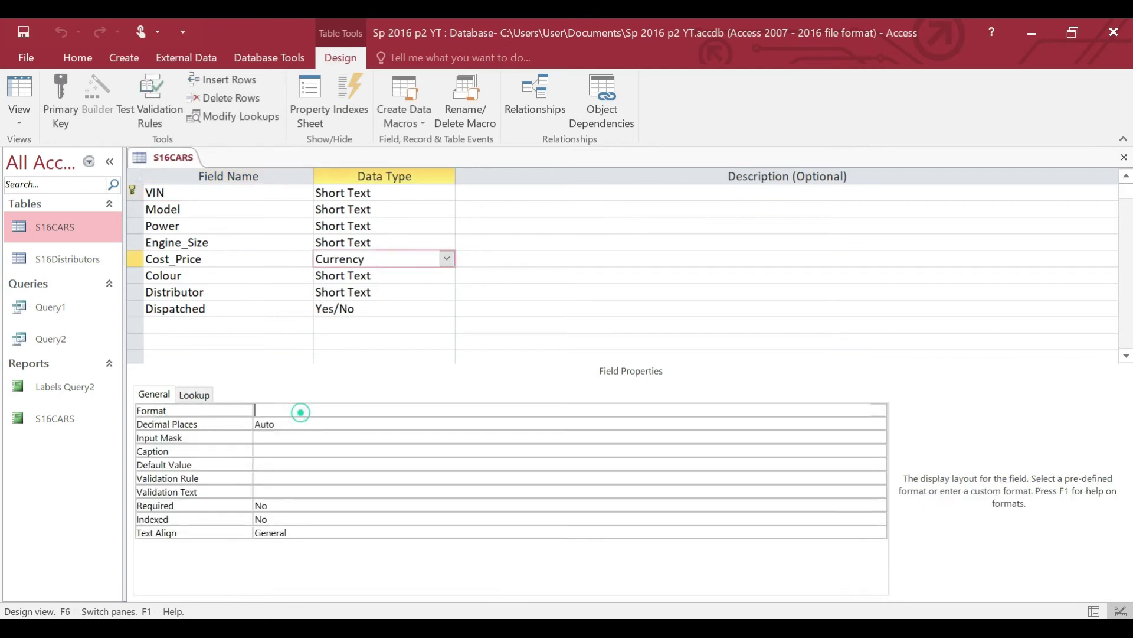
left_click(878, 412)
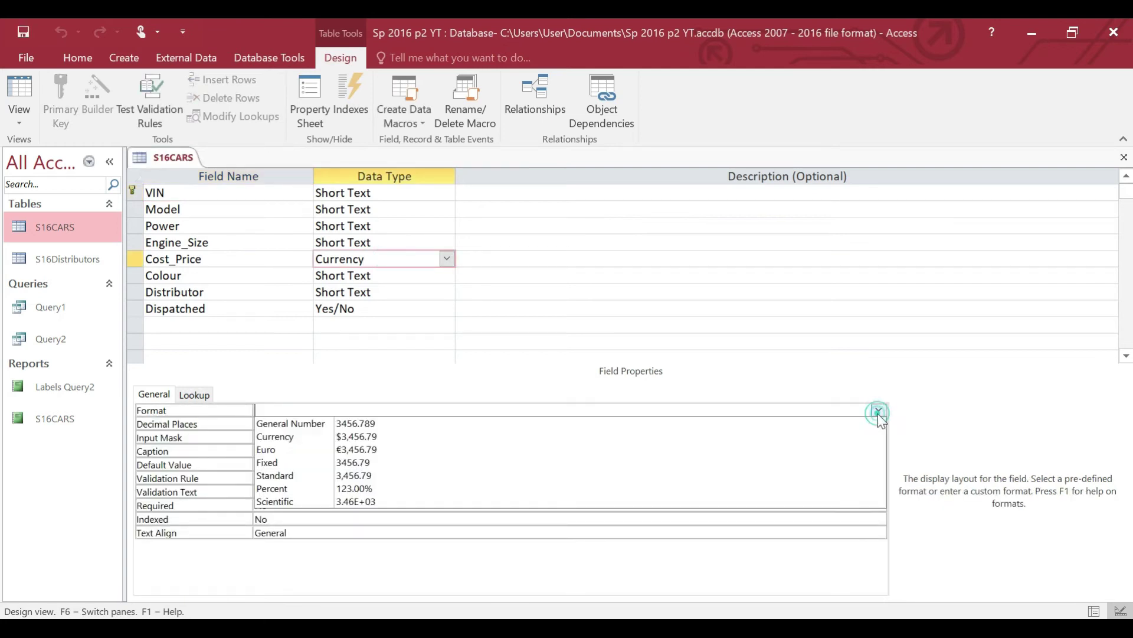
left_click(309, 449)
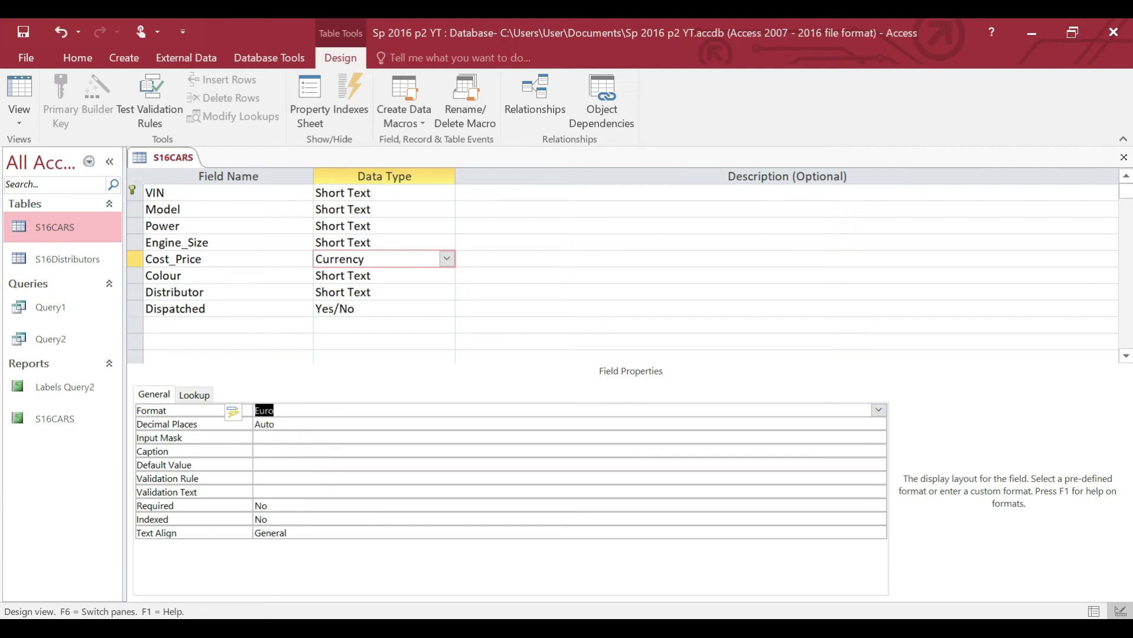
left_click(284, 424)
left_click(879, 424)
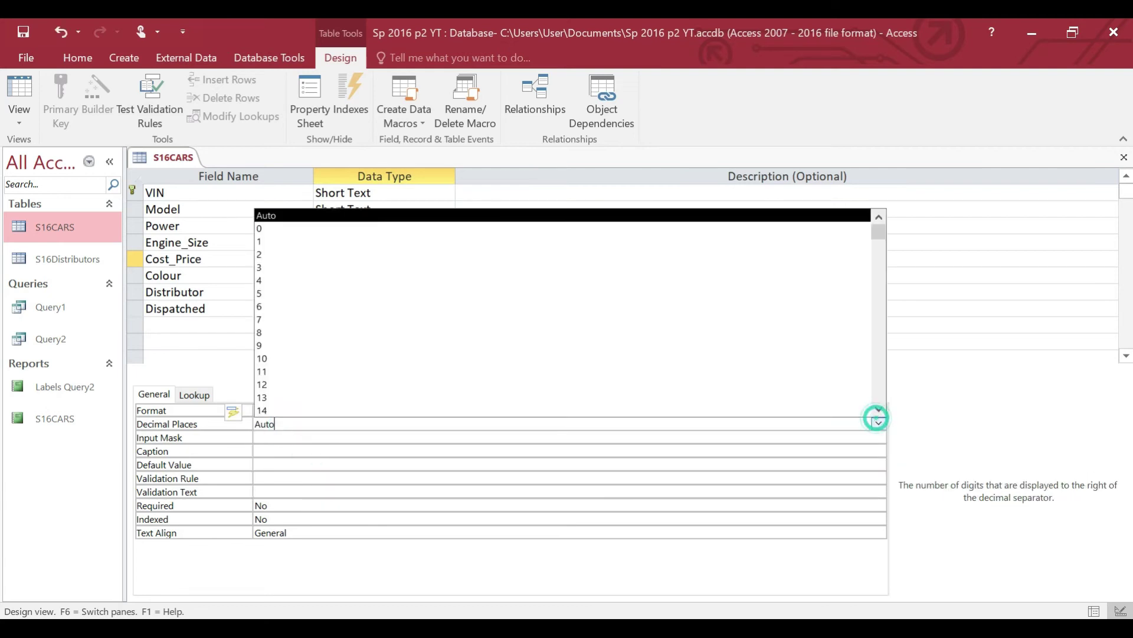
left_click(307, 255)
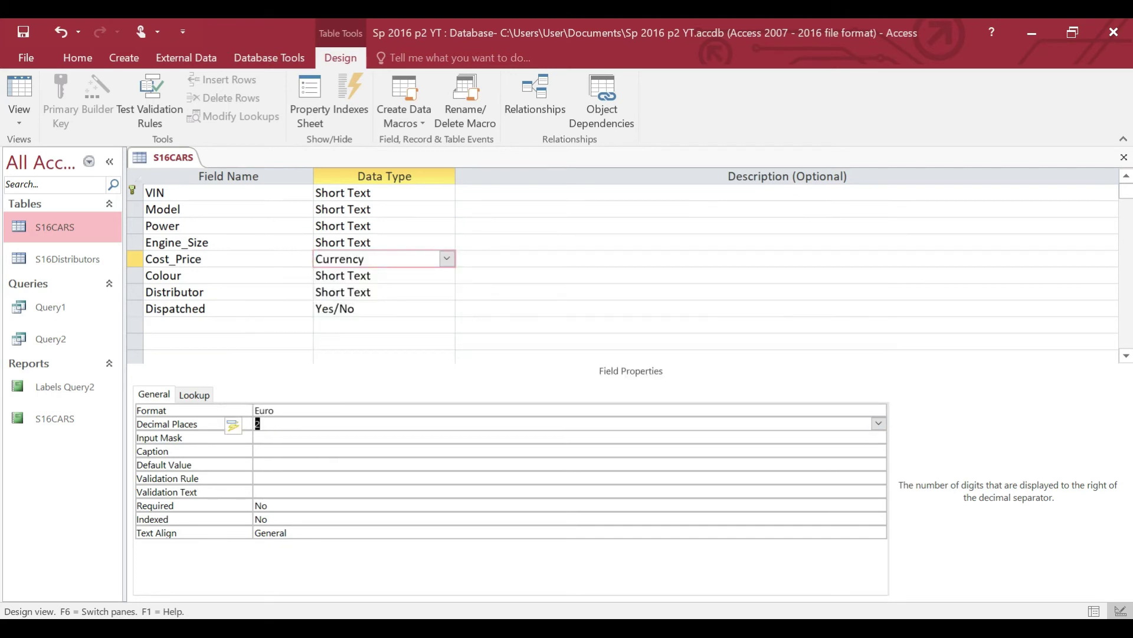
Save the S16CARS design and check the Cost_Price values now shown in euros
left_click(1123, 157)
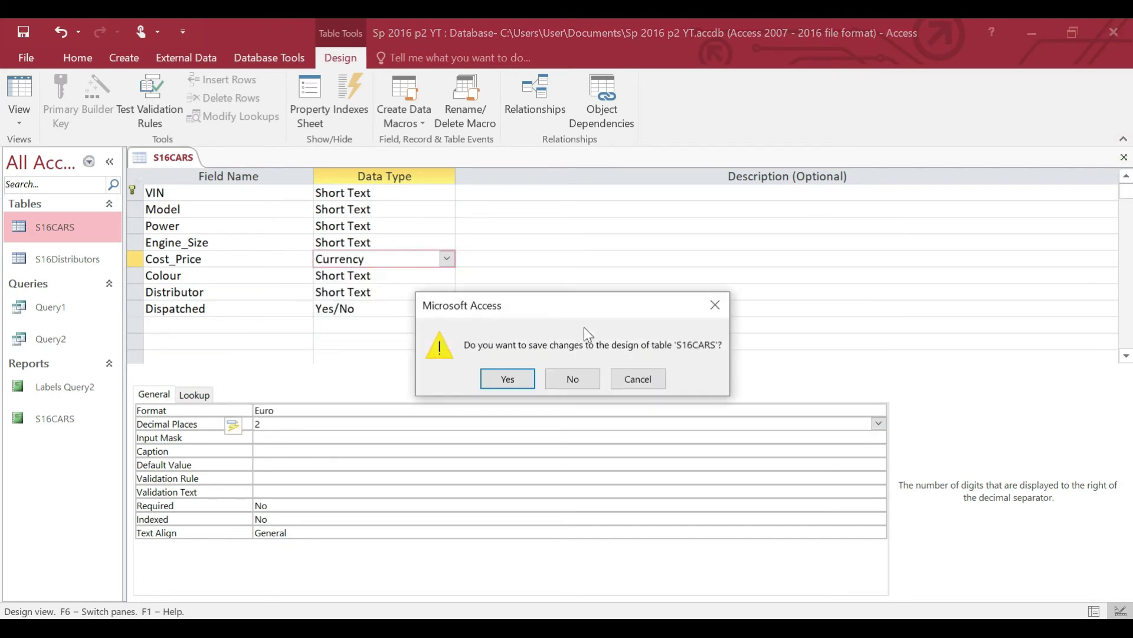
left_click(502, 379)
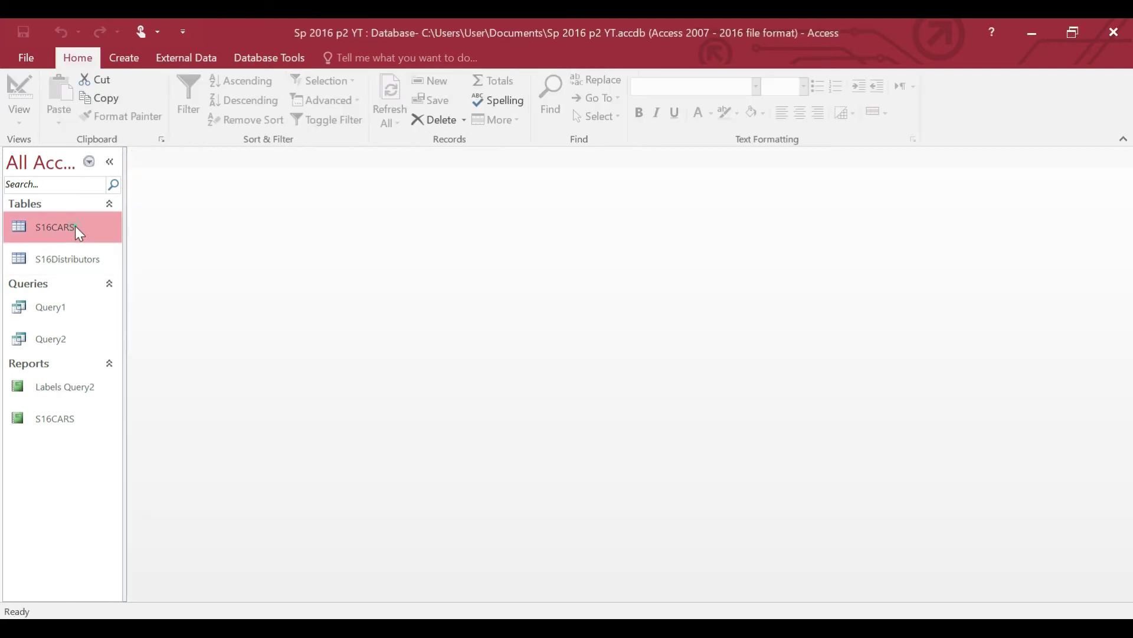
double_click(76, 227)
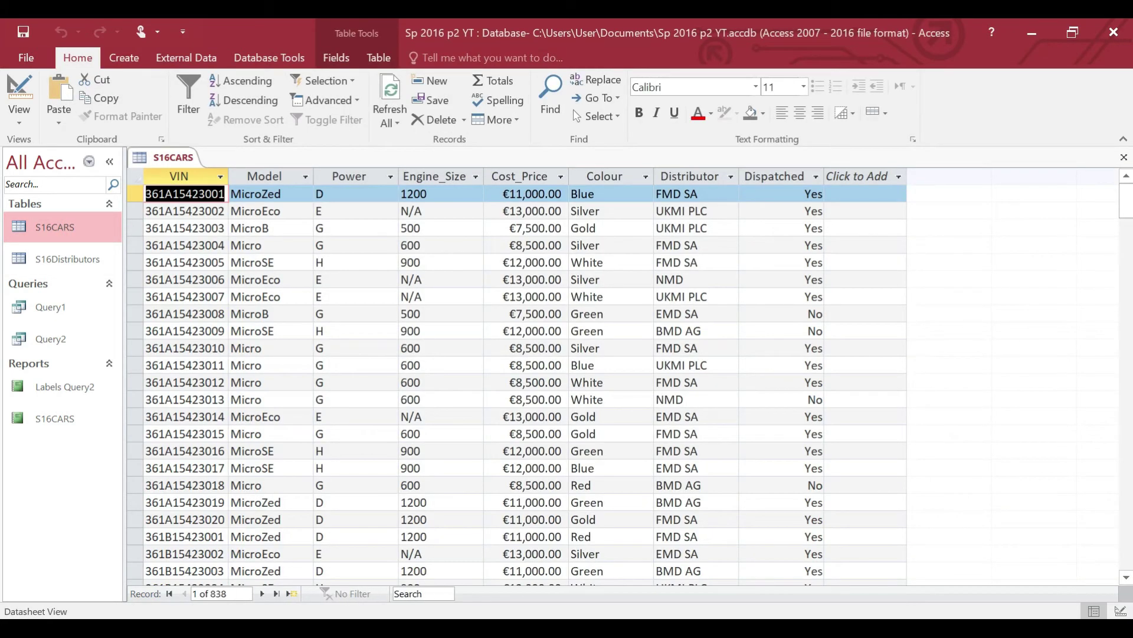
left_click(524, 198)
left_click(524, 245)
left_click(523, 296)
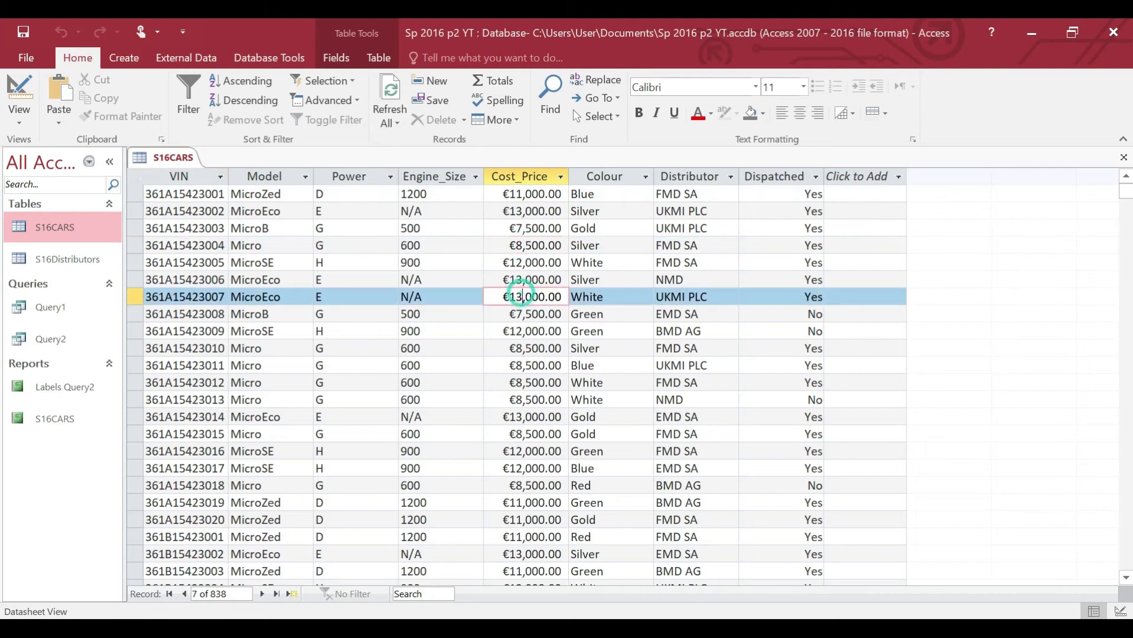
double_click(61, 313)
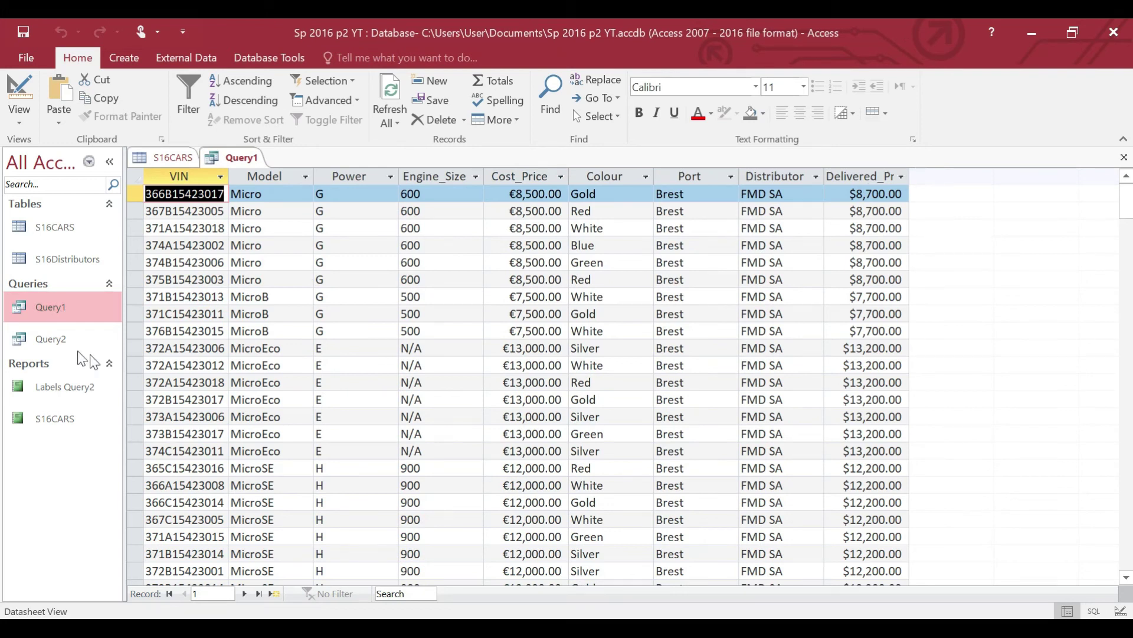
Open Query1 in Design View and bring up the Delivered_Price field's properties
right_click(77, 312)
left_click(130, 343)
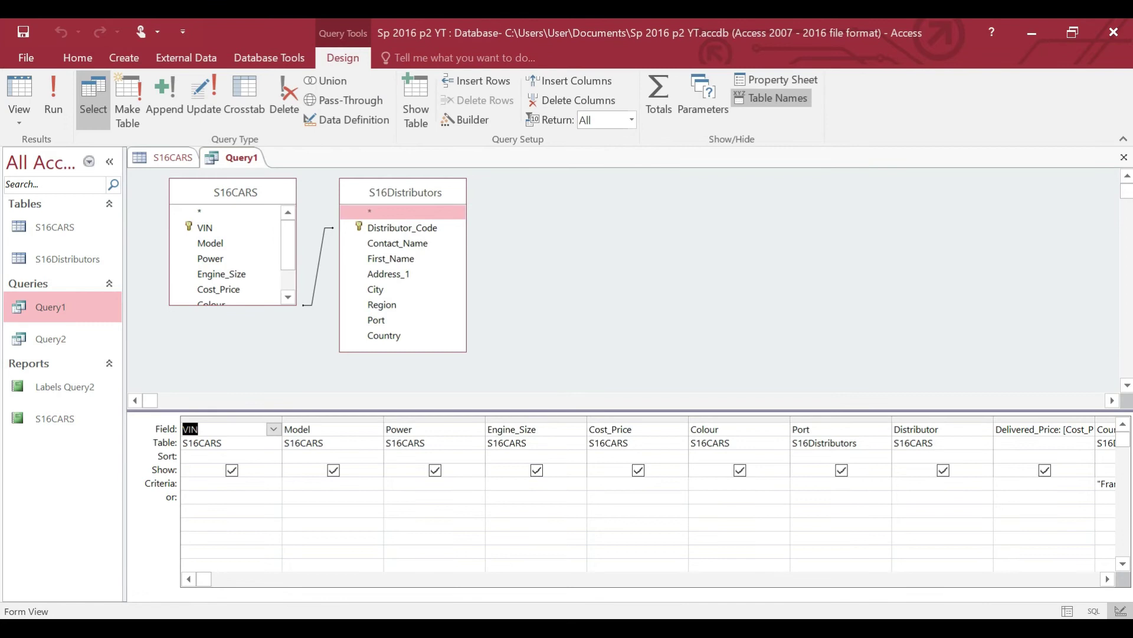
left_click(1017, 429)
right_click(1018, 429)
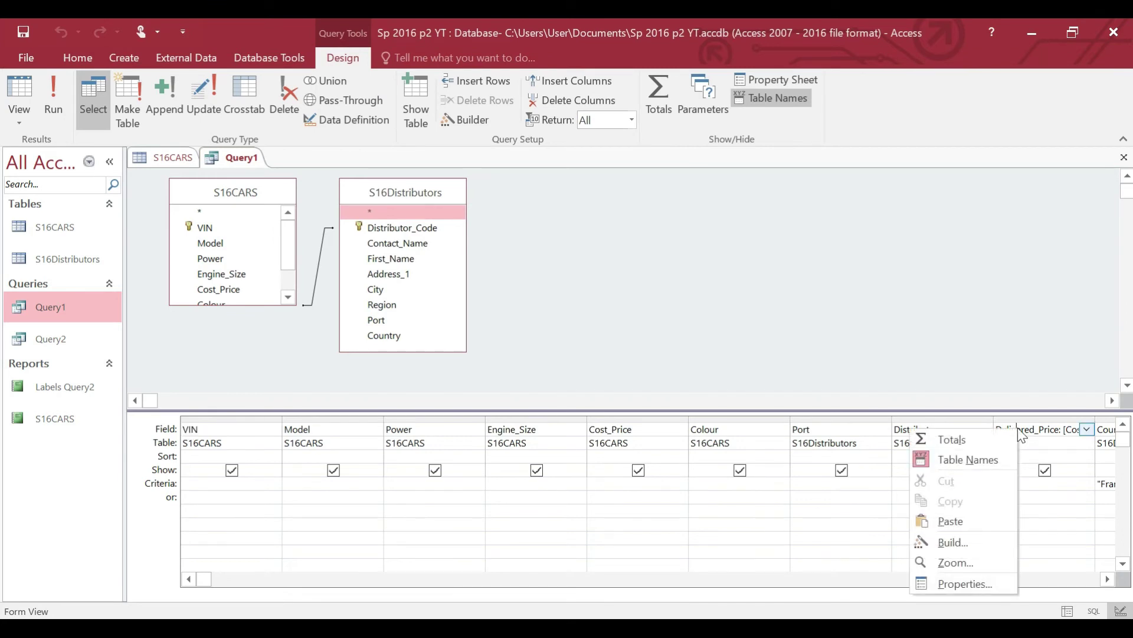
left_click(981, 583)
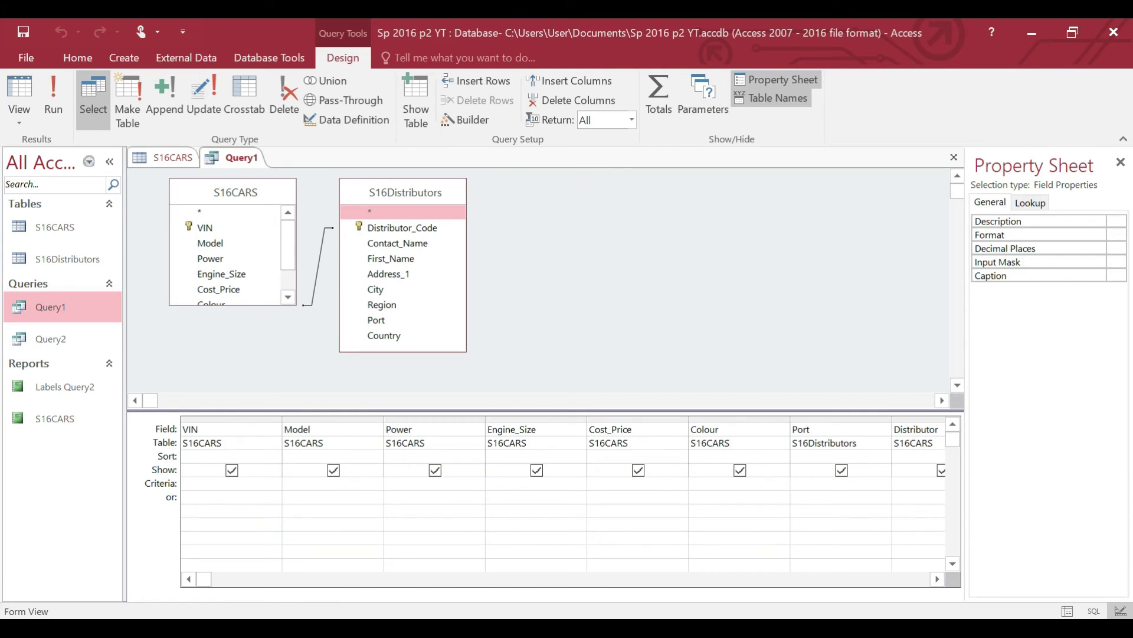
Give Delivered_Price Euro format with 2 decimal places
left_click(1118, 235)
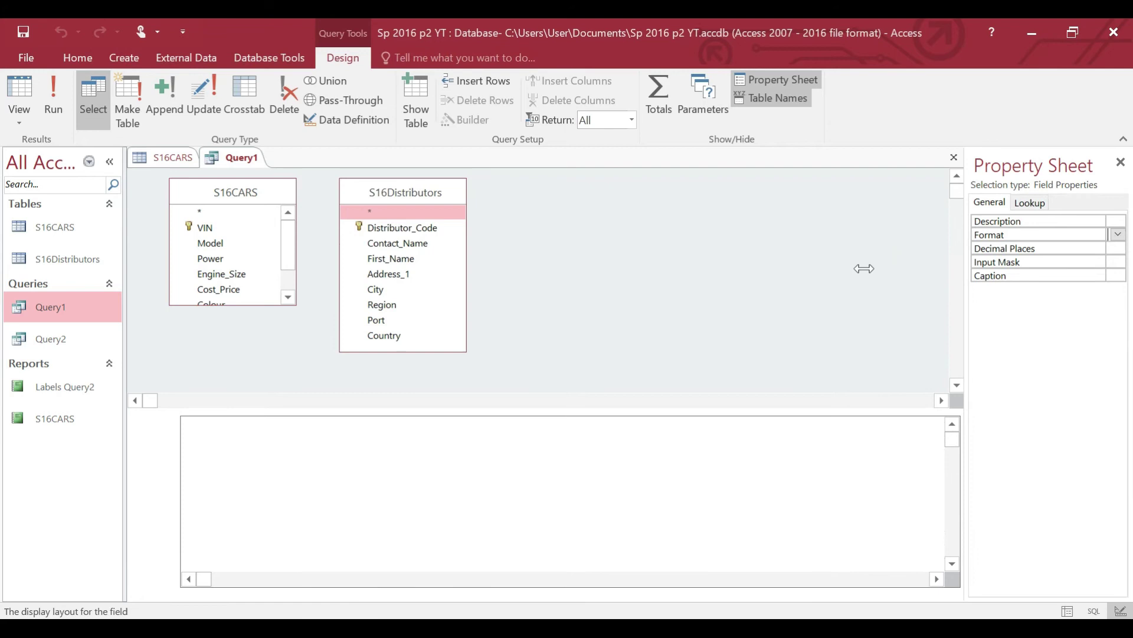
left_click_drag(965, 267, 864, 267)
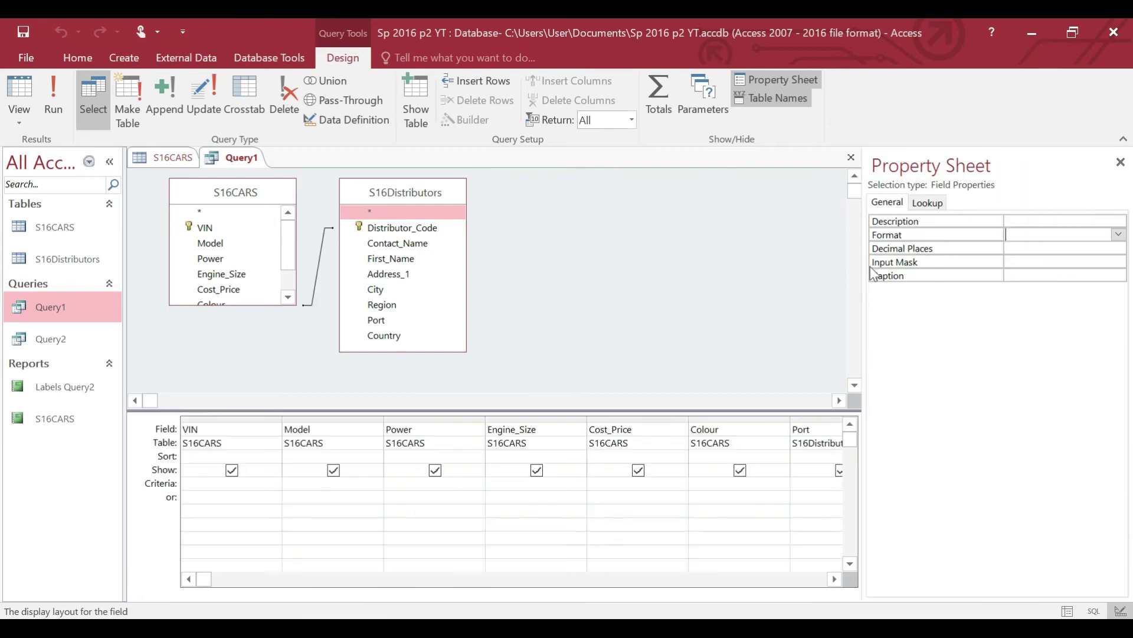
left_click(1118, 235)
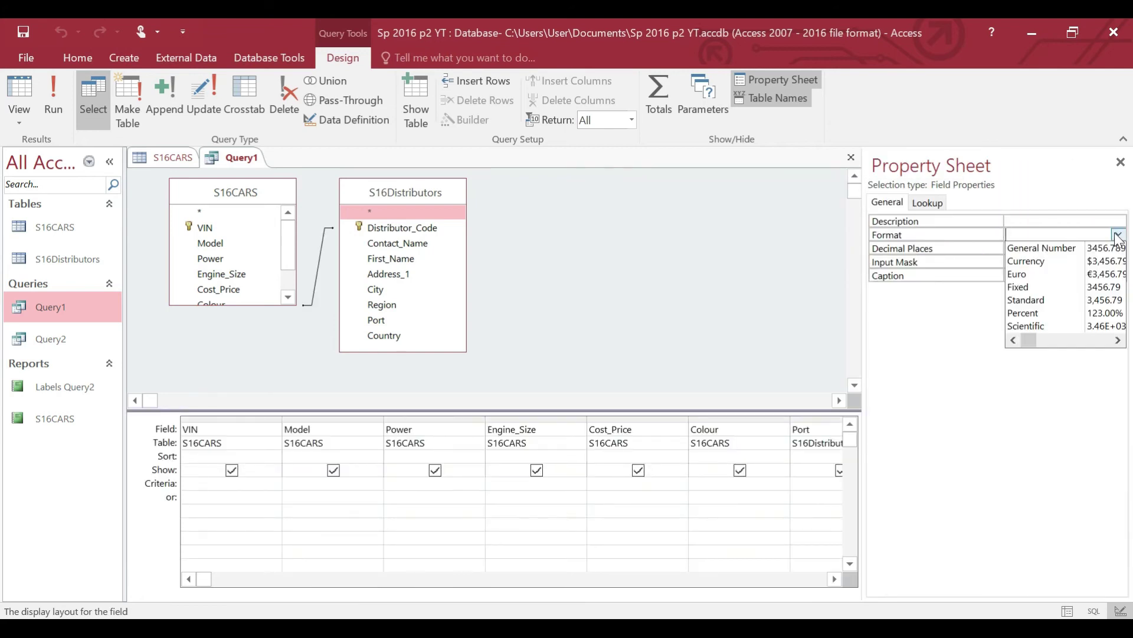
left_click(1045, 275)
key("Return")
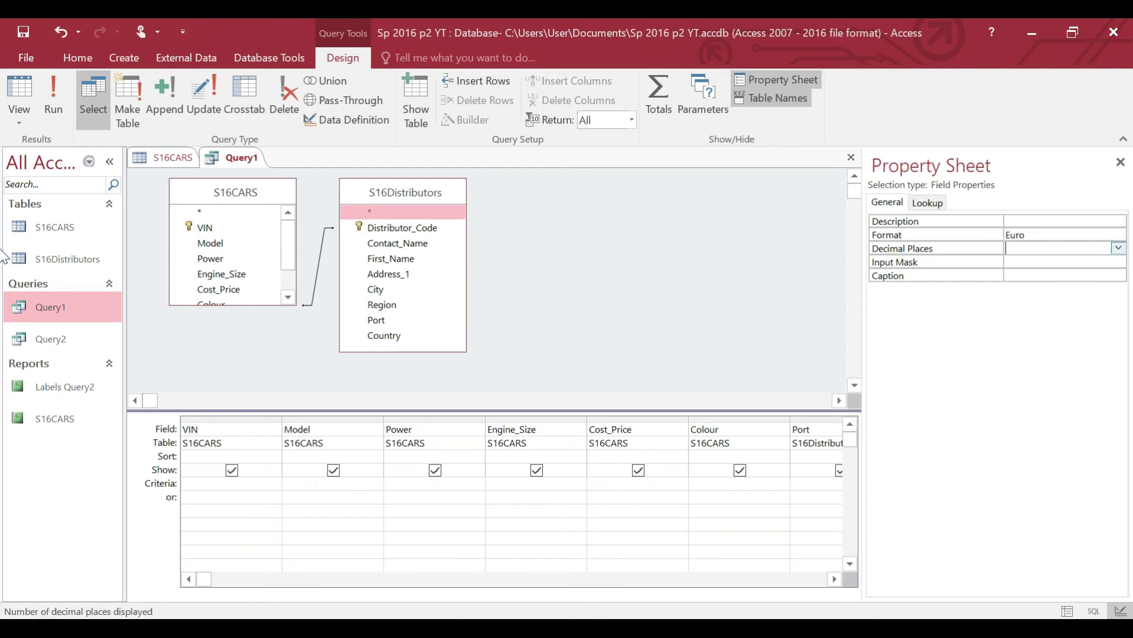
left_click(1118, 248)
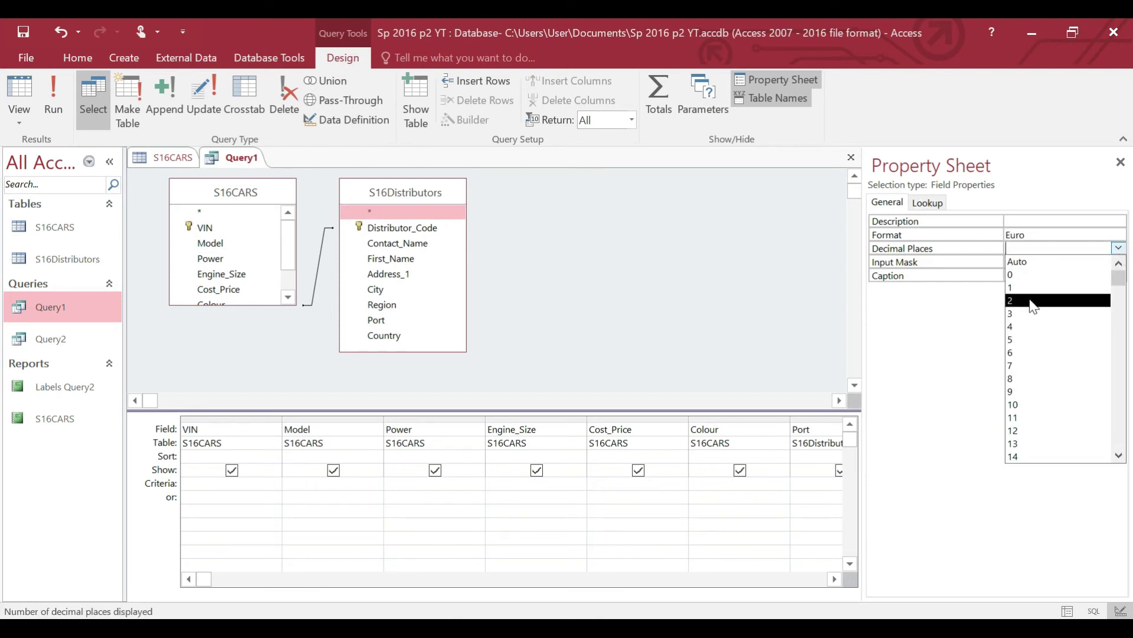
left_click(1033, 301)
left_click(1120, 162)
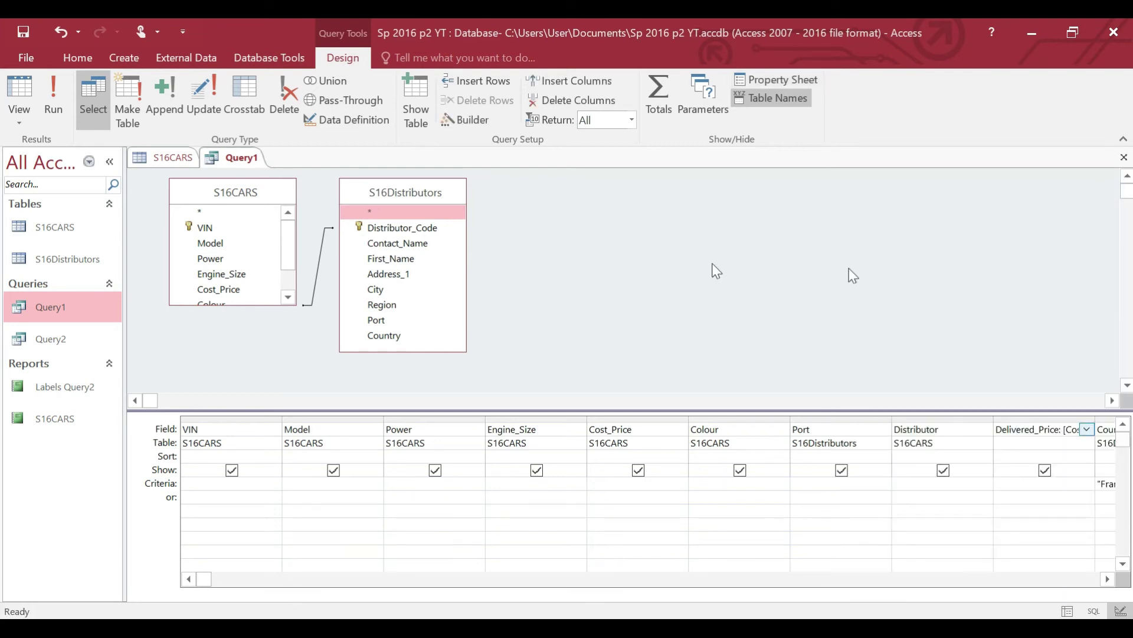
Run Query1 to confirm euro prices, then save and close it and close S16CARS
left_click(52, 89)
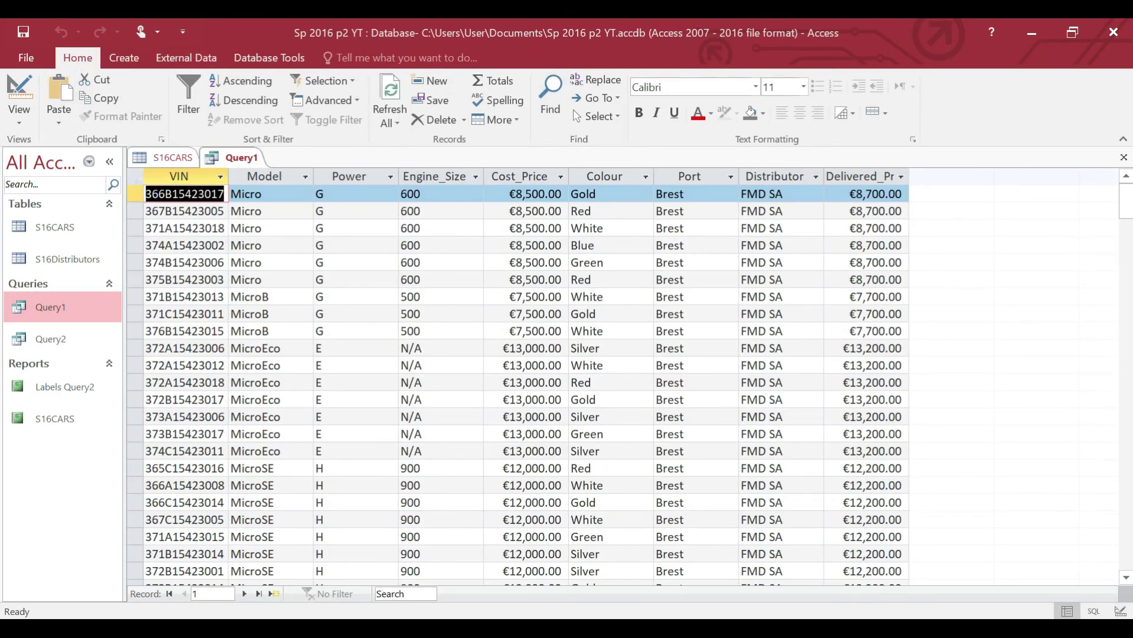
left_click(873, 246)
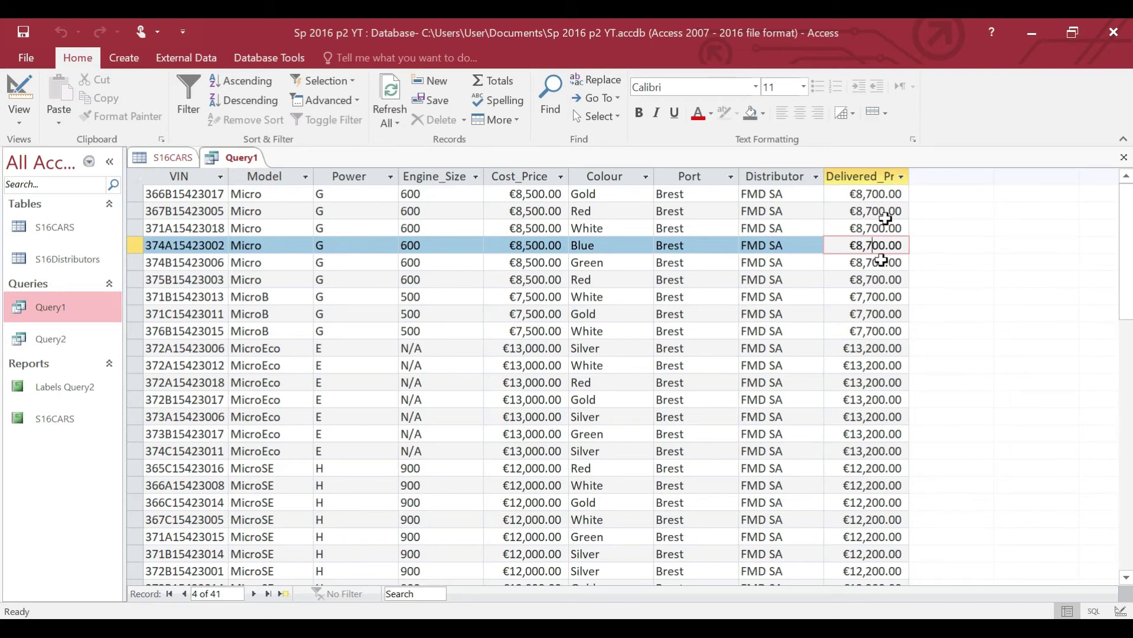
left_click(1124, 157)
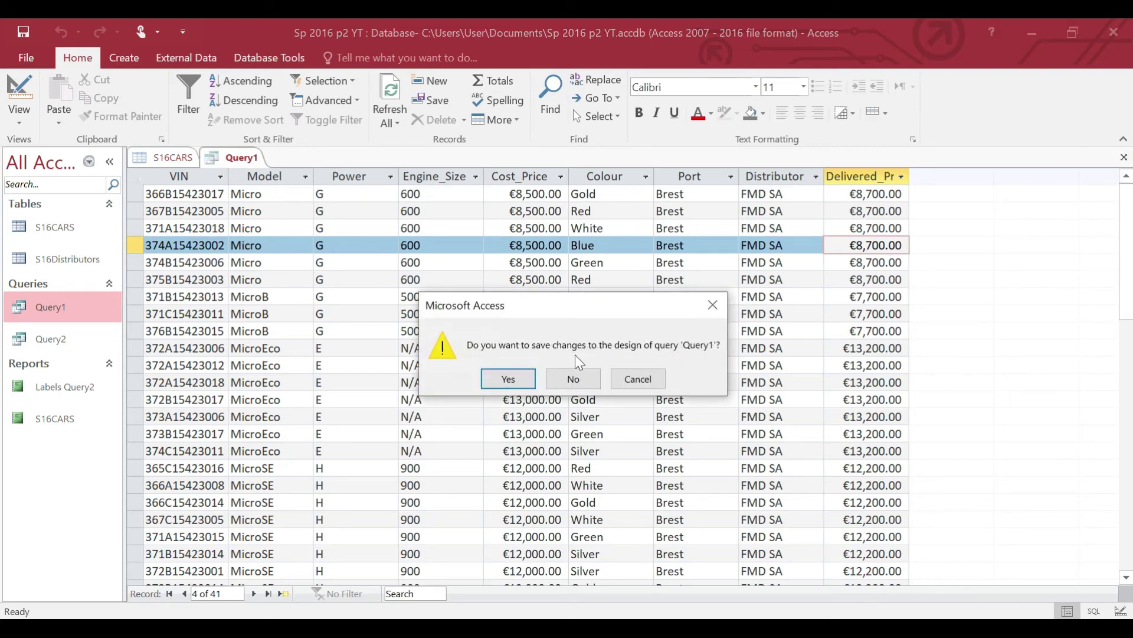
left_click(507, 378)
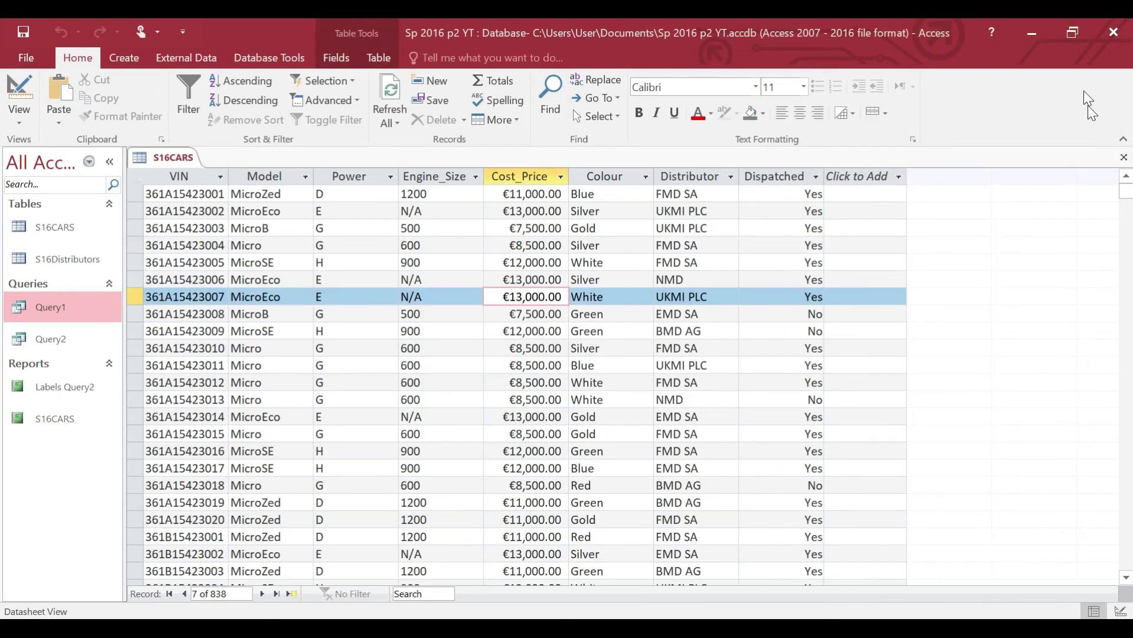
left_click(1124, 157)
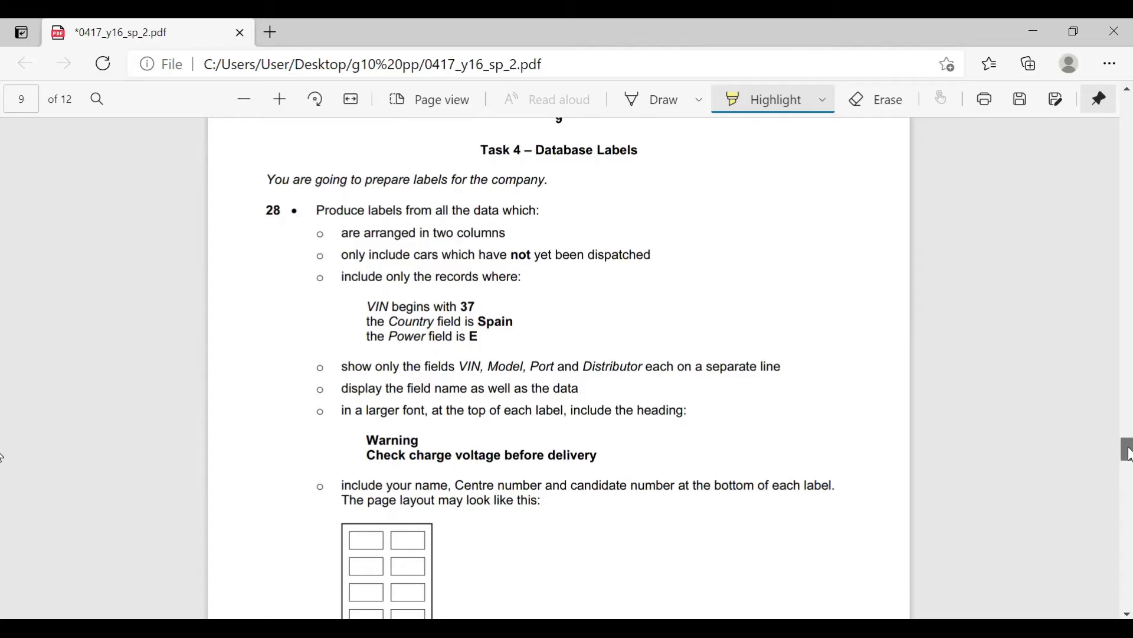
Highlight the Task 4 – Database Labels heading and the label-preparation instructions in the PDF
left_click_drag(479, 151, 647, 149)
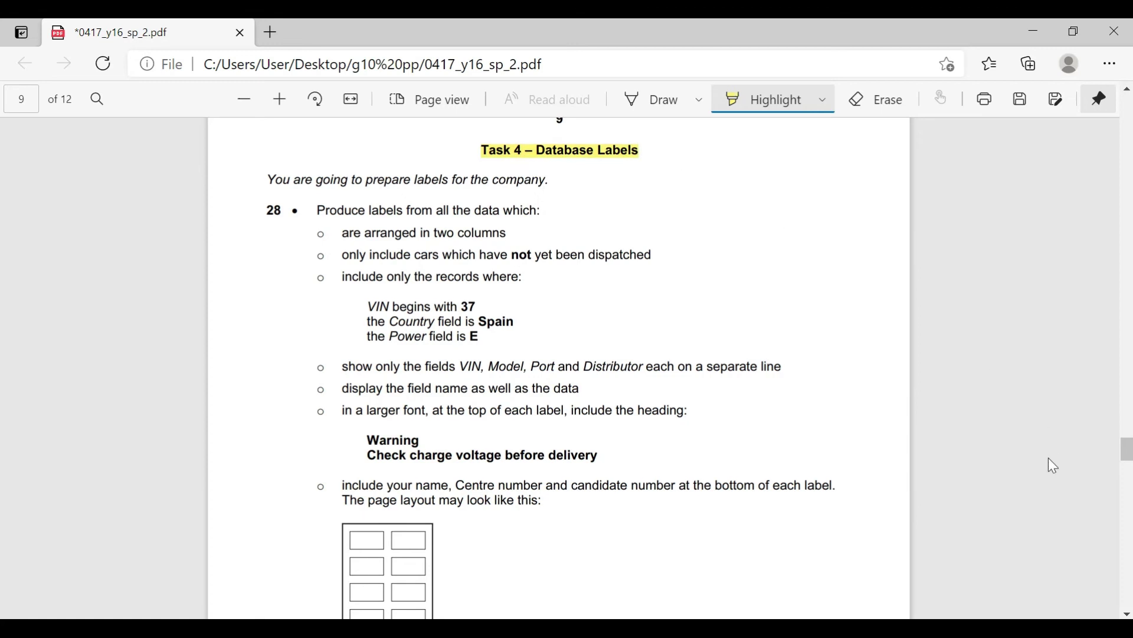
scroll(3, 447, "up", 1)
scroll(3, 447, "up", 5)
scroll(4, 454, "down", 6)
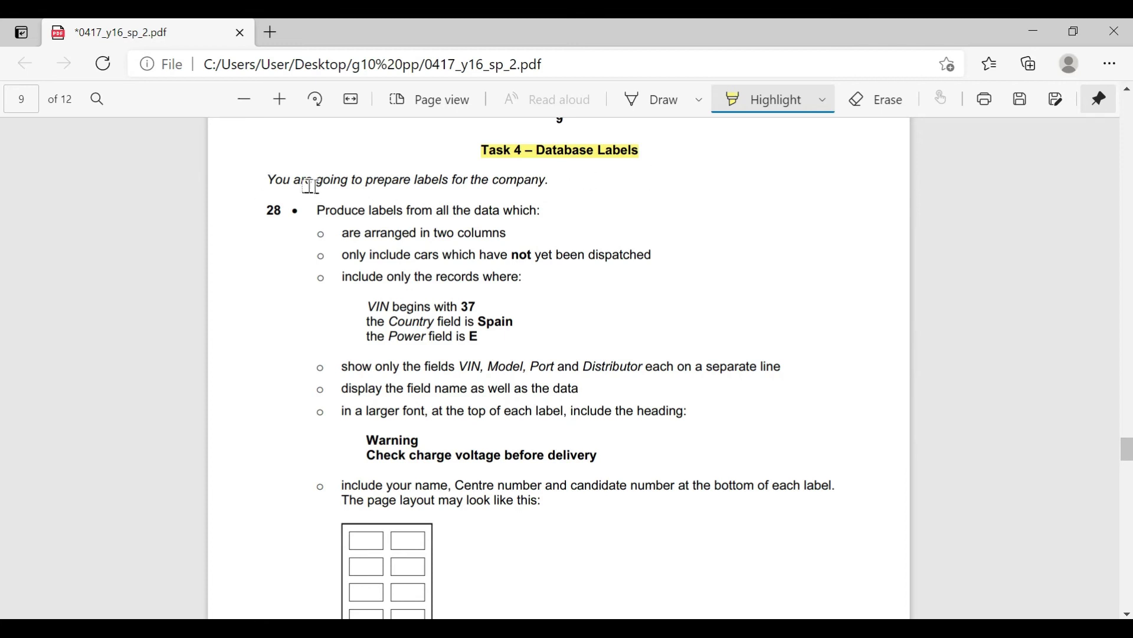
left_click_drag(267, 182, 557, 184)
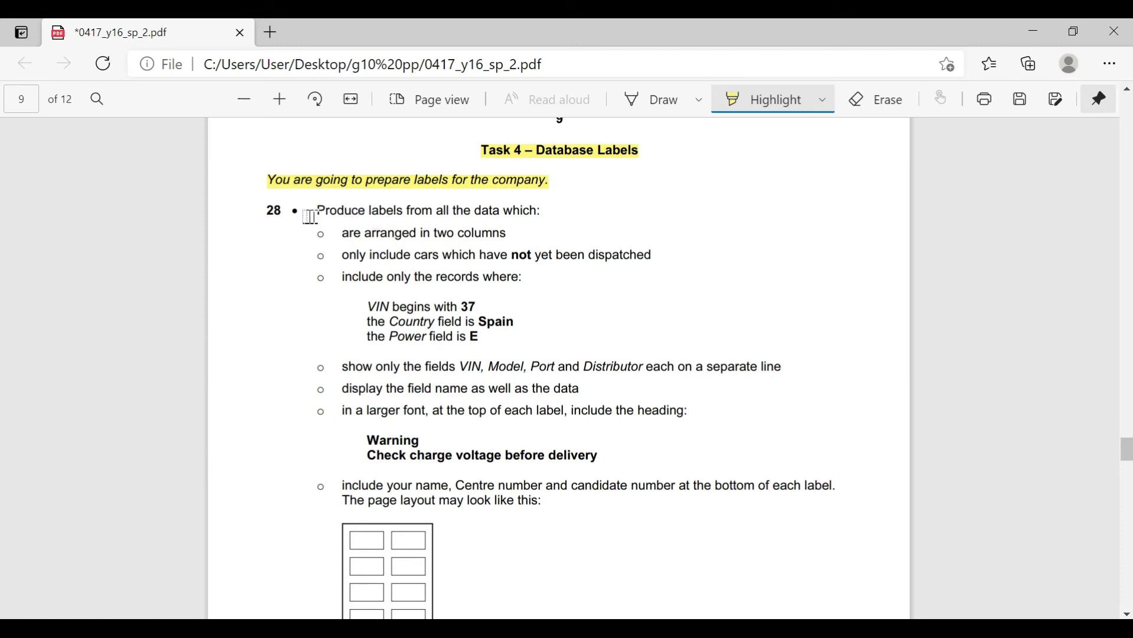
left_click_drag(320, 210, 544, 206)
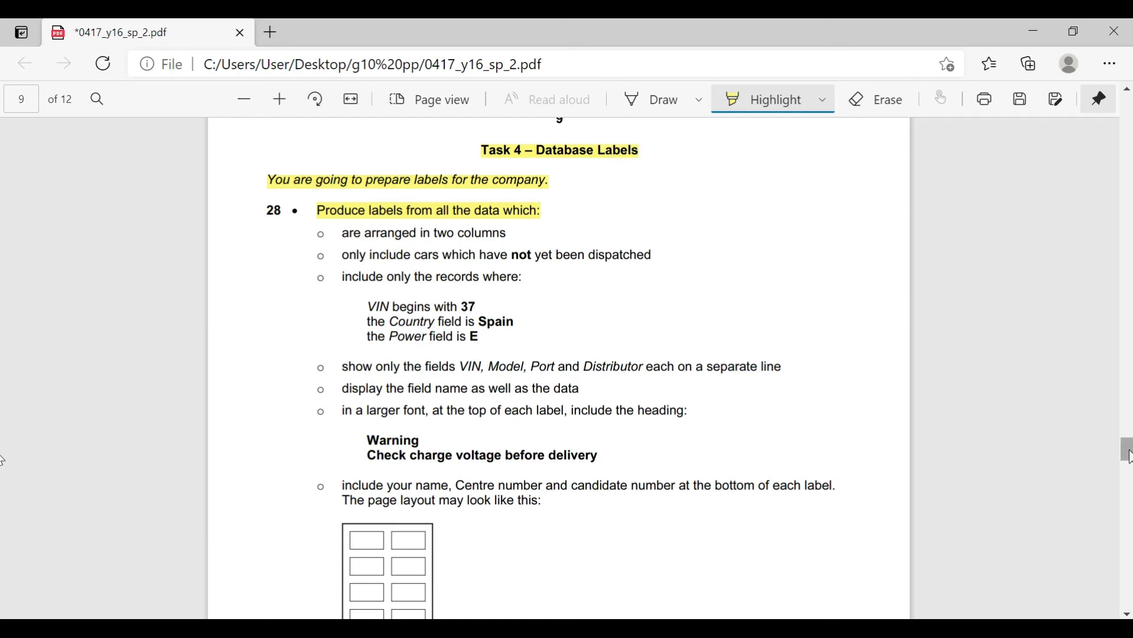
Scroll through page 9 of the exam paper, then return to the S16CARS report in Access
scroll(3, 455, "up", 4)
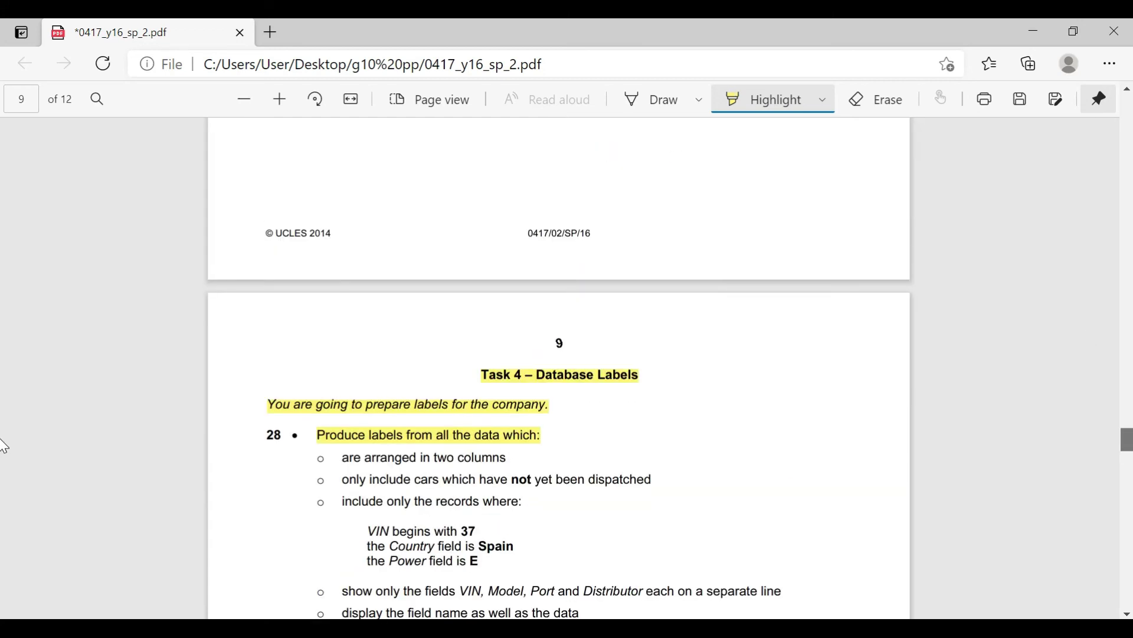
scroll(4, 446, "up", 20)
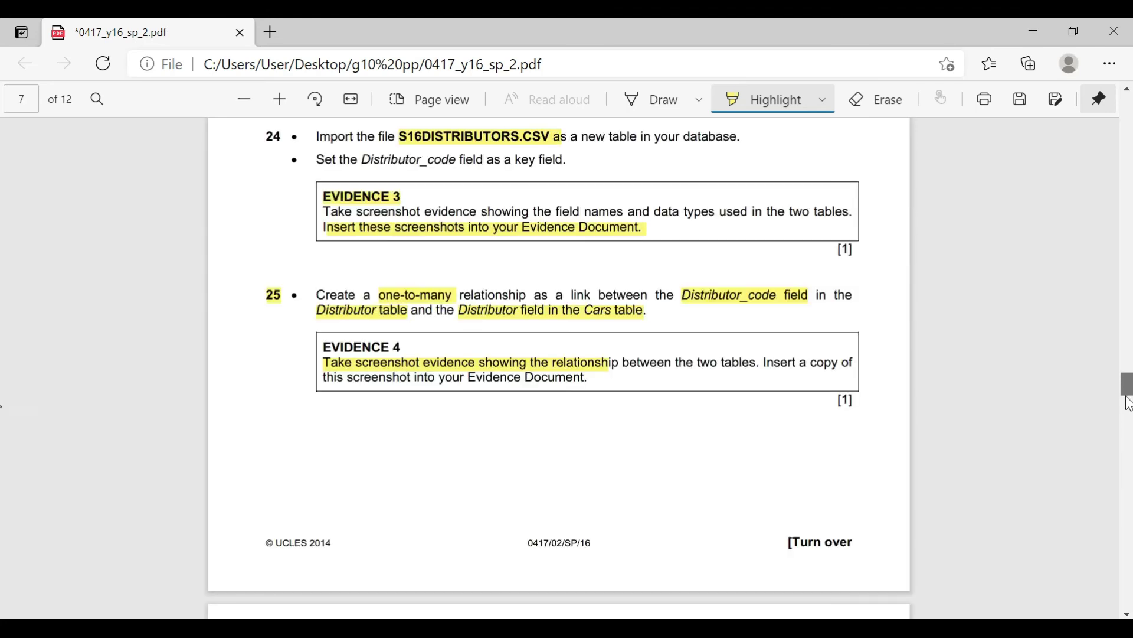
scroll(1129, 405, "down", 11)
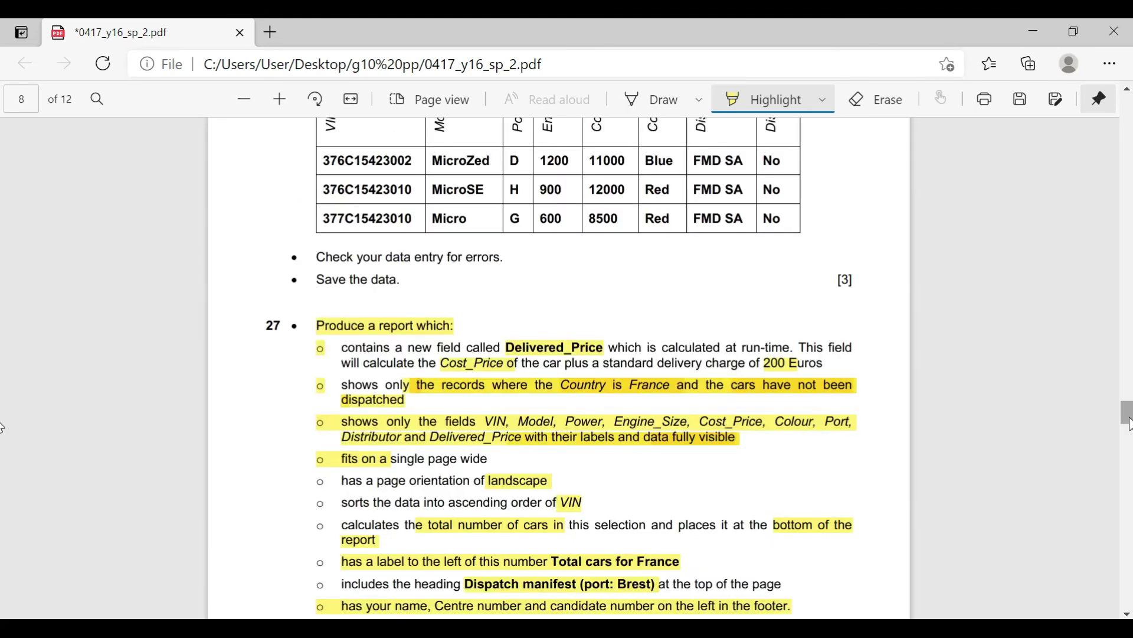
left_click_drag(1128, 415, 1128, 452)
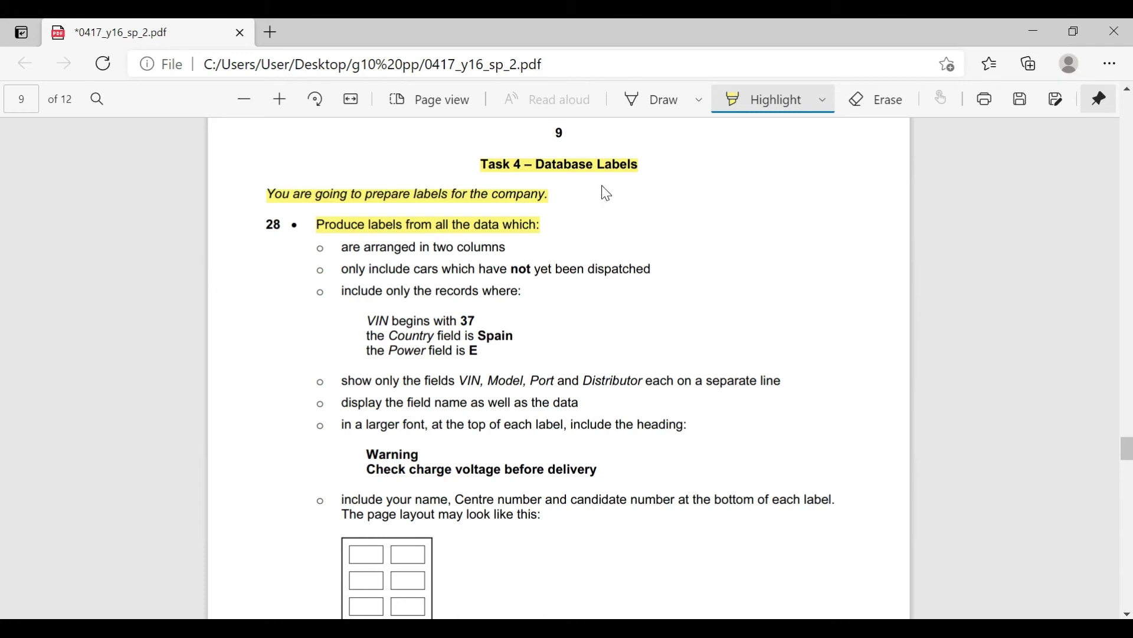
key("alt+Tab")
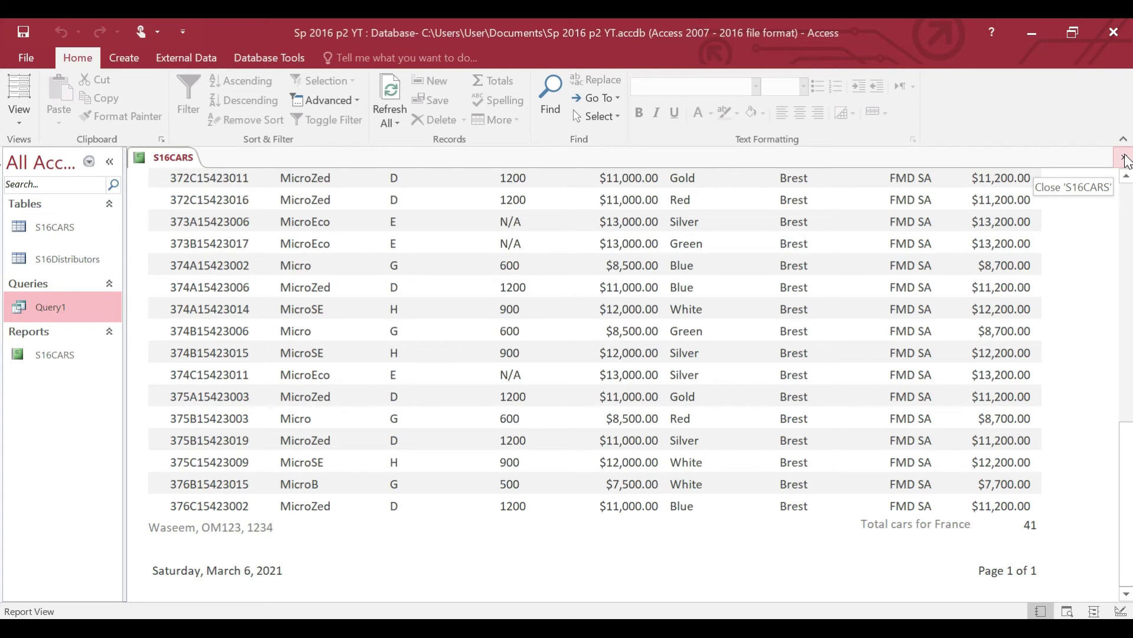
Close the S16CARS report, saving its changes, and start a new query in Design view
left_click(1124, 158)
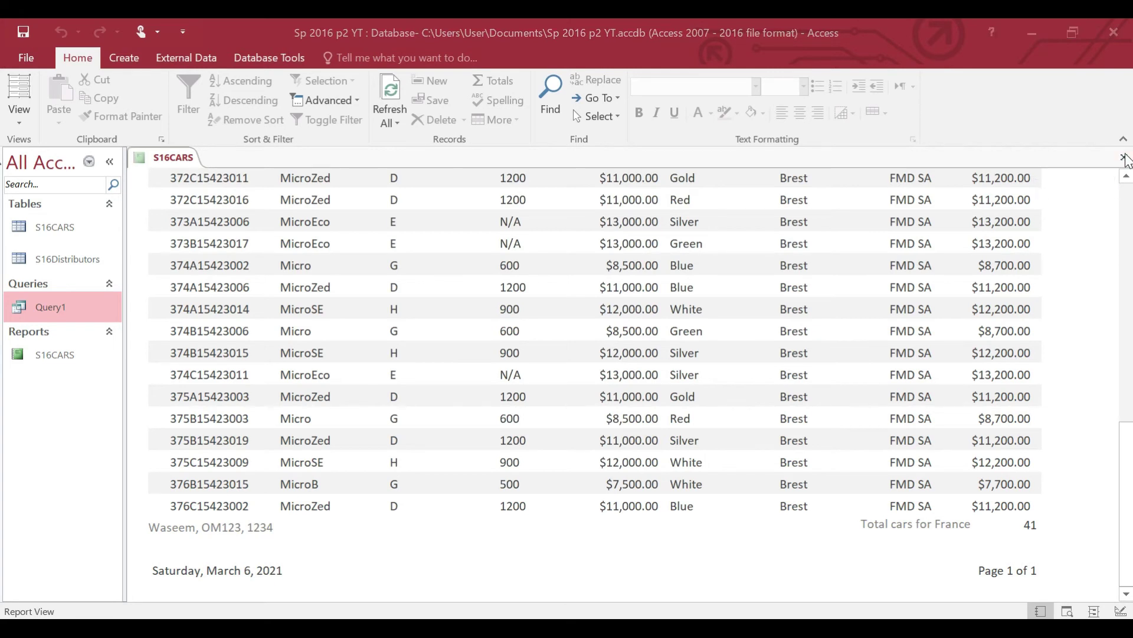
left_click(524, 379)
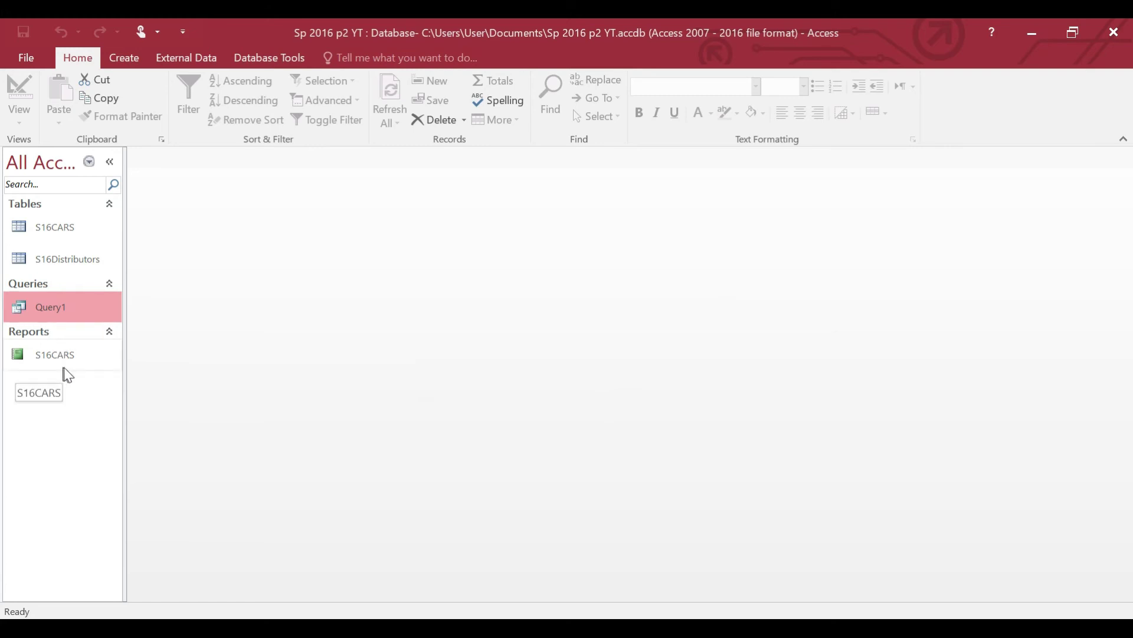
left_click(133, 58)
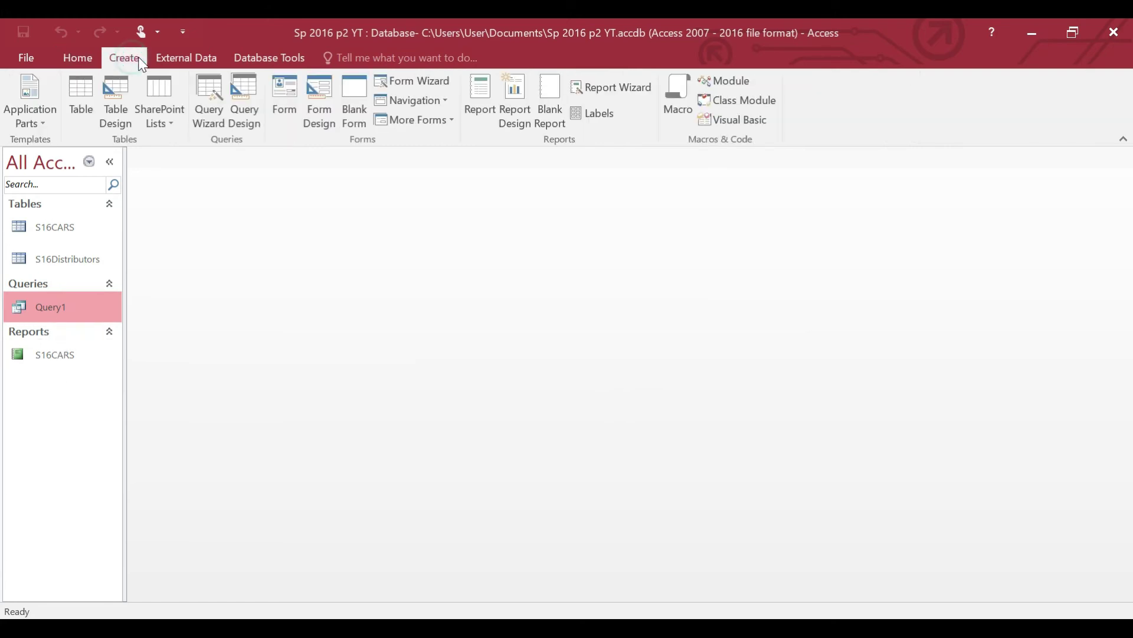
left_click(247, 90)
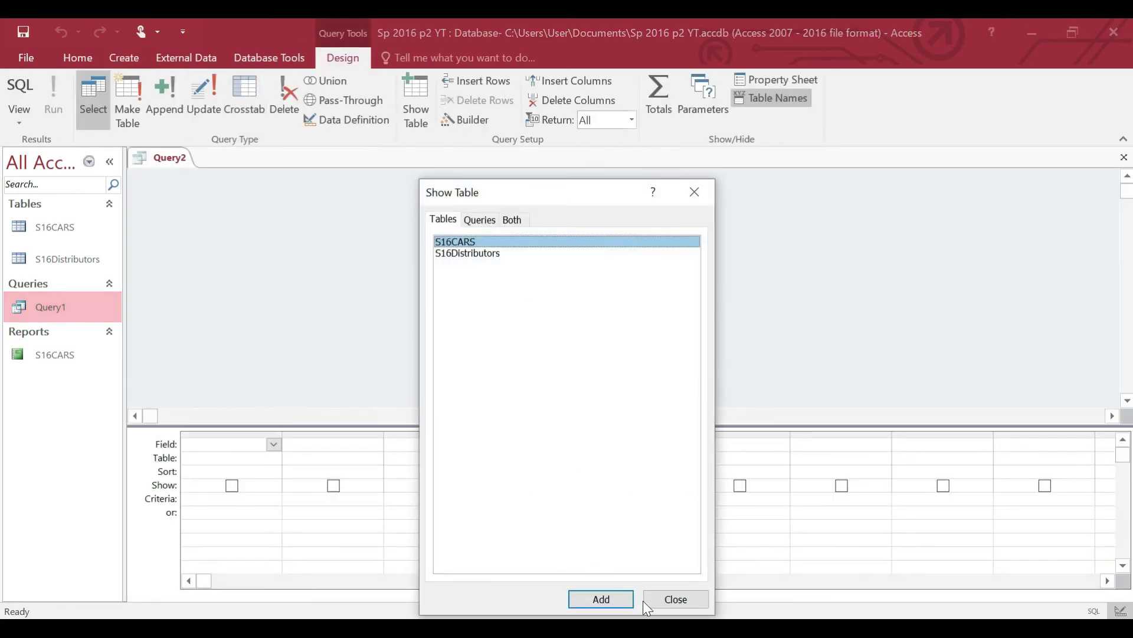
Add the S16CARS and S16Distributors tables to the new query
left_click(611, 600)
left_click(458, 253)
left_click(600, 600)
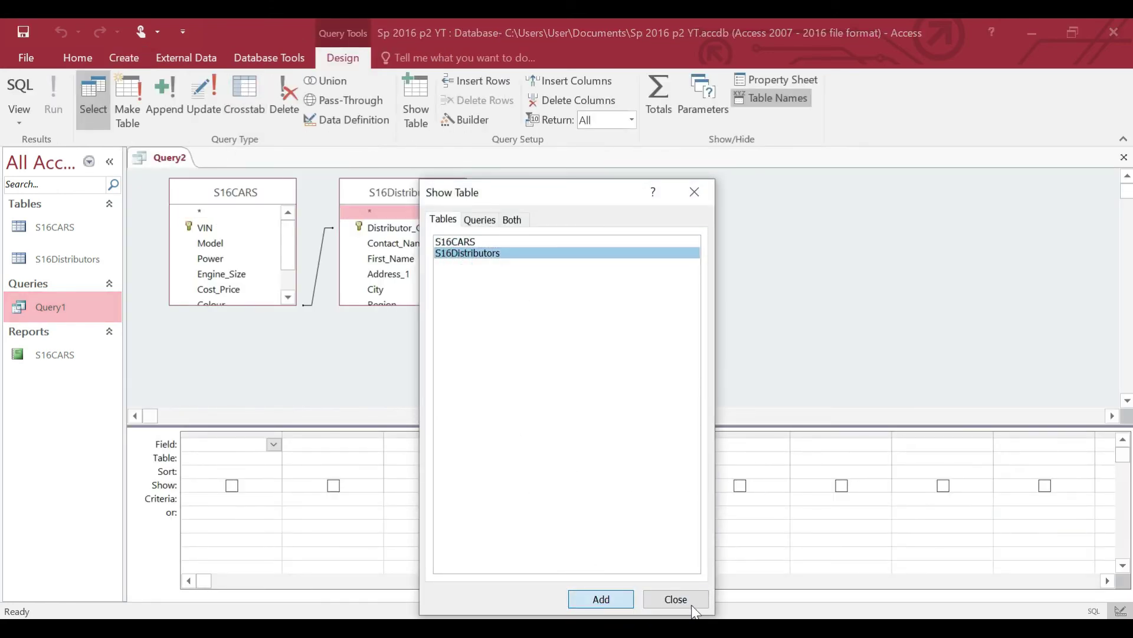
left_click(675, 601)
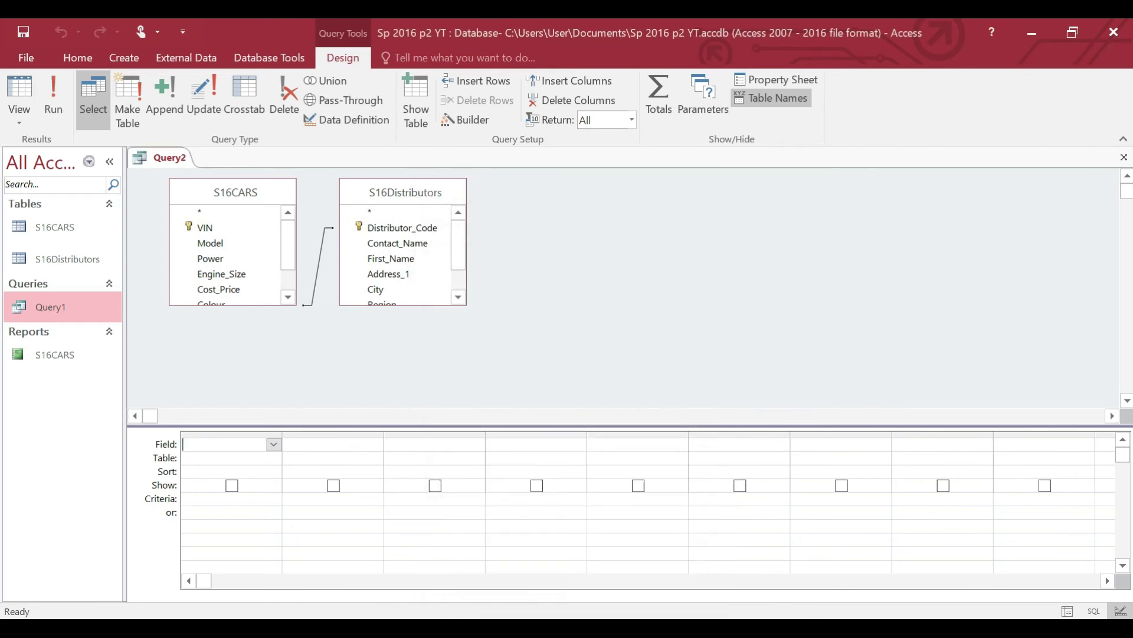
key("alt+Tab")
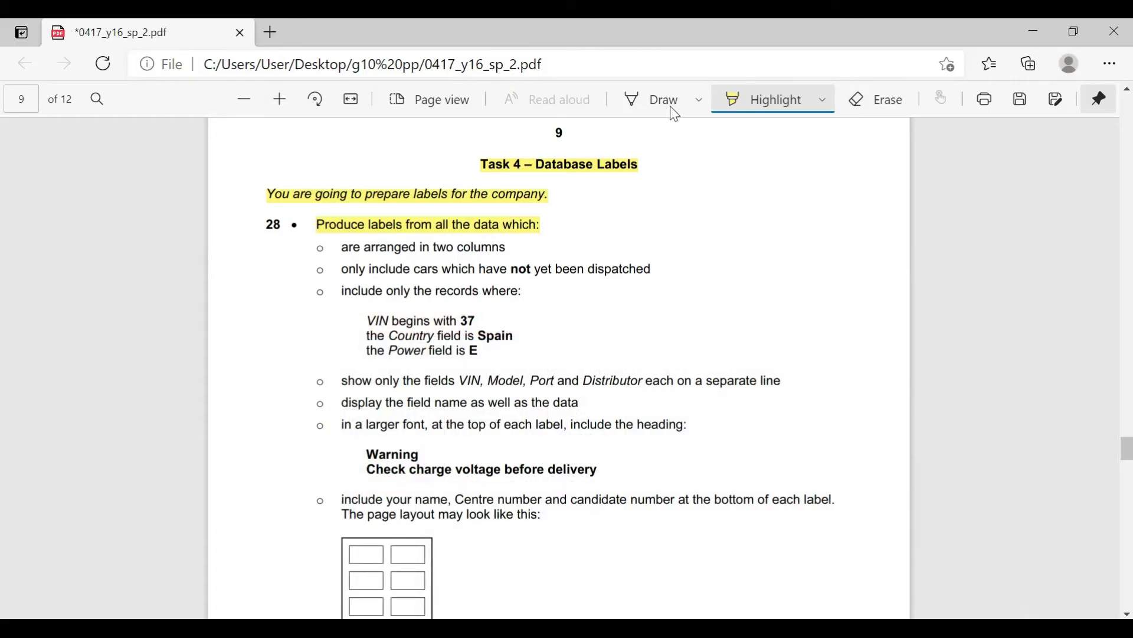
Highlight the exam line requiring only the VIN, Model, Port and Distributor fields
left_click(759, 105)
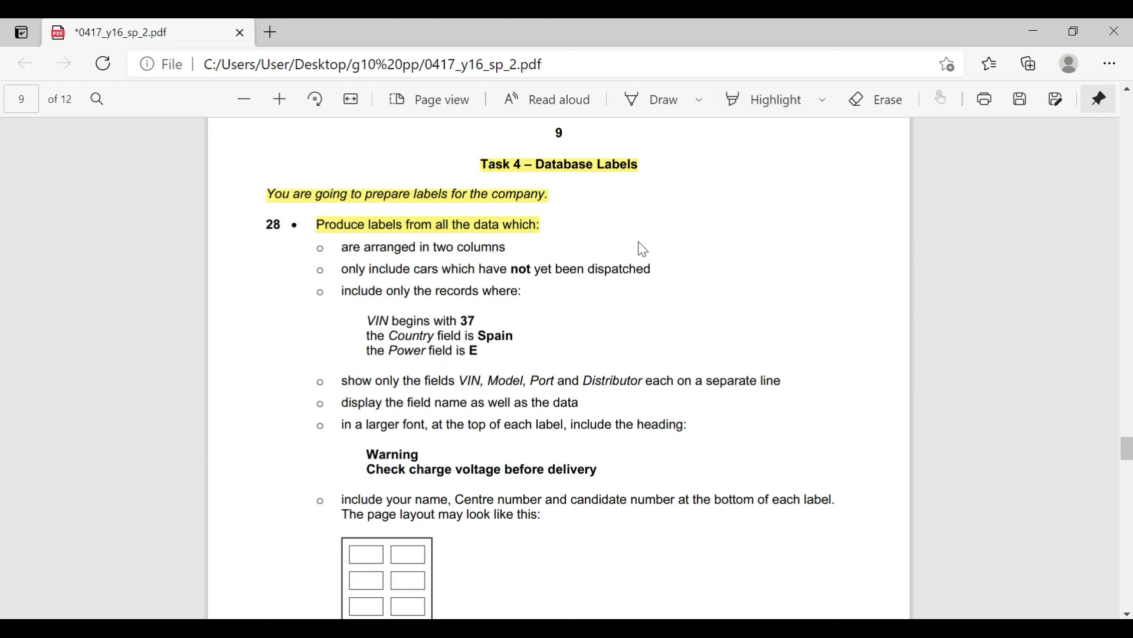
left_click(758, 101)
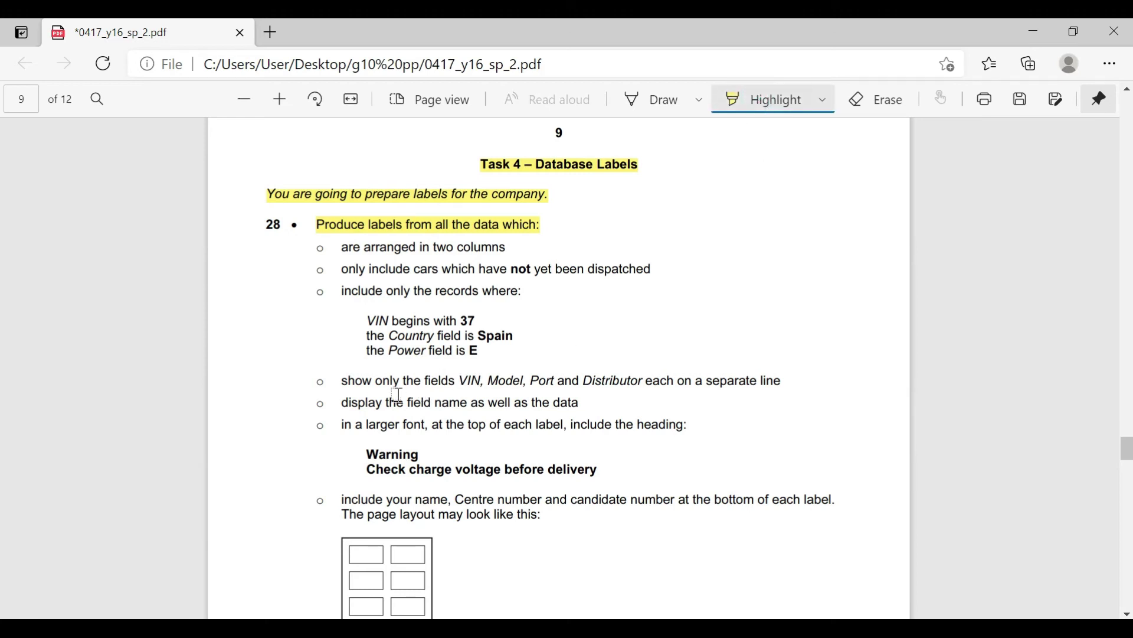
left_click_drag(332, 382, 786, 382)
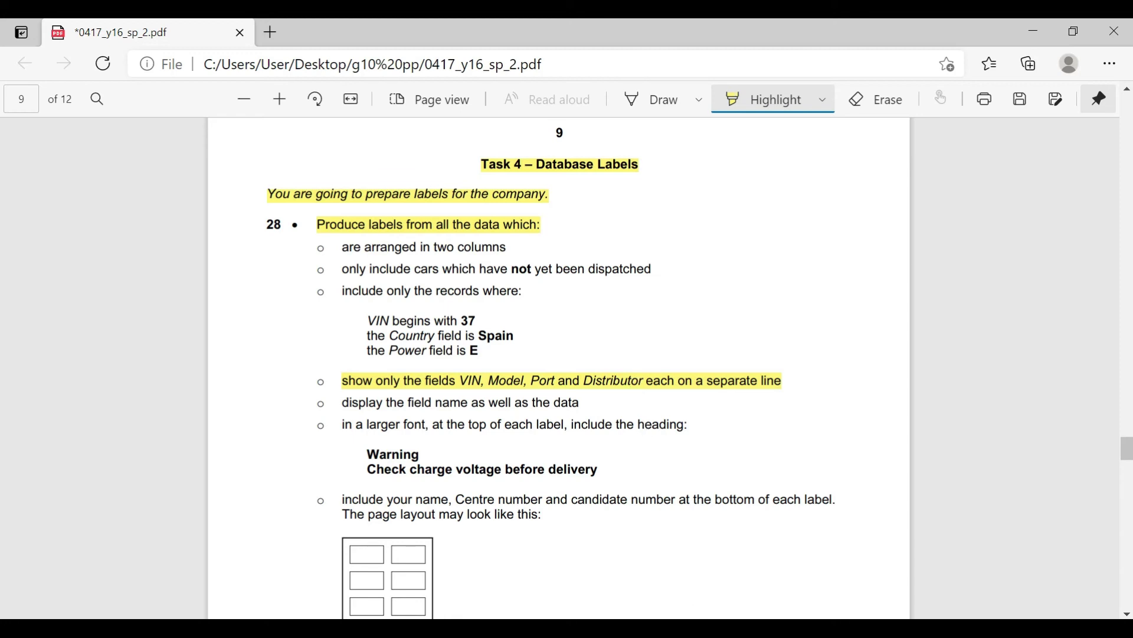
key("alt+Tab")
Add VIN, Model, Port and Distributor as columns in Query2's design grid
left_click(209, 225)
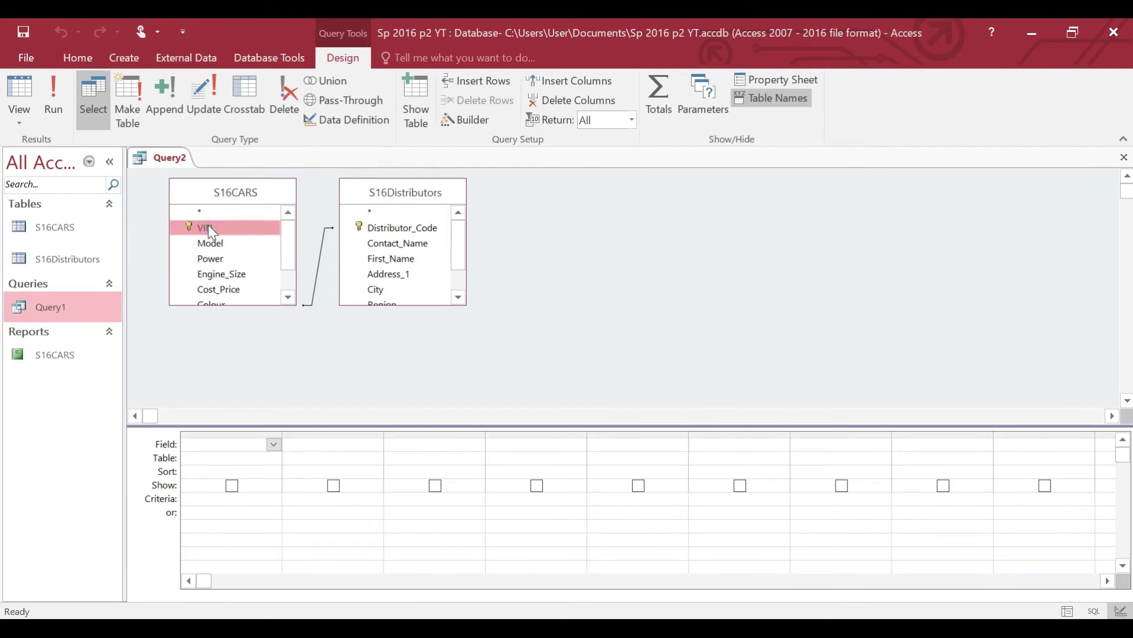
double_click(210, 228)
double_click(212, 243)
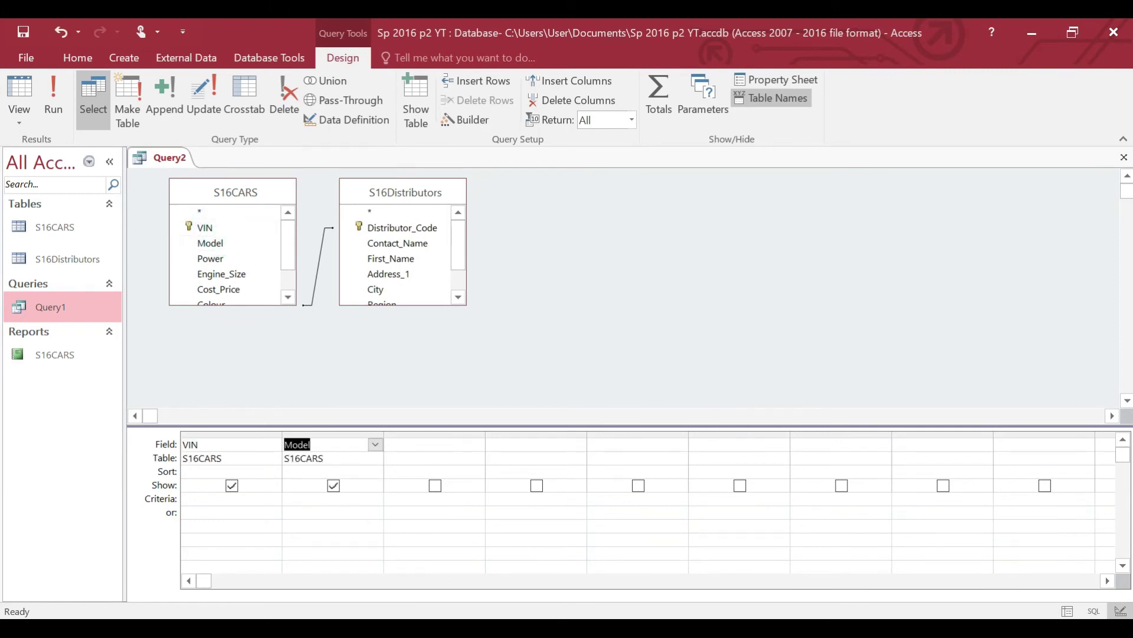
key("alt+Tab")
key("alt+Tab")
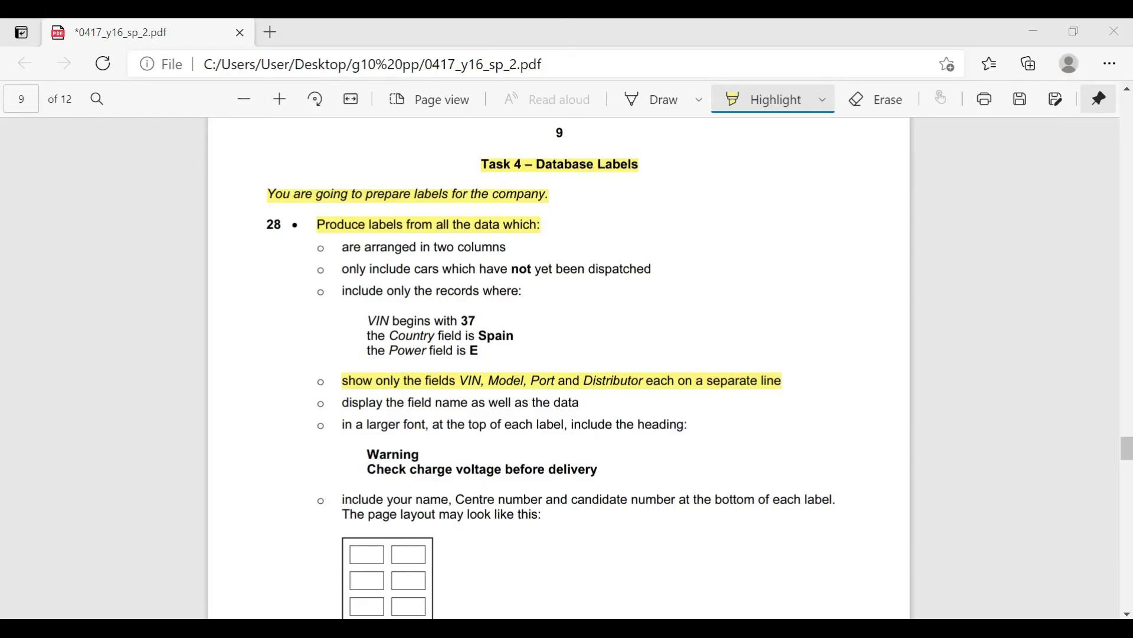
left_click_drag(461, 251, 460, 271)
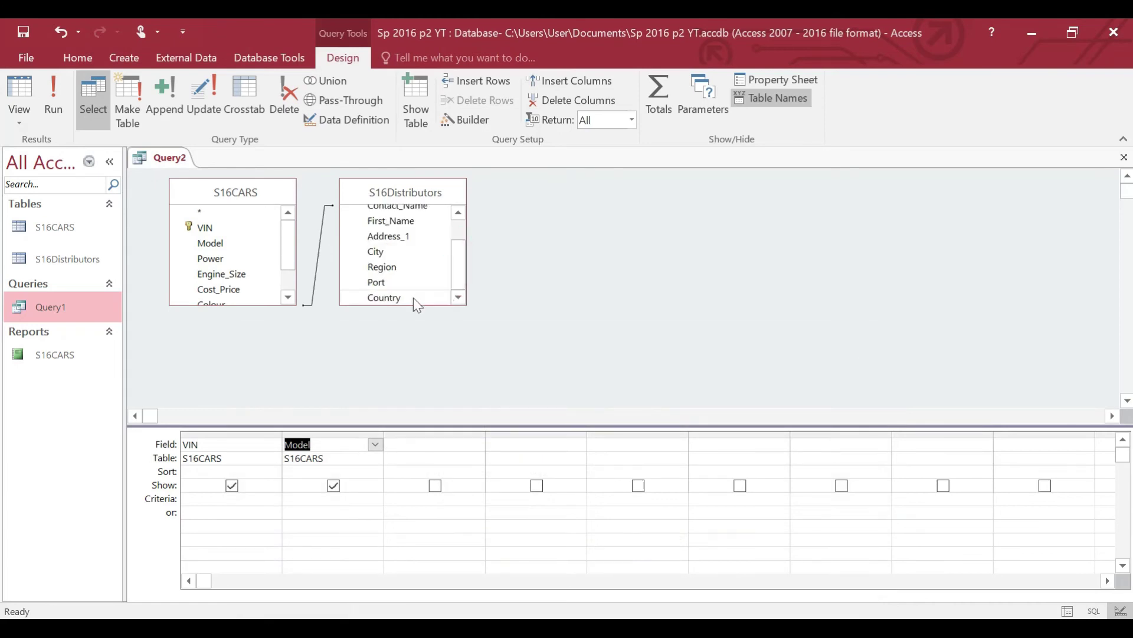
double_click(388, 281)
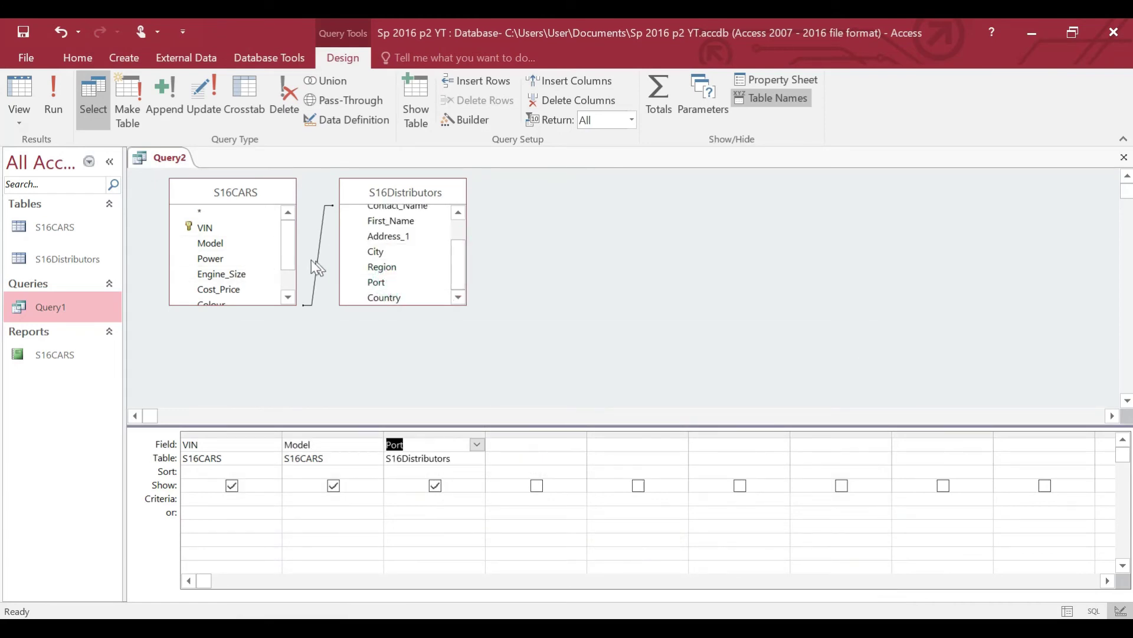
scroll(288, 258, "down", 1)
left_click(240, 282)
double_click(240, 282)
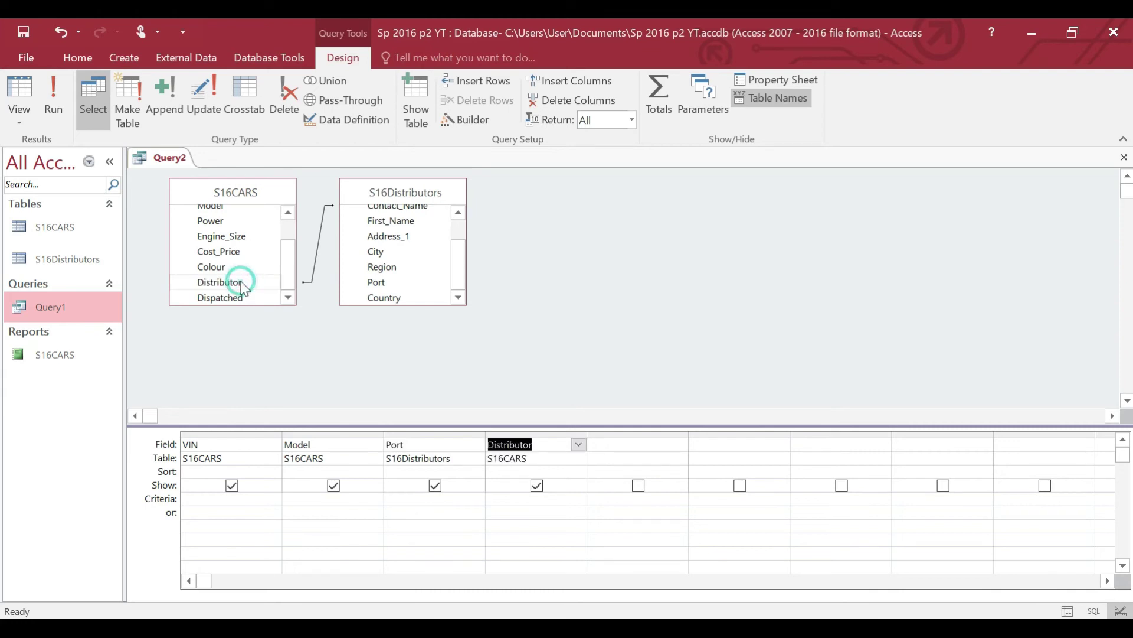
key("alt+Tab")
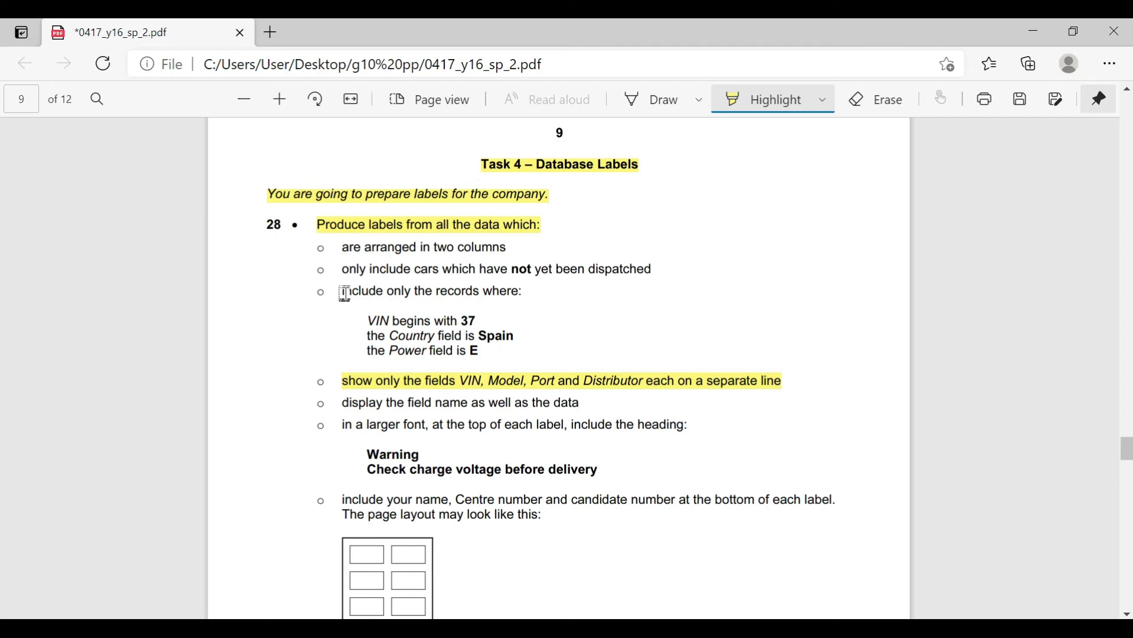
Highlight 'include only the records where:' and 'VIN begins with 37' in the exam PDF
left_click_drag(342, 293, 524, 291)
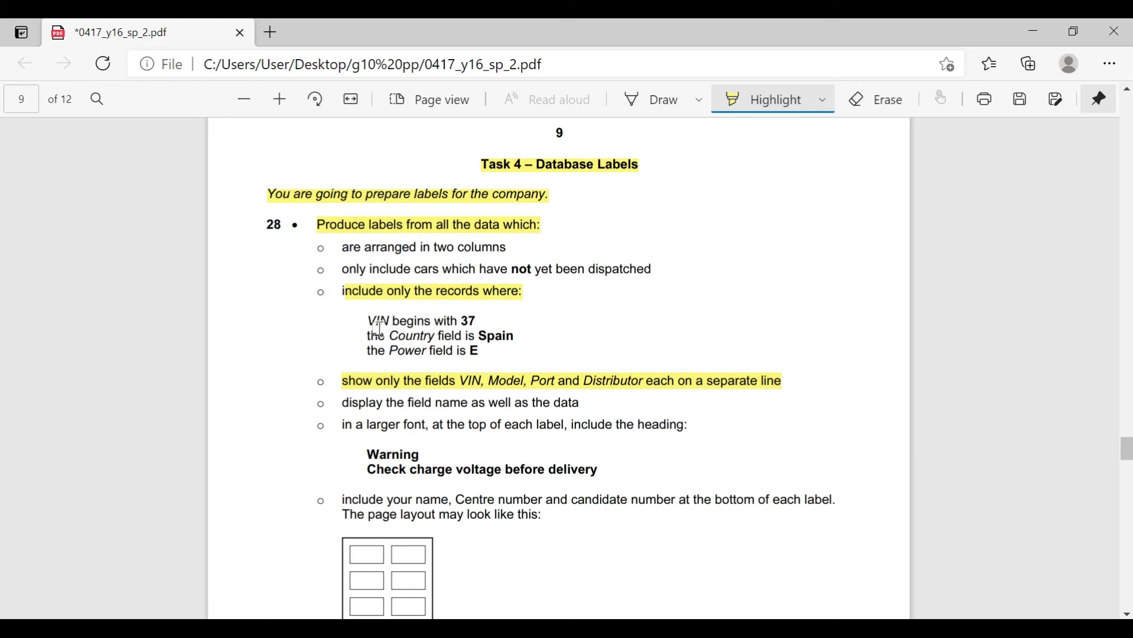
left_click_drag(367, 321, 488, 319)
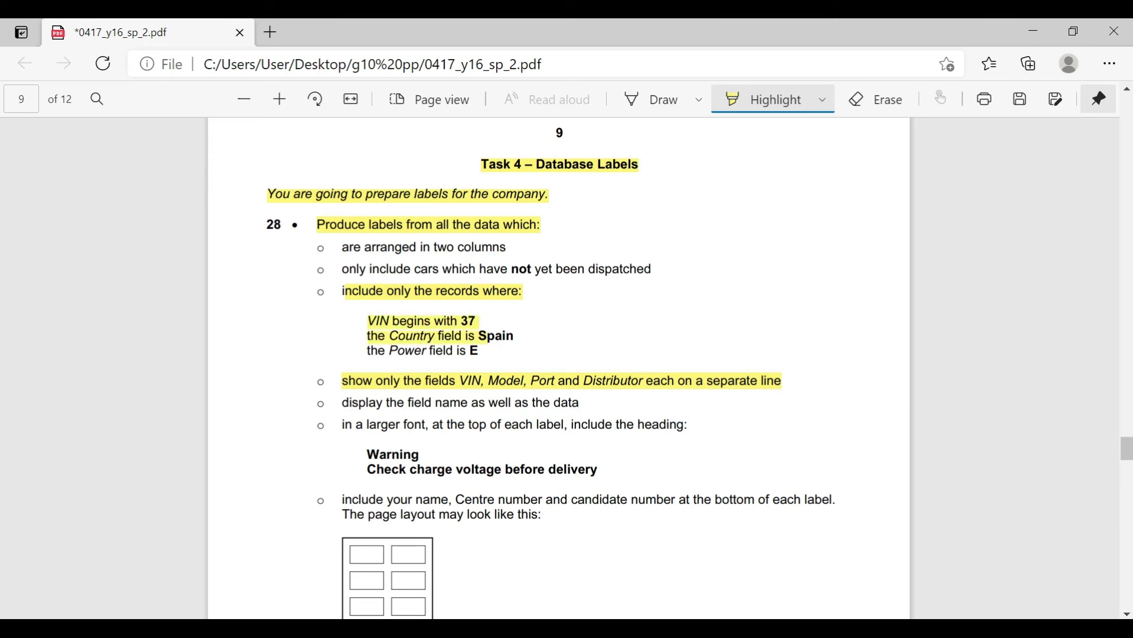
left_click(449, 628)
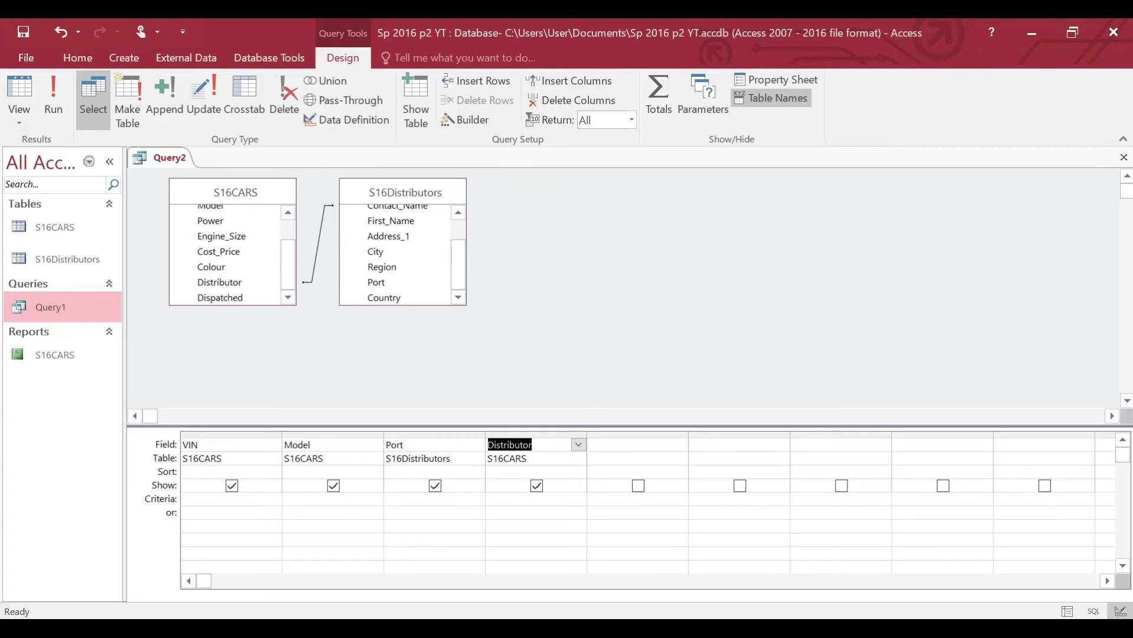
Enter 37* as the VIN criterion so it becomes Like "37*"
left_click(236, 498)
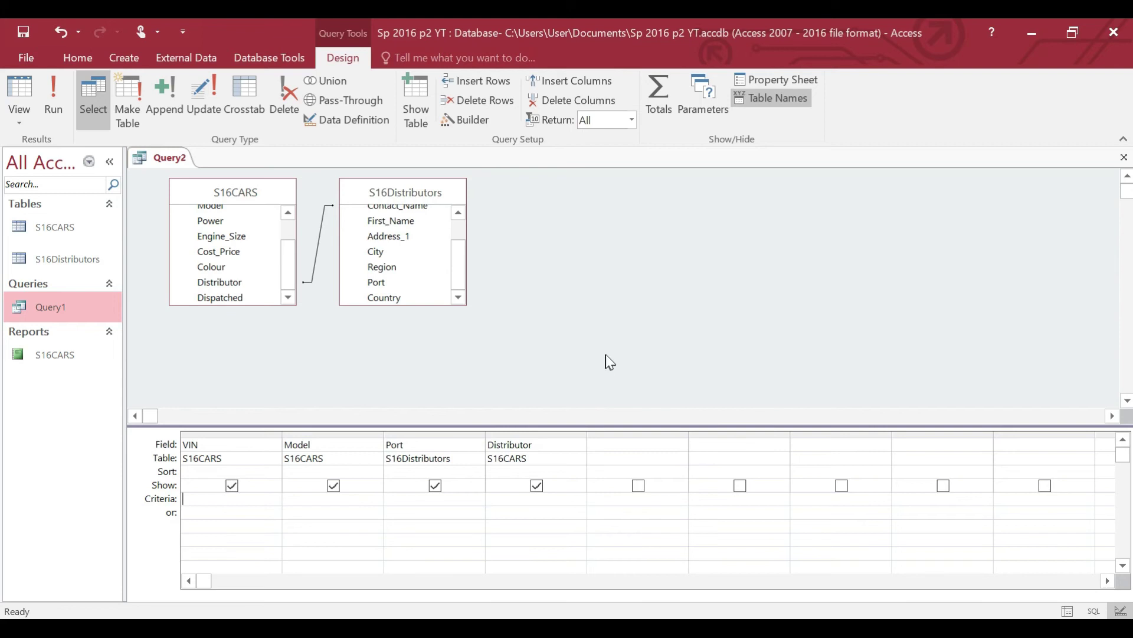
type("37*")
key("Tab")
key("alt+Tab")
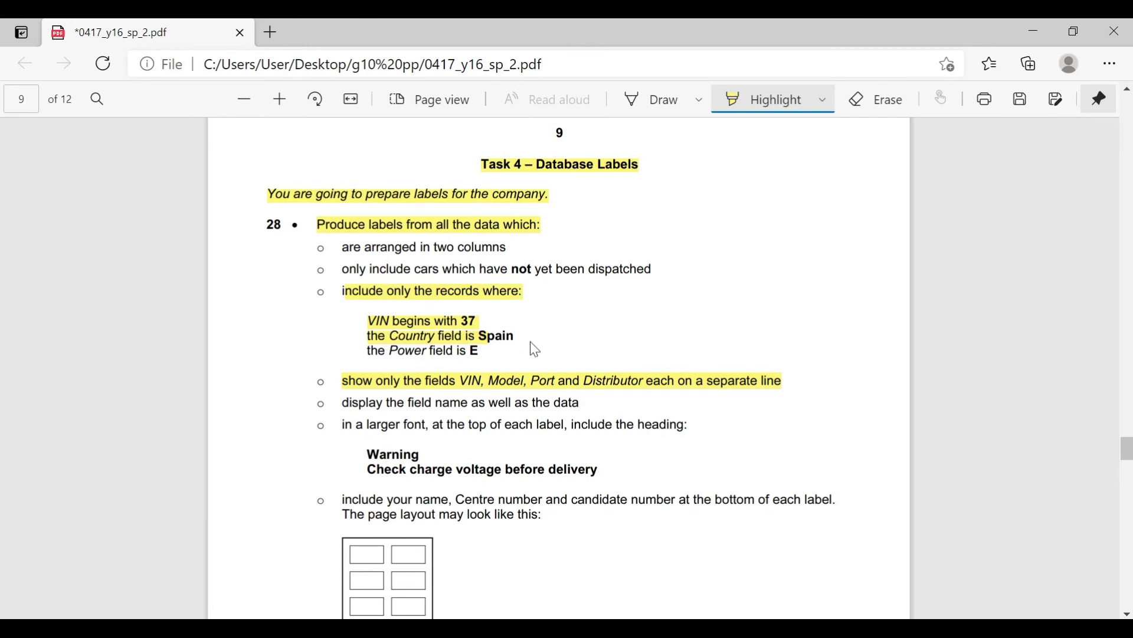
key("alt+Tab")
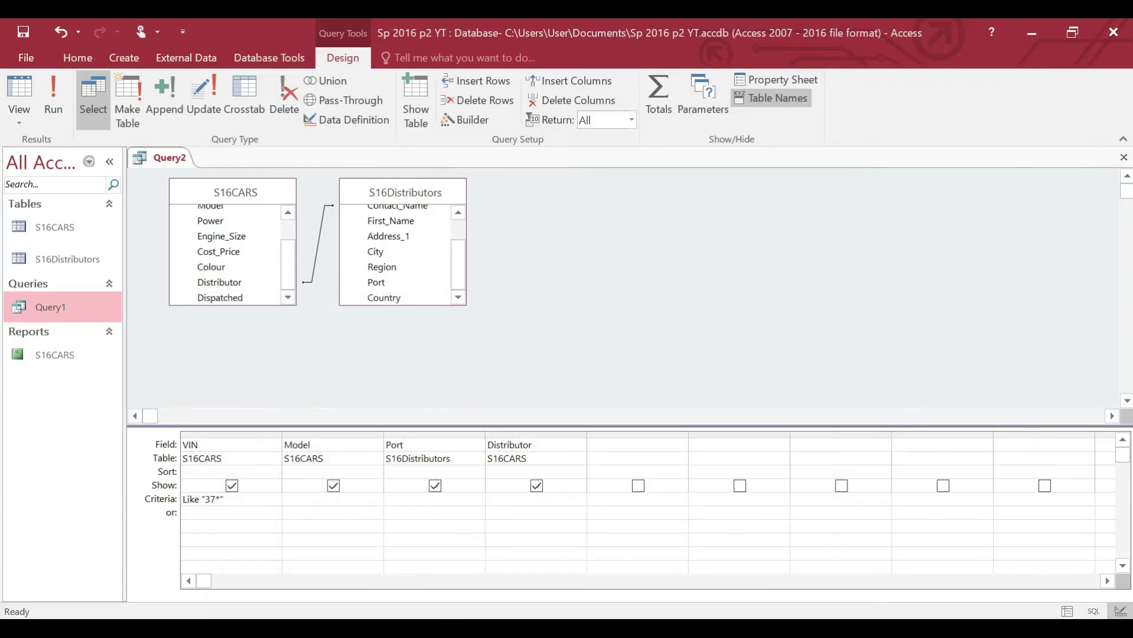
Add a hidden Country column to Query2 with the criterion Spain
left_click(596, 443)
double_click(404, 298)
left_click(638, 487)
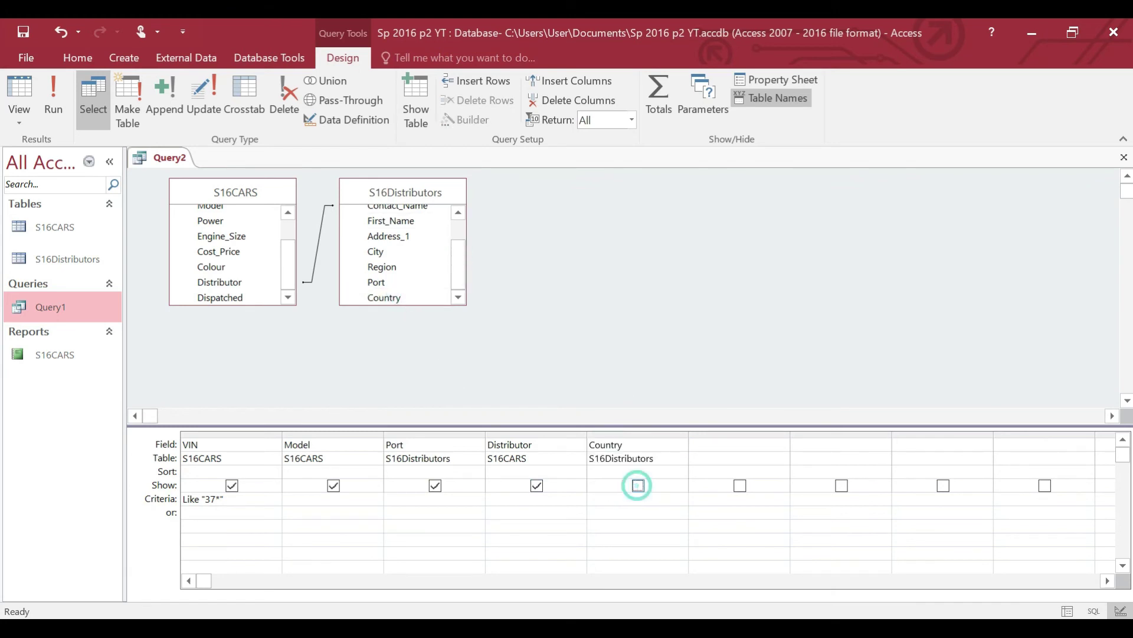
left_click(634, 500)
type("Spain")
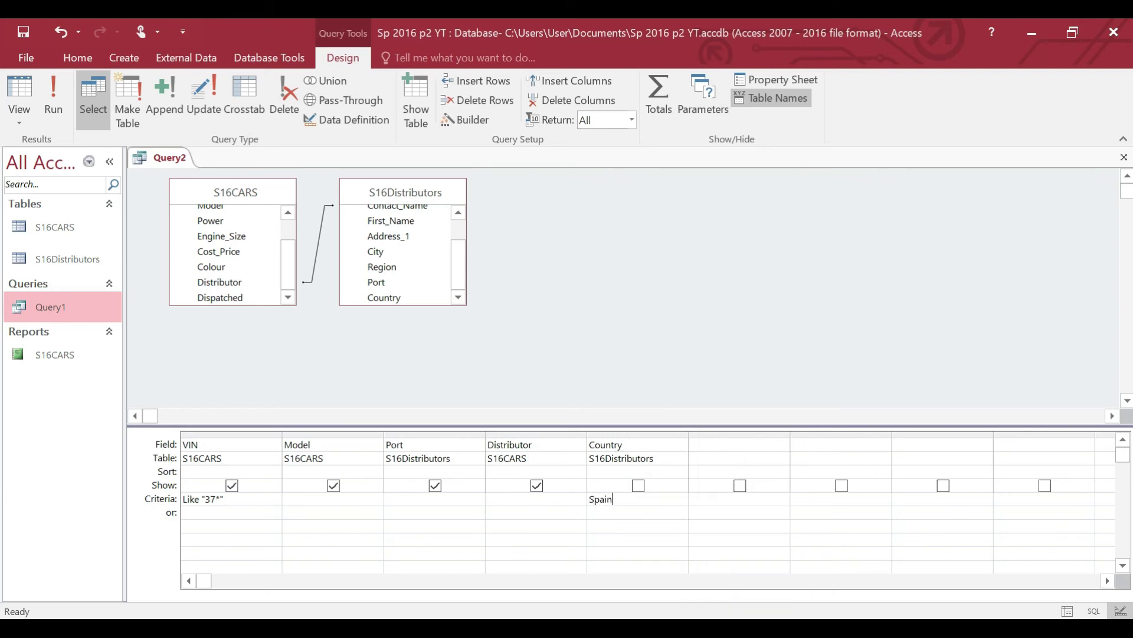
key("Return")
Highlight the 'the Power field is E' requirement in the exam PDF
key("alt+Tab")
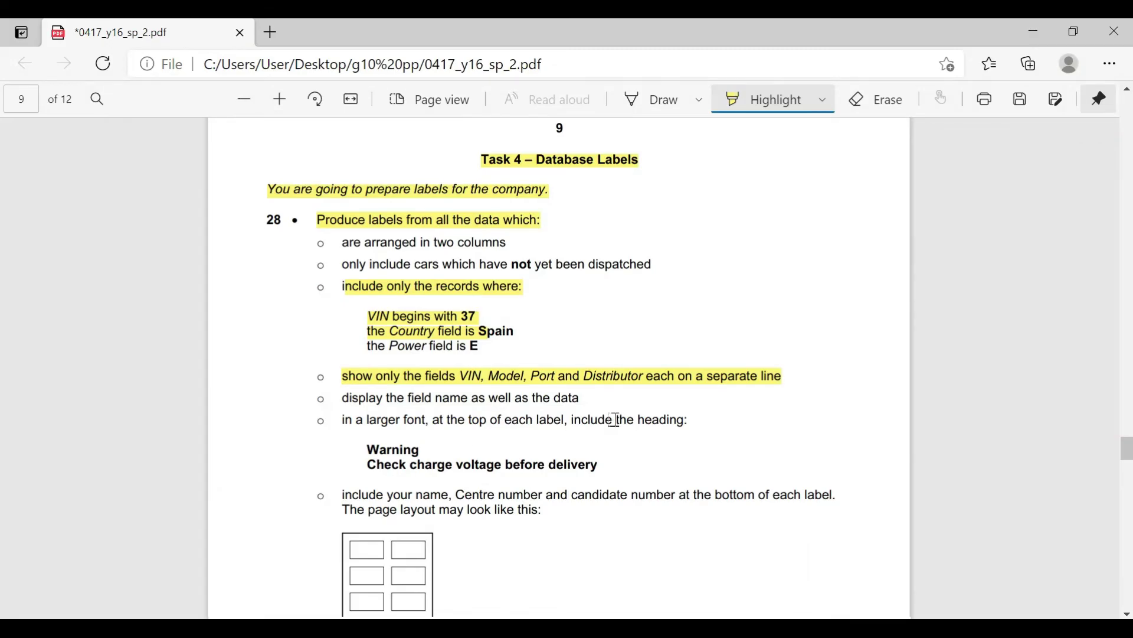
scroll(615, 420, "down", 1)
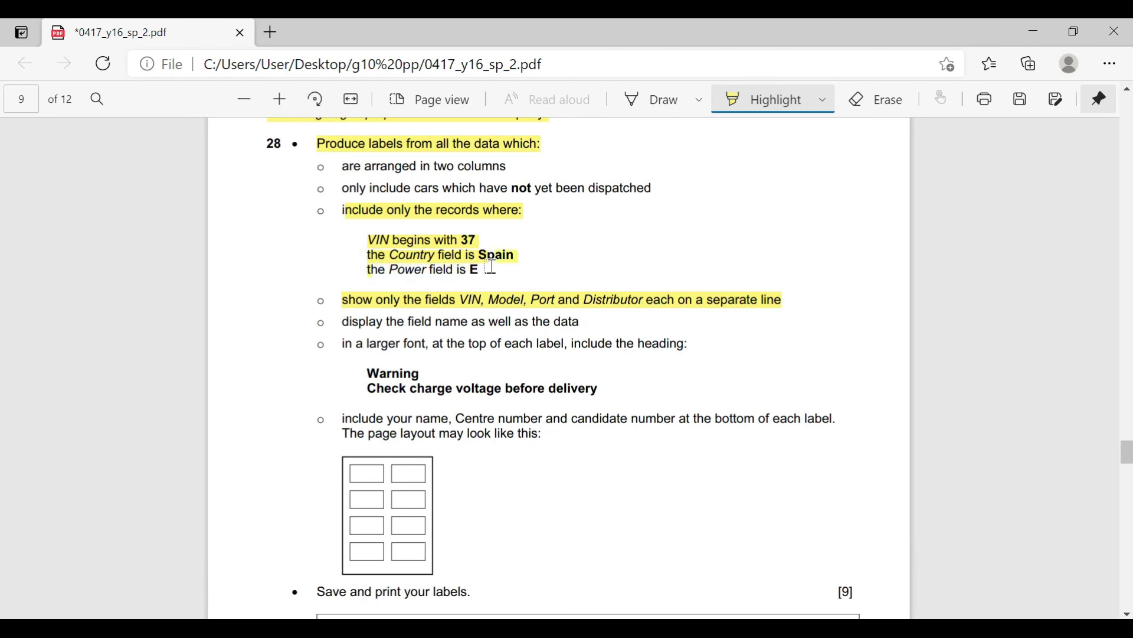
left_click_drag(492, 267, 370, 269)
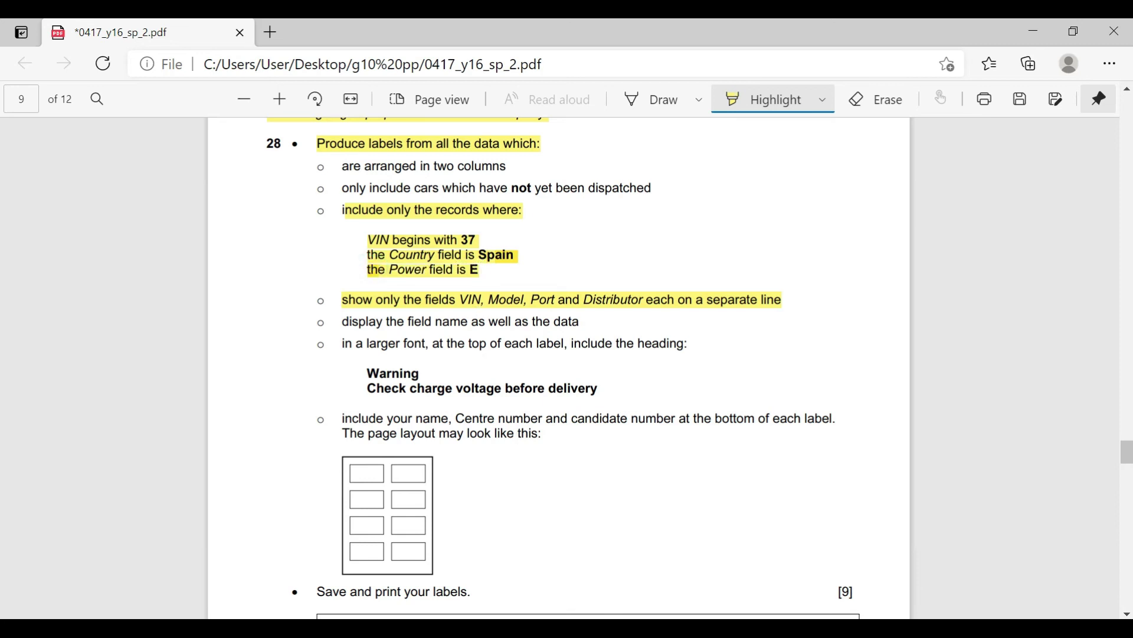
key("alt+Tab")
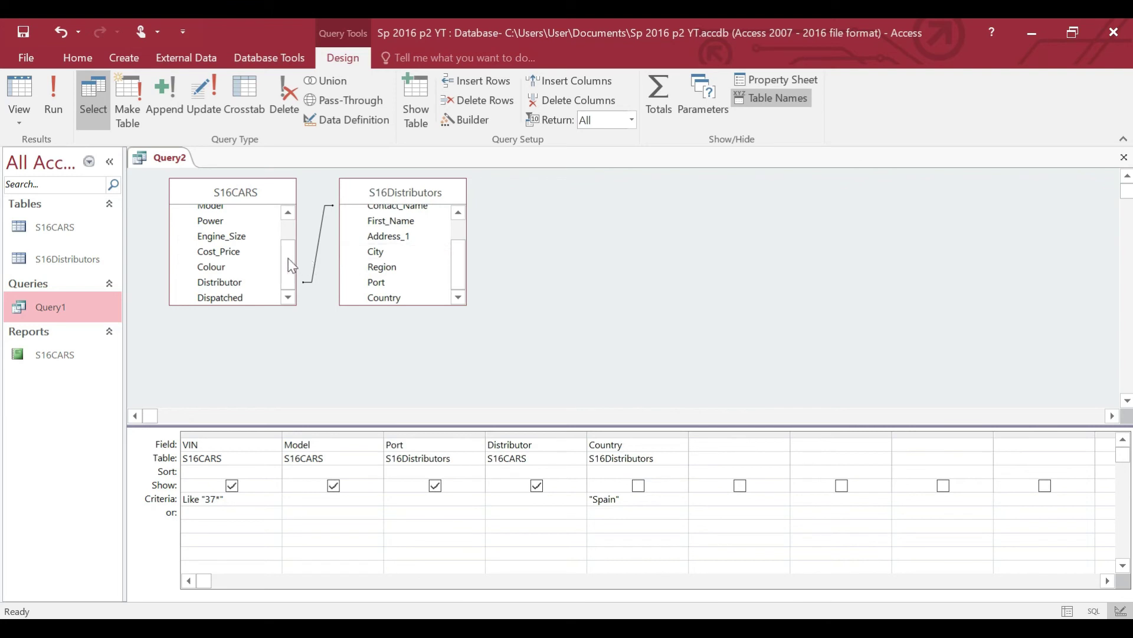
Add a hidden Power column to Query2 with the criterion E
double_click(216, 225)
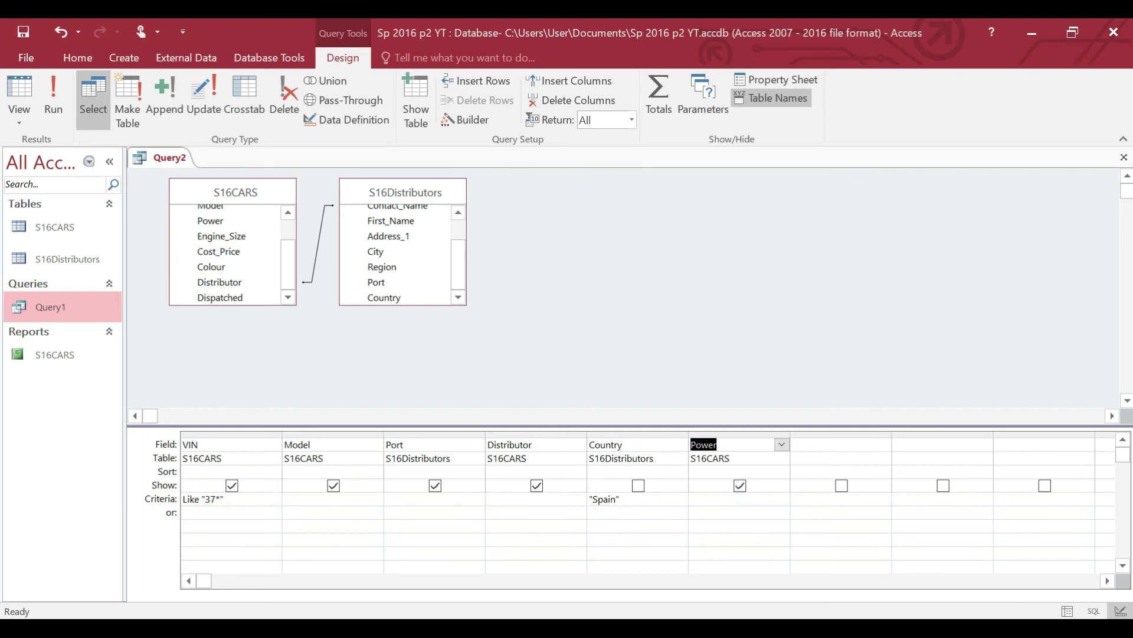
key("alt+Tab")
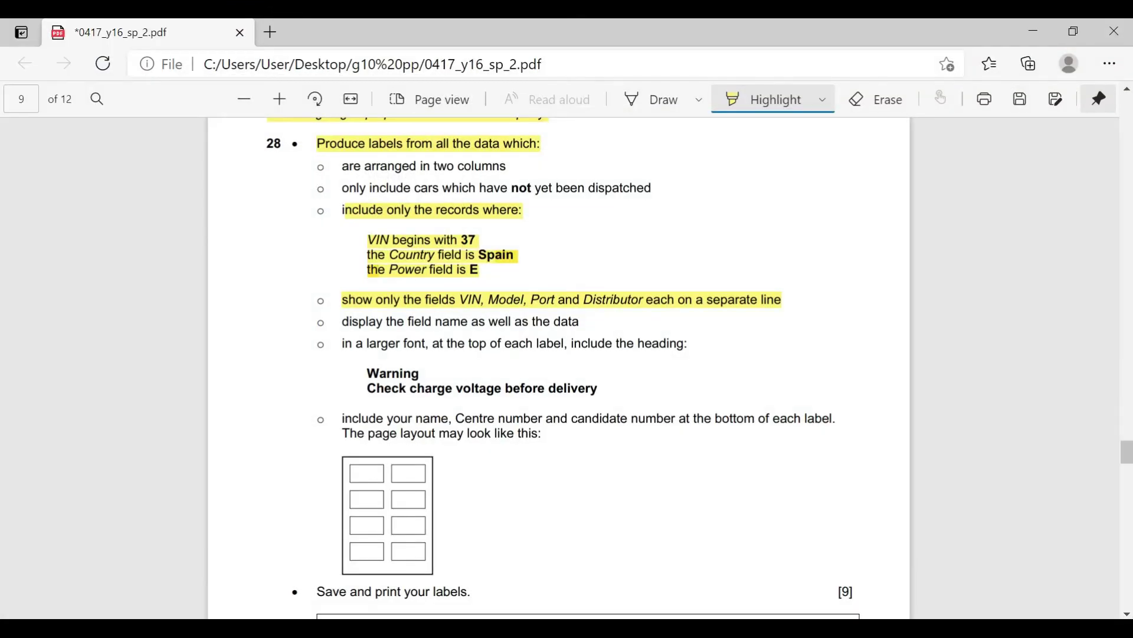
key("alt+Tab")
left_click(741, 485)
key("Down")
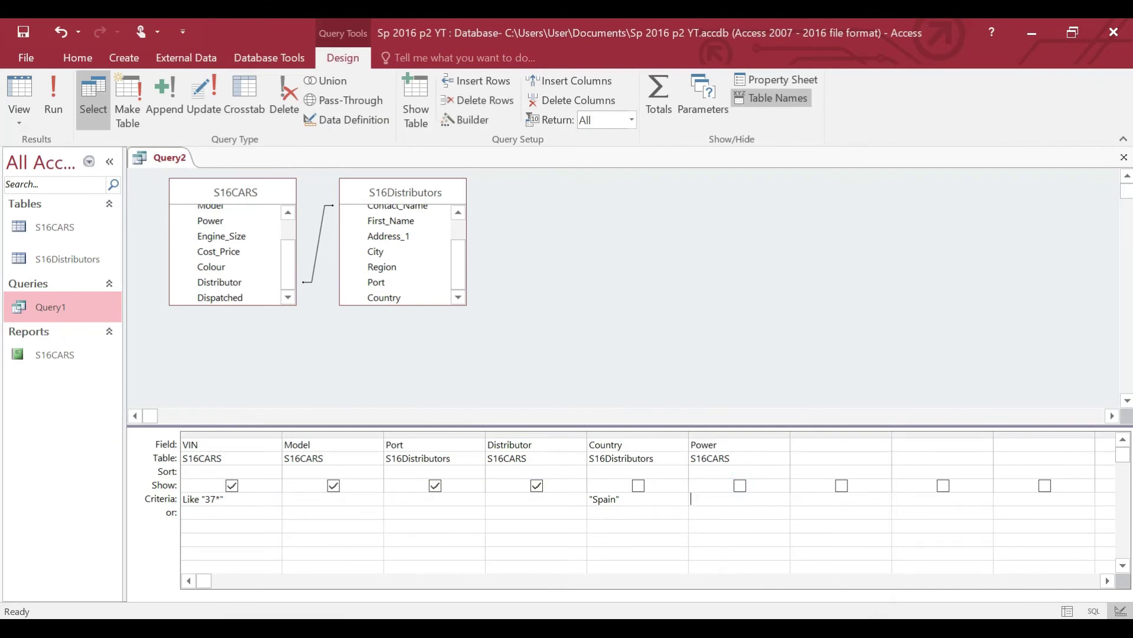
type("Err")
key("BackSpace")
key("BackSpace")
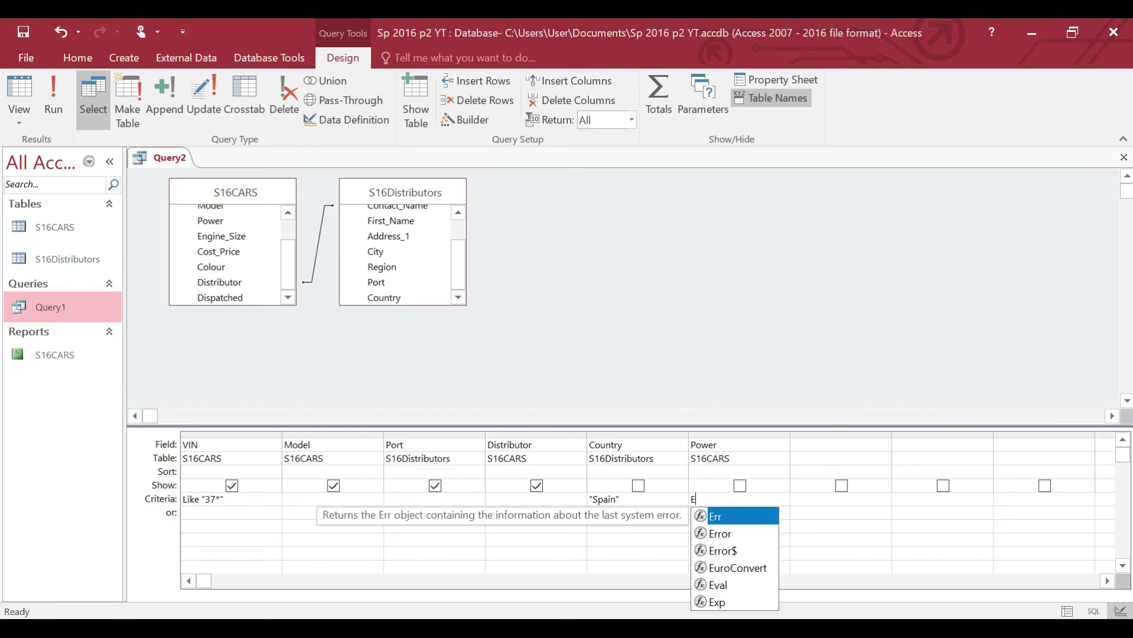
key("Tab")
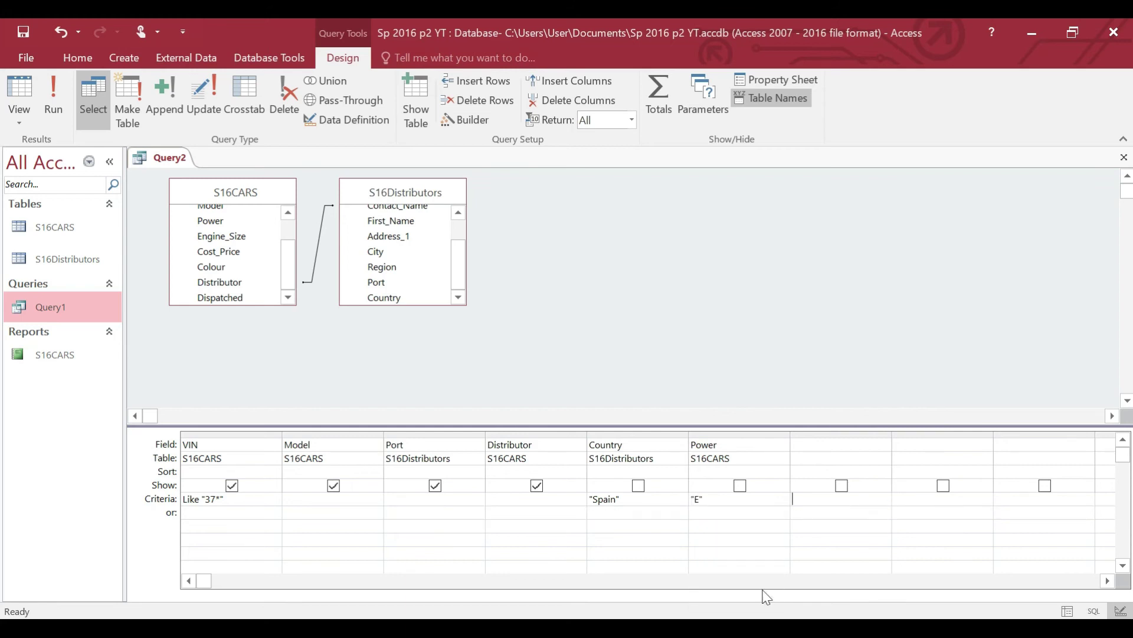
key("alt+Tab")
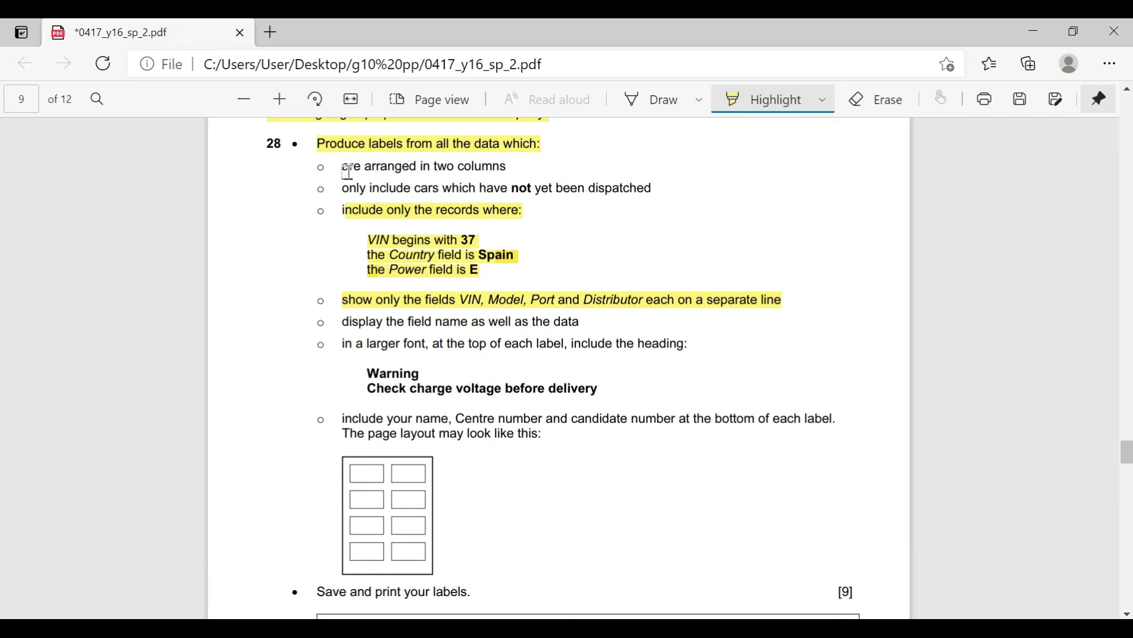
Highlight the not-yet-dispatched requirement in the exam PDF
left_click_drag(341, 192, 477, 189)
left_click_drag(614, 189, 665, 189)
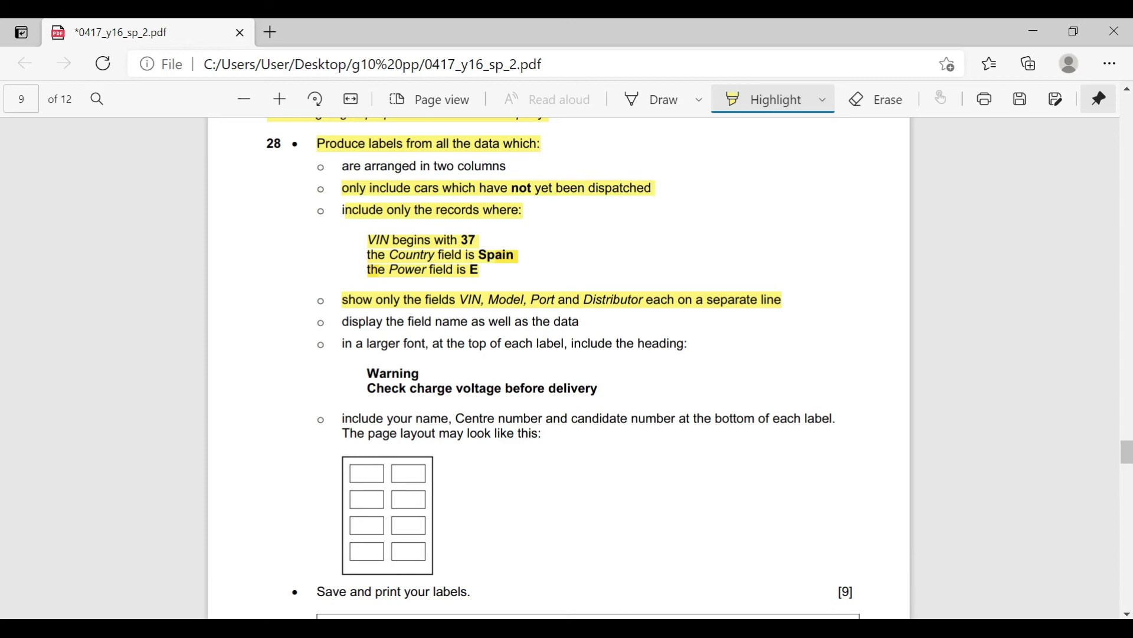
key("alt+Tab")
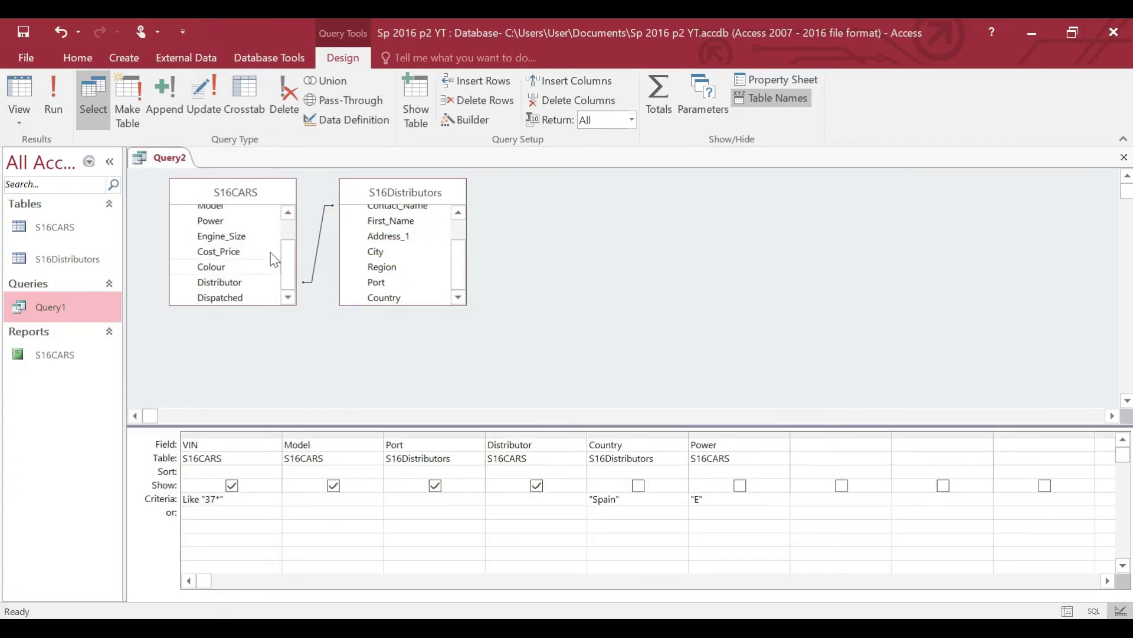
Add a hidden Dispatched column to Query2 with the criterion No
double_click(251, 297)
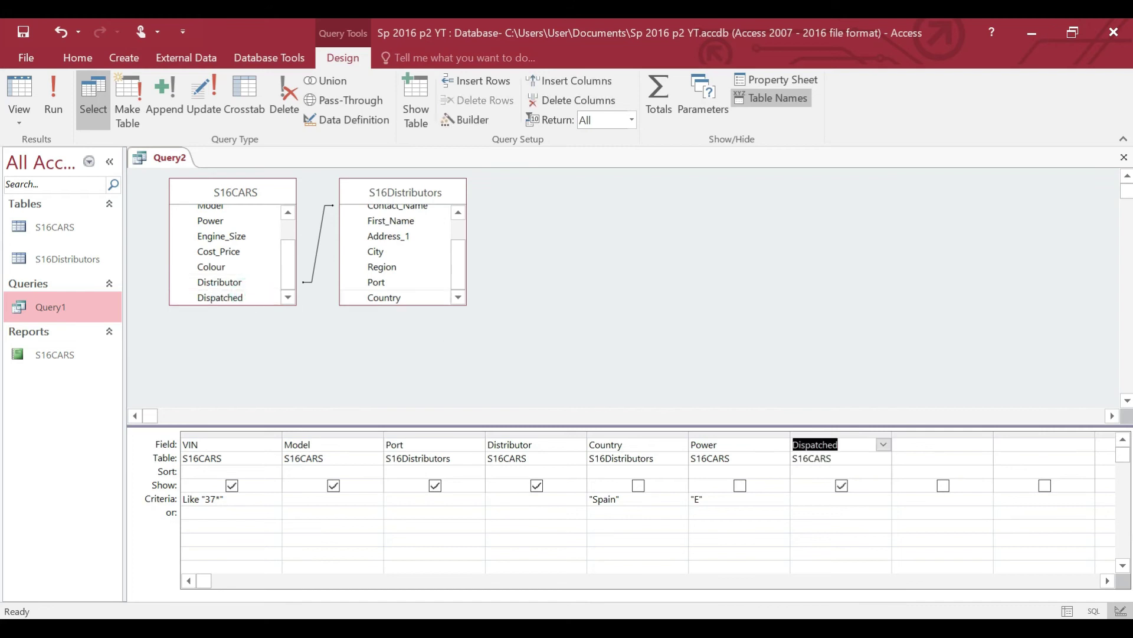
left_click(842, 485)
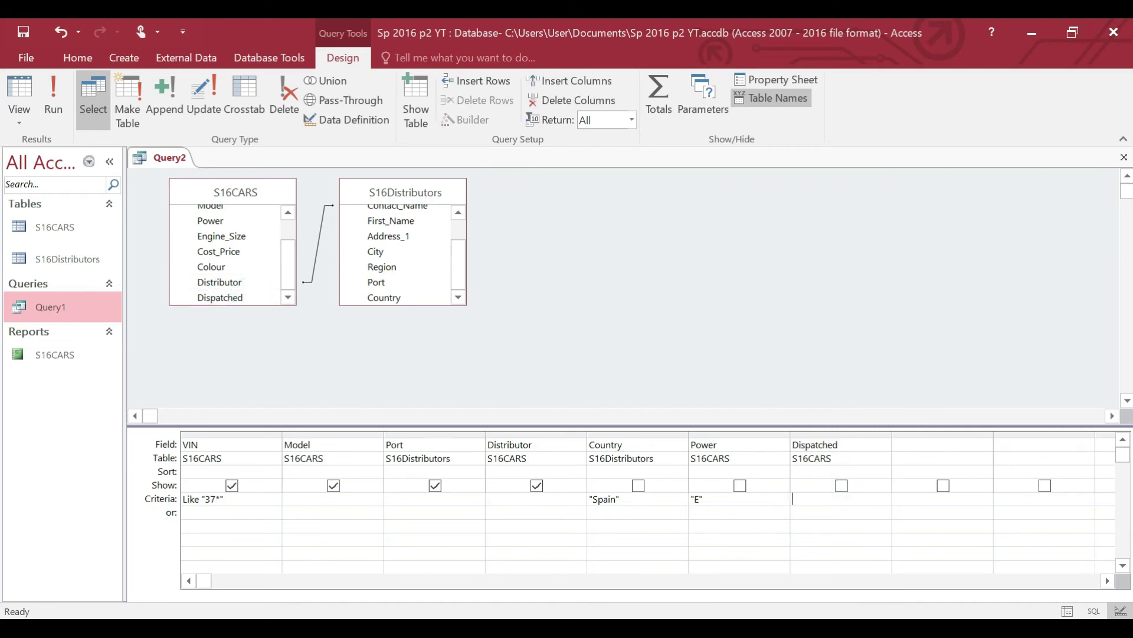
type("No")
key("Escape")
key("Tab")
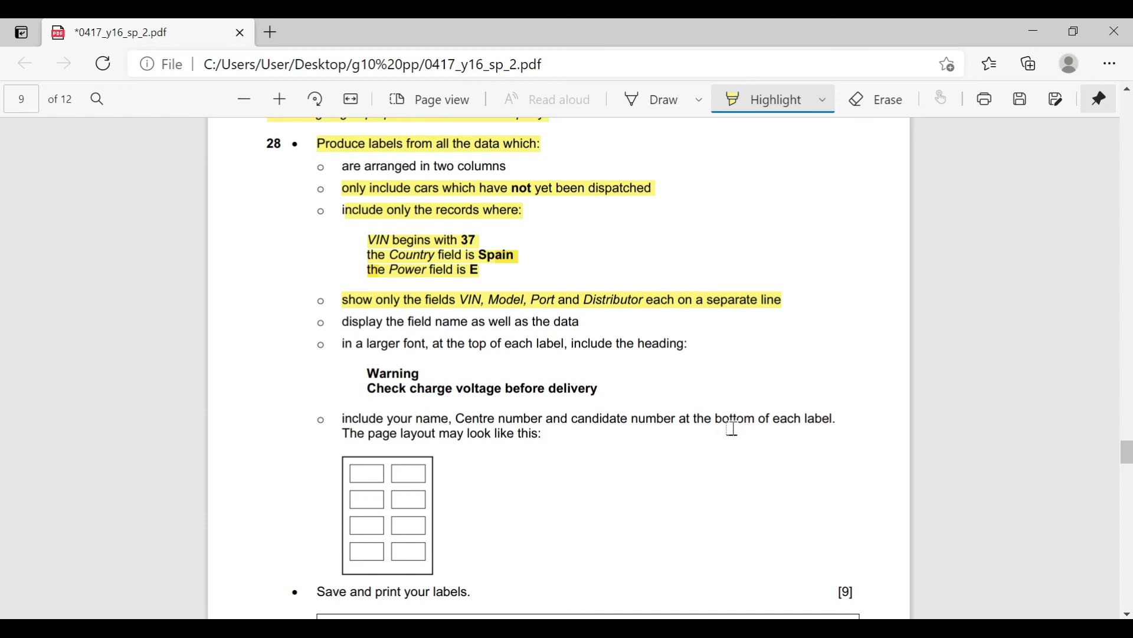
scroll(731, 425, "up", 1)
key("alt+Tab")
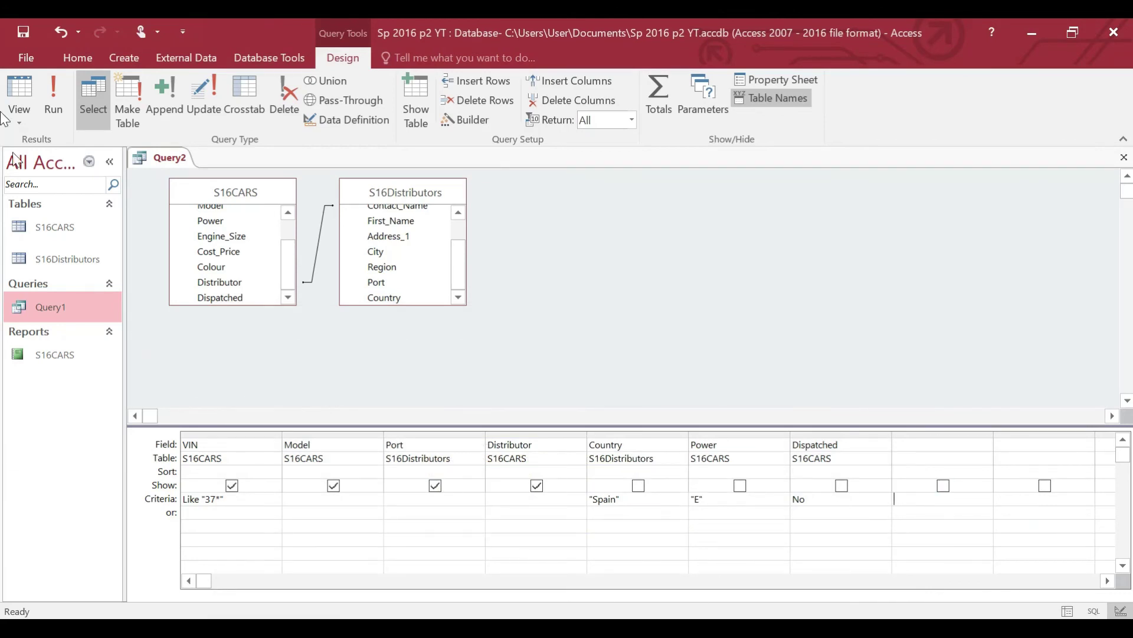
Run Query2 to view its 8 matching cars, then close it and save it as Query2
left_click(52, 84)
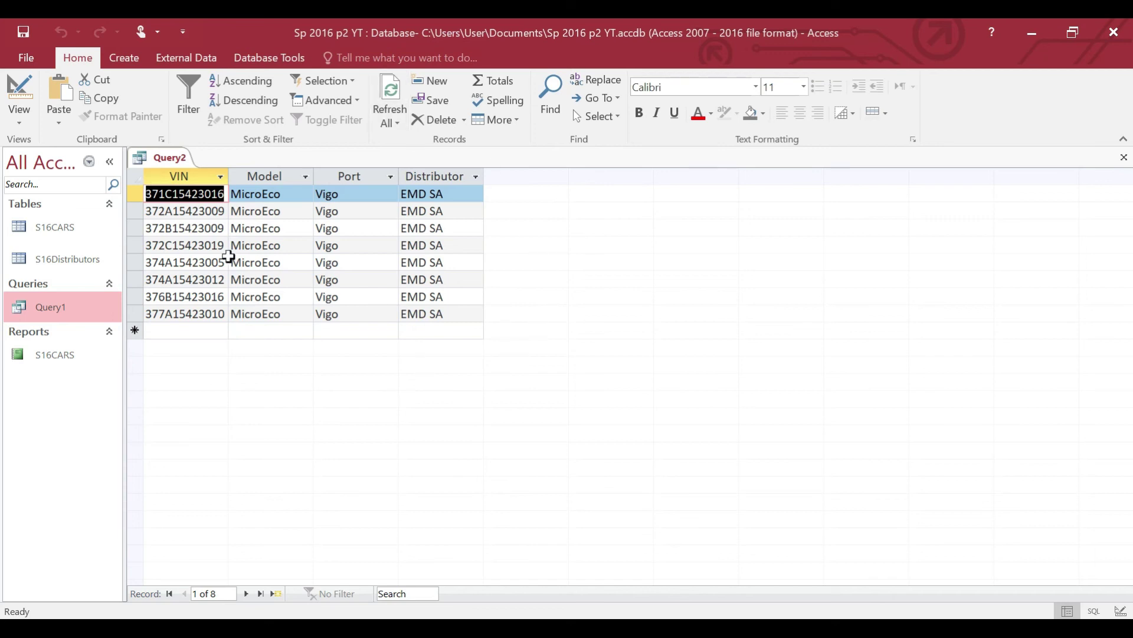
left_click(1123, 158)
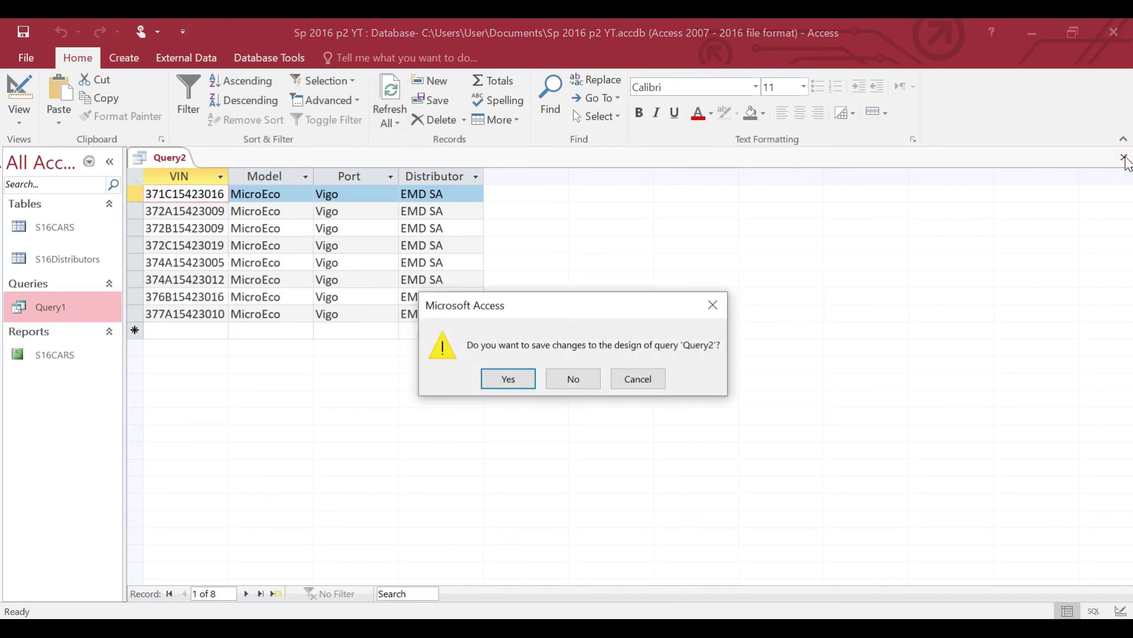
left_click(511, 379)
left_click(570, 268)
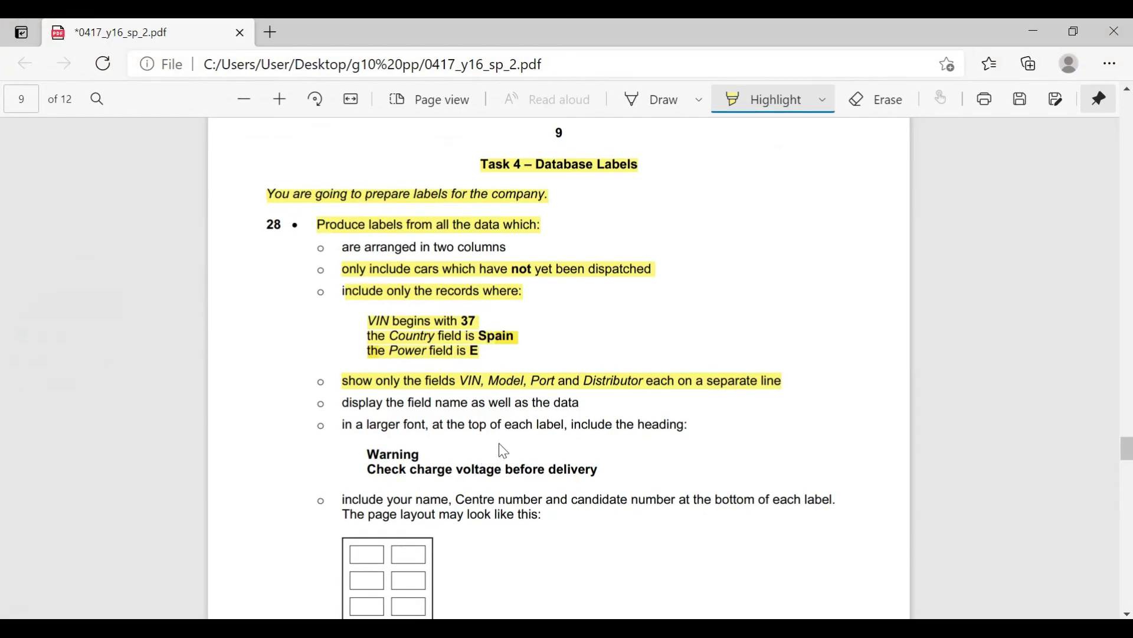
Start the Labels wizard and highlight the two-column label requirement in the exam PDF
scroll(502, 450, "down", 2)
scroll(498, 443, "up", 2)
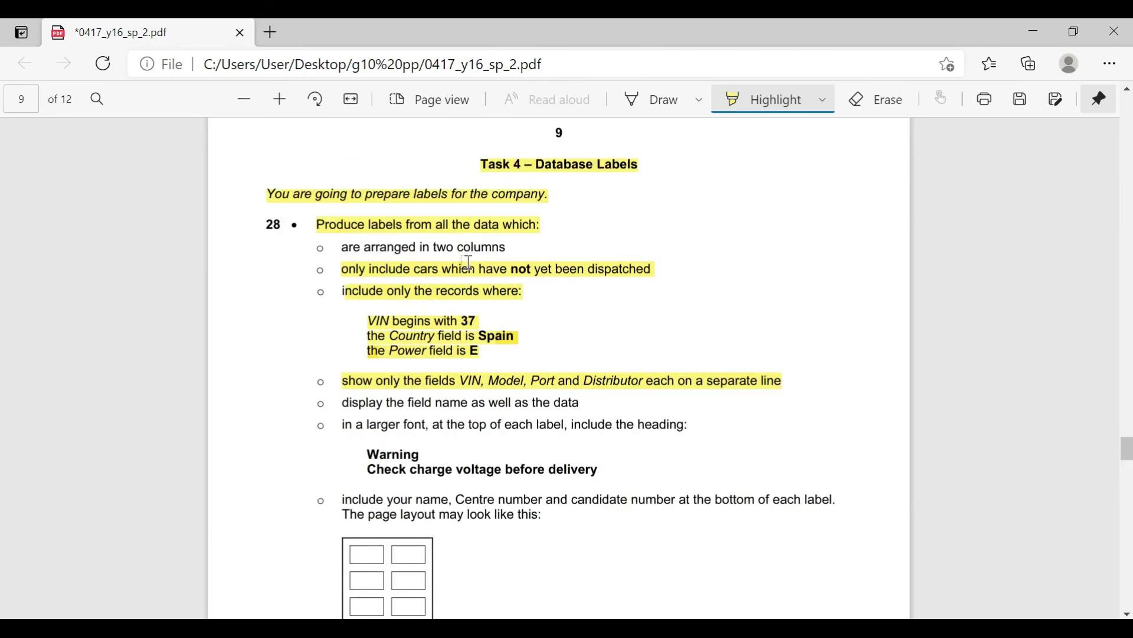
key("alt+Tab")
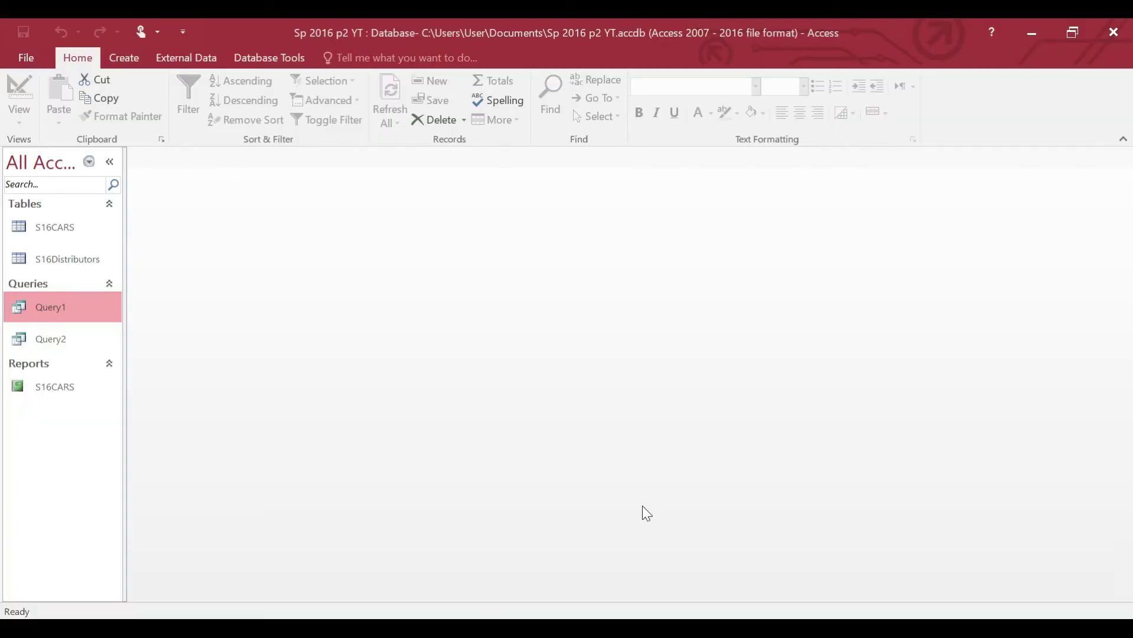
left_click(125, 58)
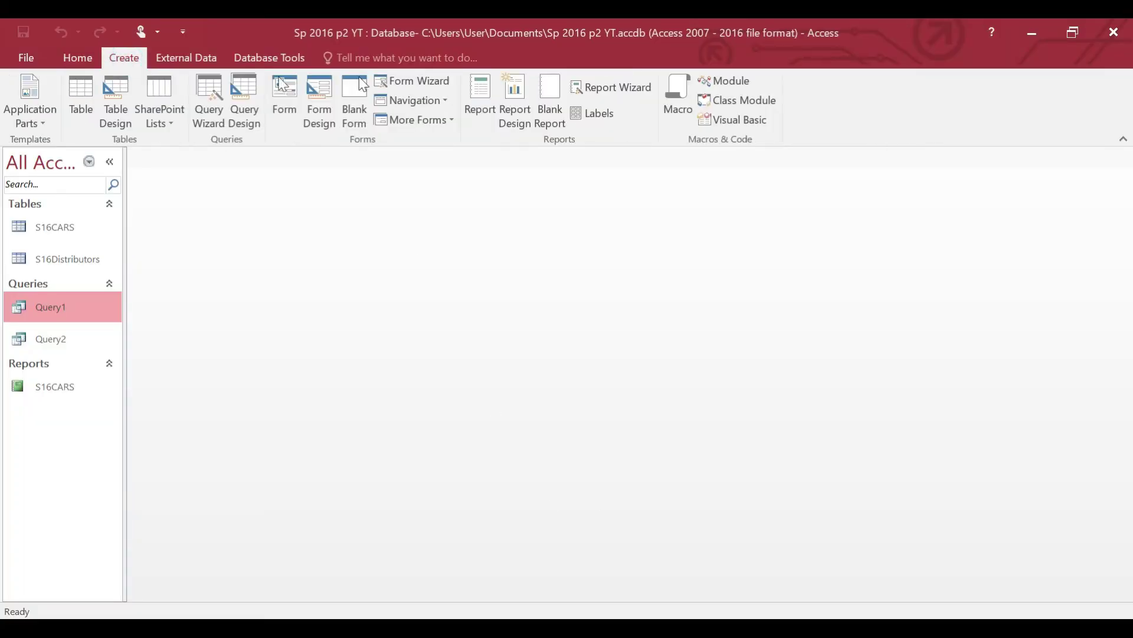
left_click(614, 118)
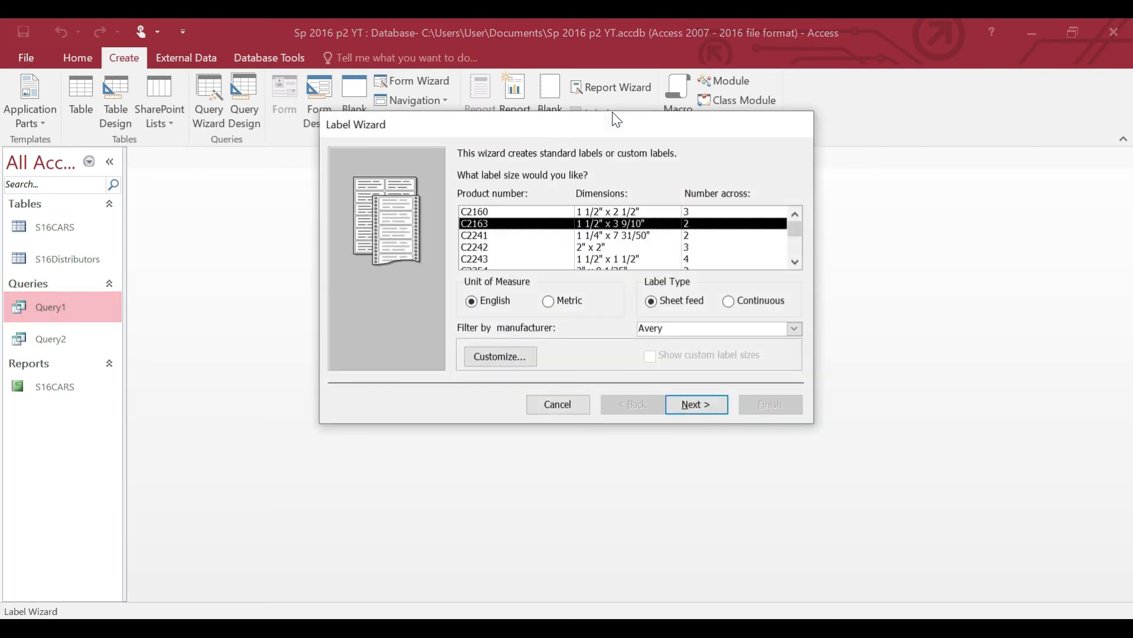
key("alt+Tab")
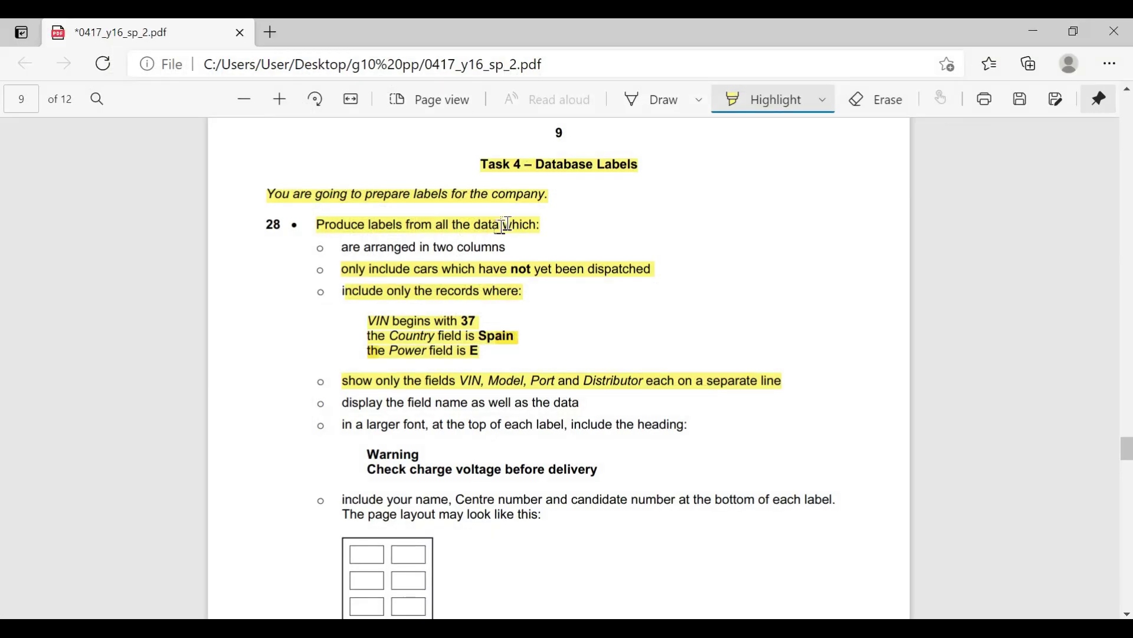
left_click_drag(342, 247, 520, 246)
key("alt+Tab")
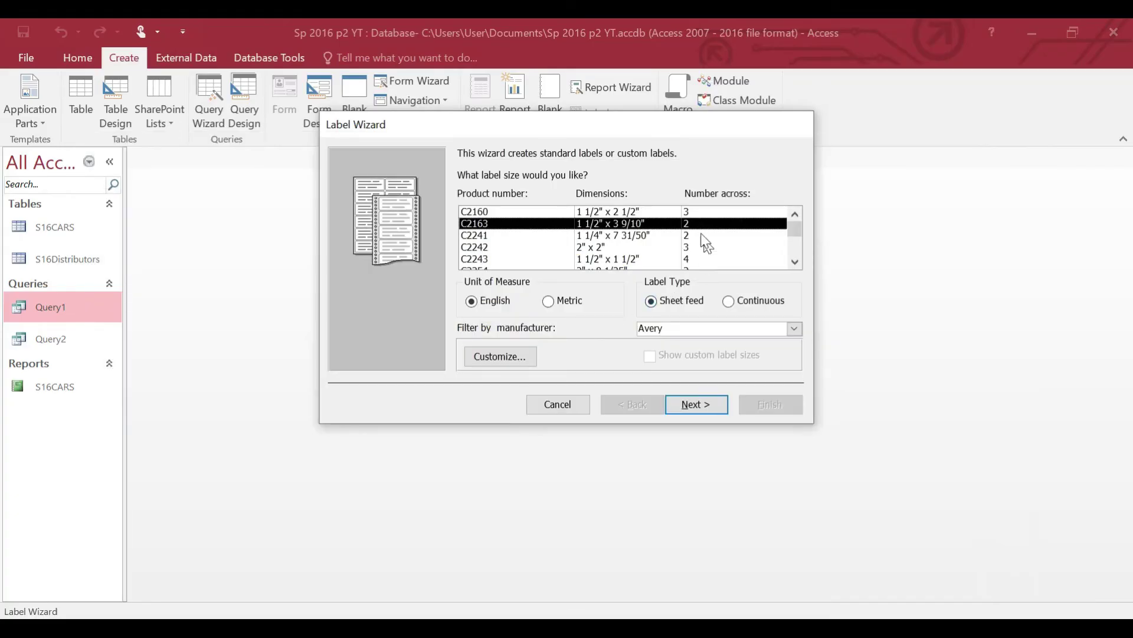
Choose Avery C2163 two-across labels and keep the Arial 8 font
left_click(692, 212)
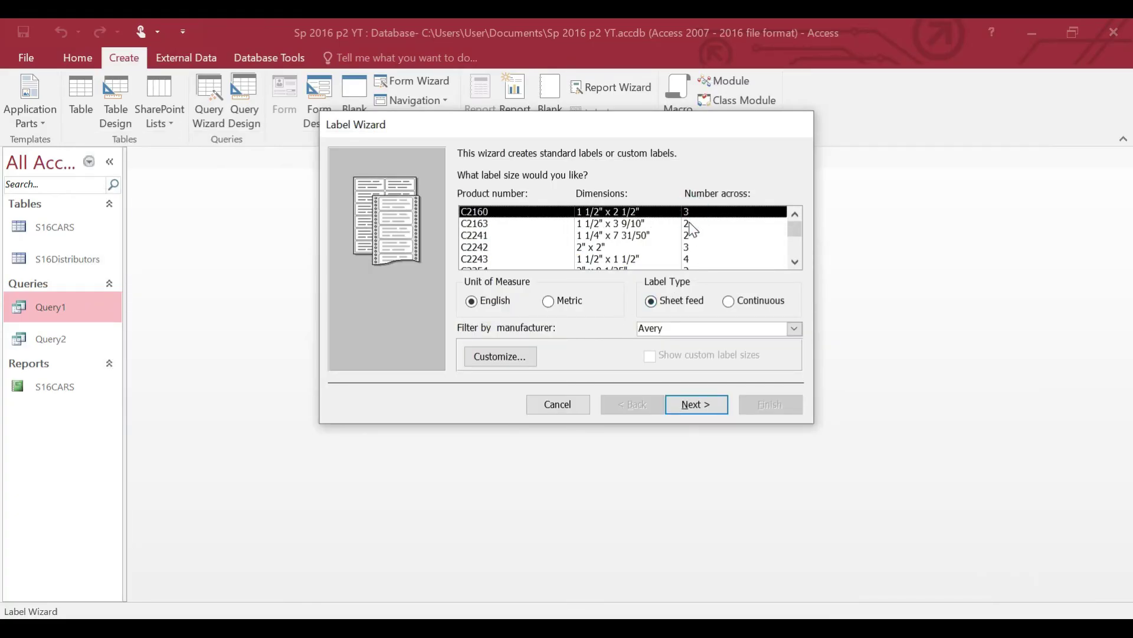
left_click(692, 224)
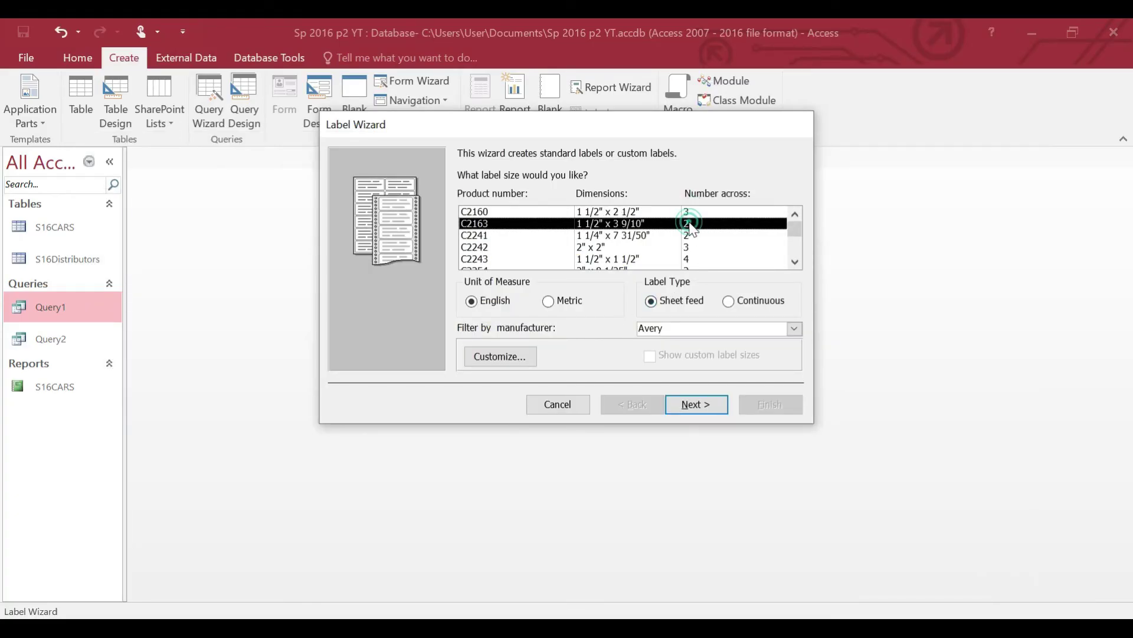
left_click(690, 406)
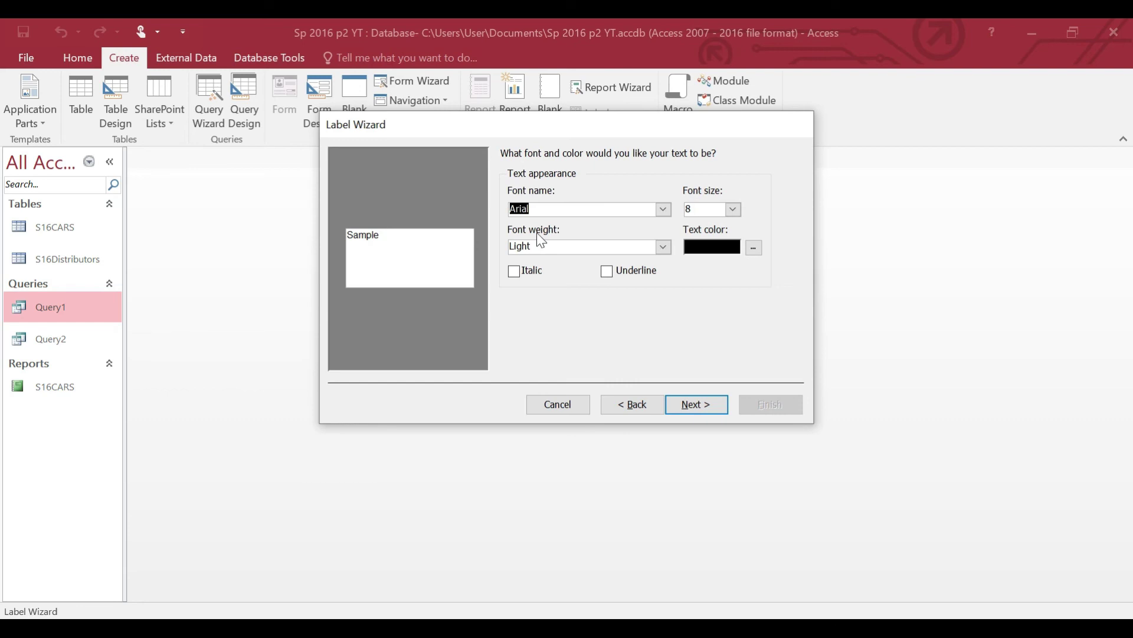
left_click(732, 209)
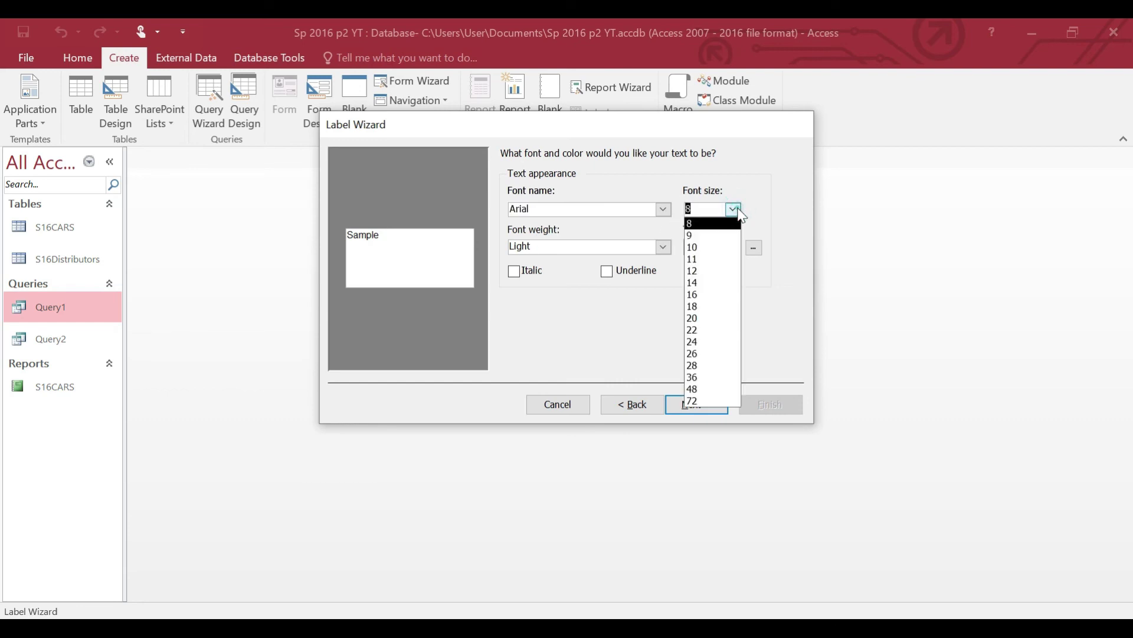
left_click(732, 209)
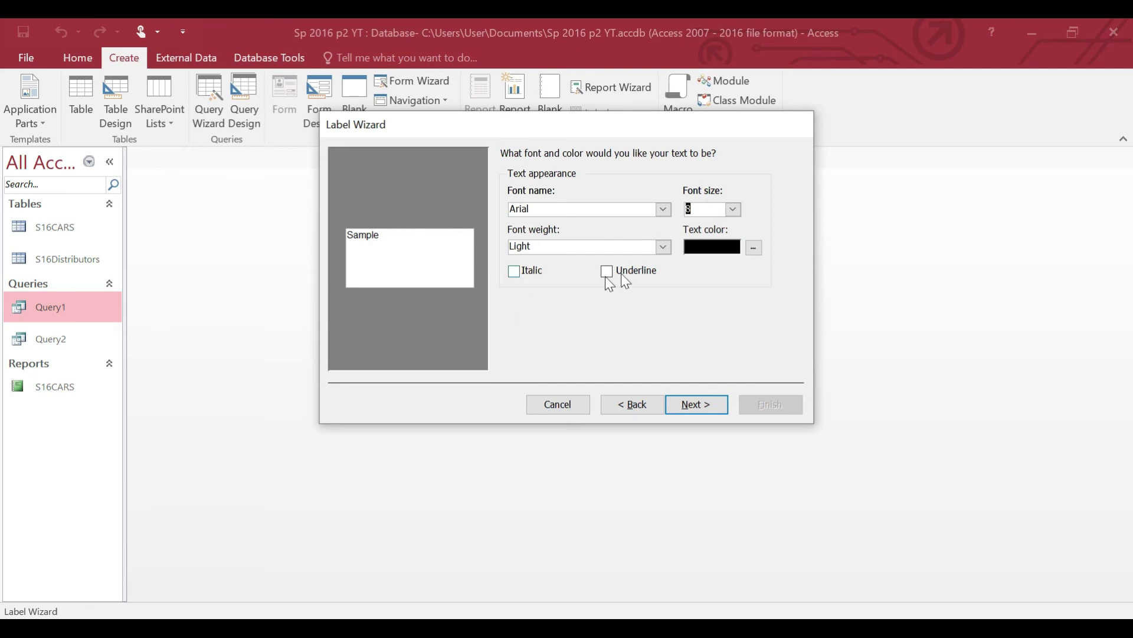
left_click(707, 406)
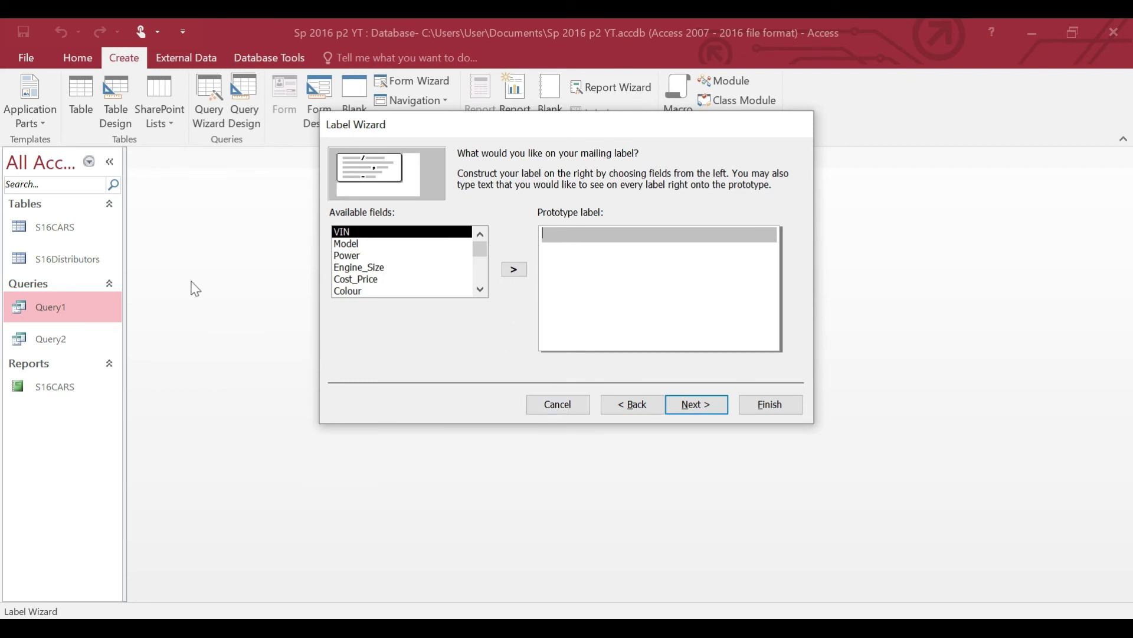
Cancel the Label Wizard started from Query1 without creating any labels
mouse_move(480, 247)
left_mouse_down()
mouse_move(482, 295)
mouse_move(498, 246)
mouse_move(484, 270)
mouse_move(483, 226)
mouse_move(483, 284)
mouse_move(492, 236)
left_mouse_up()
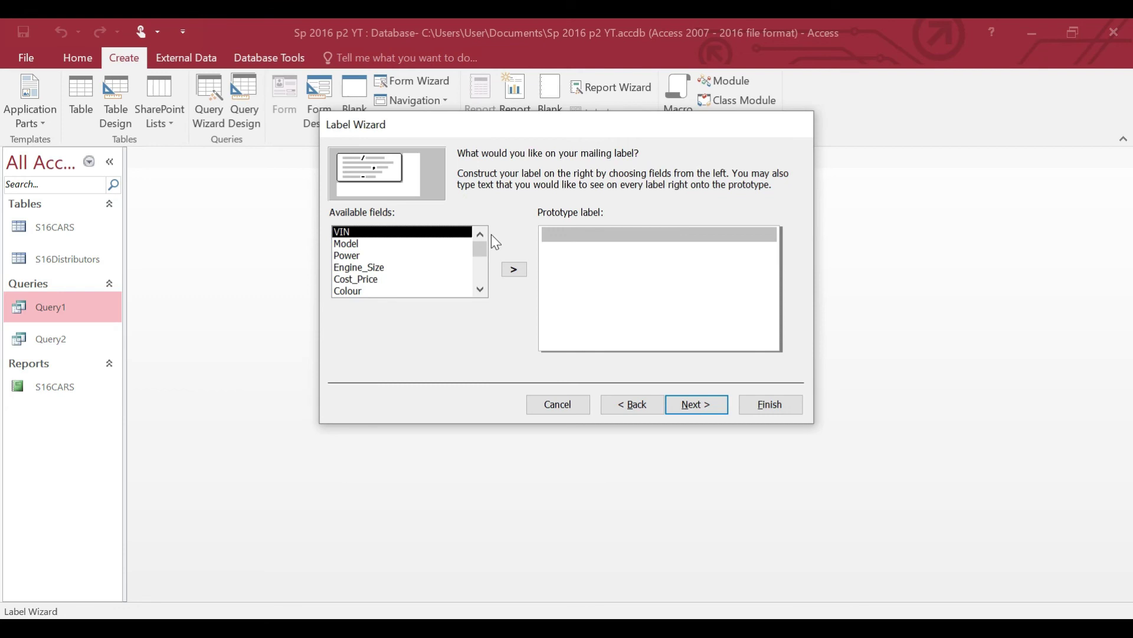
left_click(553, 402)
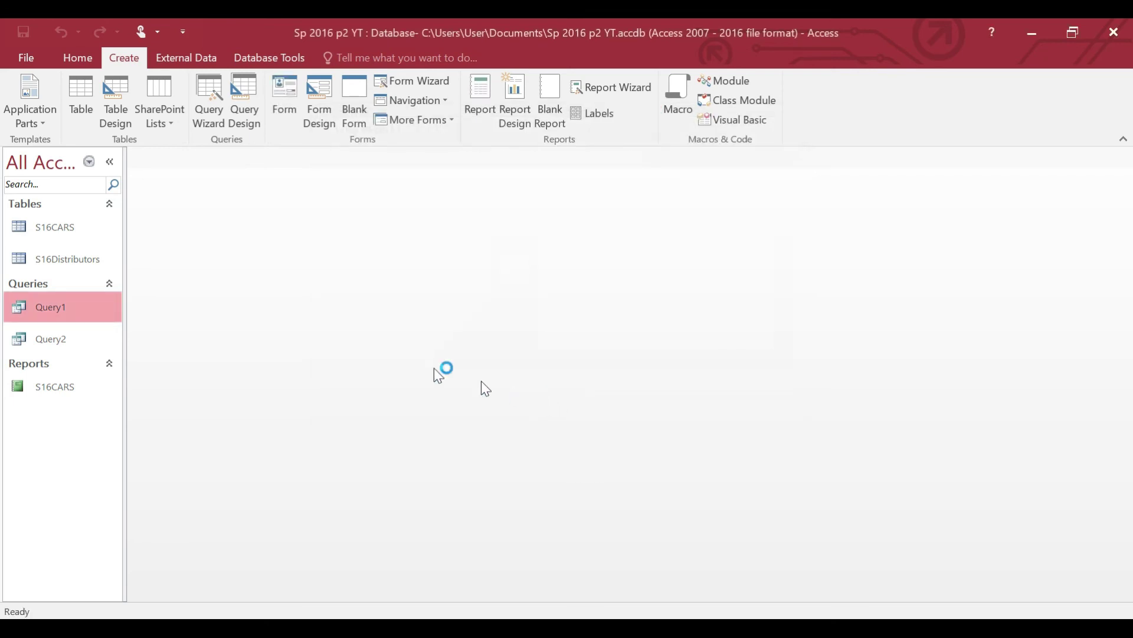
Start a Labels report from Query2, keeping the two-across C2163 size and default font
left_click(67, 342)
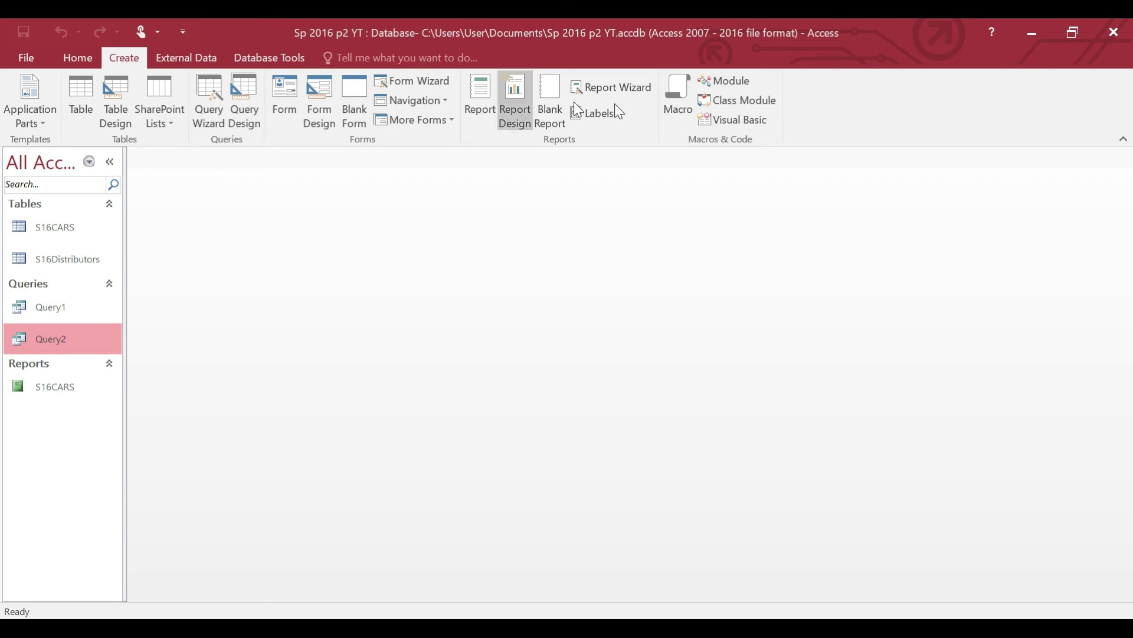
left_click(597, 115)
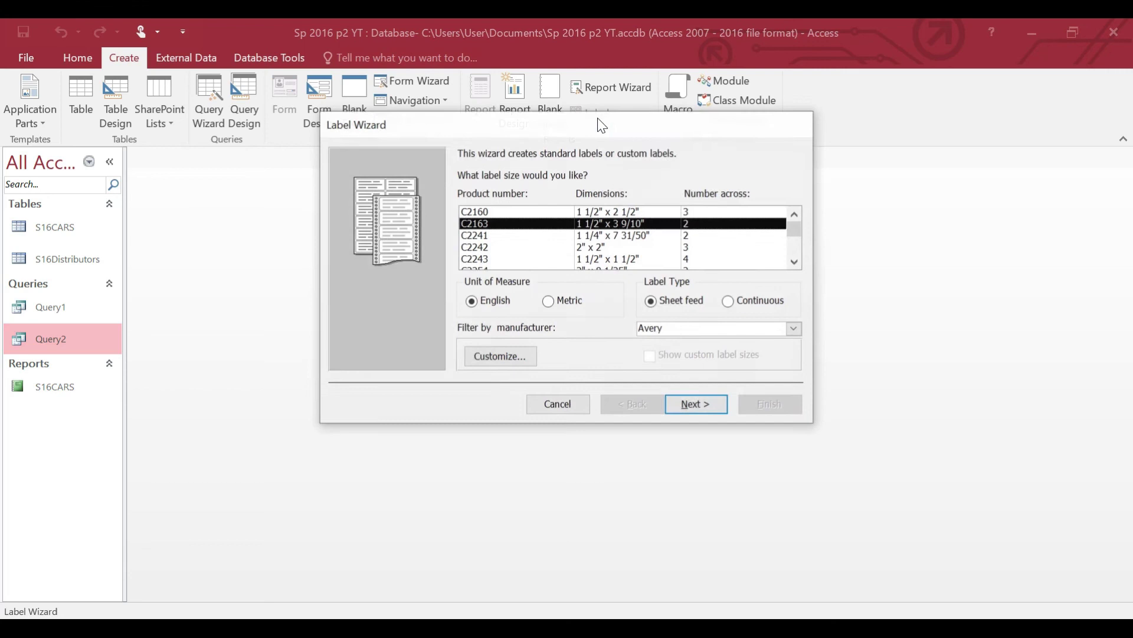
left_click(700, 410)
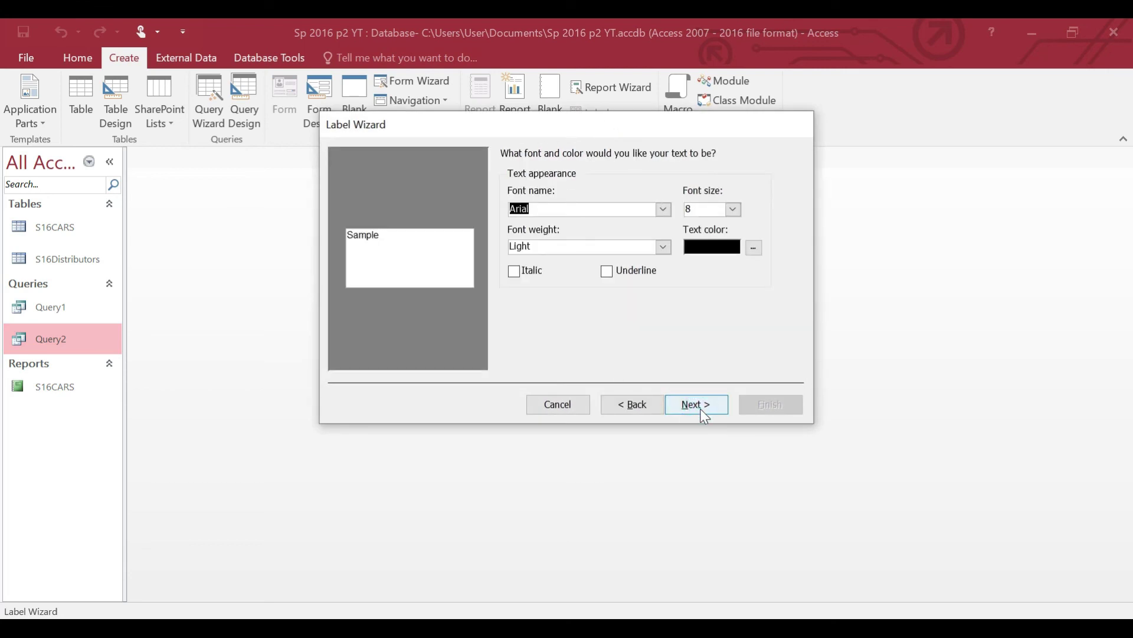
left_click(700, 407)
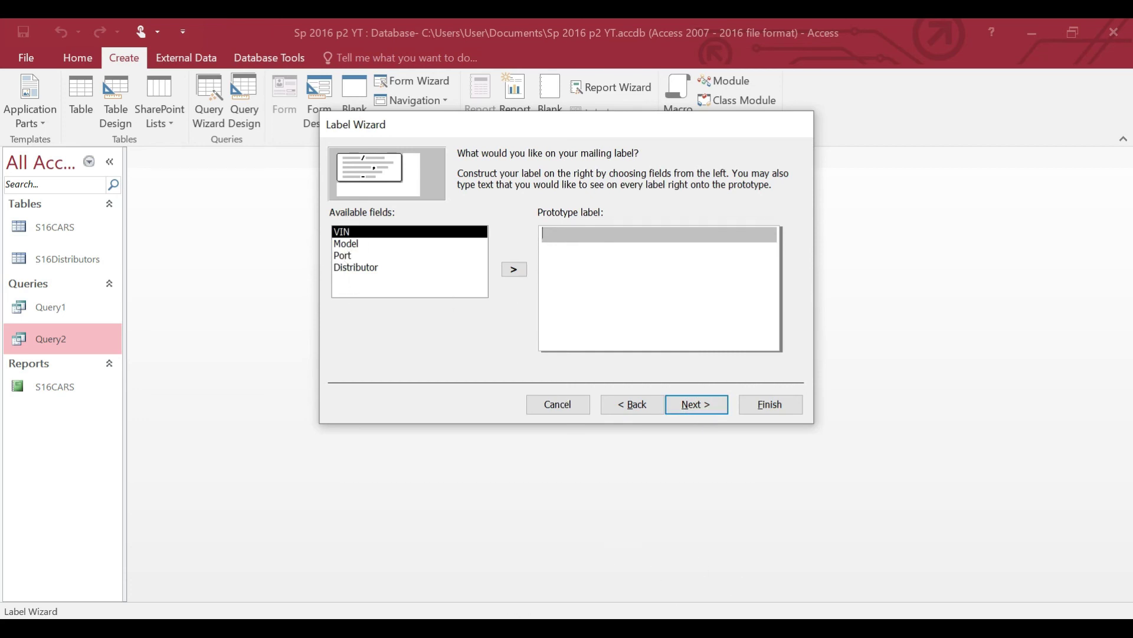
left_click(458, 627)
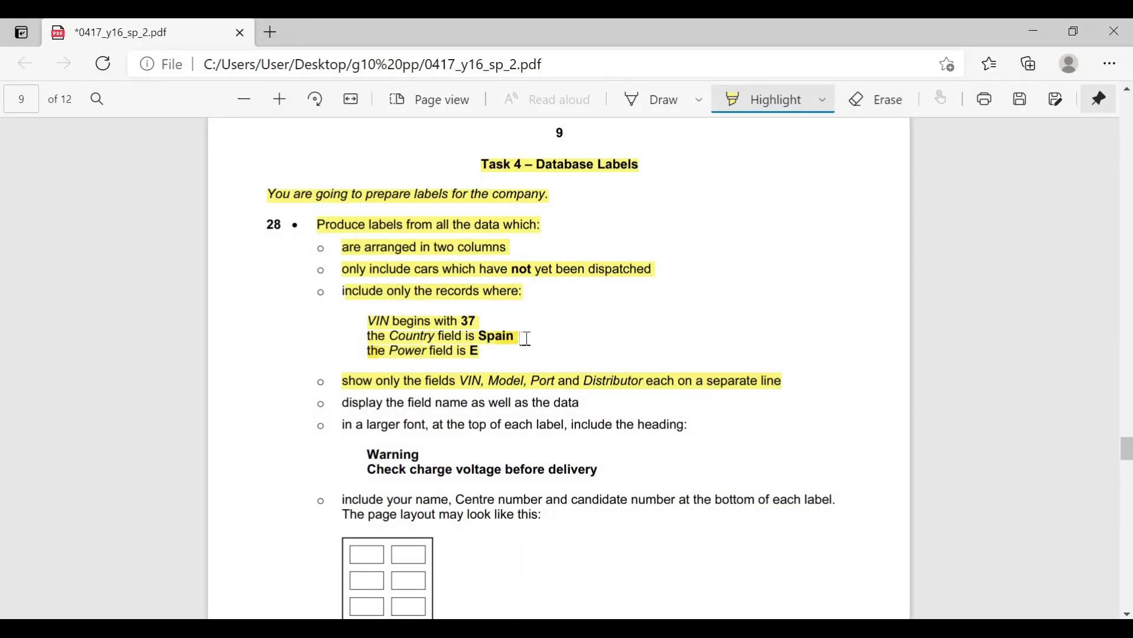
Highlight the 'field names with data' and larger-font heading bullets in the exam PDF
scroll(525, 338, "down", 1)
left_click_drag(347, 323, 590, 326)
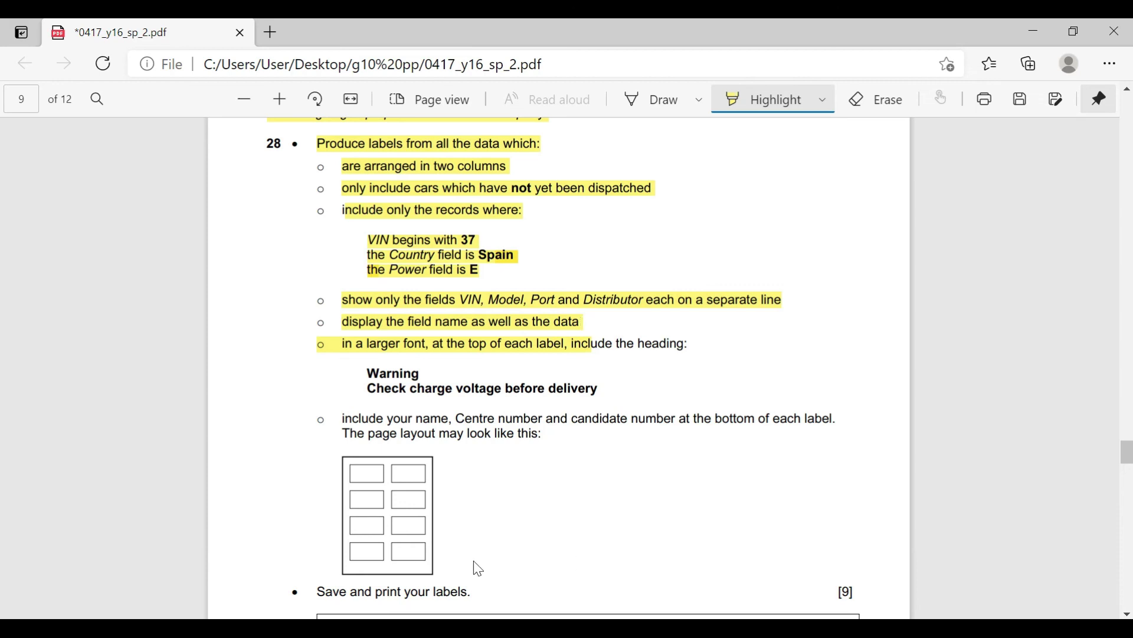
key("alt+Tab")
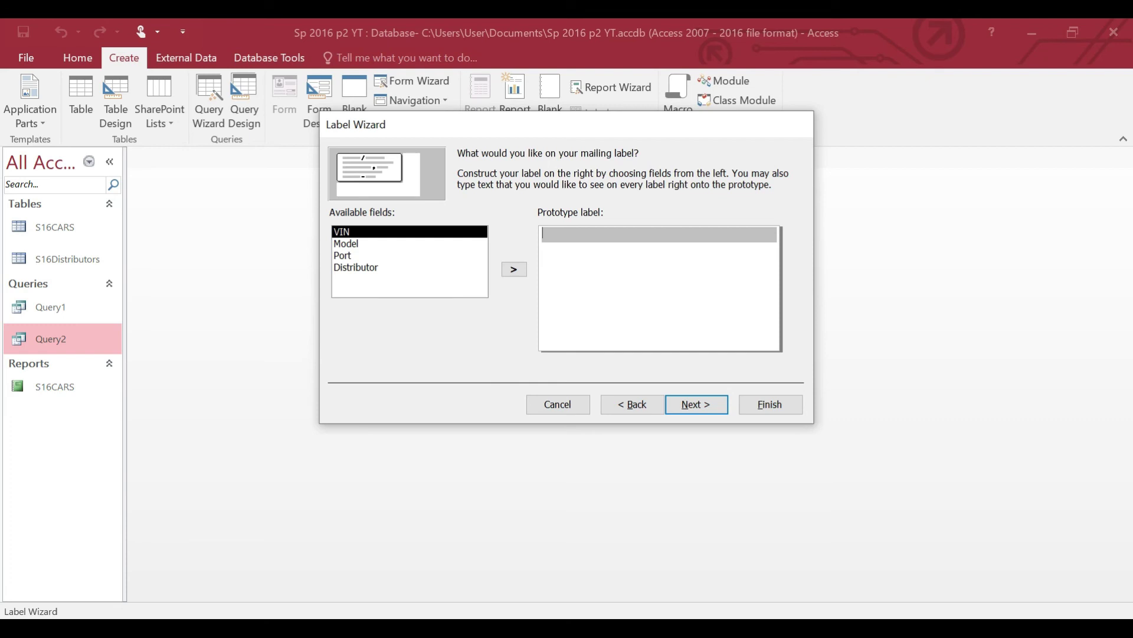
Make the first label line the caption 'VIN :' followed by the VIN field
left_click(518, 273)
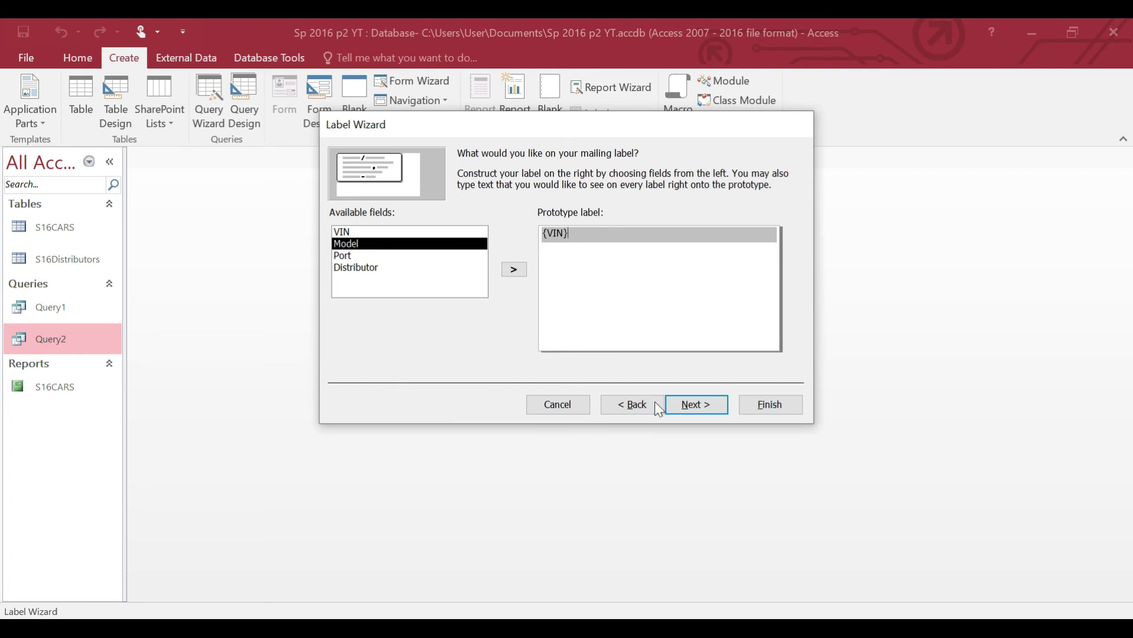
left_click(631, 406)
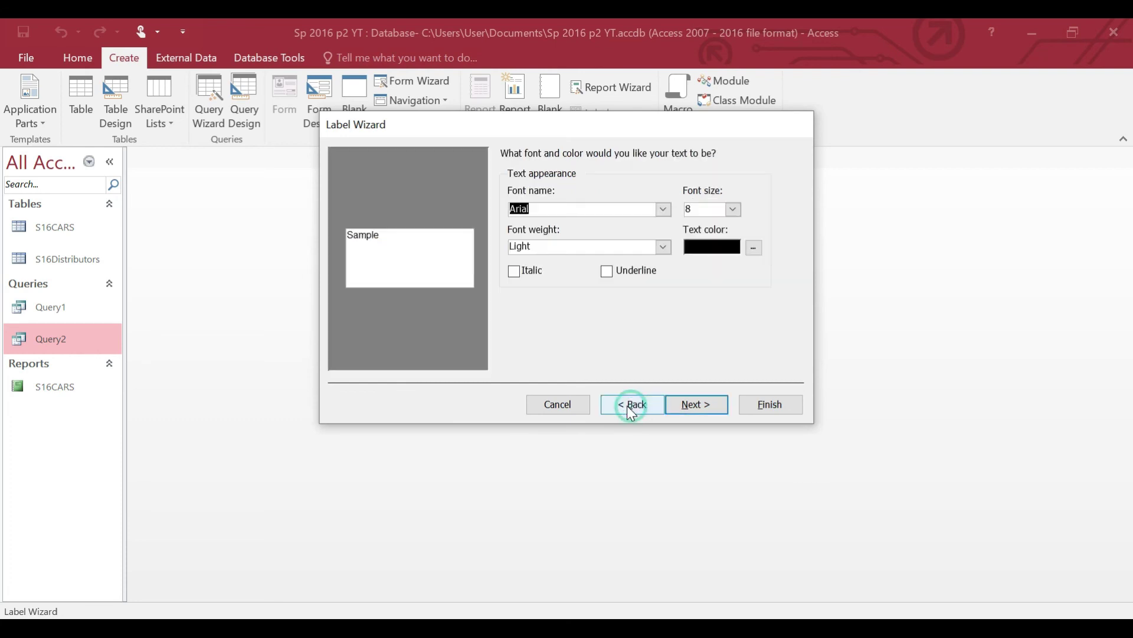
left_click(697, 405)
left_click(577, 231)
key("BackSpace")
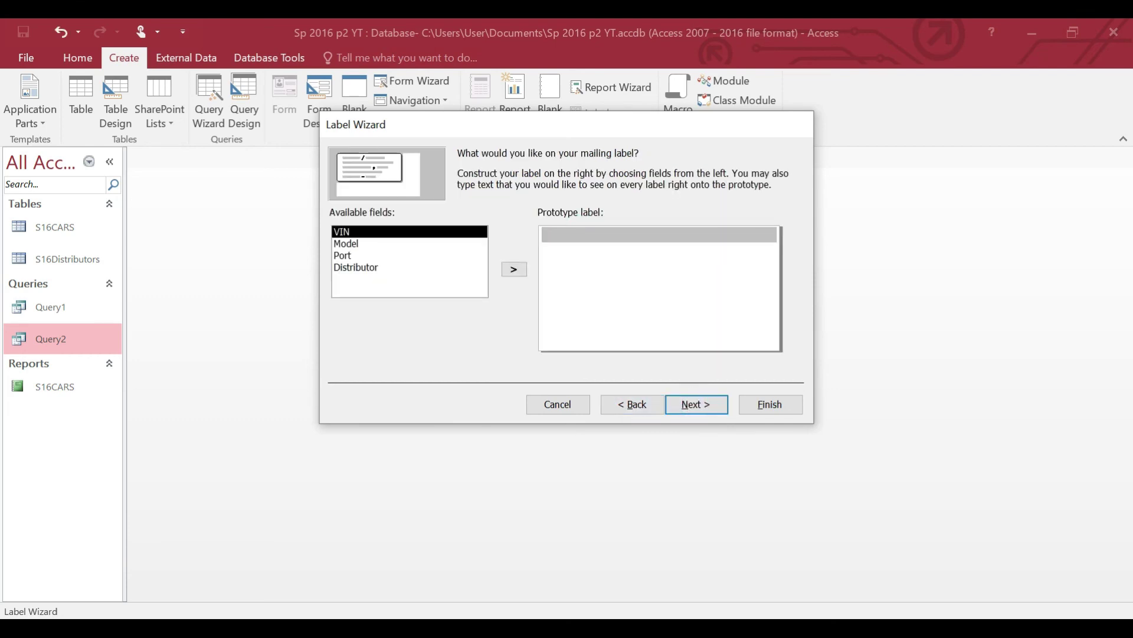
type("VIN :")
left_click(514, 269)
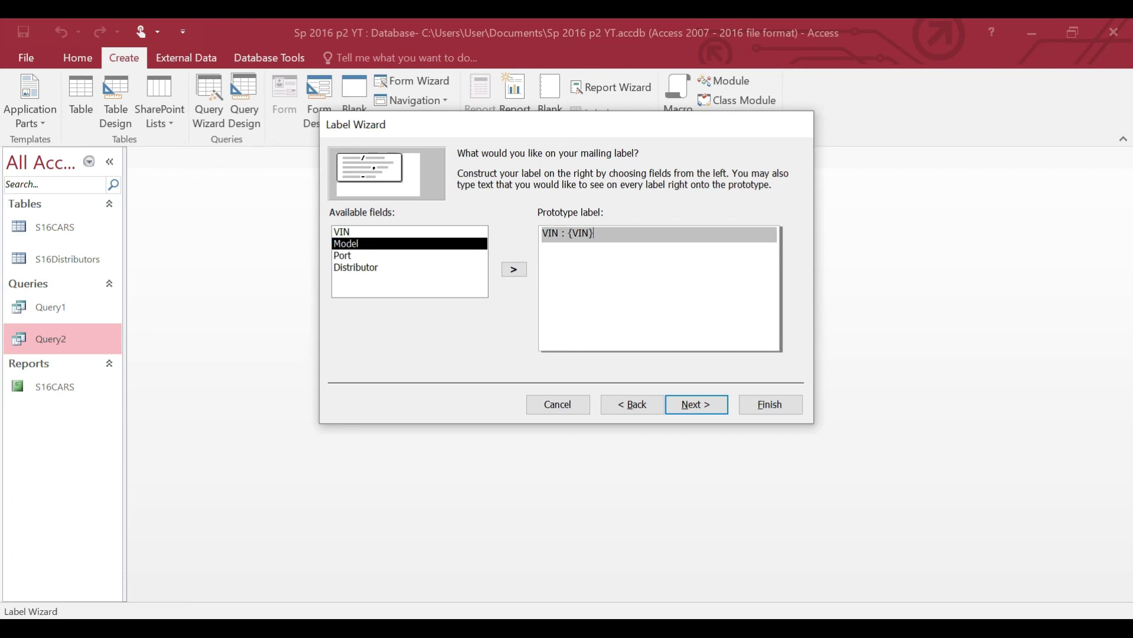
Add Model, Port and Distributor lines below, each caption followed by its field
key("Return")
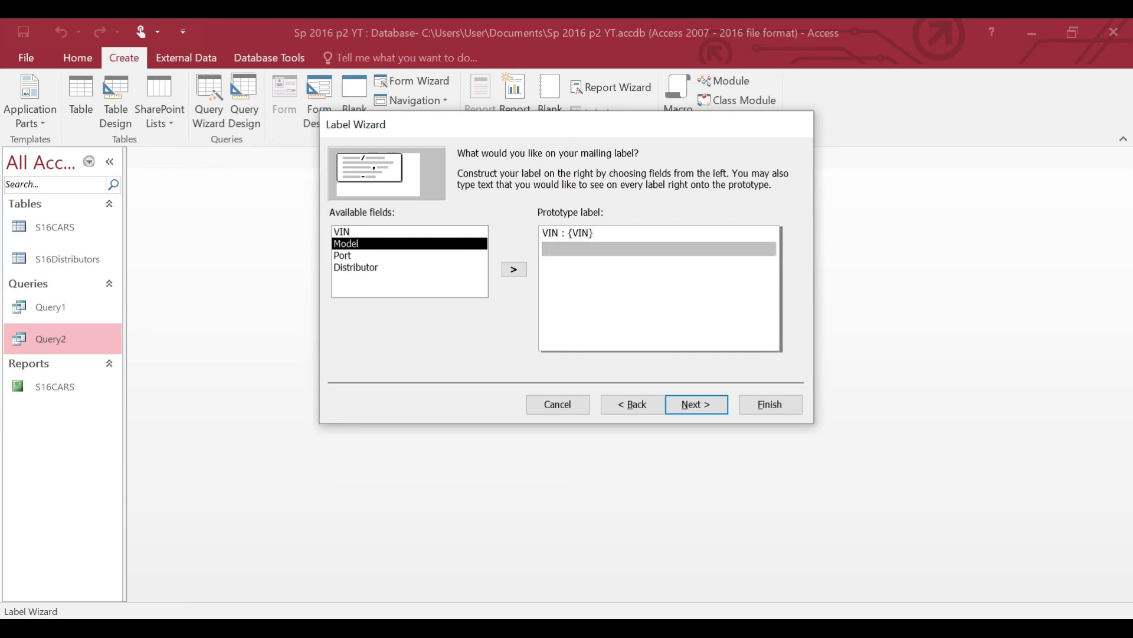
type("Model :")
left_click(515, 270)
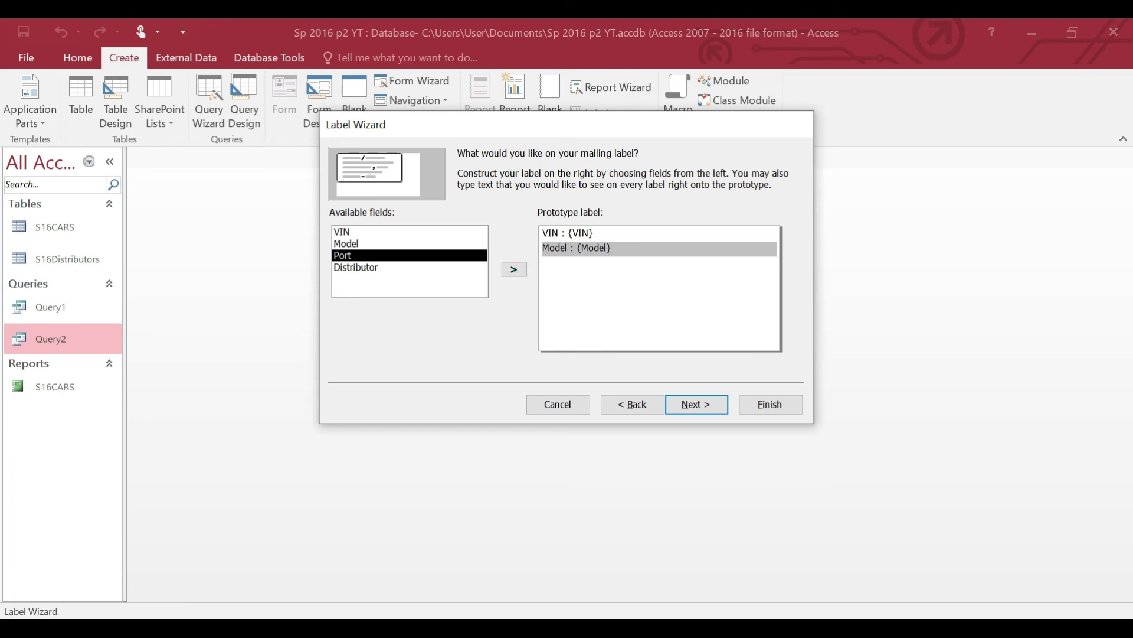
key("Return")
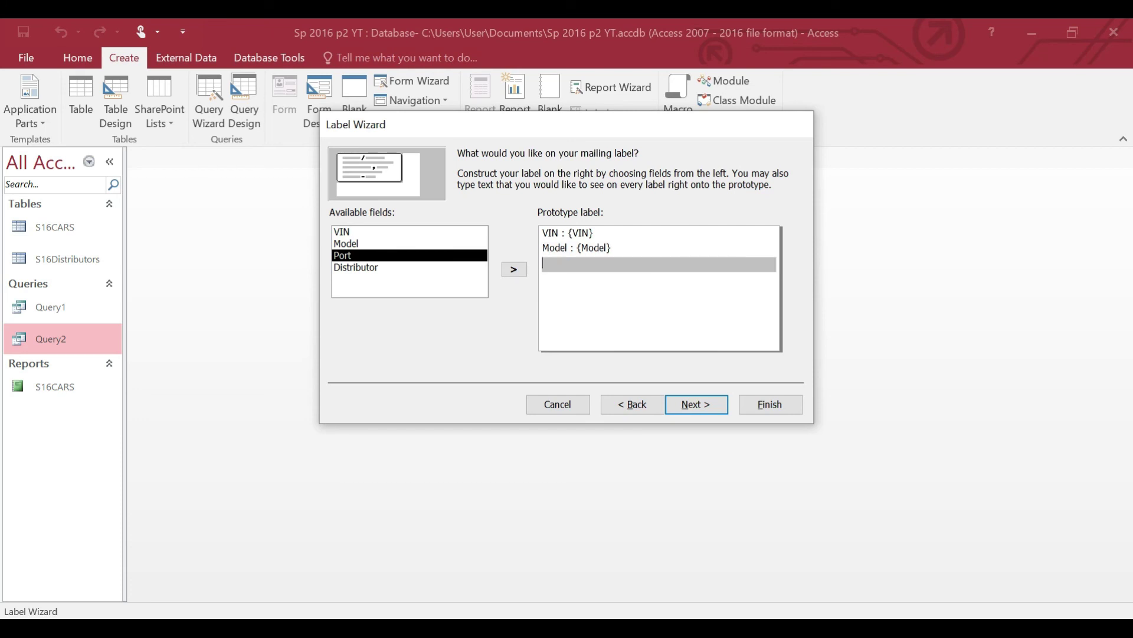
type("Port :")
left_click(511, 270)
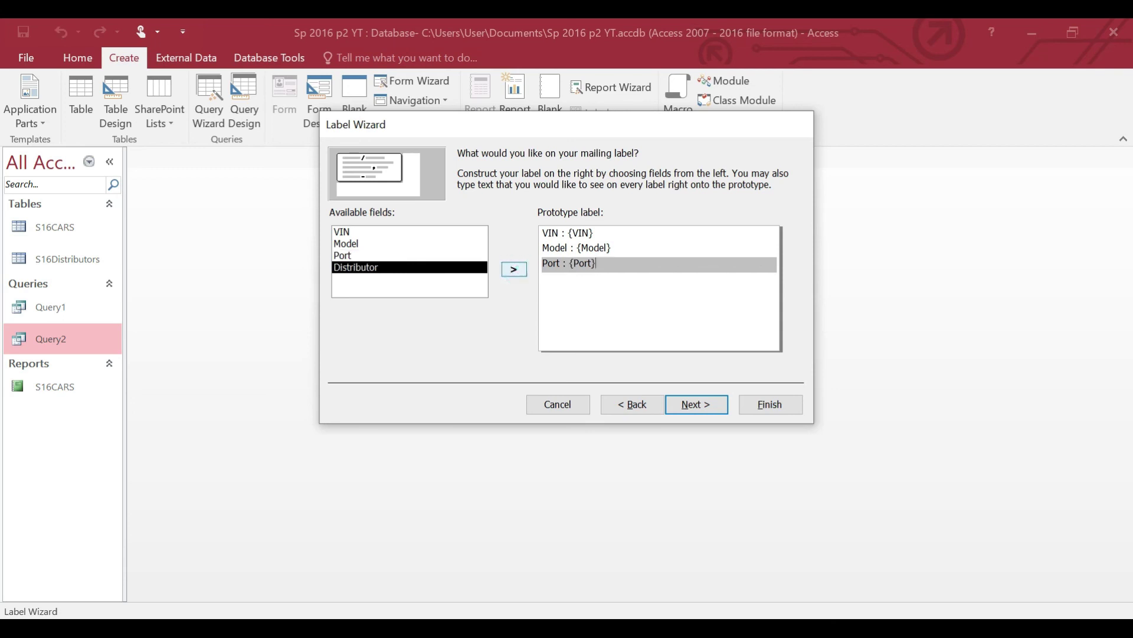
key("Return")
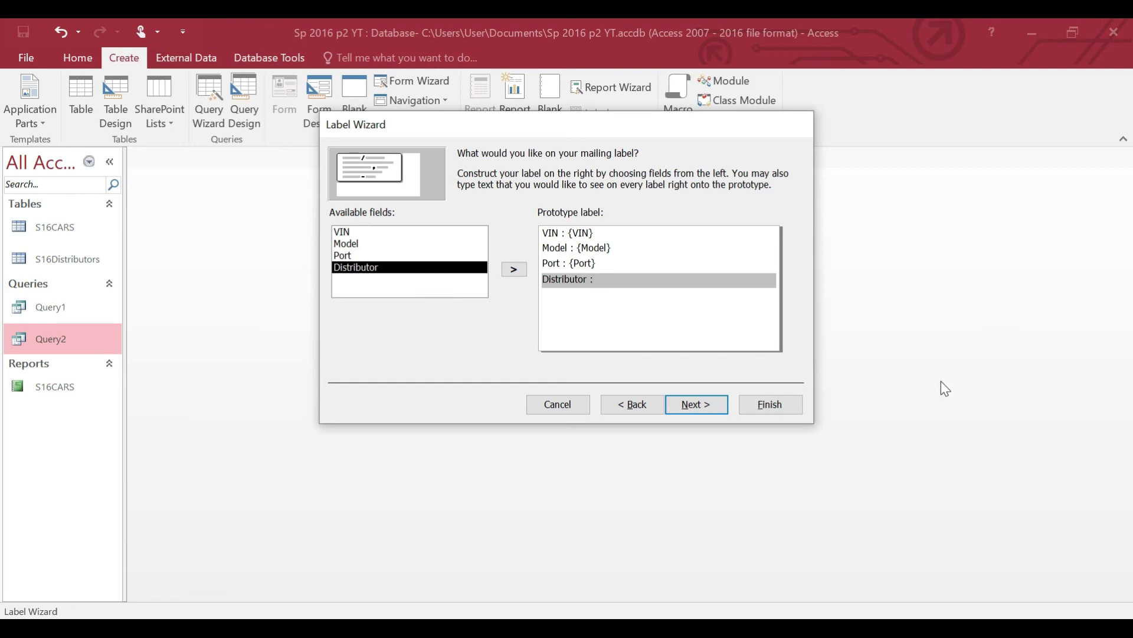
left_click(514, 269)
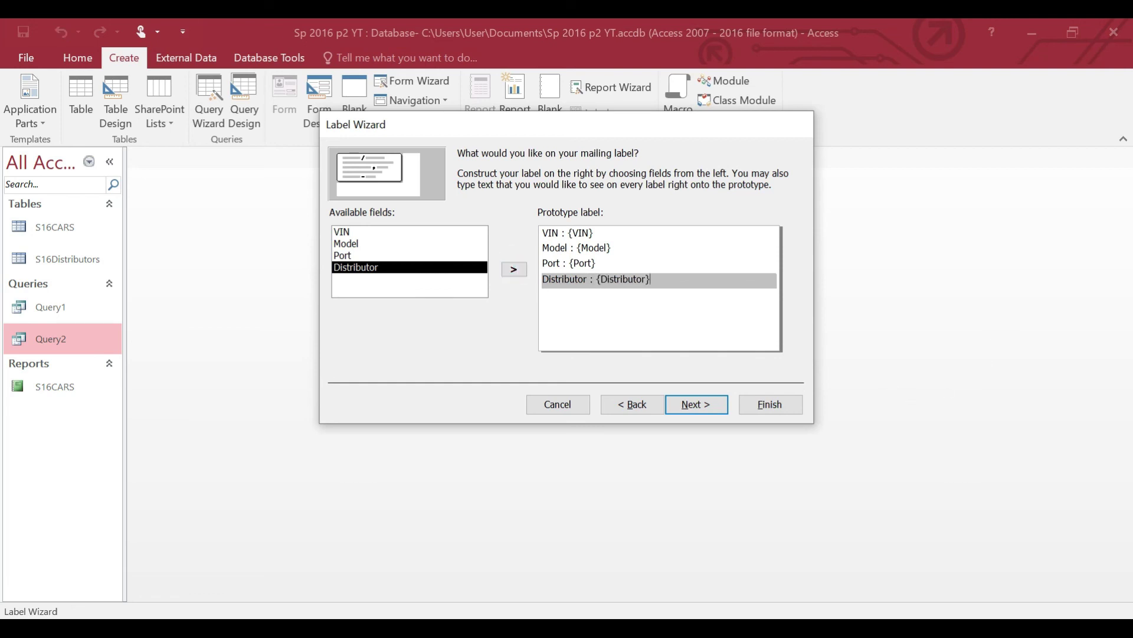
Advance to the wizard's sorting step listing VIN, Model, Port and Distributor
left_click(701, 408)
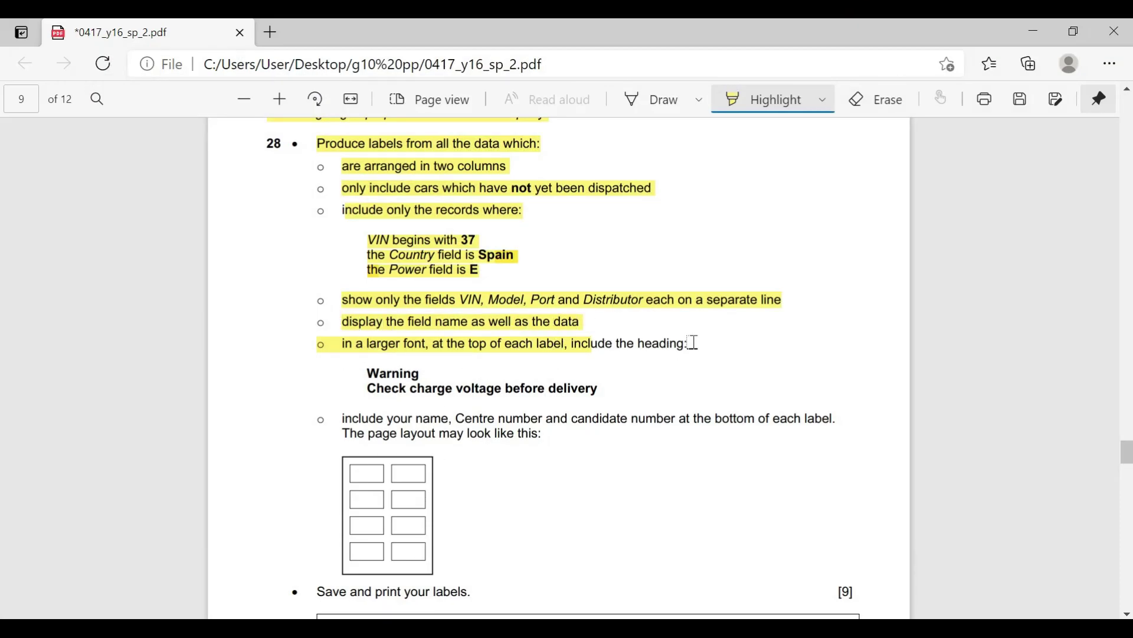
scroll(660, 284, "up", 3)
scroll(658, 278, "down", 1)
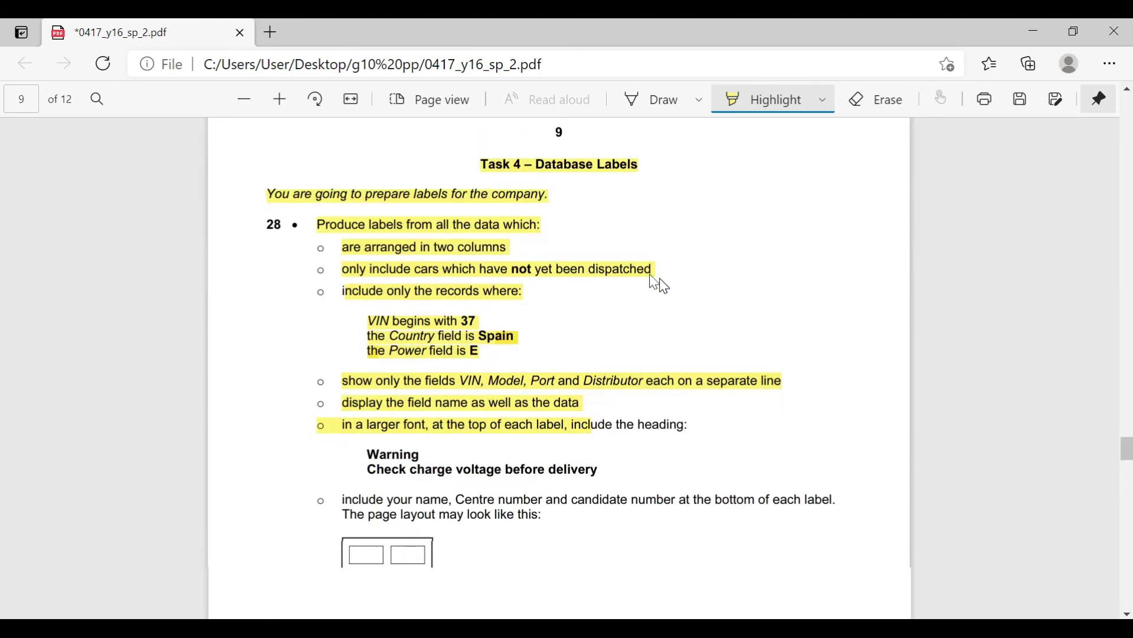
scroll(601, 422, "down", 3)
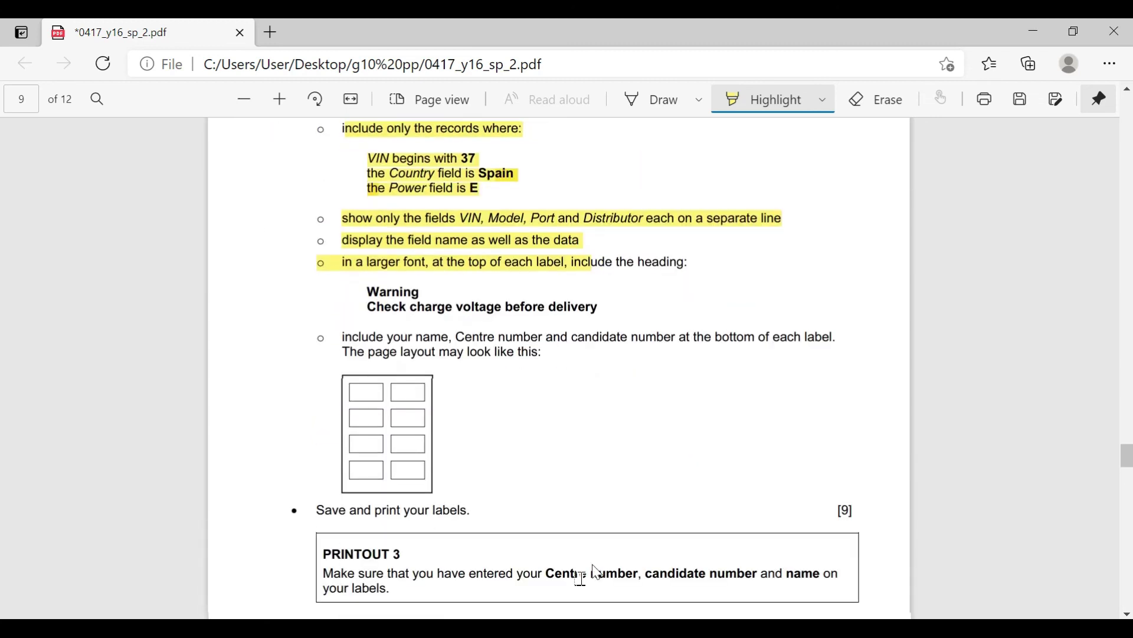
key("alt+Tab")
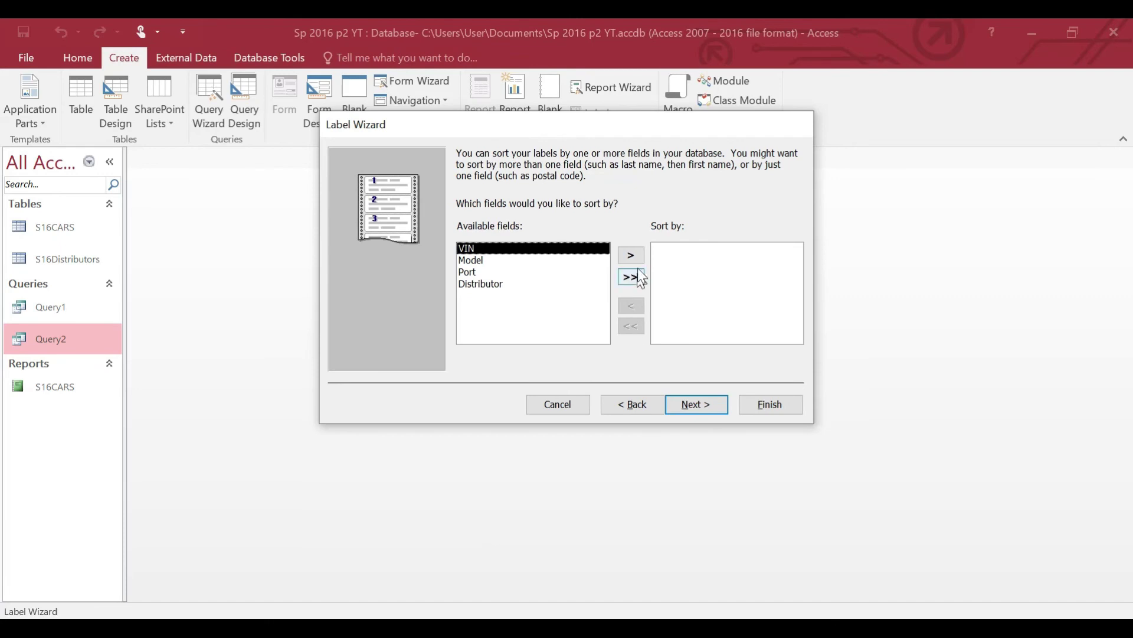
Finish the Labels Query2 report in design mode and shift its four field boxes lower
left_click(707, 407)
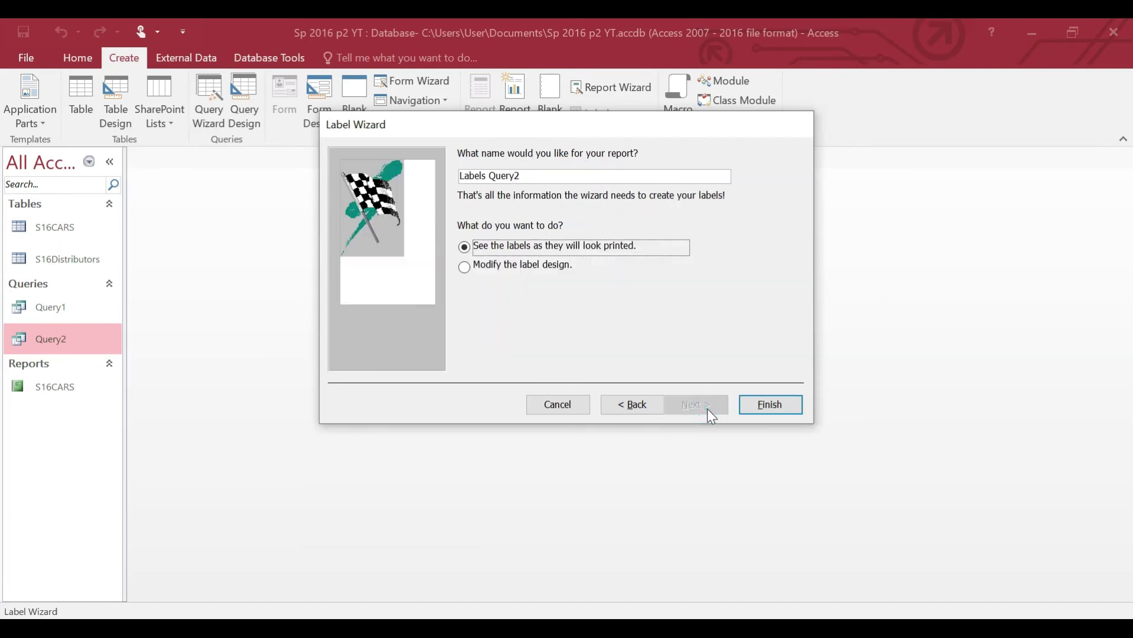
left_click(529, 176)
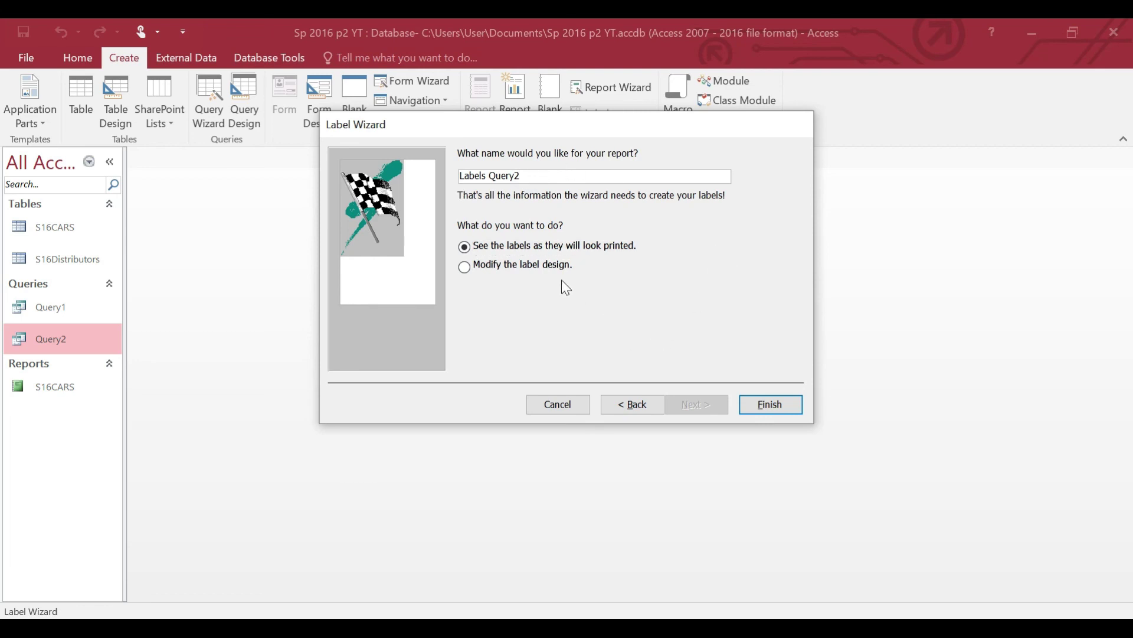
left_click(553, 265)
left_click(771, 405)
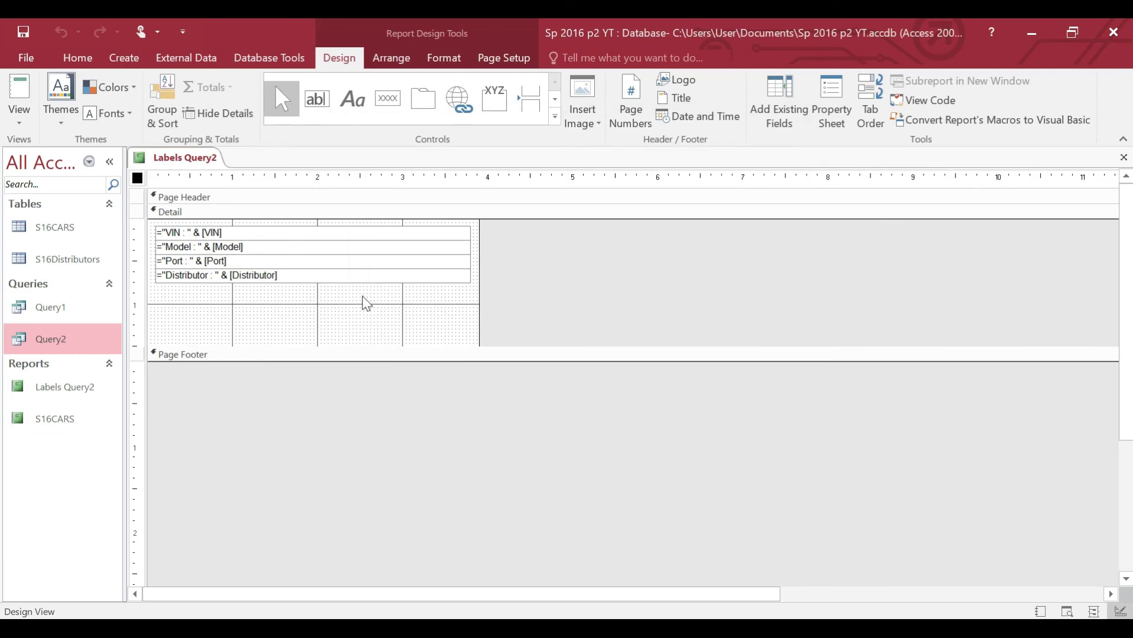
key("ctrl+a")
left_click_drag(379, 229, 379, 250)
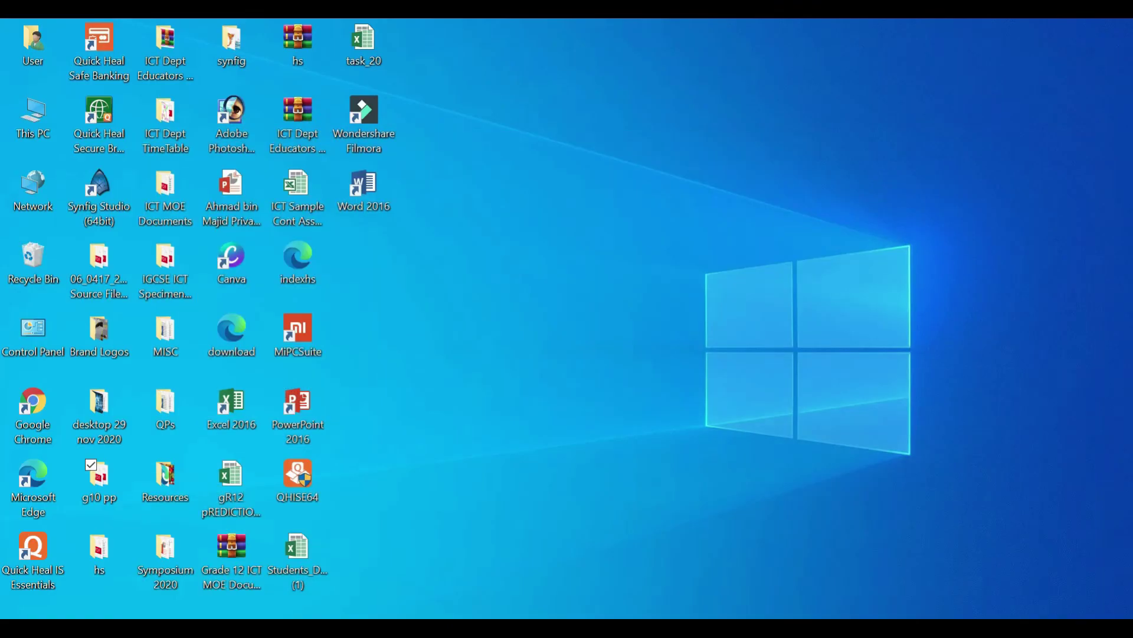
Highlight the full larger-font heading requirement line in the exam PDF
key("alt+Tab")
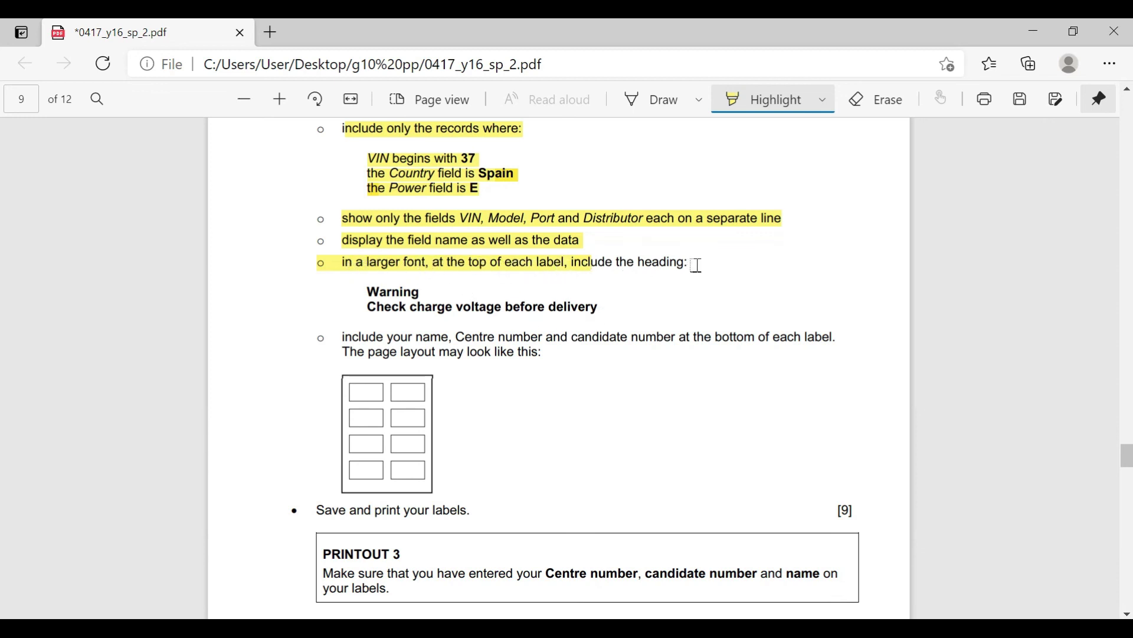
left_click_drag(698, 265, 592, 264)
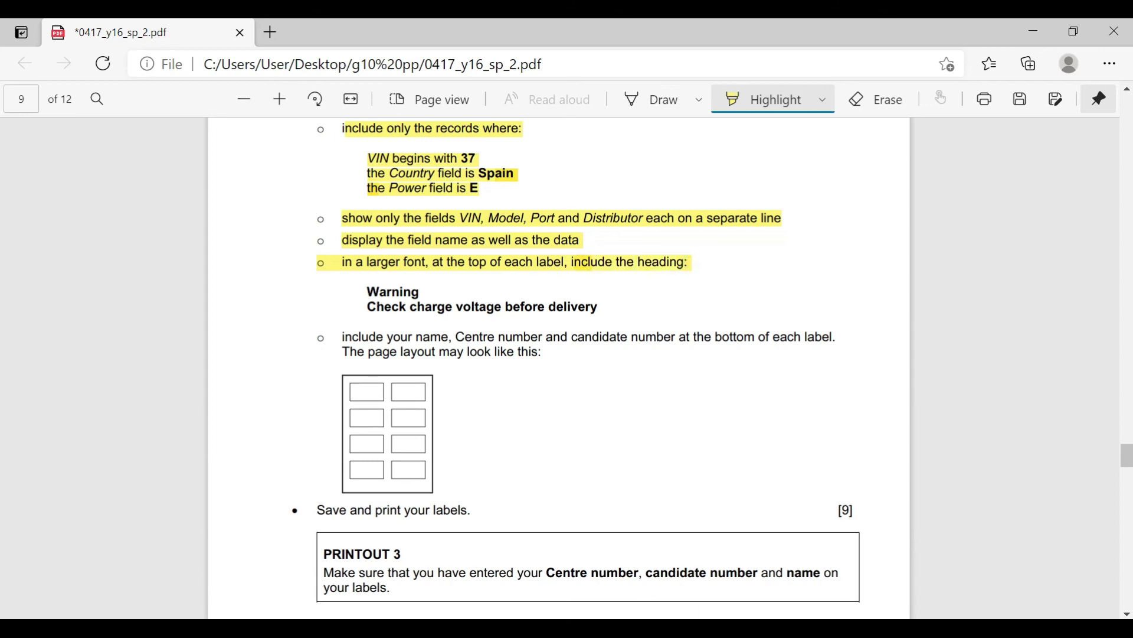
key("alt+Tab")
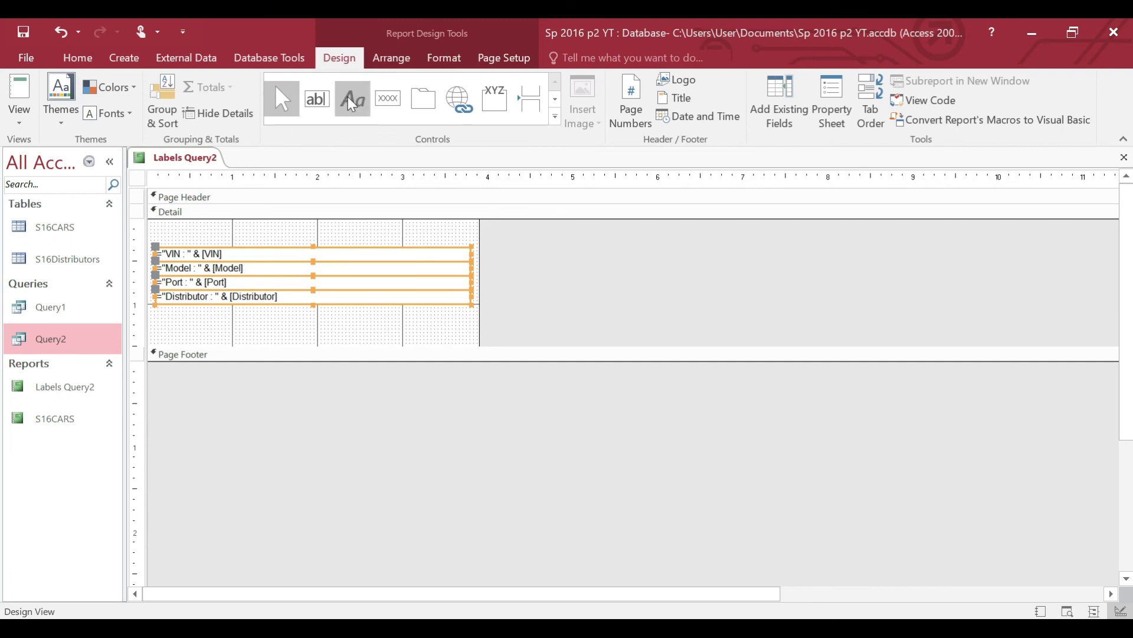
Add a 'Warning' label at the top of Detail and shift the field controls down
left_click(352, 101)
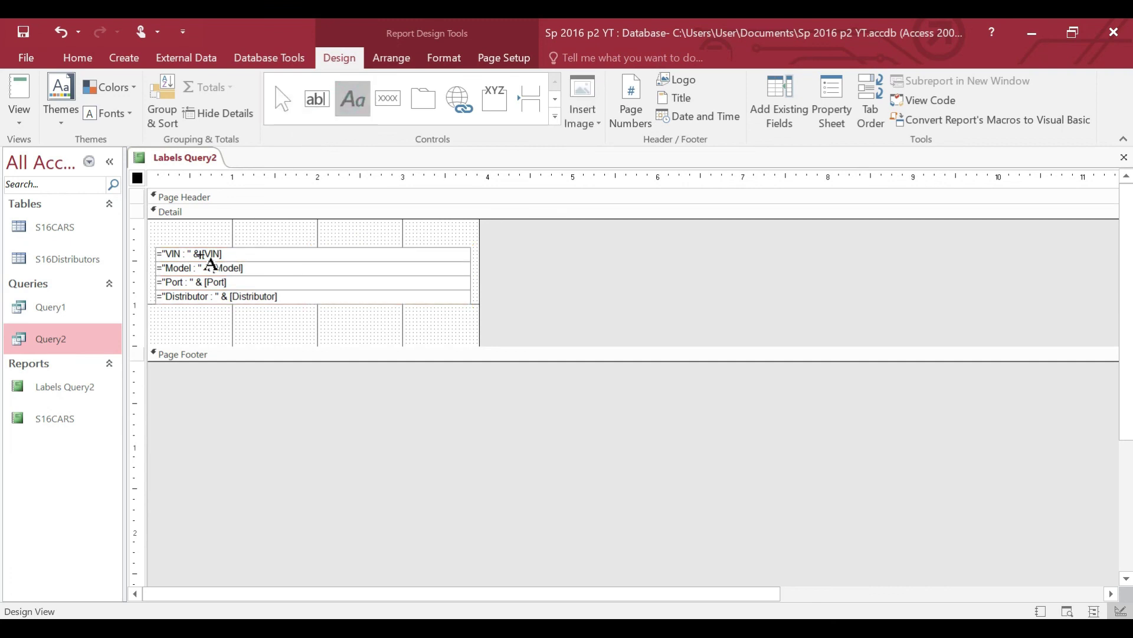
left_click(159, 224)
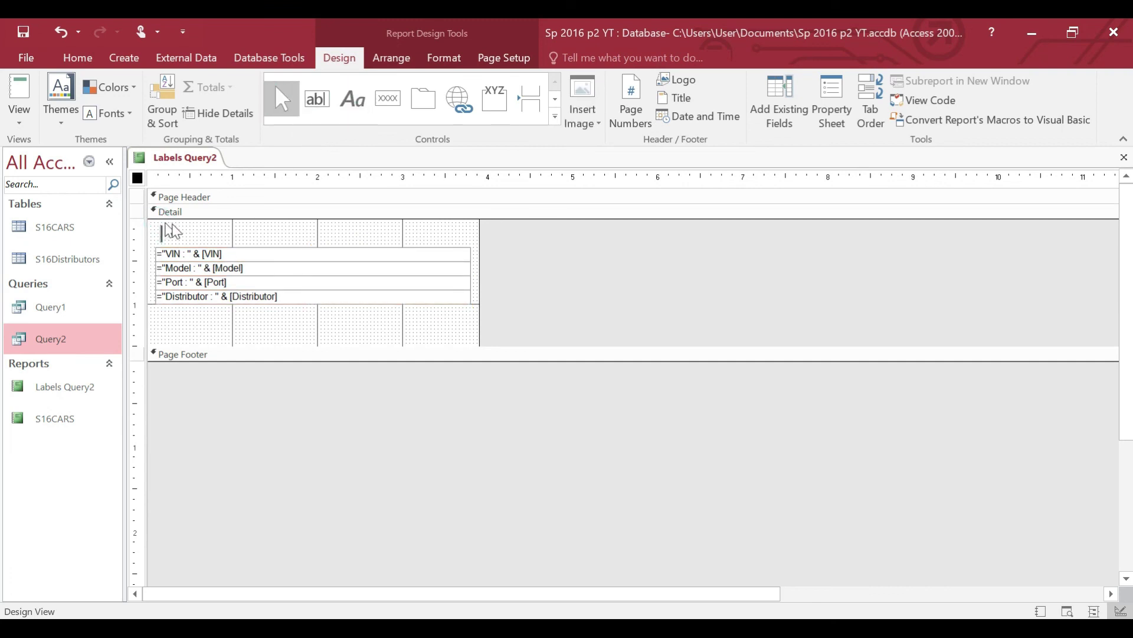
type("Warning")
left_click(282, 253)
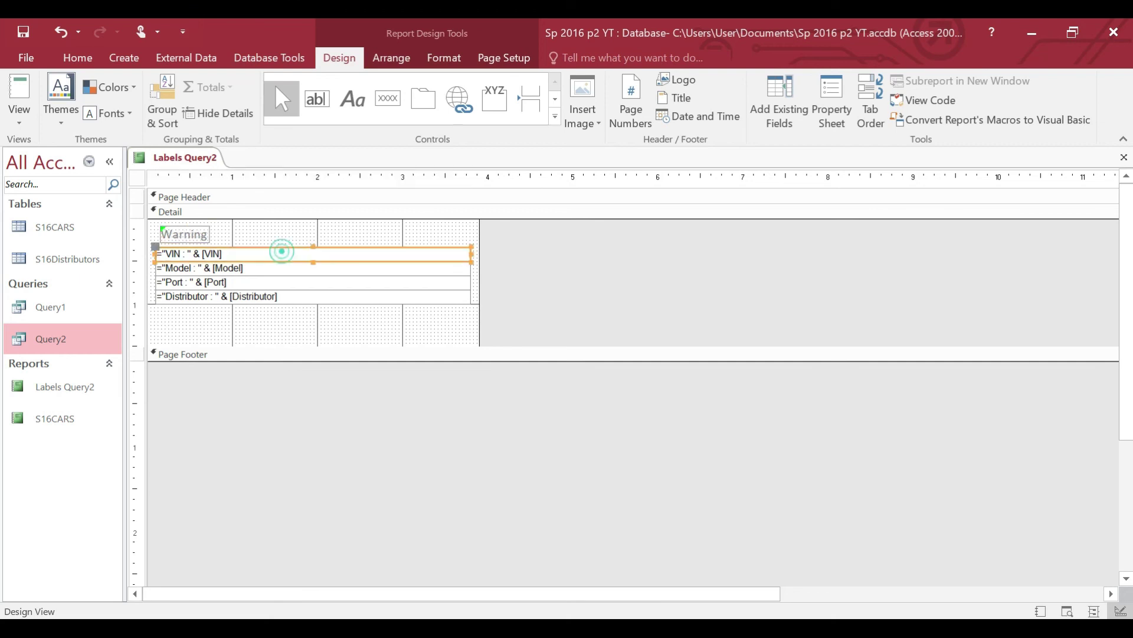
key("ctrl+a")
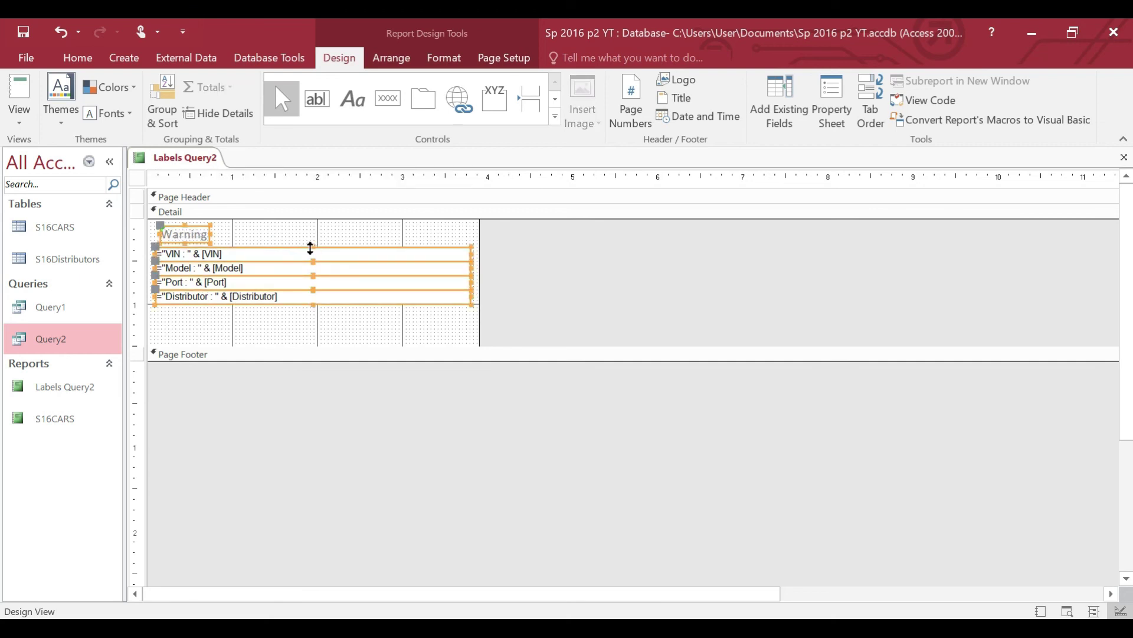
left_click_drag(328, 254, 325, 281)
left_click_drag(212, 267, 198, 230)
Dismiss the error flag on the Warning label, then widen it and make it taller
left_click(242, 248)
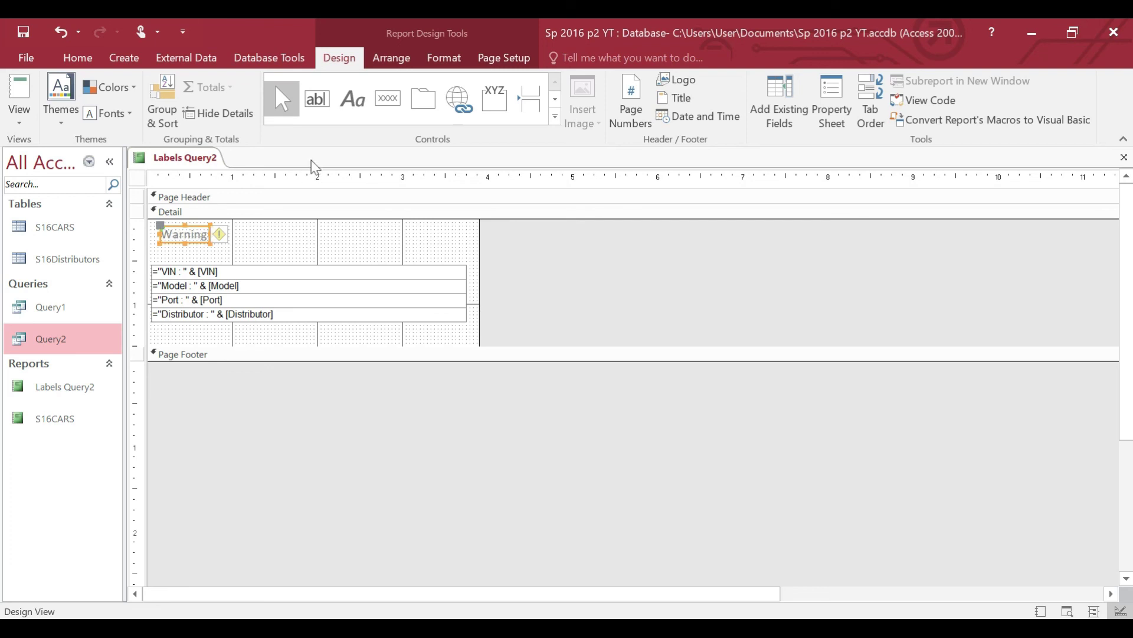
left_click(227, 236)
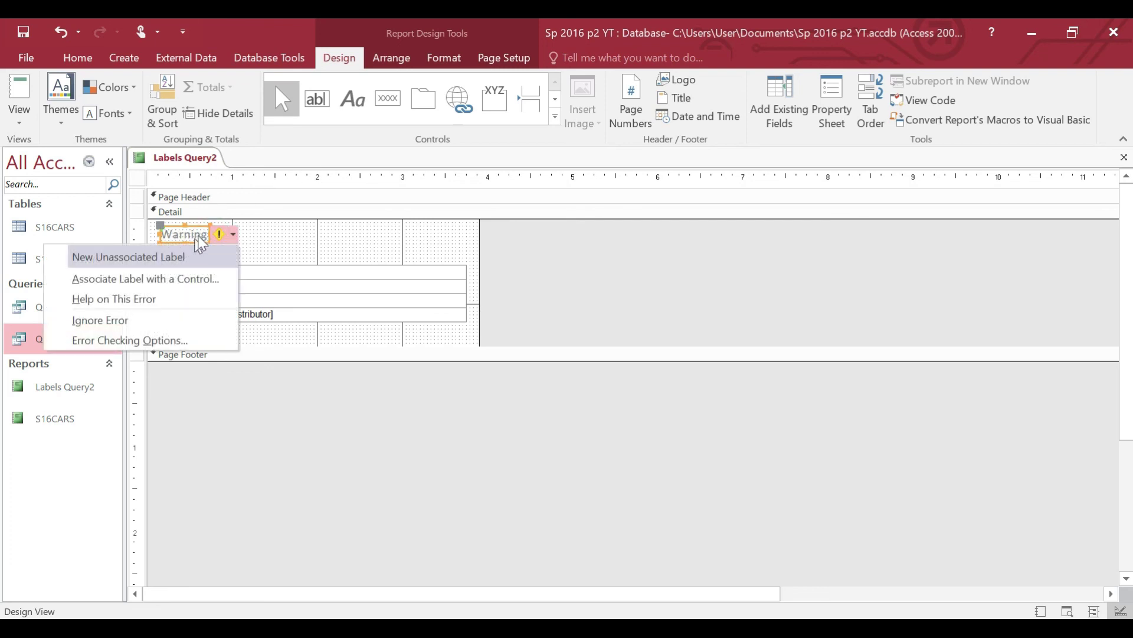
left_click(292, 225)
left_click(200, 231)
left_click_drag(227, 235, 310, 235)
left_click(212, 237)
key("Return")
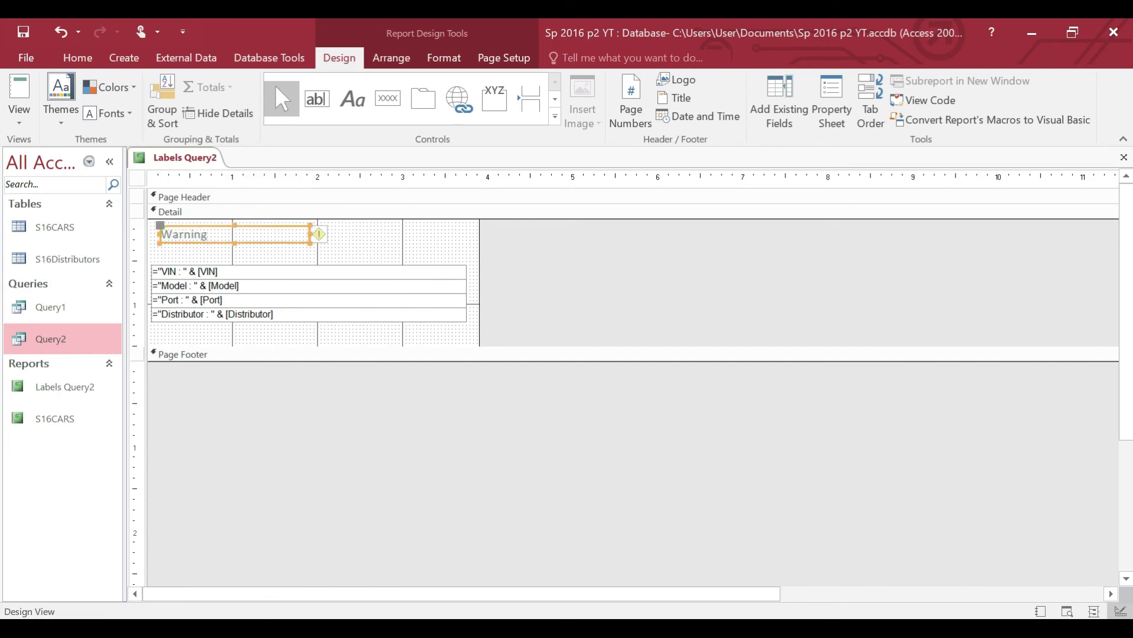
left_click_drag(235, 244, 235, 266)
Correct the Warning label's text and reduce its height
left_click(210, 235)
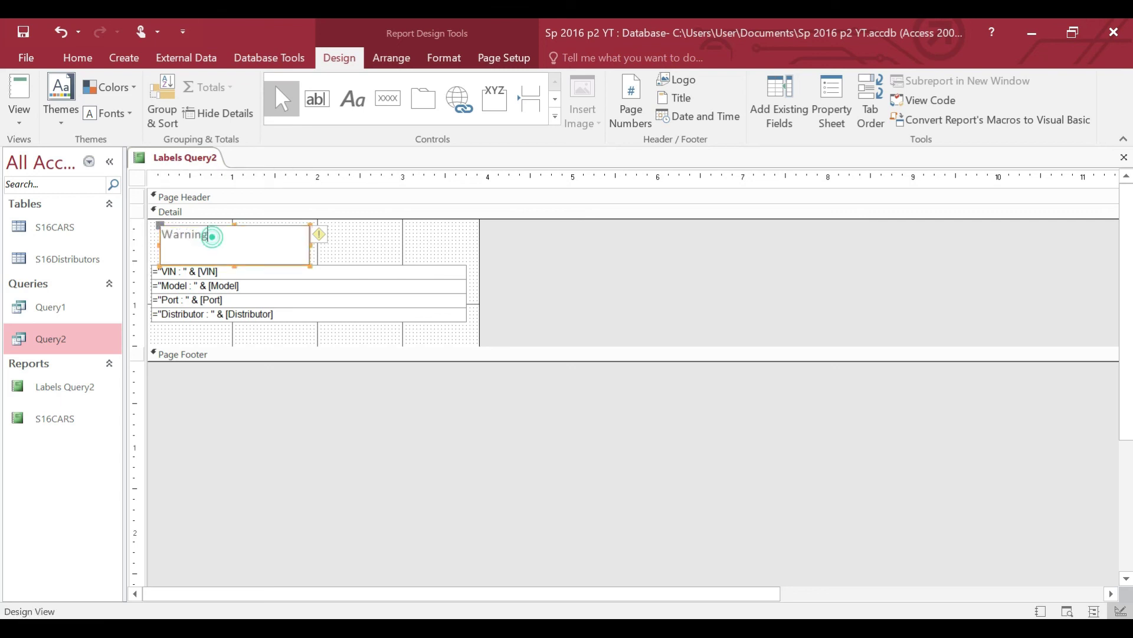
left_click(308, 256)
left_click(308, 255)
type("was")
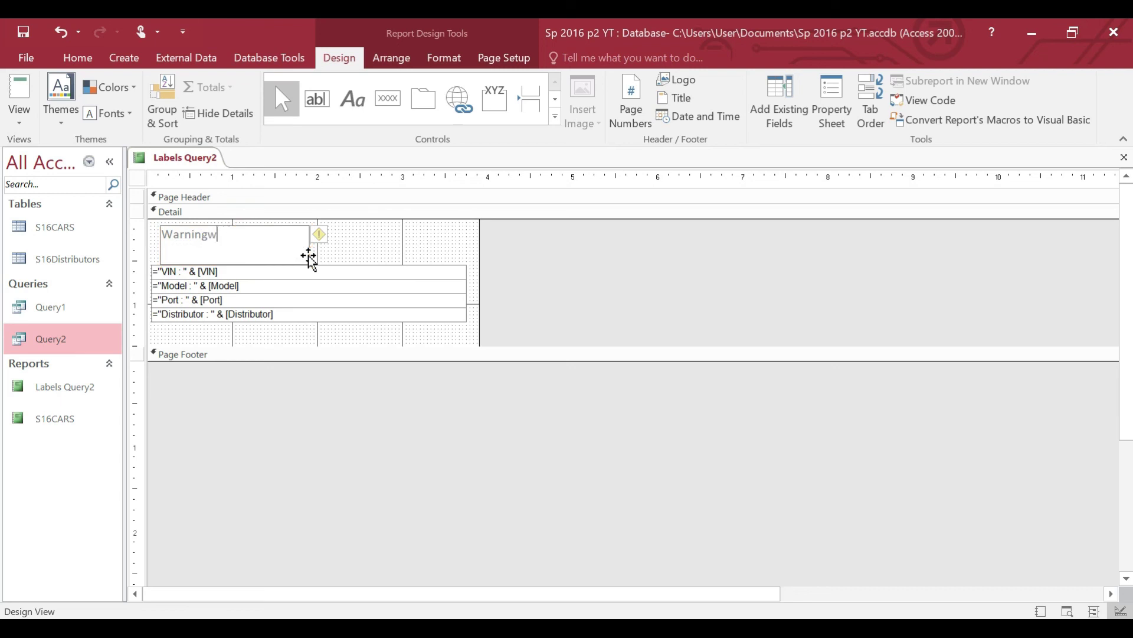
left_click(353, 252)
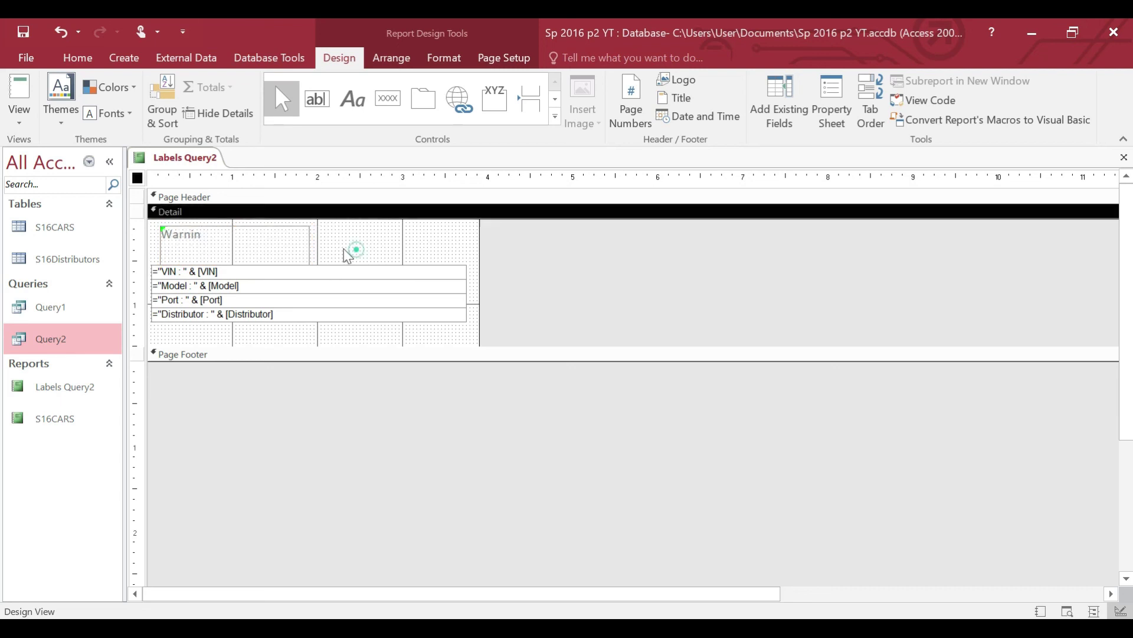
left_click(207, 234)
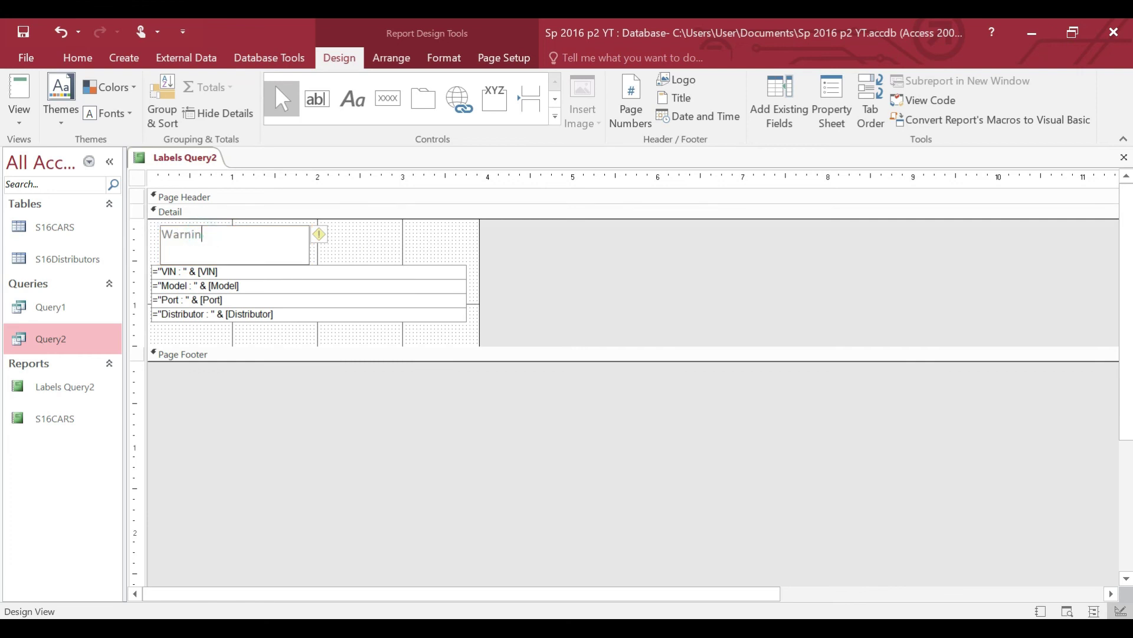
type("g")
left_click(361, 253)
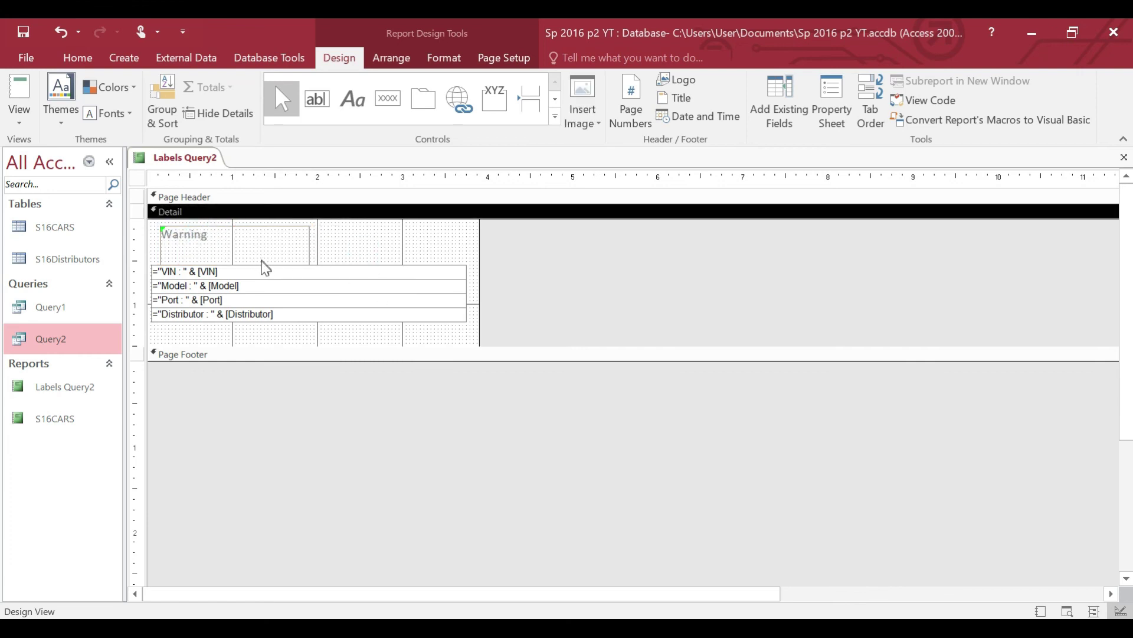
left_click(261, 261)
left_click_drag(245, 252, 245, 244)
Add a label reading 'Check charge voltage before delivery' beneath Warning, checking wording in the exam paper
left_click(354, 101)
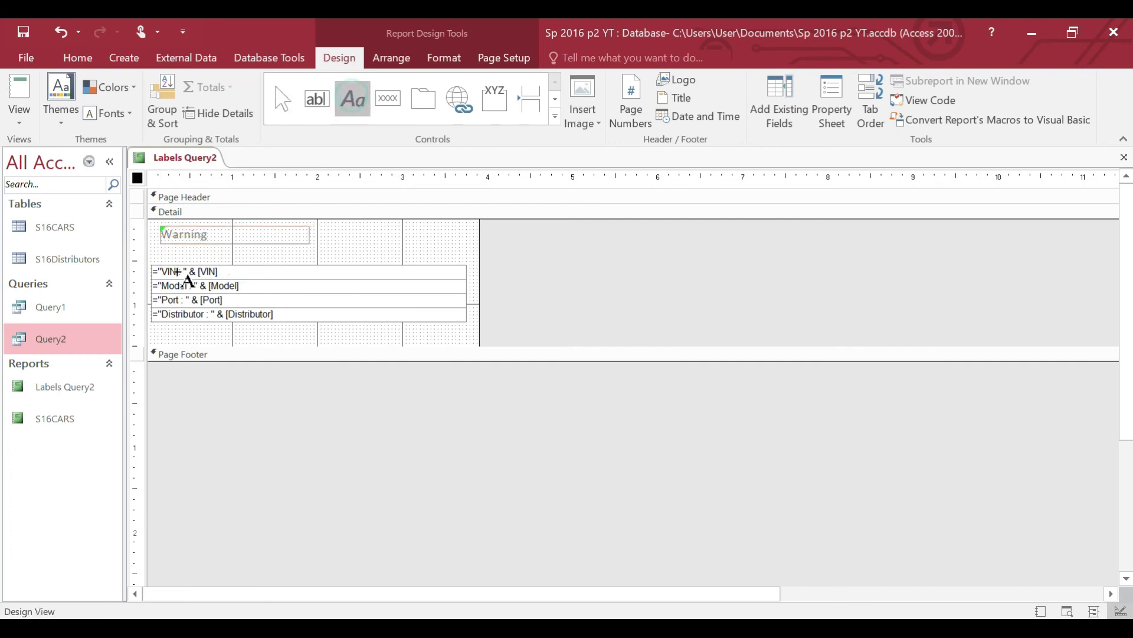
left_click(169, 250)
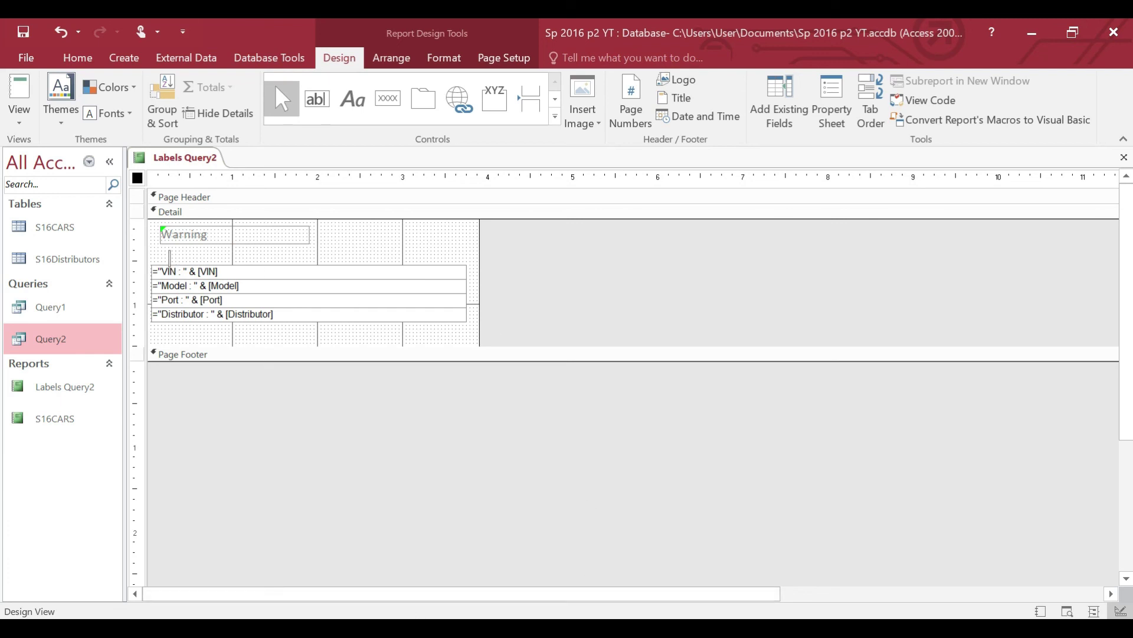
key("alt+Tab")
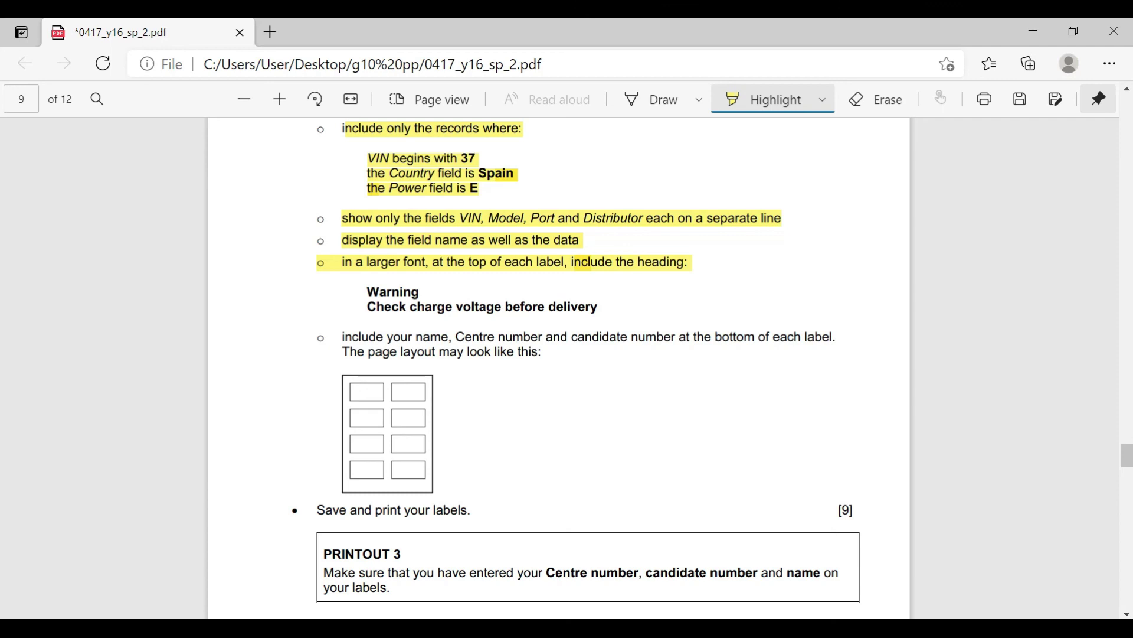
key("alt+Tab")
type("Ch")
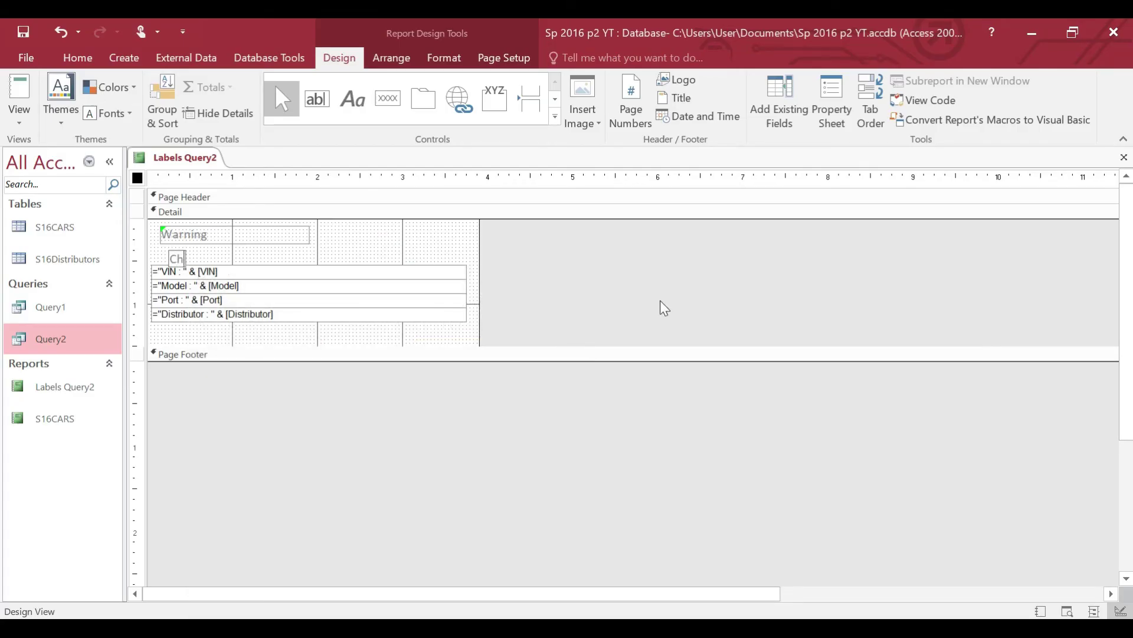
type("eck charge vo")
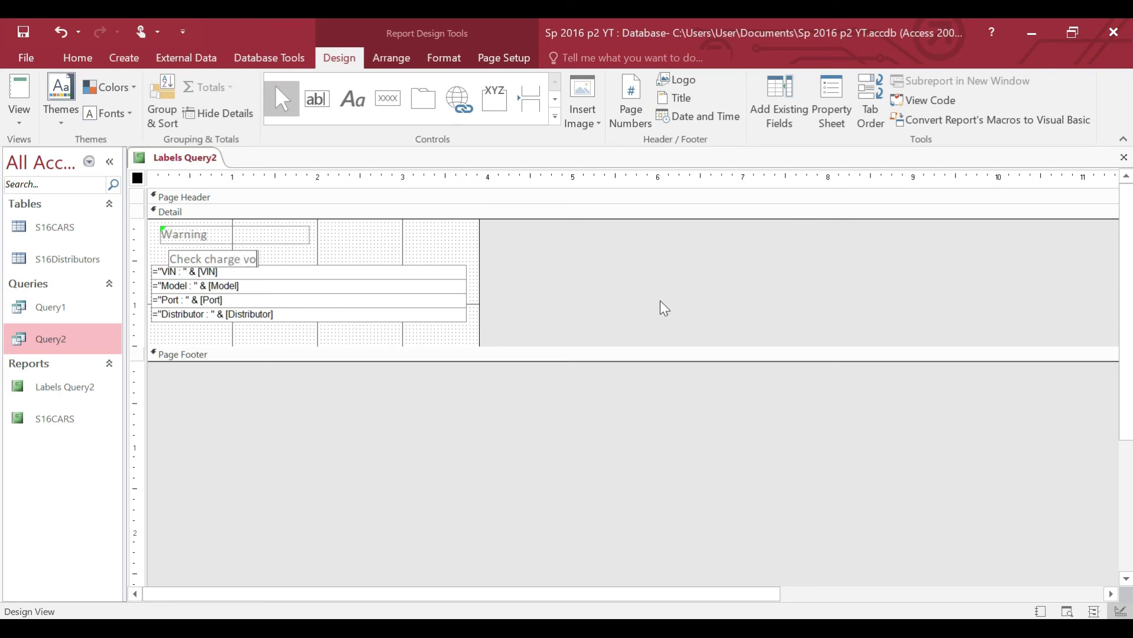
type("ltage before delivery")
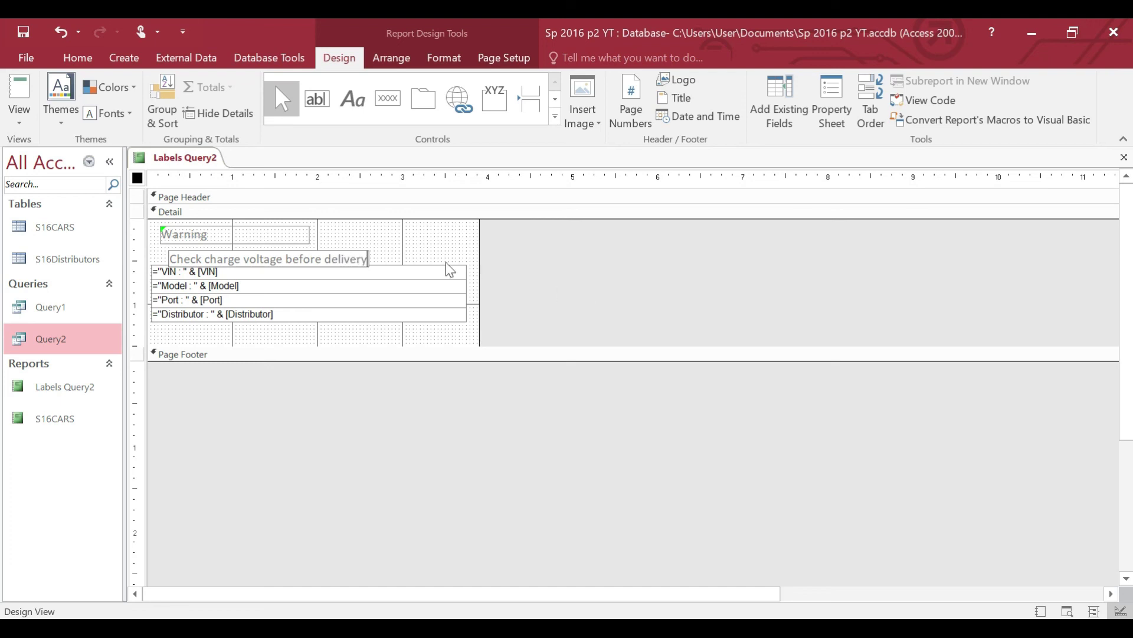
Line up the charge-voltage message directly under the Warning heading
left_click(356, 248)
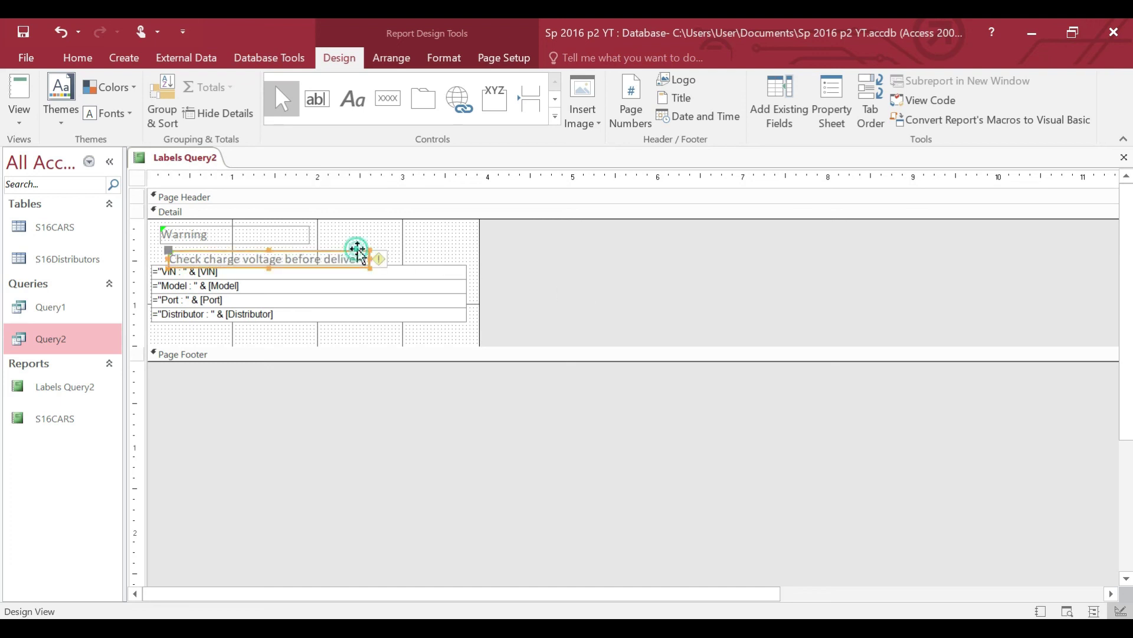
left_click(317, 247)
left_click_drag(317, 246, 308, 241)
left_click(576, 269)
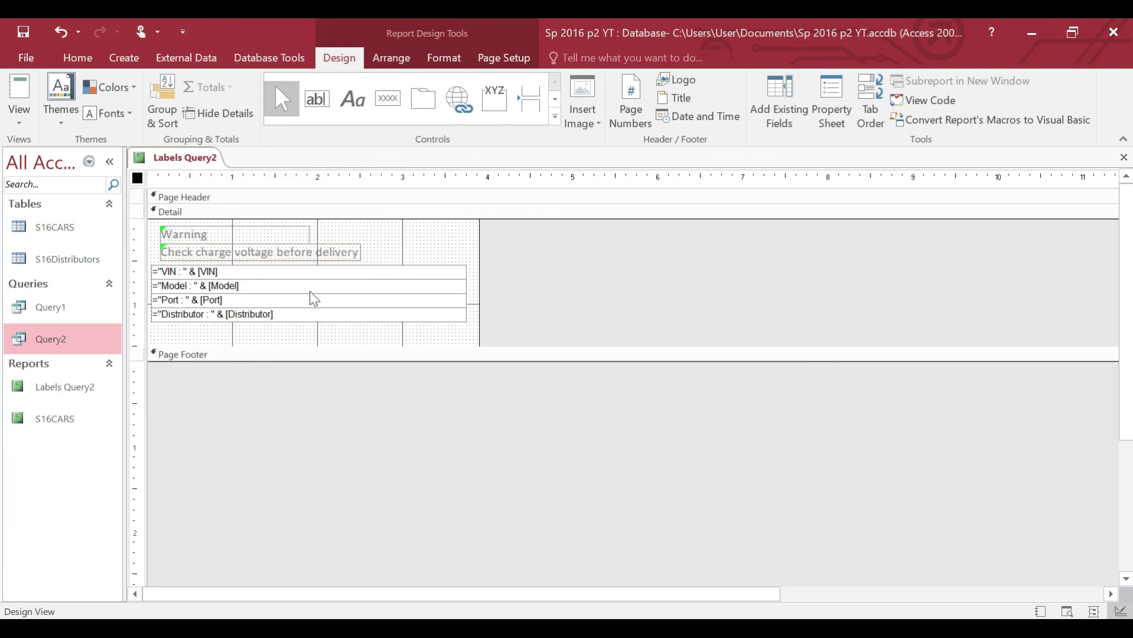
Set both the Warning heading and the charge-voltage message to font size 14
left_click(168, 235)
double_click(202, 236)
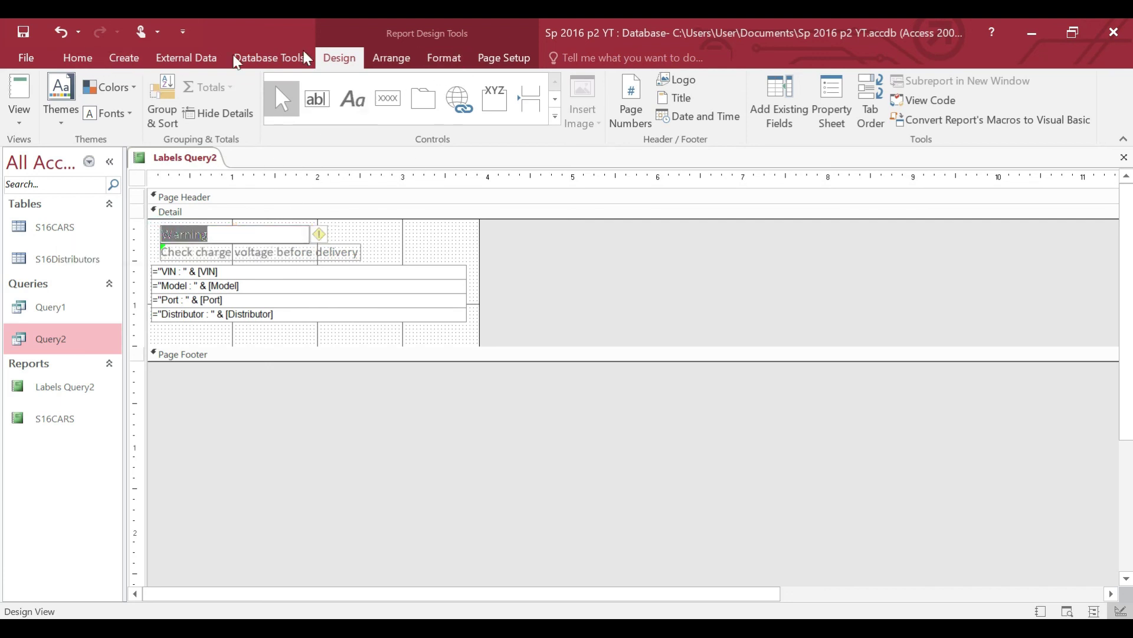
left_click(445, 60)
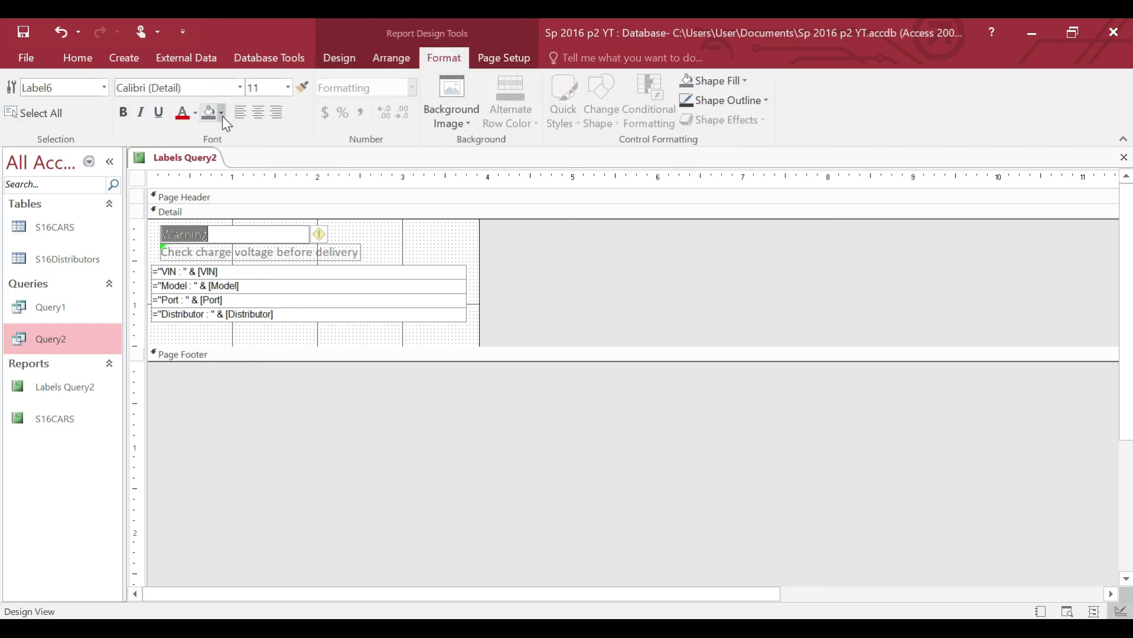
left_click(288, 88)
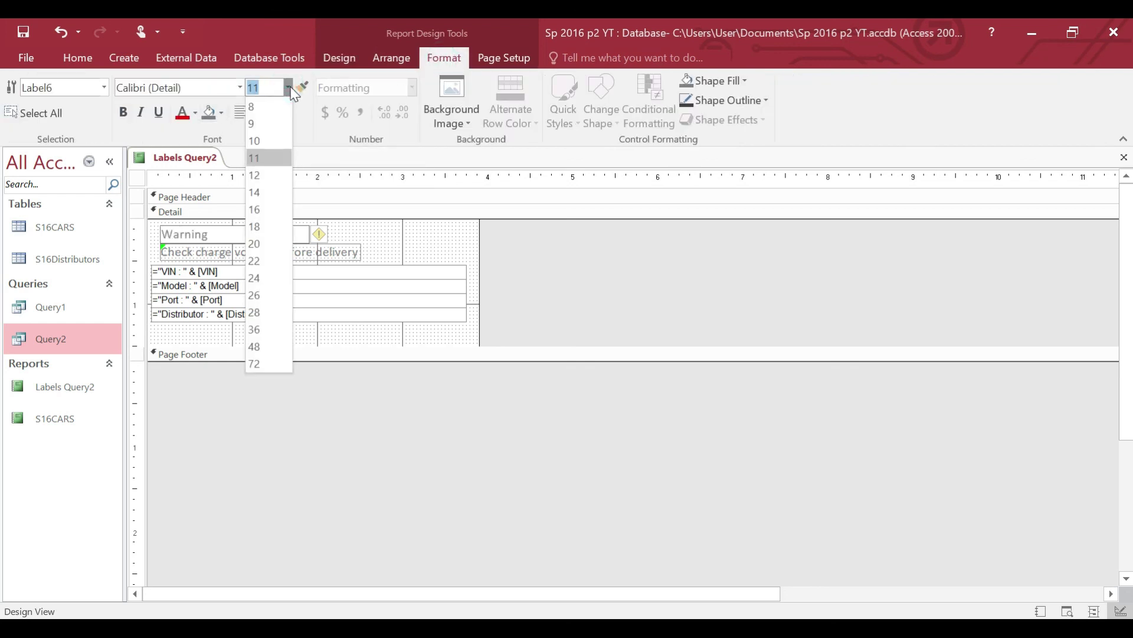
left_click(275, 193)
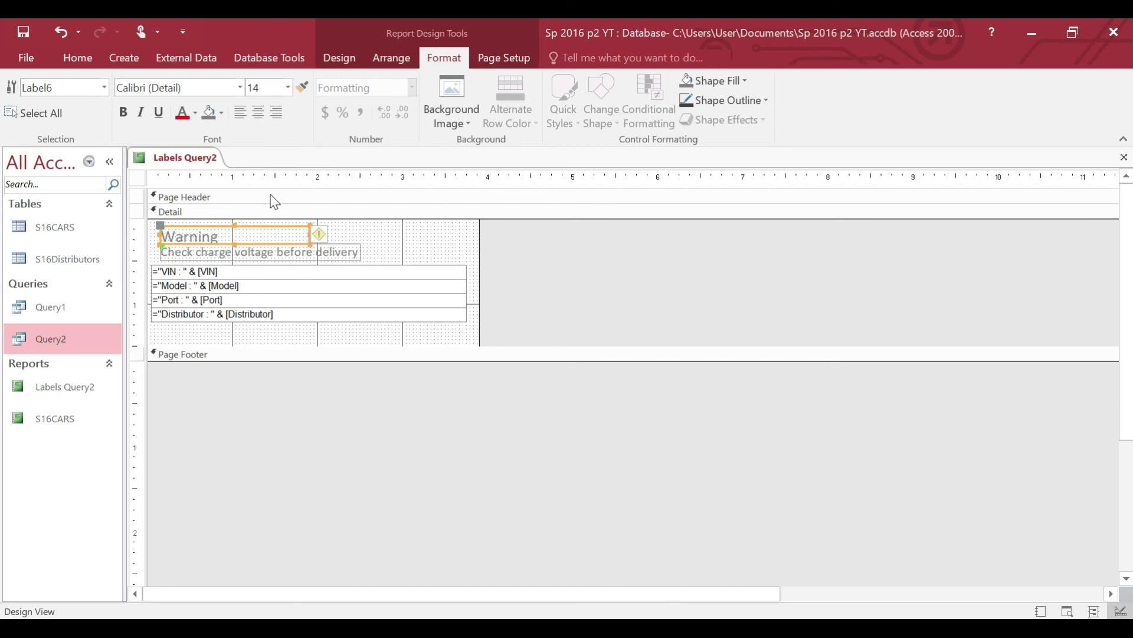
left_click(227, 255)
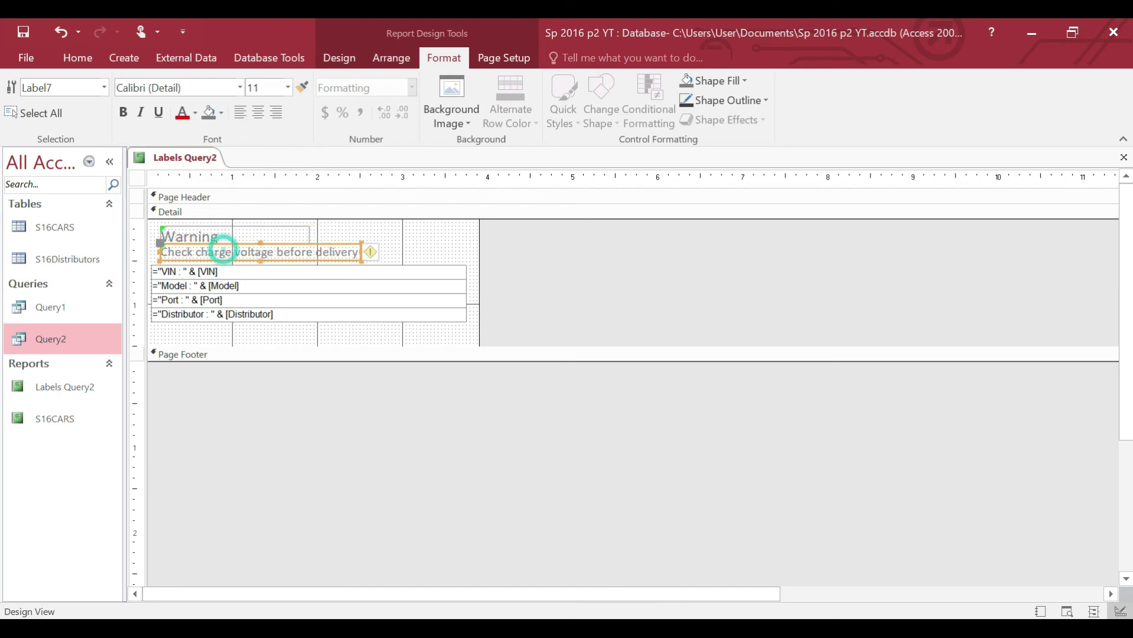
left_click(287, 88)
left_click(266, 192)
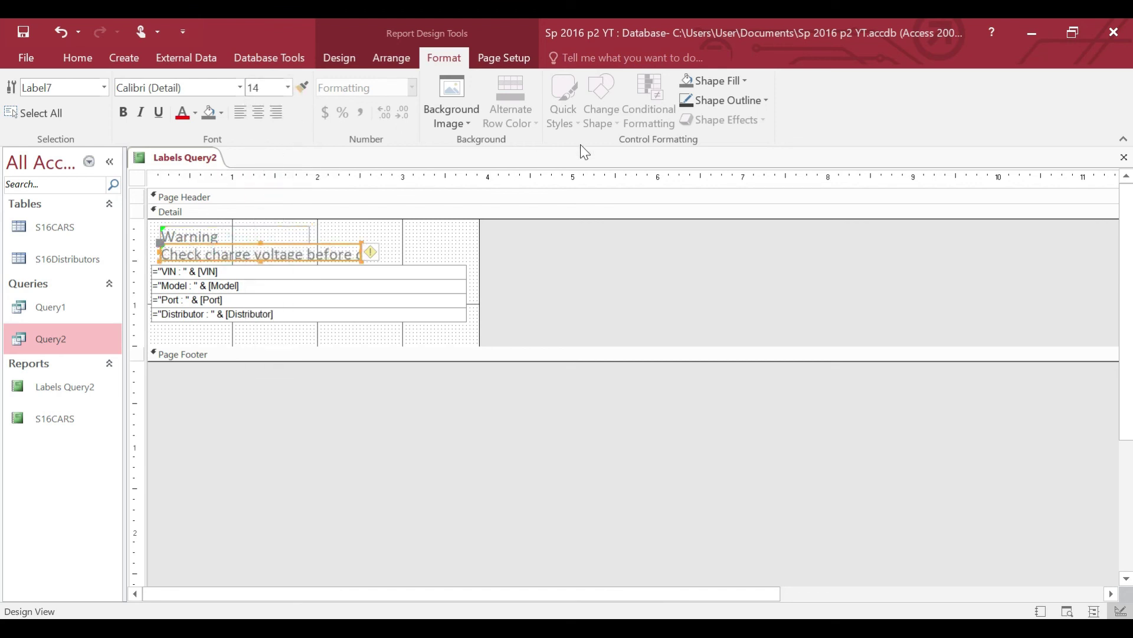
Move the Warning heading to the label's left edge, then select the Labels Query2 report
left_click(103, 87)
left_click(103, 86)
left_click(103, 87)
left_click(104, 87)
left_click(581, 258)
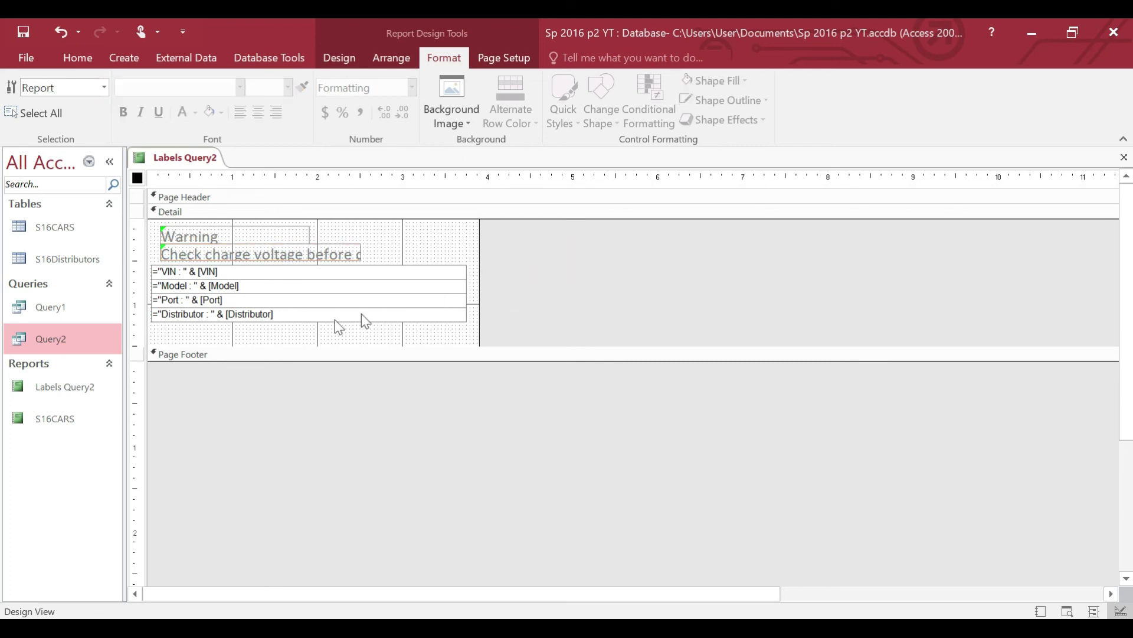
left_click(175, 252)
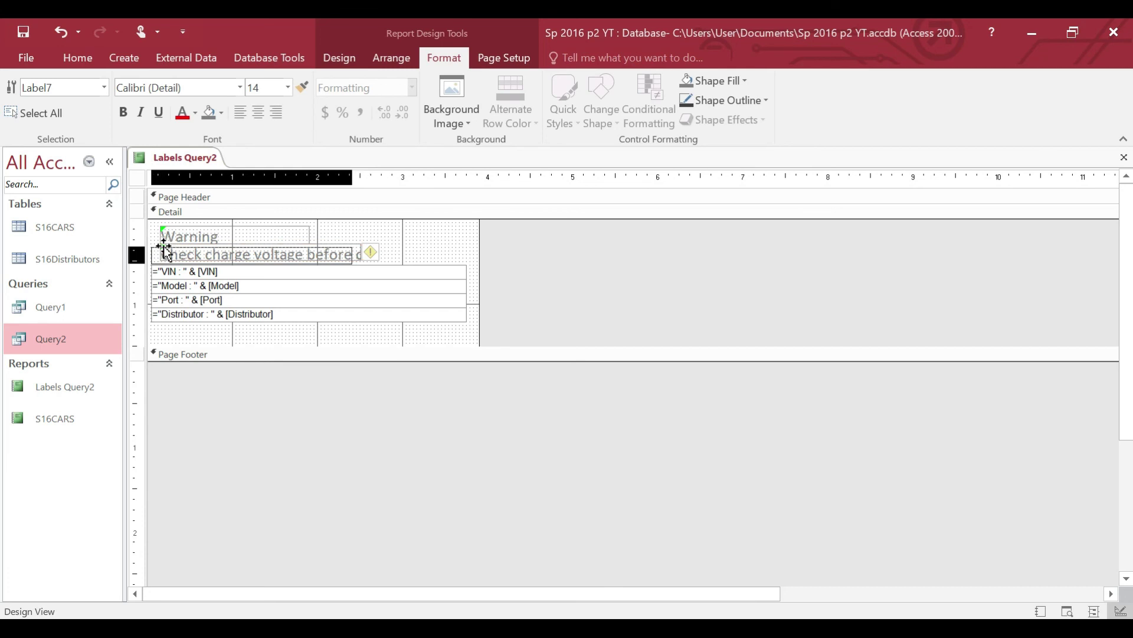
left_click(213, 222)
left_click(220, 229)
left_click_drag(221, 227, 213, 228)
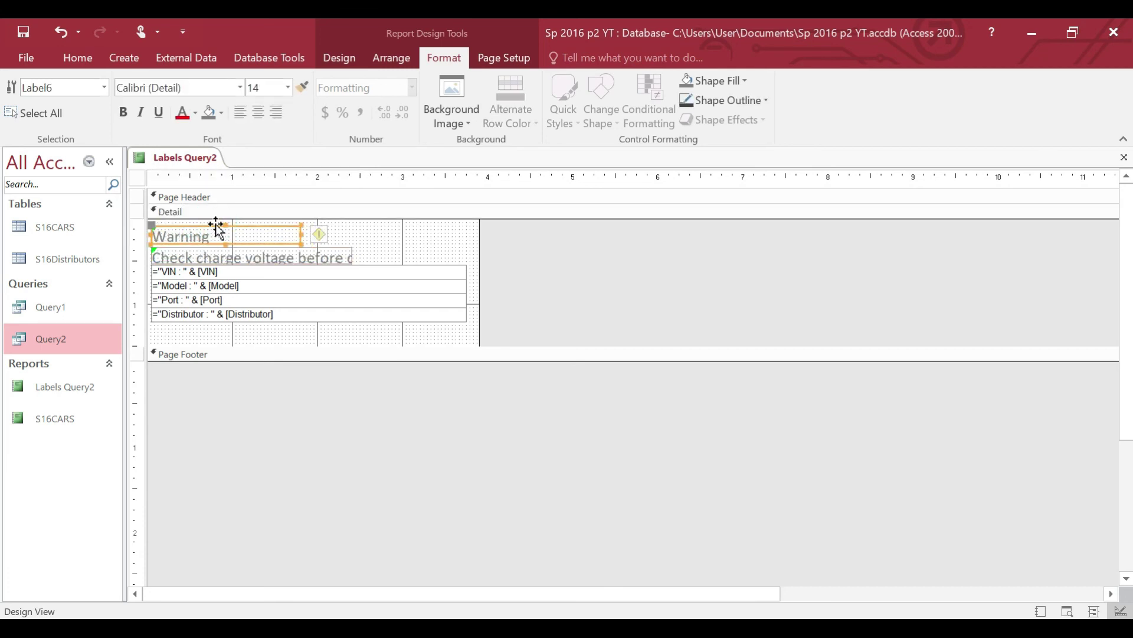
left_click(559, 277)
left_click(573, 423)
left_click(71, 339)
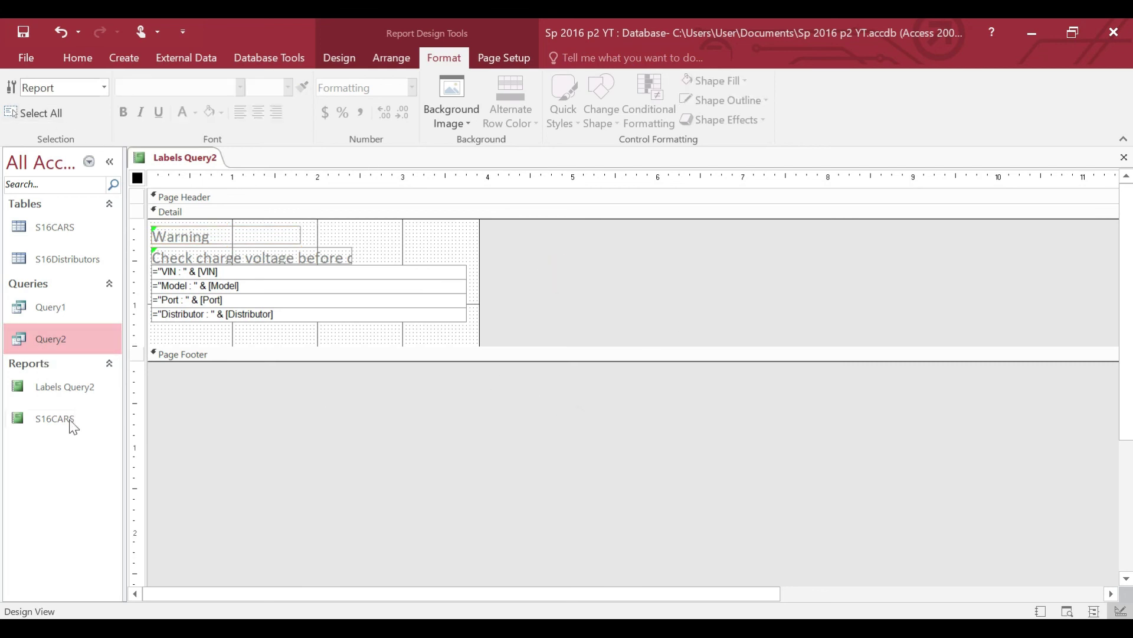
left_click(81, 392)
Preview Labels Query2, then in Design View drag the message label wider to fit the sentence
double_click(81, 392)
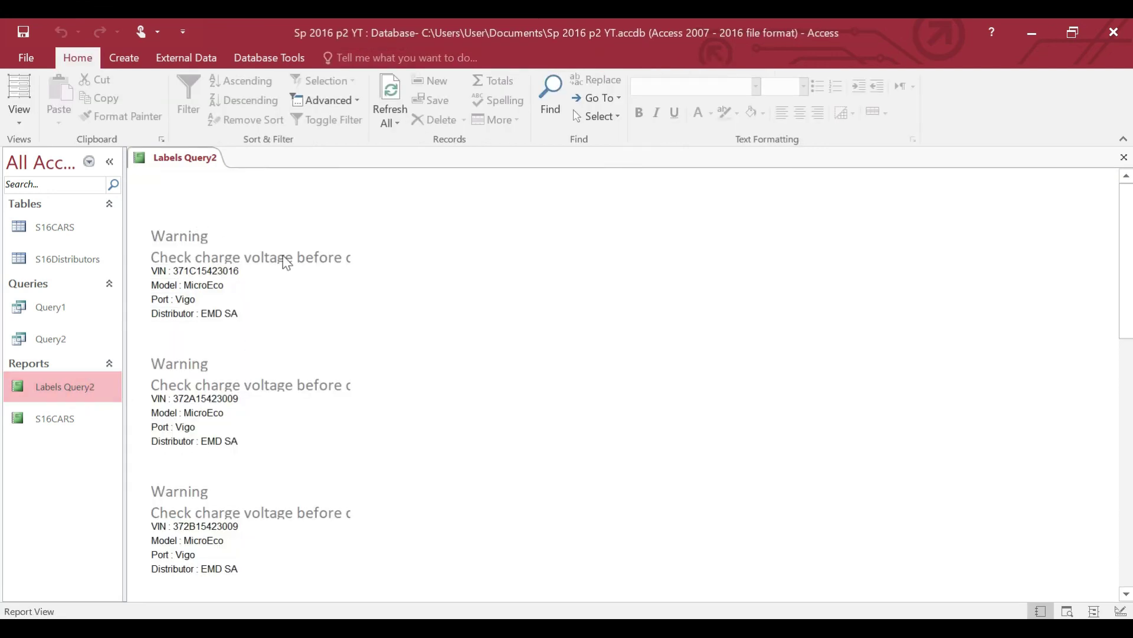
right_click(497, 318)
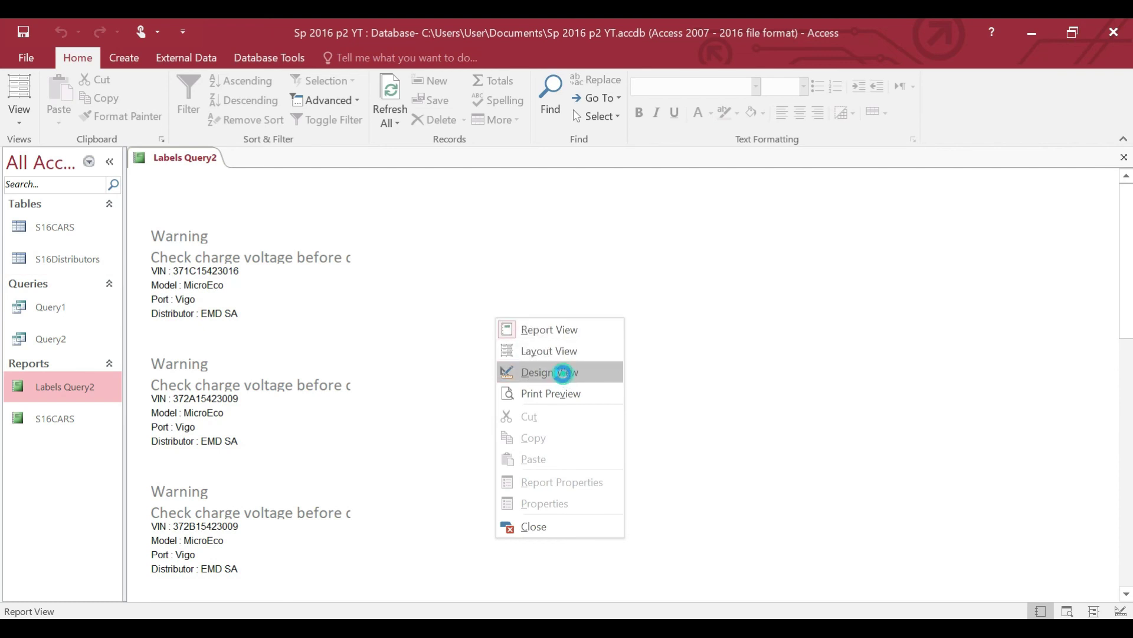
left_click(563, 374)
left_click(353, 258)
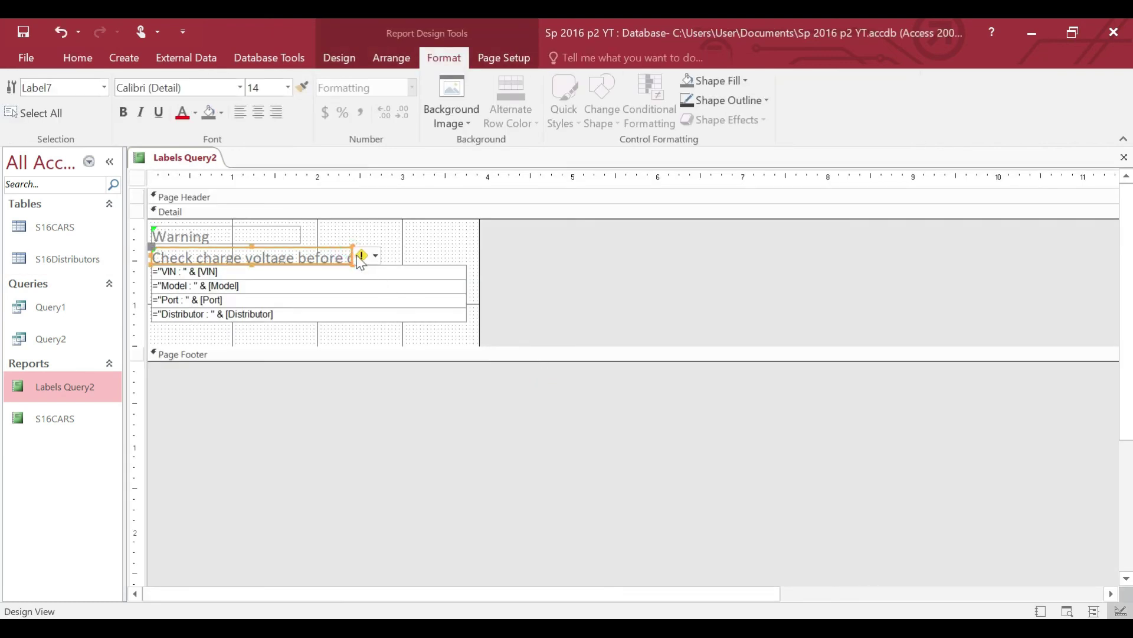
left_click_drag(352, 255, 413, 256)
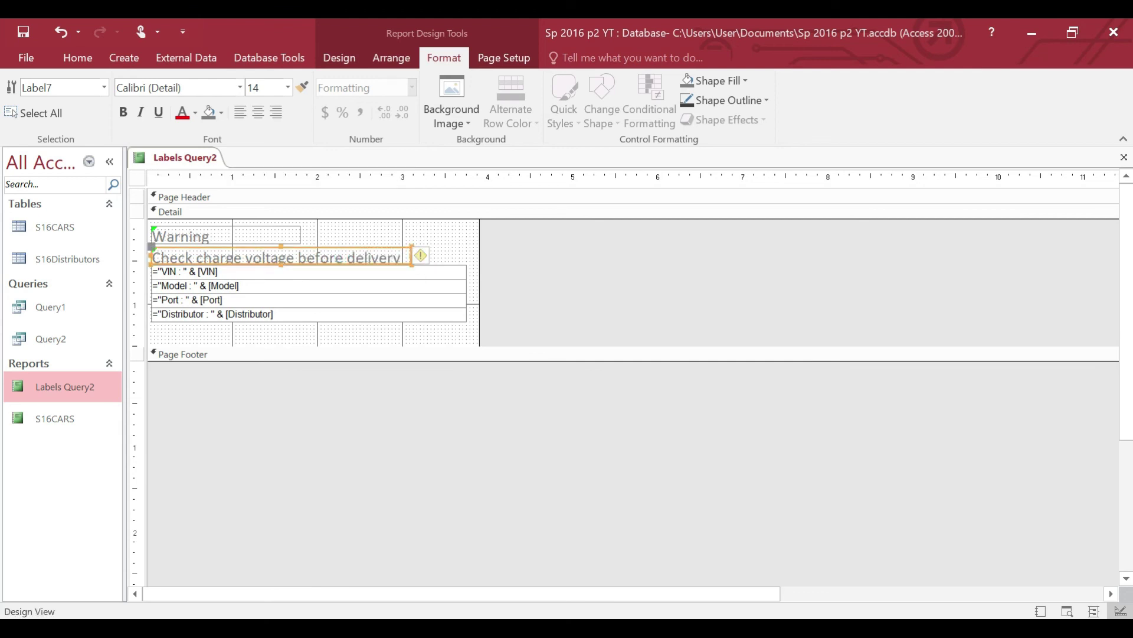
left_click(589, 253)
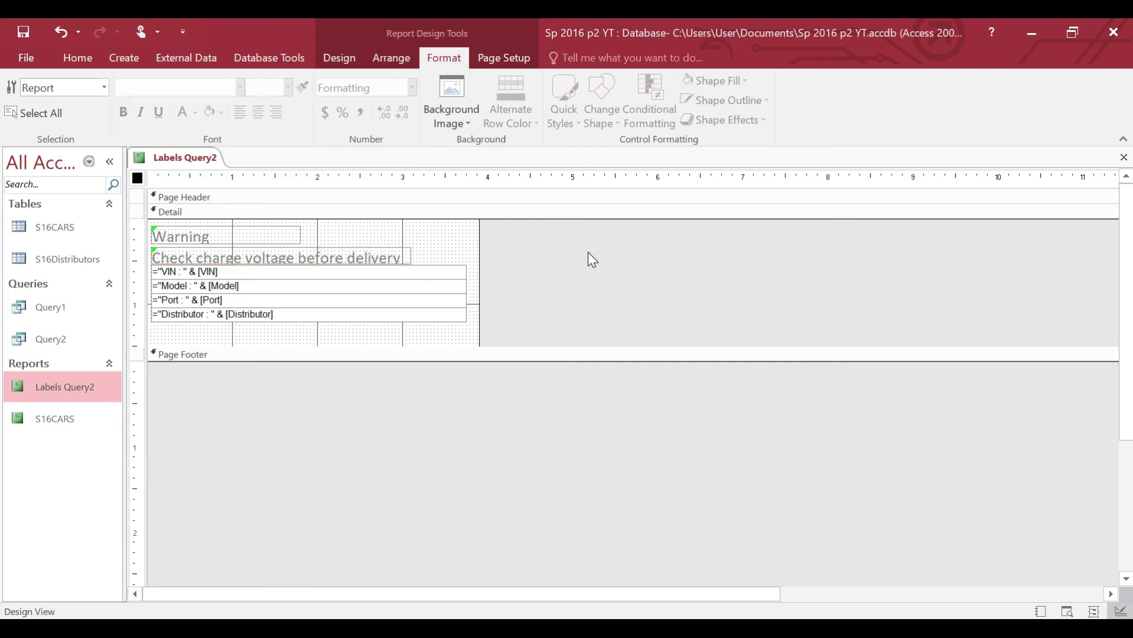
Move the VIN, Model, Port and Distributor lines together slightly lower on the label
left_click(317, 273)
left_click(336, 287, "shift")
left_click(344, 302, "shift")
left_click(351, 319, "shift")
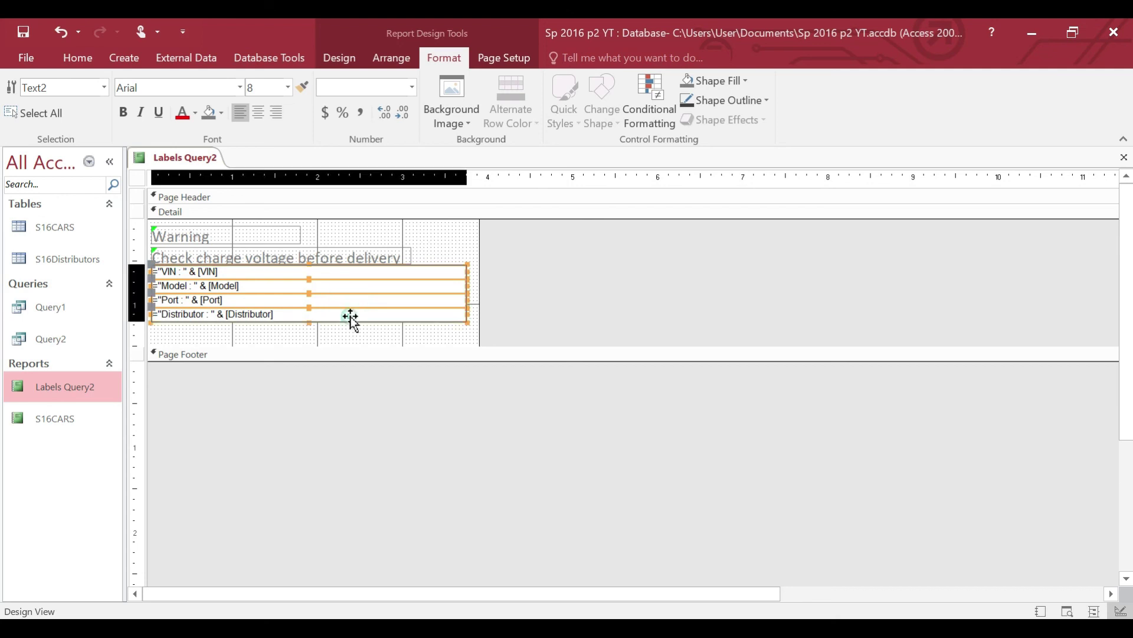
left_click_drag(361, 272, 366, 280)
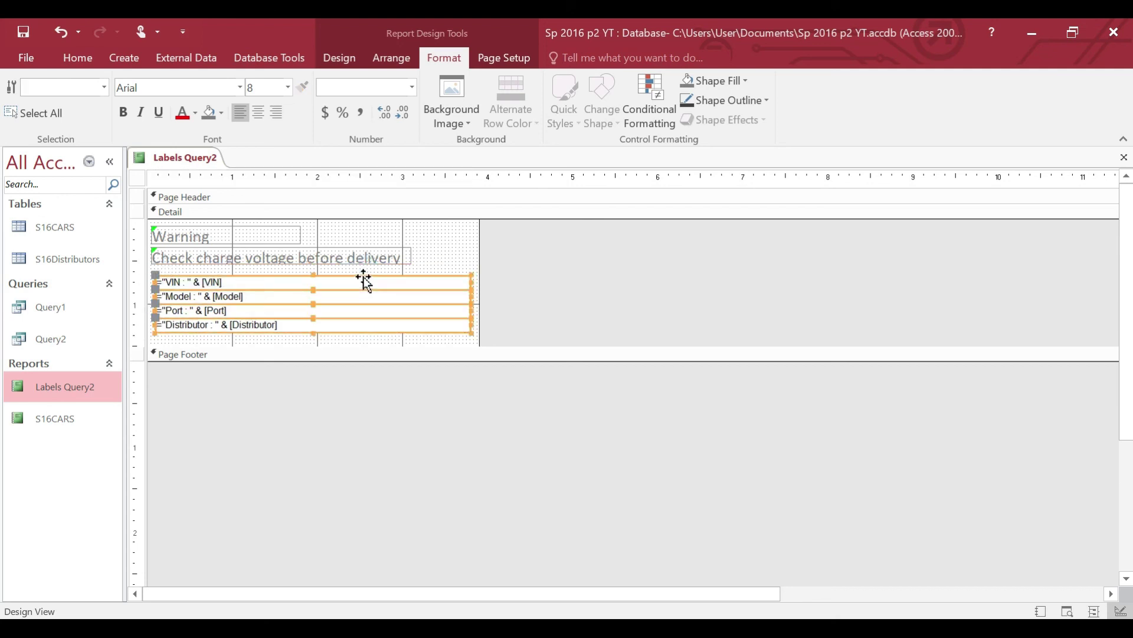
left_click(512, 264)
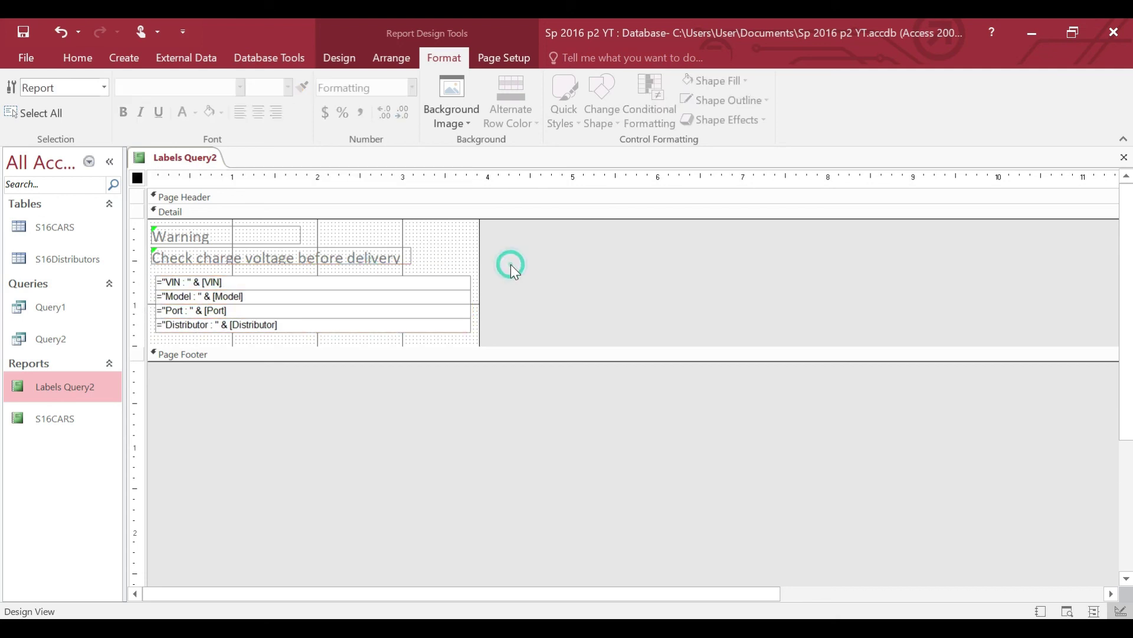
Make the Warning heading and the charge-voltage message label bold
left_click(219, 250)
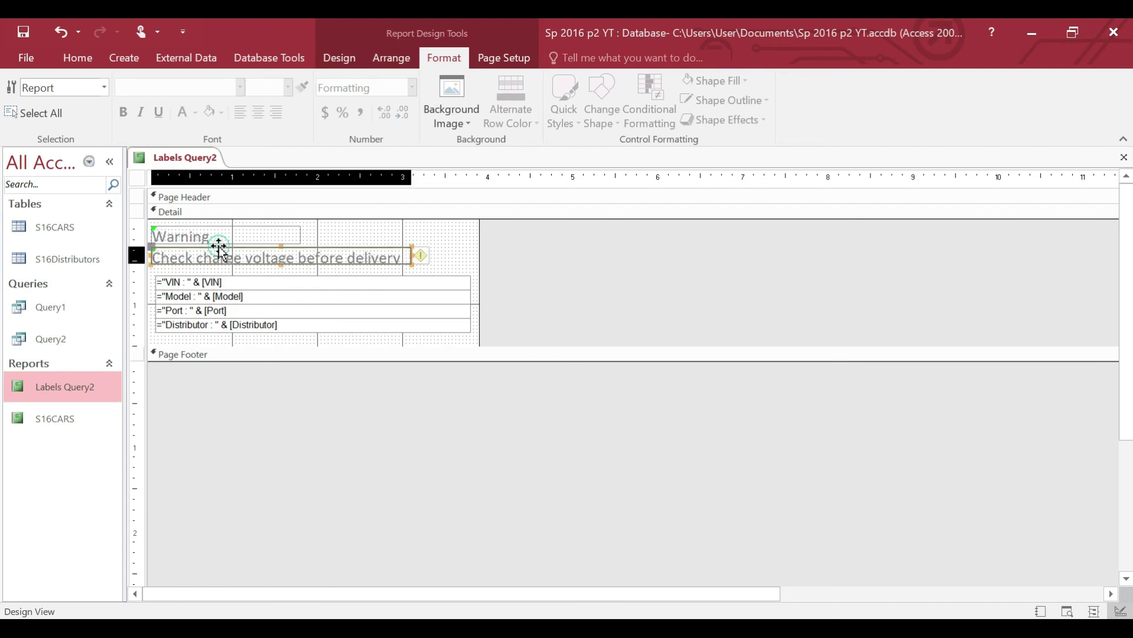
left_click(173, 241)
left_click(123, 111)
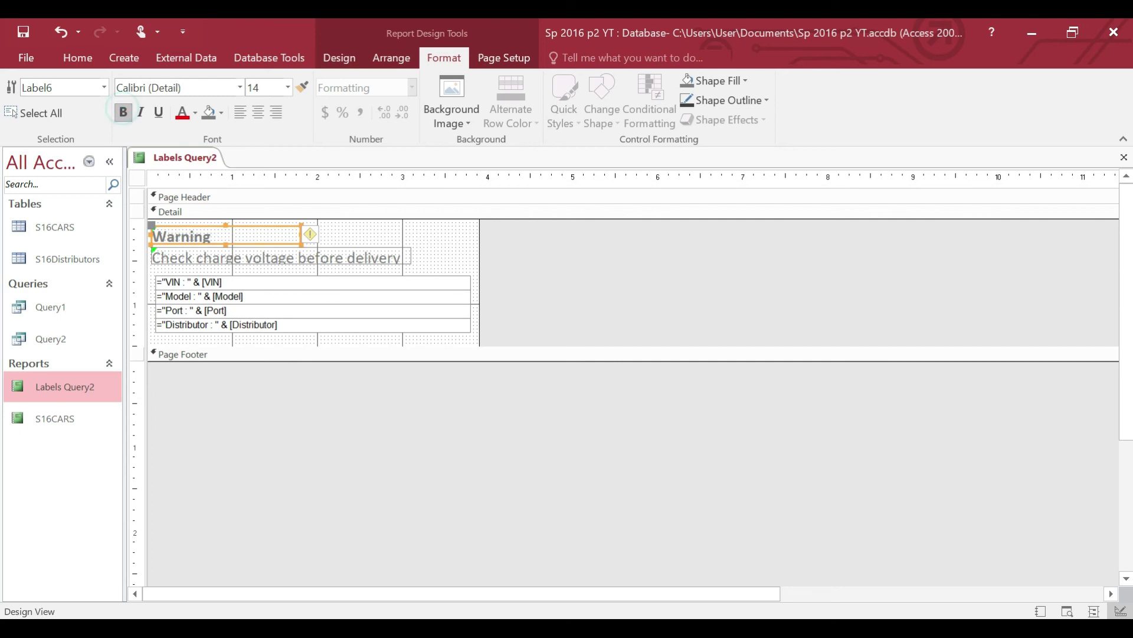
left_click(233, 257)
left_click(123, 111)
left_click(421, 409)
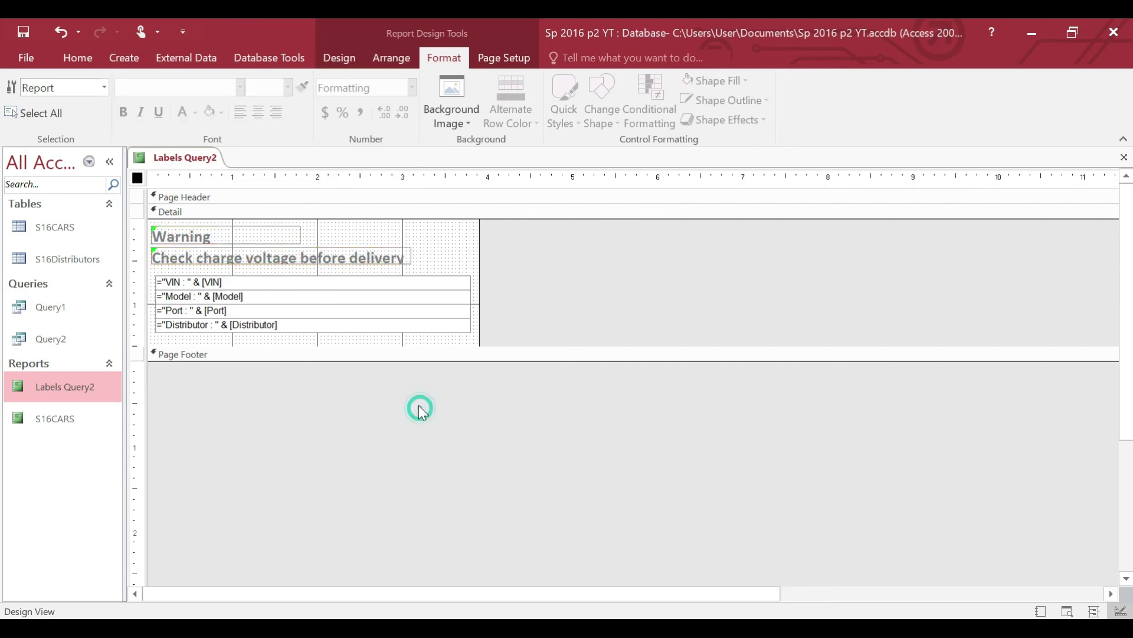
left_click(24, 57)
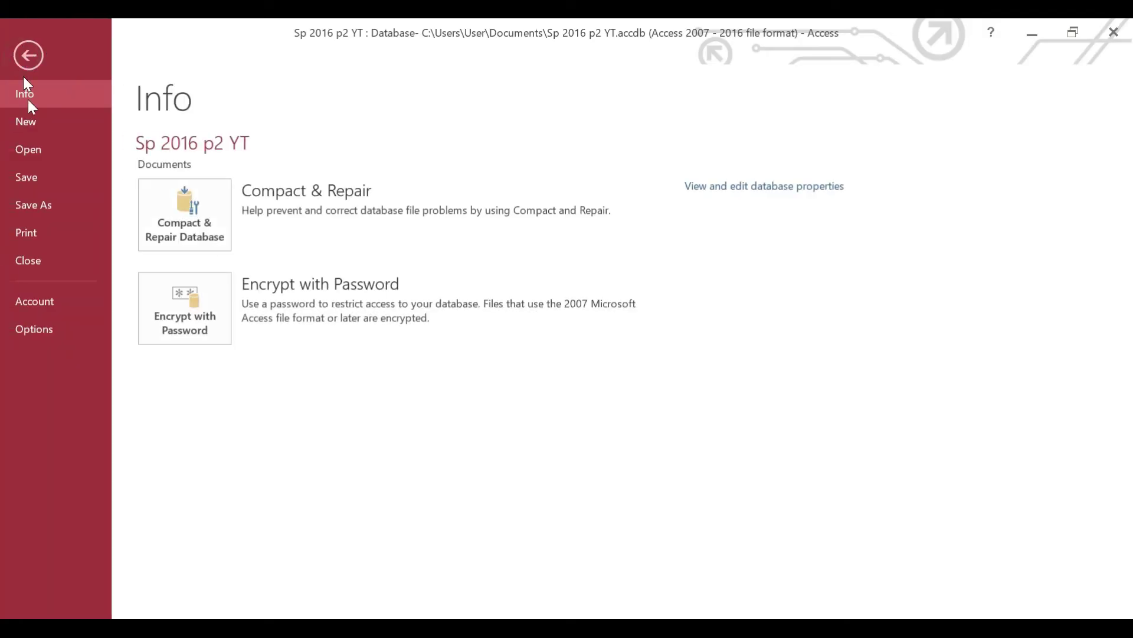
Open Labels Query2 in Print Preview and scroll through the label page
left_click(44, 232)
left_click(295, 299)
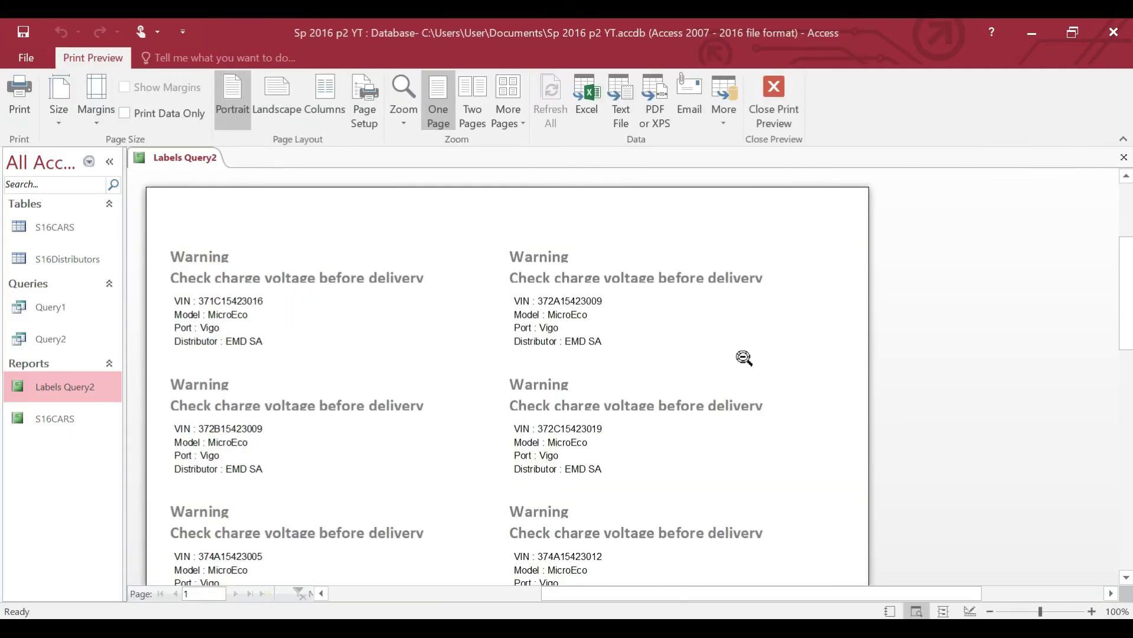
scroll(745, 357, "down", 5)
scroll(745, 358, "up", 8)
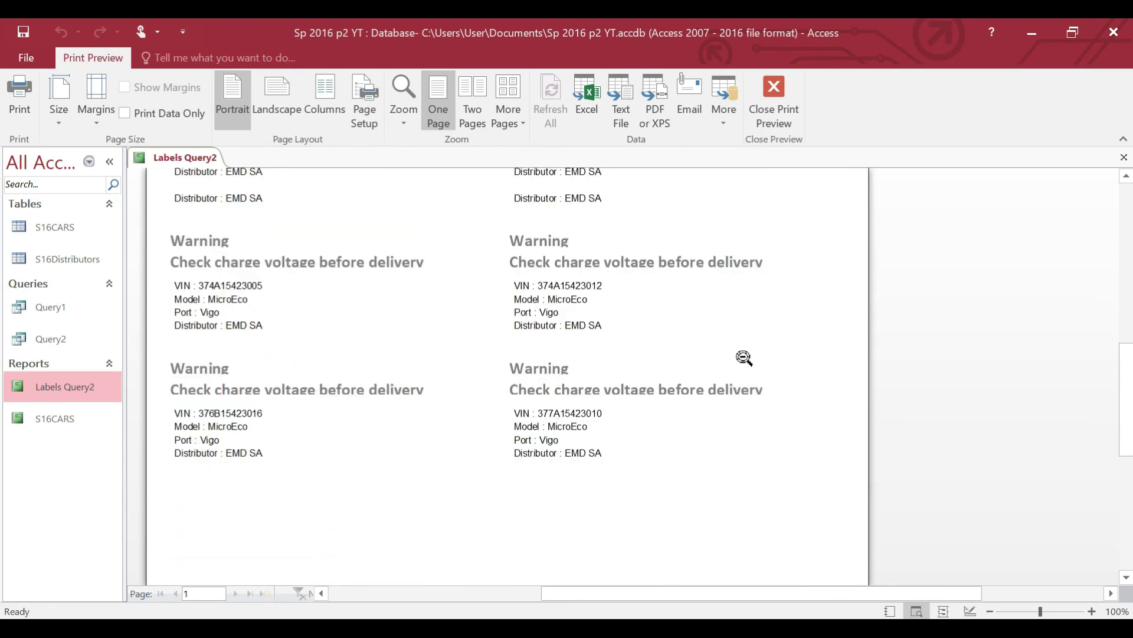
scroll(744, 385, "down", 1)
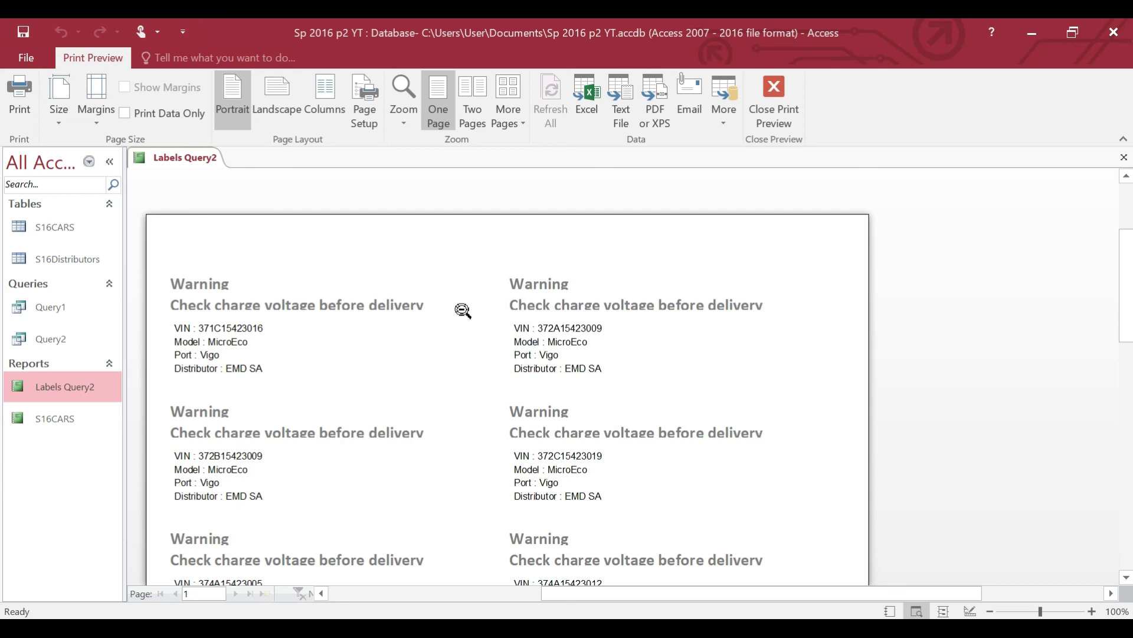
In design view, make the charge-voltage message label slightly taller, then show the report with data
right_click(491, 249)
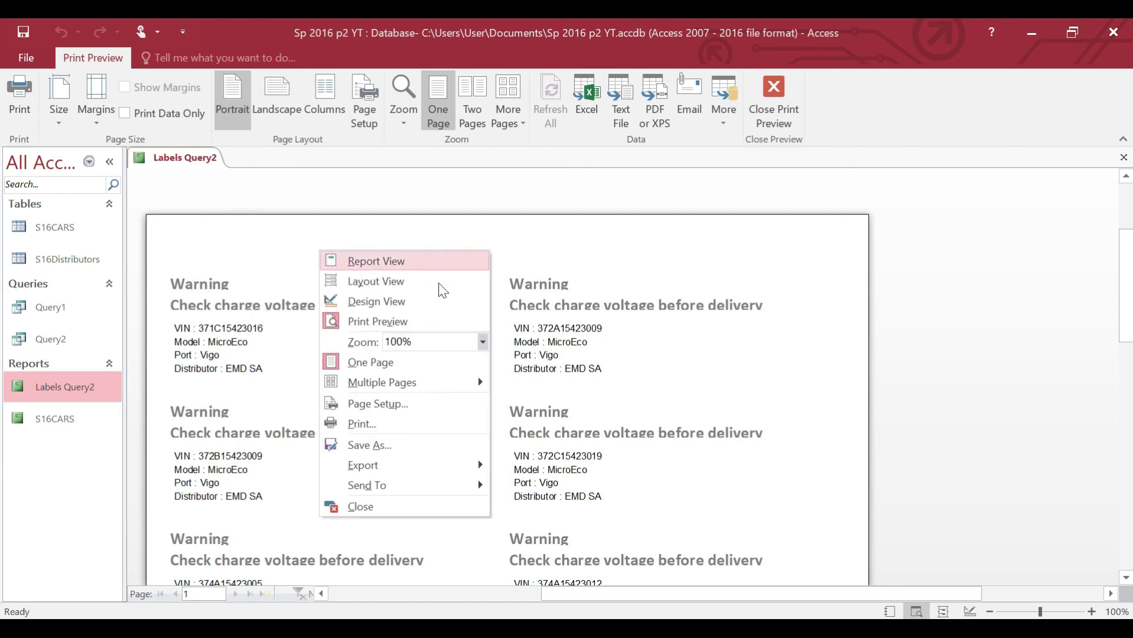
left_click(433, 301)
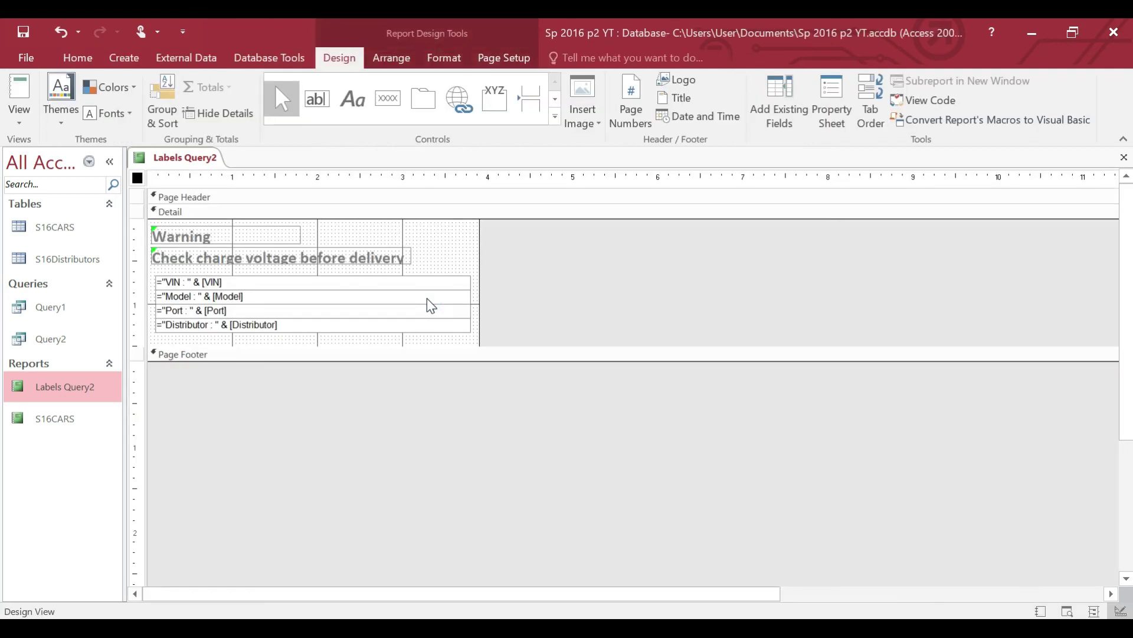
left_click(312, 257)
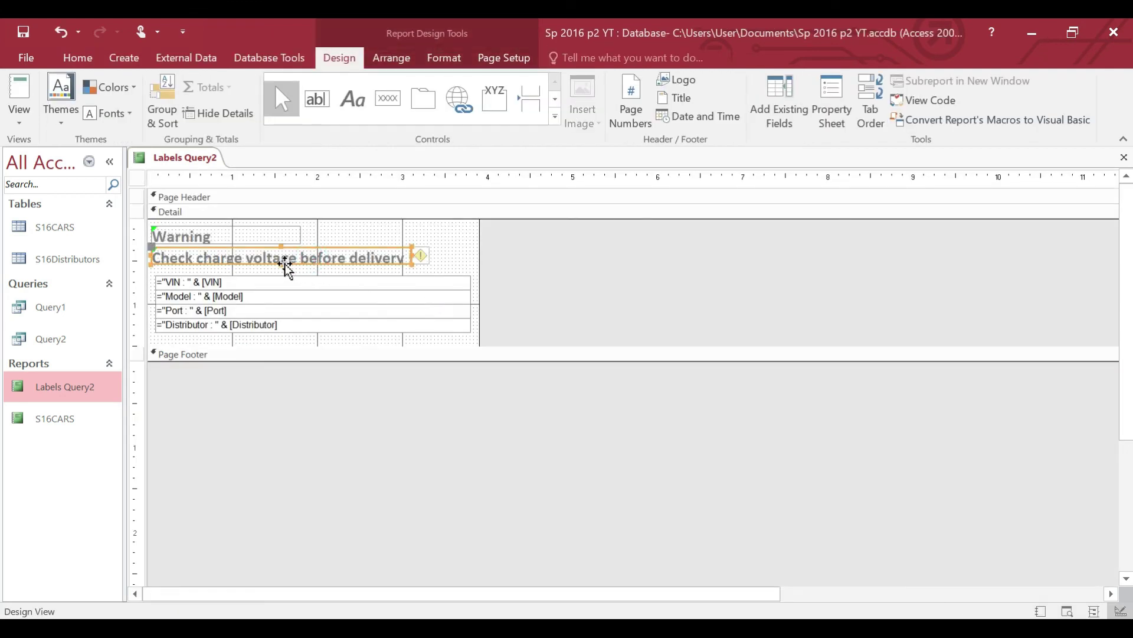
left_click(284, 264)
left_click_drag(283, 265, 285, 270)
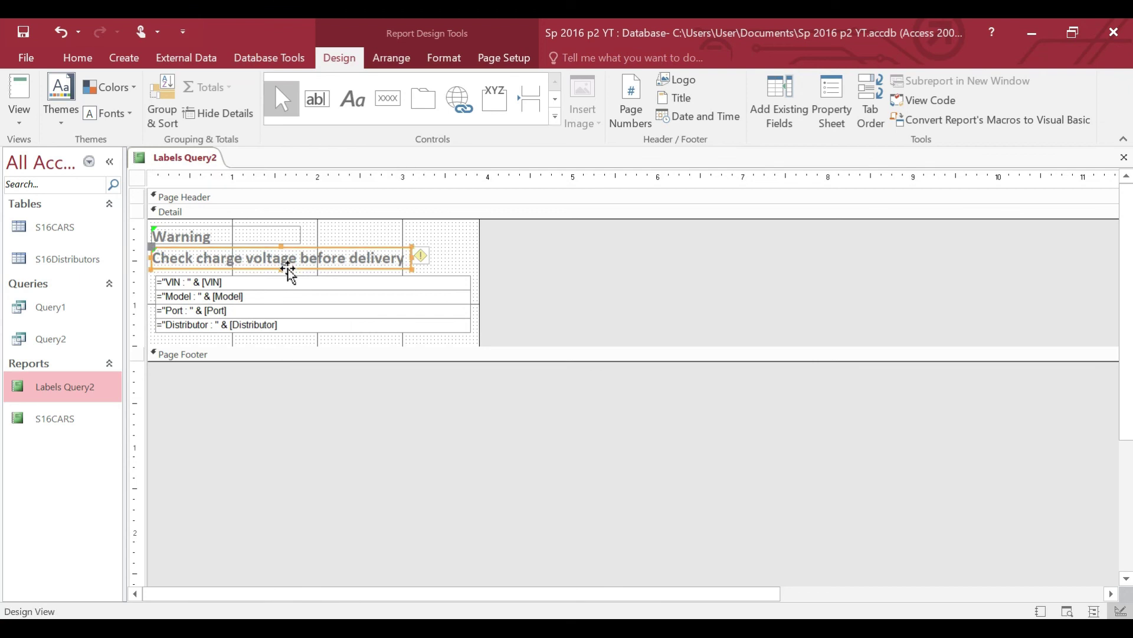
left_click(295, 378)
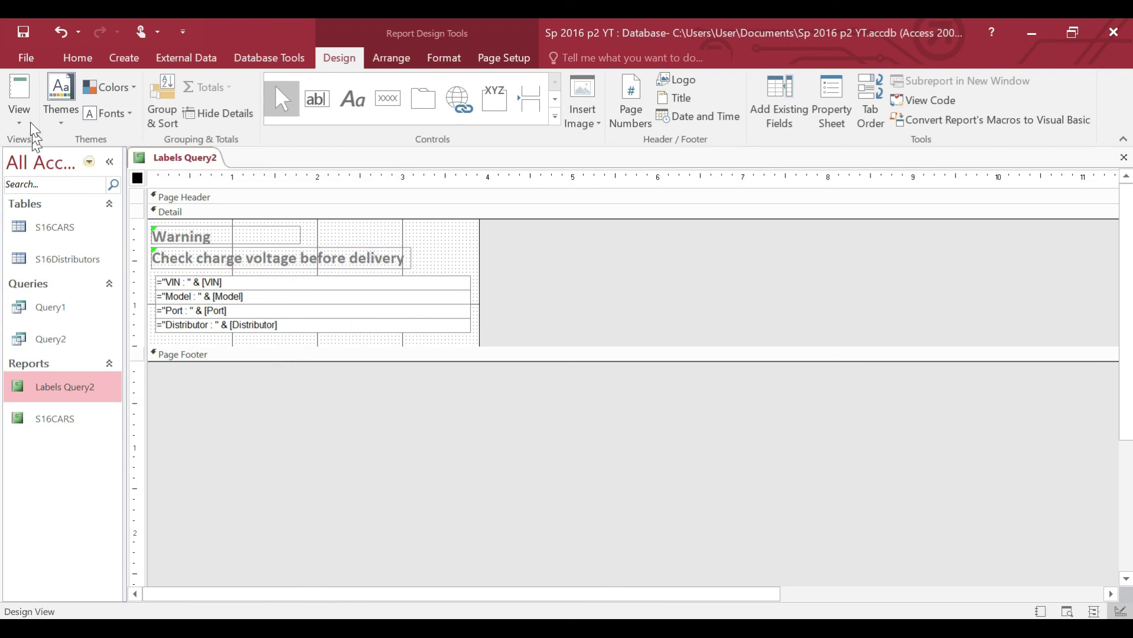
left_click(17, 92)
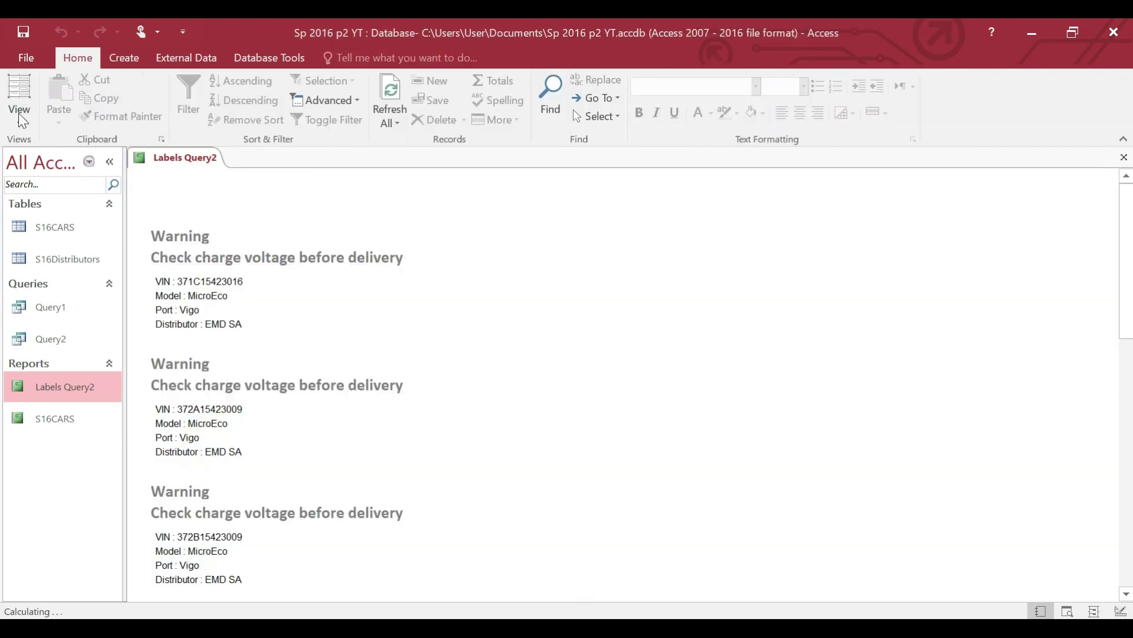
Print-preview the label sheet again, close the preview, and switch to the task sheet in Edge
left_click(26, 53)
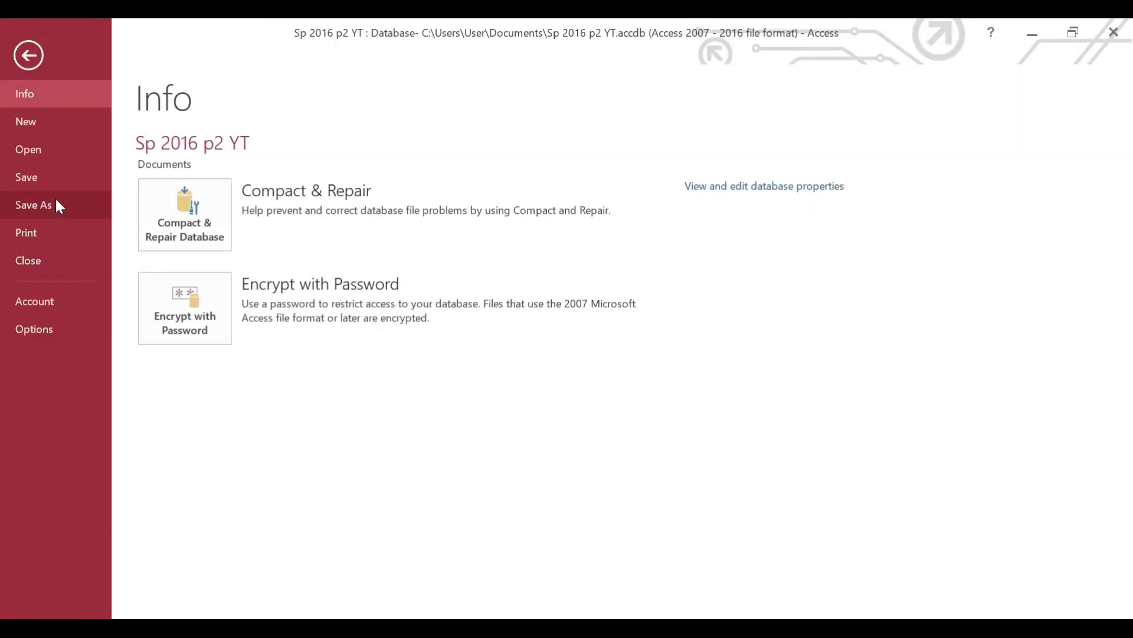
left_click(58, 226)
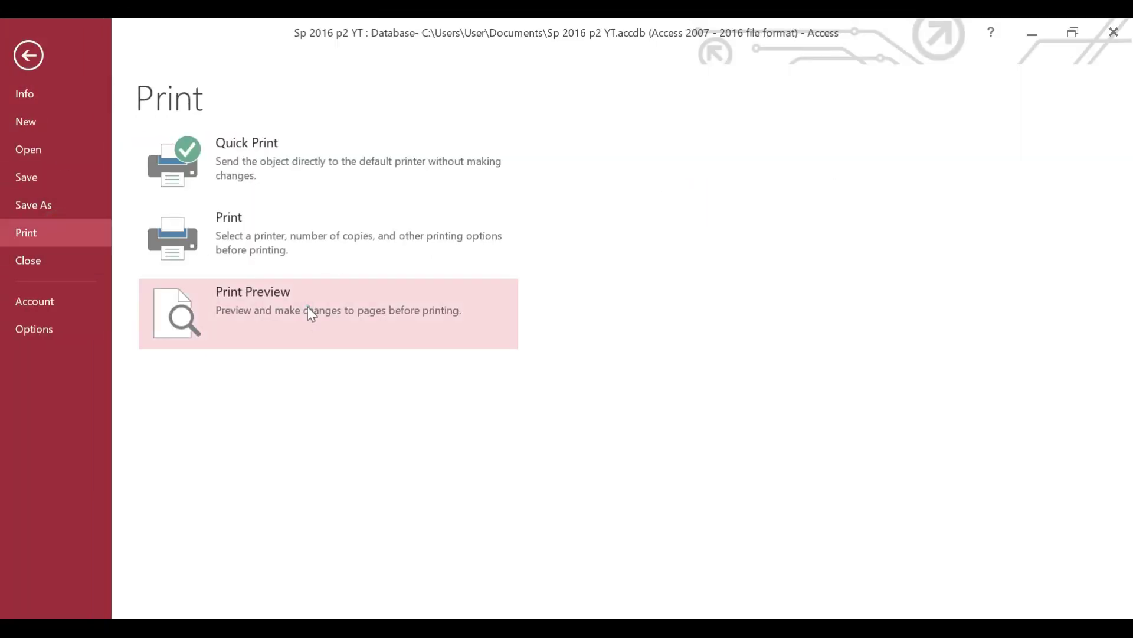
left_click(307, 307)
scroll(880, 329, "down", 5)
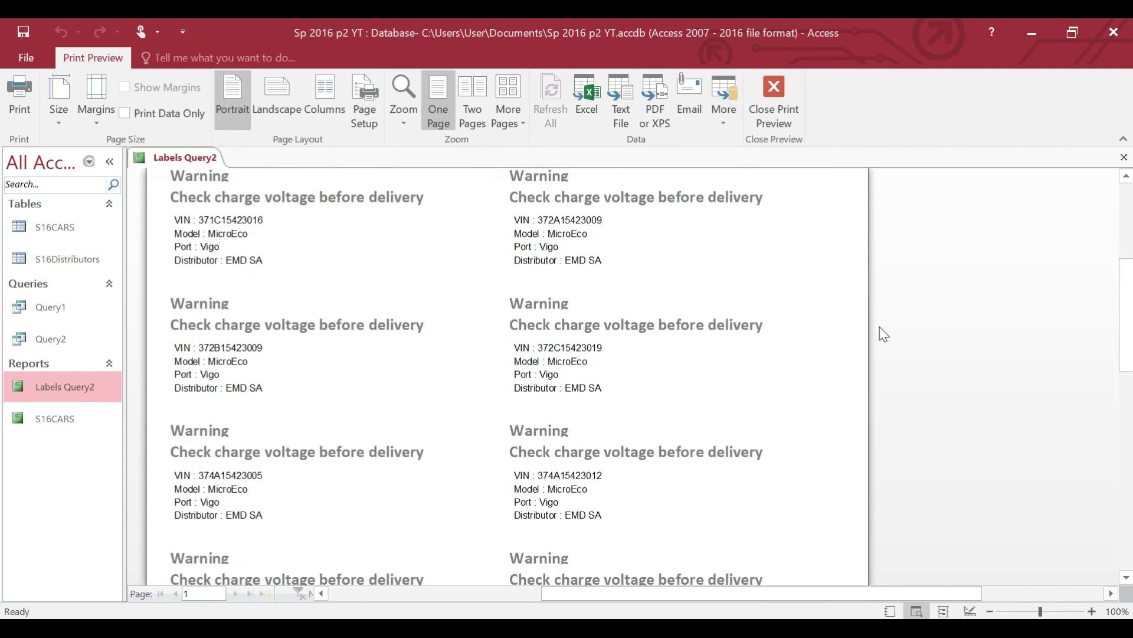
scroll(881, 328, "up", 4)
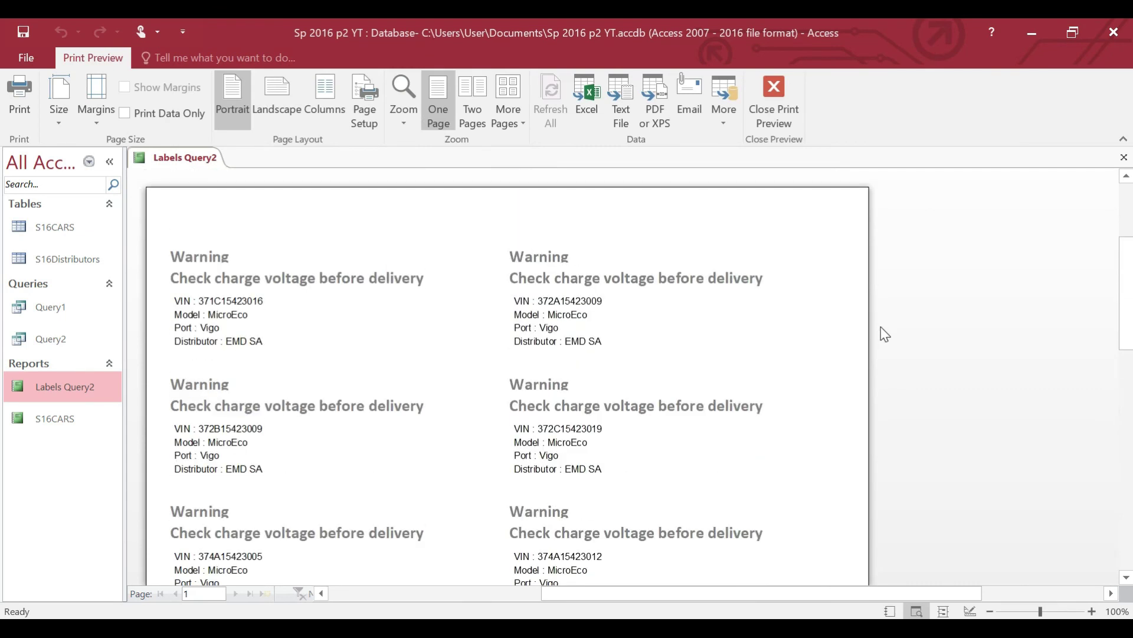
left_click(781, 94)
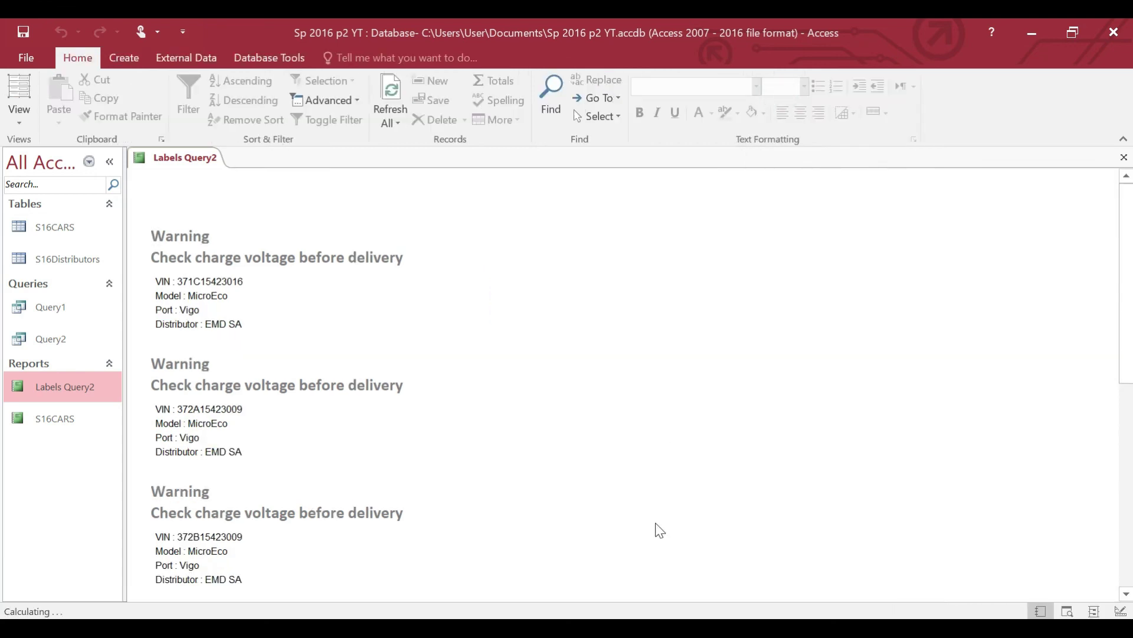
key("alt+Tab")
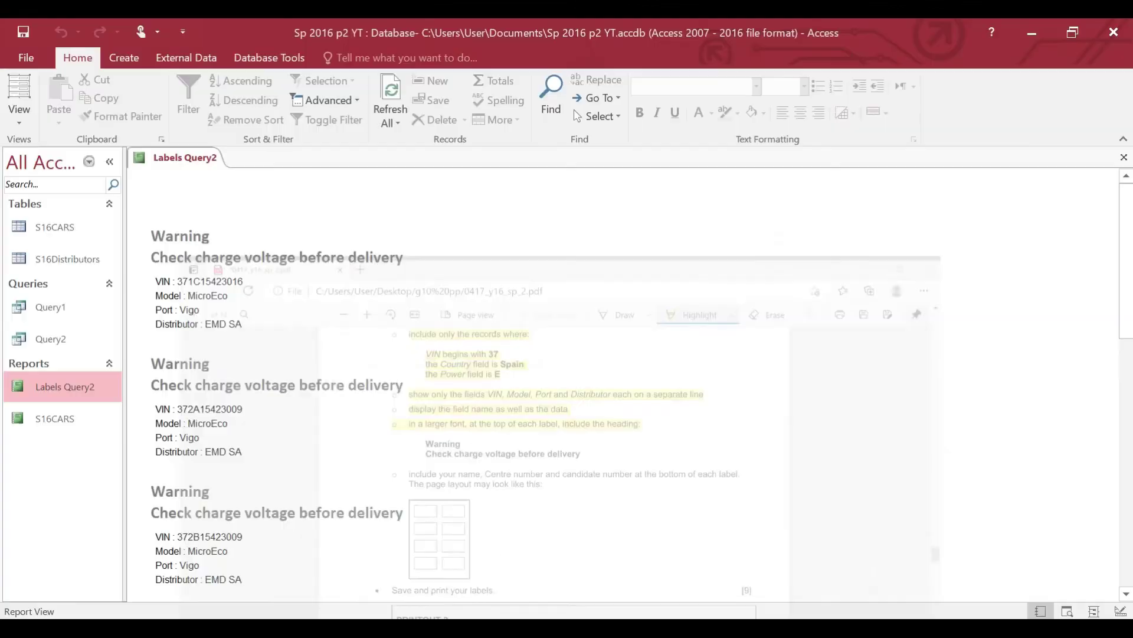
Open the label report in Design View and enlarge the Page Footer
right_click(602, 330)
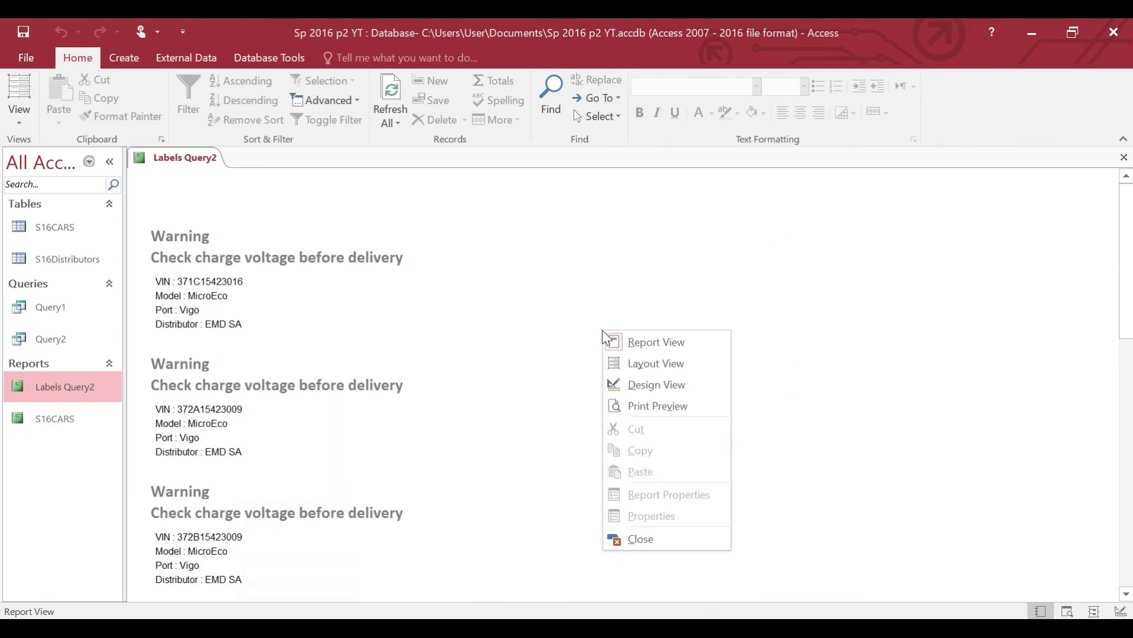
left_click(664, 385)
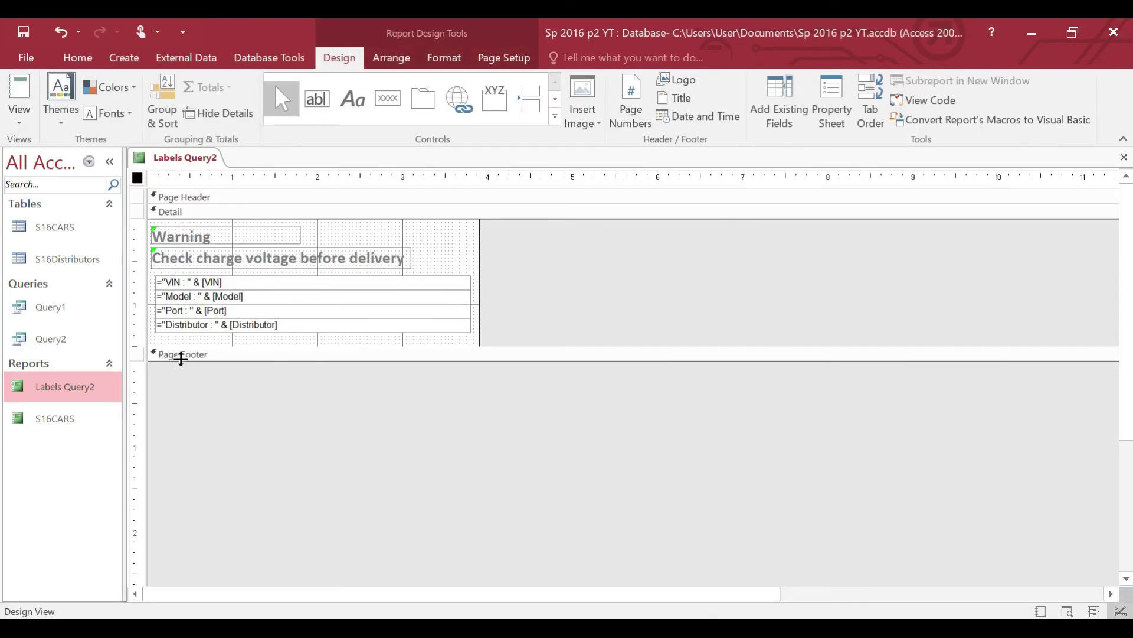
left_click_drag(181, 358, 179, 392)
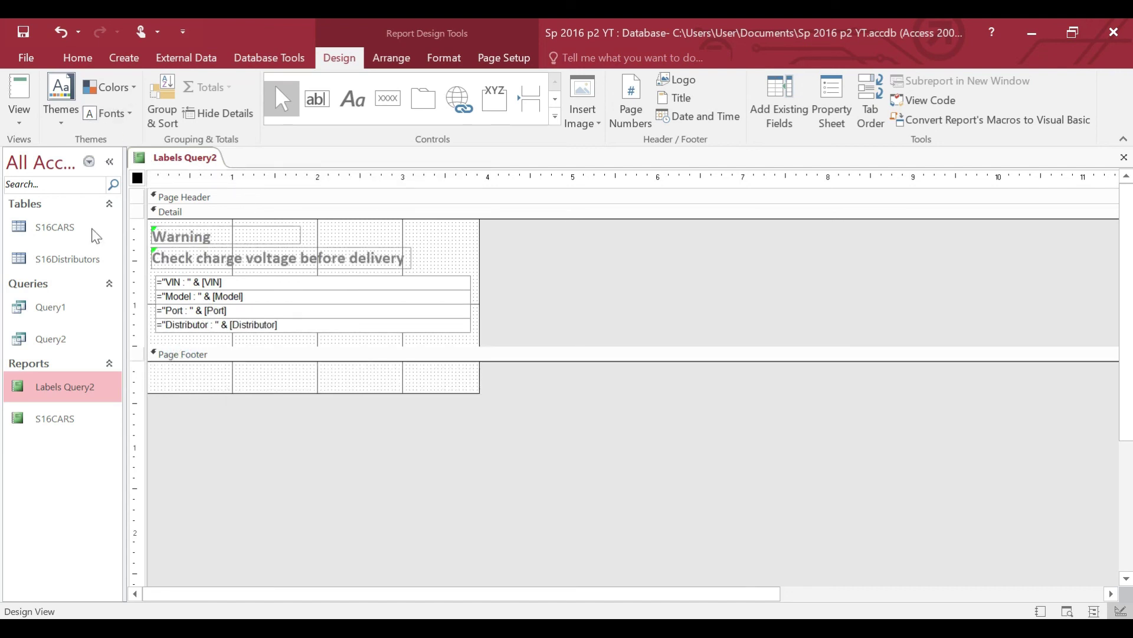
Add a footer label with the candidate's name, centre and candidate numbers at the top-left
left_click(353, 98)
left_click(177, 376)
type("Waseem, Om123, 1234")
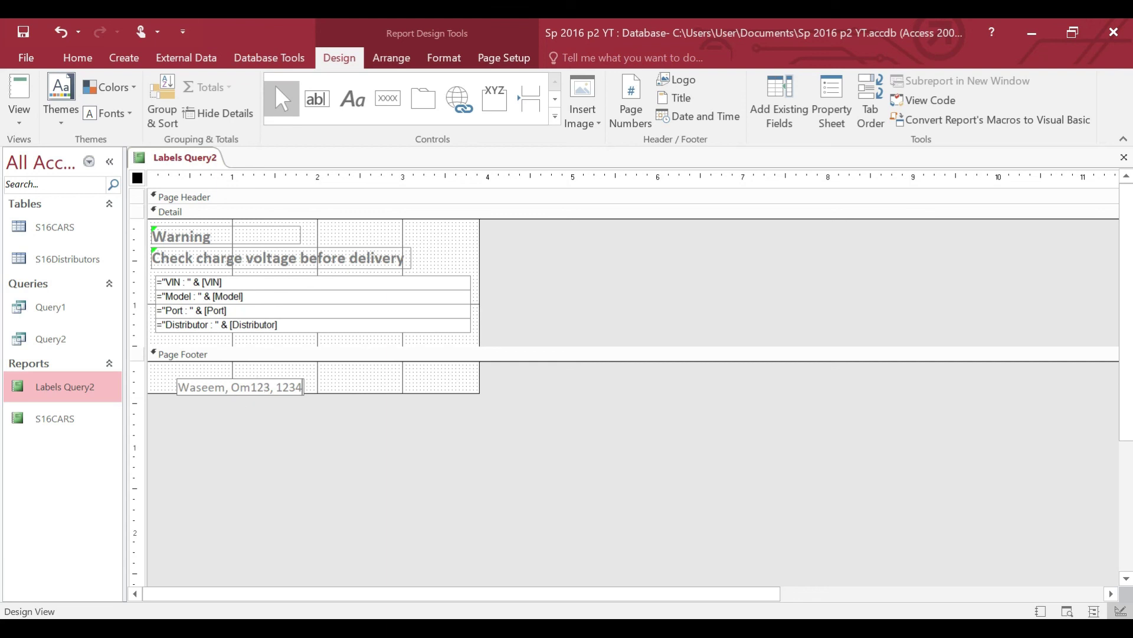
left_click(339, 379)
left_click(283, 384)
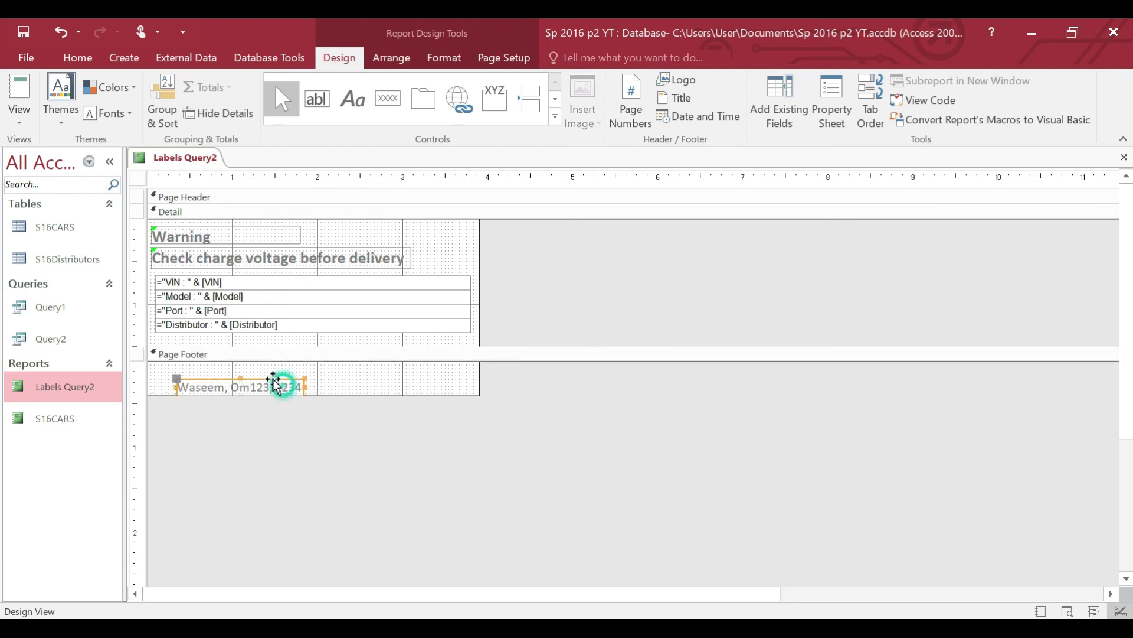
left_click_drag(271, 381, 245, 368)
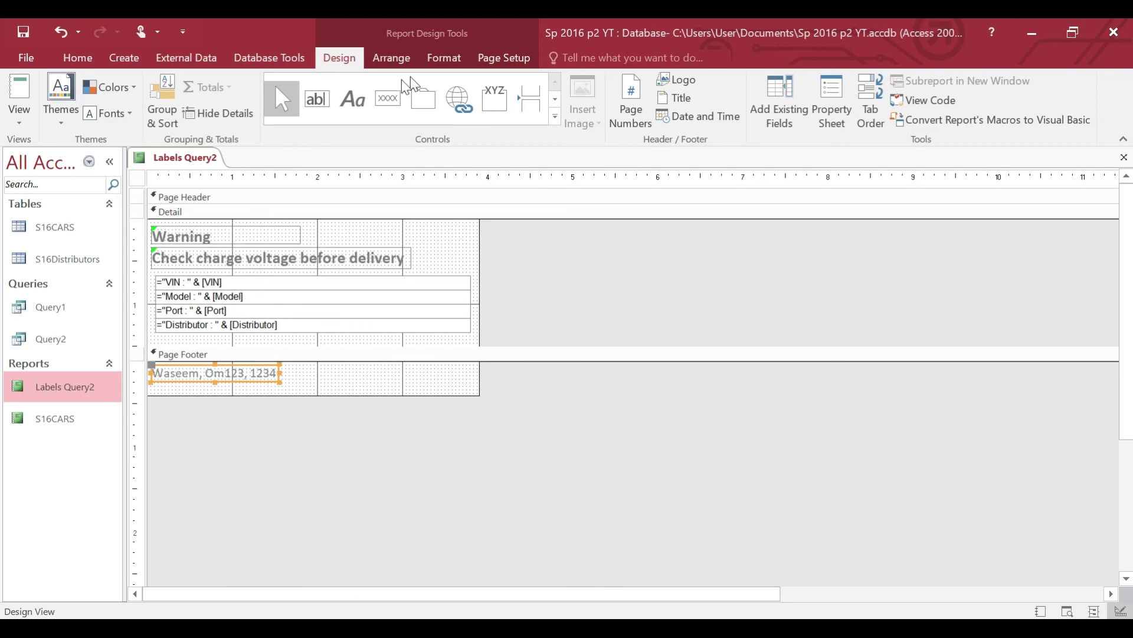
left_click(35, 57)
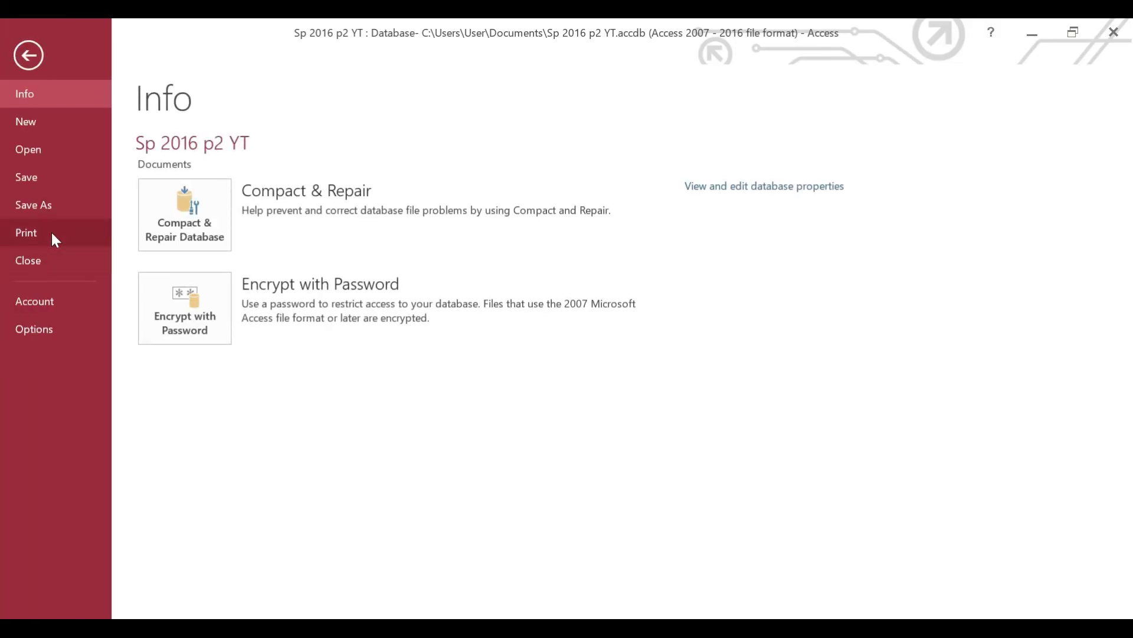
Print-preview the labels, compare them with the Edge task sheet, and return to Design View
left_click(51, 232)
left_click(270, 318)
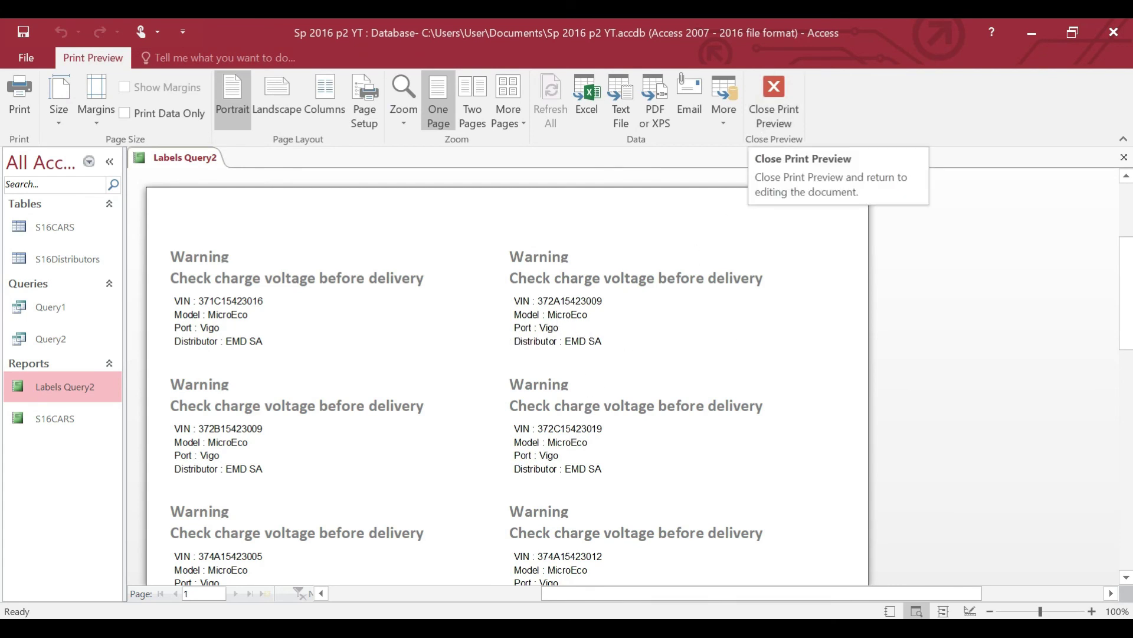
left_click(458, 628)
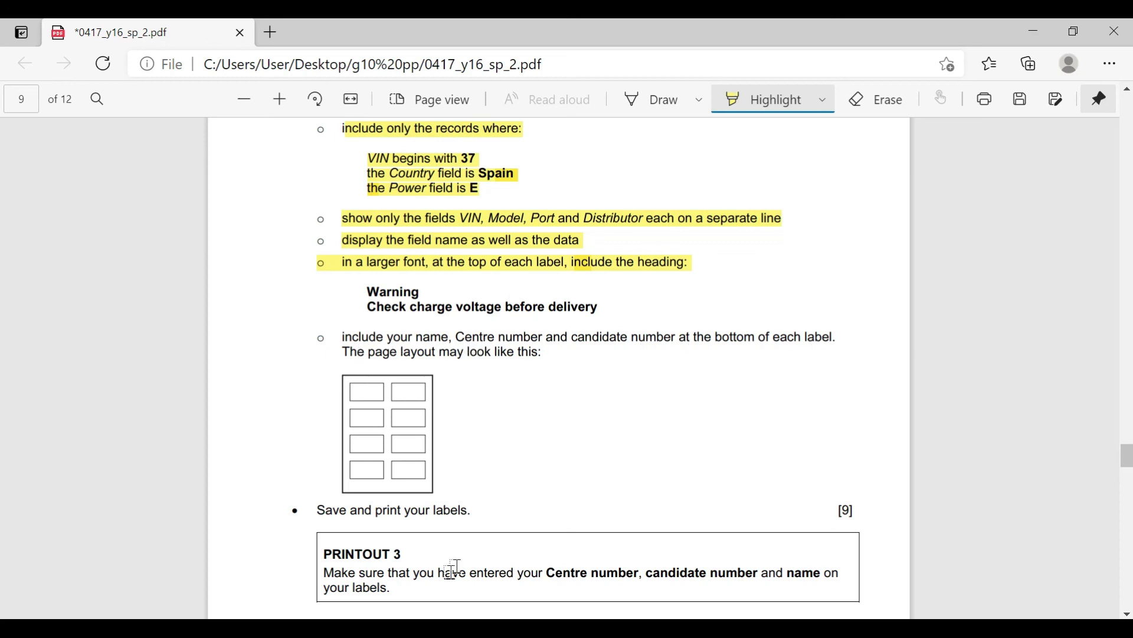
left_click(451, 628)
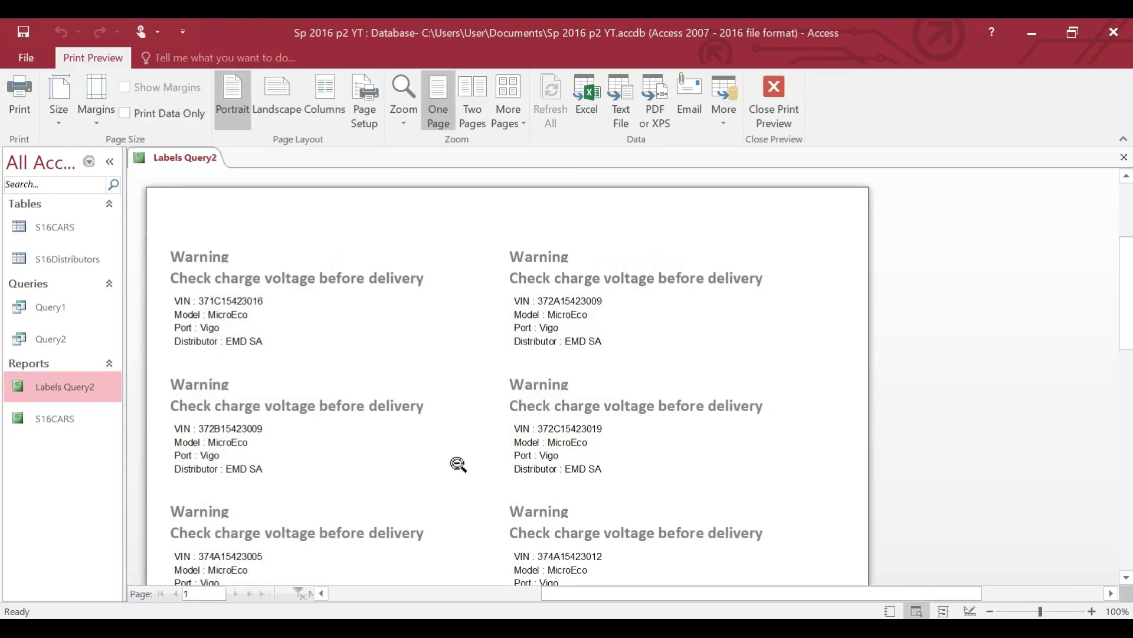
right_click(444, 366)
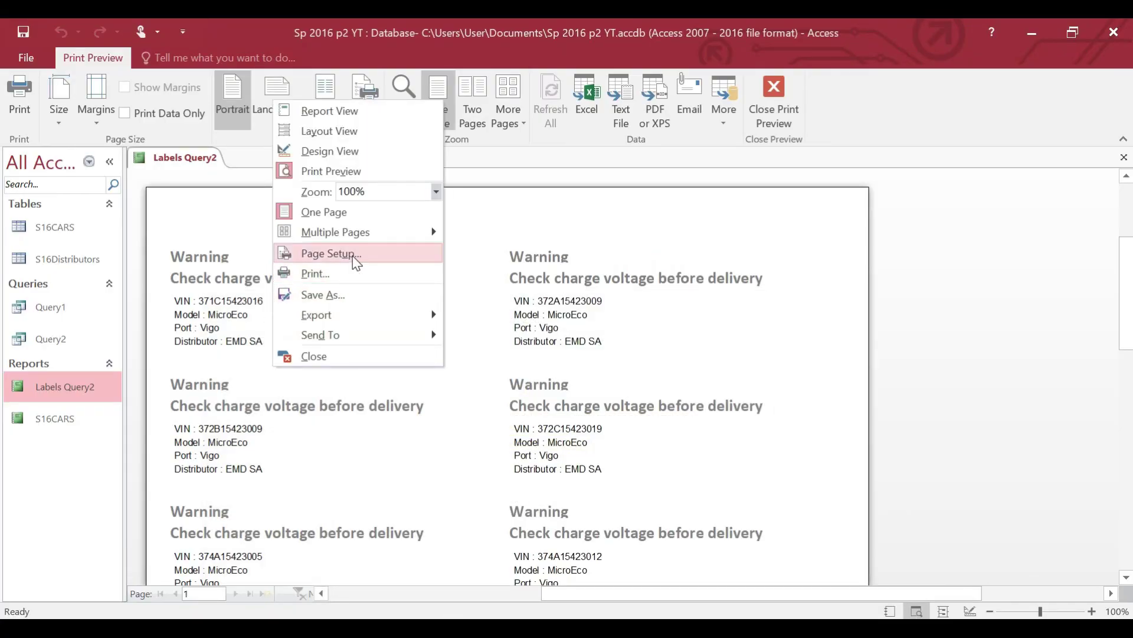
left_click(364, 150)
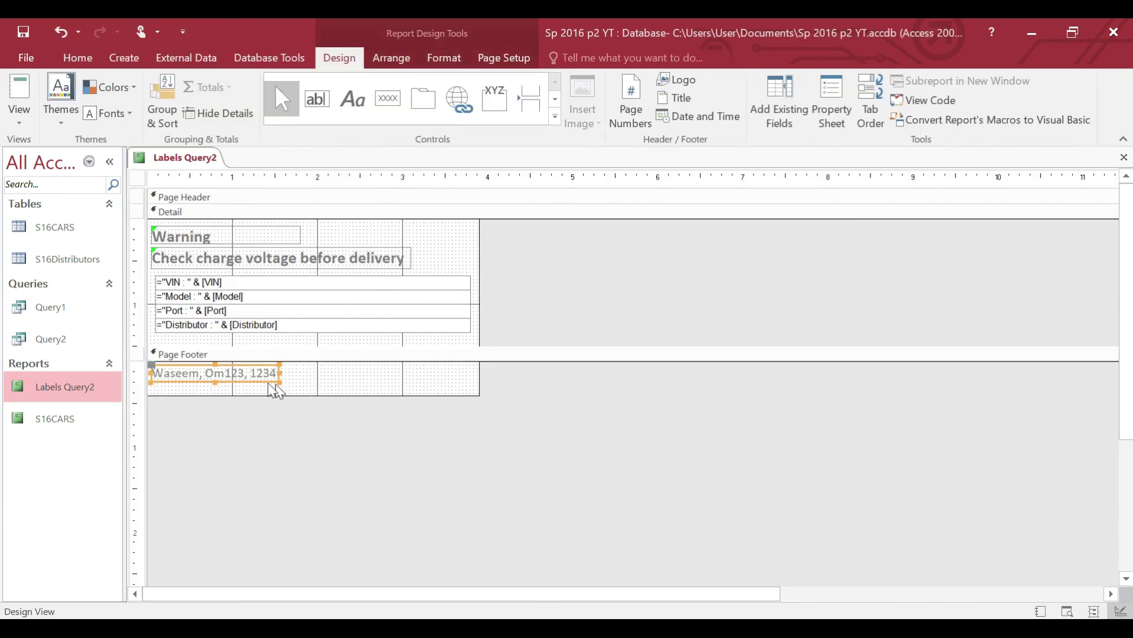
Place the name-and-numbers label in the Detail section just under Distributor and view in Report View
left_click_drag(262, 385, 266, 354)
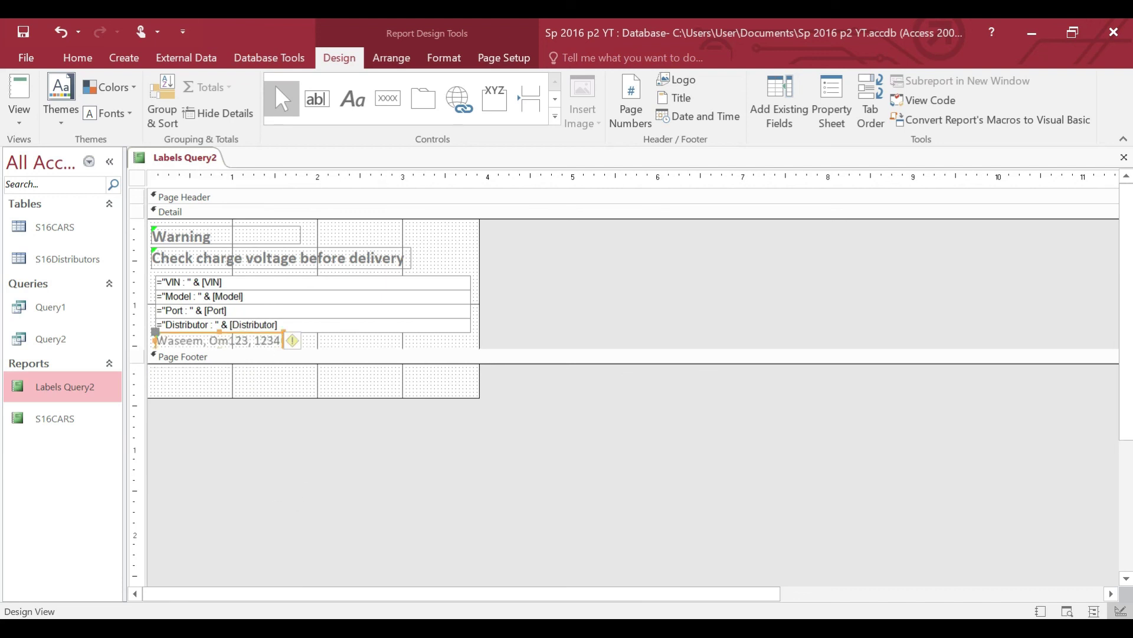
left_click(183, 343)
left_click_drag(184, 353, 206, 338)
left_click(203, 444)
left_click(328, 531)
left_click(21, 98)
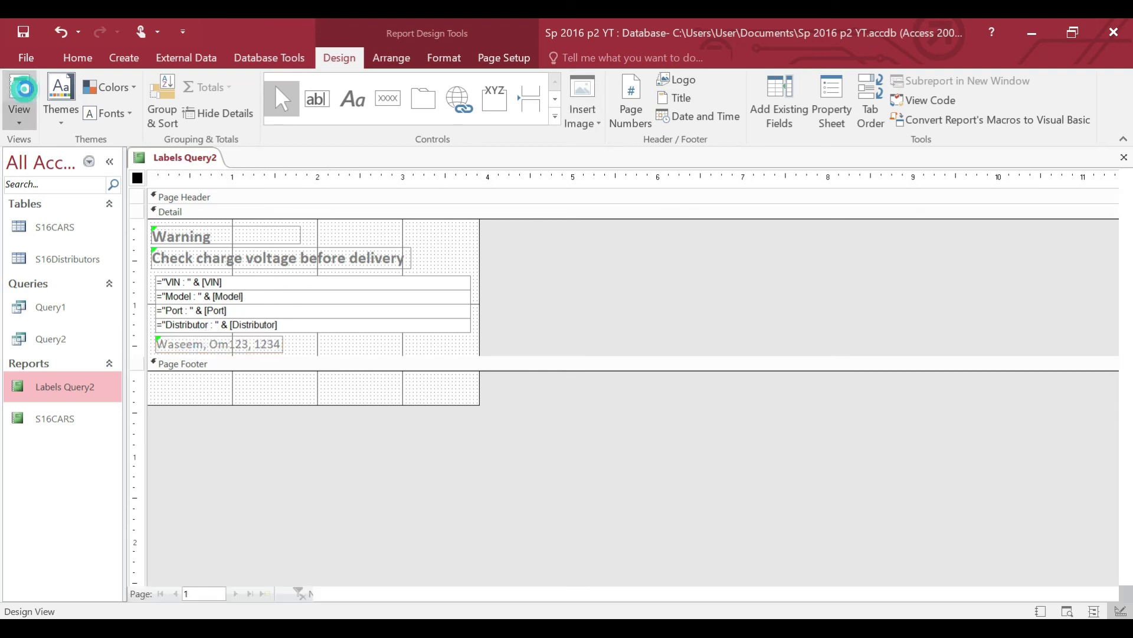
right_click(490, 266)
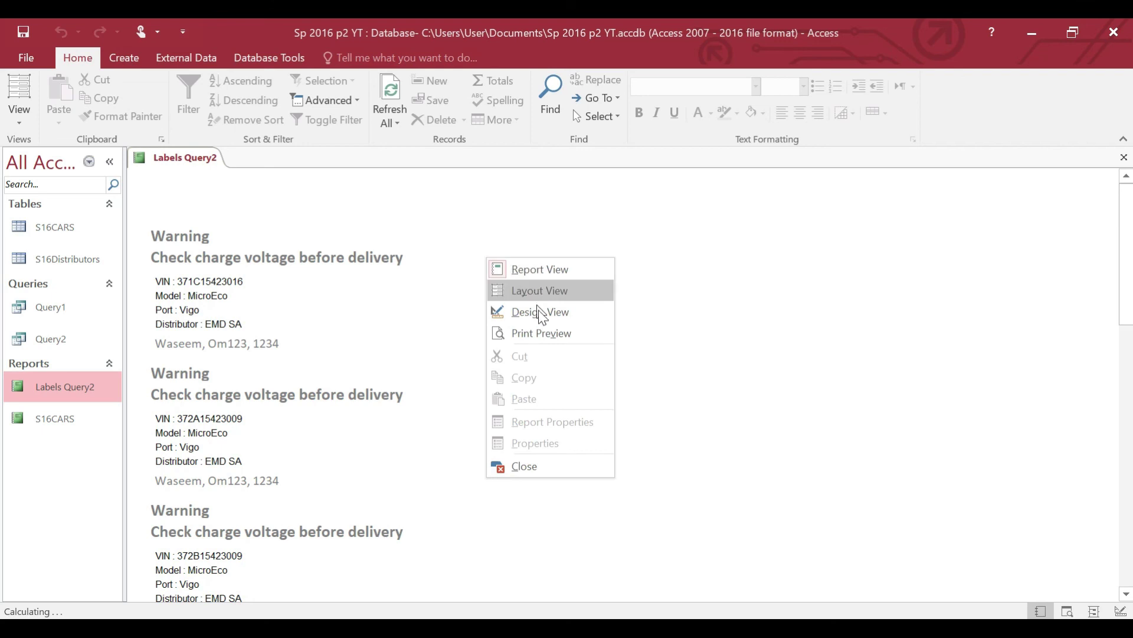
Print-preview the finished two-column labels, scroll the page, then switch to the task sheet in Edge
left_click(22, 57)
left_click(60, 234)
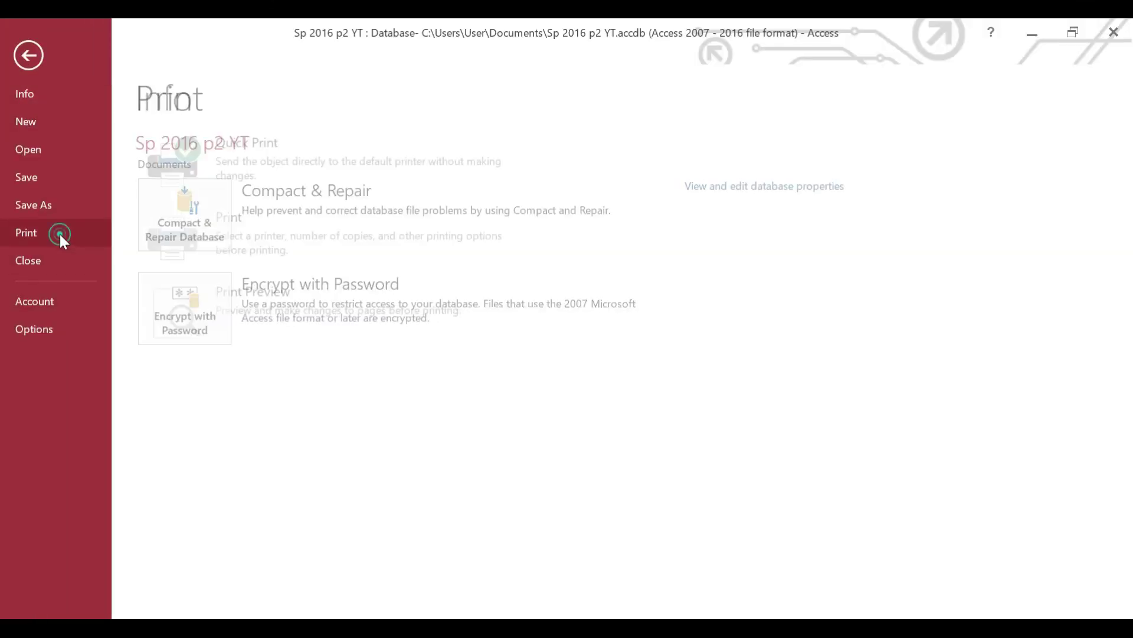
left_click(282, 314)
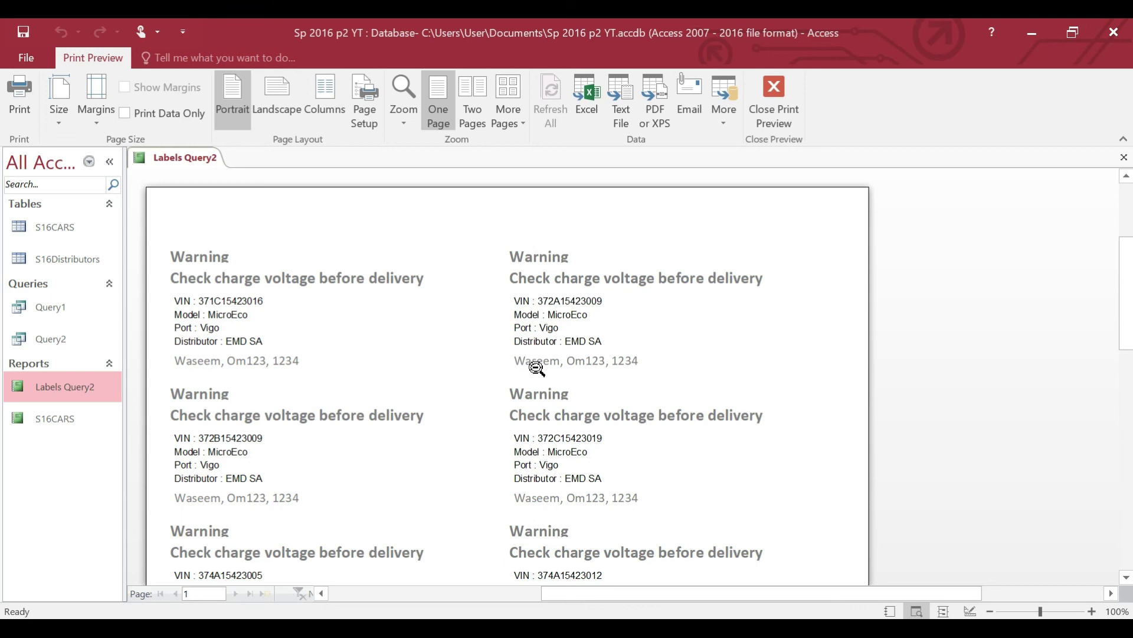
scroll(608, 449, "down", 3)
scroll(608, 449, "down", 3)
scroll(608, 448, "up", 6)
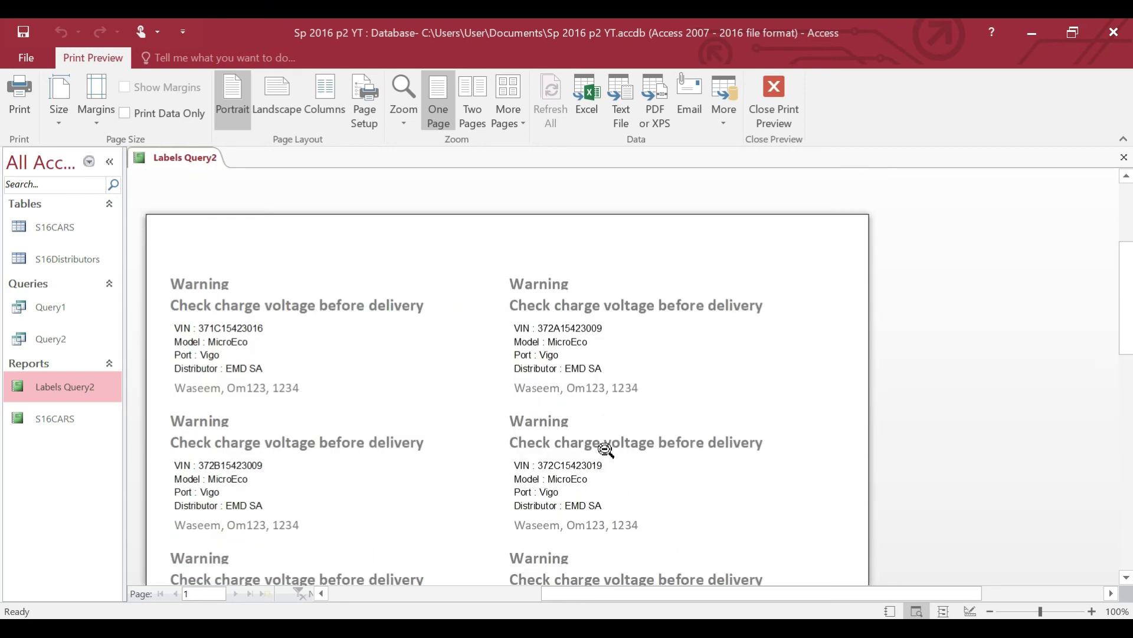
scroll(606, 450, "up", 2)
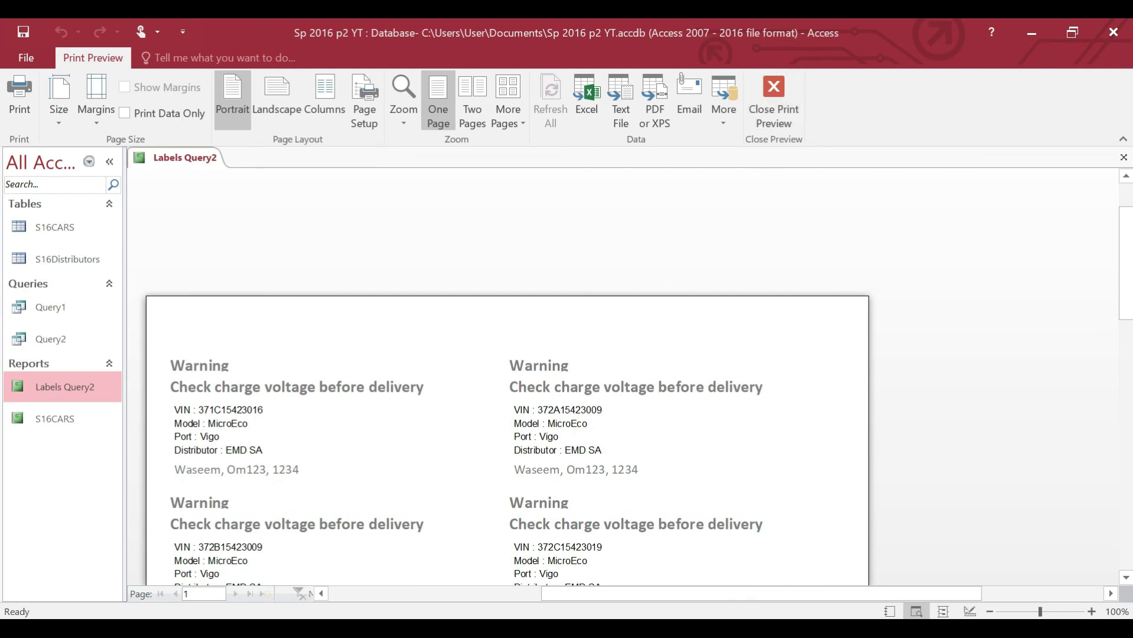
key("alt+Tab")
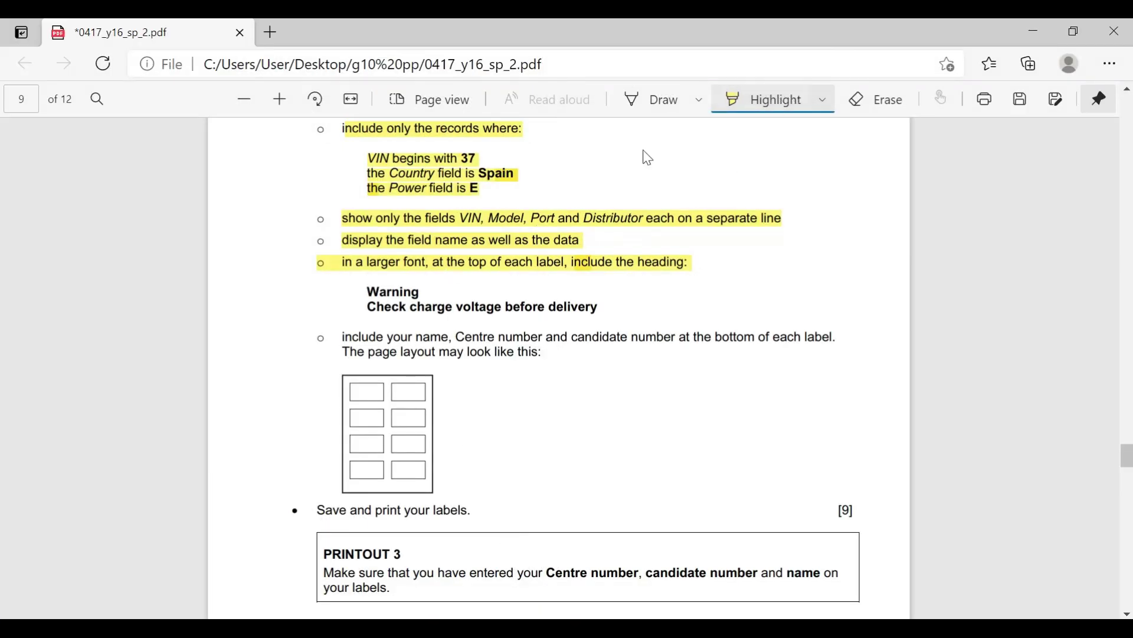
Highlight the name-and-numbers and save-and-print task points and the [Total: 9] mark
left_click_drag(322, 343, 316, 338)
left_click_drag(290, 512, 300, 512)
scroll(1120, 463, "down", 3)
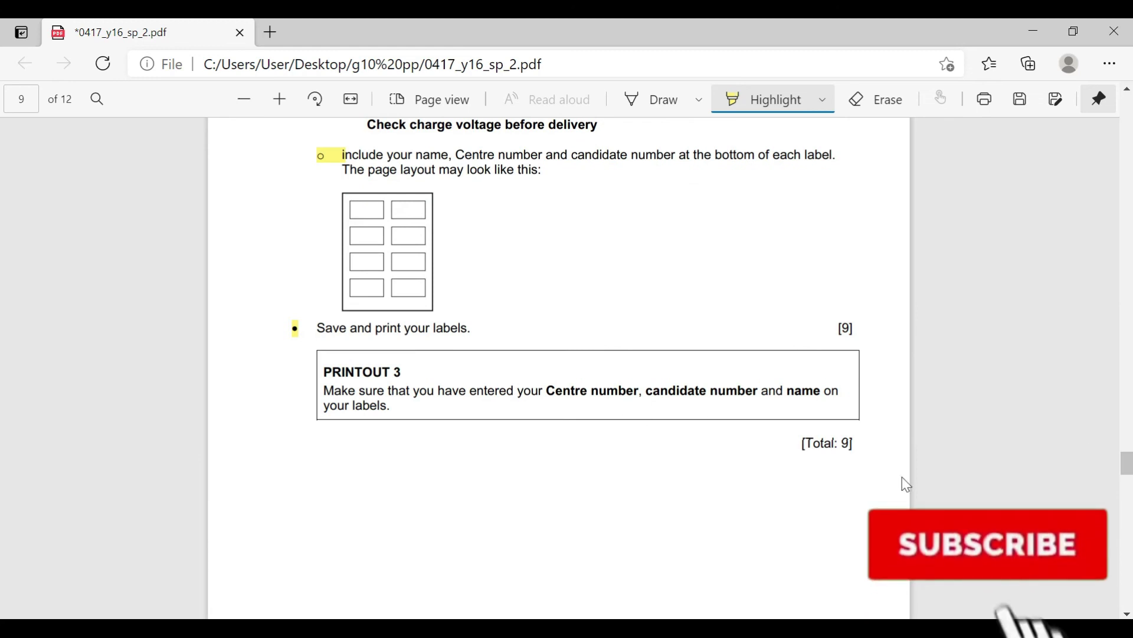
left_click_drag(800, 441, 861, 436)
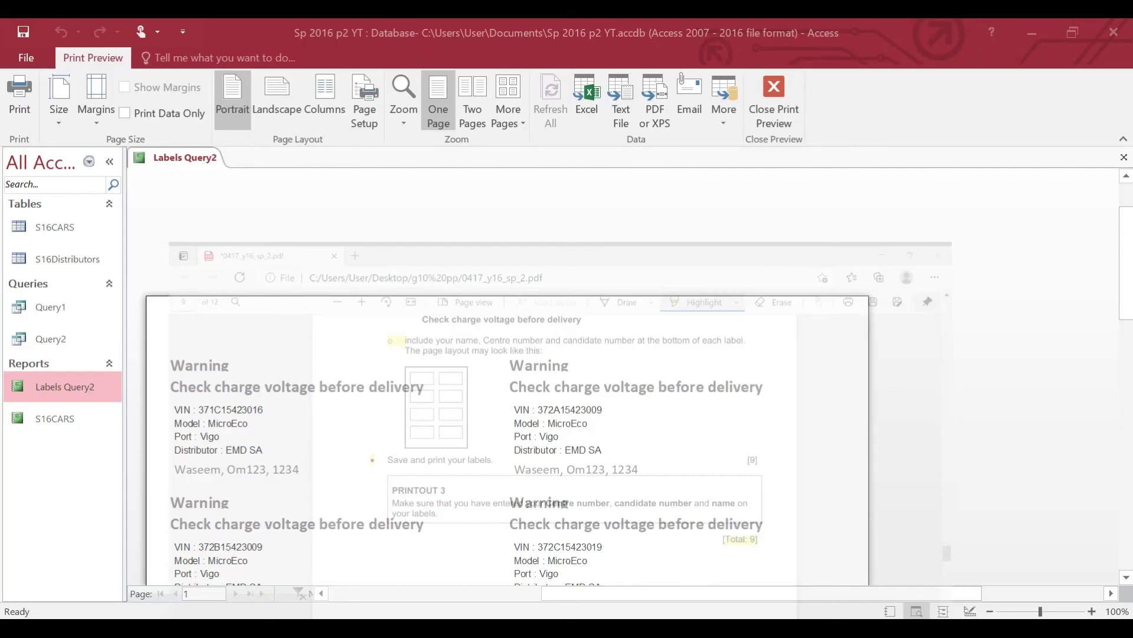
scroll(635, 423, "down", 2)
scroll(635, 424, "up", 2)
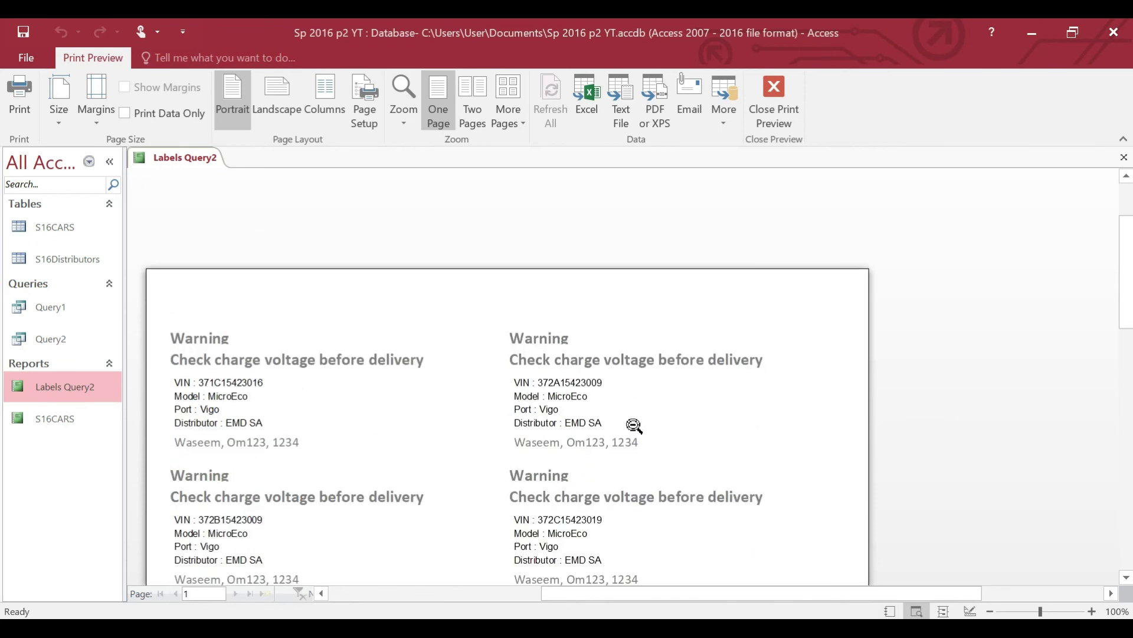